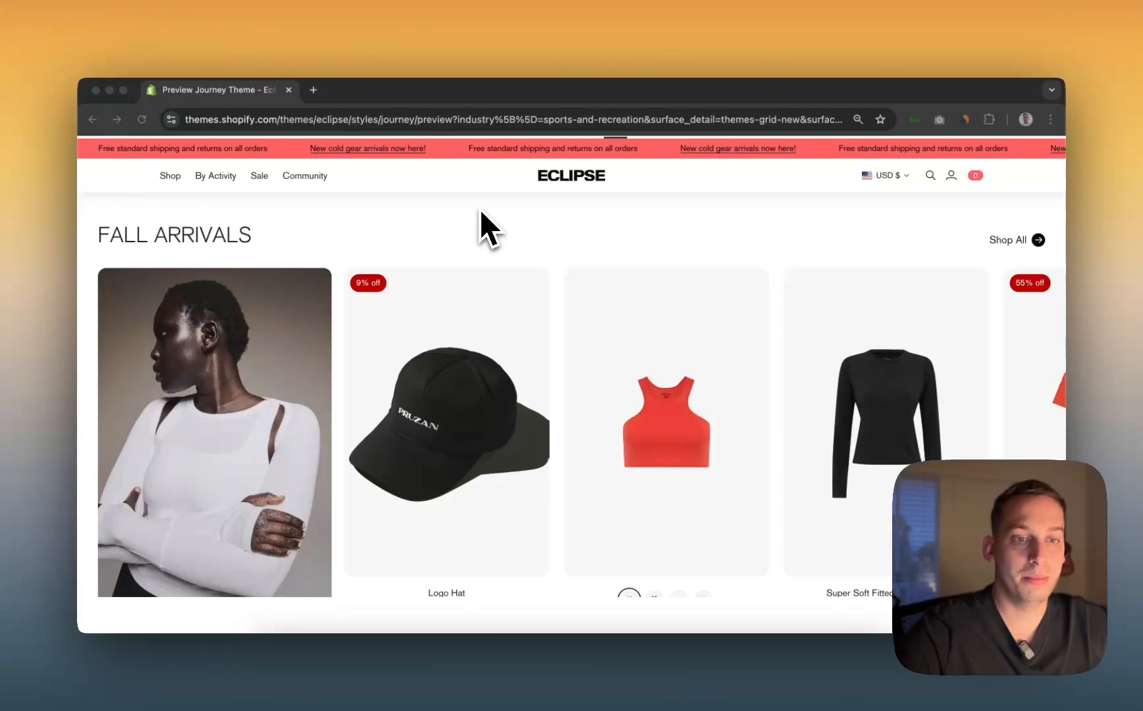
Step: Browse the Fall Arrivals carousel, sliding it forward and back through the products
scroll(401, 270, "down", 2)
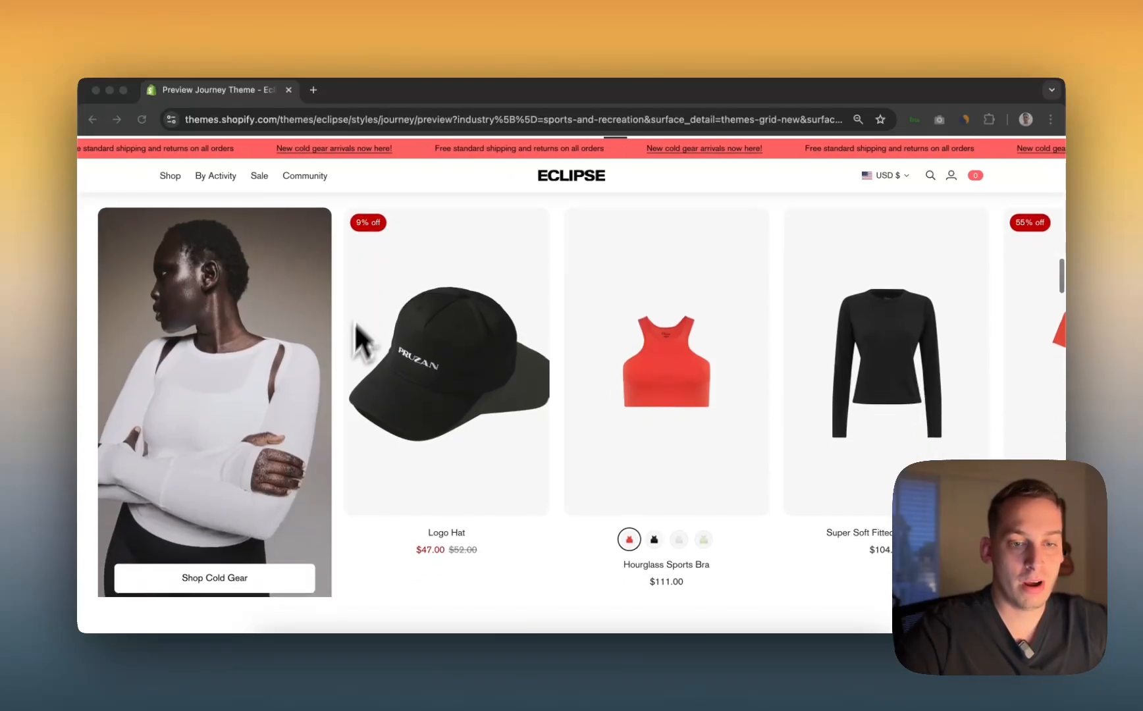
scroll(339, 394, "down", 1)
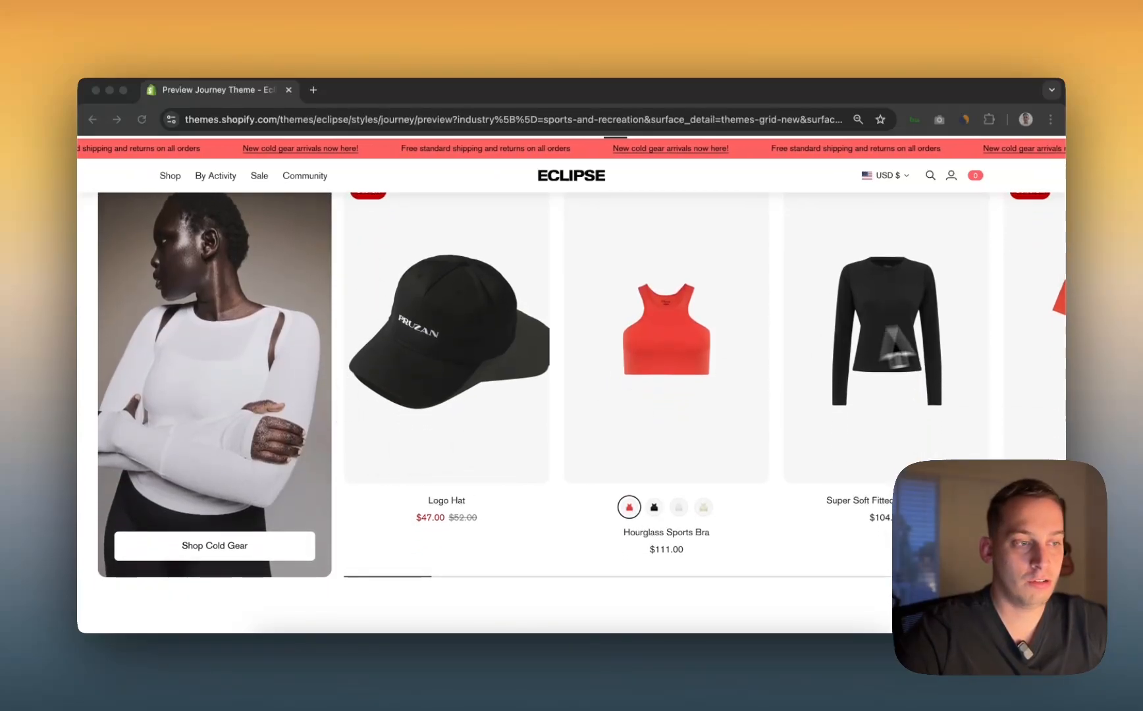
scroll(964, 360, "up", 3)
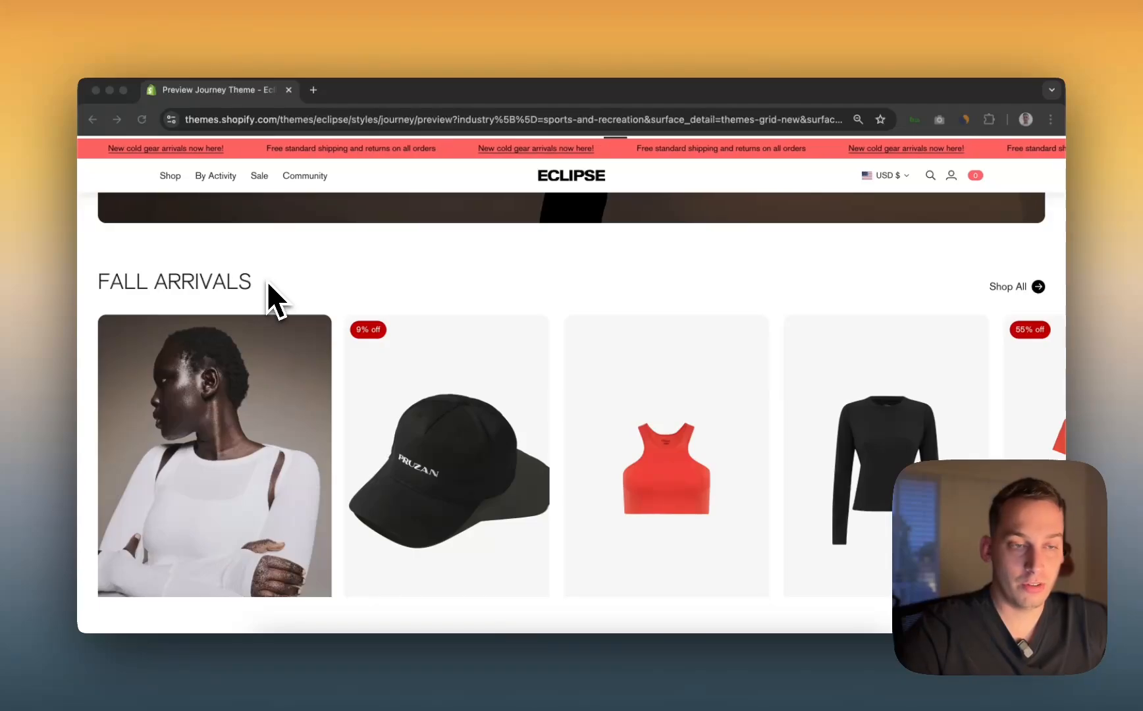
scroll(338, 305, "down", 2)
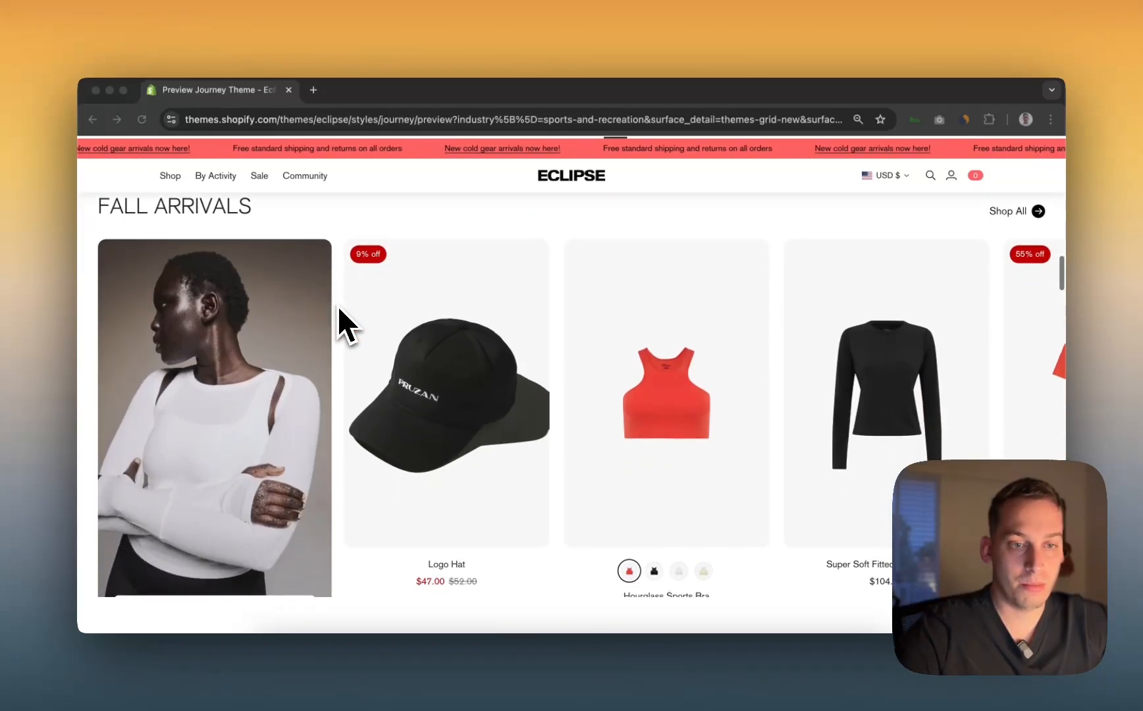
scroll(338, 305, "down", 2)
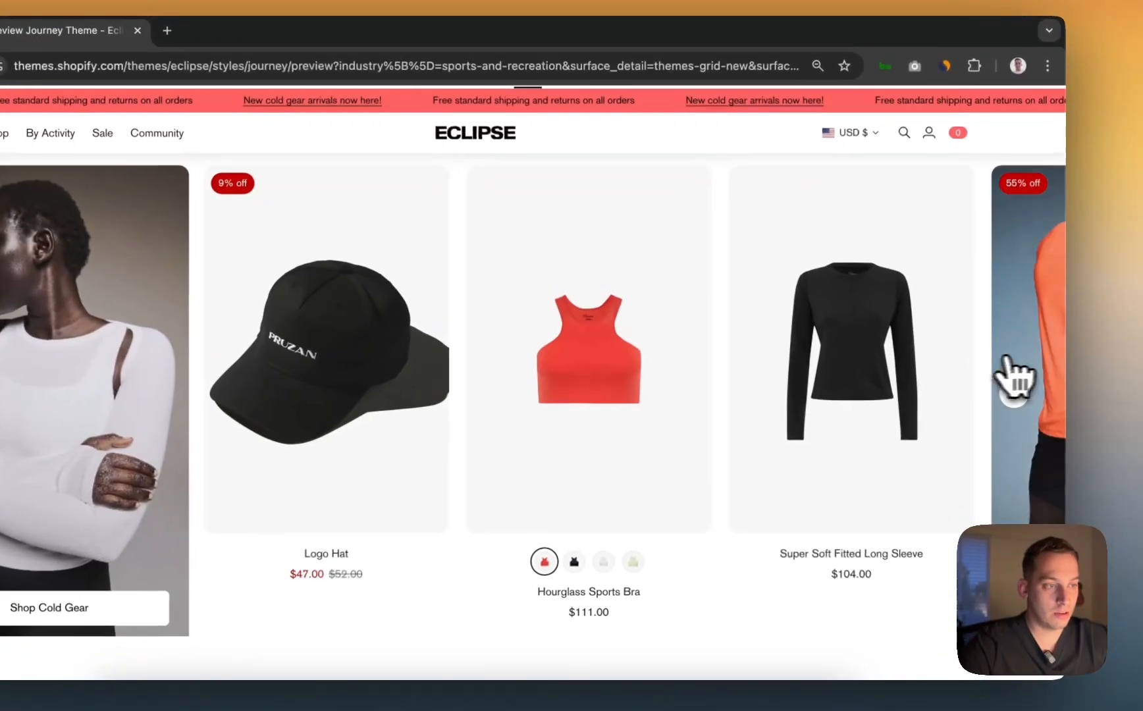
left_click(1016, 389)
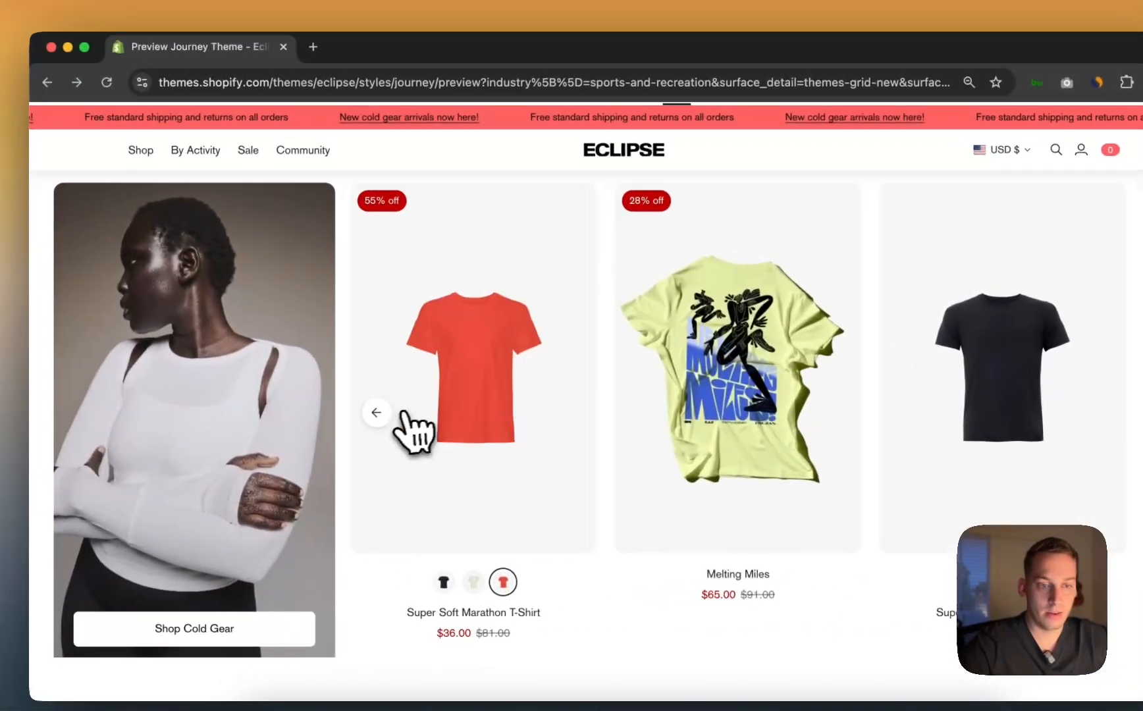
left_click(262, 398)
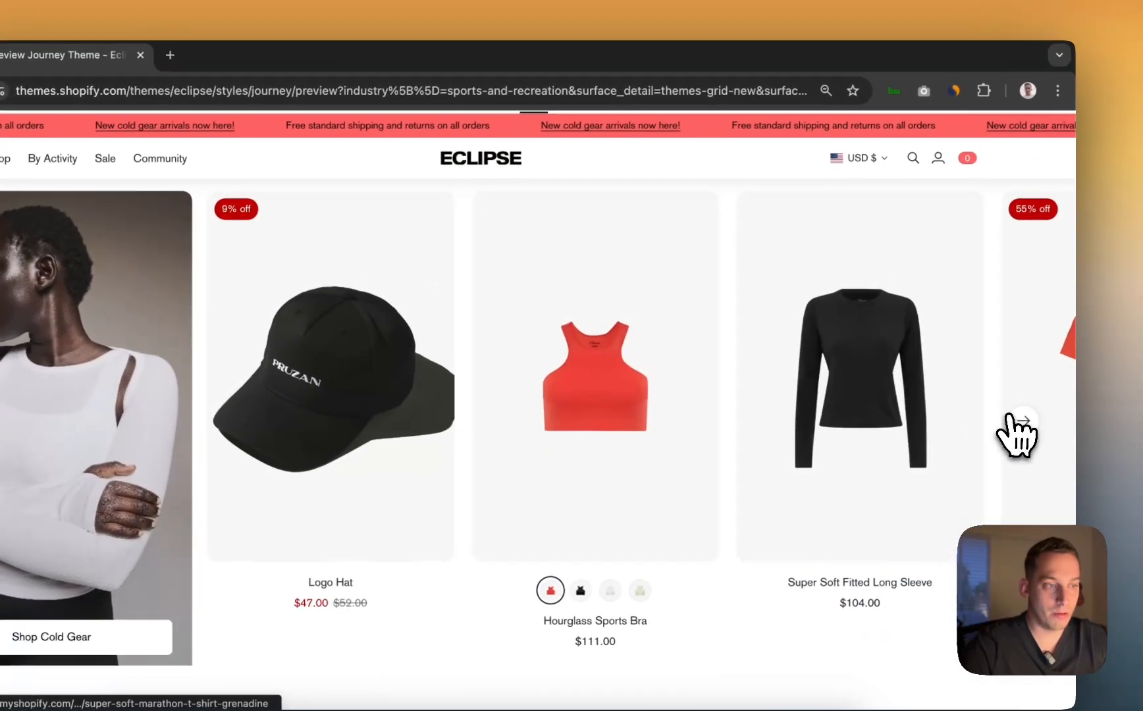
left_click(1015, 434)
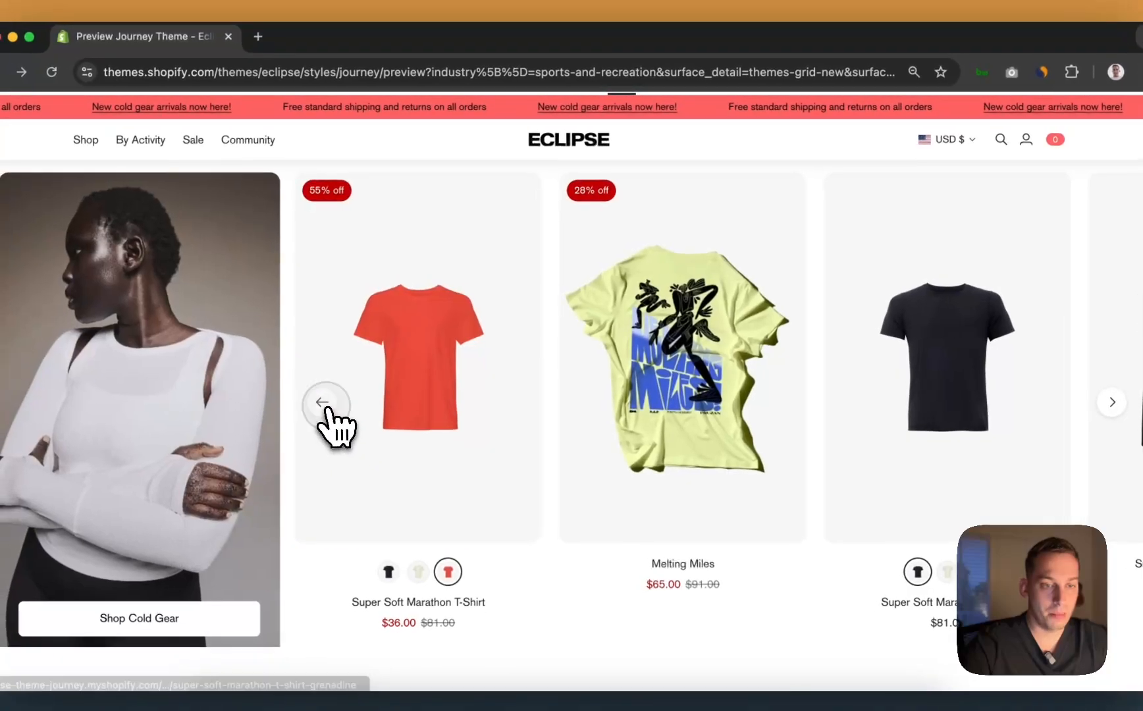
left_click(307, 414)
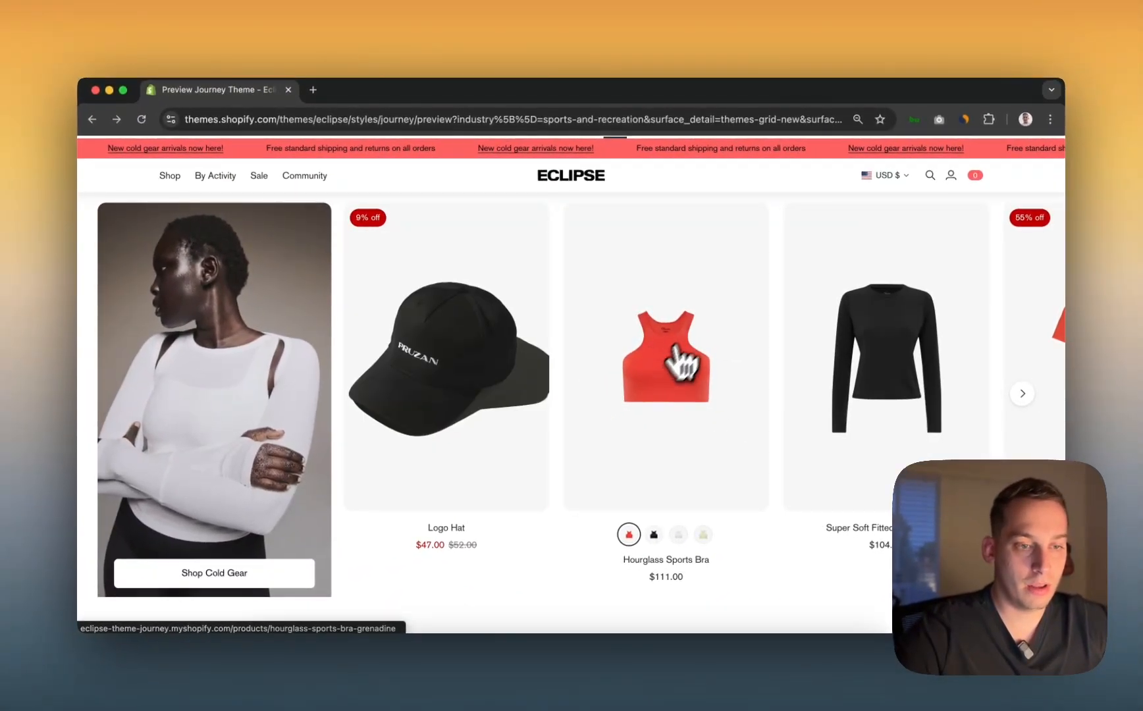
left_click(1022, 393)
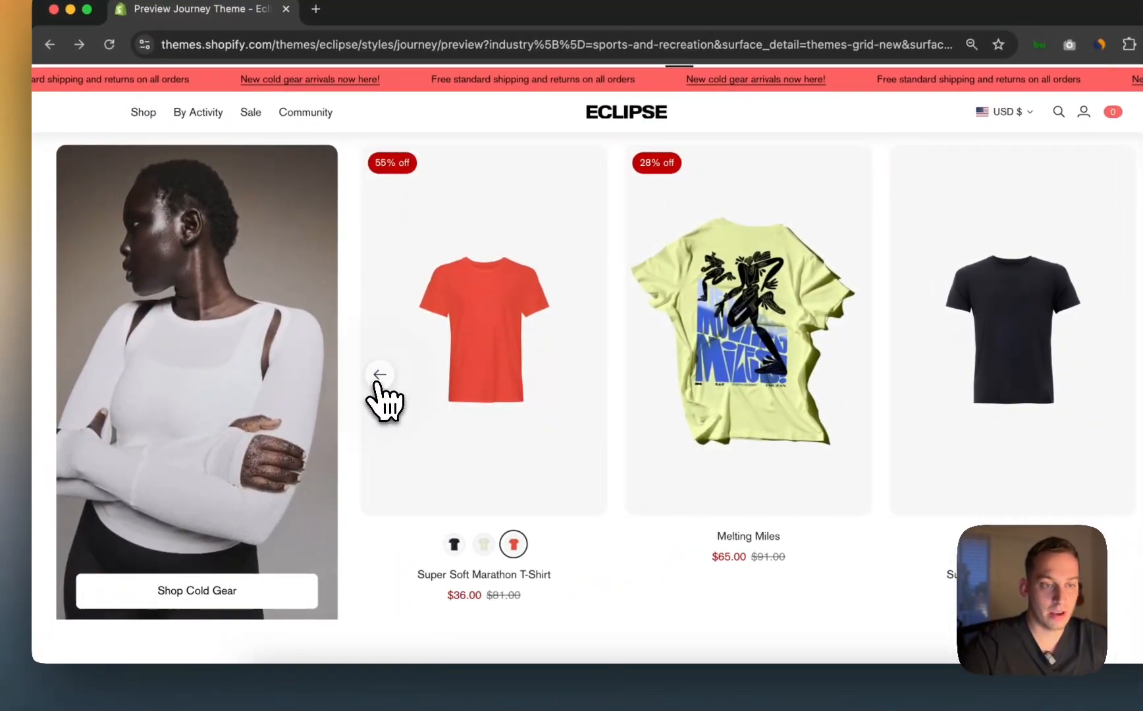
left_click(375, 375)
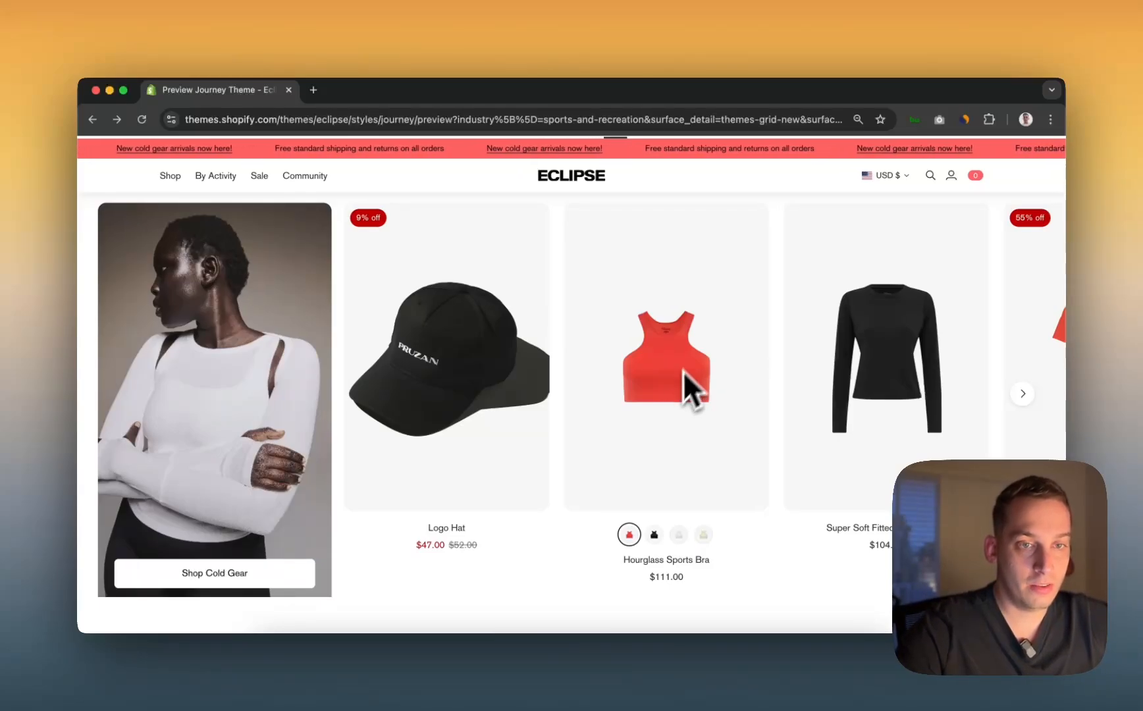
Step: Screenshot the Fall Arrivals product carousel region with Cmd+Shift+4
scroll(520, 340, "up", 1)
scroll(512, 339, "up", 1)
scroll(511, 339, "down", 1)
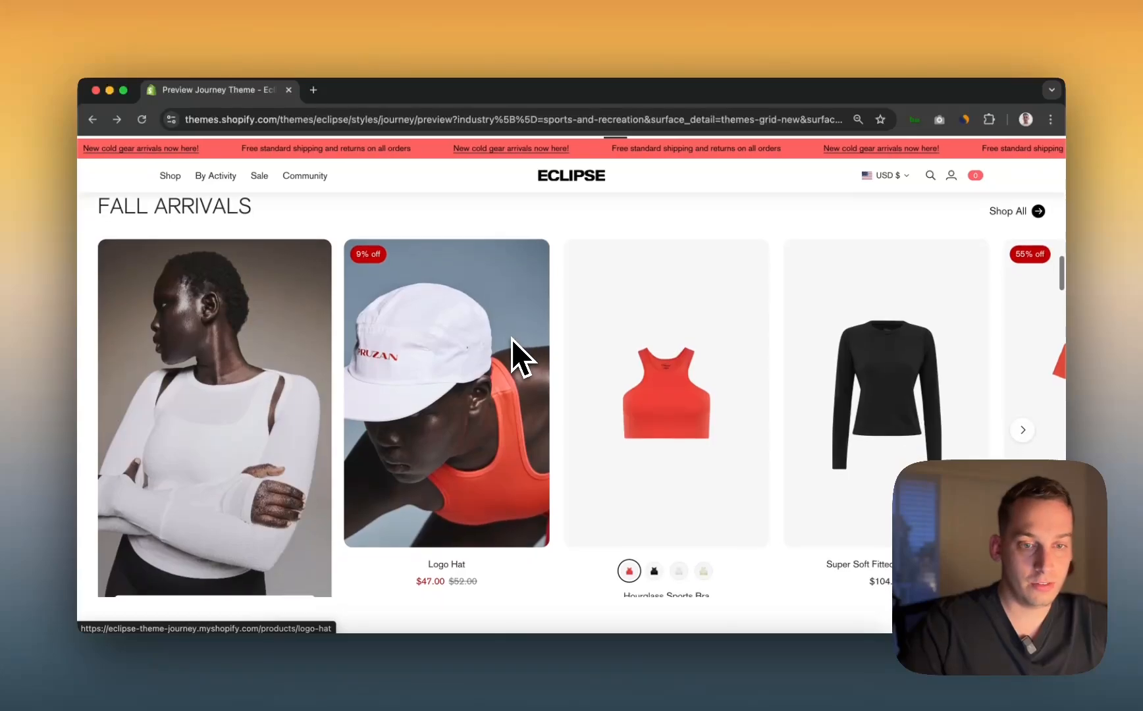
scroll(512, 339, "down", 2)
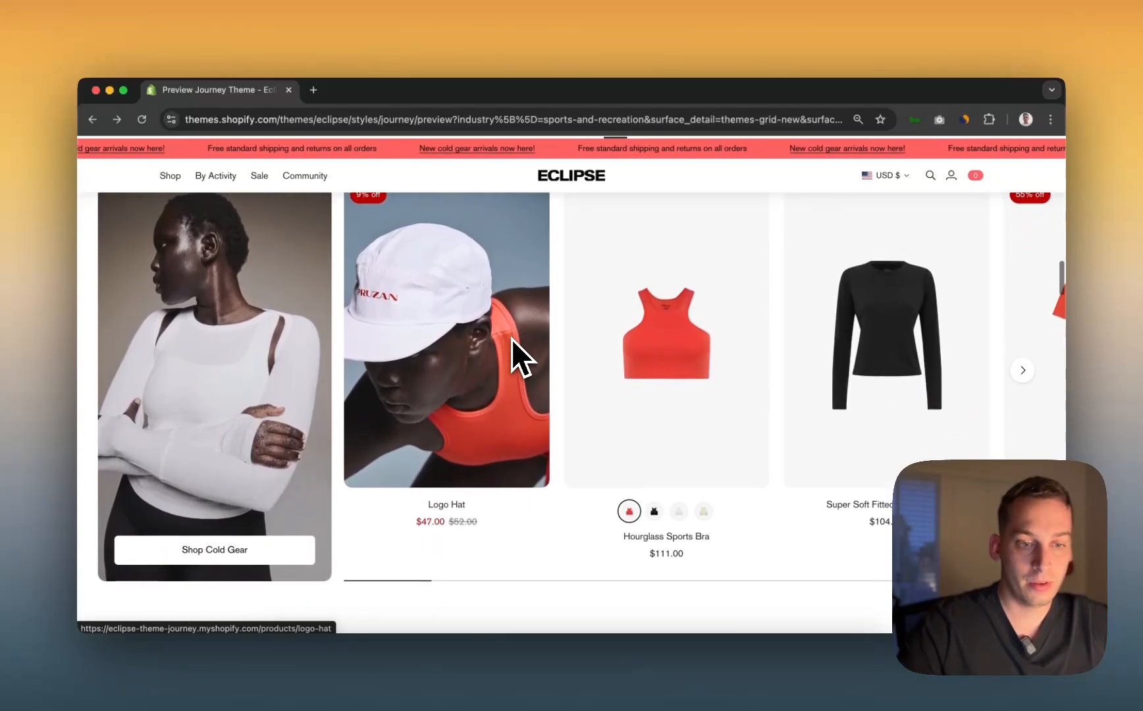
scroll(512, 339, "up", 1)
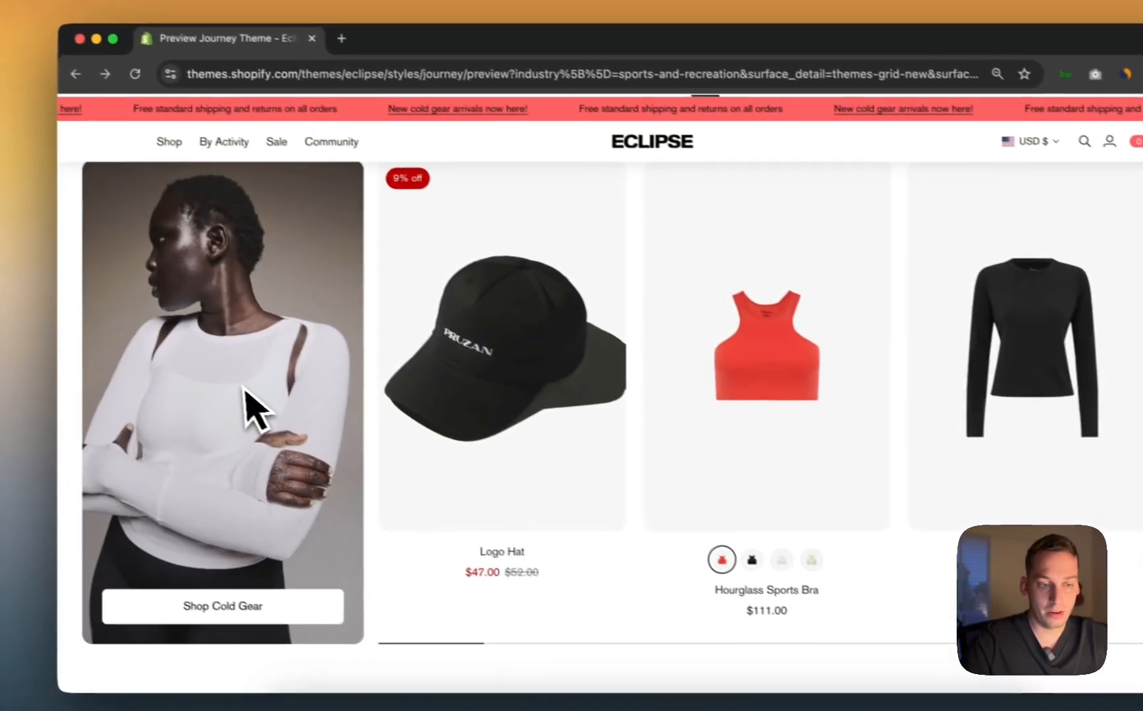
key("super+shift+4")
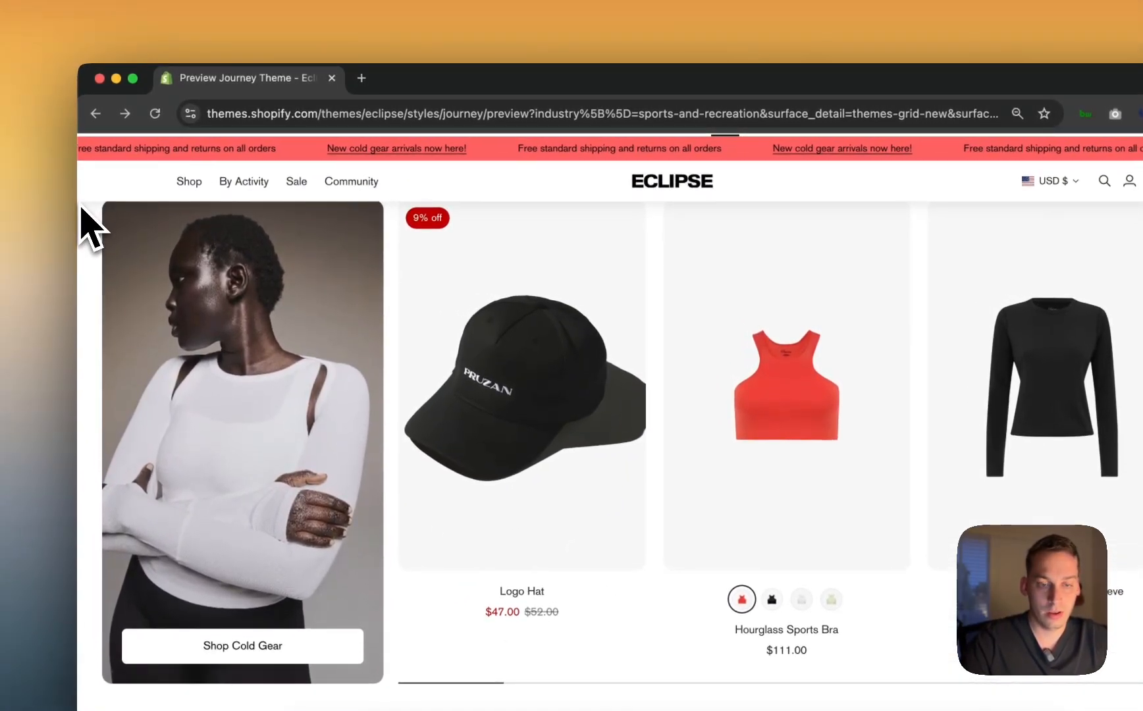
left_click_drag(78, 203, 1065, 591)
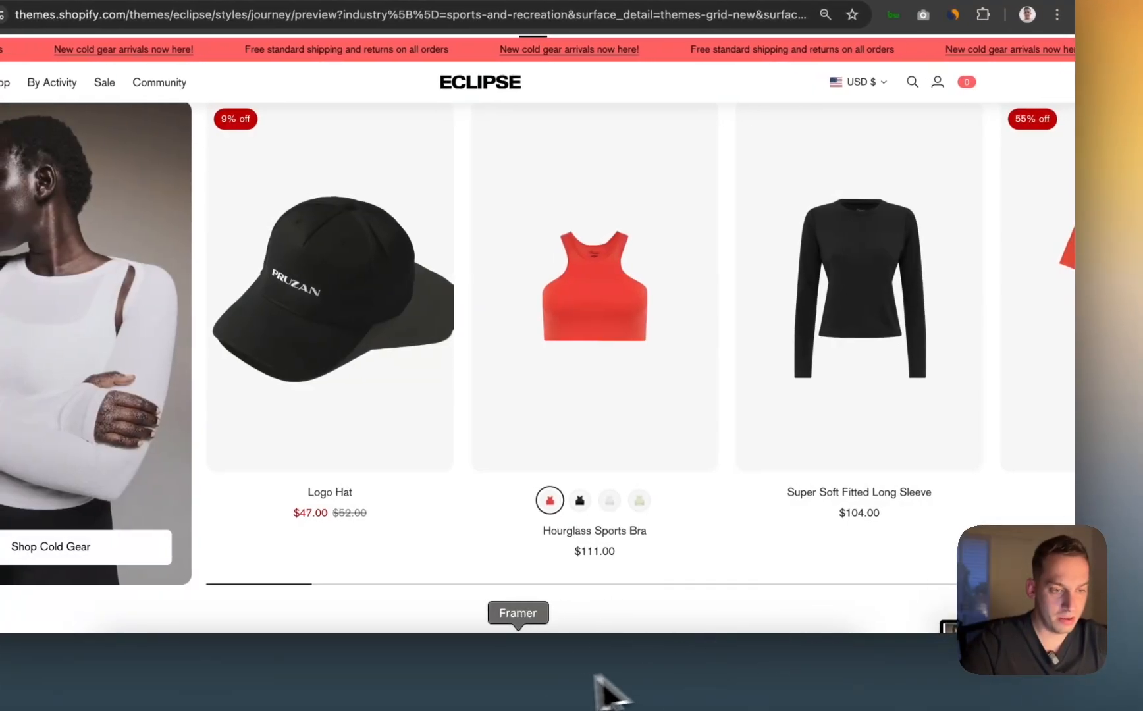
Step: Drop the carousel screenshot onto the Framer canvas, left of the Desktop page
left_click(520, 683)
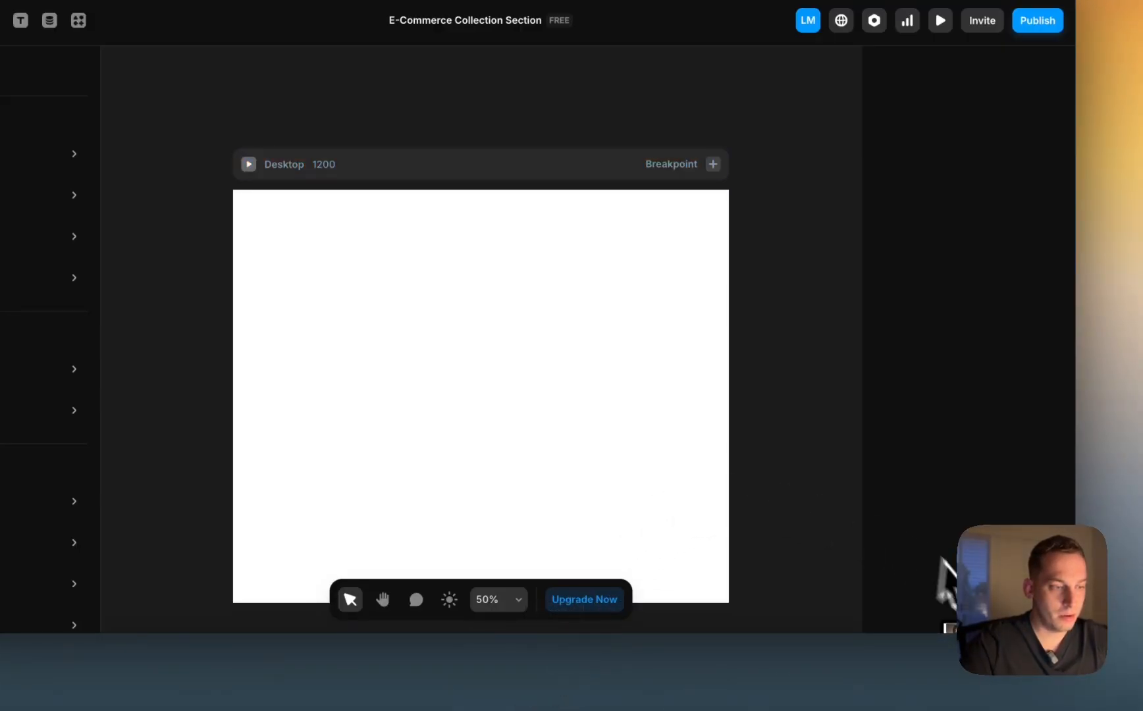
left_click_drag(985, 674, 169, 308)
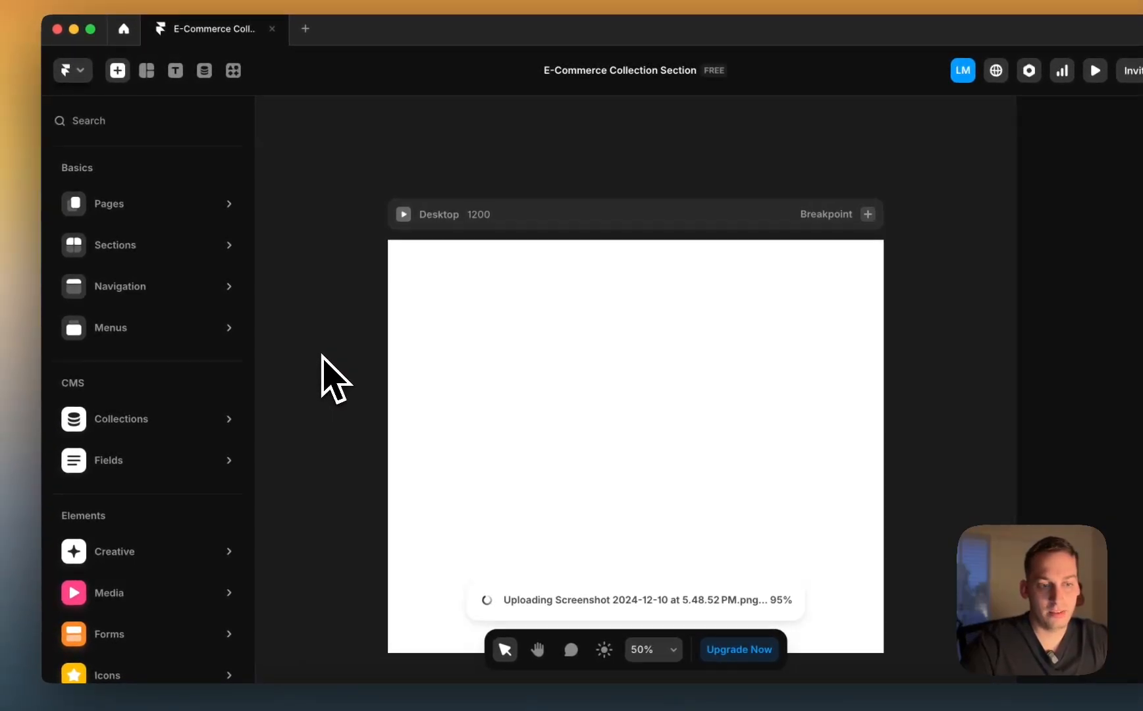
scroll(322, 355, "left", 2)
scroll(433, 347, "down", 2)
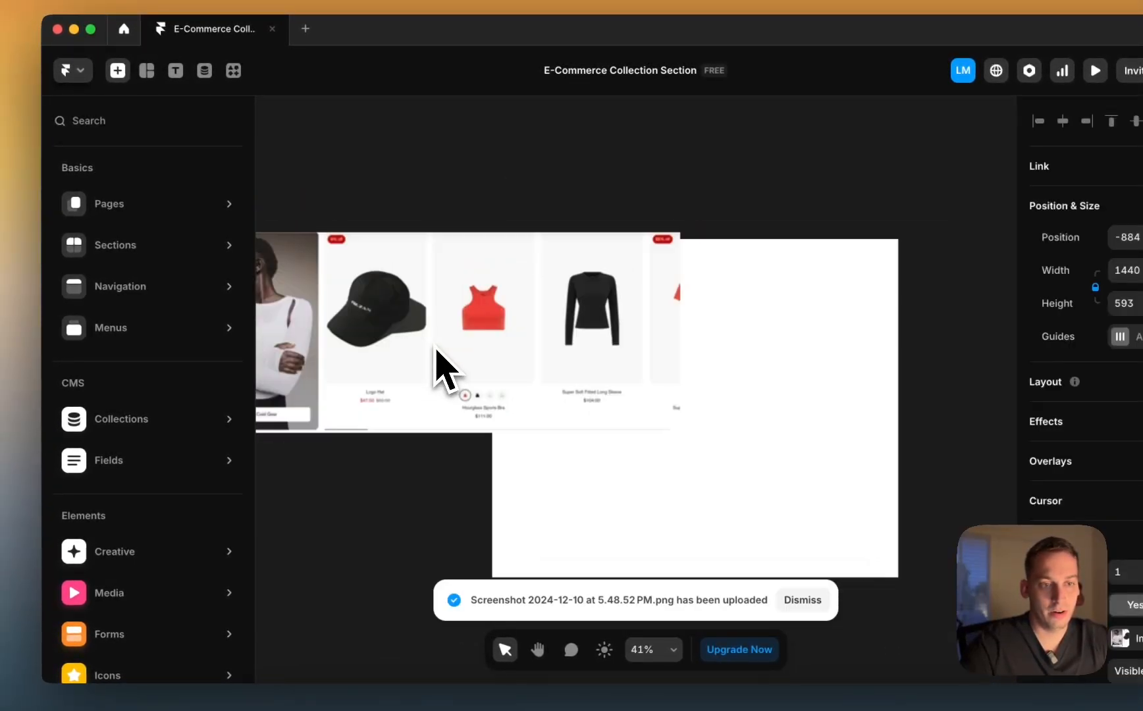
scroll(432, 342, "left", 2)
left_click_drag(520, 317, 321, 336)
Step: Resize the screenshot to 1027×423 and settle it beside the Desktop page
scroll(321, 336, "left", 2)
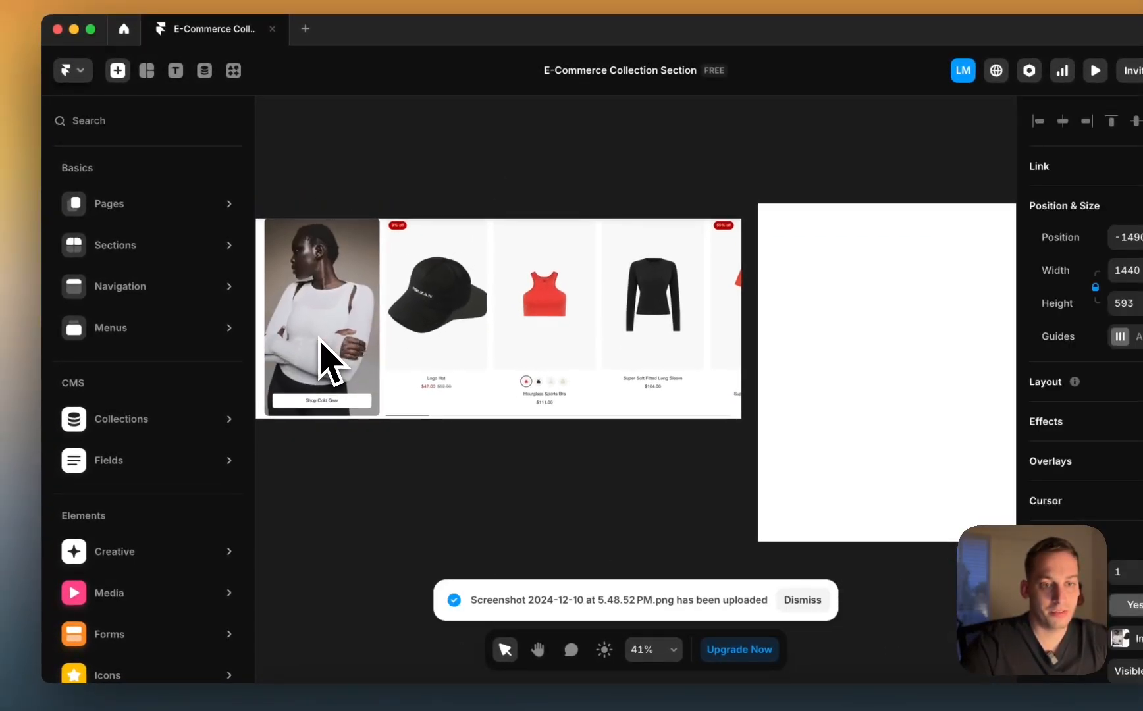
left_click_drag(295, 421, 421, 353)
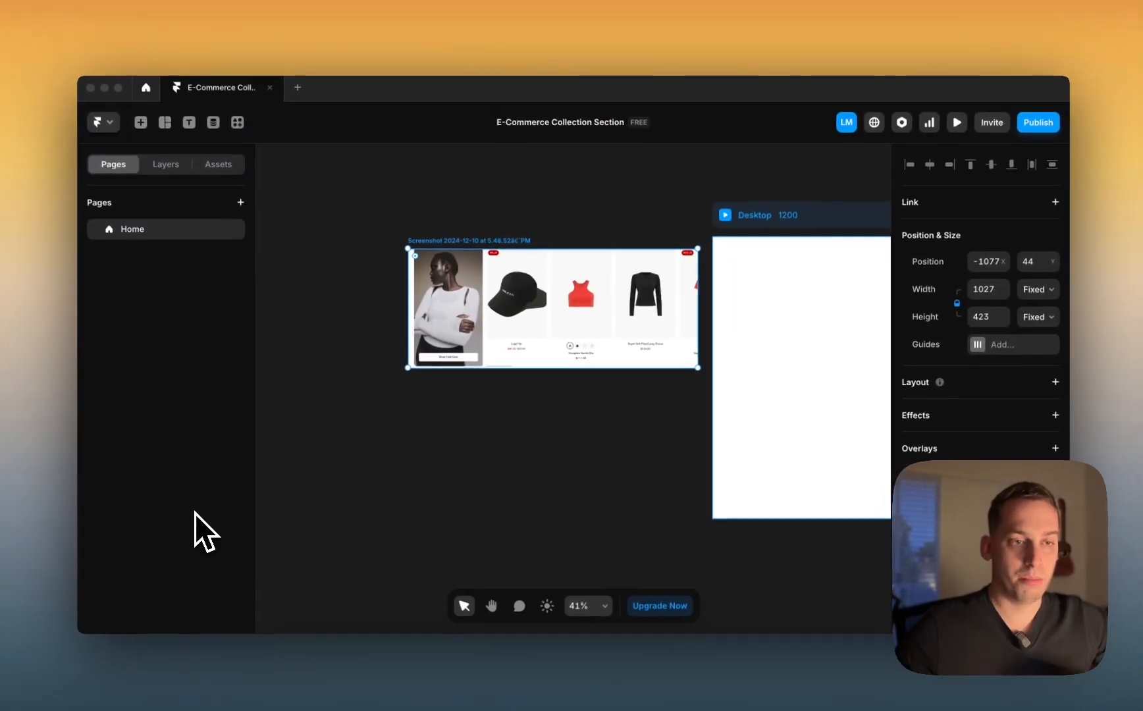
left_click(431, 410)
scroll(437, 408, "right", 2)
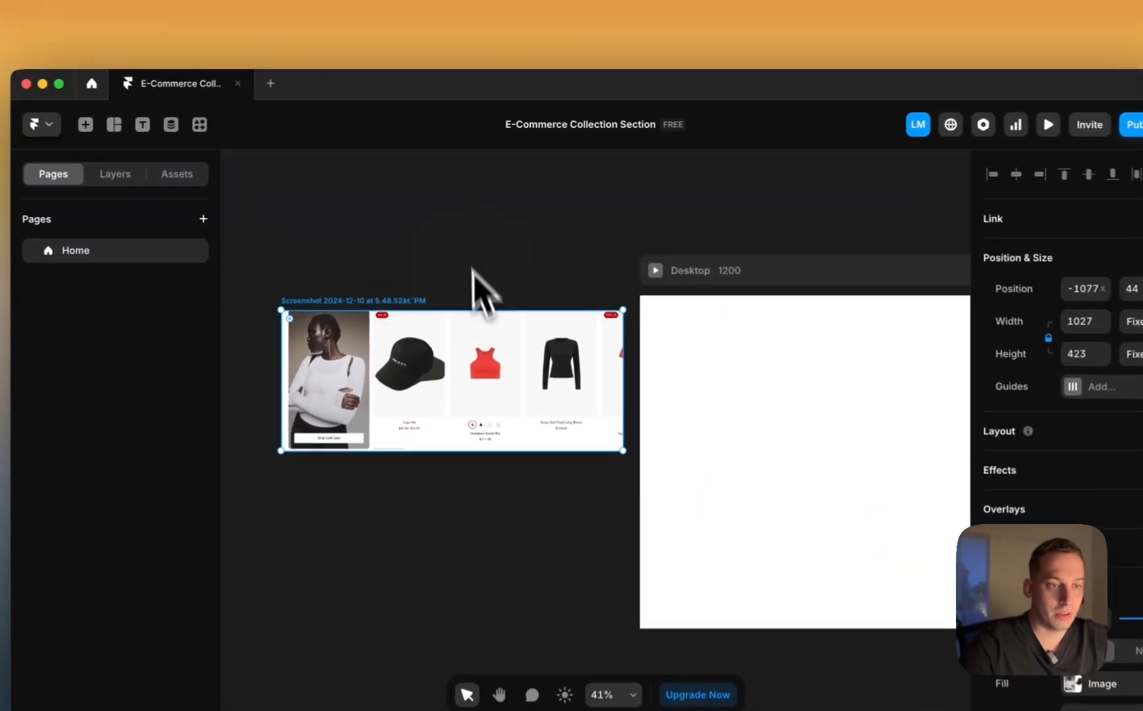
mouse_move(496, 343)
left_mouse_down()
mouse_move(522, 343)
mouse_move(502, 344)
left_mouse_up()
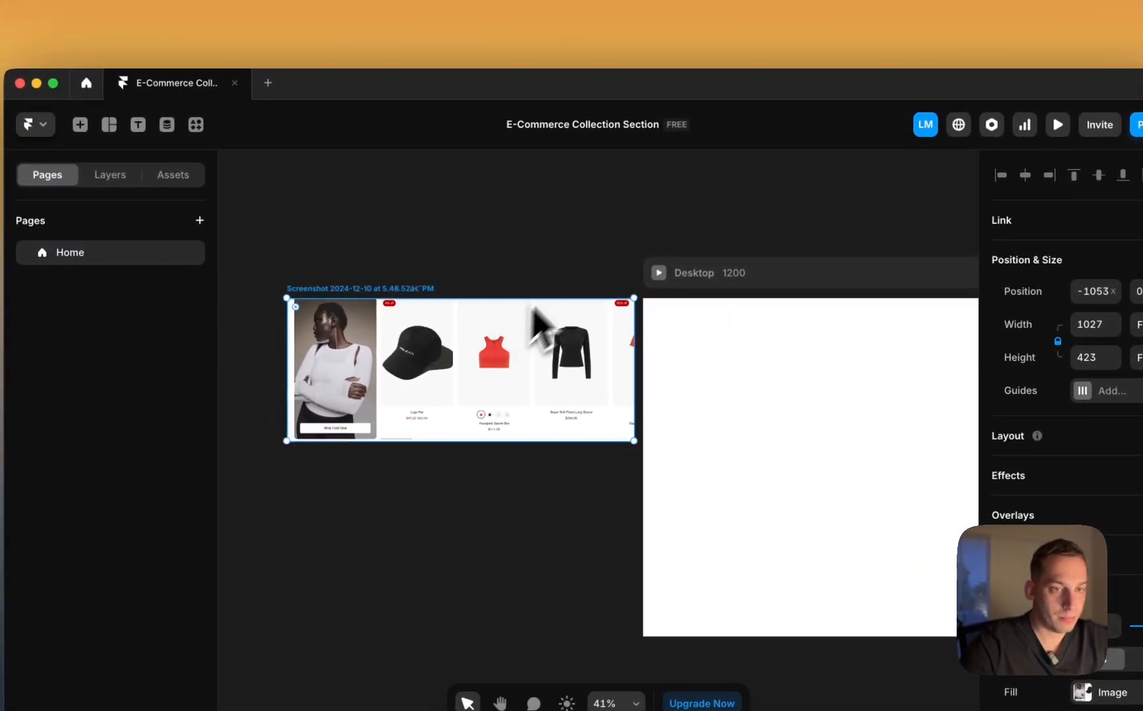
left_click(568, 267)
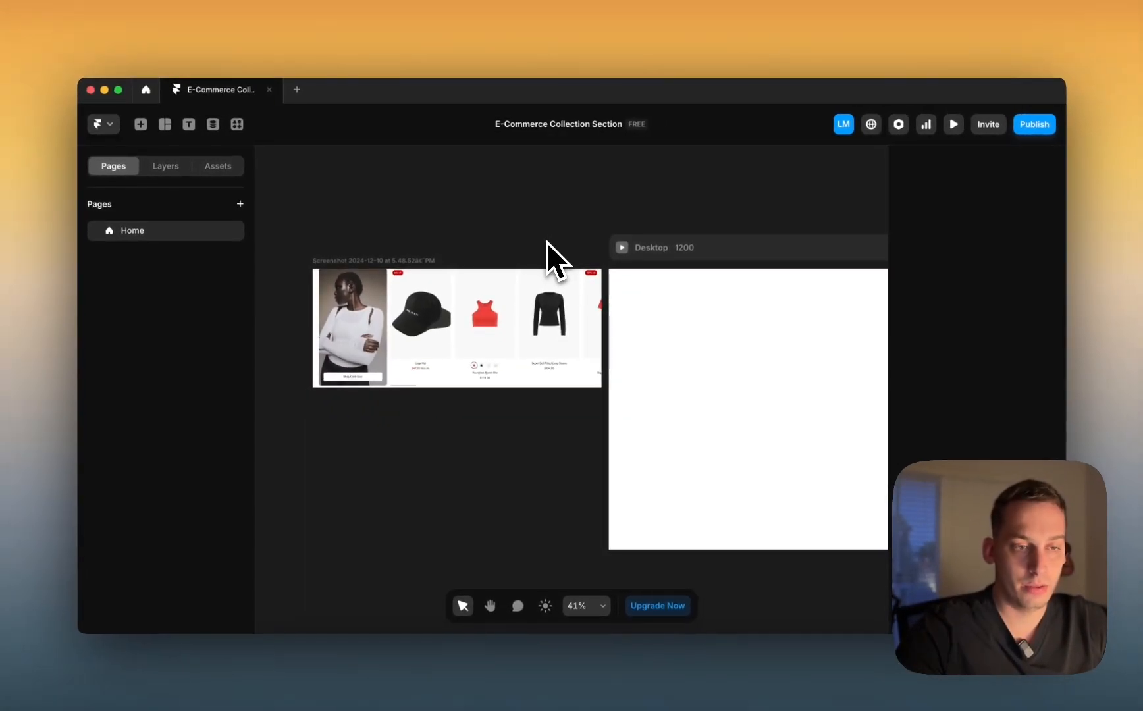
Step: Add Tablet and Phone breakpoints to the Desktop page
scroll(503, 273, "right", 5)
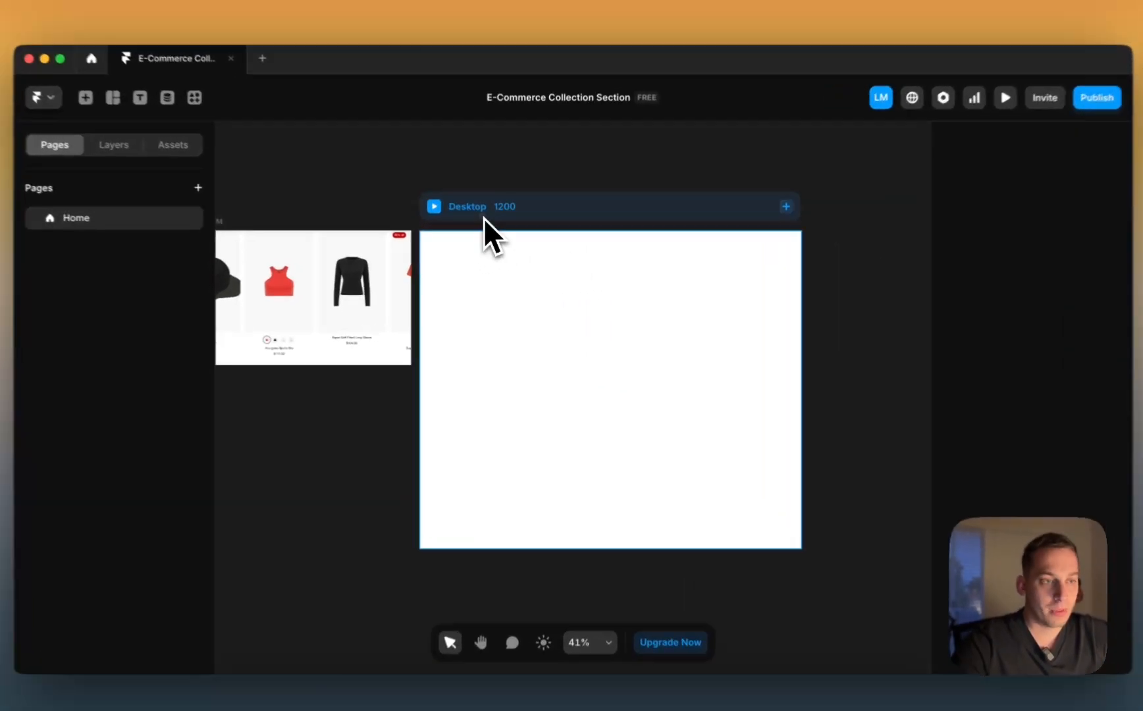
left_click(484, 217)
left_click(785, 206)
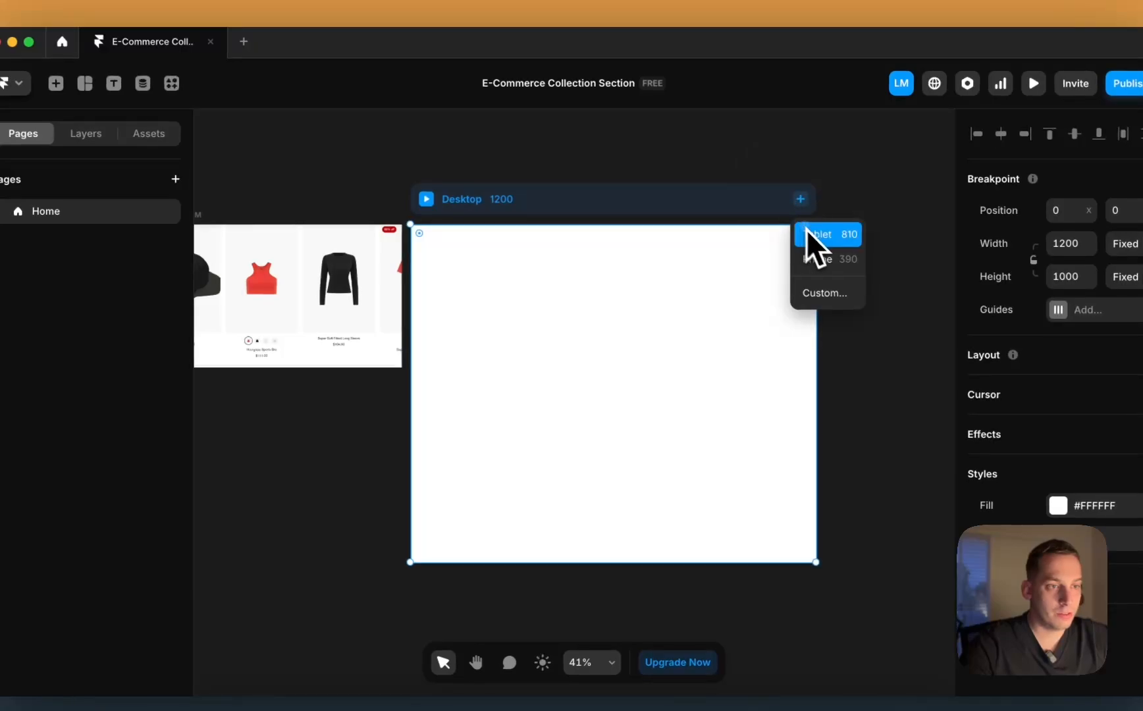
left_click(795, 238)
left_click(696, 208)
left_click(699, 253)
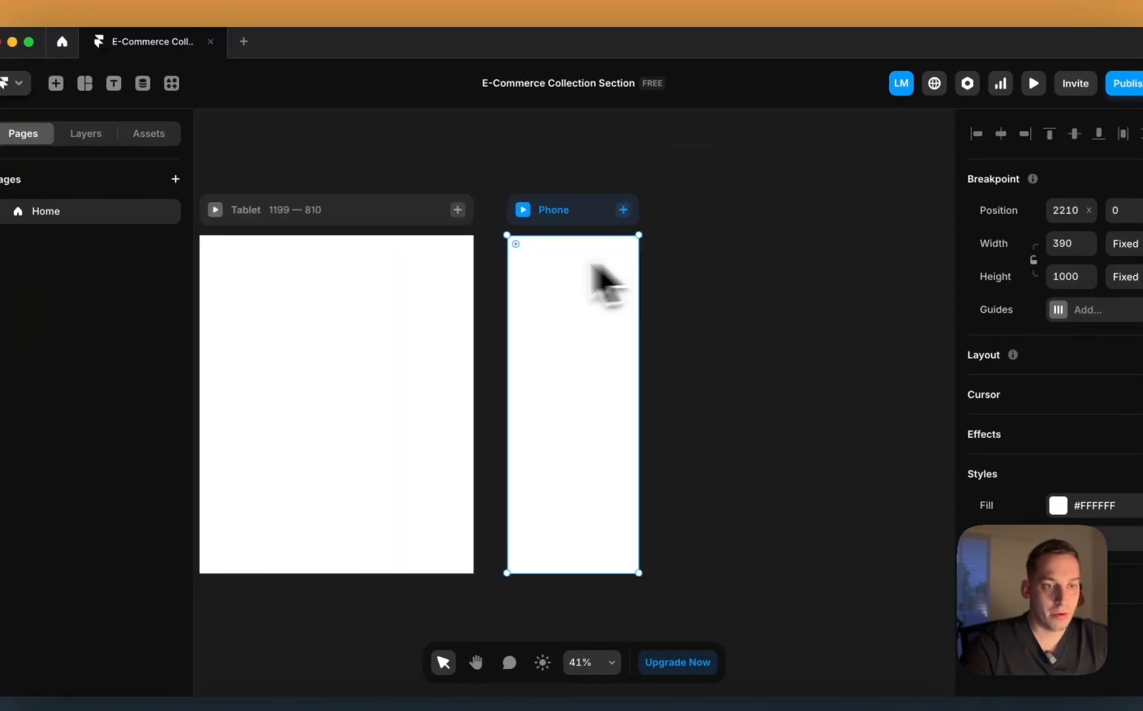
Step: Shift the store screenshot further left, clear of the Desktop frame
scroll(498, 263, "left", 12)
left_click(595, 186)
scroll(595, 185, "right", 4)
scroll(596, 184, "down", 4)
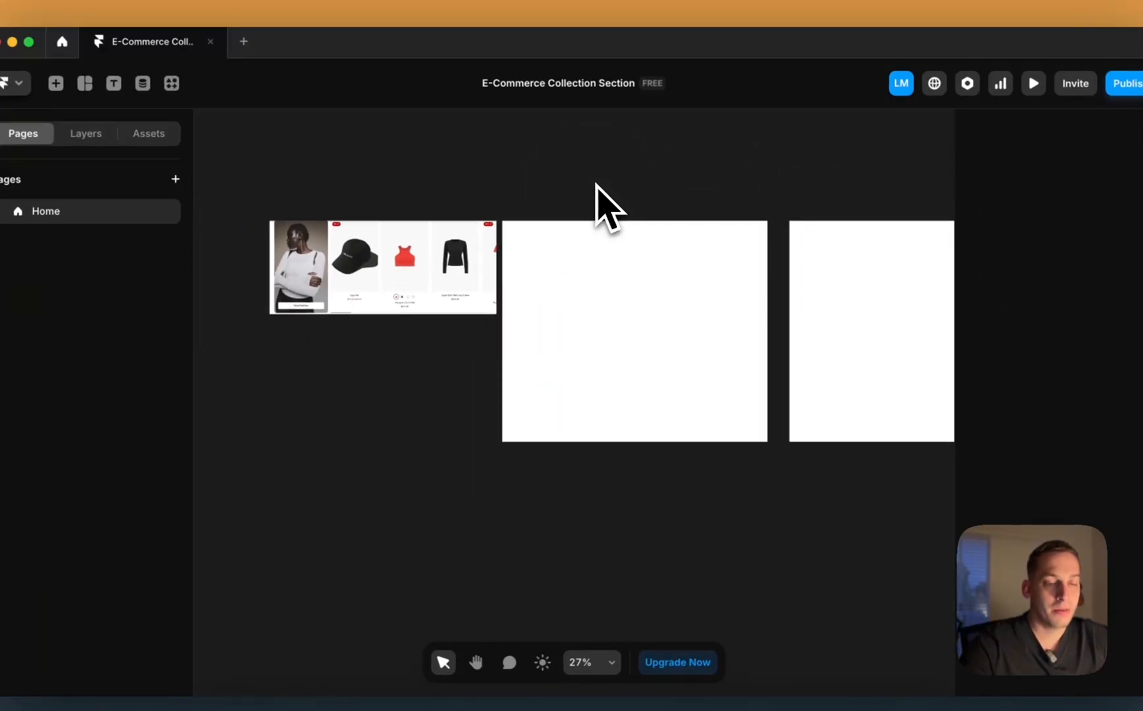
left_click_drag(393, 284, 372, 288)
left_click(389, 186)
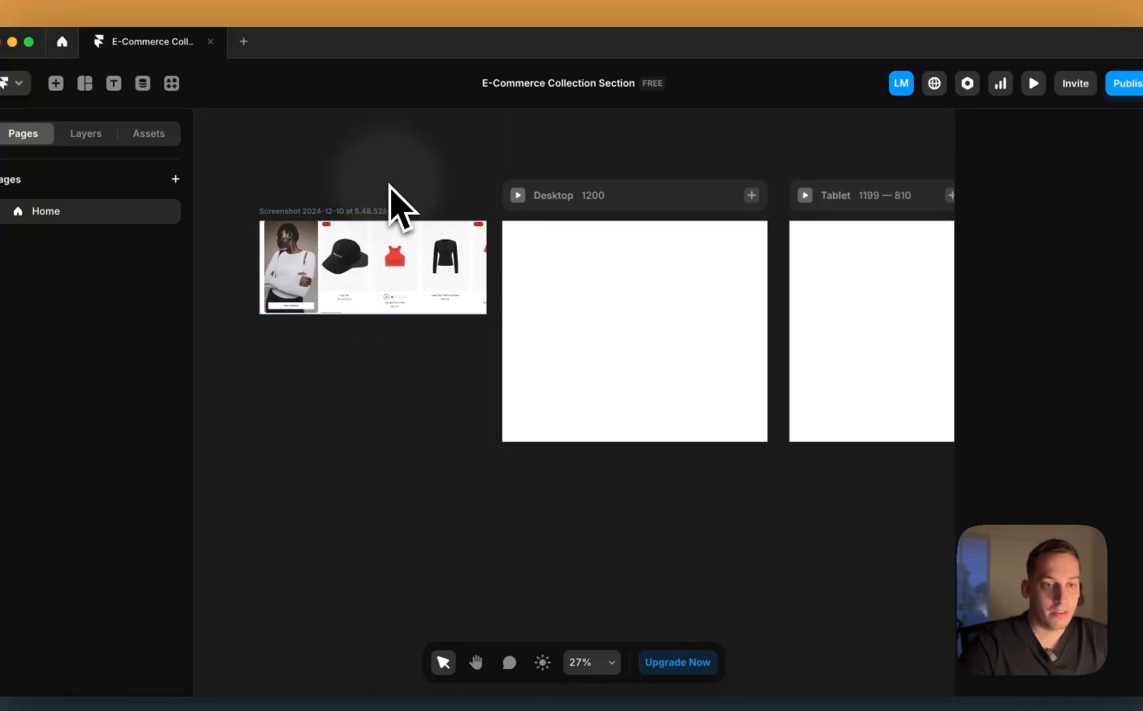
Step: Return to the Shopify storefront preview showing the Fall Arrivals carousel
scroll(379, 192, "right", 3)
scroll(474, 266, "up", 4)
scroll(491, 264, "left", 5)
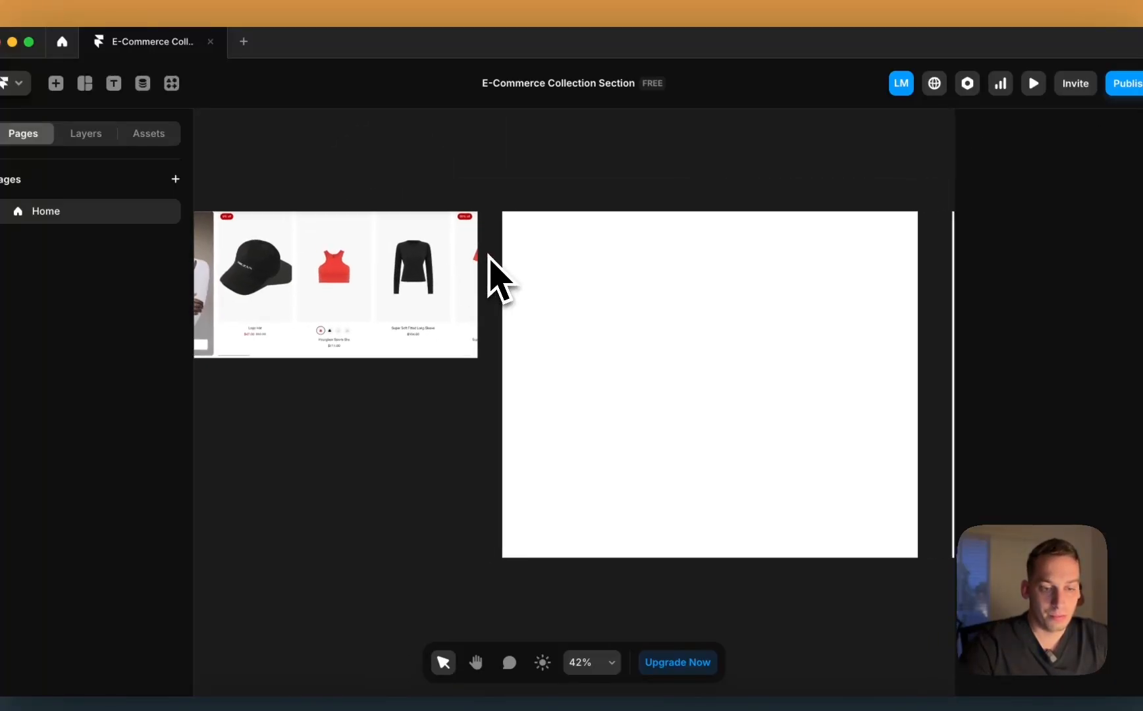
left_click(360, 688)
scroll(434, 362, "up", 3)
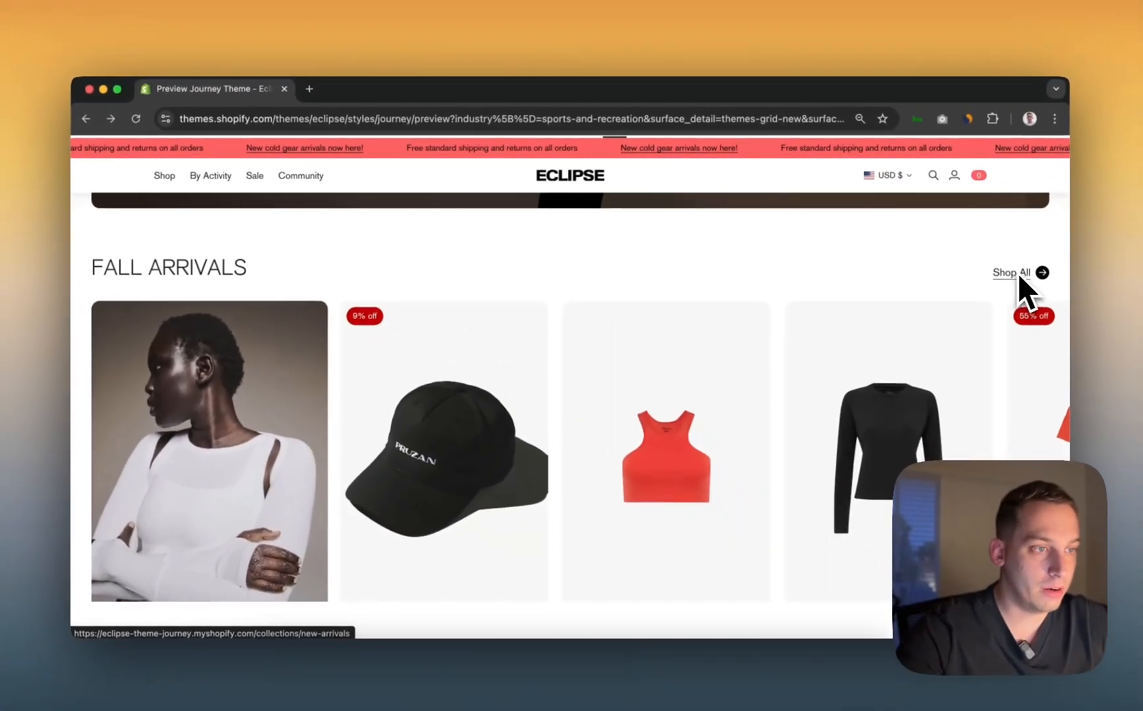
scroll(412, 339, "down", 2)
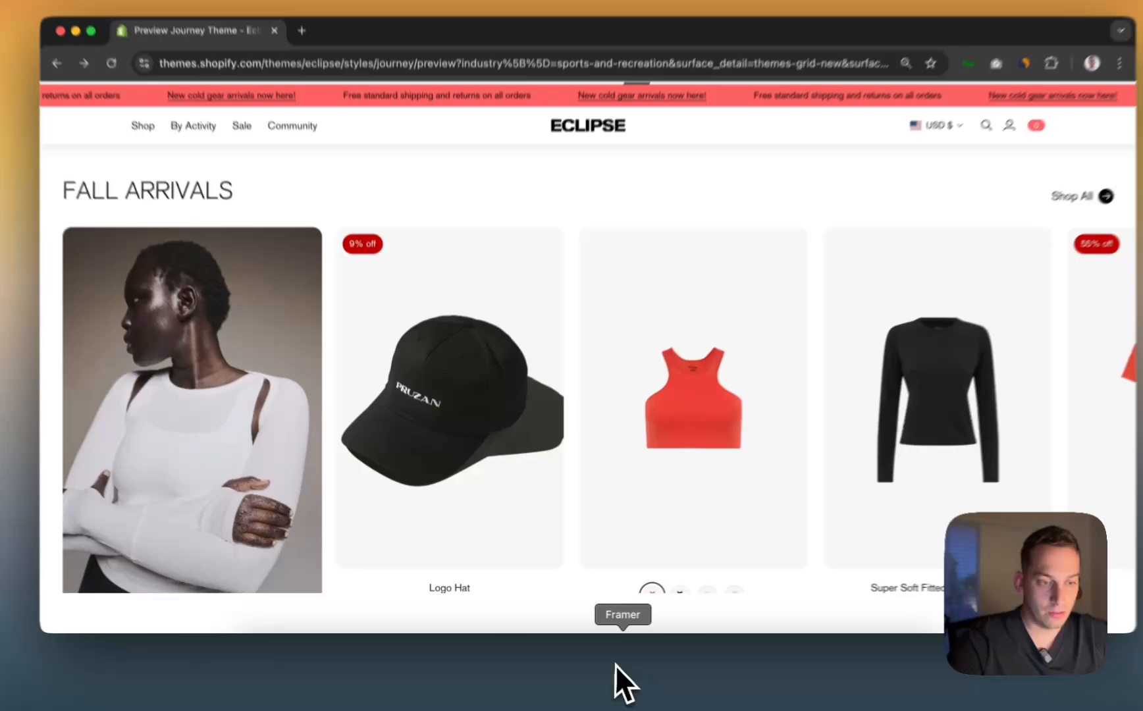
Step: Add a text layer reading 'WINTER ARRIVALS' in the Desktop frame
left_click(617, 670)
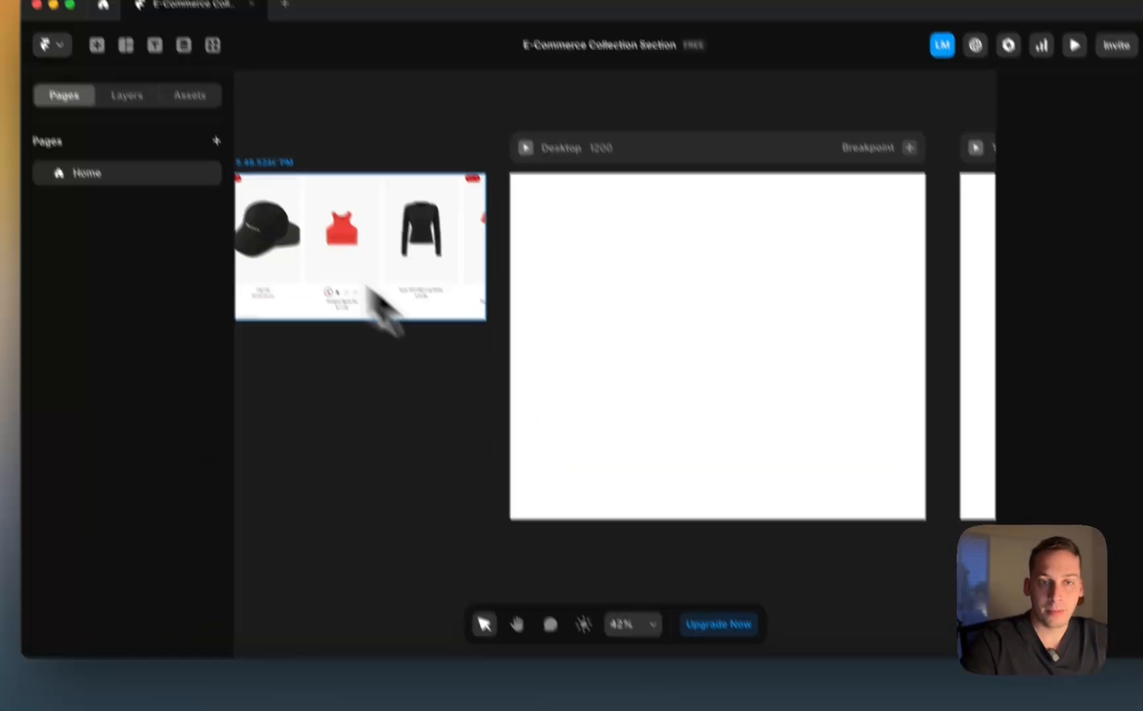
left_click(141, 21)
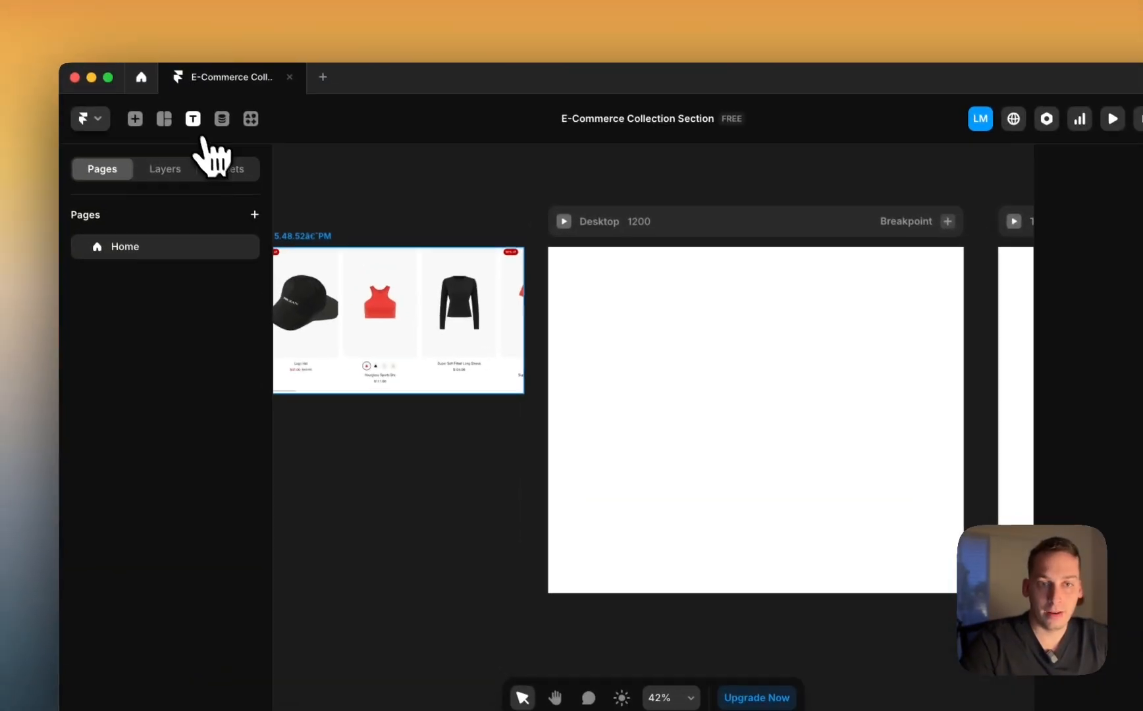
left_click(597, 312)
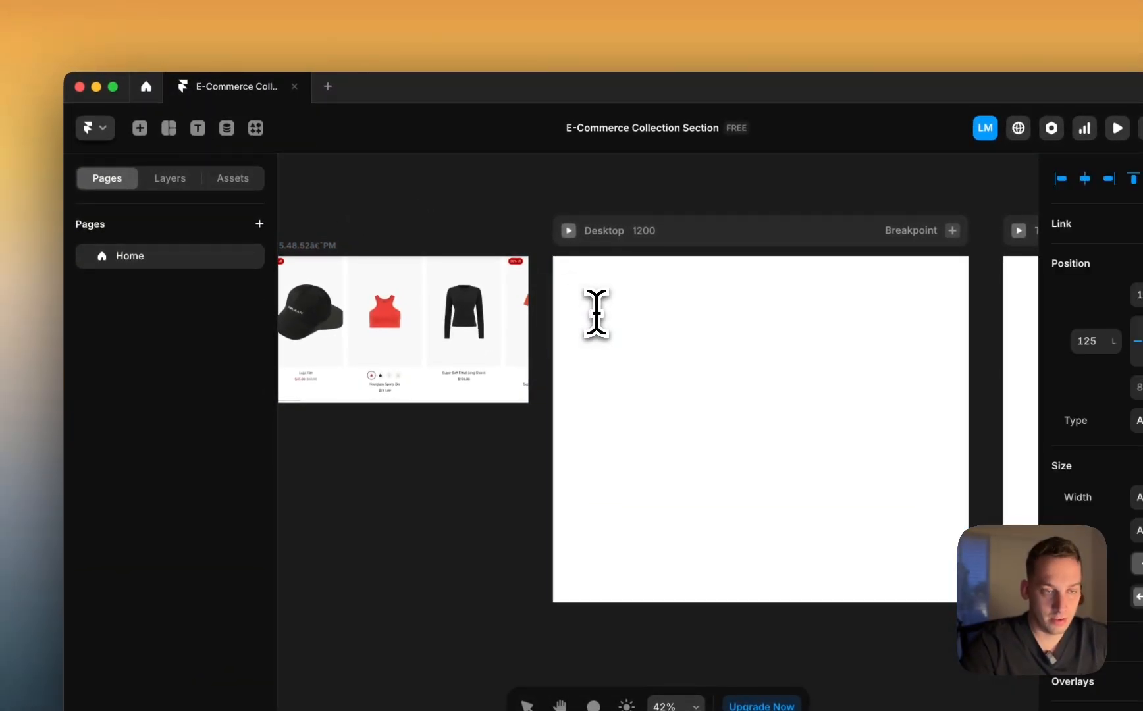
key("BackSpace")
type("WI")
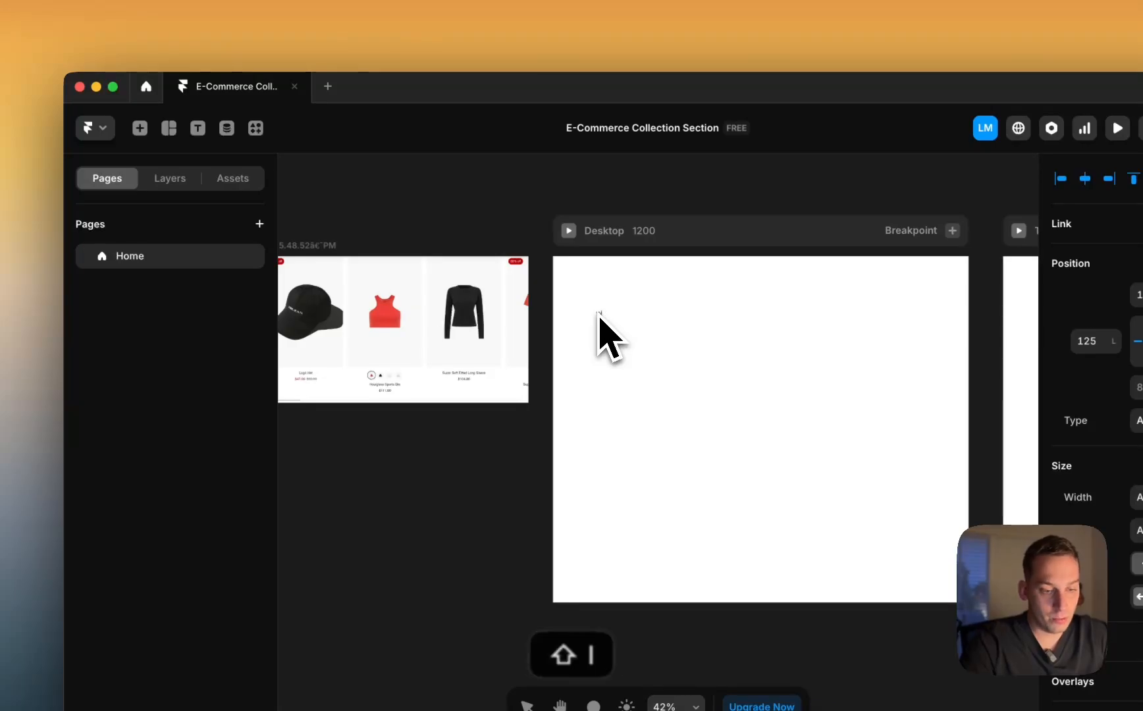
type("NTER ARRIV")
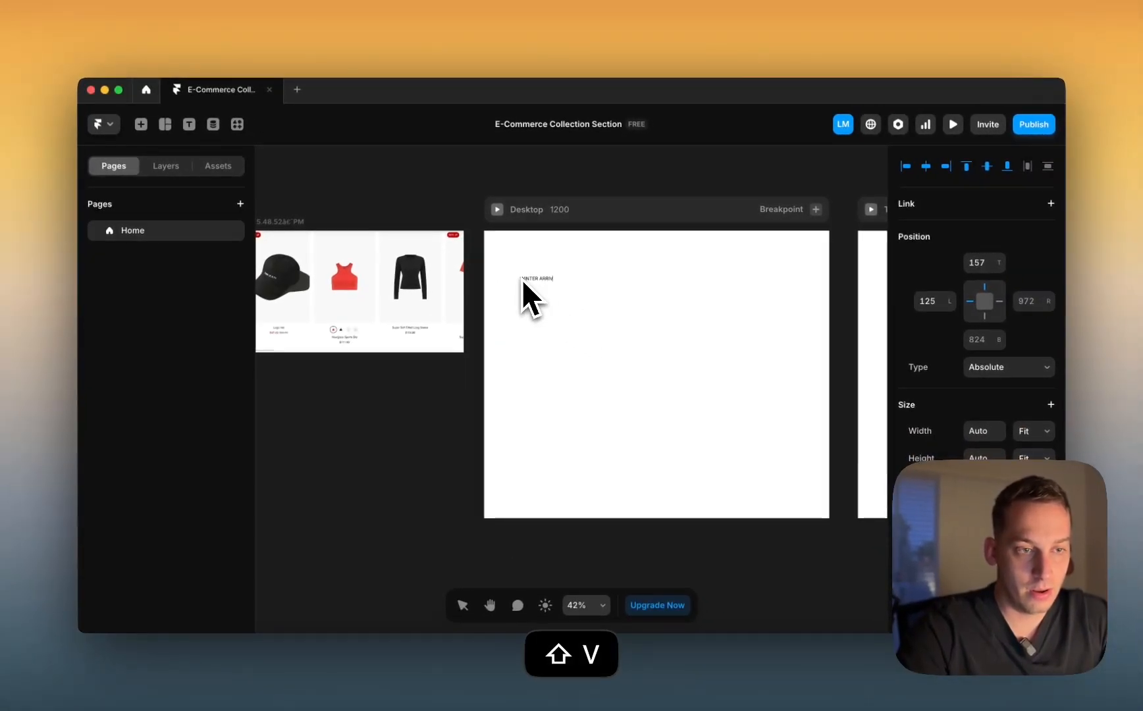
type("ALS")
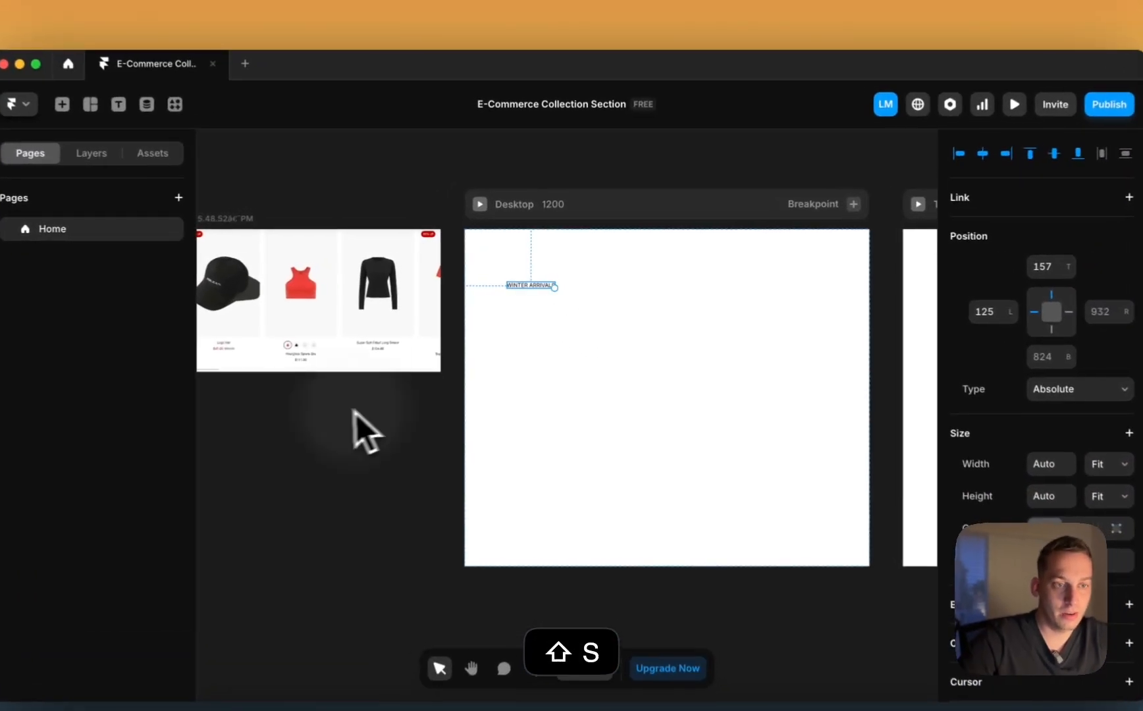
left_click_drag(528, 286, 506, 262)
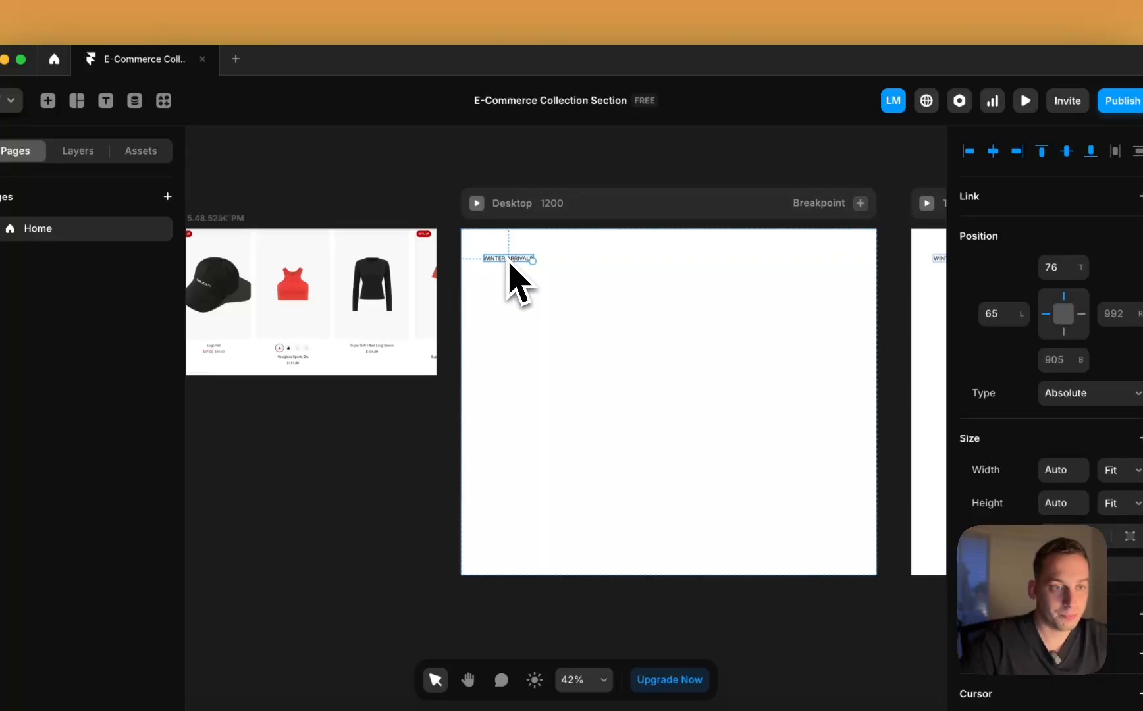
Step: Reposition the WINTER ARRIVALS heading, trying the top centre before moving it left
left_click(621, 207)
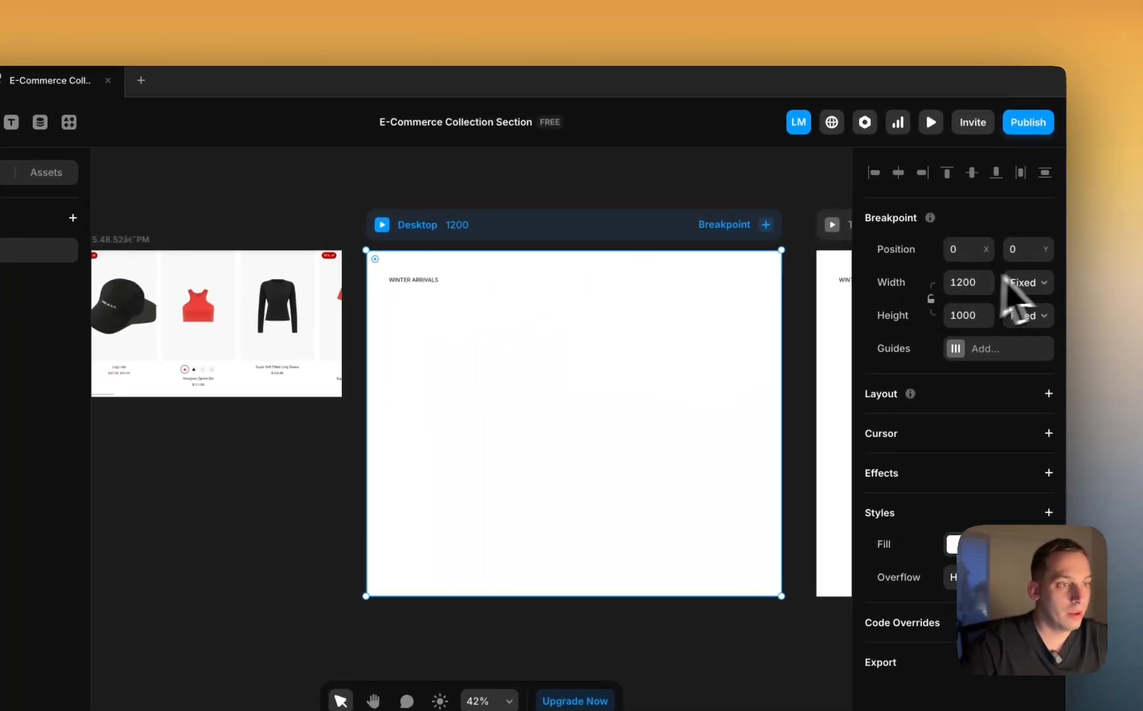
scroll(648, 316, "right", 4)
scroll(649, 316, "left", 3)
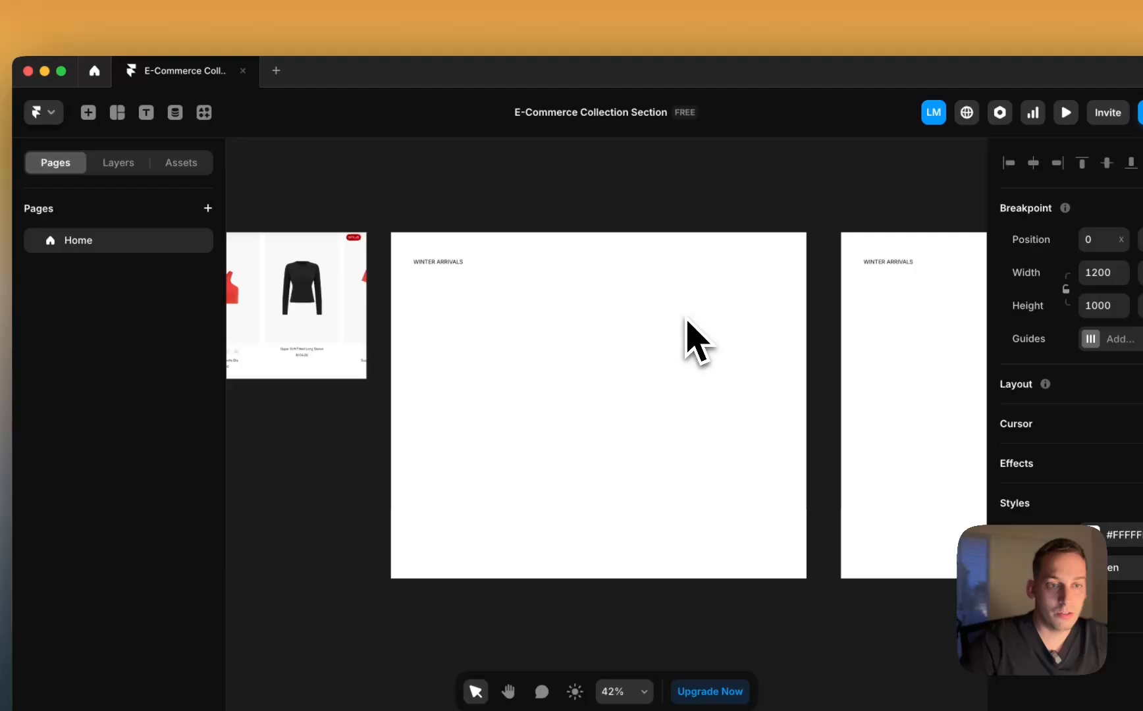
left_click(451, 273)
left_click_drag(436, 266, 599, 303)
scroll(599, 308, "right", 5)
scroll(598, 308, "right", 2)
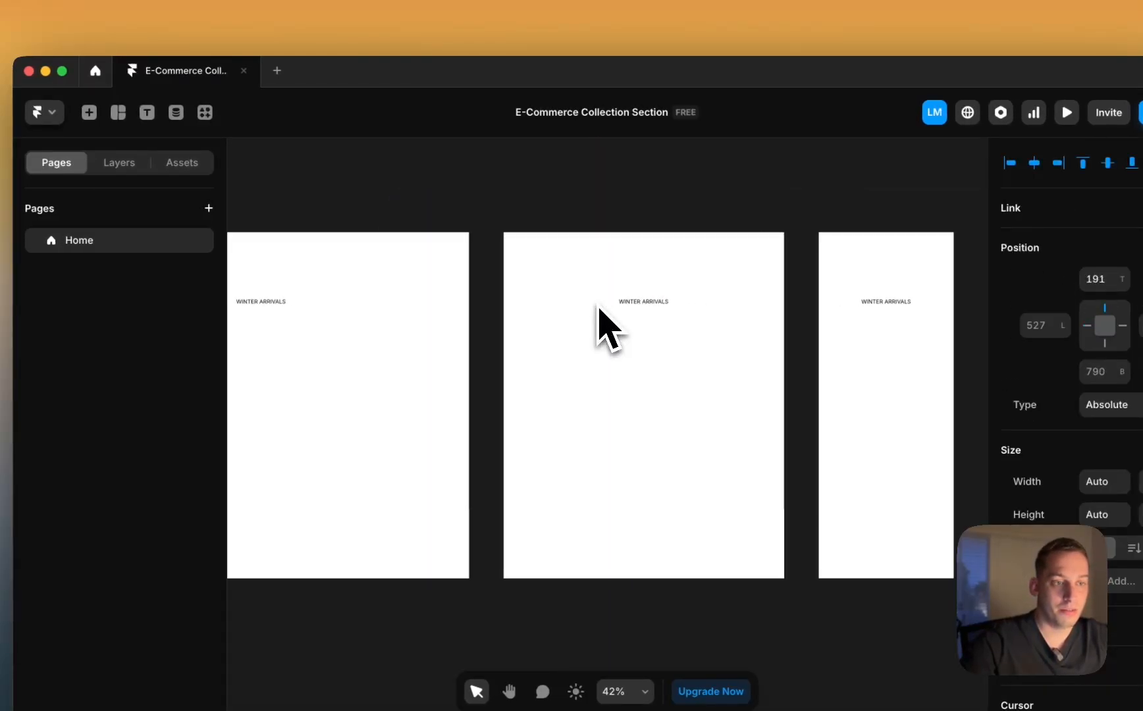
scroll(597, 308, "left", 4)
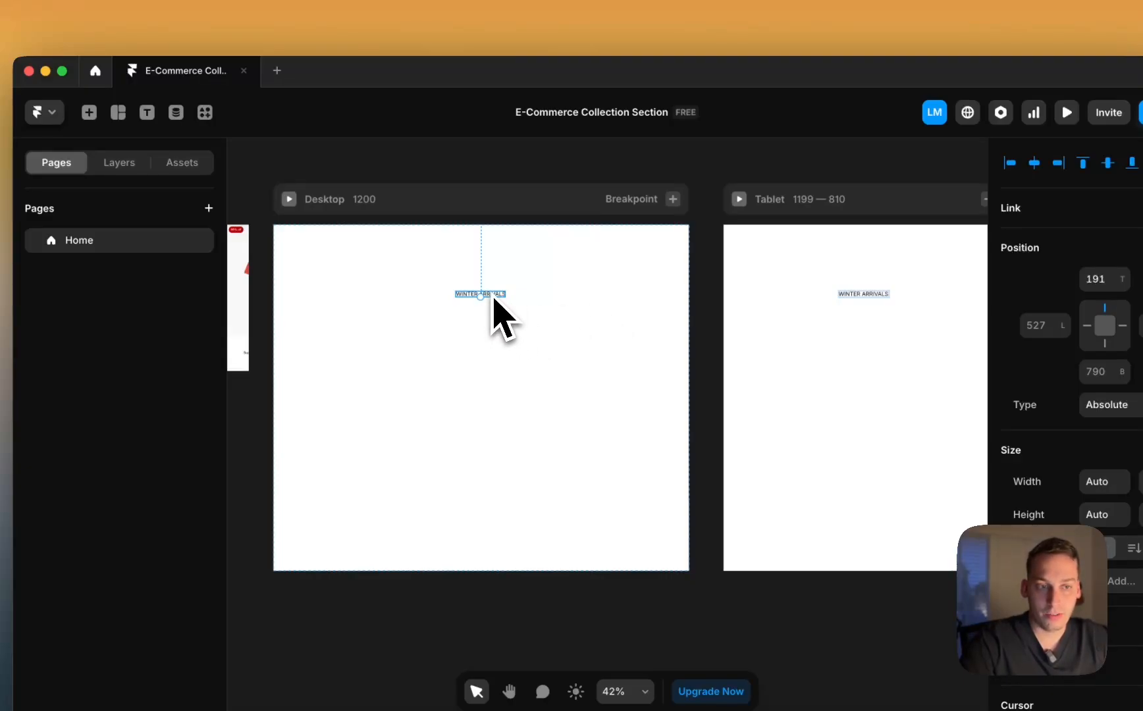
left_click_drag(493, 299, 497, 281)
key("Escape")
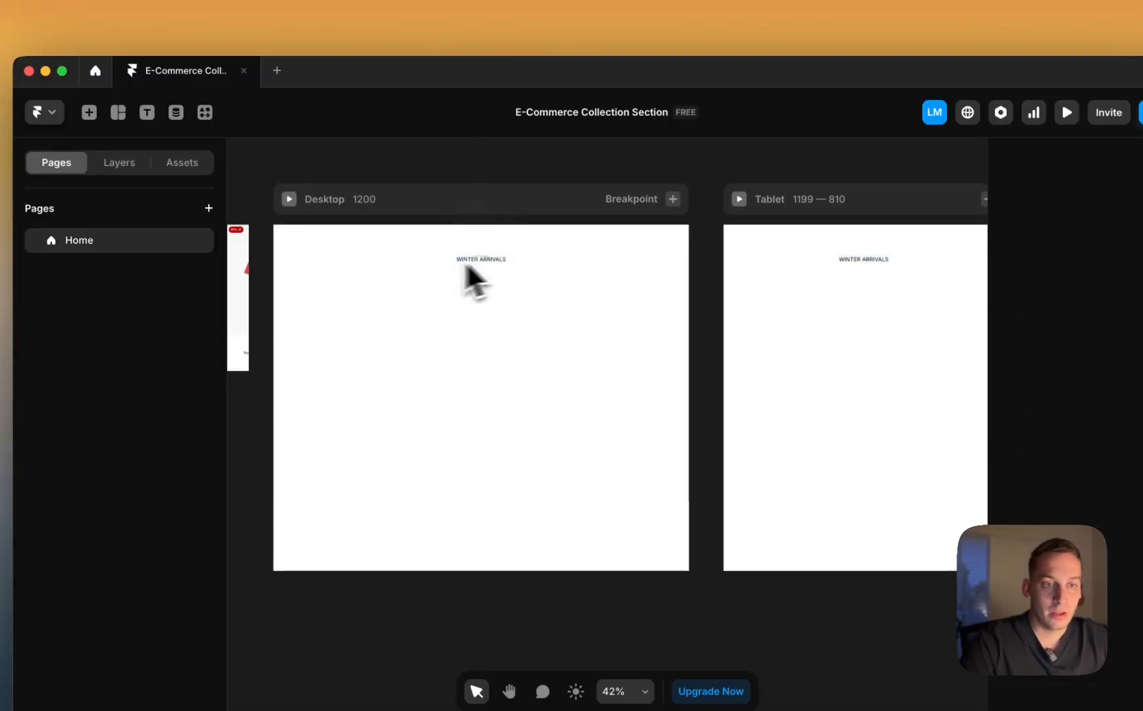
left_click(466, 261)
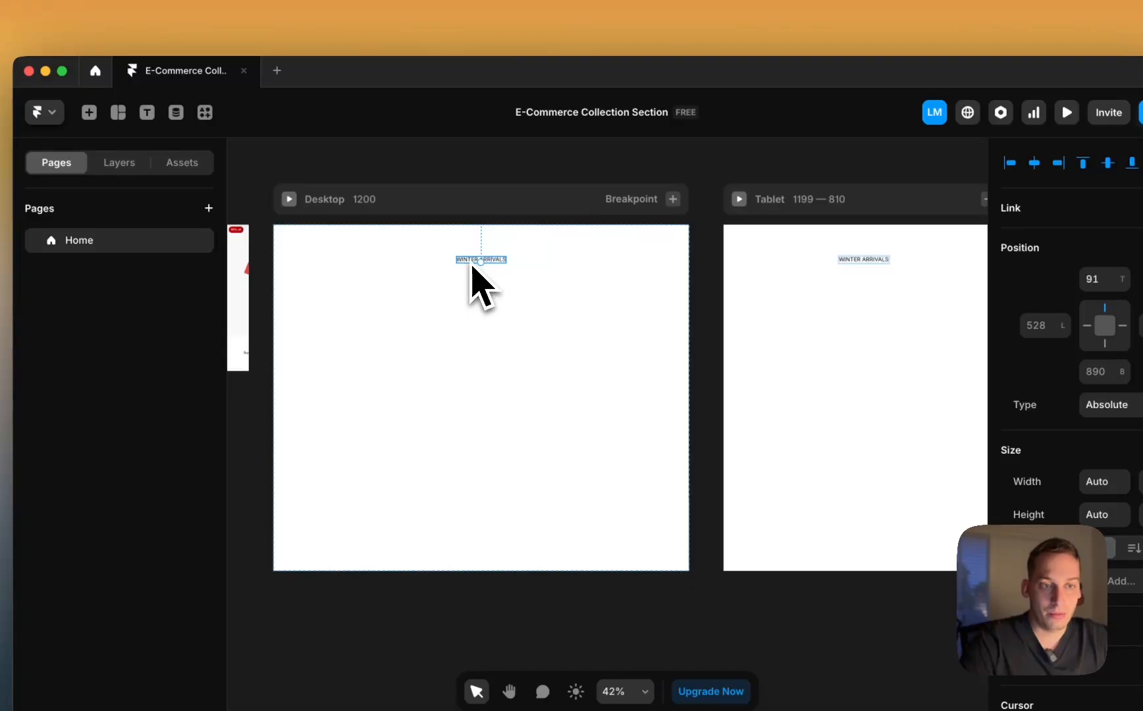
left_click_drag(469, 260, 315, 261)
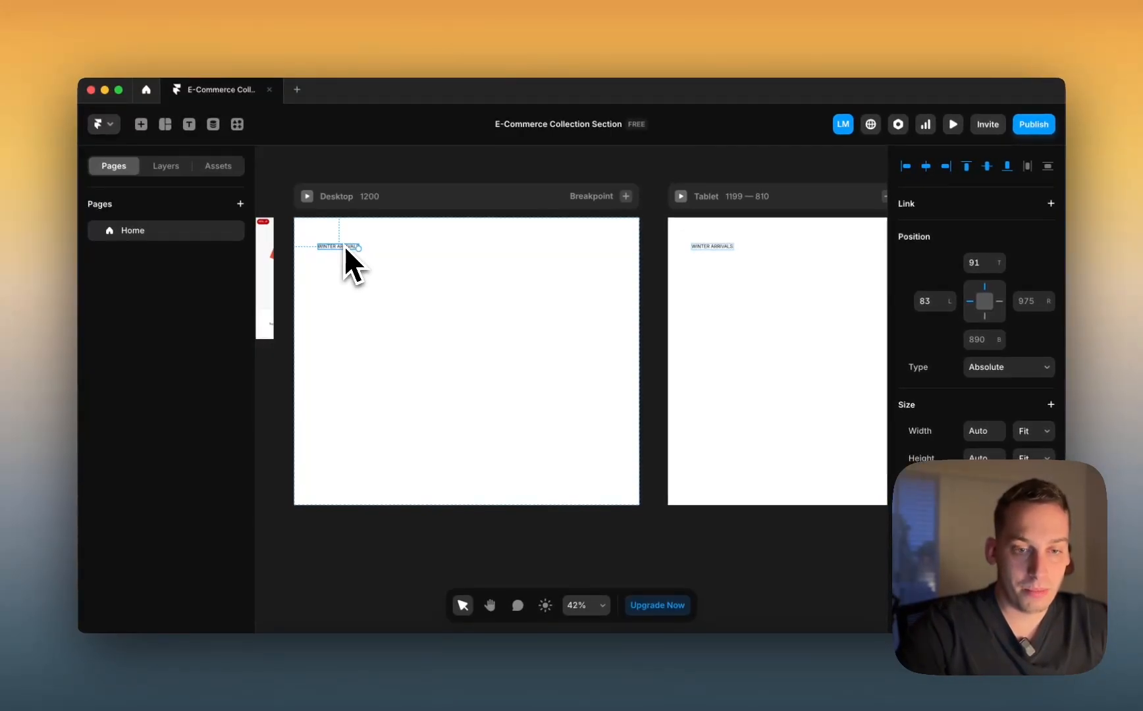
Step: Nudge the WINTER ARRIVALS heading slightly right and down at the frame's top-left
scroll(344, 246, "left", 3)
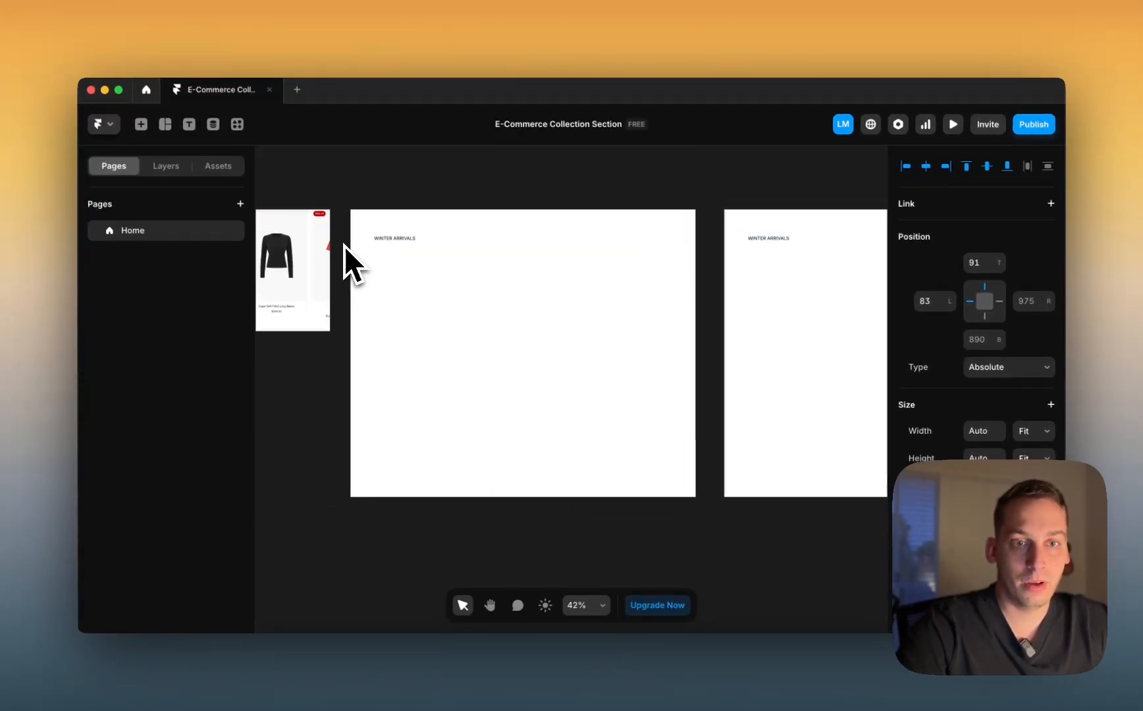
left_click(343, 248)
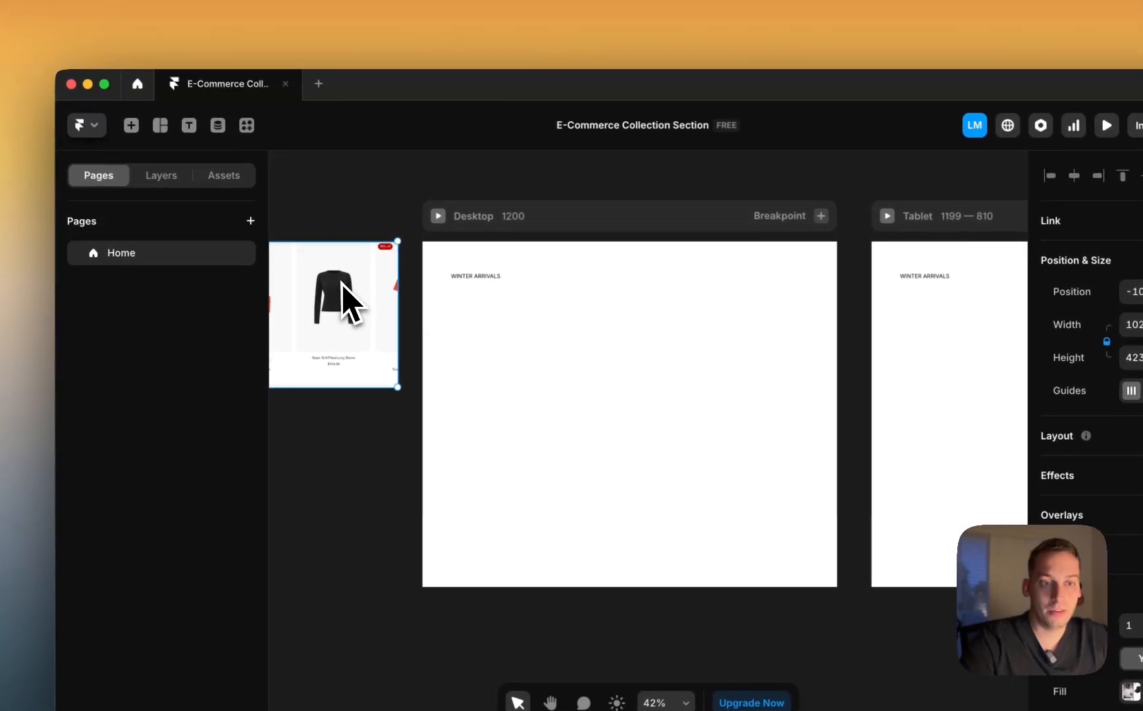
left_click(315, 201)
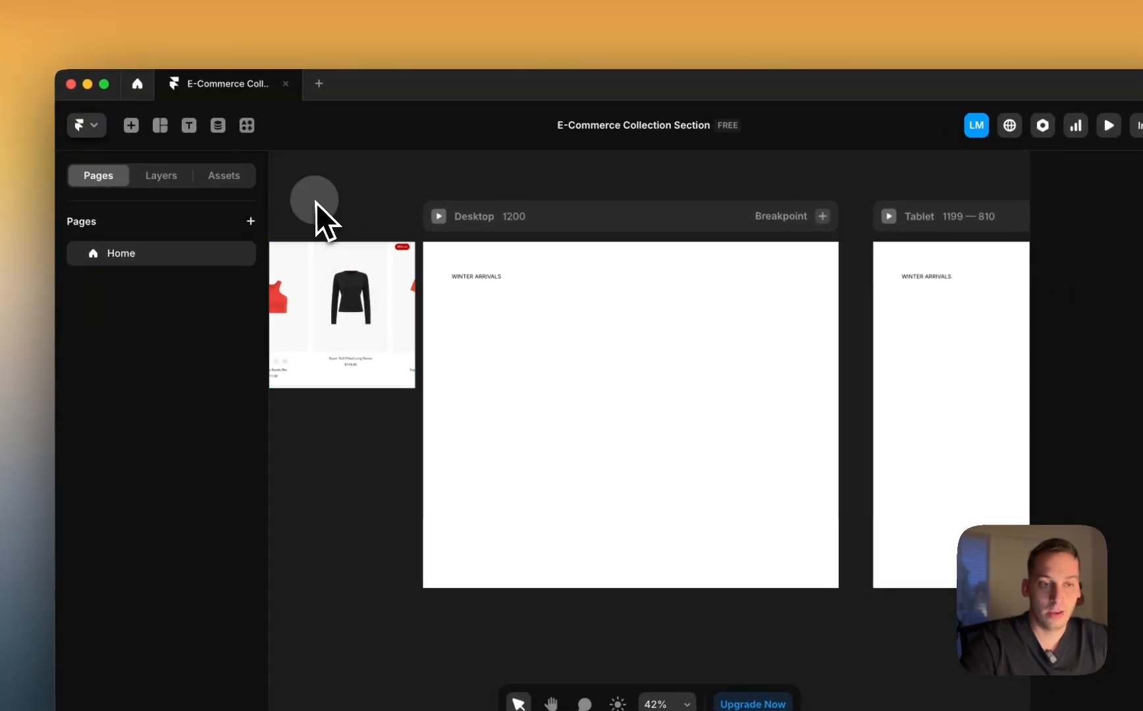
left_click(475, 279)
mouse_move(476, 280)
left_mouse_down()
mouse_move(528, 329)
mouse_move(475, 281)
left_mouse_up()
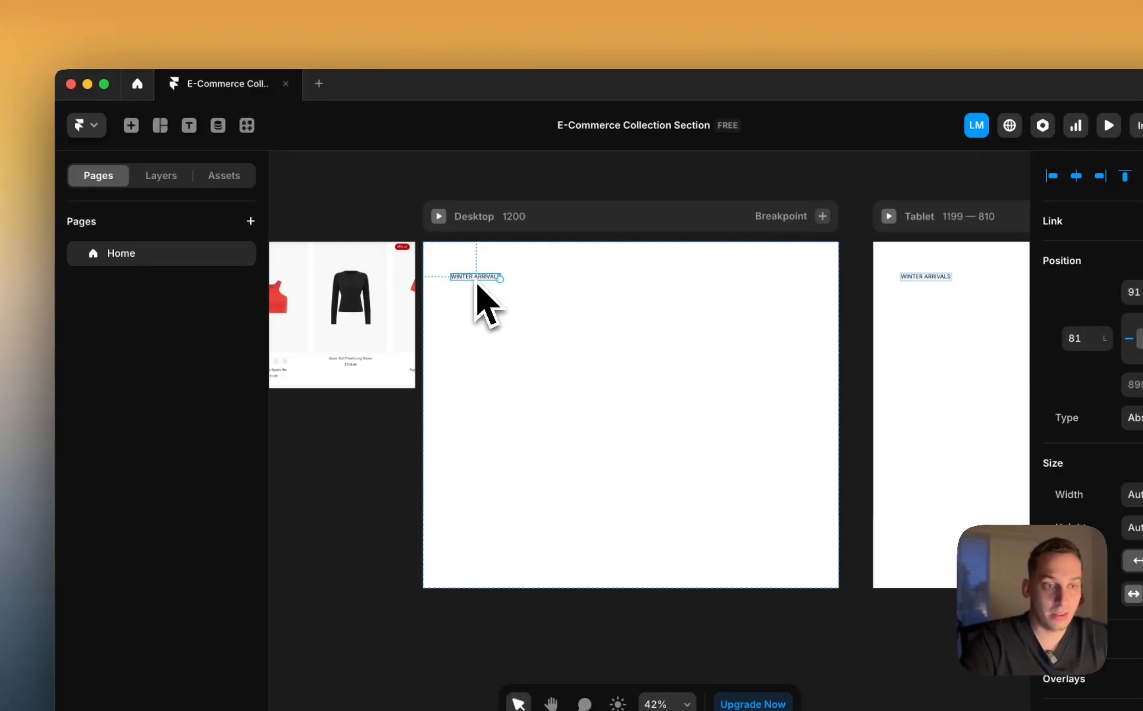
left_click(364, 213)
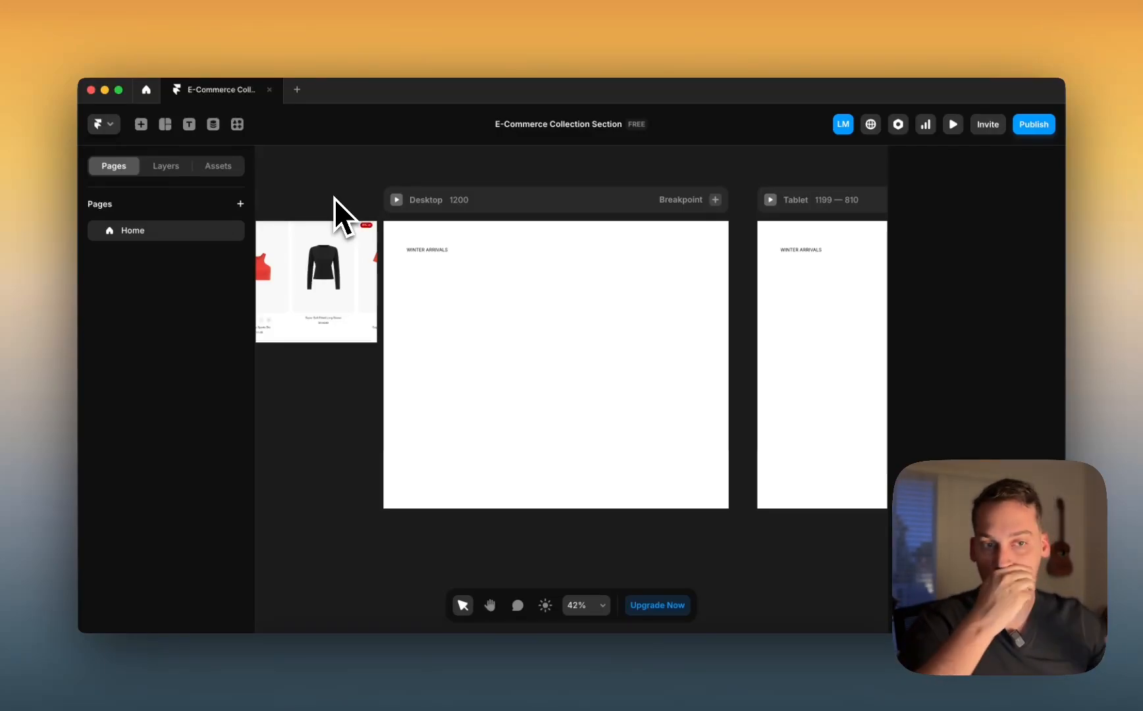
left_click(422, 250)
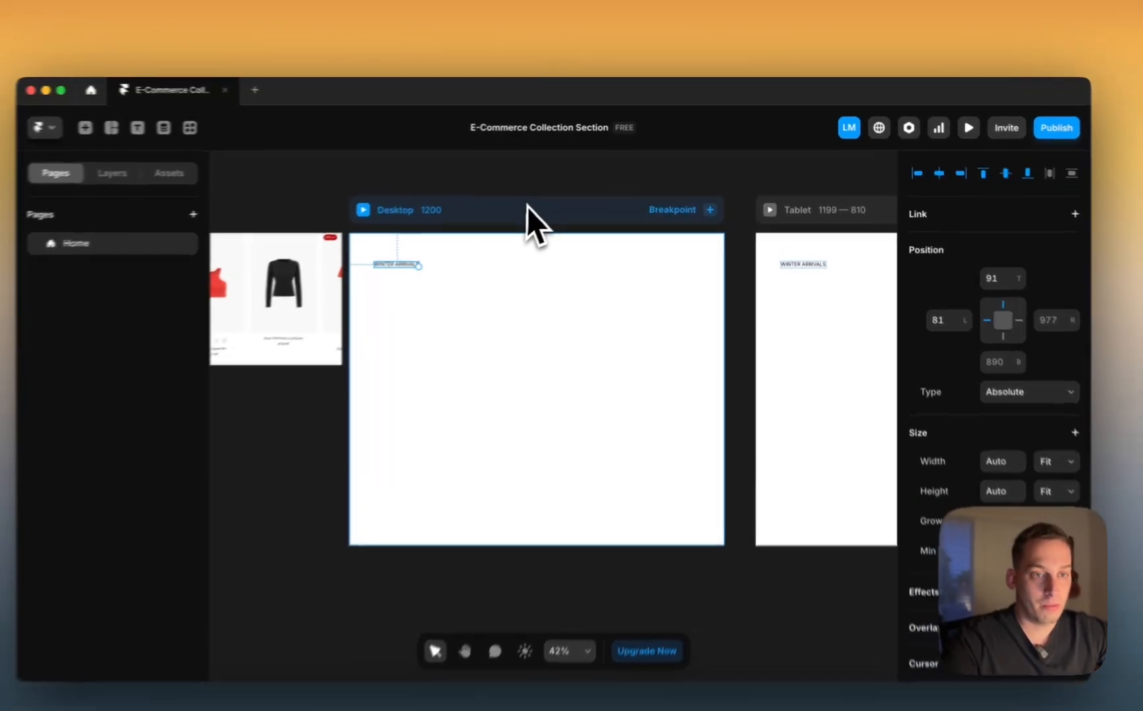
left_click(543, 199)
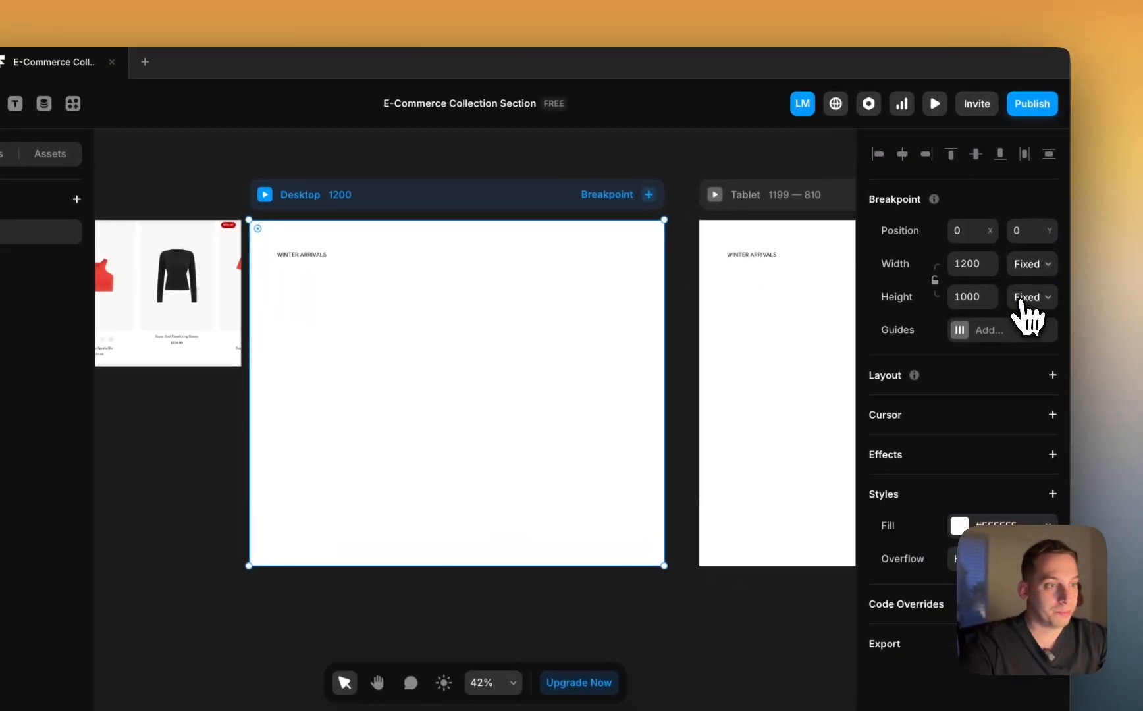
Step: Switch the Desktop frame height from Fixed to Fit Content, zoom in, and show Layers
left_click(1077, 327)
left_click(1023, 350)
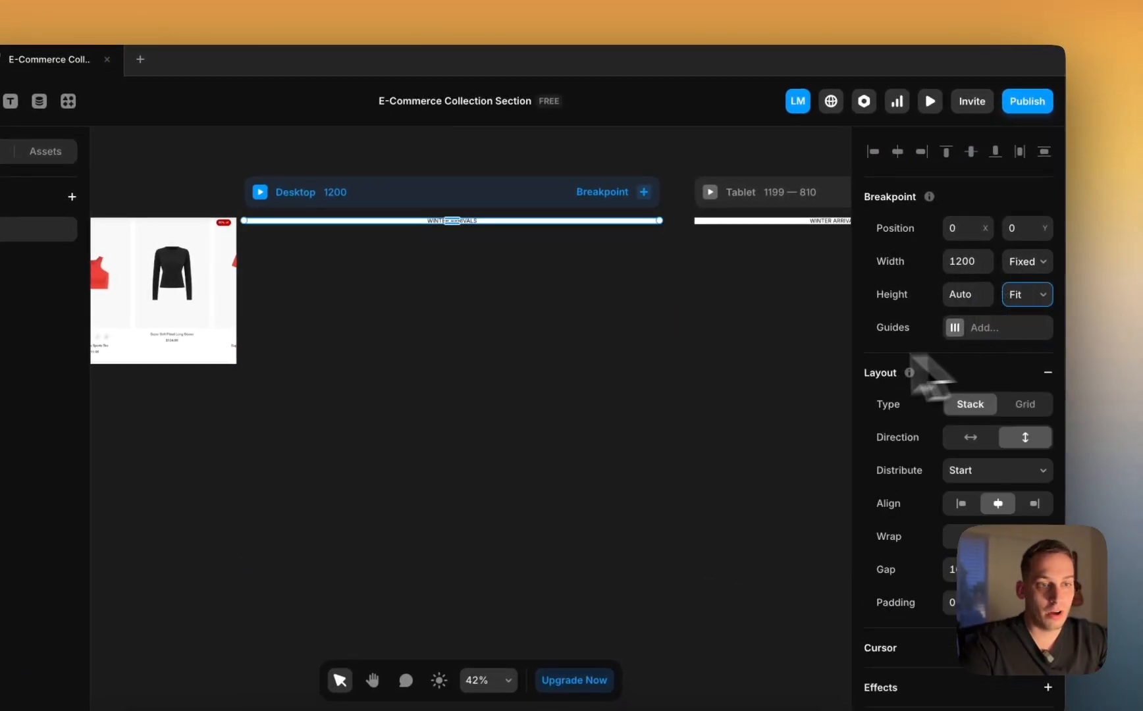
key("shift+2")
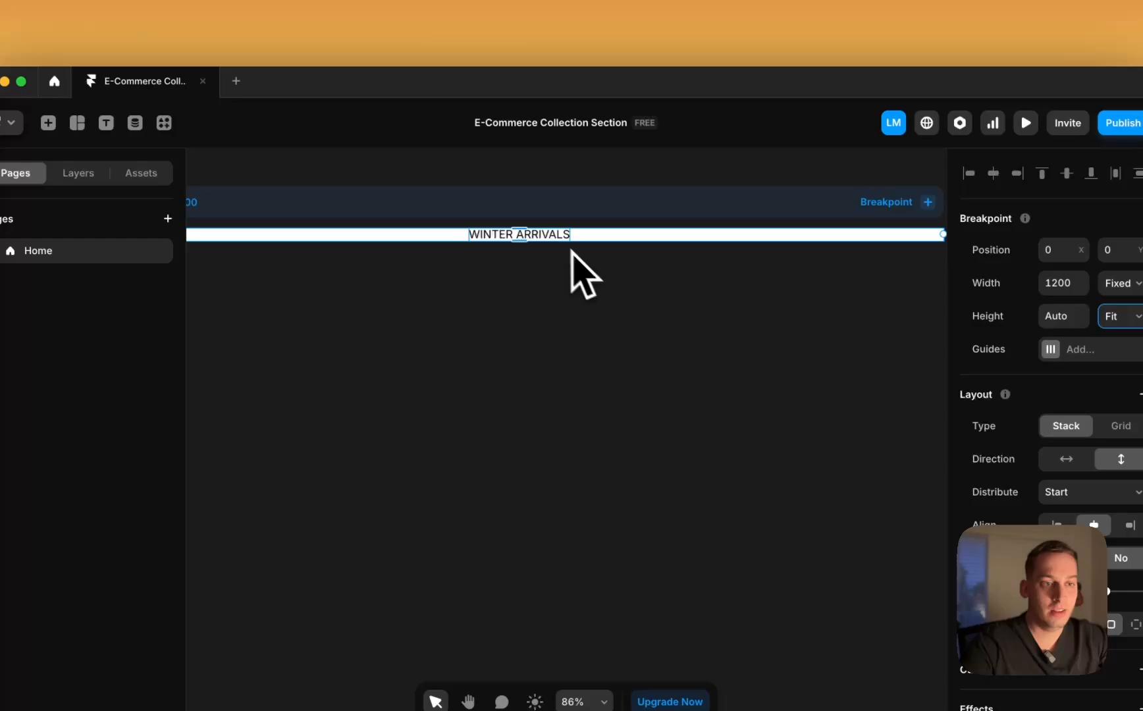
left_click(541, 239)
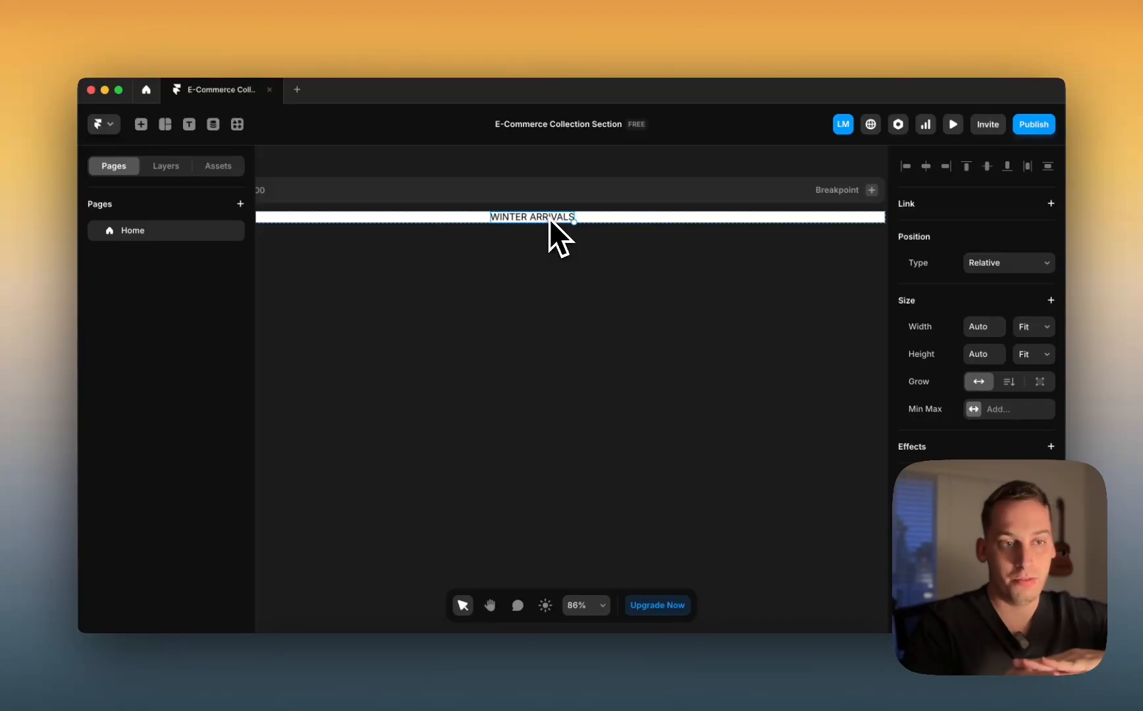
scroll(549, 218, "down", 5)
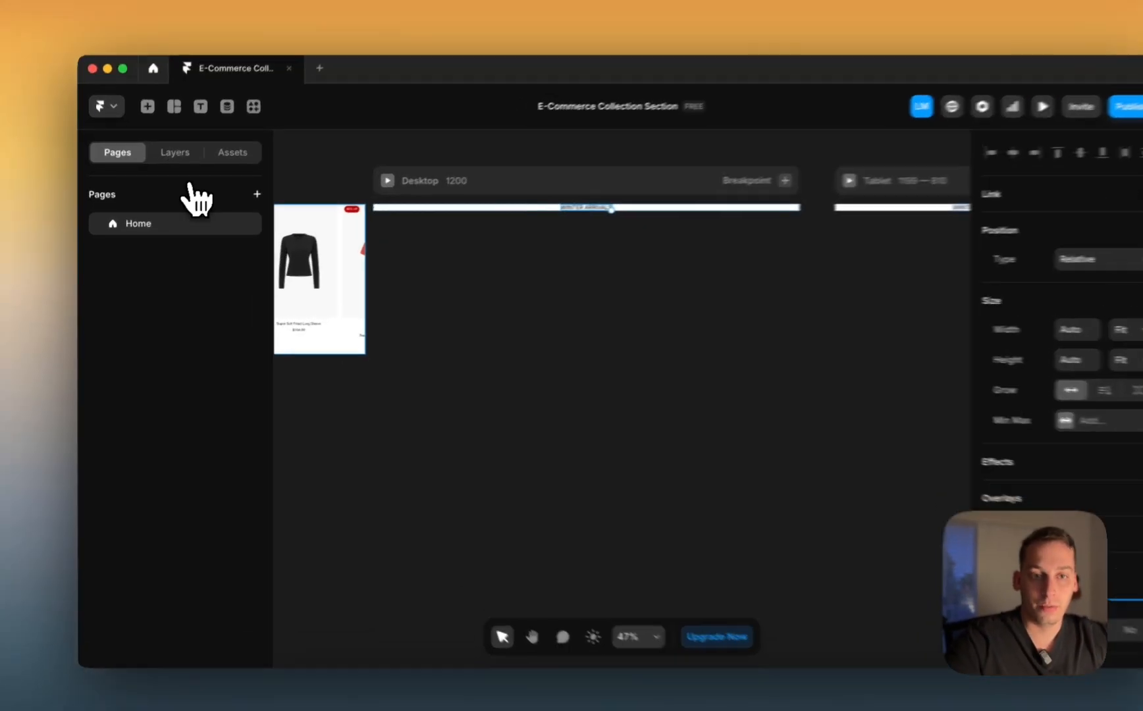
left_click(166, 166)
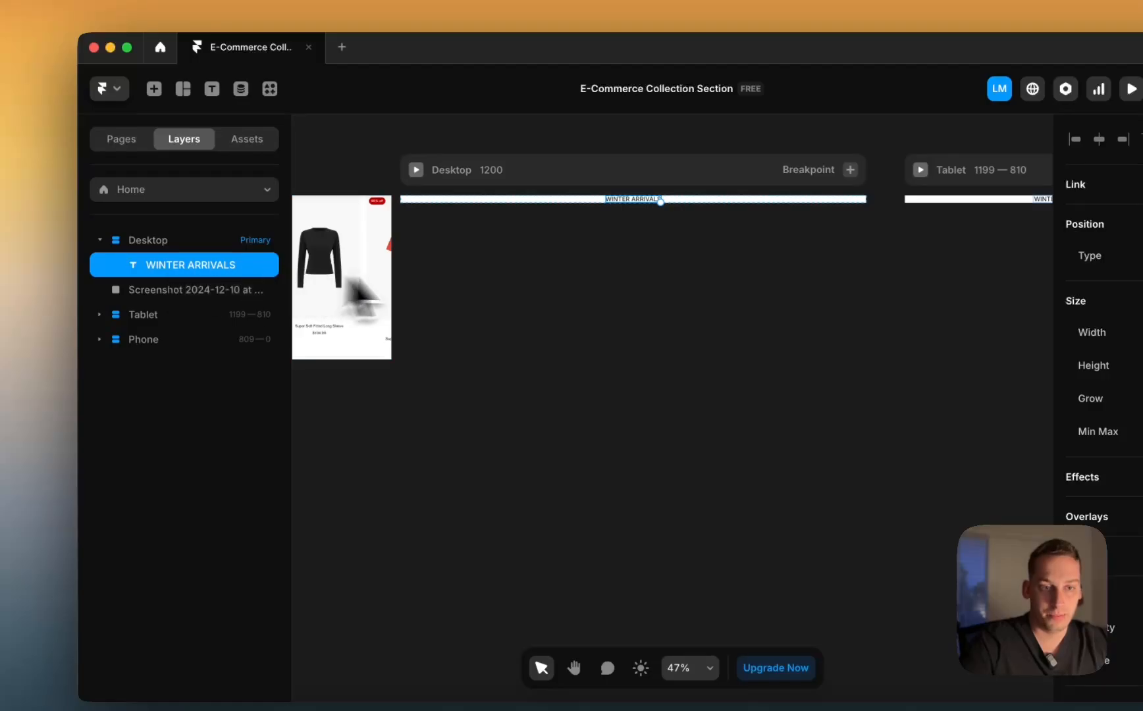
scroll(355, 290, "left", 10)
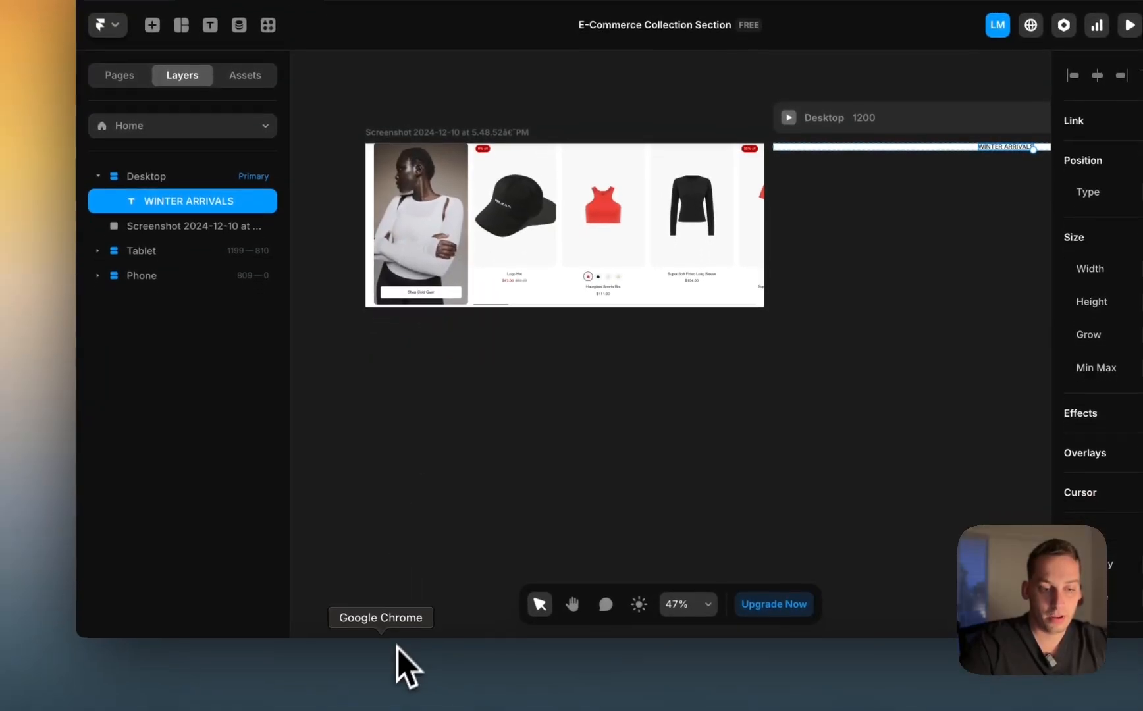
Step: Screenshot the Fall Arrivals header row from the store page and drop it into Framer
left_click(397, 647)
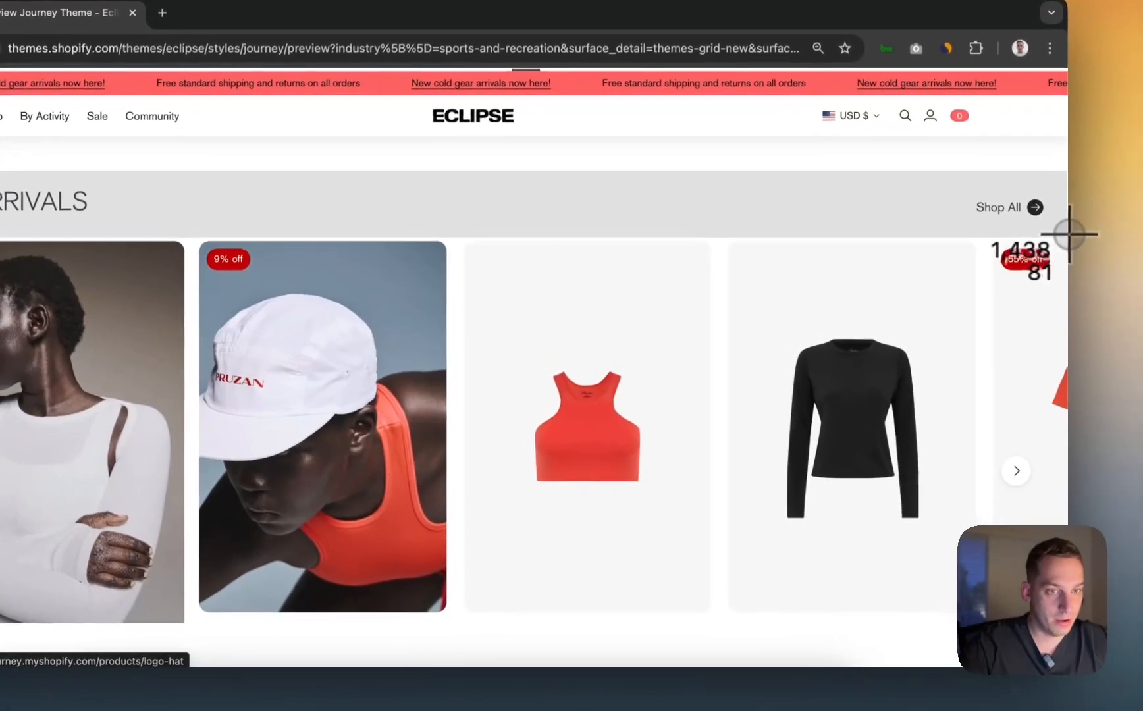
left_click_drag(1066, 239, 5, 658)
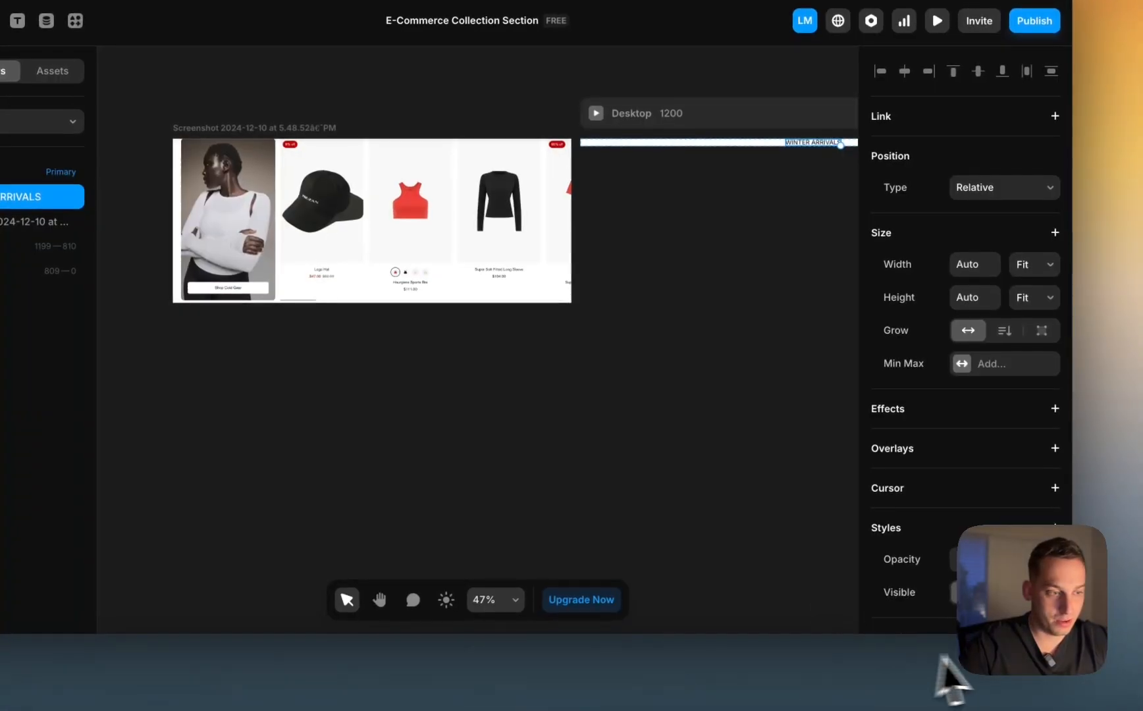
left_click_drag(941, 661, 472, 199)
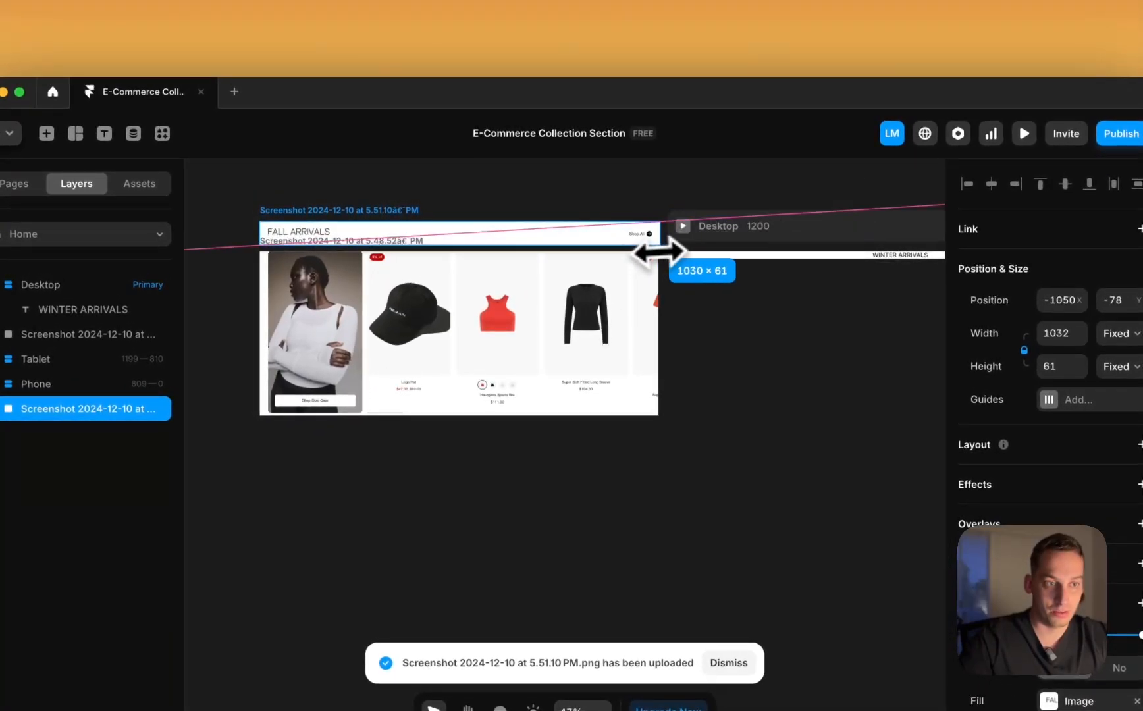
left_click(521, 198)
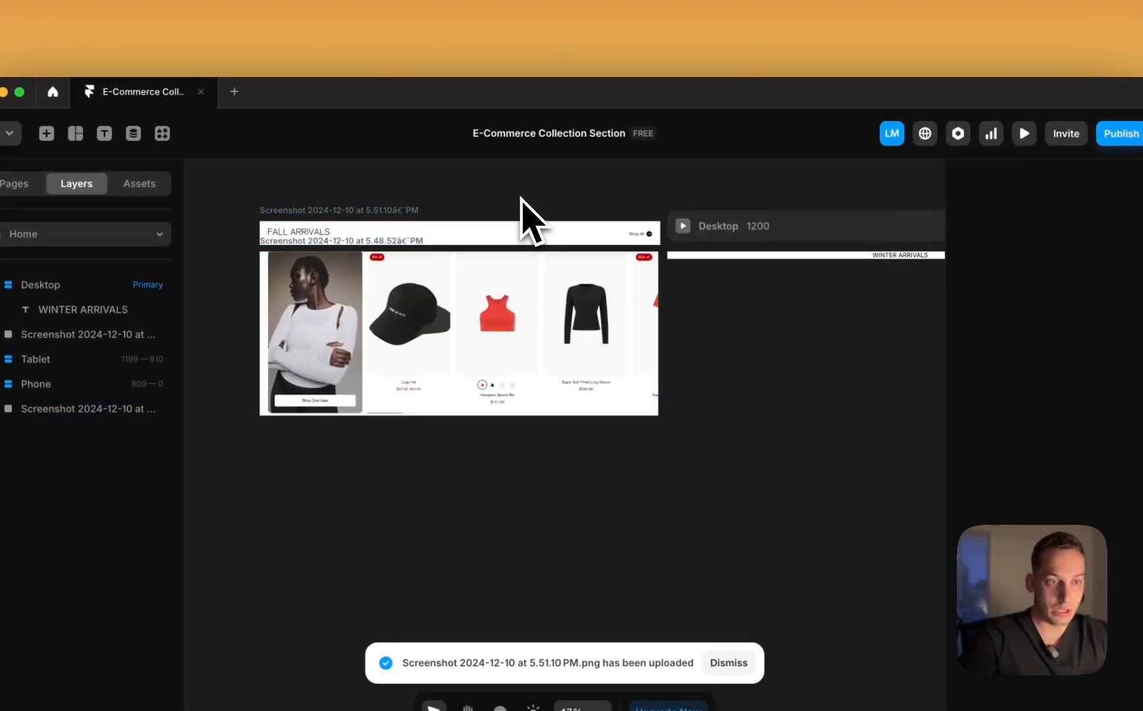
Step: Move both reference screenshots together below the Desktop frame
scroll(523, 202, "right", 5)
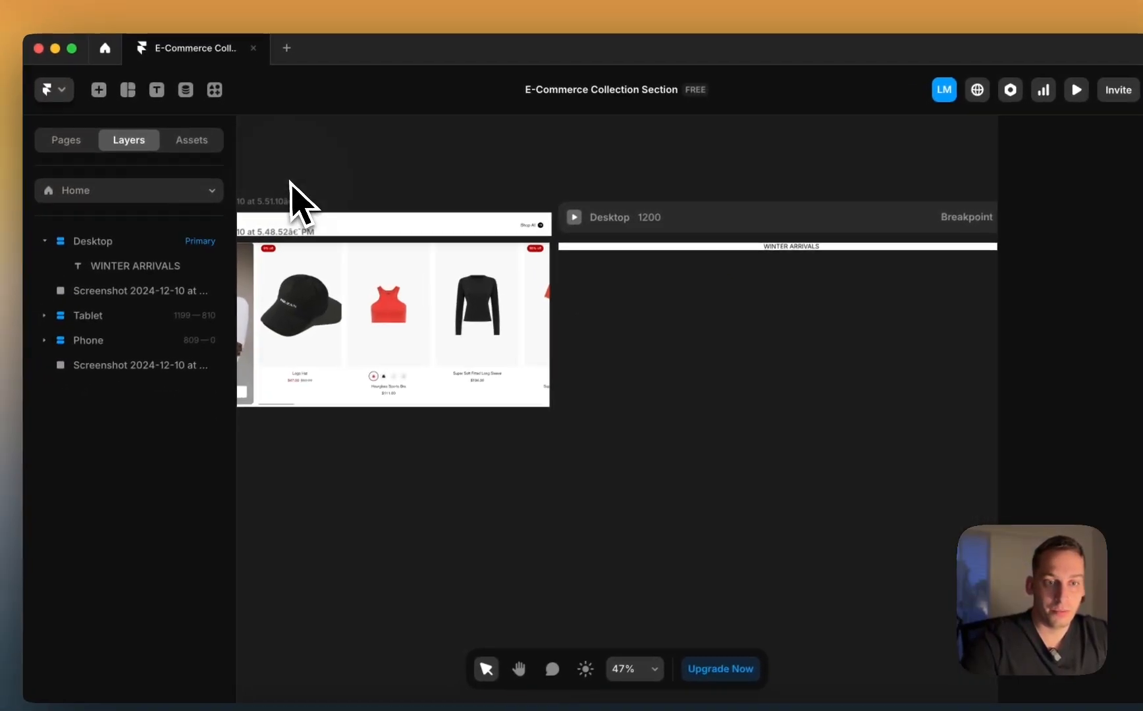
left_click_drag(237, 224, 301, 489)
left_click_drag(338, 331, 649, 499)
Step: Duplicate the WINTER ARRIVALS text and edit the copy to read 'Shop All'
left_click(521, 371)
scroll(500, 366, "right", 2)
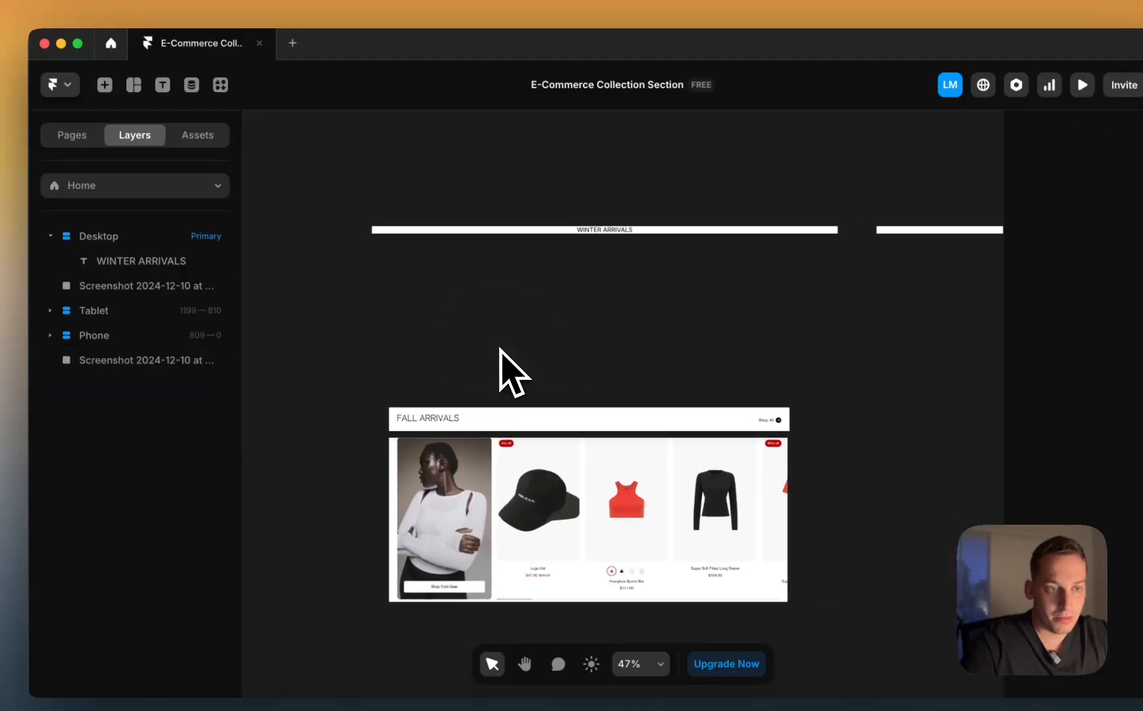
scroll(630, 260, "up", 3)
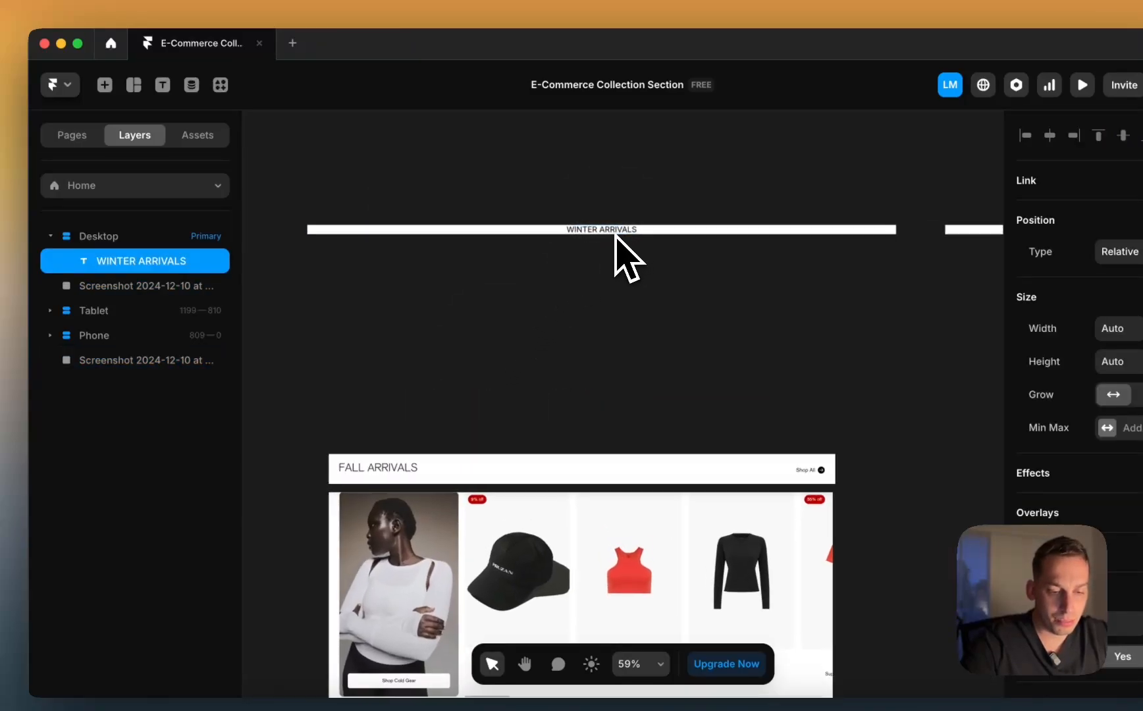
key("super+d")
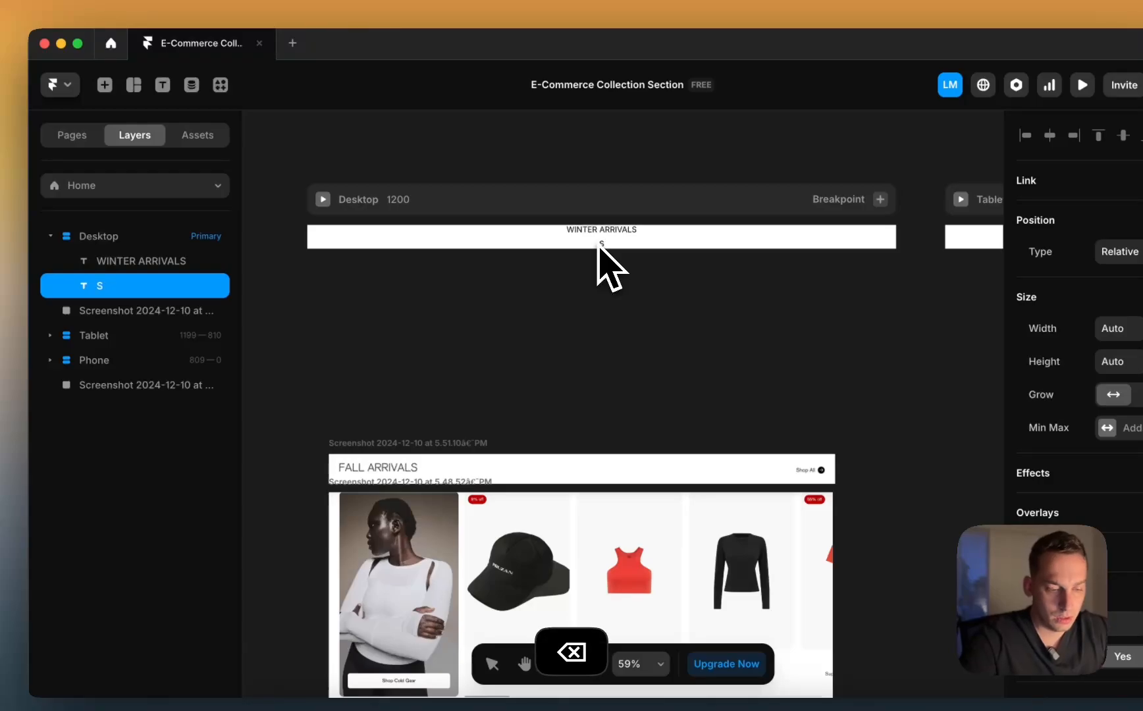
type("p")
scroll(820, 470, "up", 5)
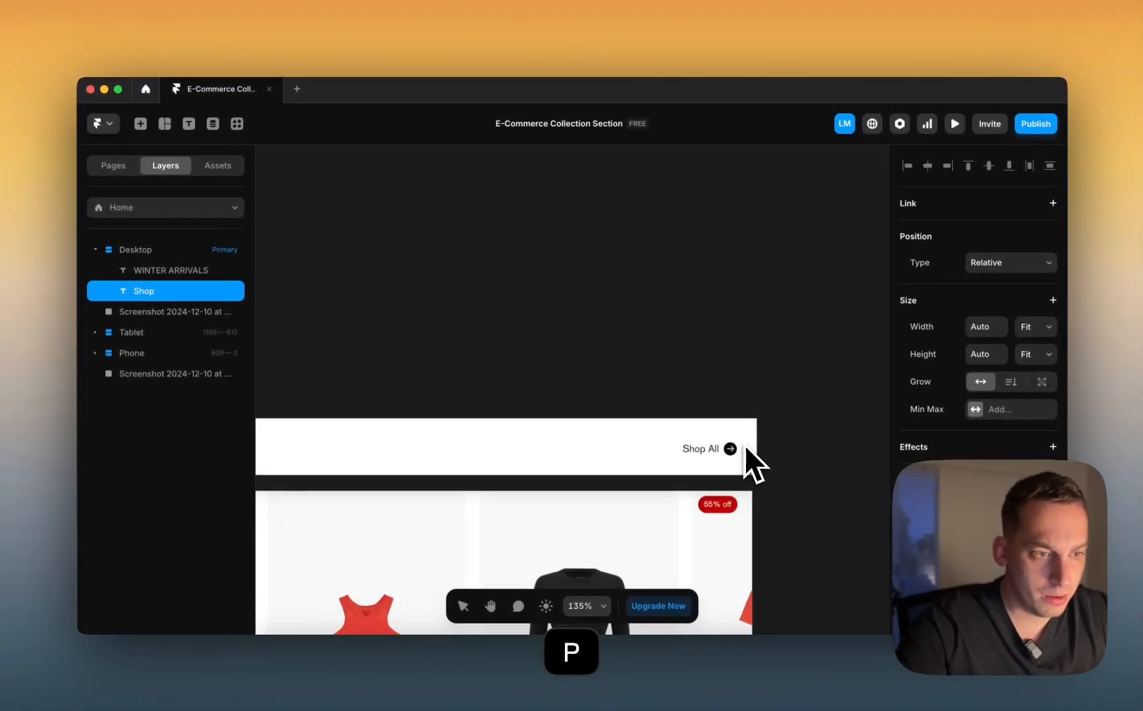
scroll(724, 444, "down", 5)
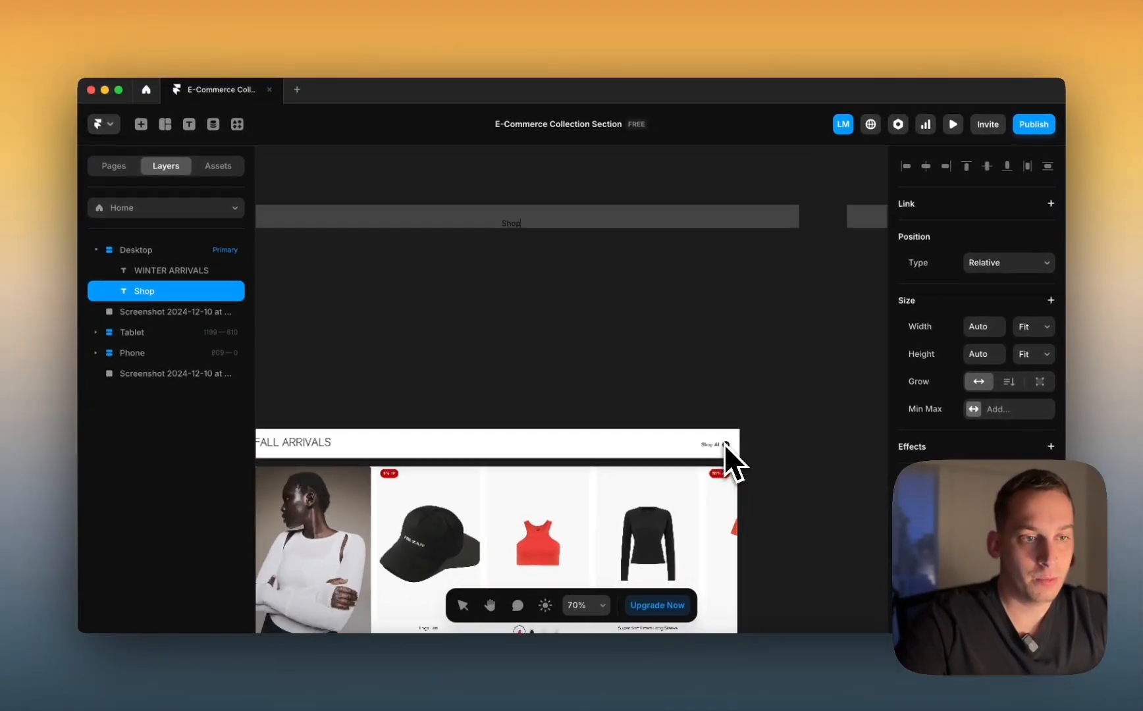
type("All")
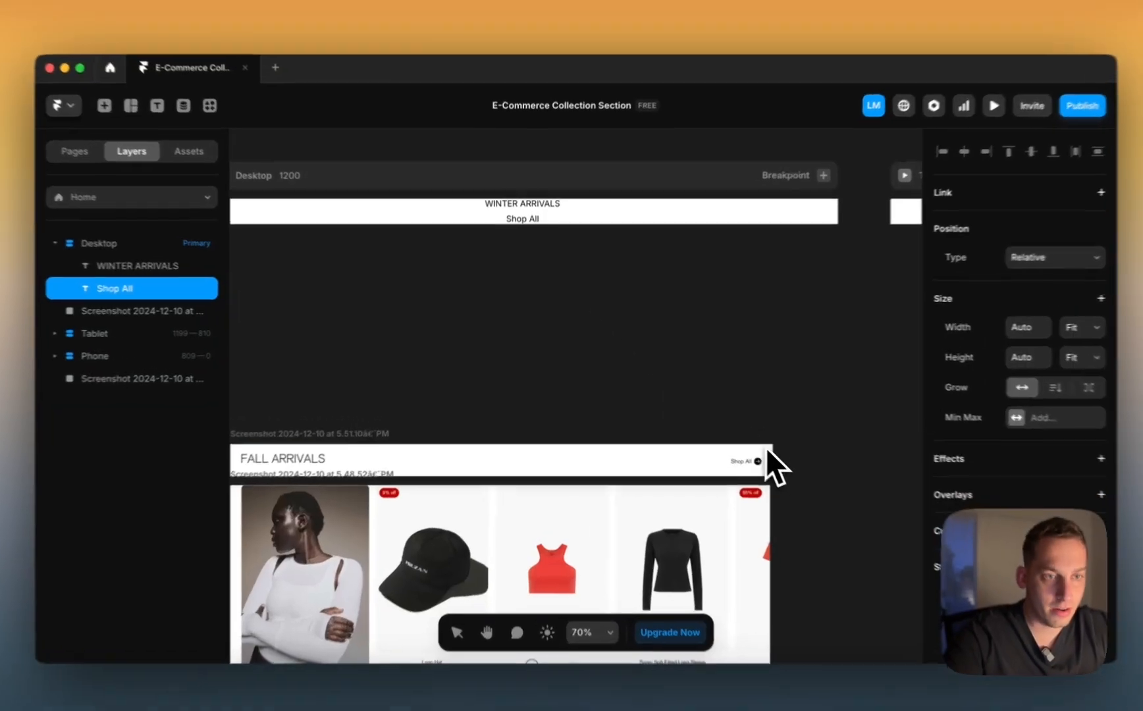
left_click(684, 366)
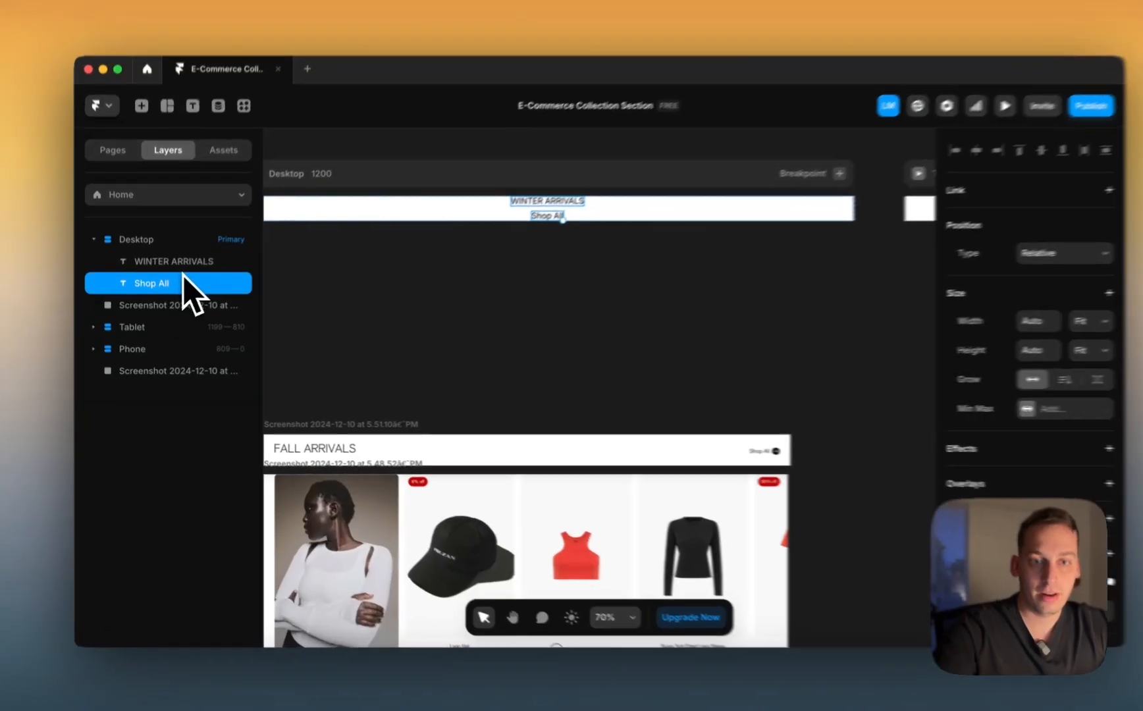
Step: Wrap WINTER ARRIVALS and Shop All each in a stack, naming the Shop All one Button
left_click(151, 269)
right_click(151, 269)
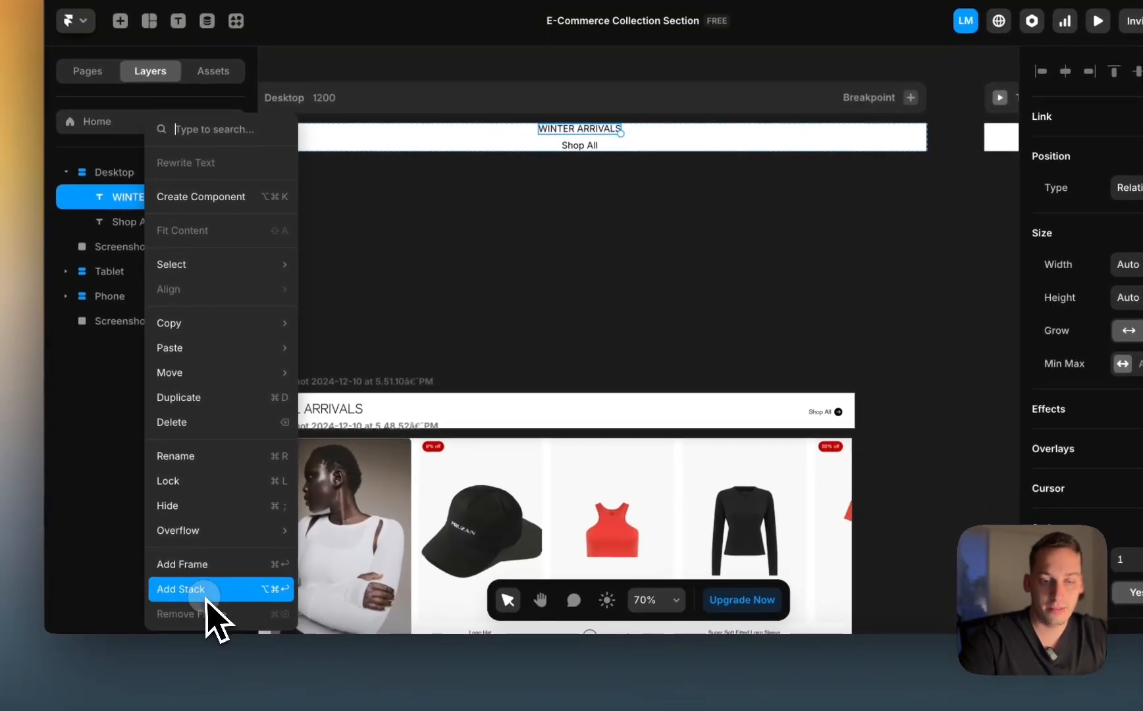
left_click(204, 633)
left_click(145, 260)
right_click(145, 260)
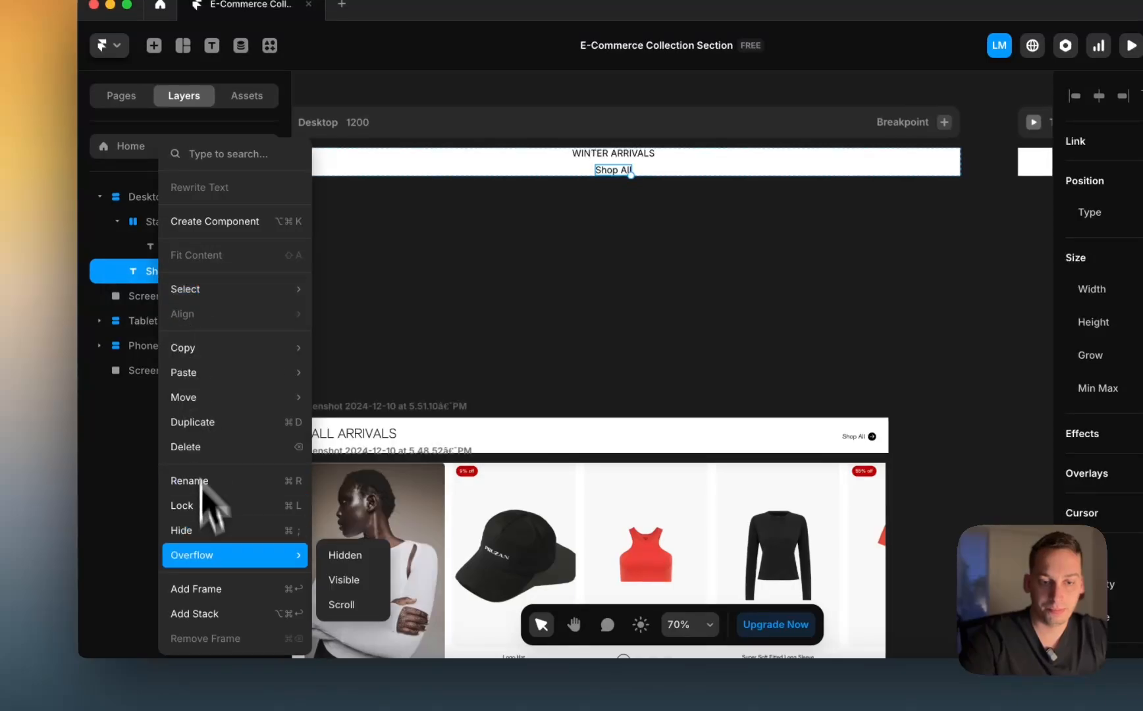
left_click(210, 624)
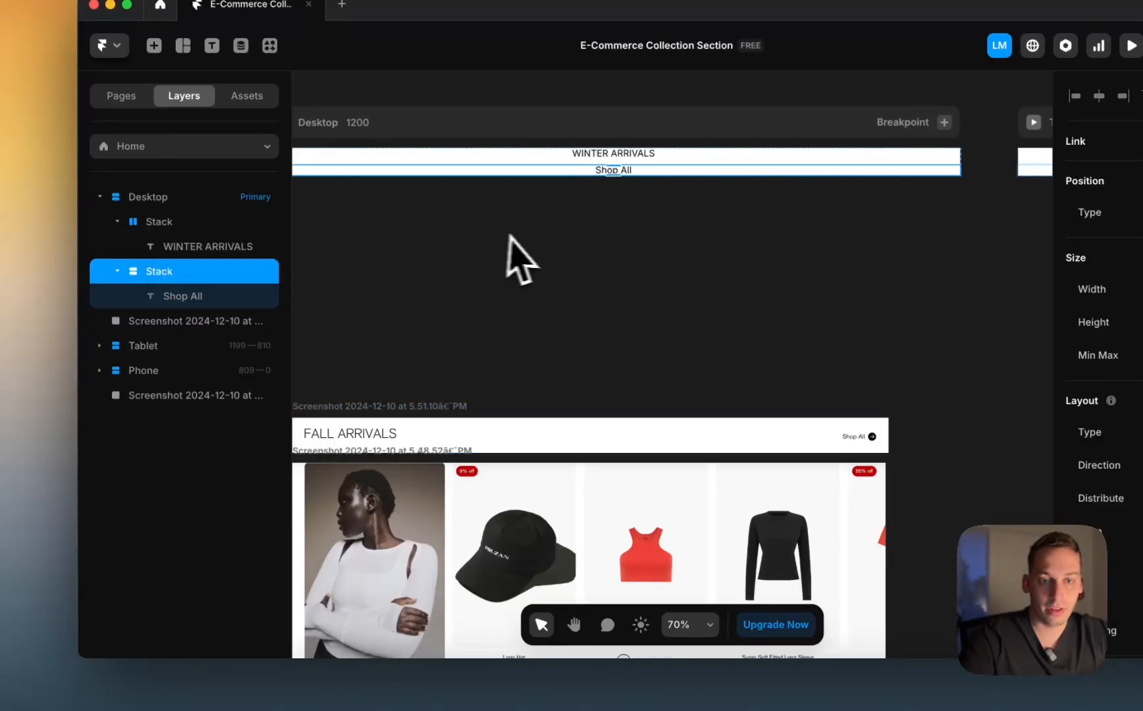
scroll(336, 257, "left", 1)
scroll(436, 298, "left", 2)
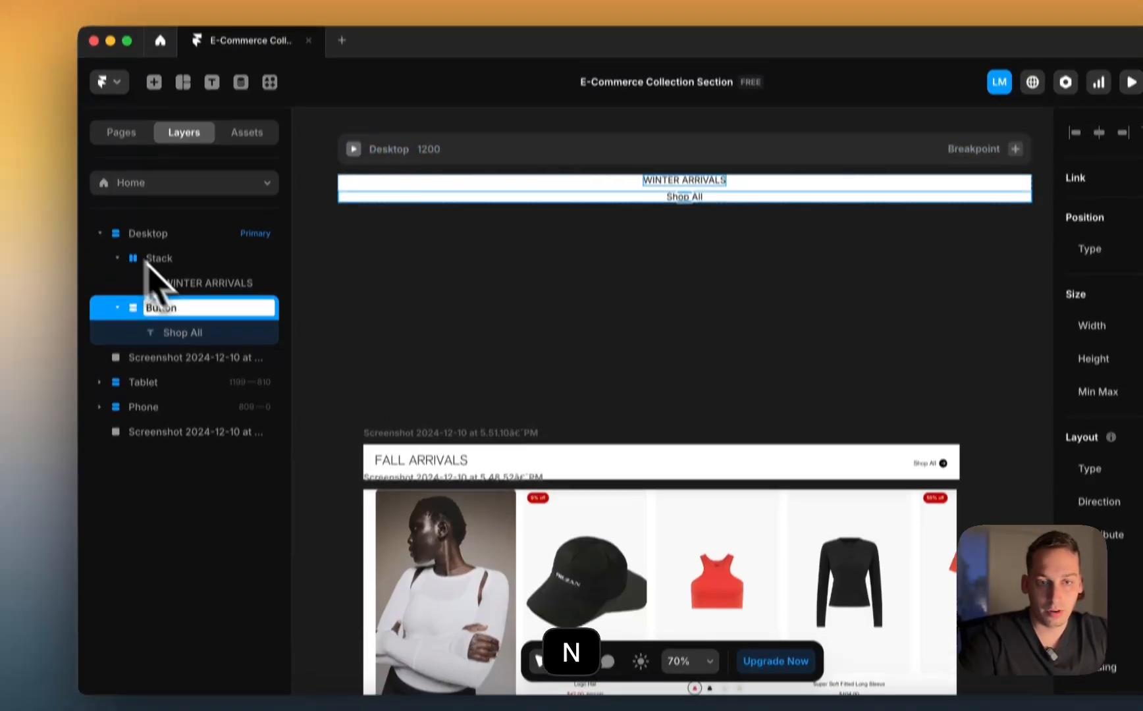
left_click(161, 222)
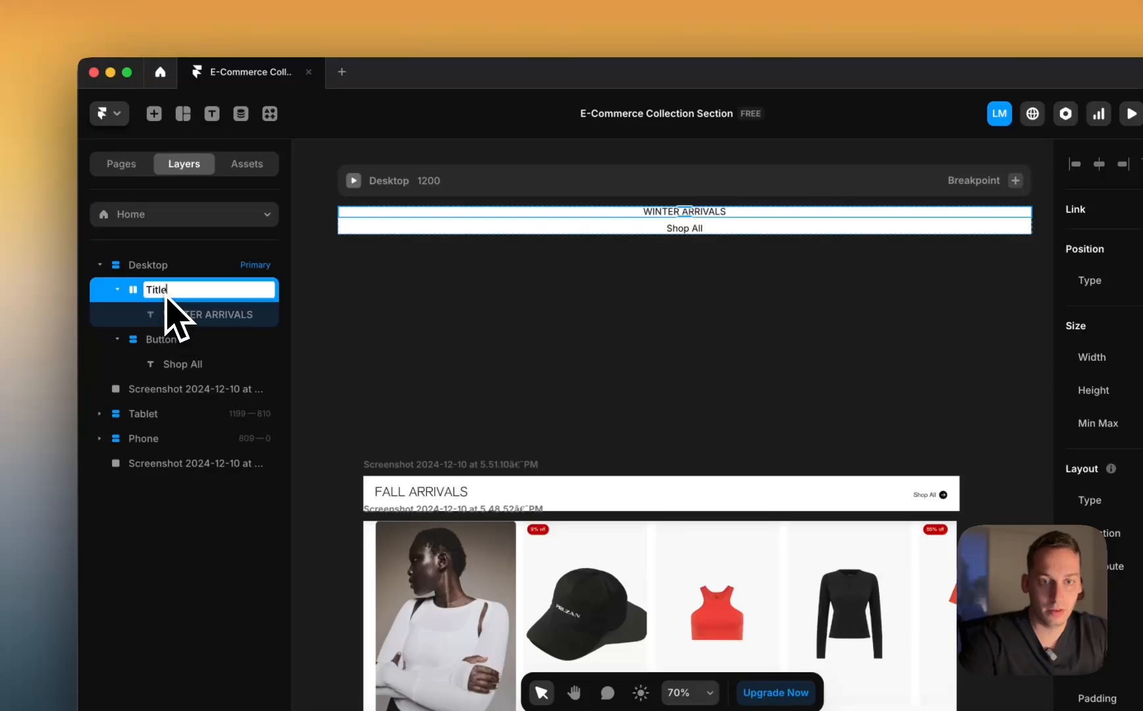
Step: Wrap the Title and Button stacks together in a horizontal stack
left_click(163, 264)
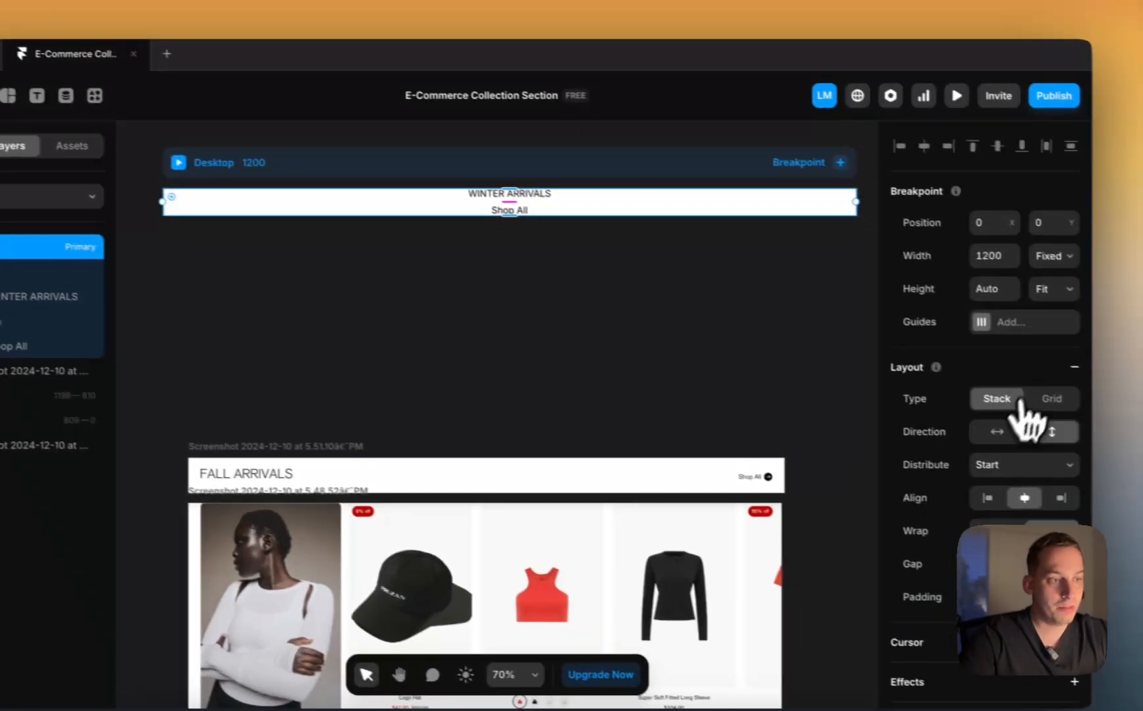
left_click(1142, 450)
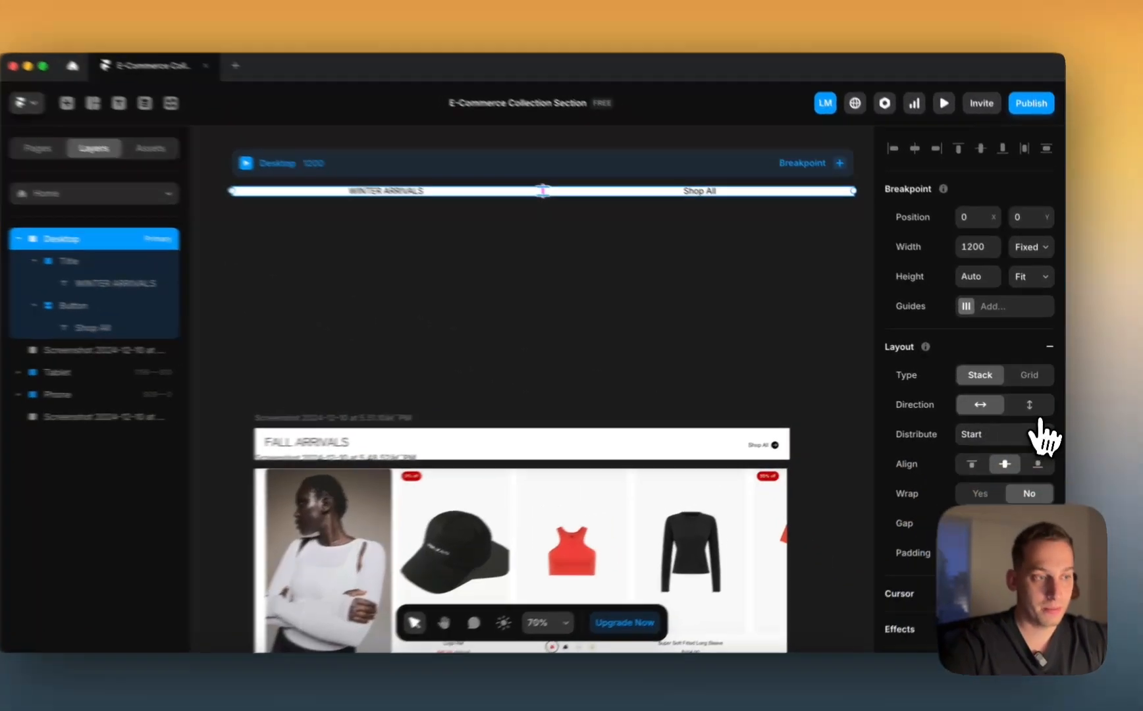
left_click(1032, 403)
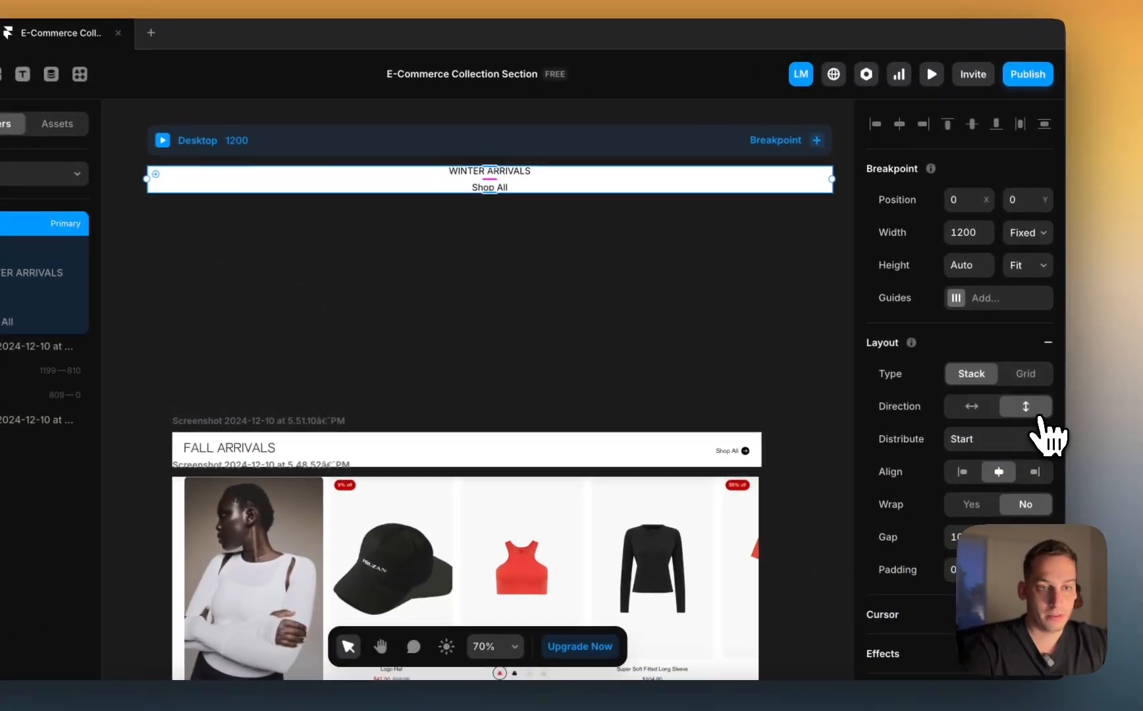
left_click(170, 271)
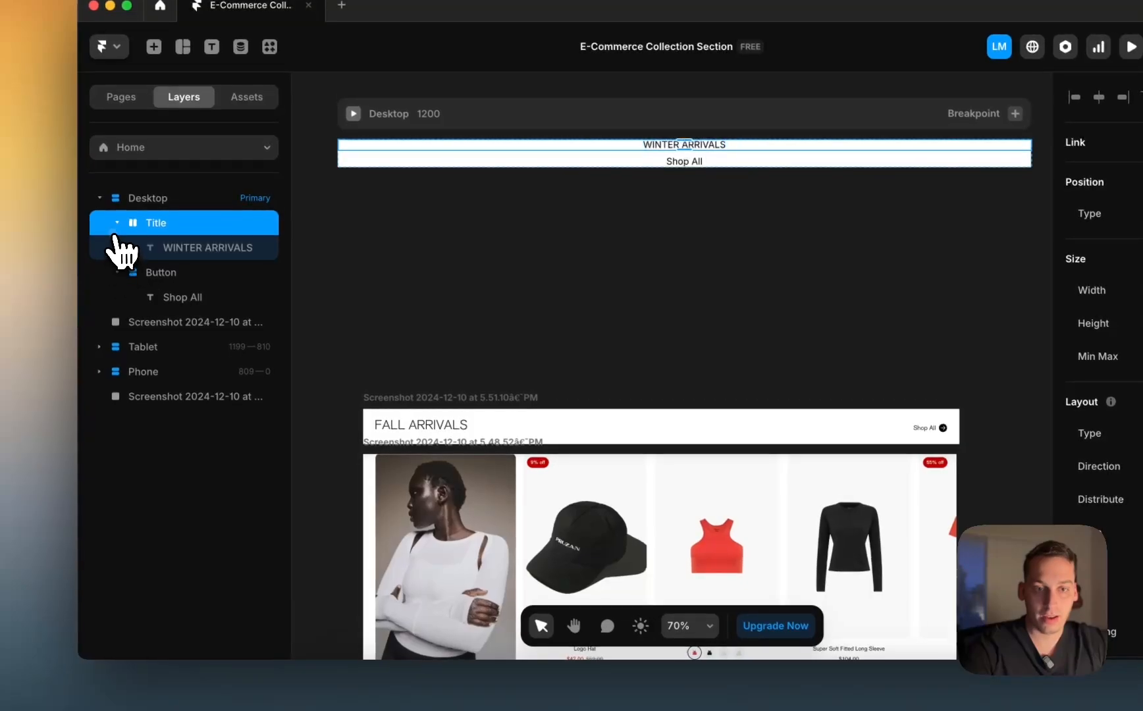
right_click(146, 246)
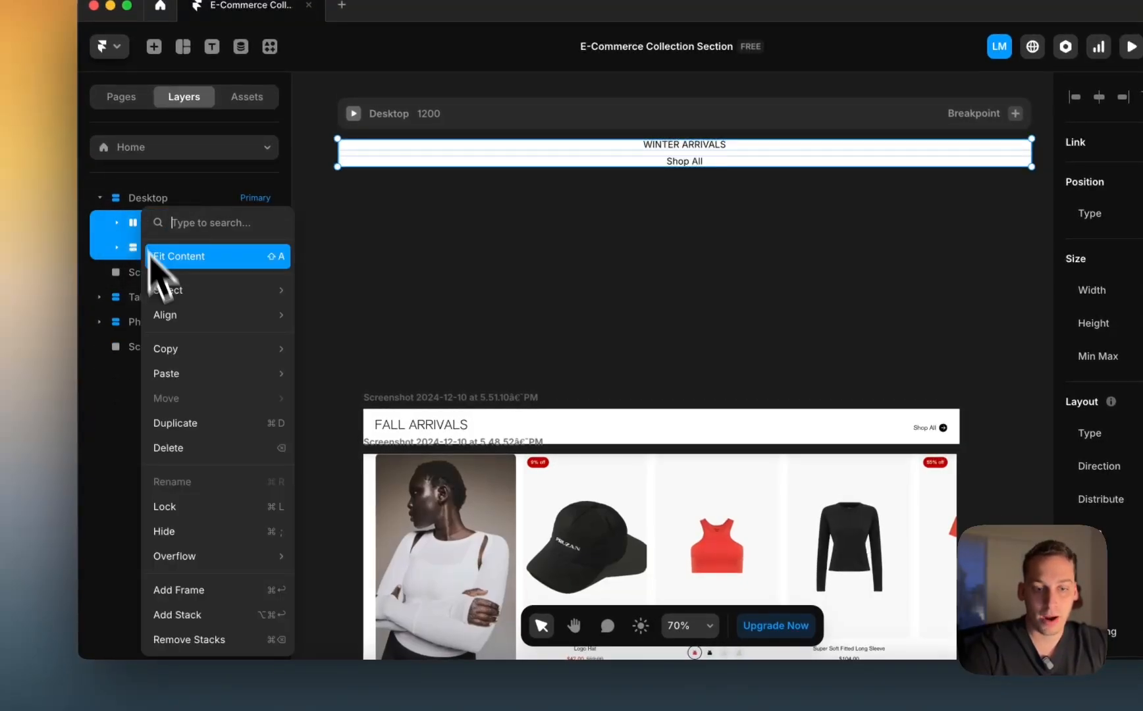
left_click(197, 612)
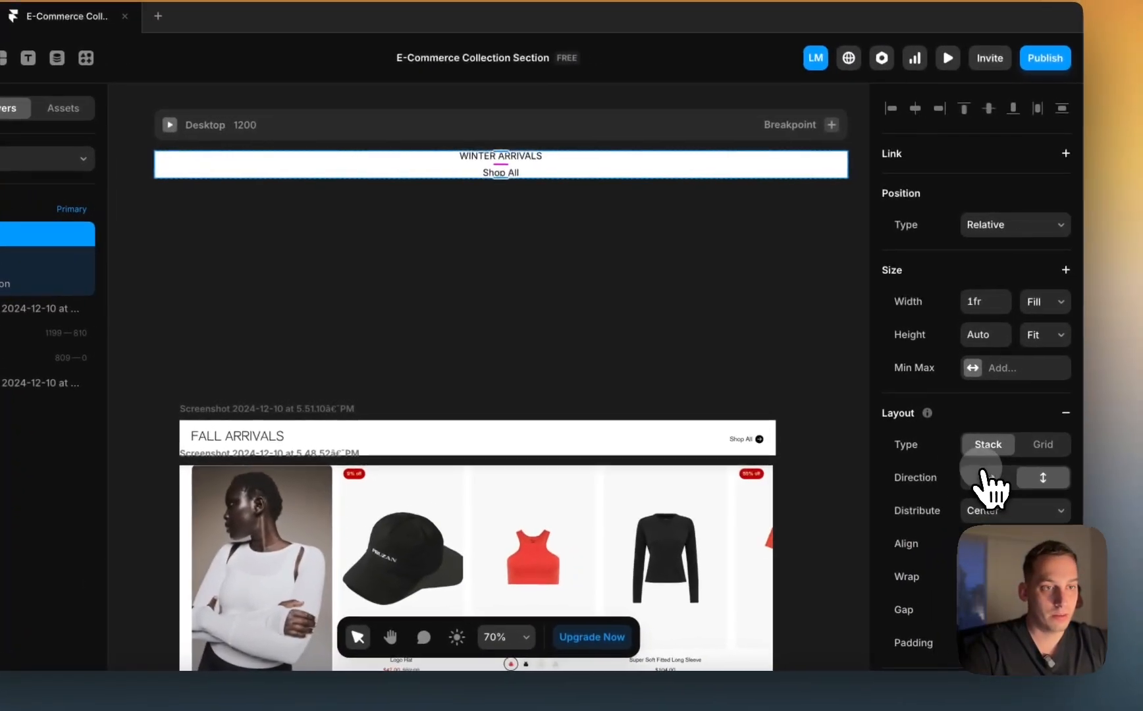
left_click(1066, 466)
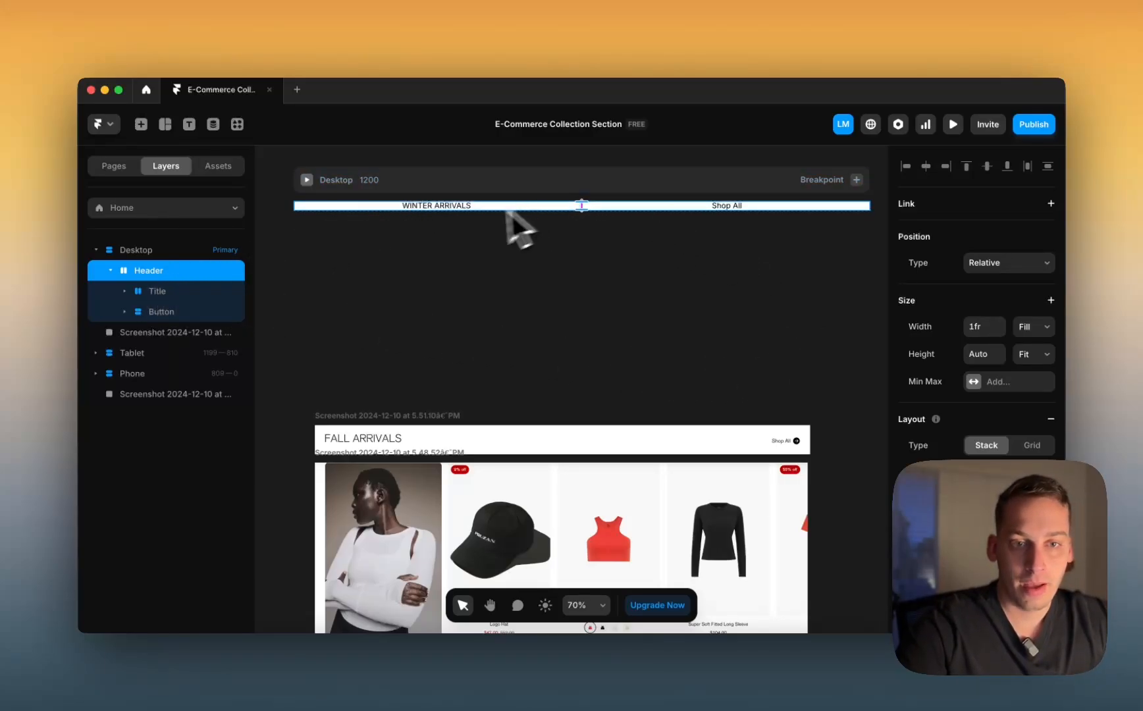
Step: Select the Title and Button stacks and review the Button's width sizing
left_click(157, 291)
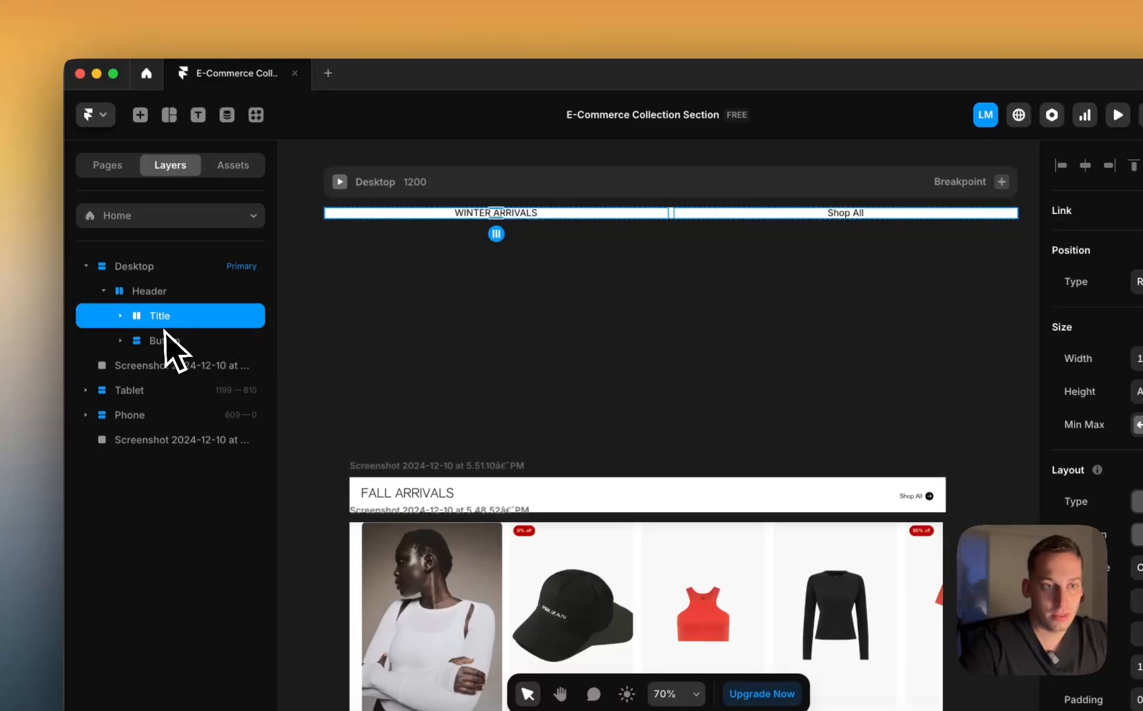
left_click(165, 341)
scroll(790, 220, "up", 5)
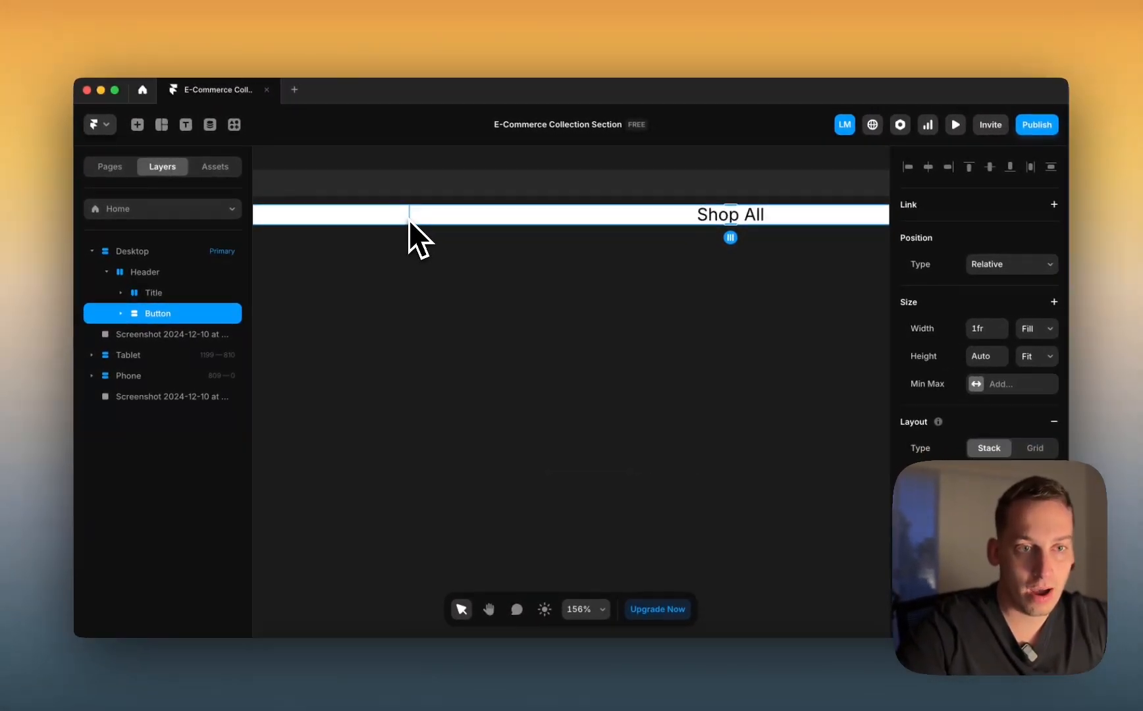
scroll(387, 254, "down", 5)
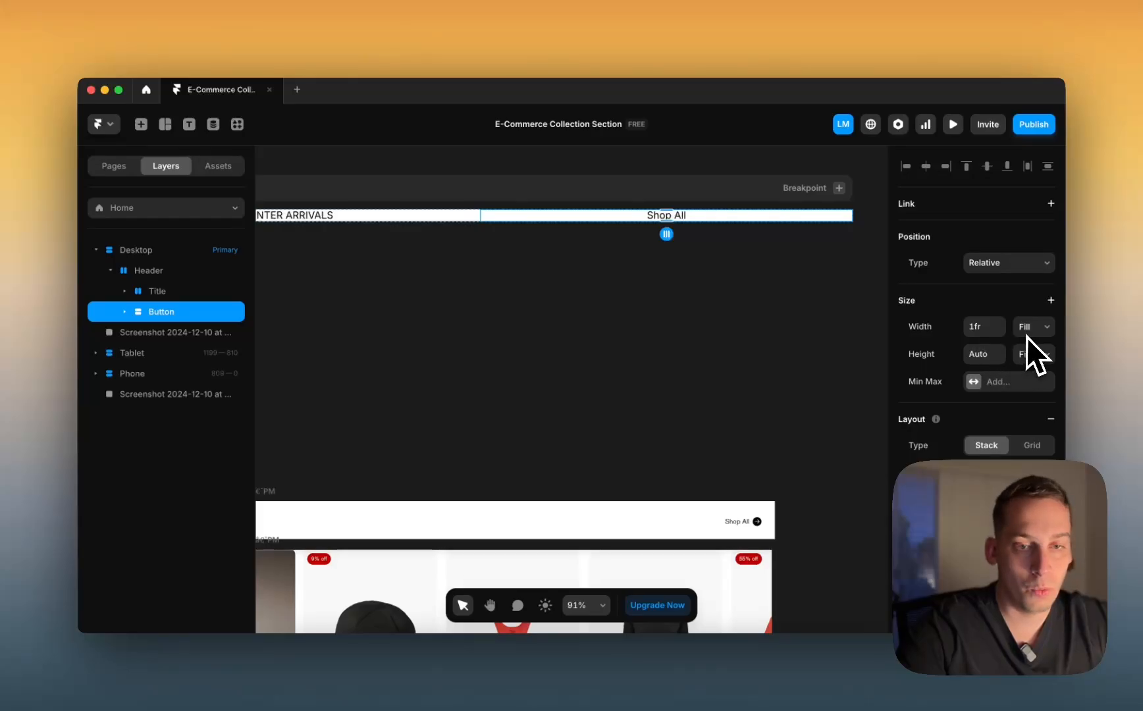
scroll(472, 312, "left", 5)
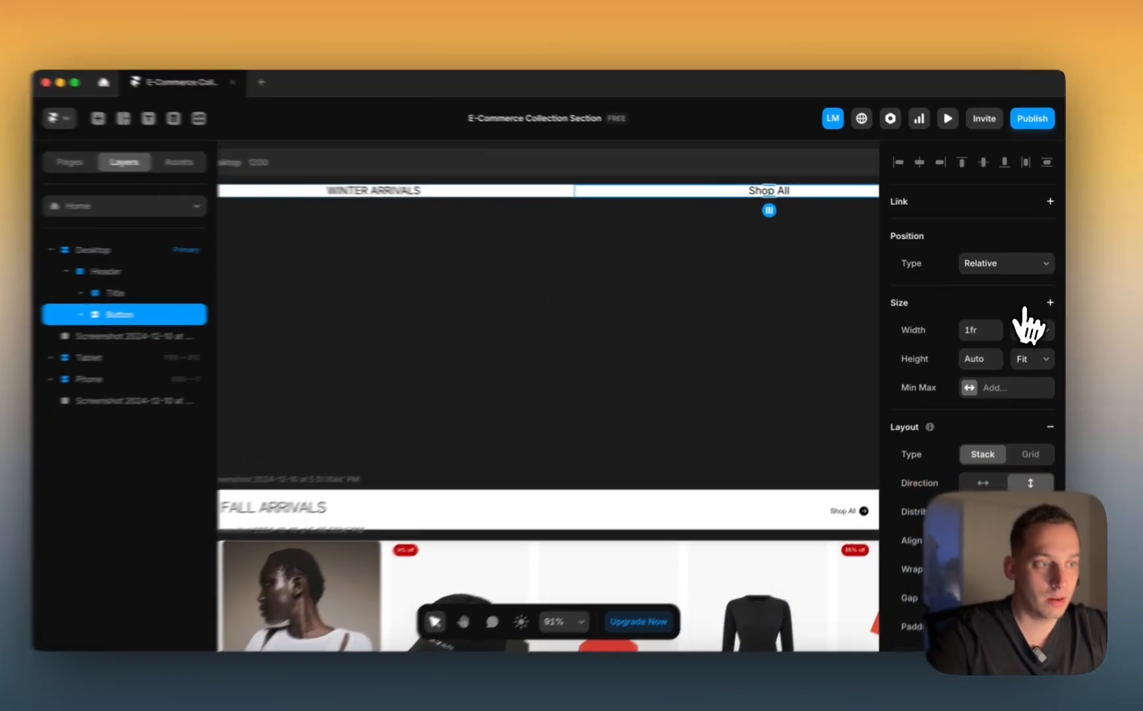
left_click(1032, 326)
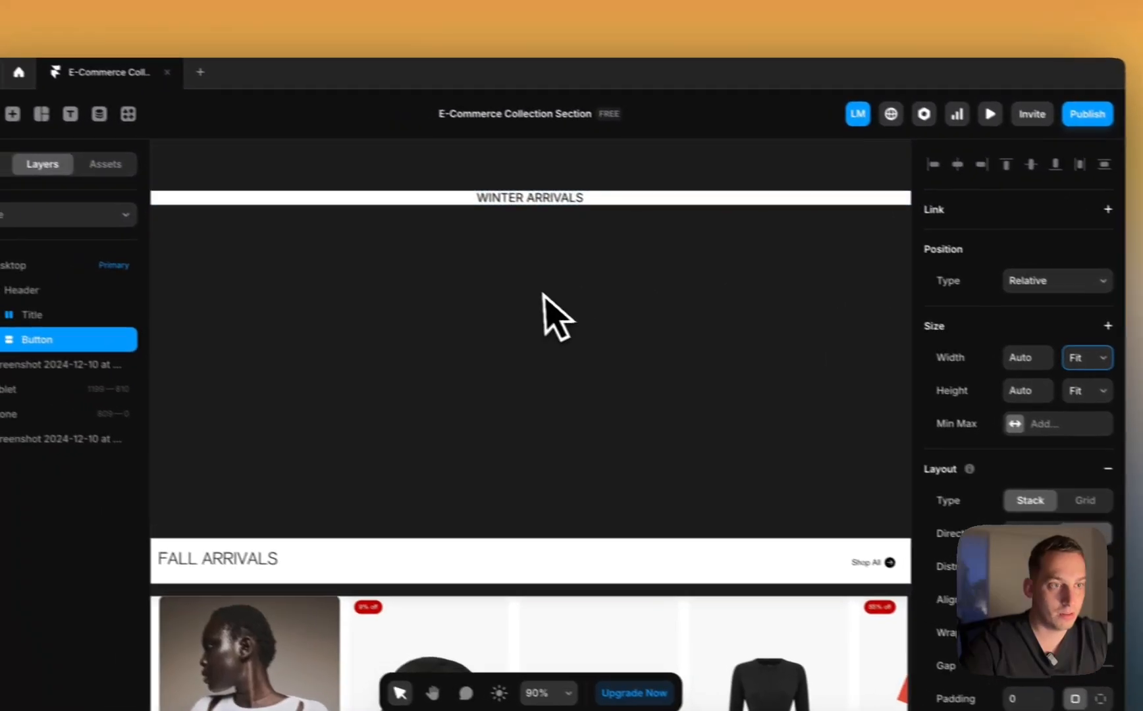
scroll(475, 284, "down", 5)
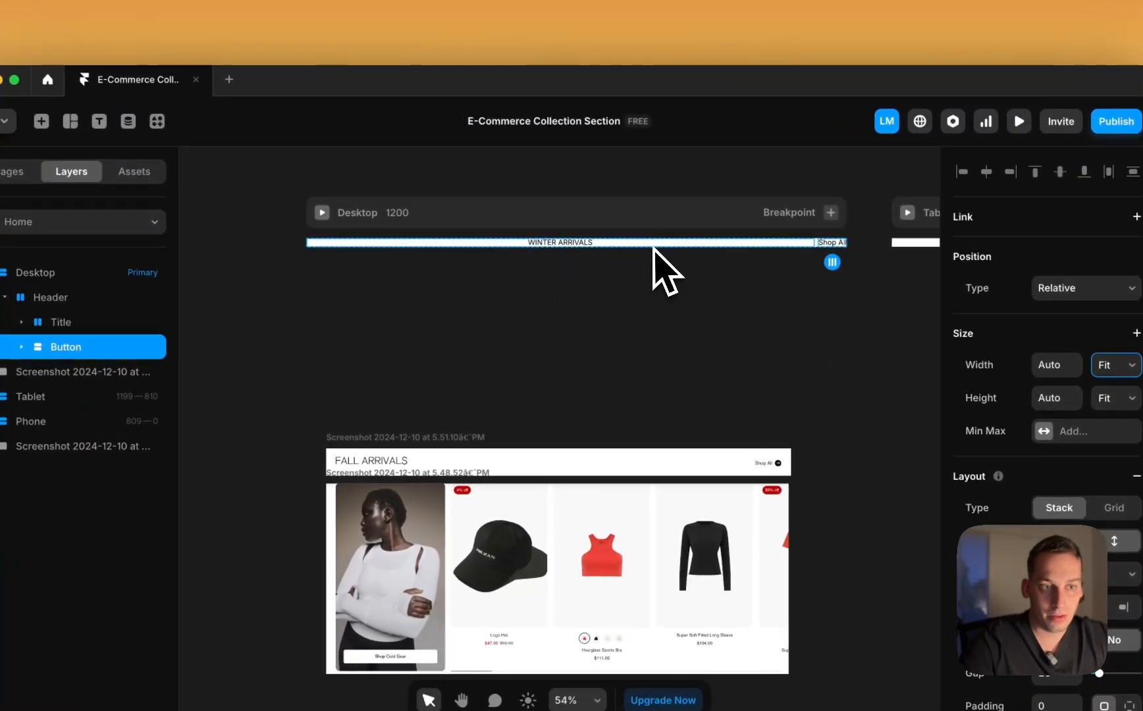
Step: Make the Title stack's width Fit Content
left_click(60, 322)
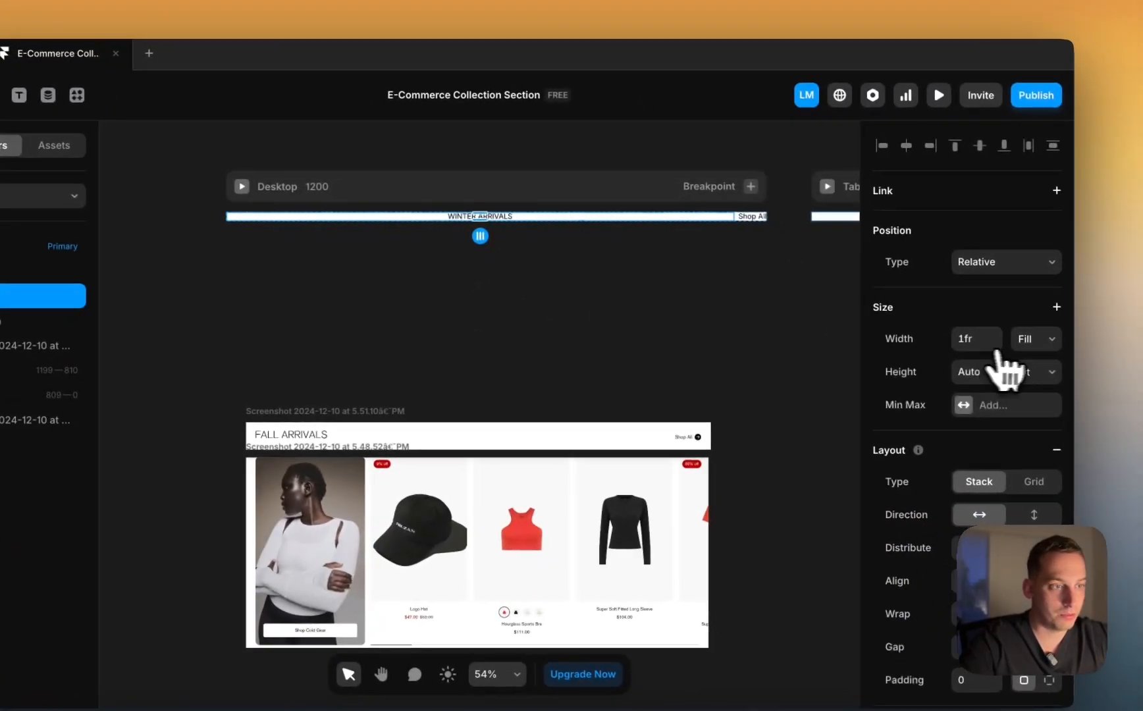
left_click(1027, 339)
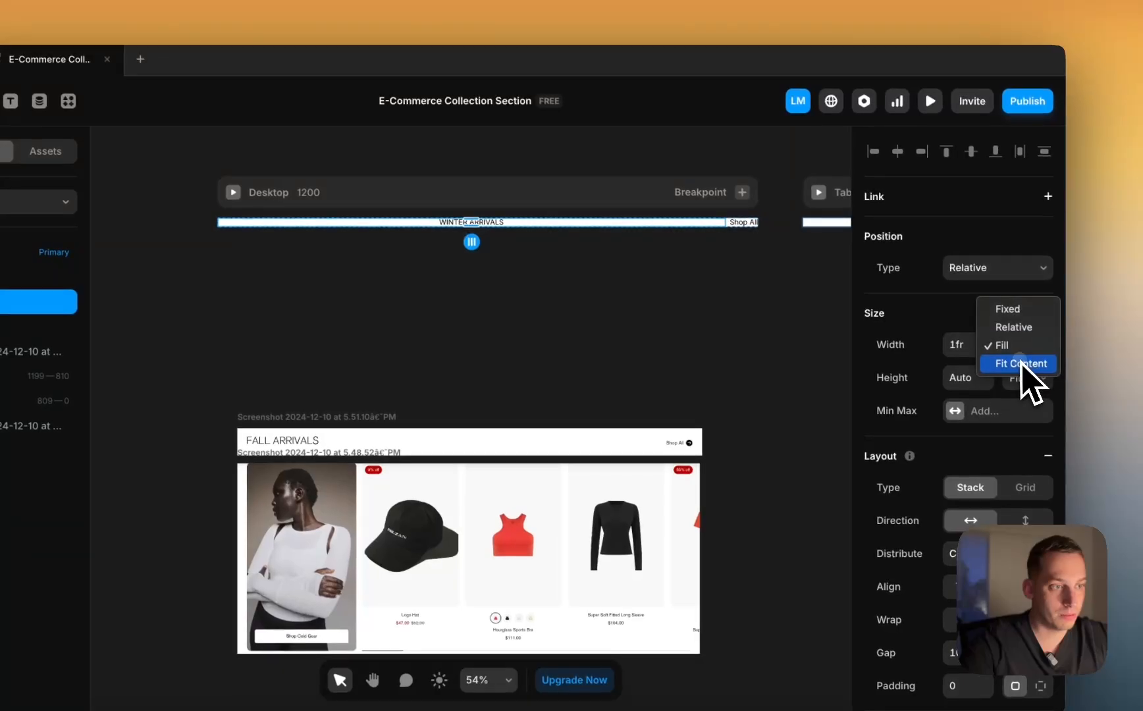
left_click(1029, 363)
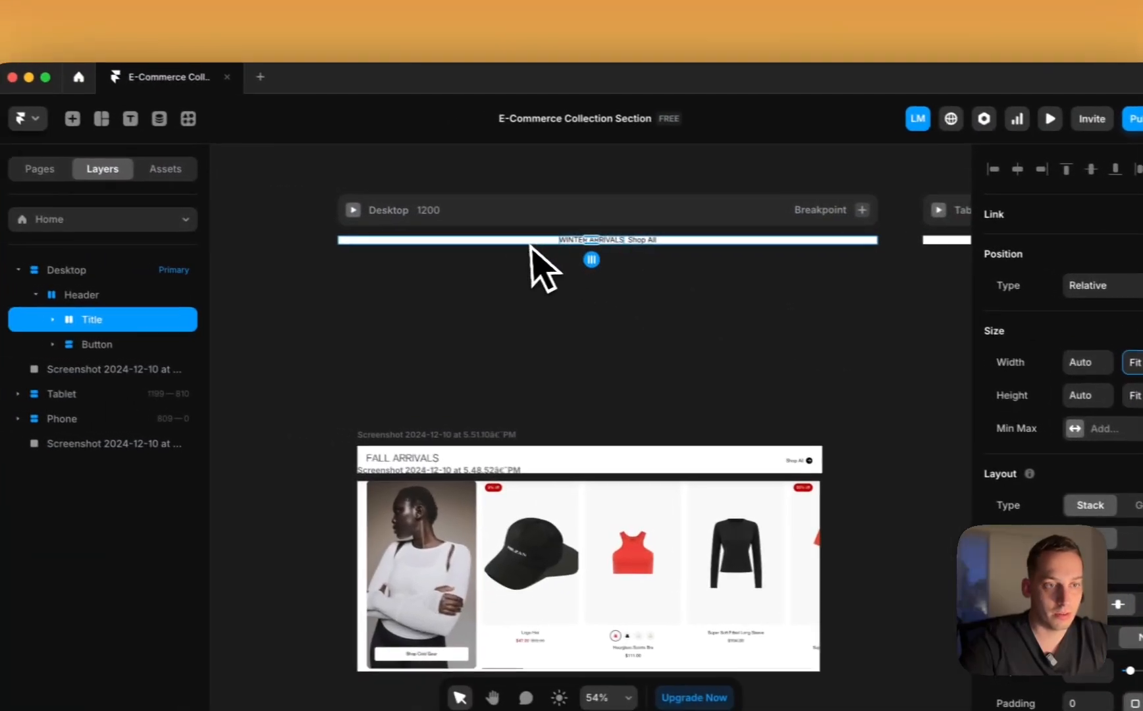
scroll(622, 240, "up", 5)
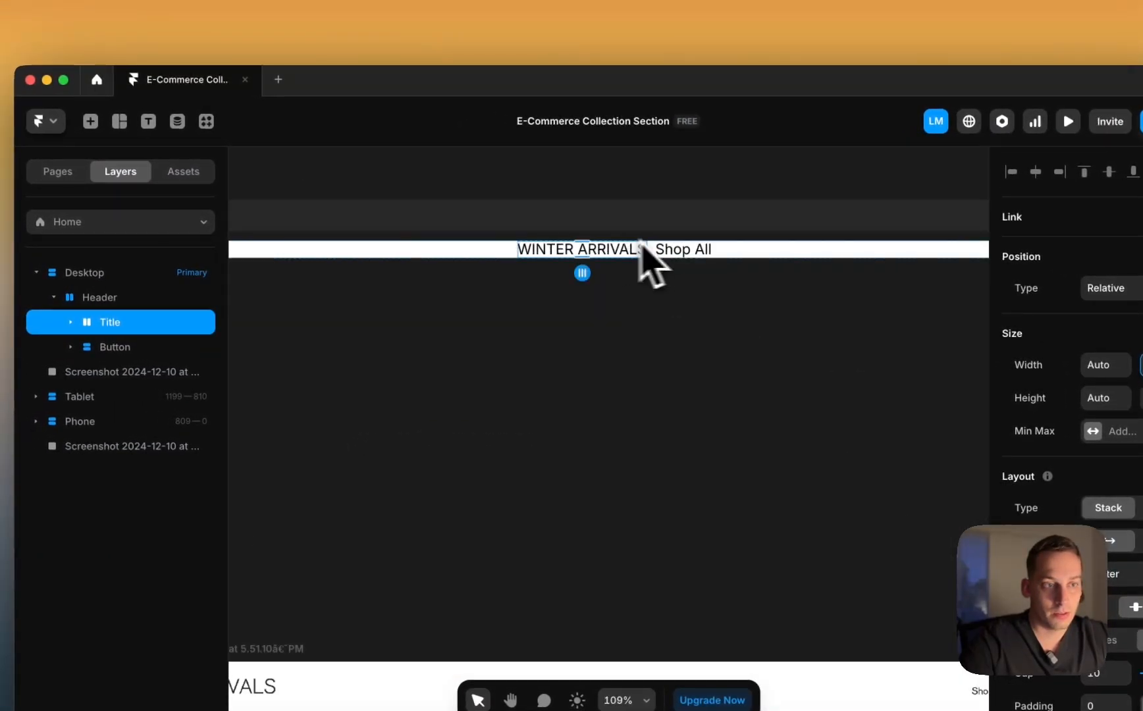
scroll(747, 263, "down", 5)
left_click(678, 254)
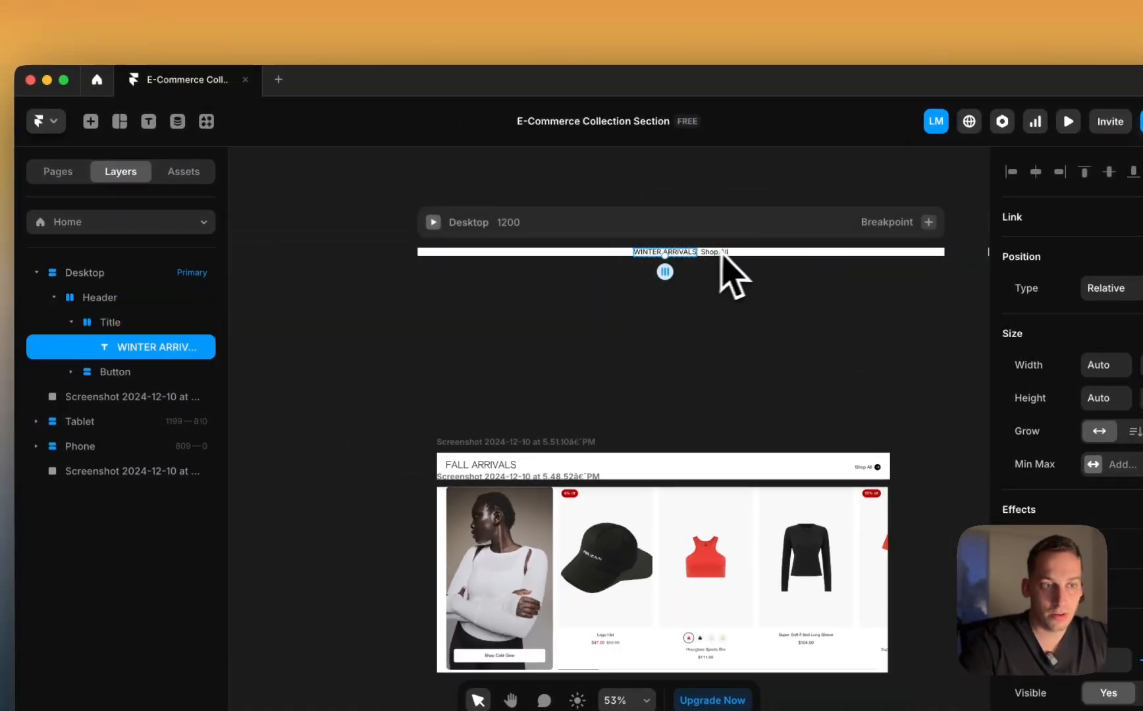
left_click(72, 322)
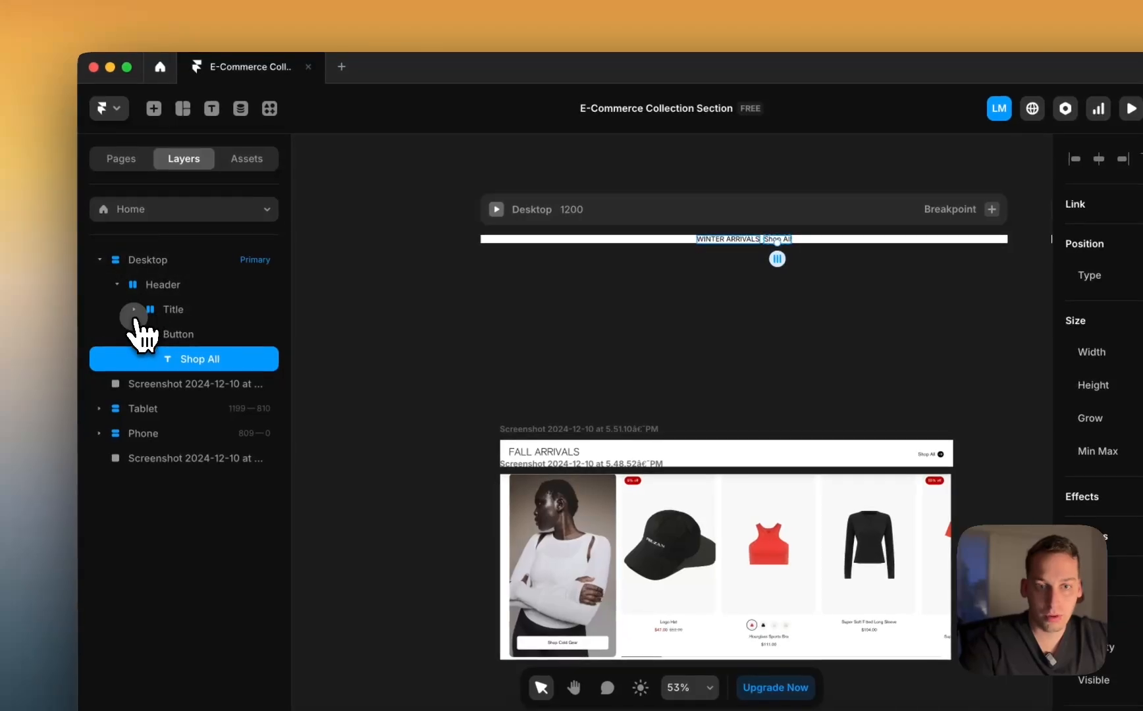
Step: Set the Header stack's distribution to Space Between and increase its padding
left_click(155, 285)
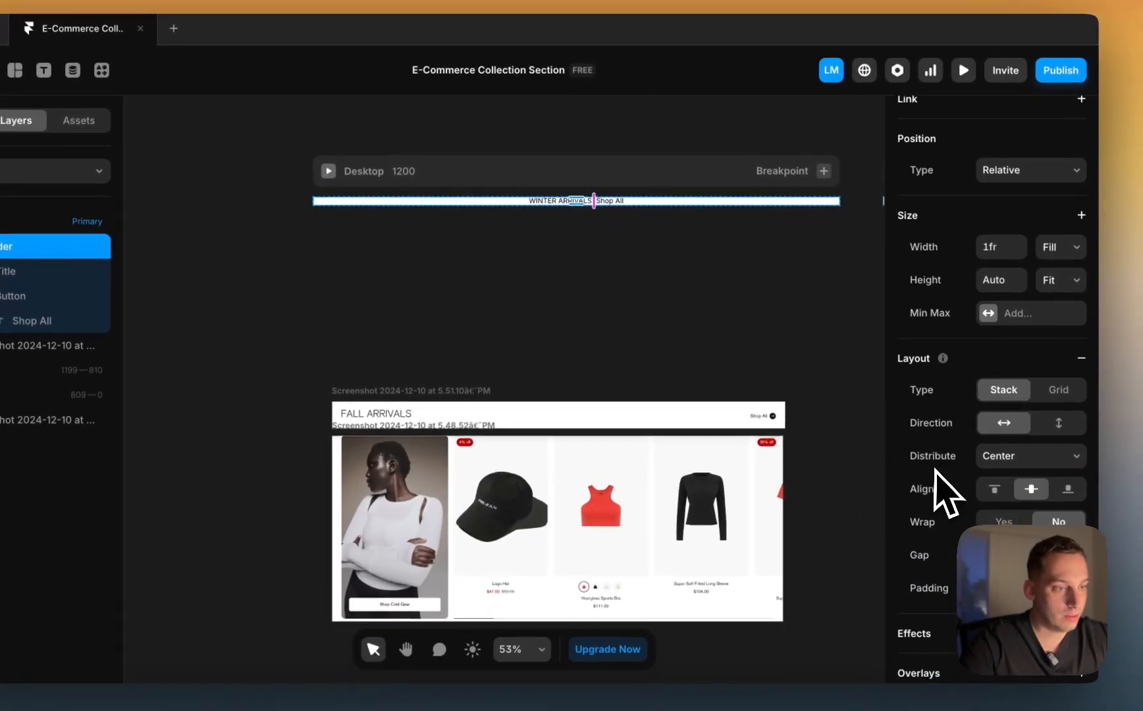
left_click(999, 464)
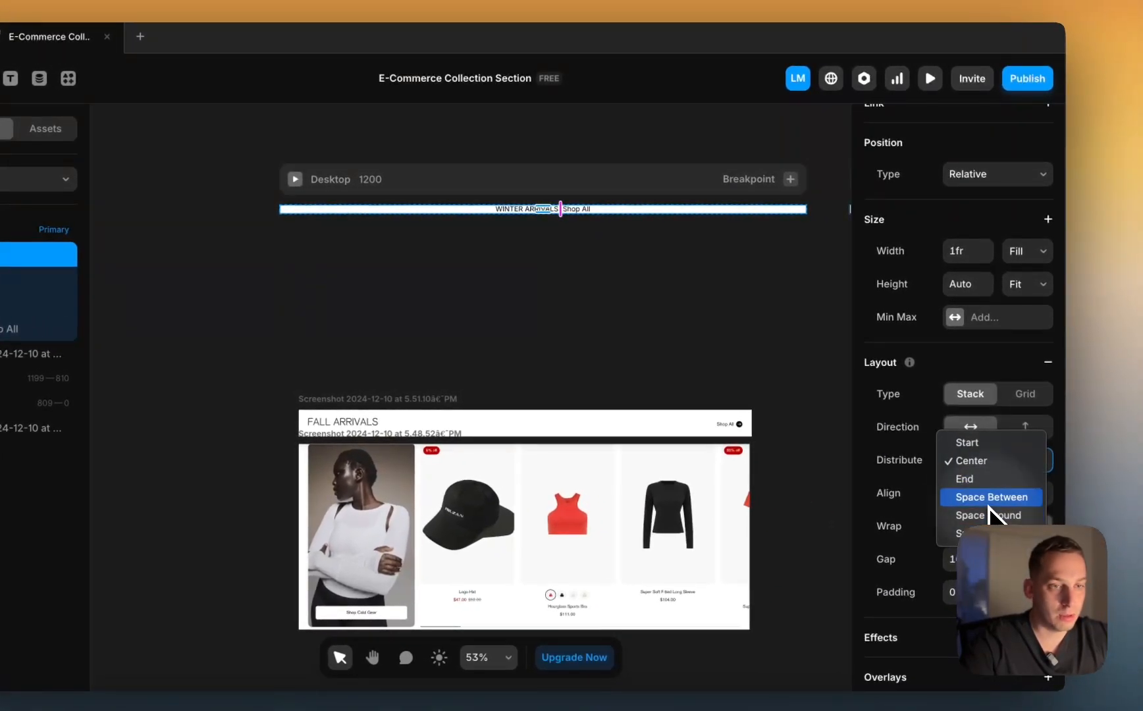
left_click(1002, 502)
scroll(573, 196, "up", 4)
scroll(572, 195, "down", 4)
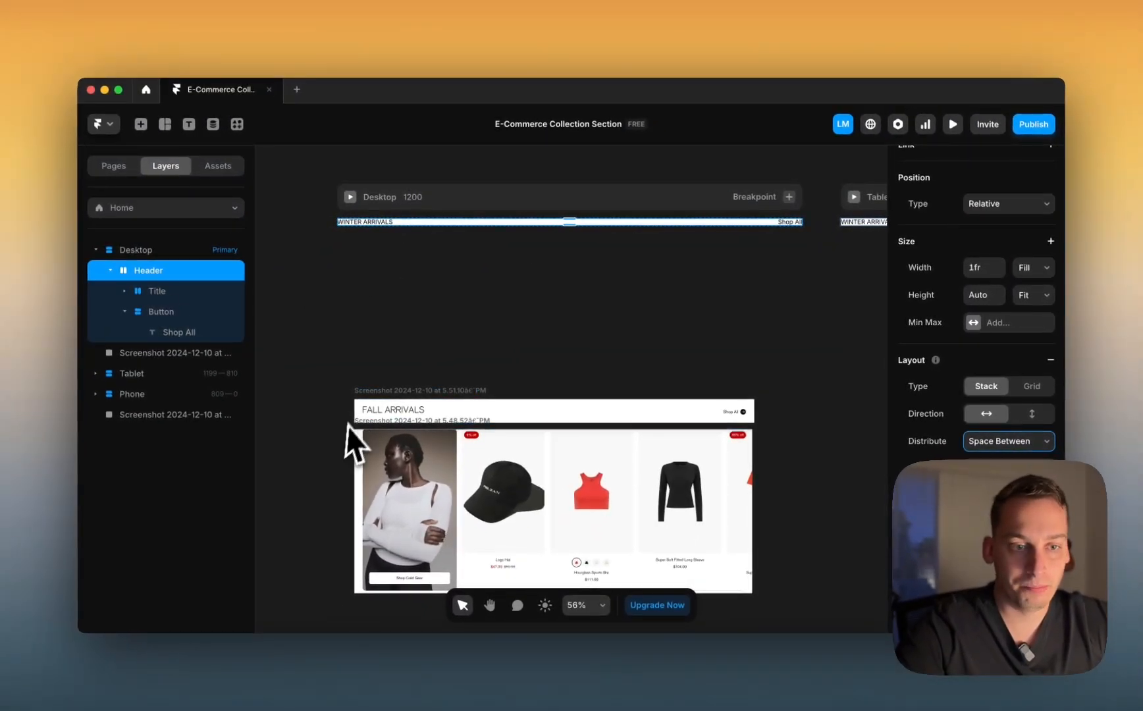
scroll(339, 435, "up", 4)
scroll(360, 420, "down", 2)
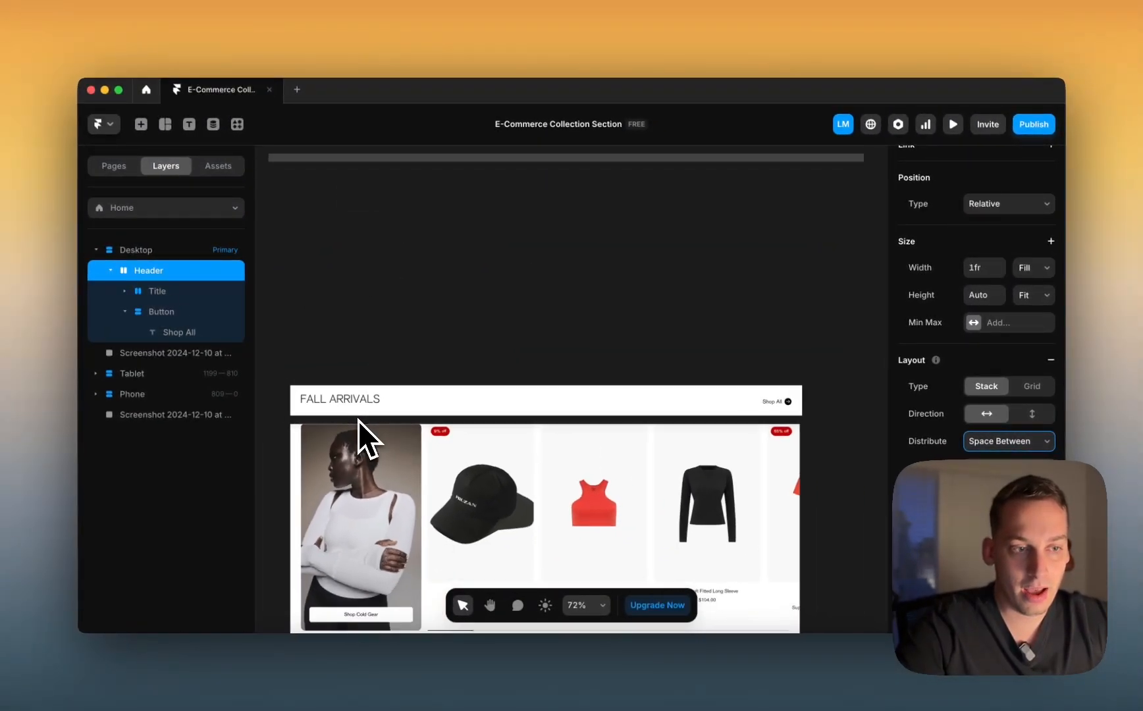
scroll(358, 420, "down", 1)
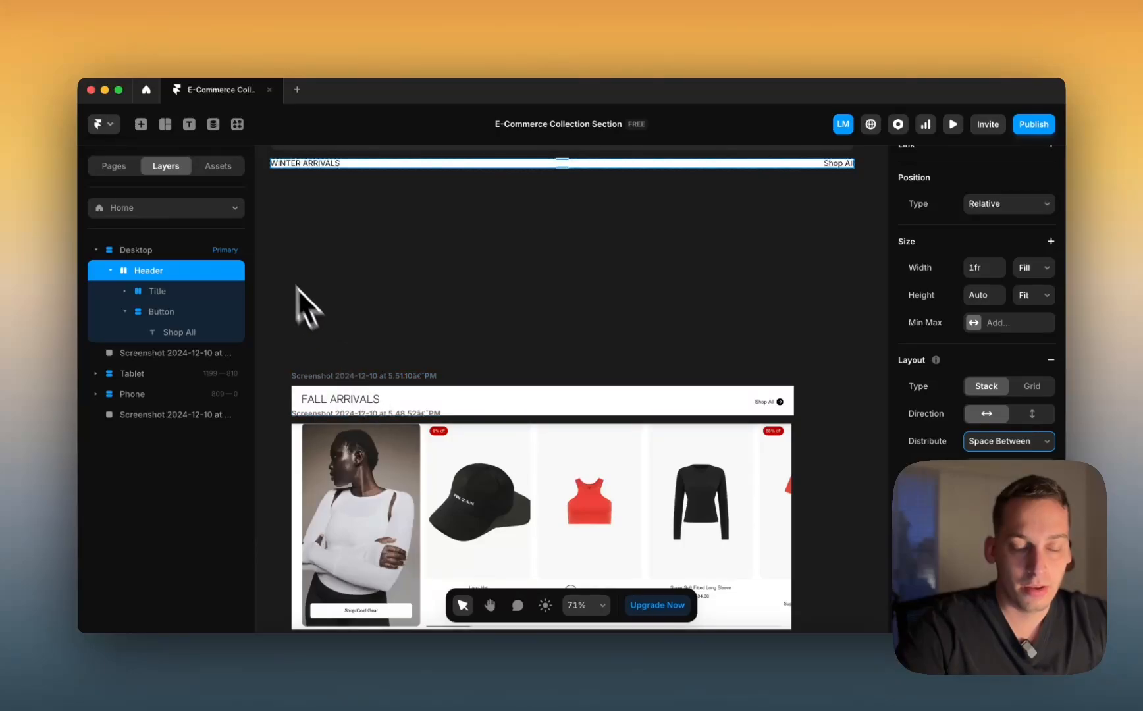
scroll(276, 266, "down", 4)
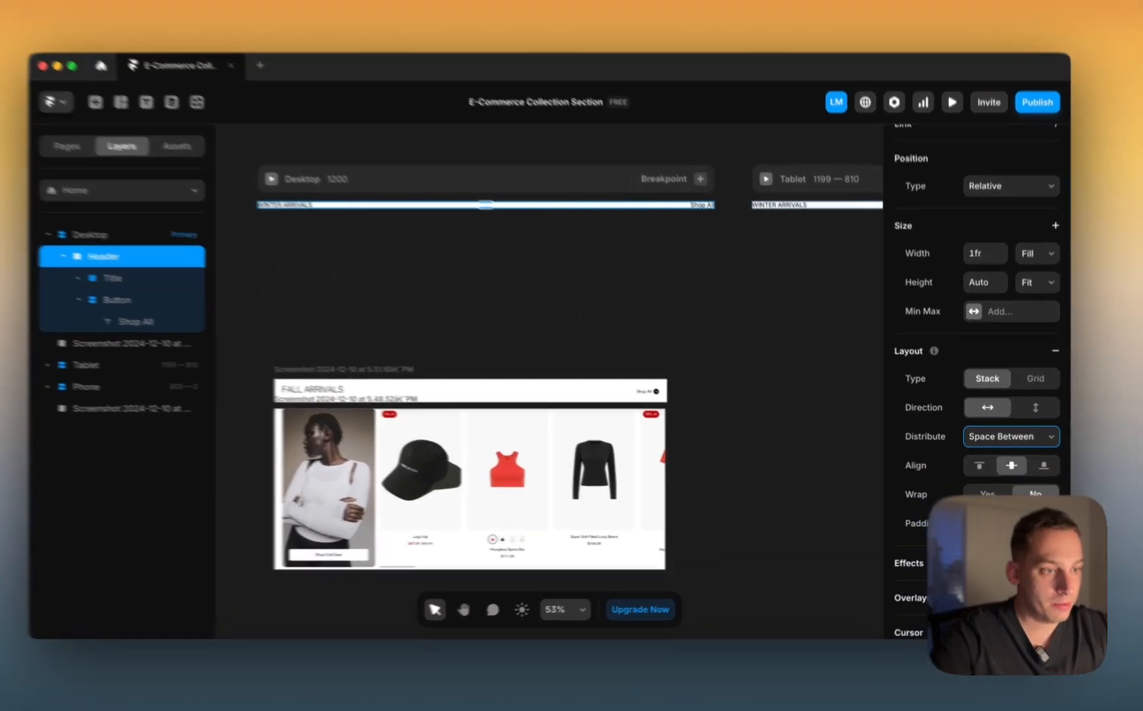
key("shift+Up")
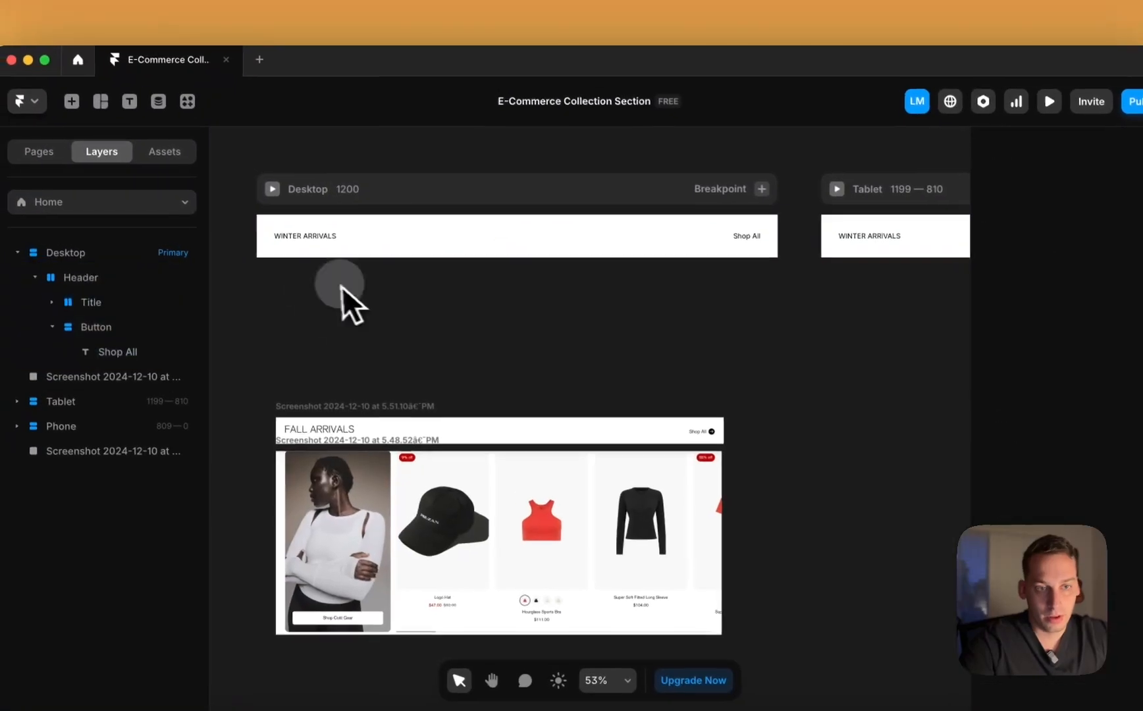
left_click(201, 181)
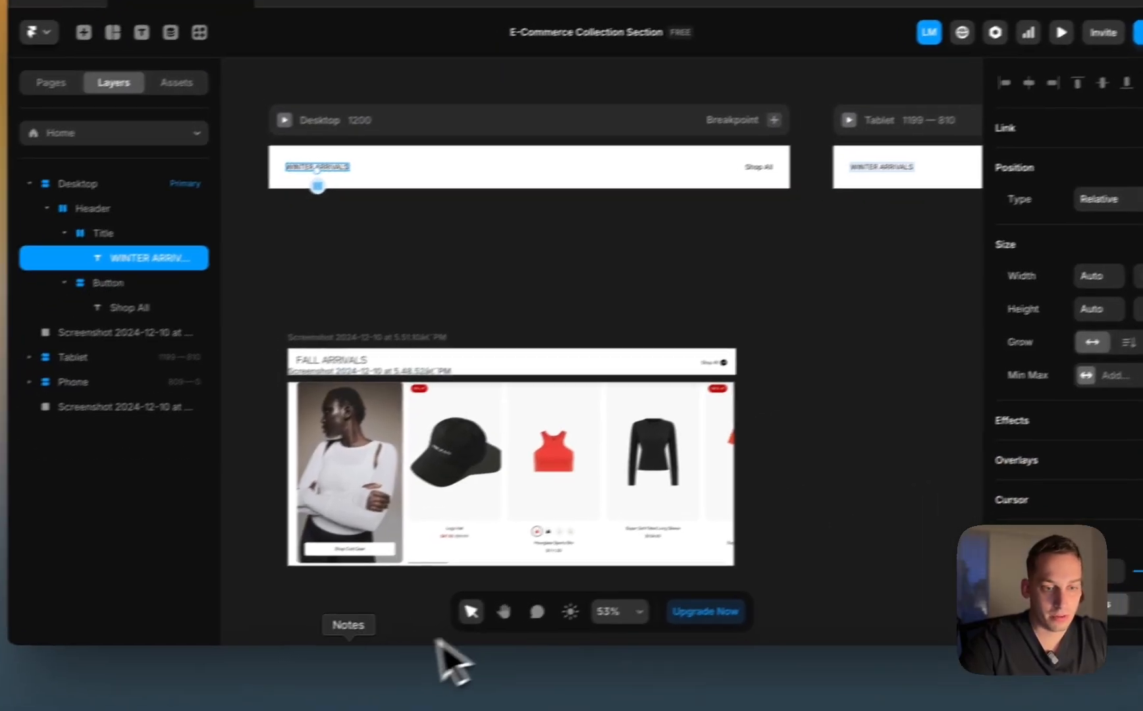
left_click(362, 661)
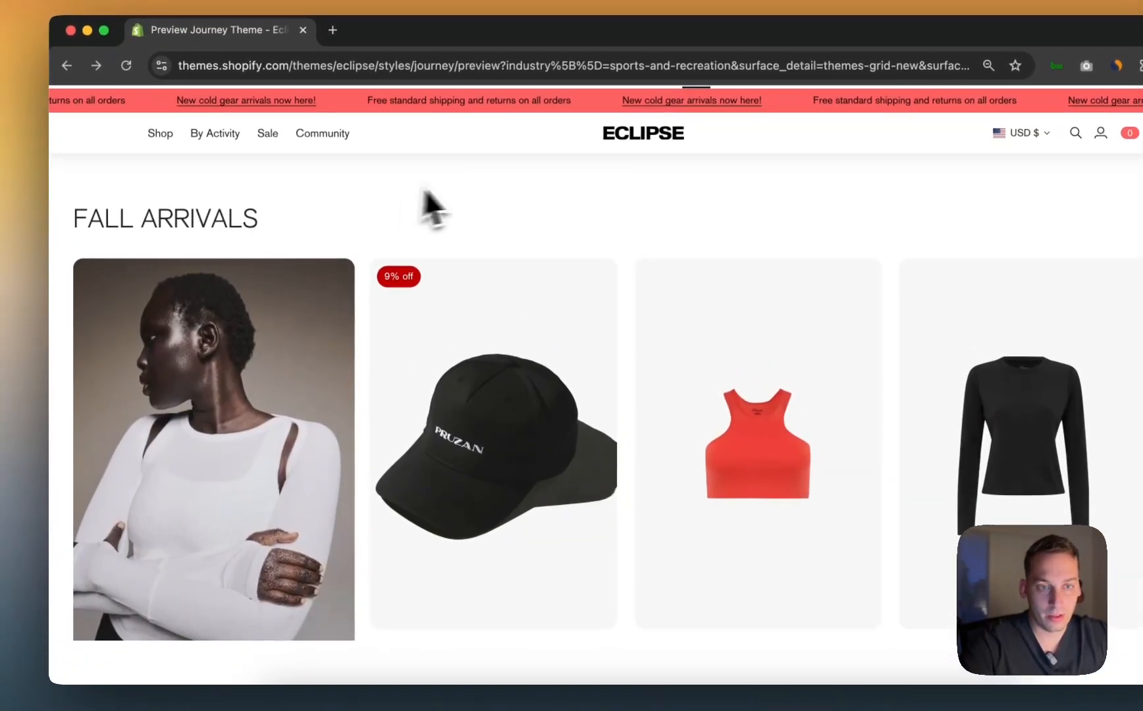
right_click(464, 146)
left_click(500, 488)
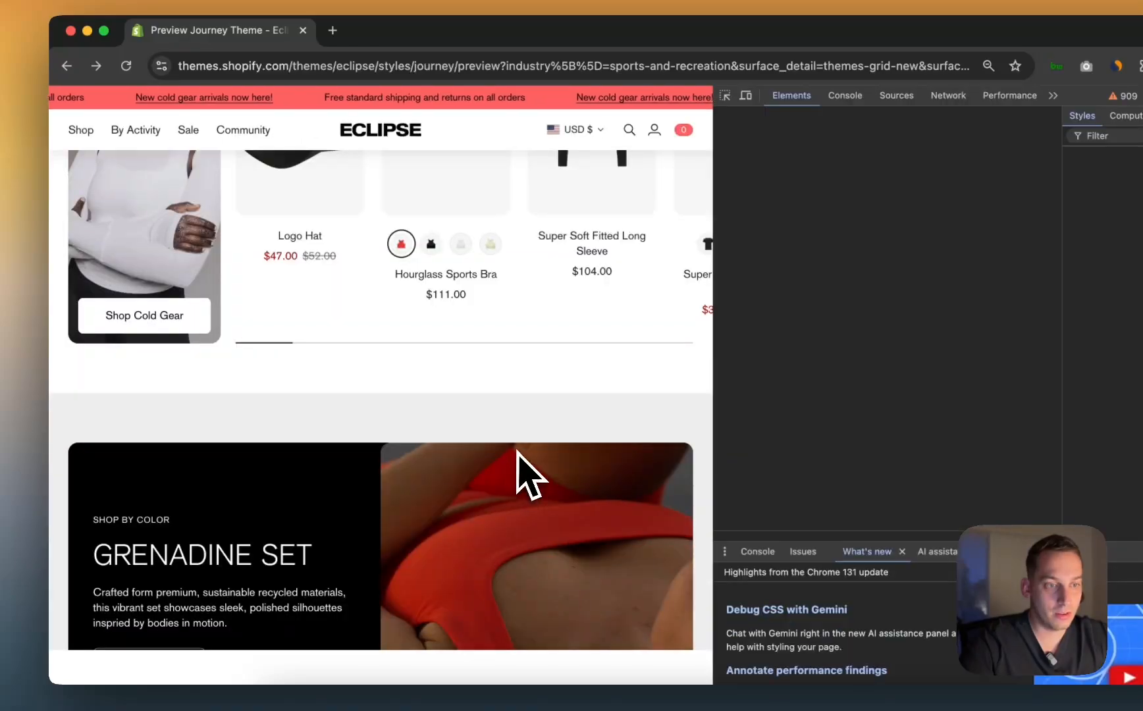
scroll(364, 333, "up", 3)
scroll(331, 381, "down", 1)
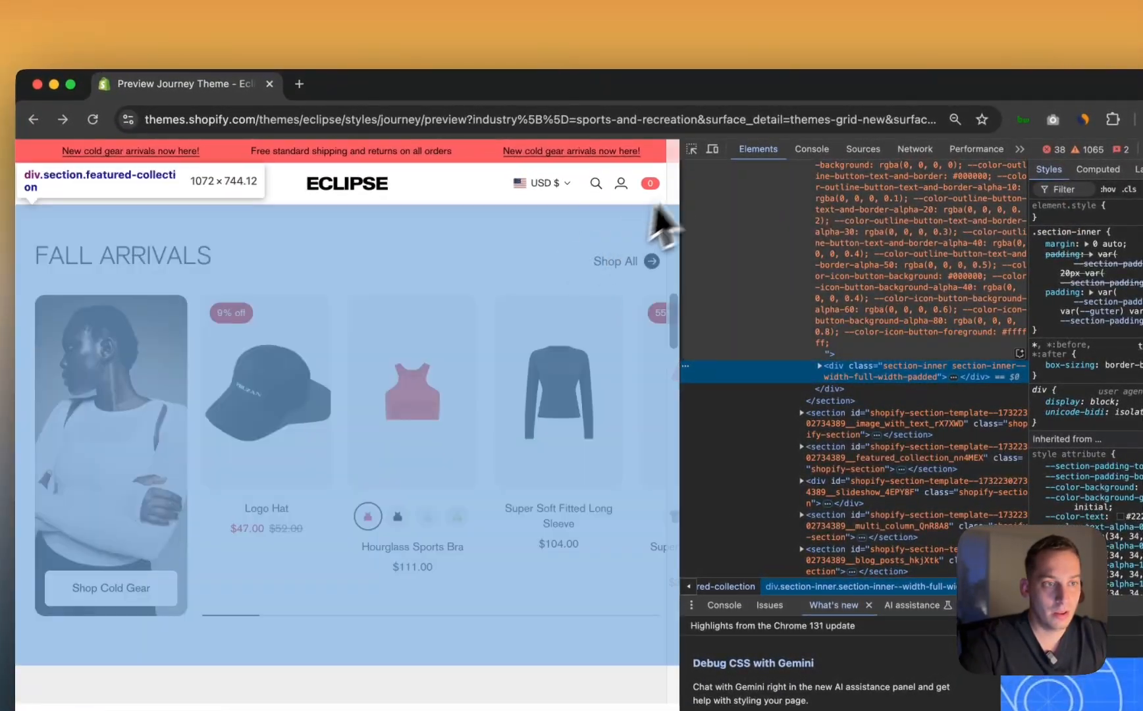
left_click(692, 148)
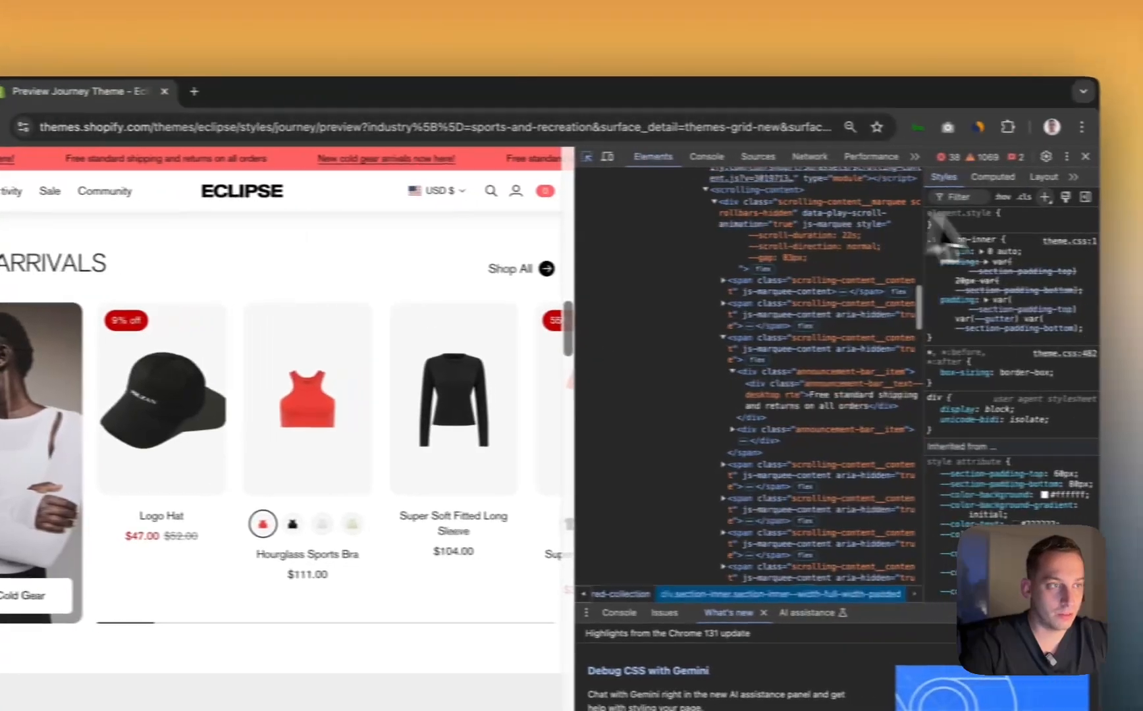
left_click(1051, 154)
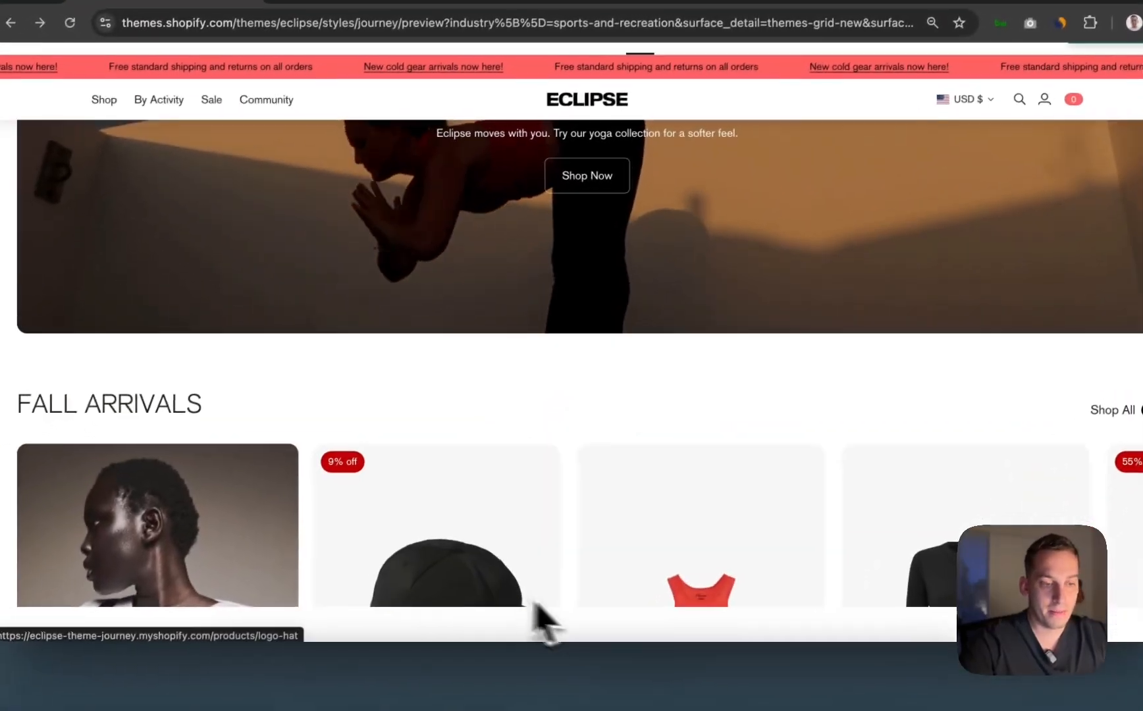
left_click(632, 661)
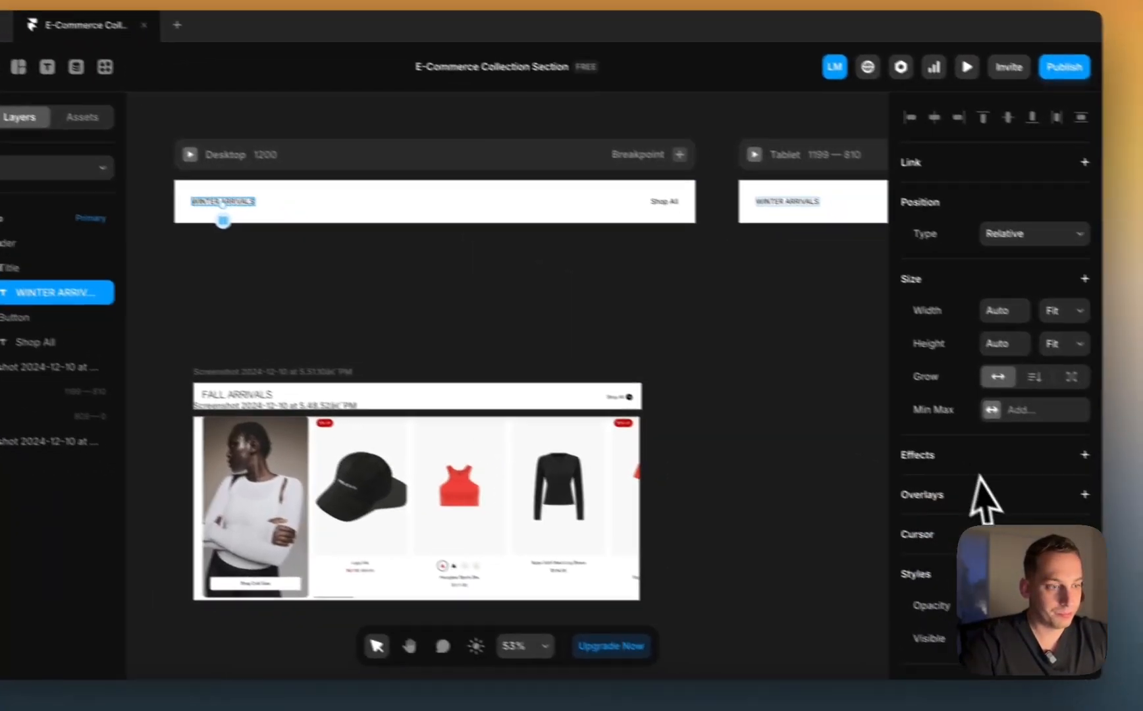
Step: Collapse the Header layer and nudge the Fall Arrivals screenshot up about 11 px
scroll(1064, 464, "down", 5)
scroll(955, 491, "down", 2)
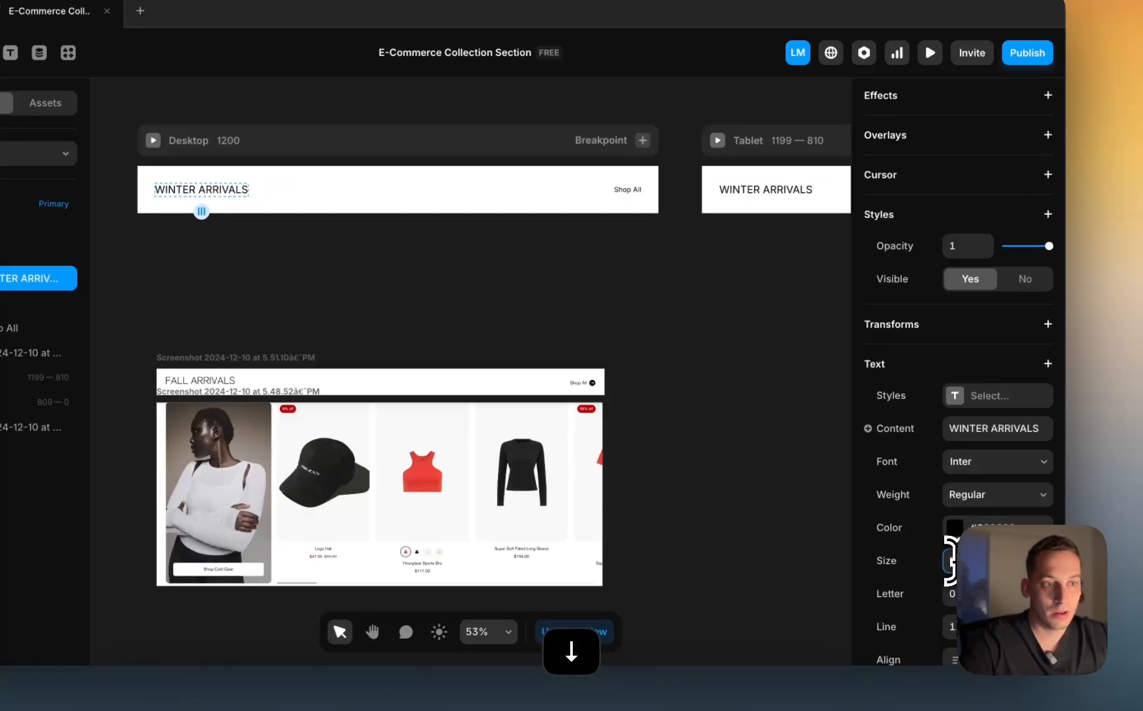
left_click(710, 382)
left_click(184, 190)
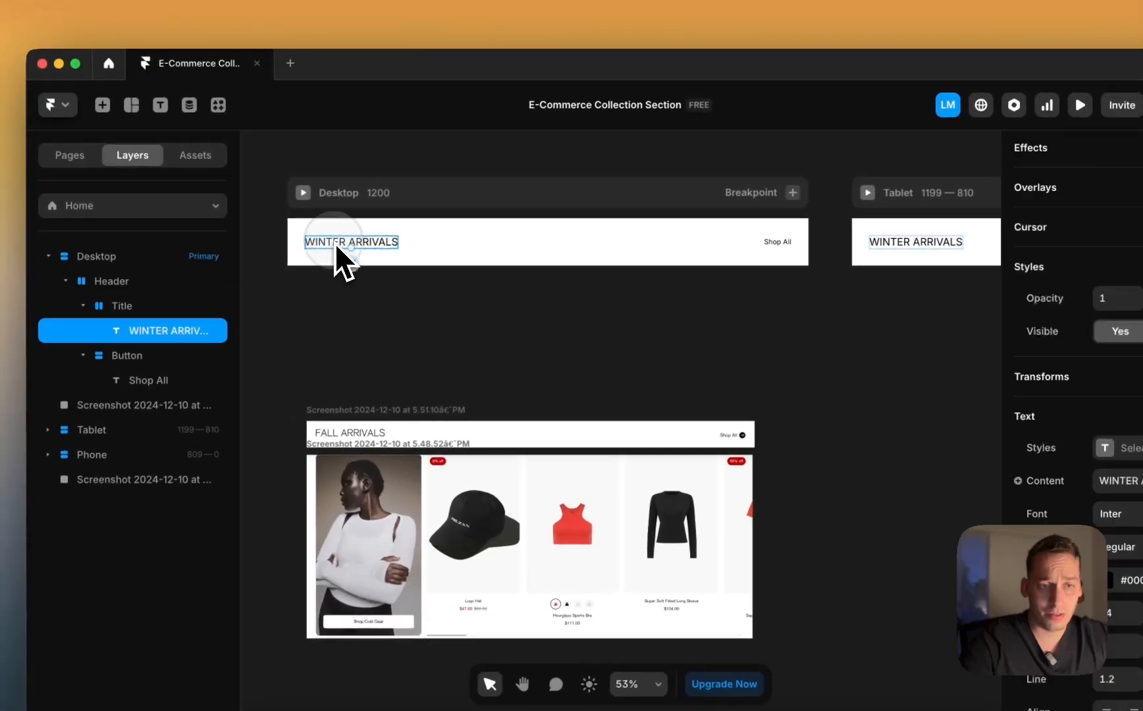
left_click(396, 306)
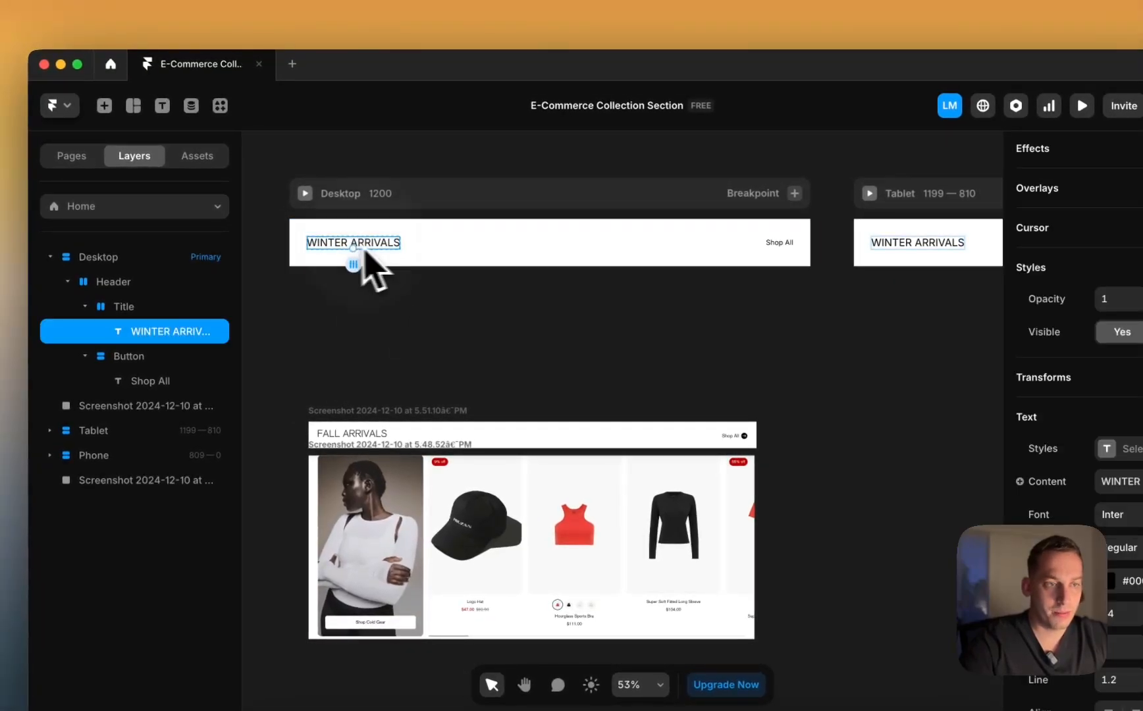
left_click(429, 254)
left_click(67, 281)
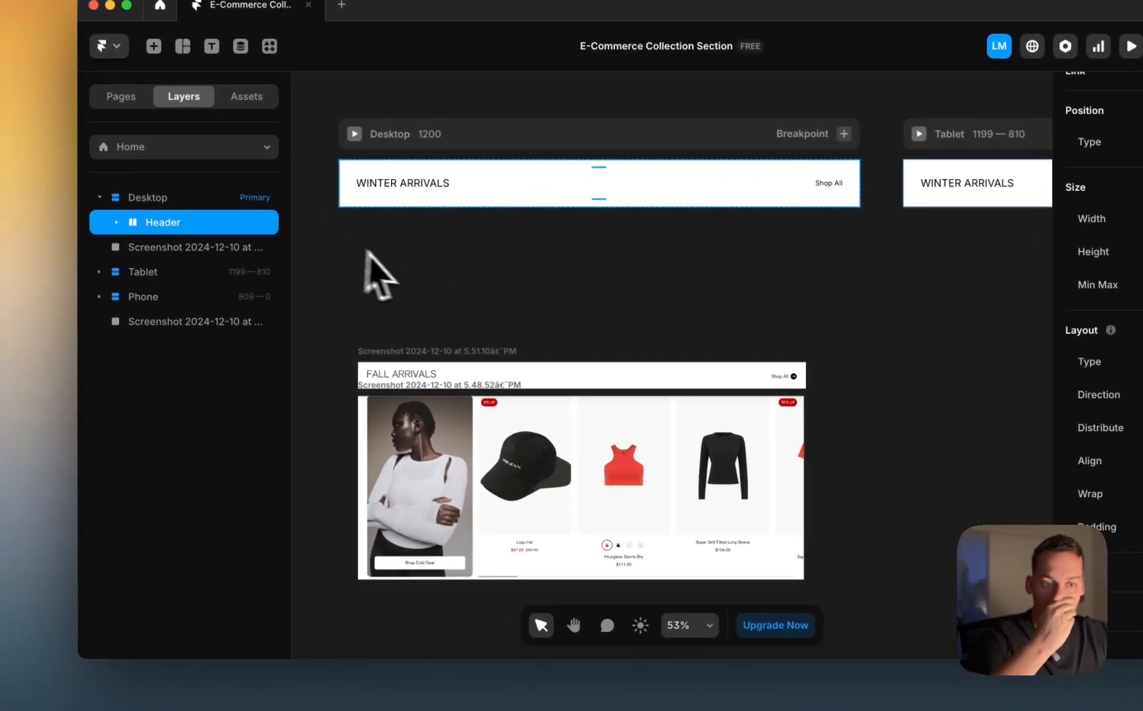
left_click_drag(414, 406, 407, 370)
Step: Pan across the Desktop, Tablet and Phone breakpoints to compare the screenshot with each header
scroll(408, 372, "up", 5)
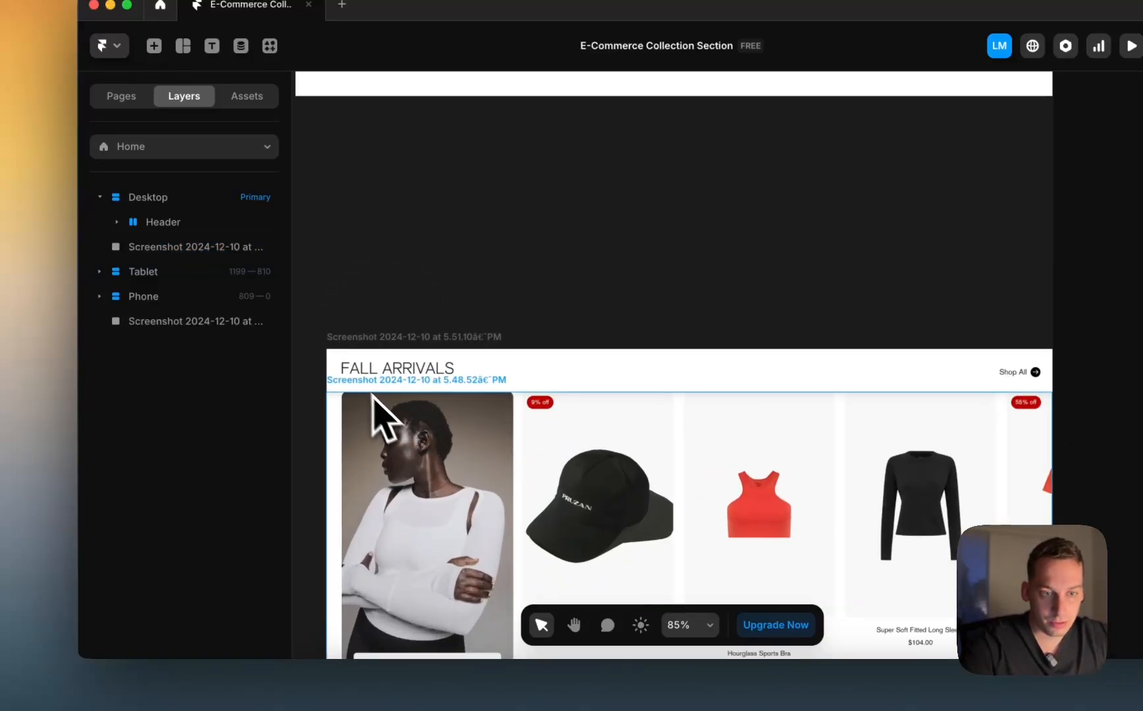
scroll(400, 371, "down", 5)
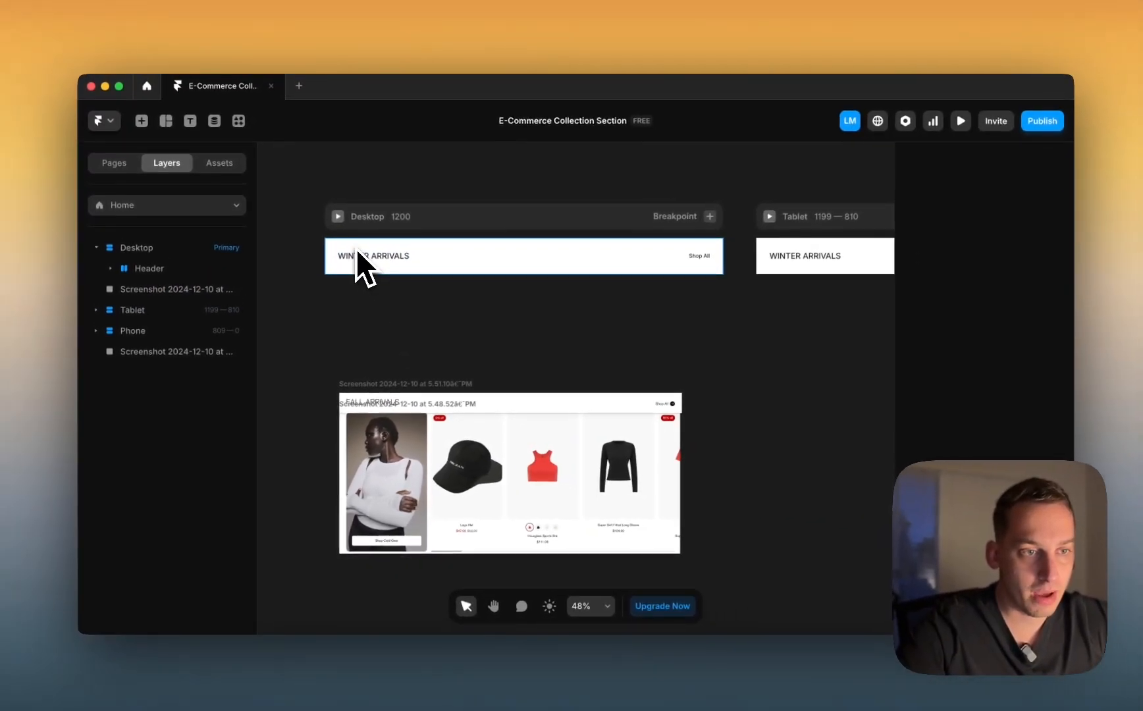
scroll(408, 259, "right", 3)
scroll(408, 258, "down", 2)
scroll(409, 258, "up", 6)
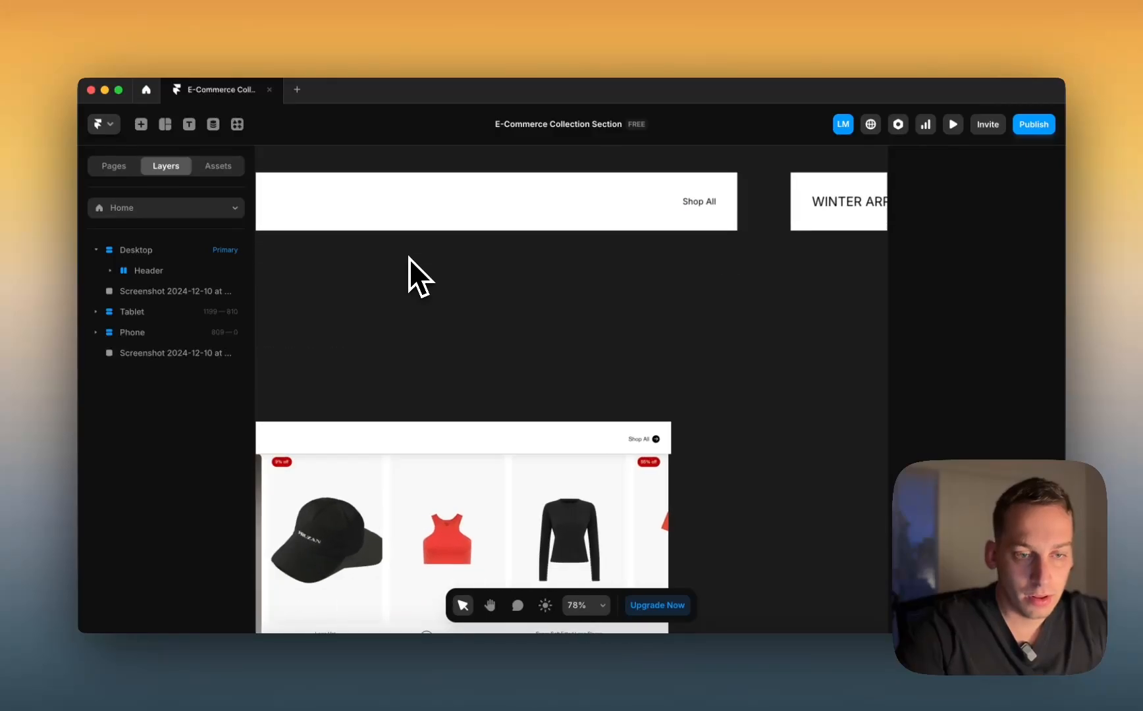
scroll(349, 326, "up", 7)
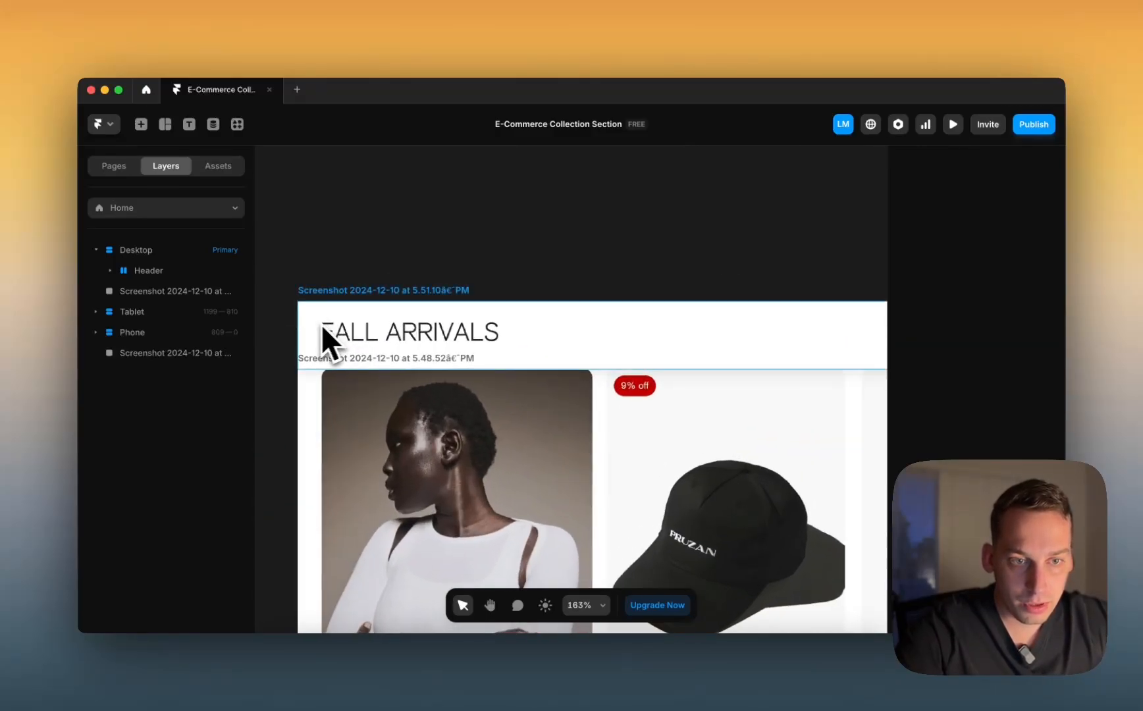
scroll(385, 283, "down", 6)
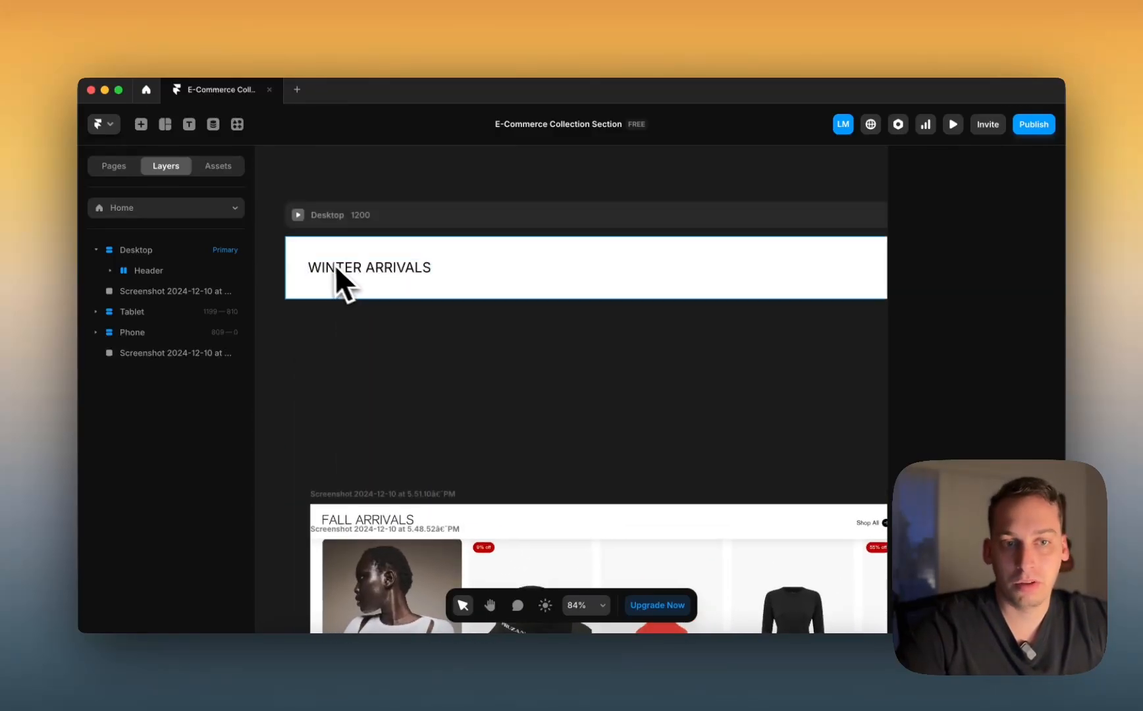
scroll(329, 263, "down", 1)
scroll(325, 263, "down", 3)
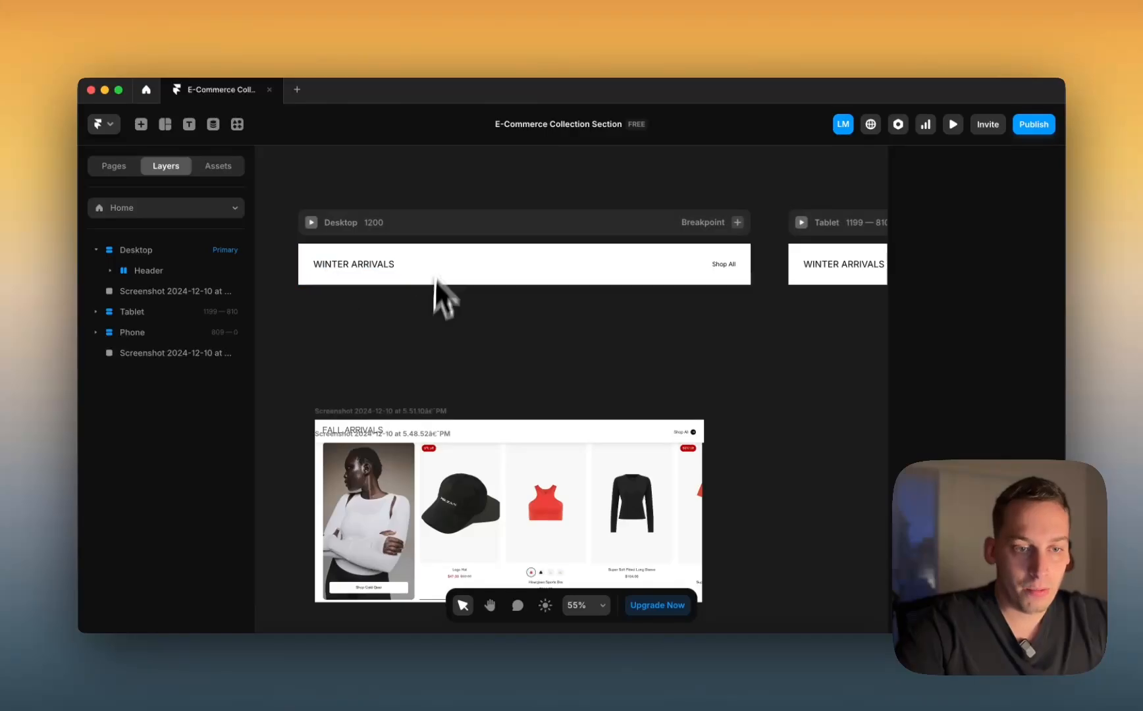
scroll(376, 514, "down", 2)
scroll(398, 443, "down", 3)
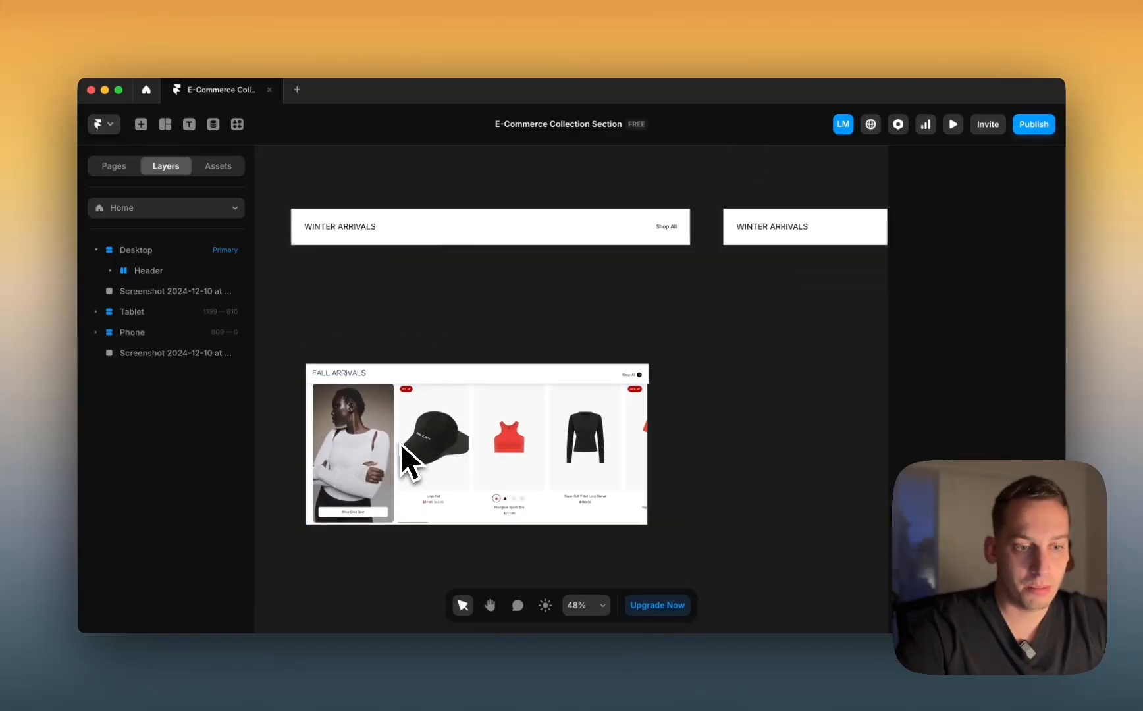
scroll(397, 442, "left", 1)
scroll(537, 287, "right", 5)
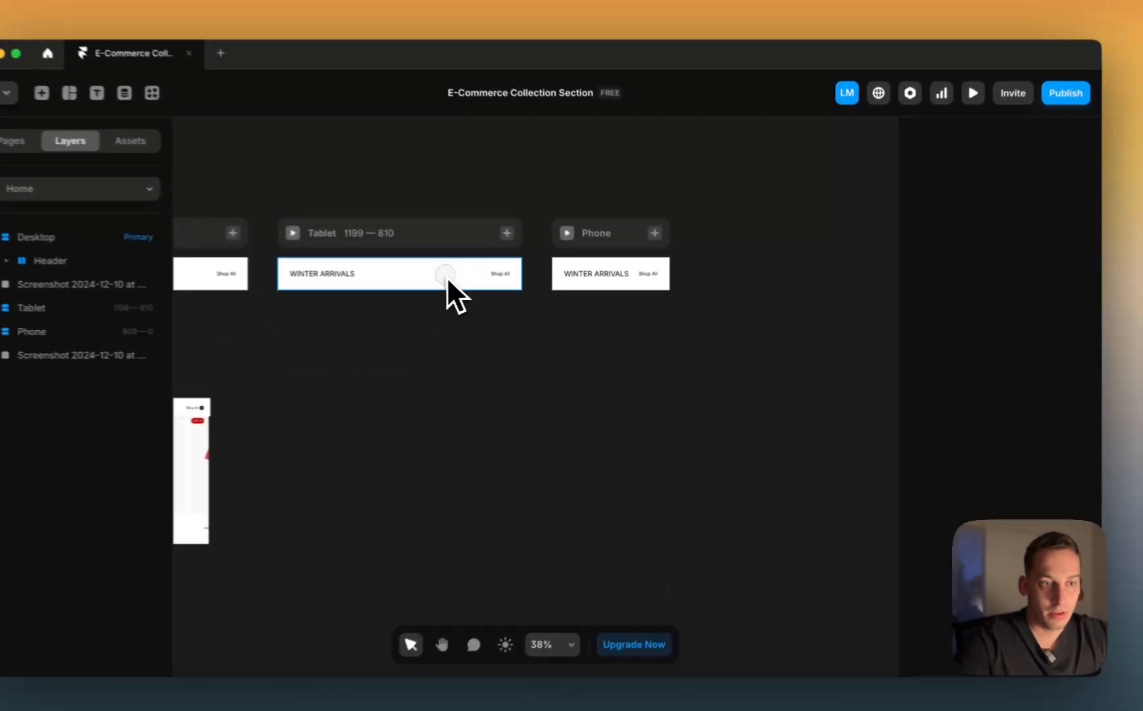
Step: Stack the Phone header's WINTER ARRIVALS title above its Shop All link
left_click(537, 286)
left_click(667, 290)
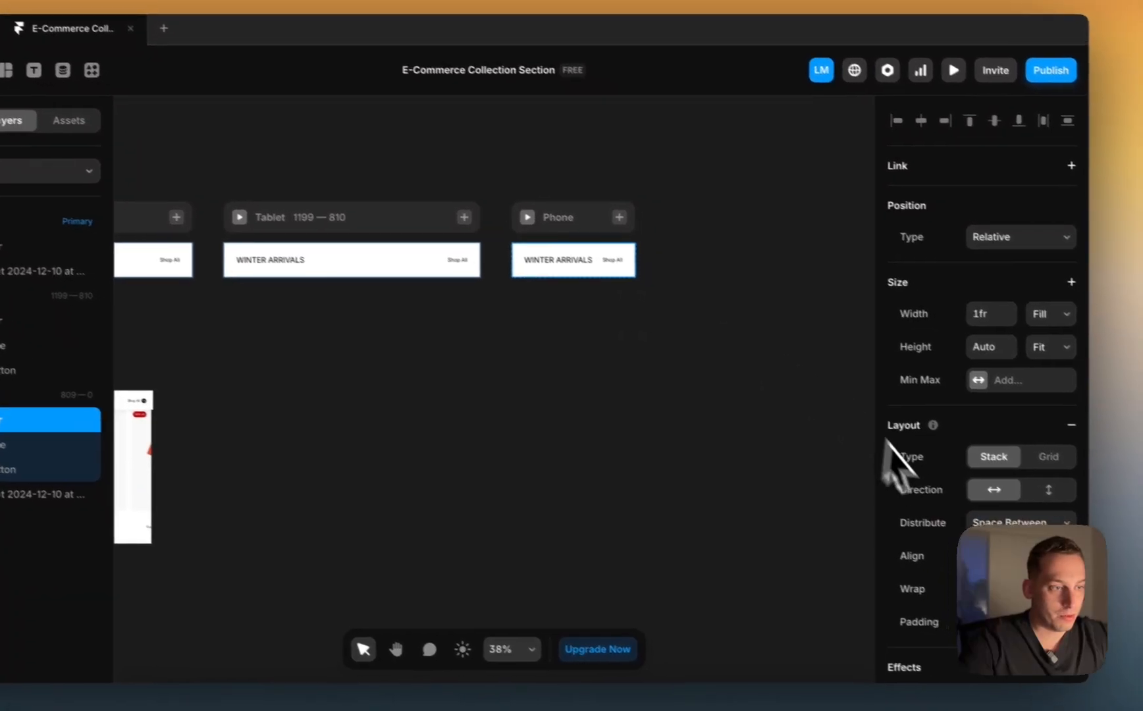
left_click(1075, 499)
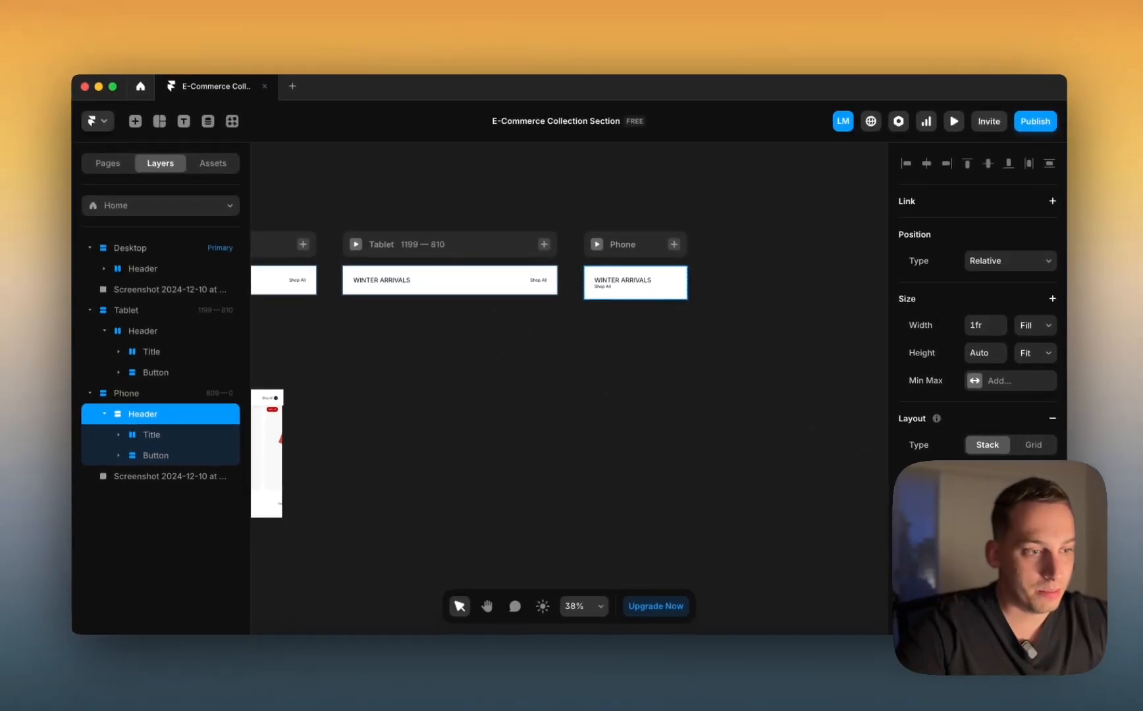
scroll(956, 228, "down", 5)
scroll(974, 302, "down", 1)
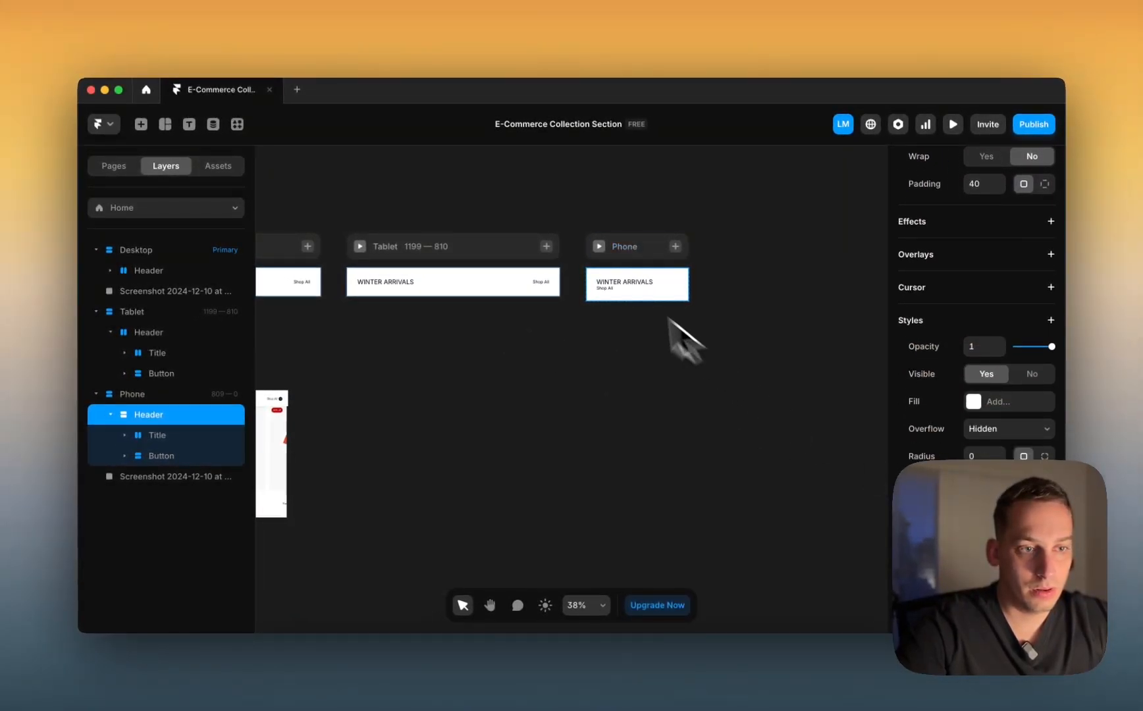
scroll(588, 256, "up", 5)
scroll(1026, 323, "up", 6)
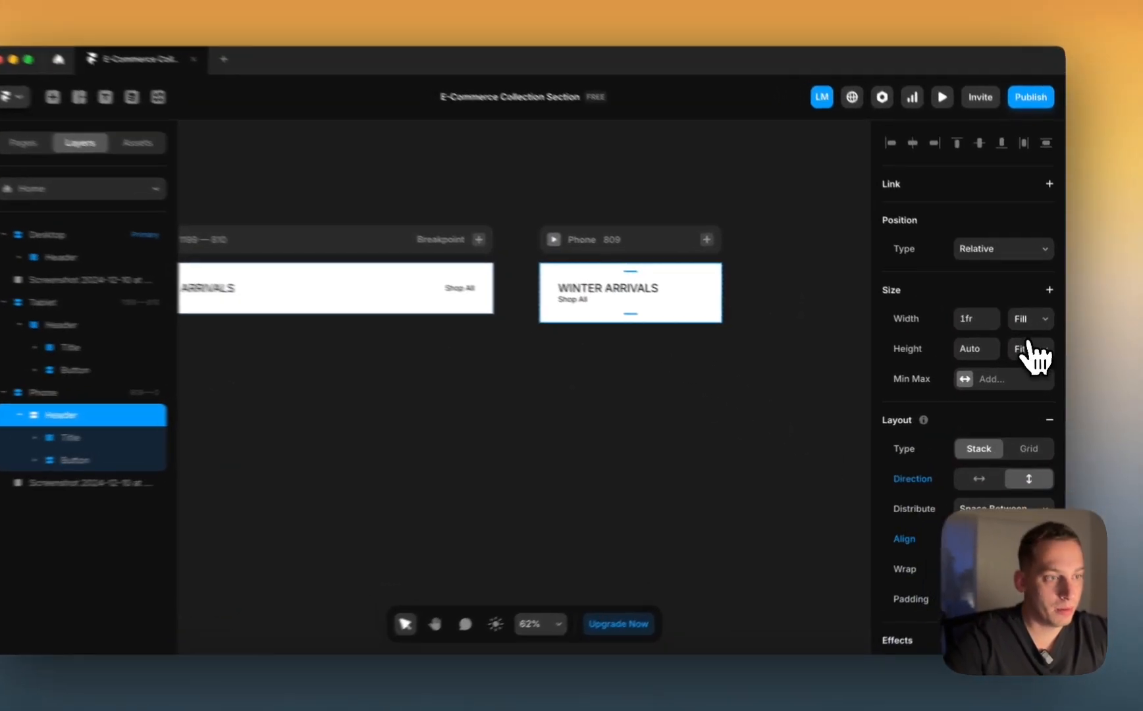
Step: Try Fill height on the Phone header, then undo it back to Fit
left_click(1026, 354)
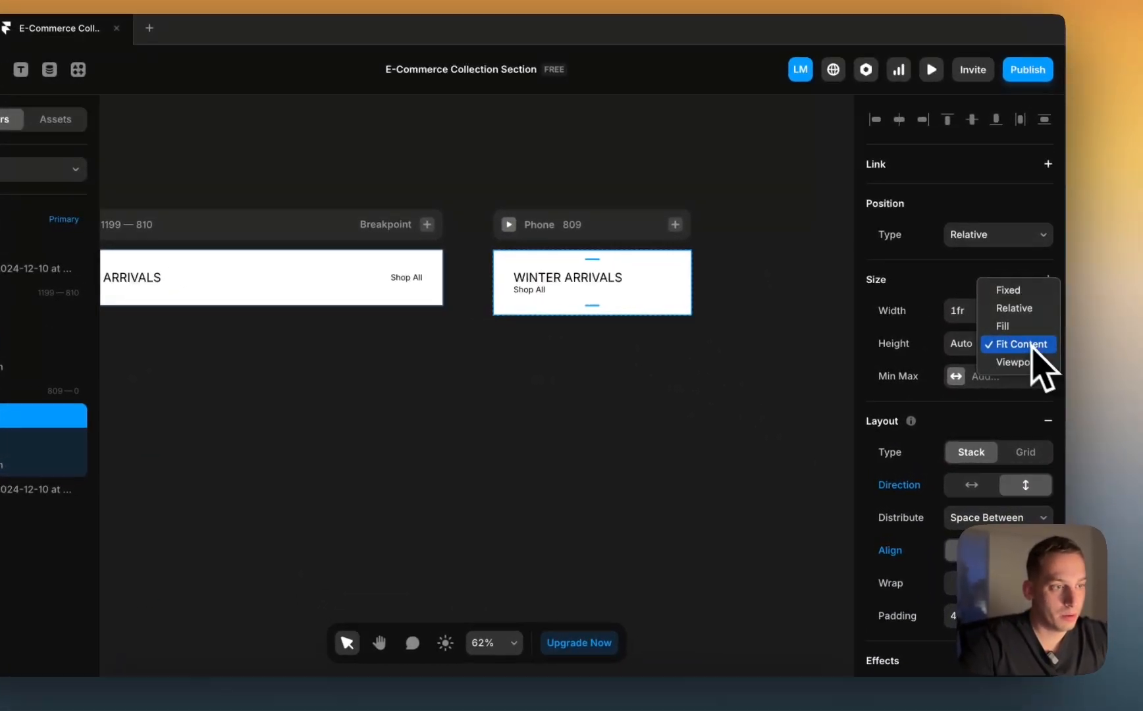
left_click(1017, 324)
scroll(882, 421, "down", 8)
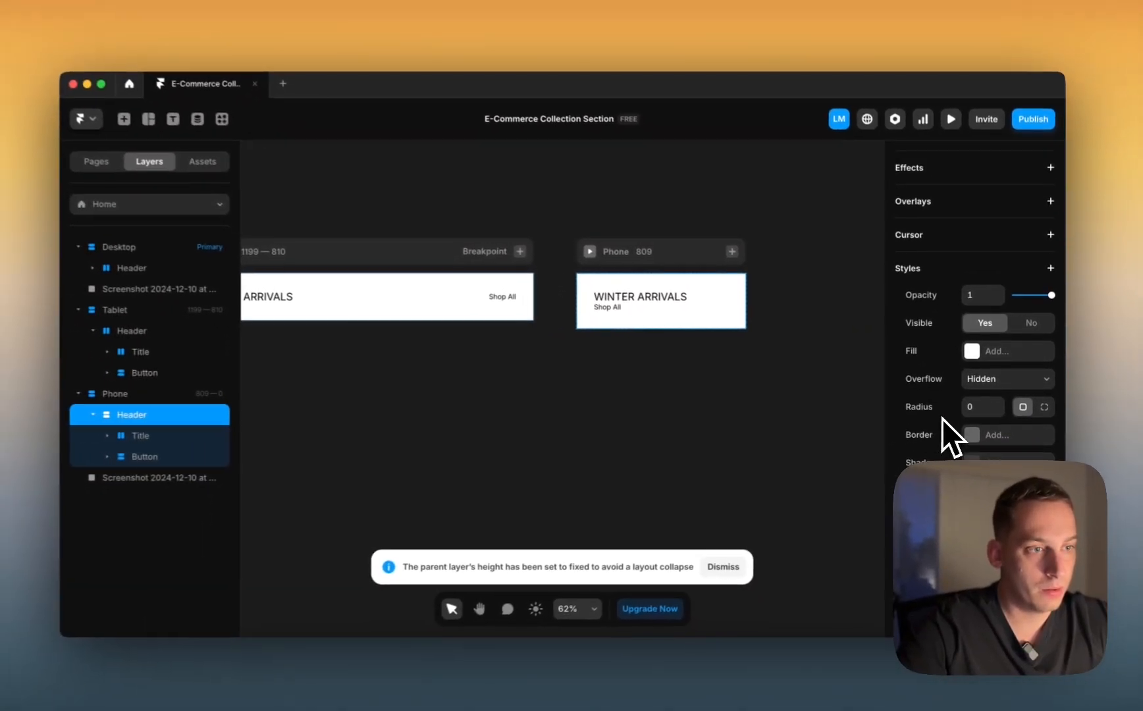
scroll(919, 420, "up", 7)
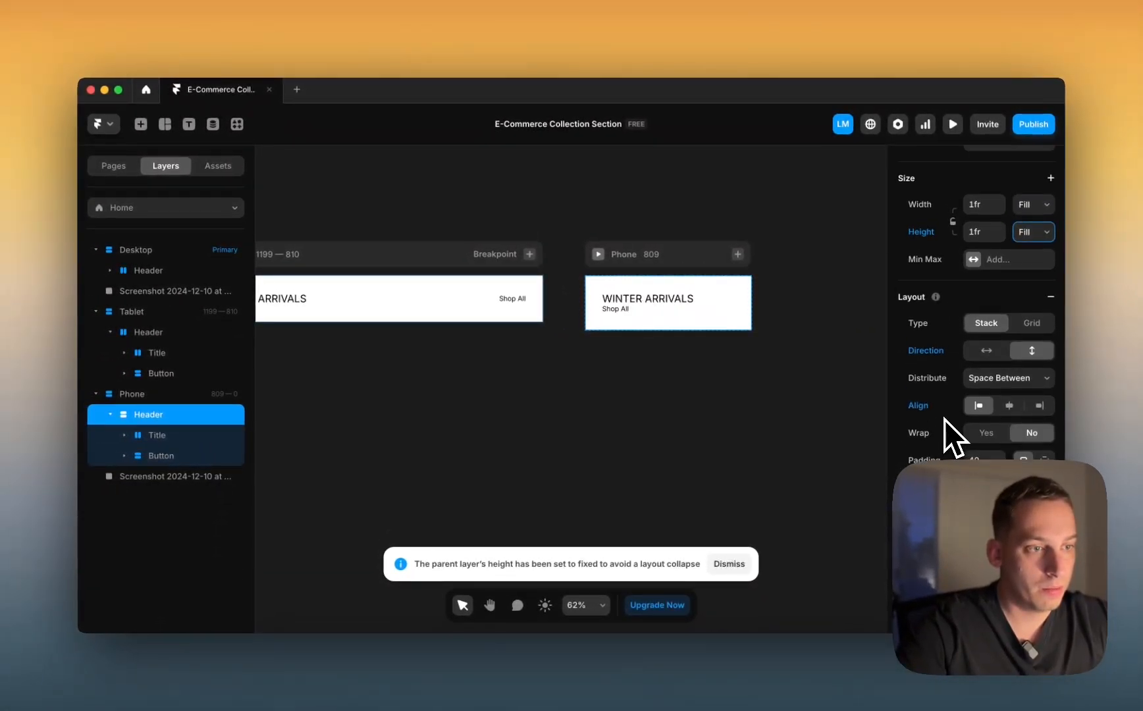
scroll(944, 420, "up", 2)
key("super+z")
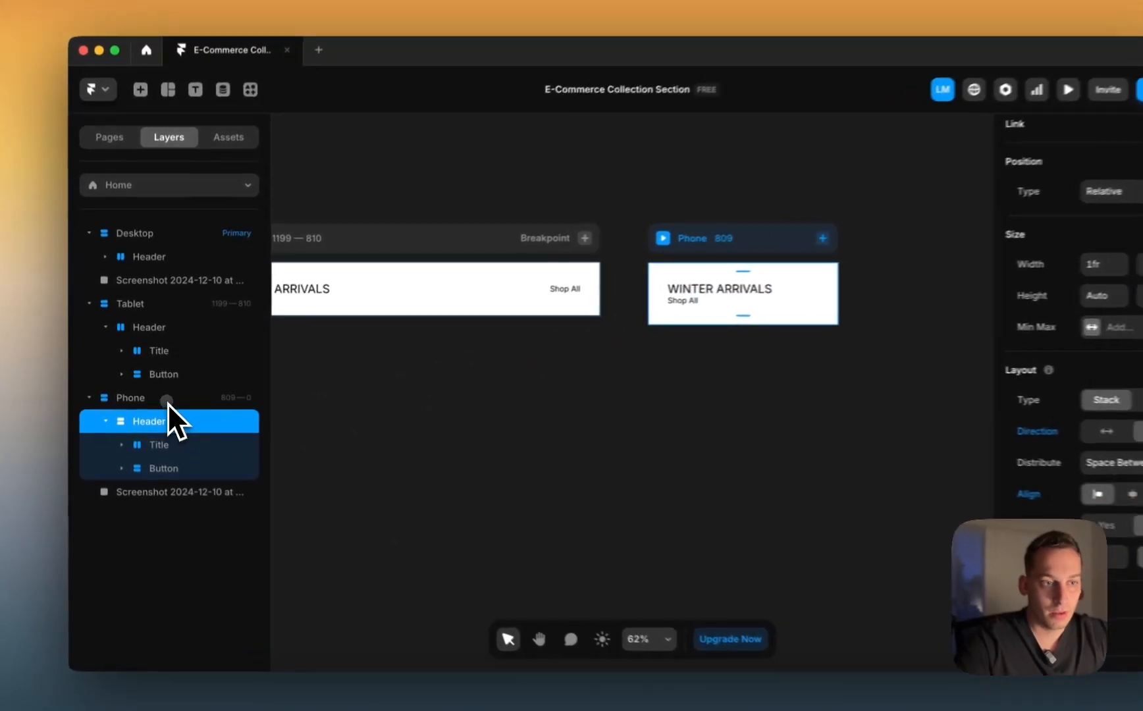
Step: Move the product carousel screenshot down below the Desktop header
left_click(311, 416)
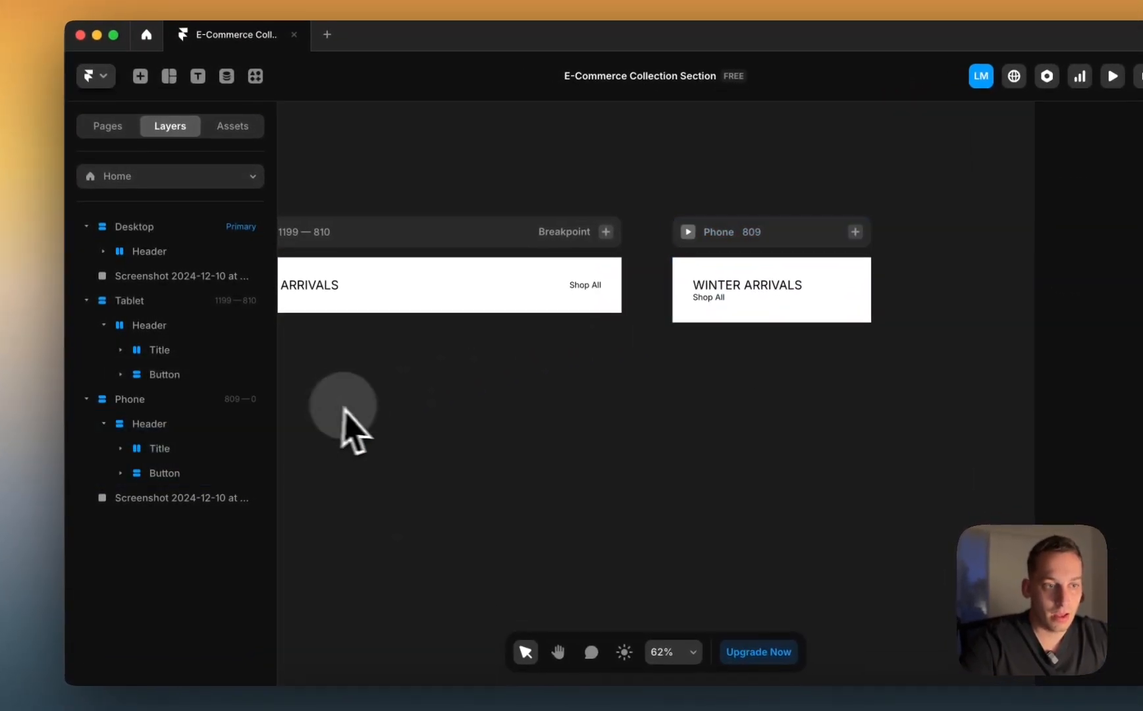
scroll(327, 401, "down", 3)
scroll(363, 410, "left", 5)
scroll(364, 409, "down", 1)
scroll(363, 409, "right", 2)
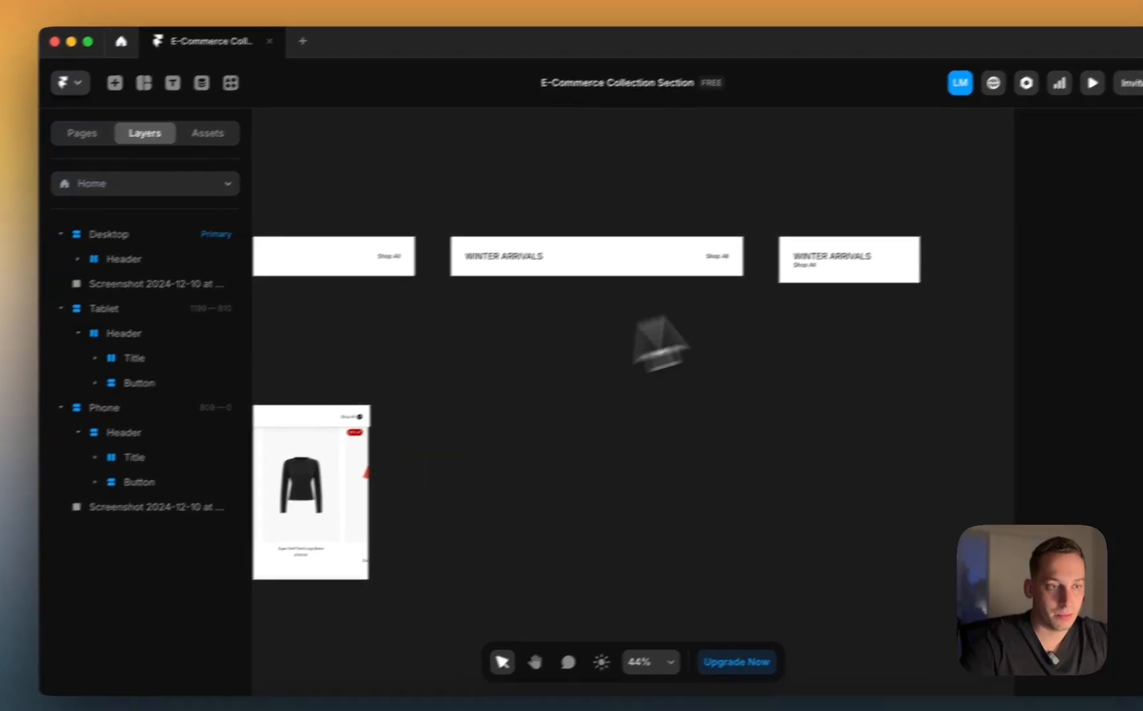
left_click(880, 252, "super")
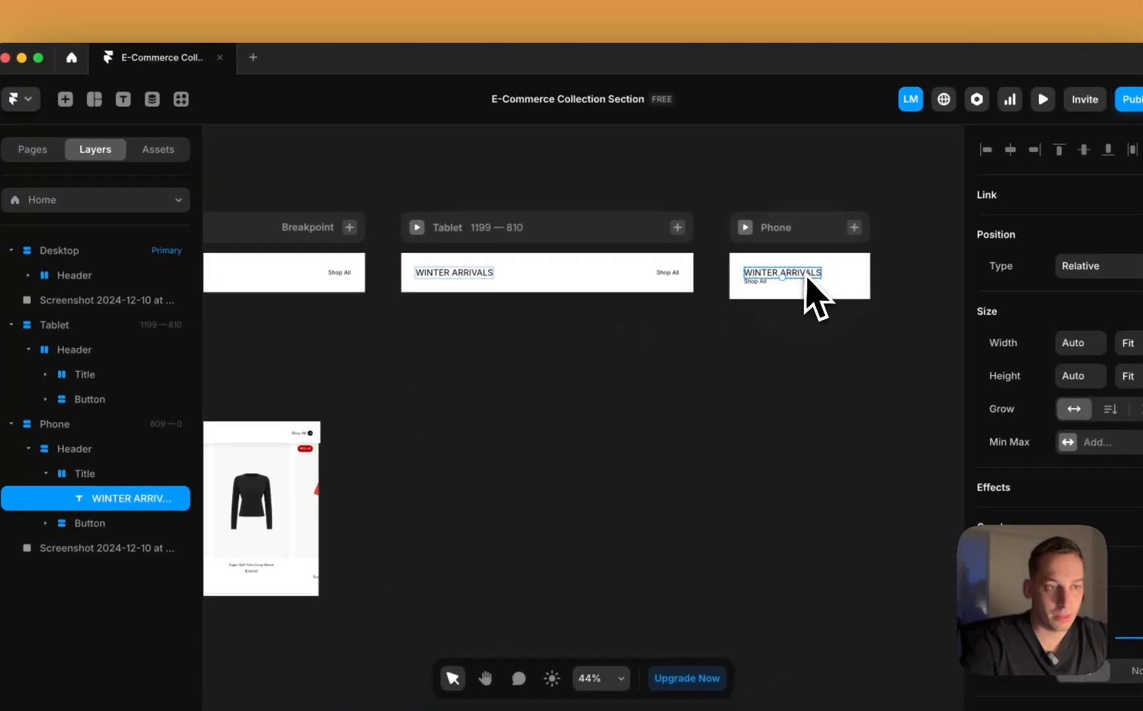
left_click(767, 294)
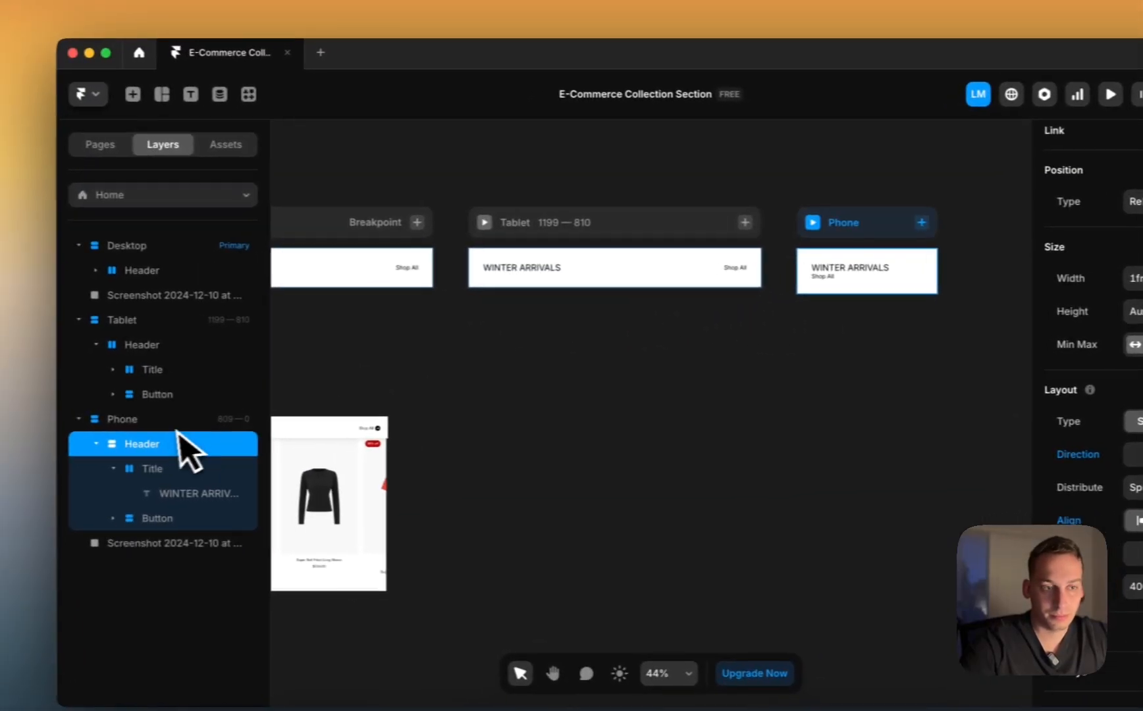
left_click(111, 427)
scroll(492, 408, "left", 5)
scroll(497, 408, "down", 1)
left_click(462, 410)
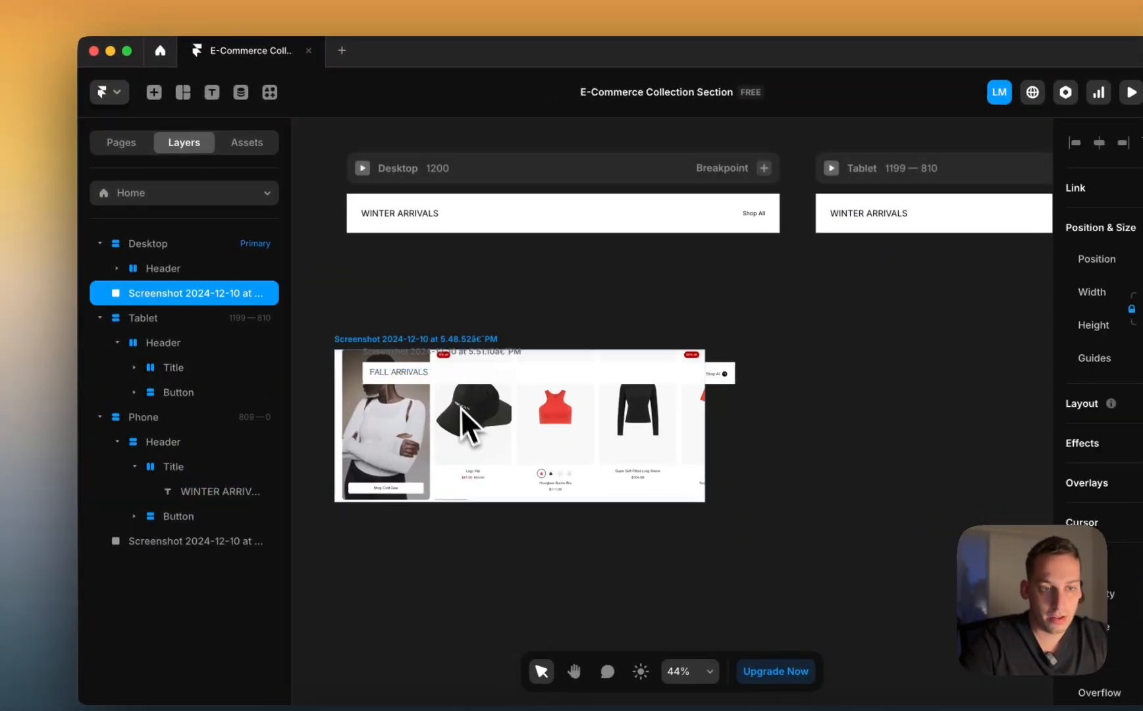
left_click_drag(434, 396, 439, 489)
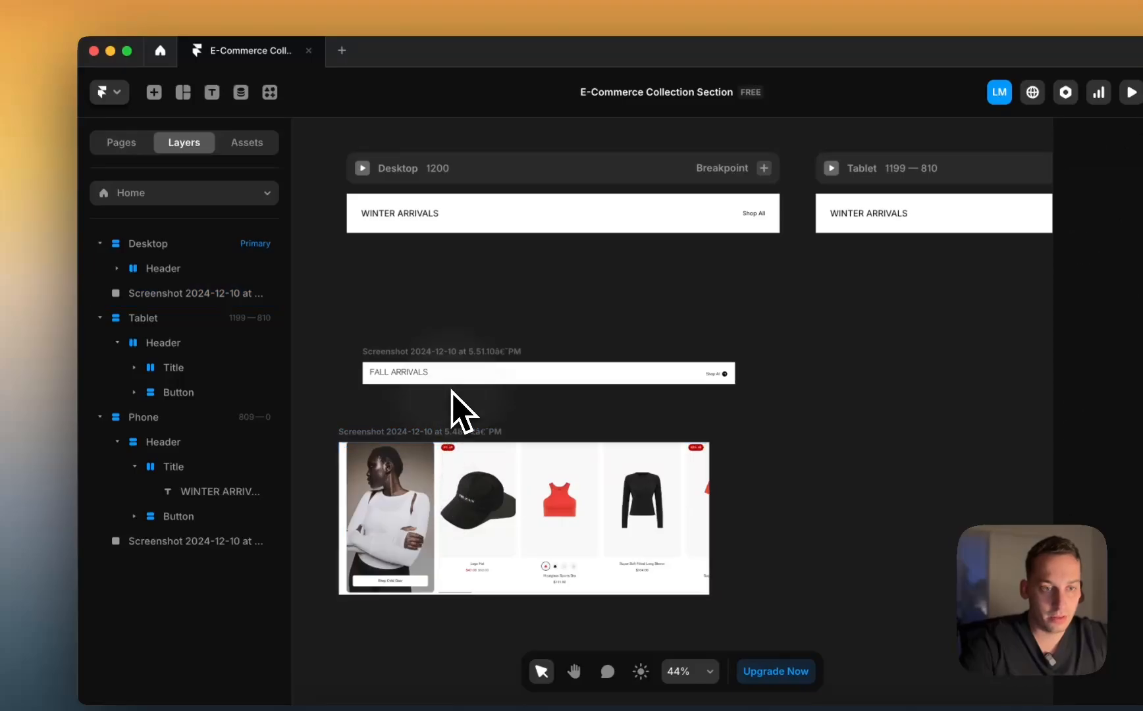
Step: Move the FALL ARRIVALS screenshot clear of the breakpoints
left_click(427, 380)
scroll(429, 388, "down", 3)
left_click_drag(433, 395, 425, 249)
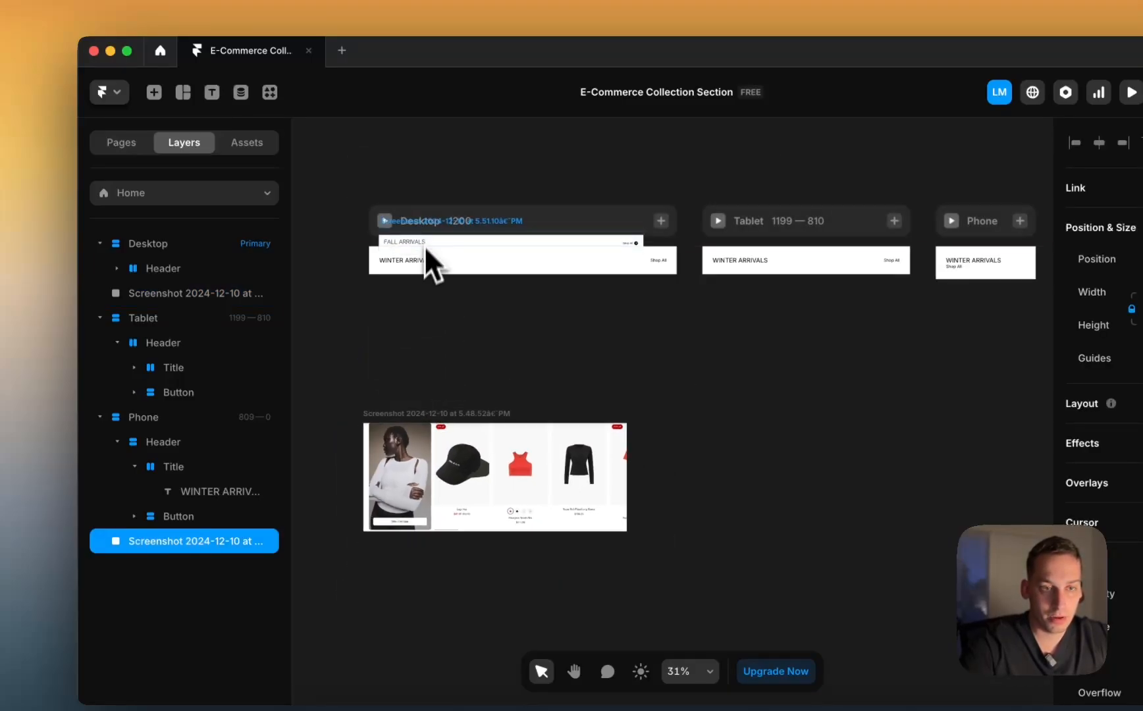
left_click_drag(421, 181, 422, 180)
scroll(423, 180, "left", 3)
left_click_drag(559, 173, 321, 248)
Step: Nudge the carousel screenshot up to sit just under the Desktop WINTER ARRIVALS header
left_click(355, 285)
left_click_drag(576, 454, 579, 408)
scroll(547, 403, "right", 3)
scroll(500, 379, "up", 3)
scroll(499, 379, "left", 1)
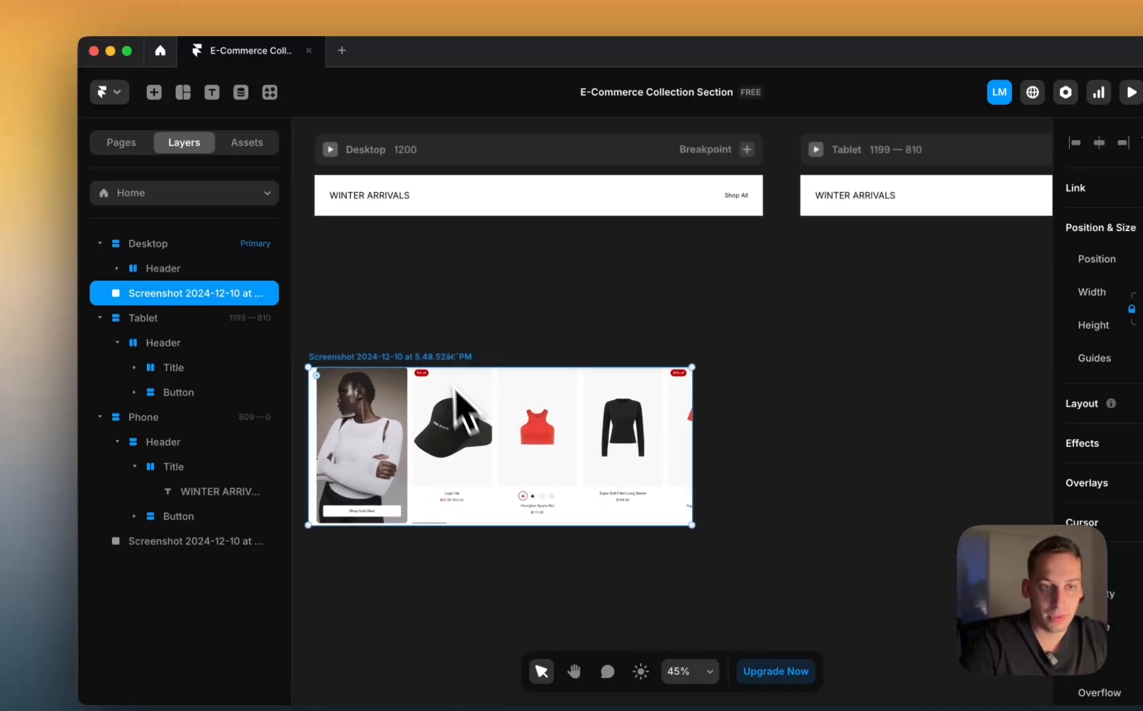
left_click(425, 211)
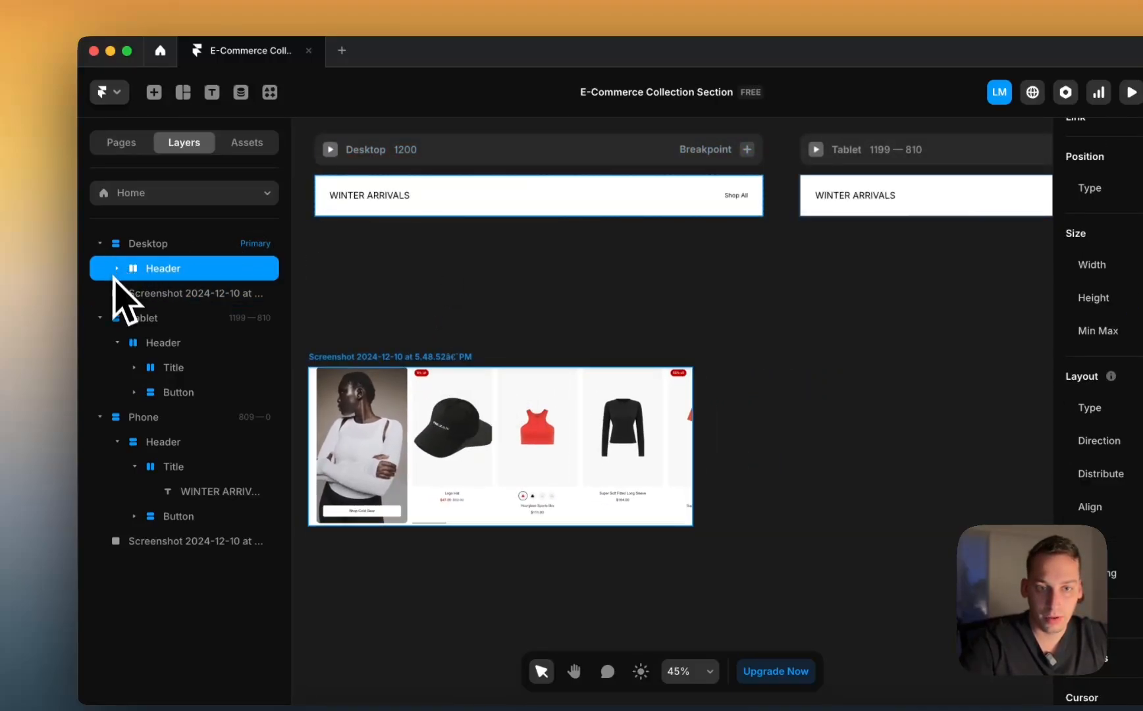
left_click(141, 293)
scroll(389, 441, "down", 2)
Step: Duplicate the Desktop header with ⌘D and rename the copy Products
left_click(196, 269)
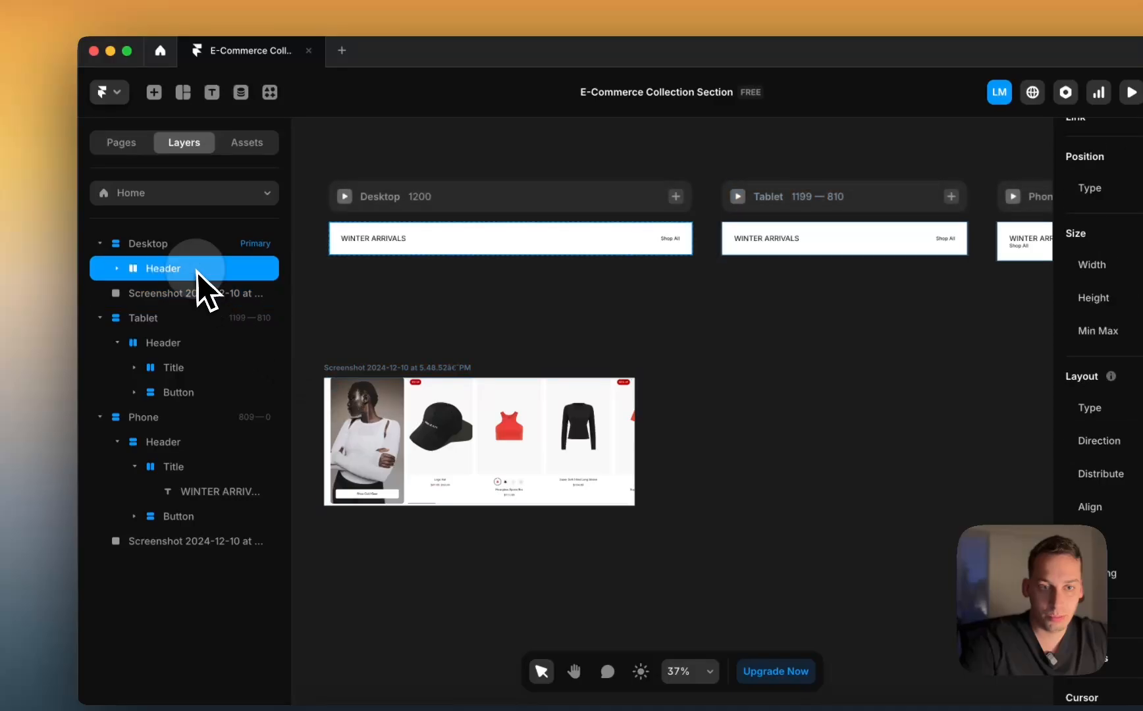
key("super+d")
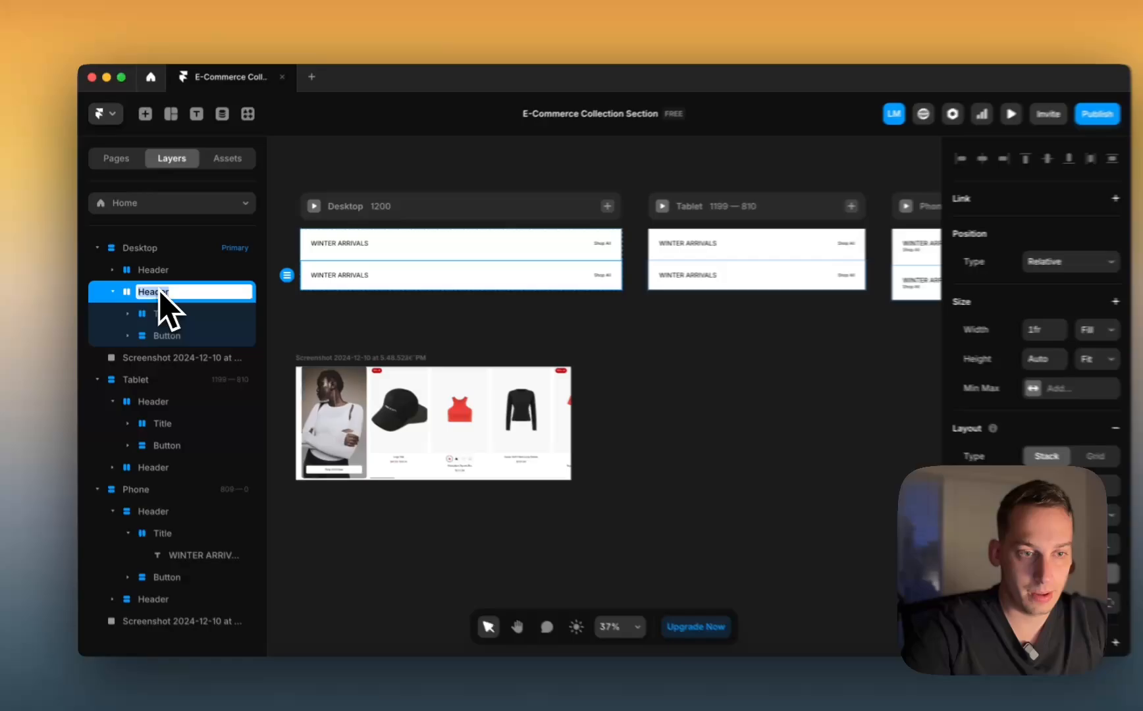
type("Products")
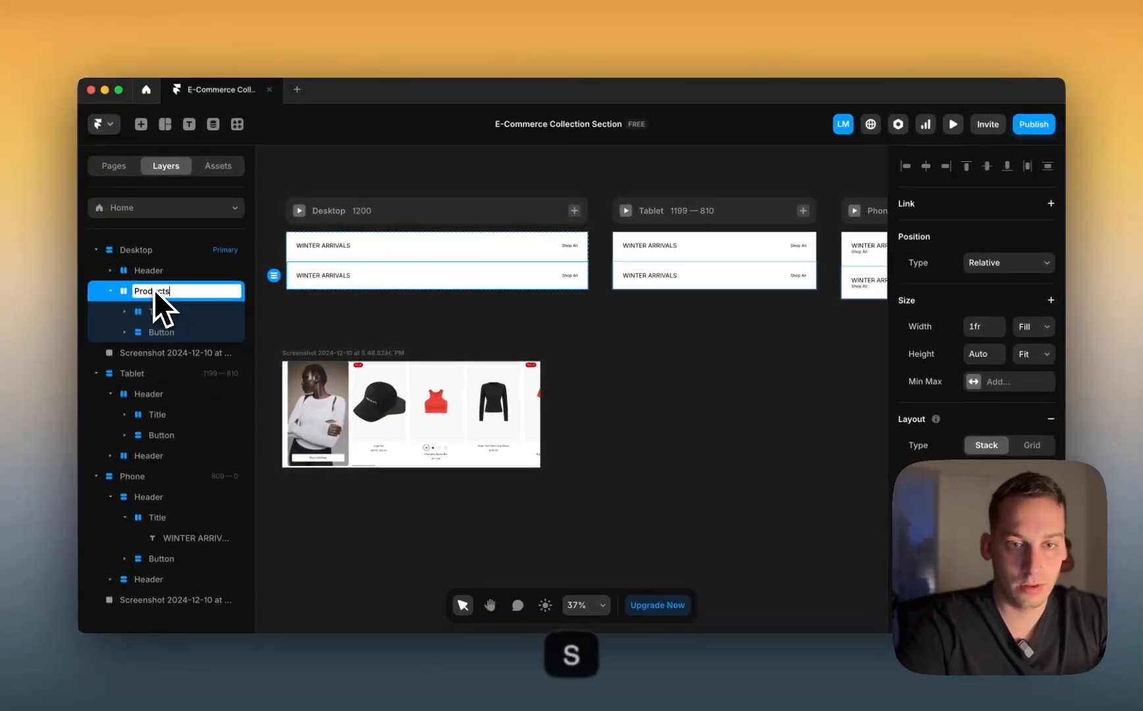
key("Return")
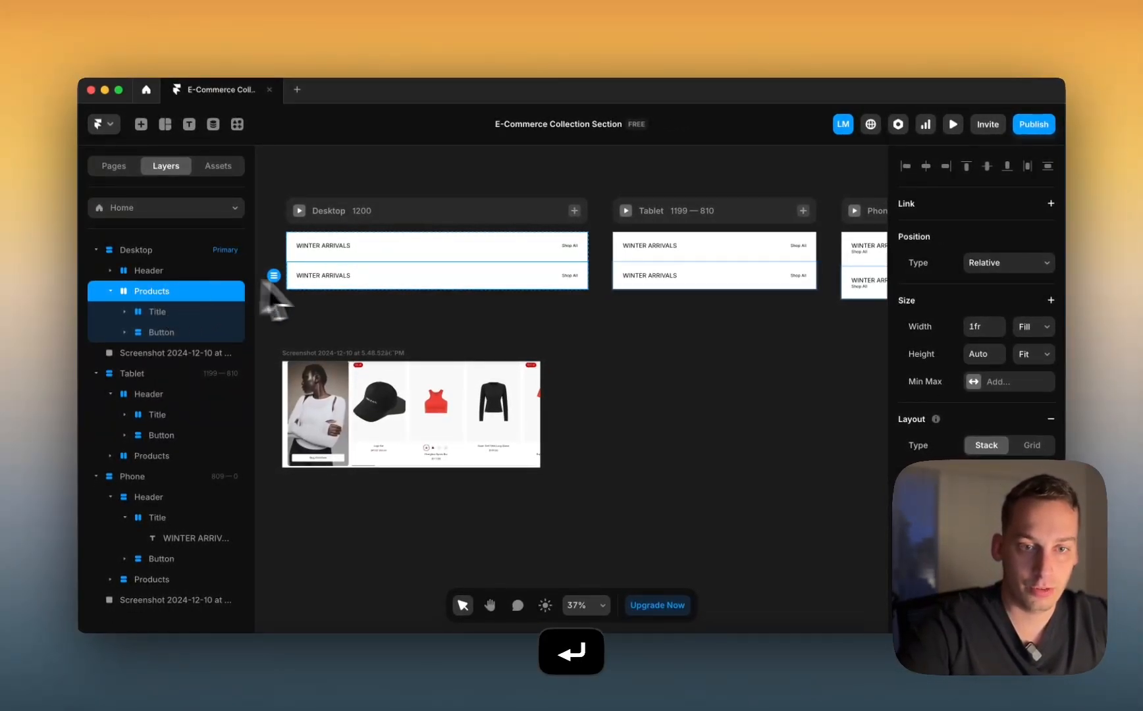
Step: Rename the Title group inside Products to Featured
left_click(198, 311)
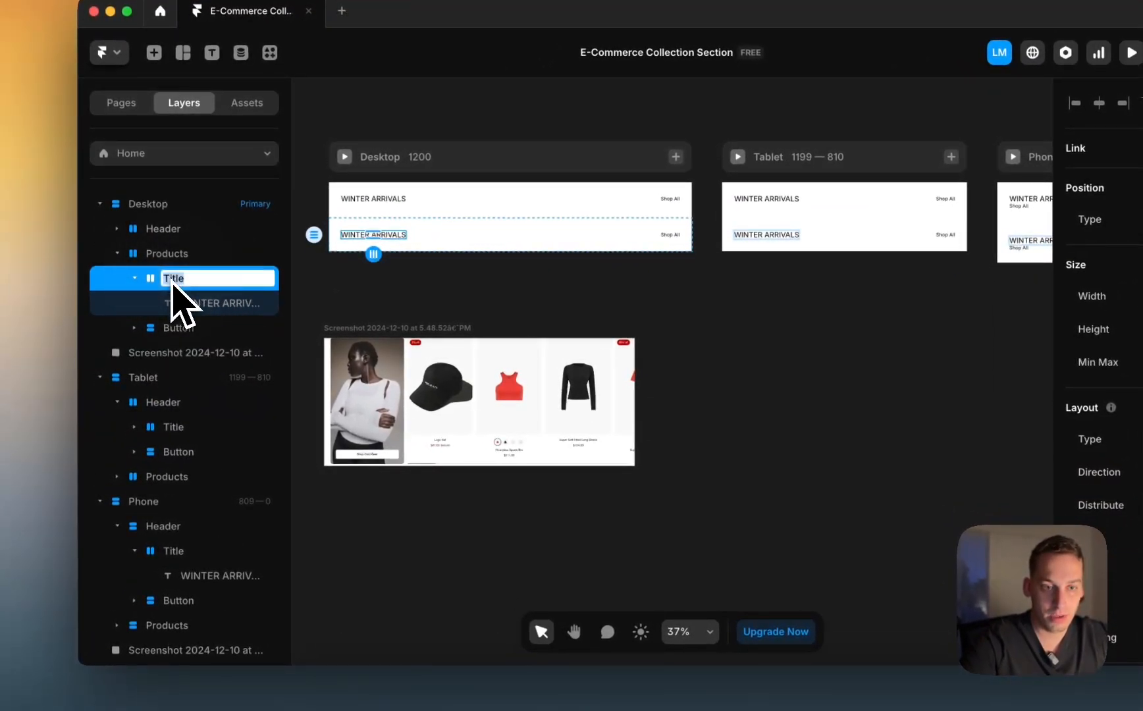
scroll(368, 486, "up", 5)
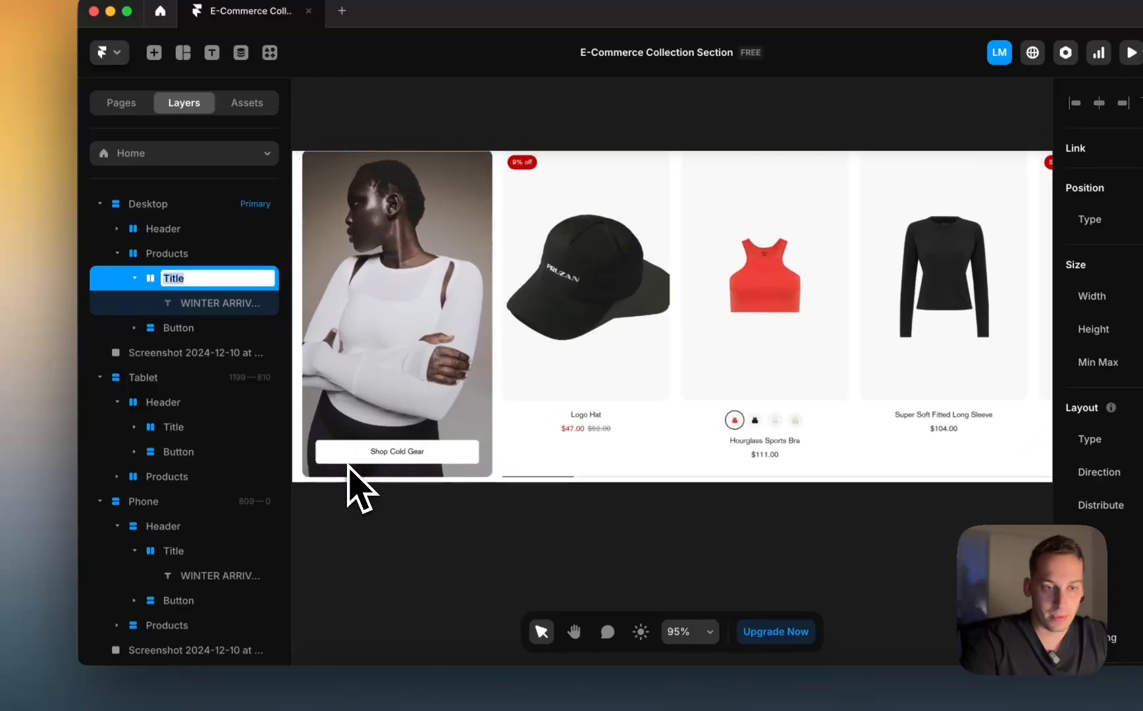
type("Featured")
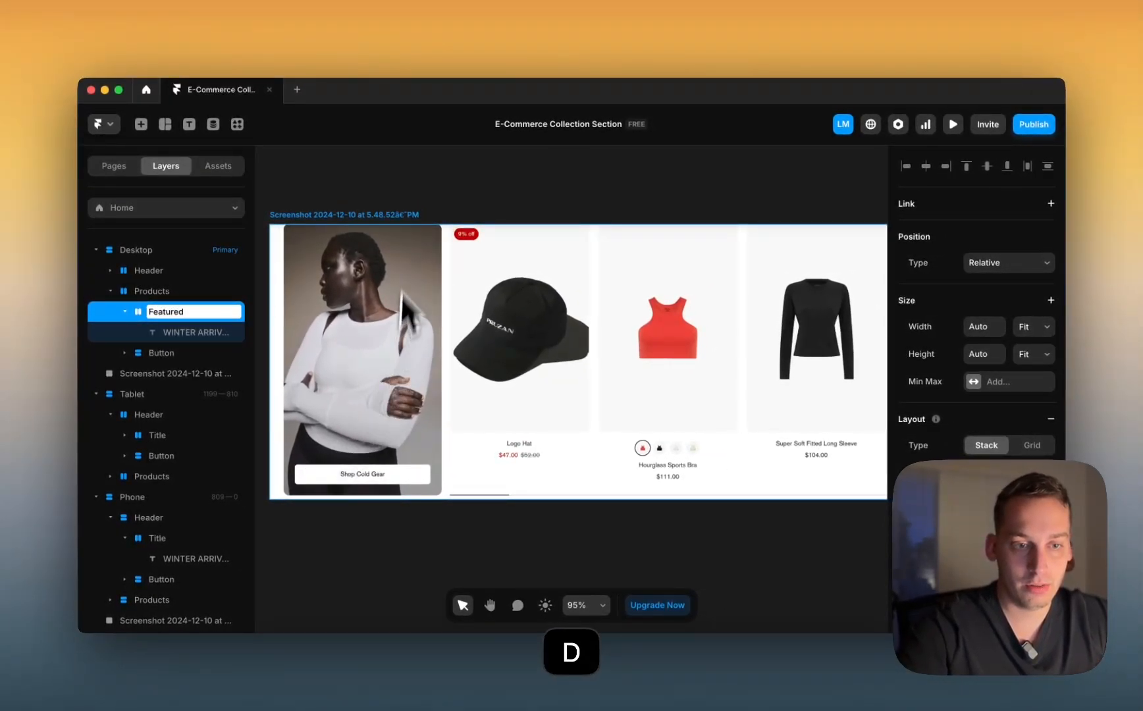
left_click(379, 190)
scroll(375, 184, "down", 3)
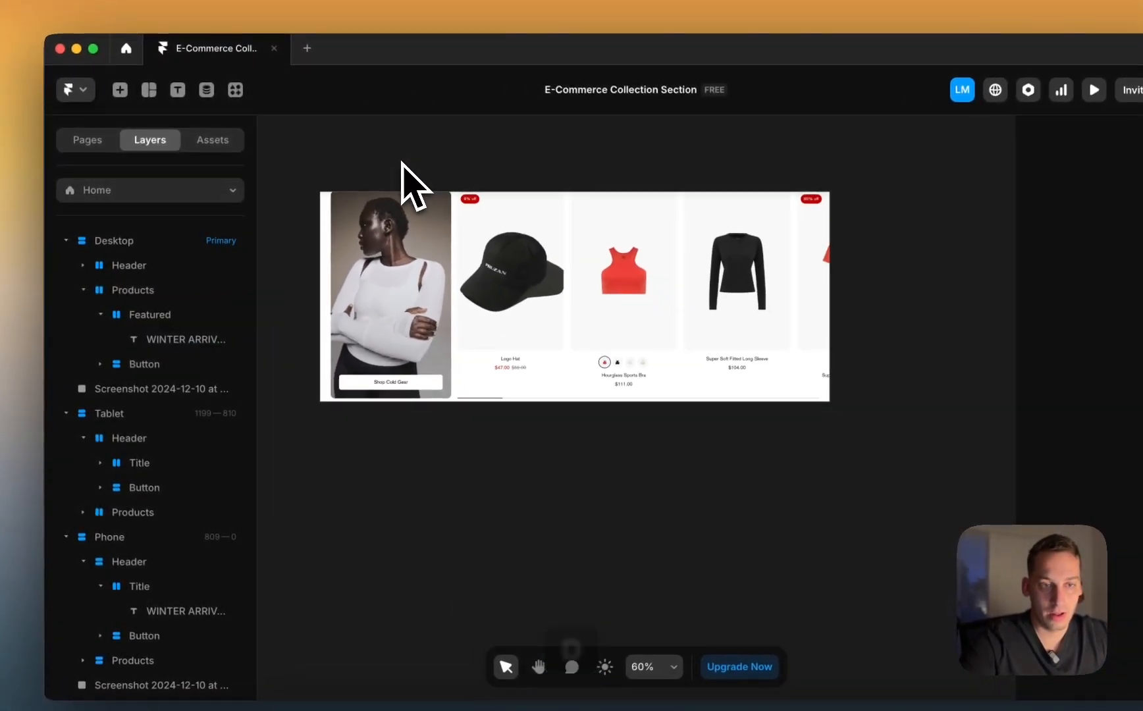
scroll(338, 301, "up", 2)
scroll(359, 304, "down", 3)
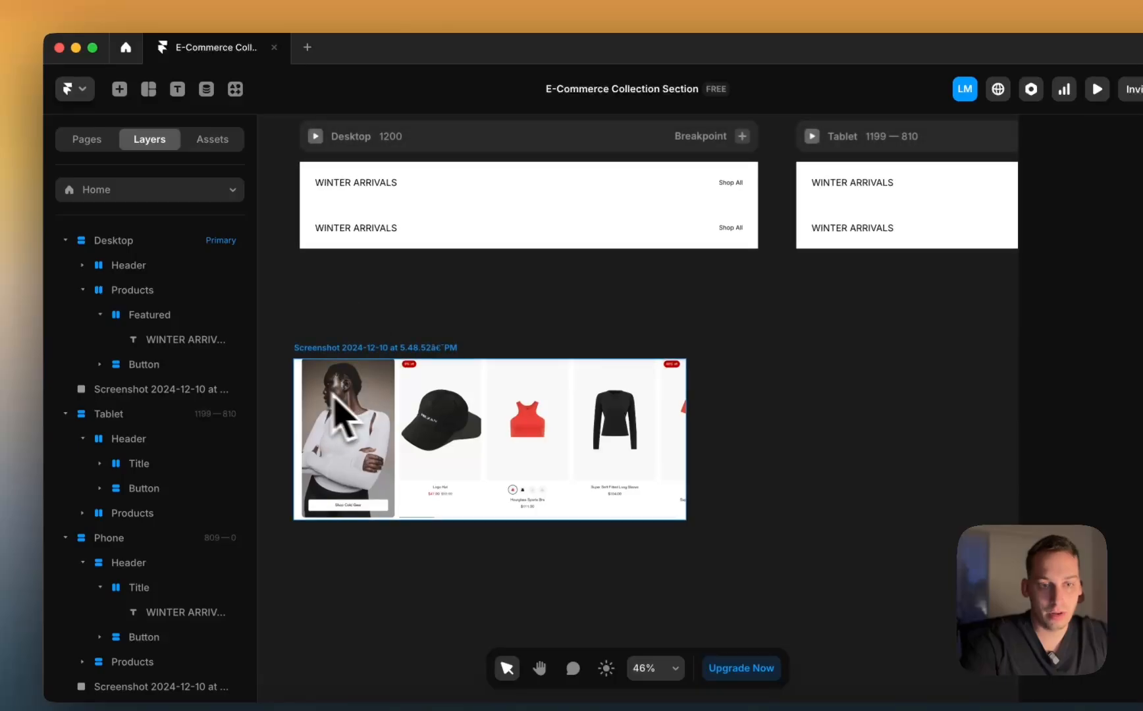
left_click(378, 232)
Step: Draw a tall frame left of the product screenshot and set its fill to Image
left_click(357, 327)
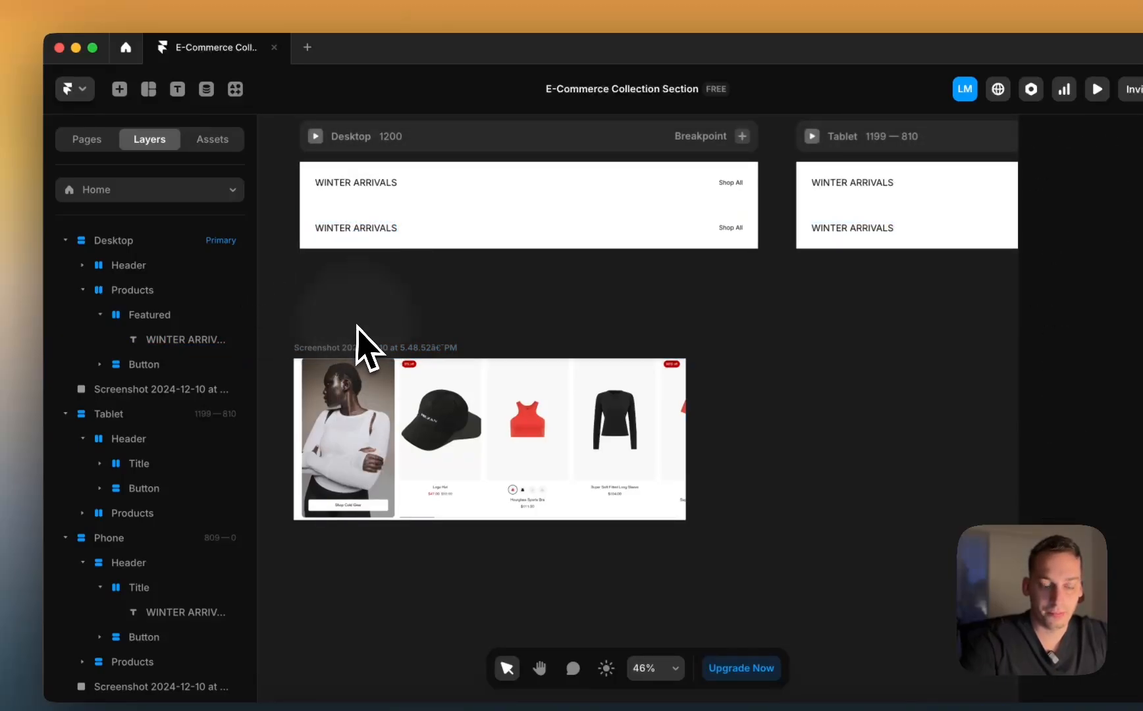
scroll(358, 325, "left", 1)
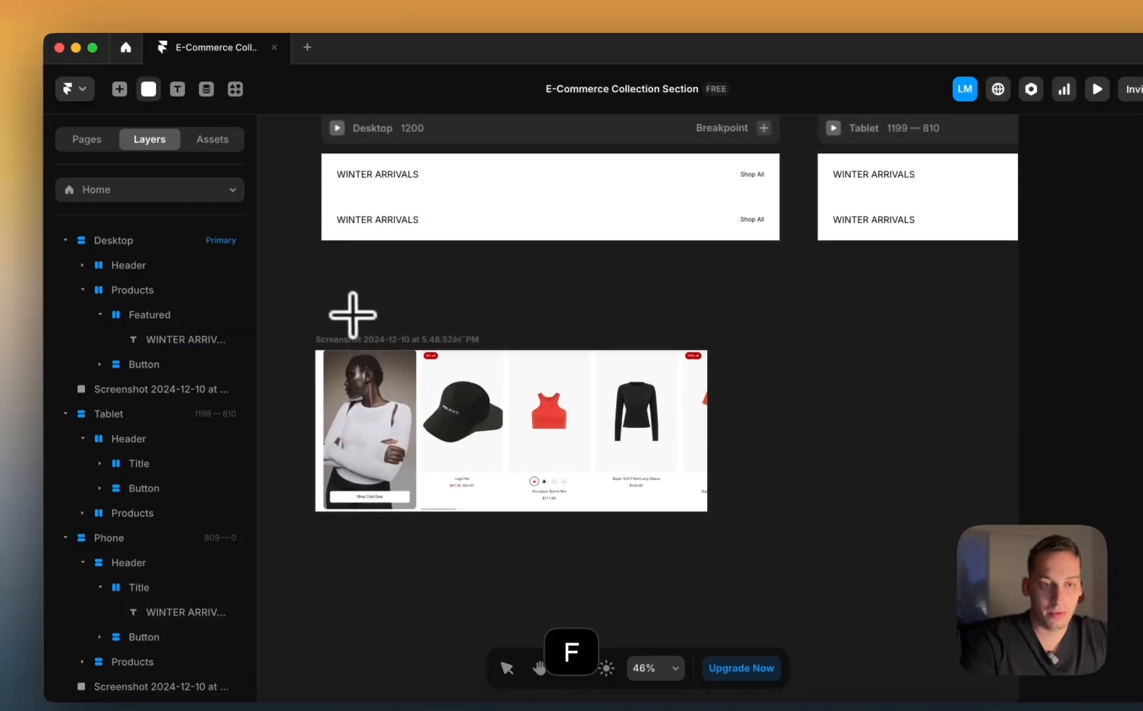
scroll(352, 315, "left", 3)
mouse_move(317, 293)
left_mouse_down()
mouse_move(428, 505)
mouse_move(430, 485)
left_mouse_up()
left_click(449, 487)
left_click(372, 454)
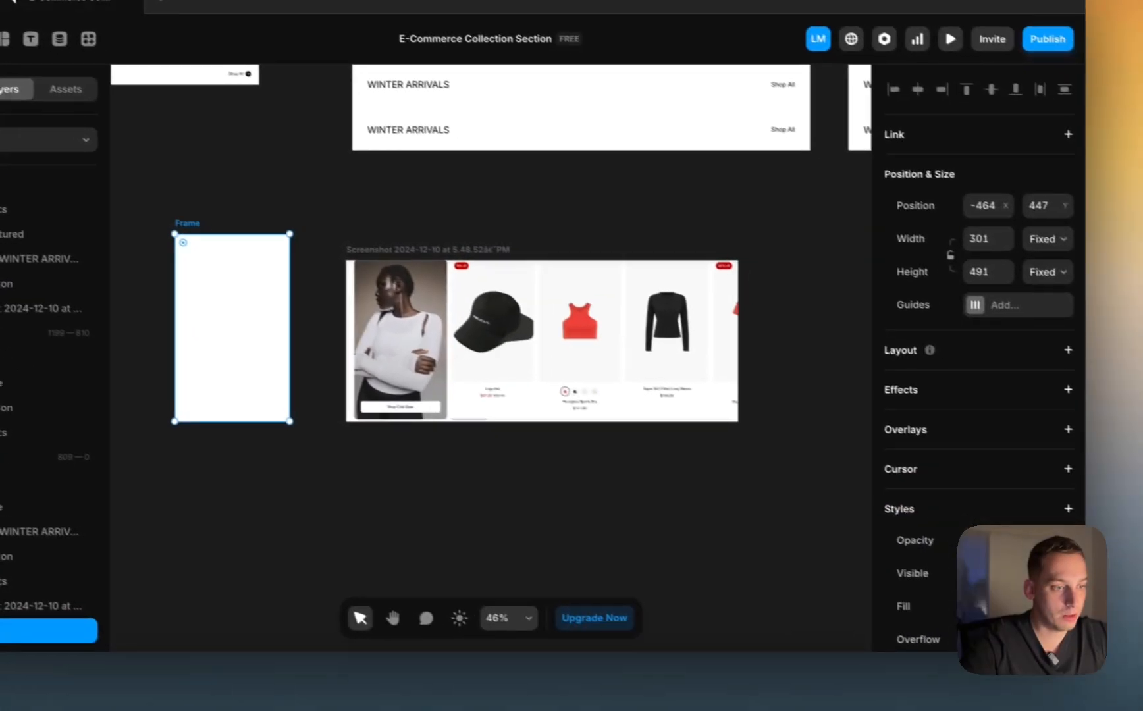
left_click(1111, 653)
left_click(809, 336)
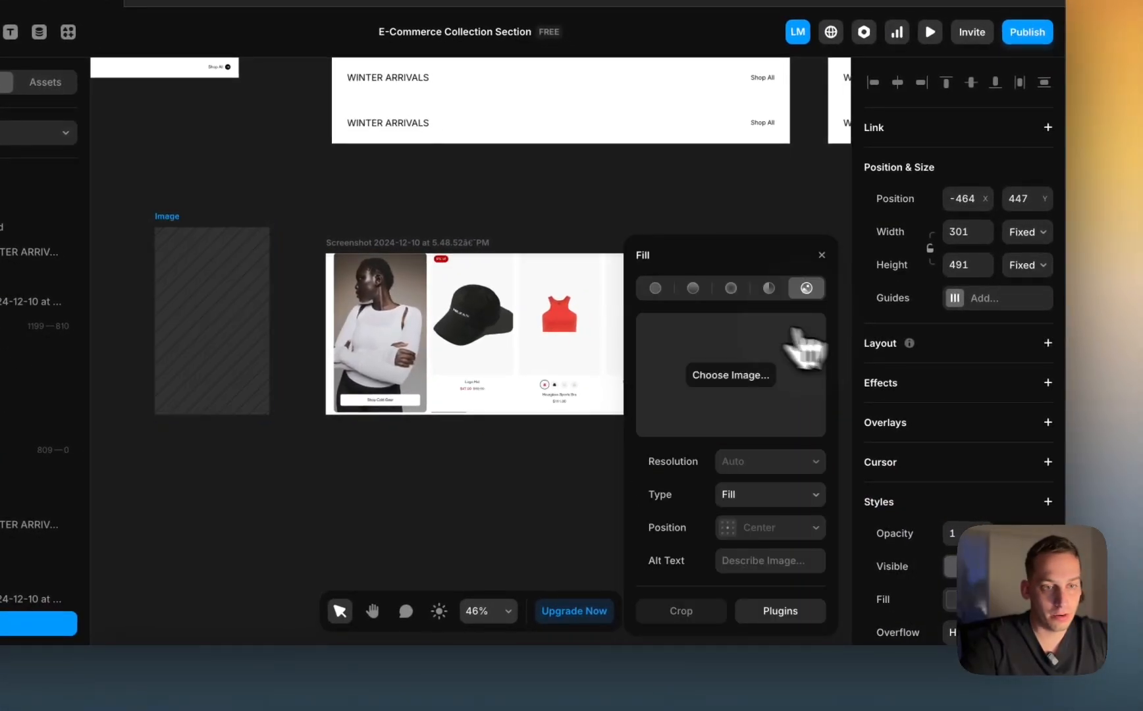
left_click(381, 185)
Step: Drag the Products header's Shop All text out onto the canvas for editing
scroll(376, 183, "up", 2)
scroll(367, 177, "down", 1)
left_click(366, 176, "super")
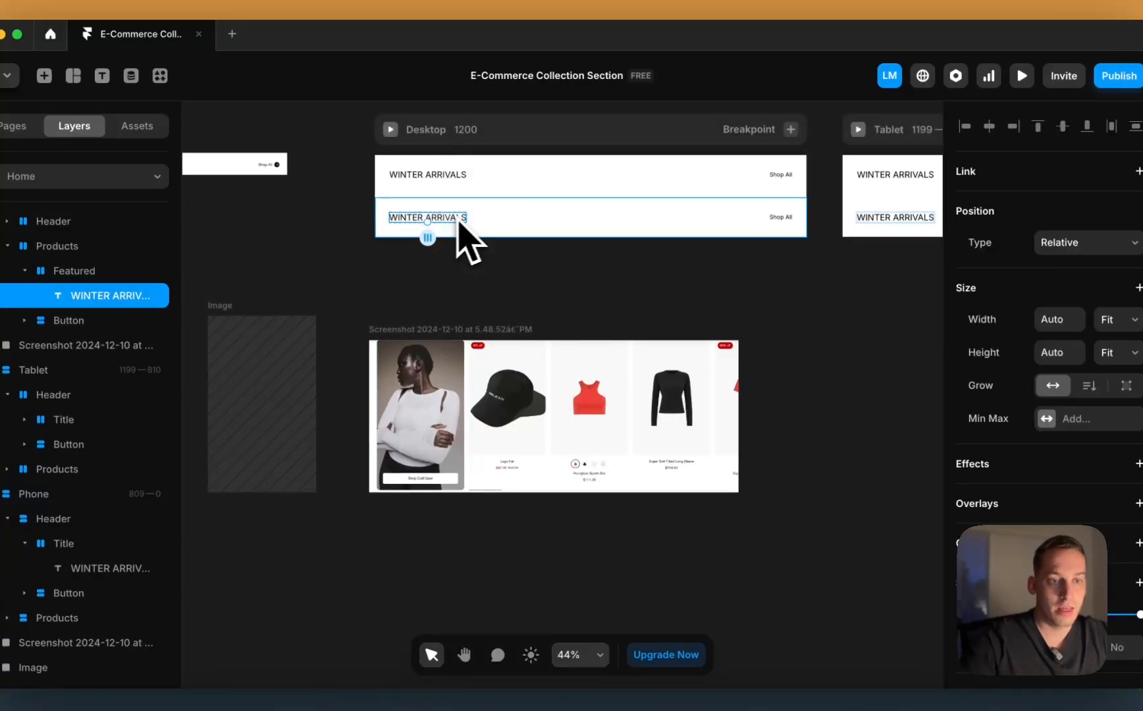
left_click(789, 178, "super")
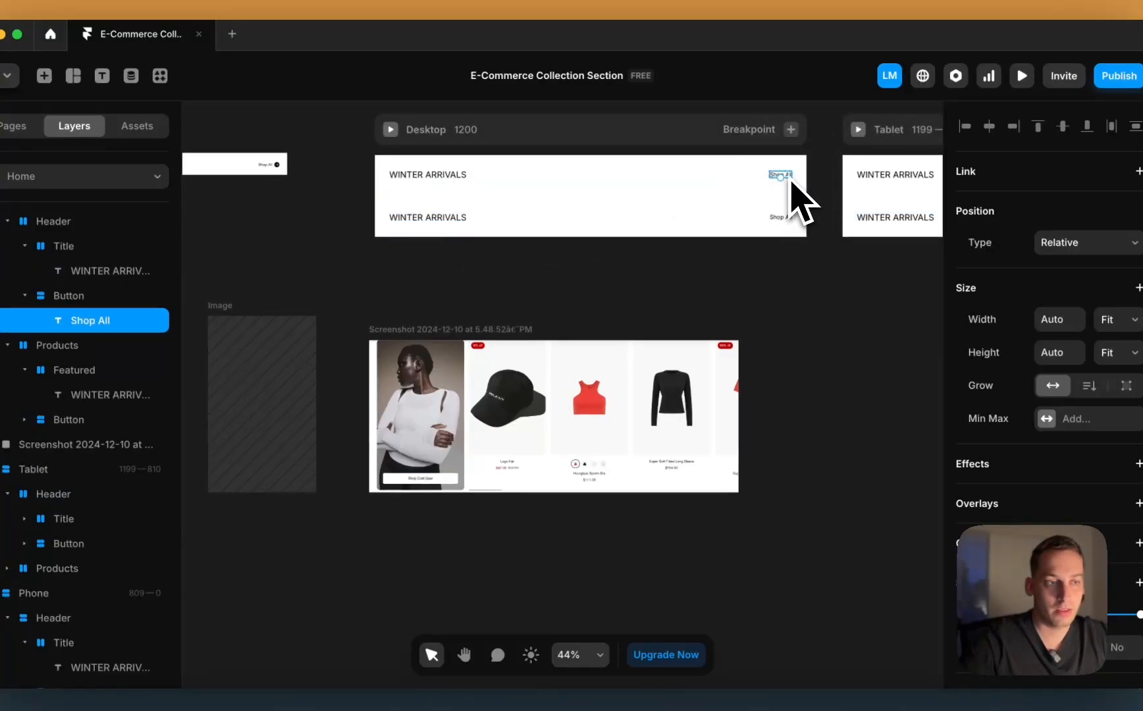
left_click_drag(791, 179, 603, 282)
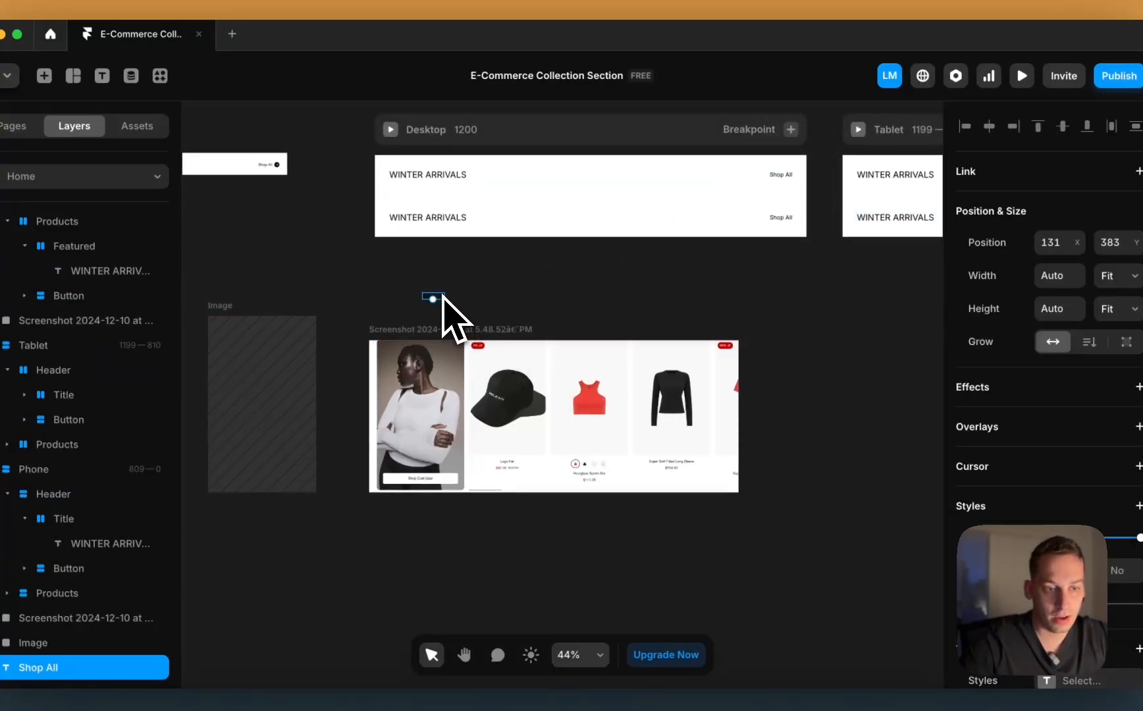
scroll(433, 487, "up", 5)
scroll(434, 500, "up", 5)
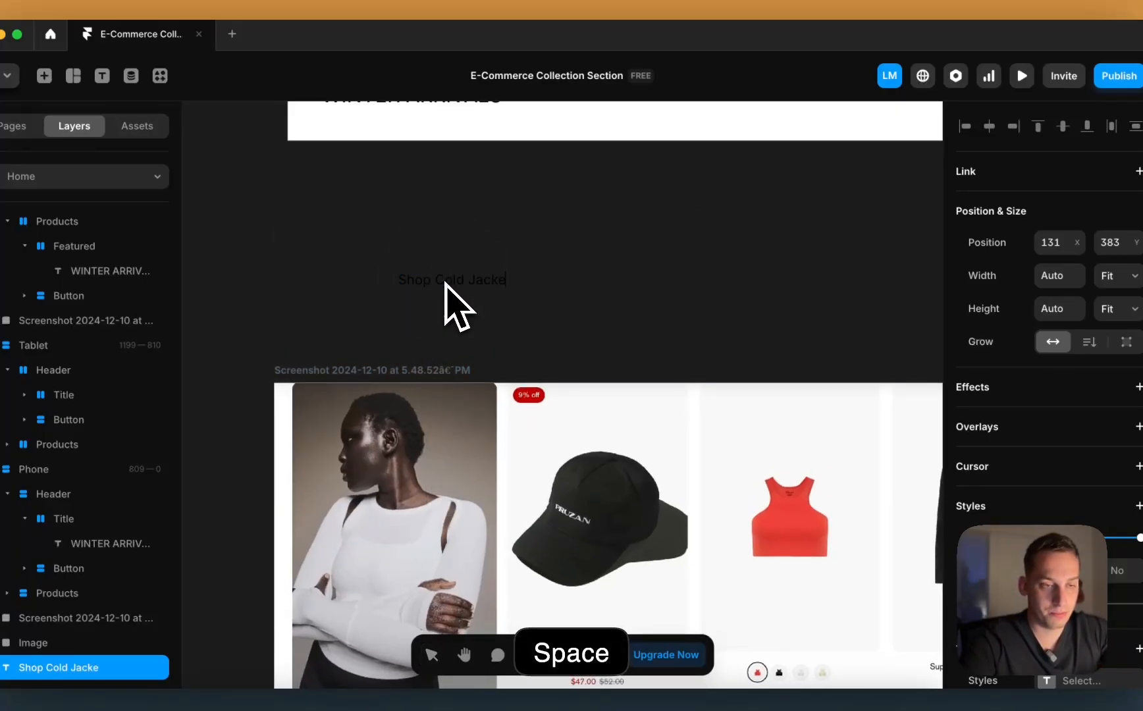
Step: Finish the Shop Cold Jackets text and move it down below the screenshot
left_click(584, 292)
scroll(586, 292, "down", 3)
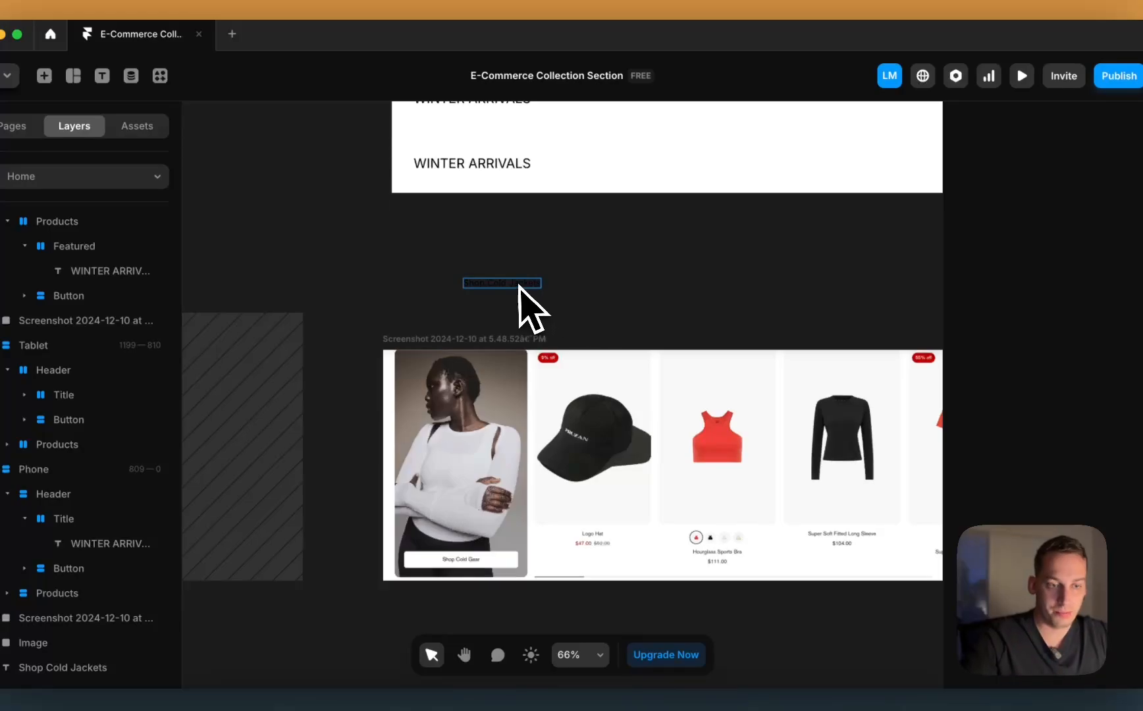
left_click_drag(520, 285, 363, 623)
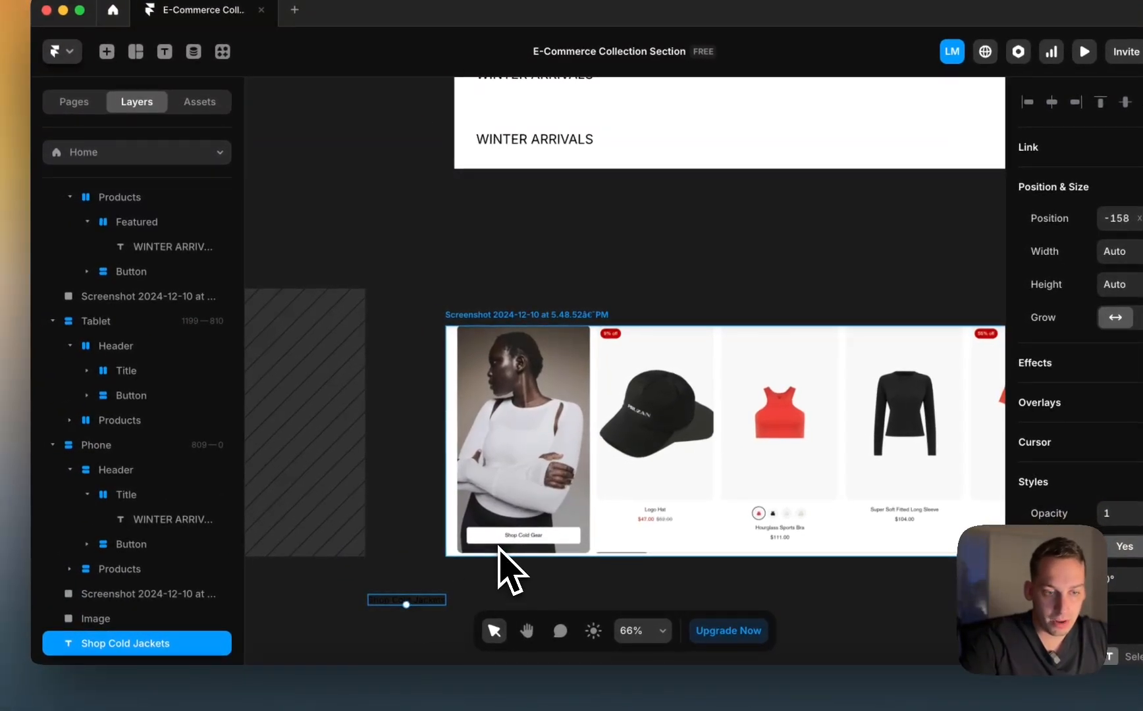
scroll(512, 572, "up", 5)
right_click(472, 526)
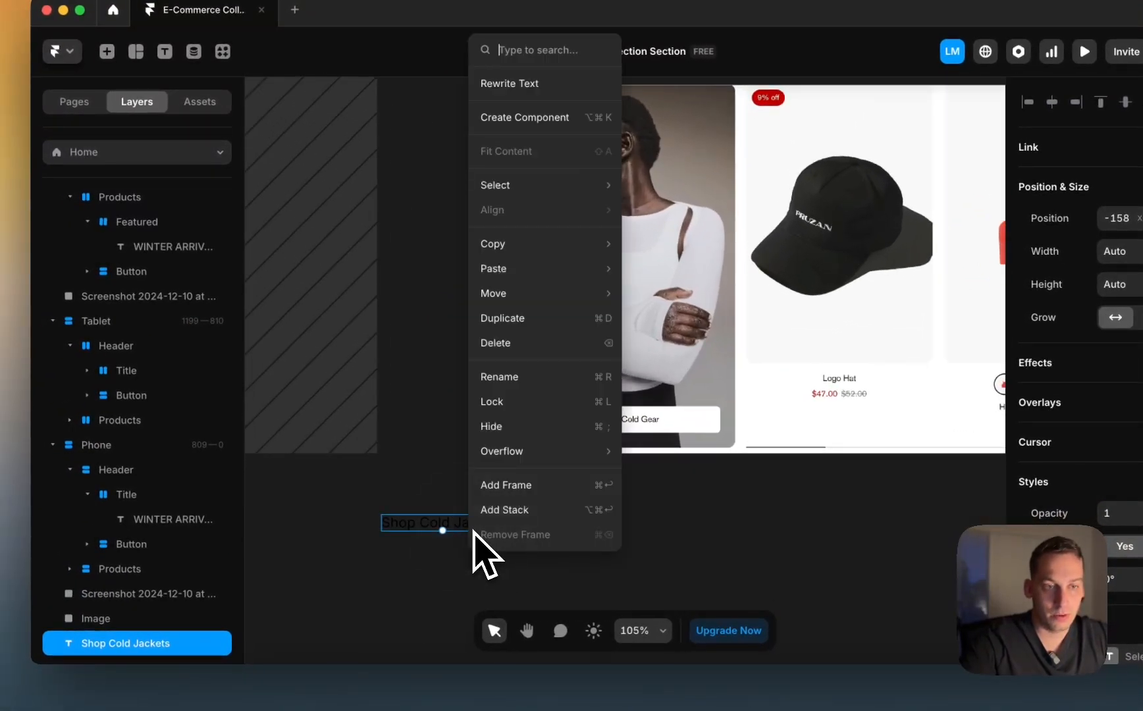
left_click(507, 120)
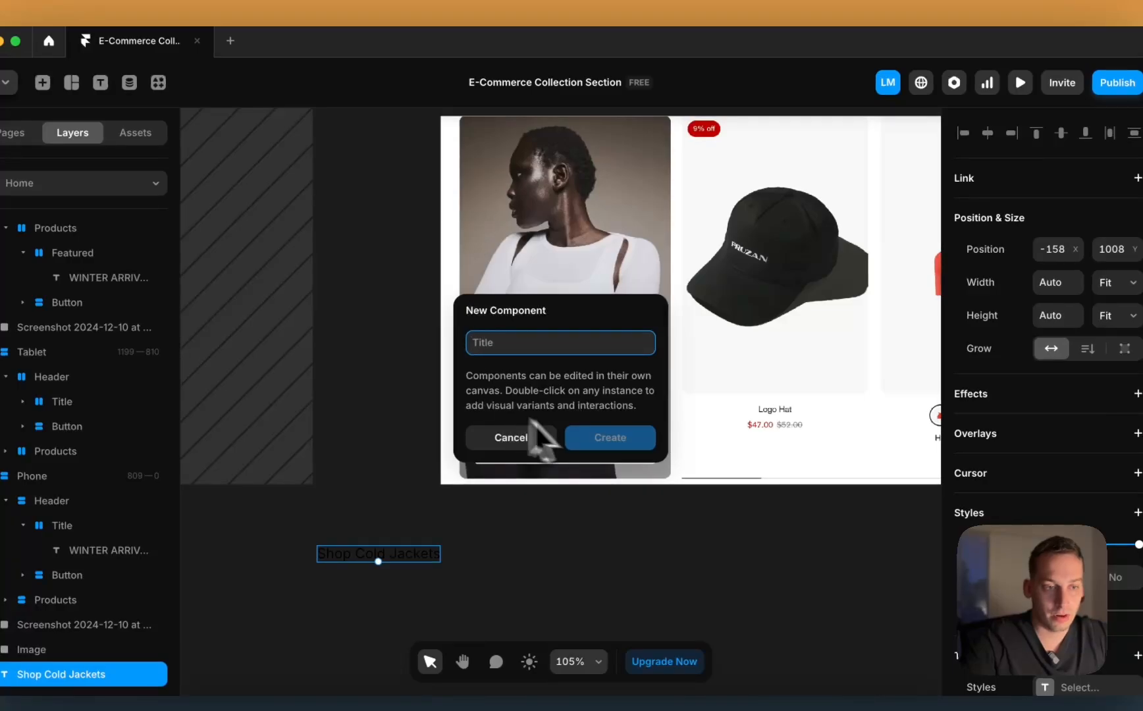
left_click(553, 436)
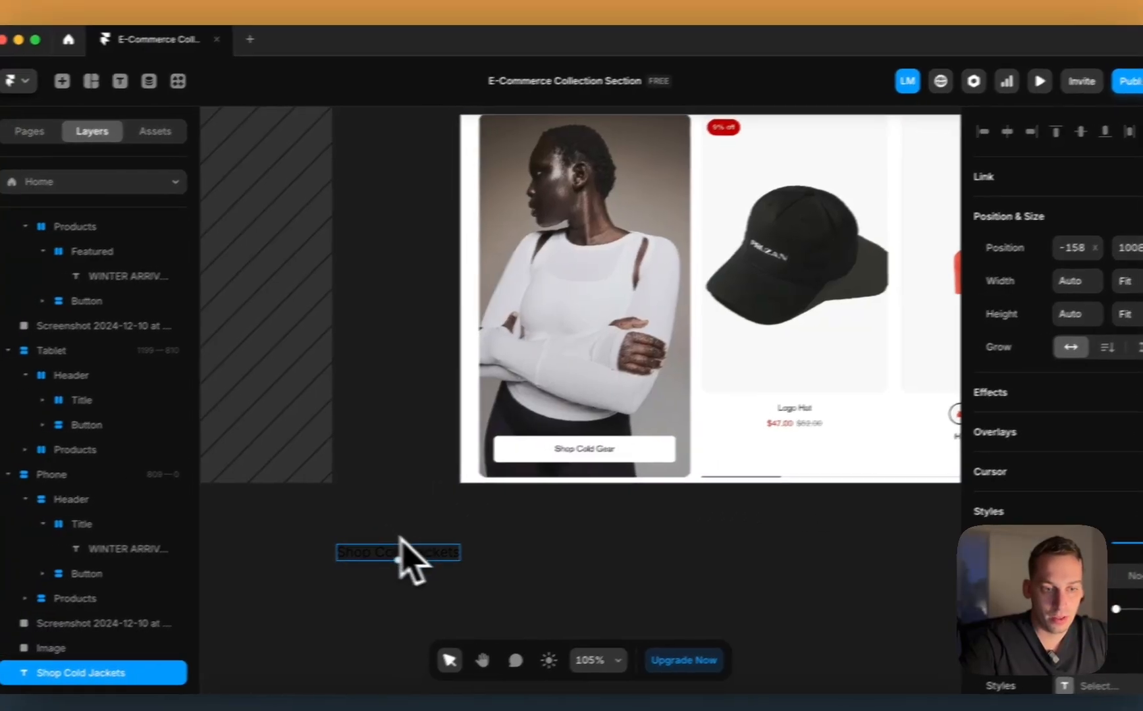
Step: Wrap the text in a Fit Content stack with 10 px top and bottom padding
right_click(388, 554)
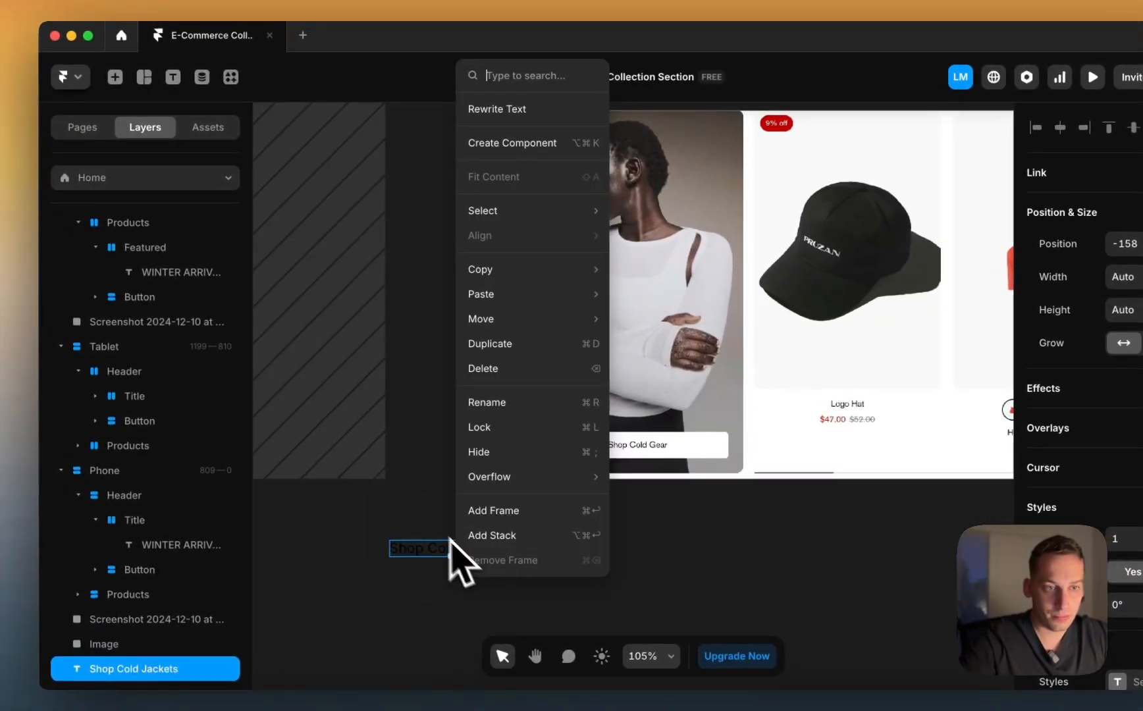
left_click(487, 534)
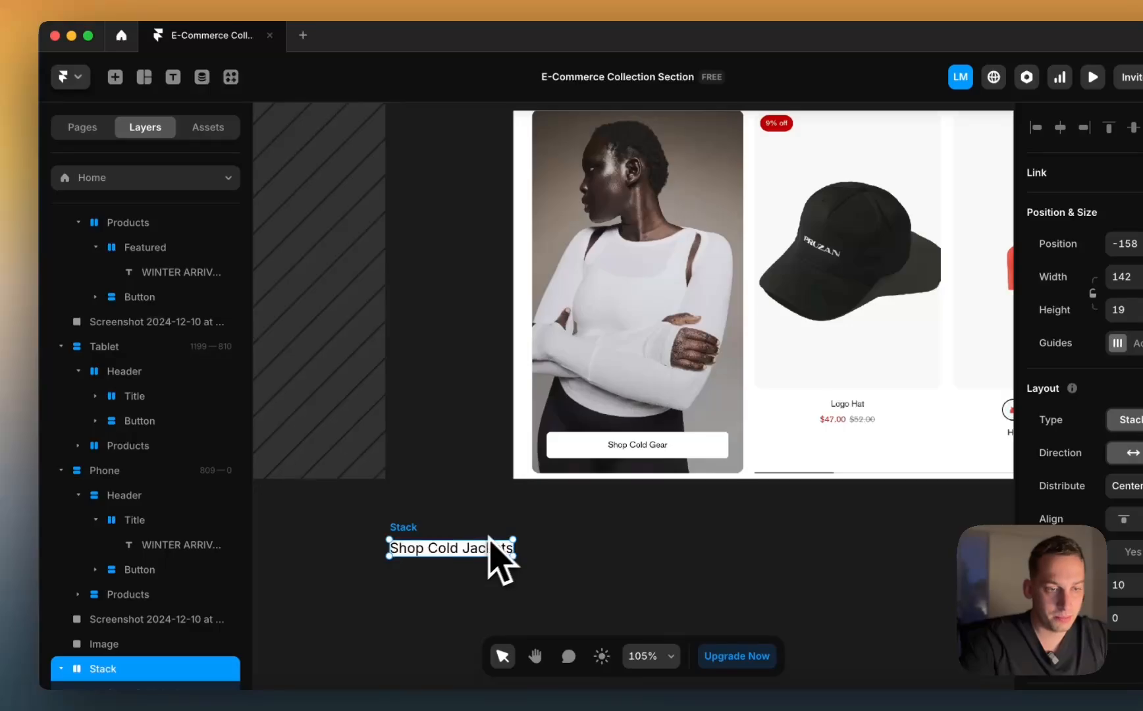
right_click(399, 530)
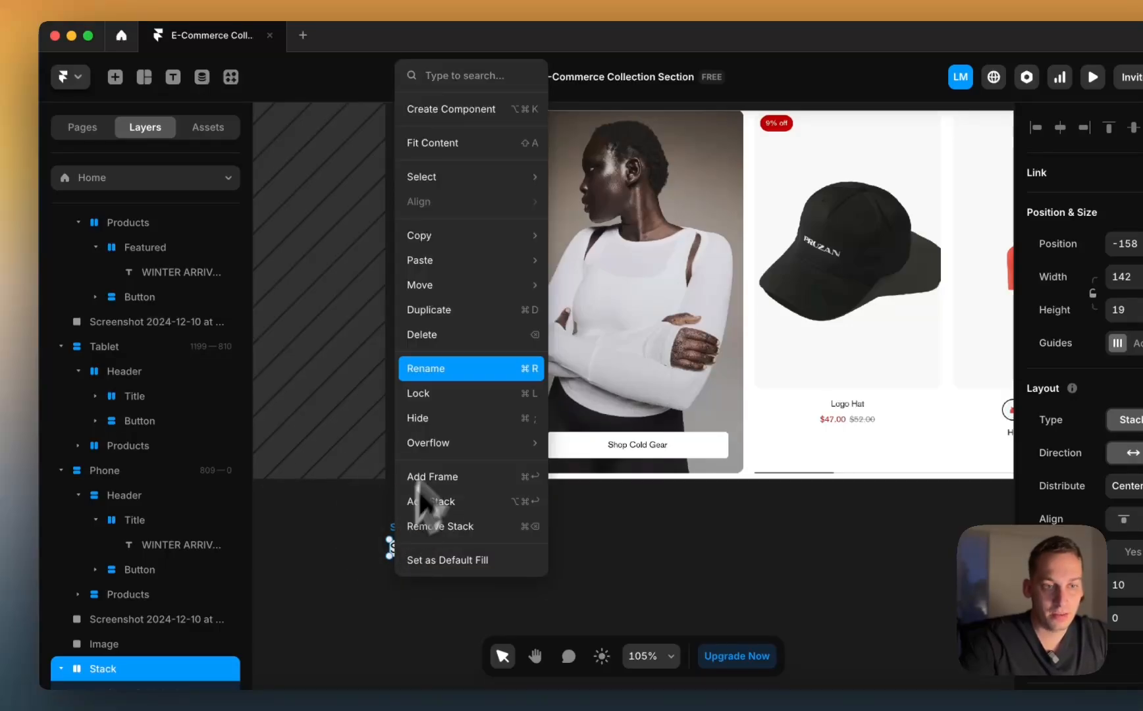
left_click(460, 144)
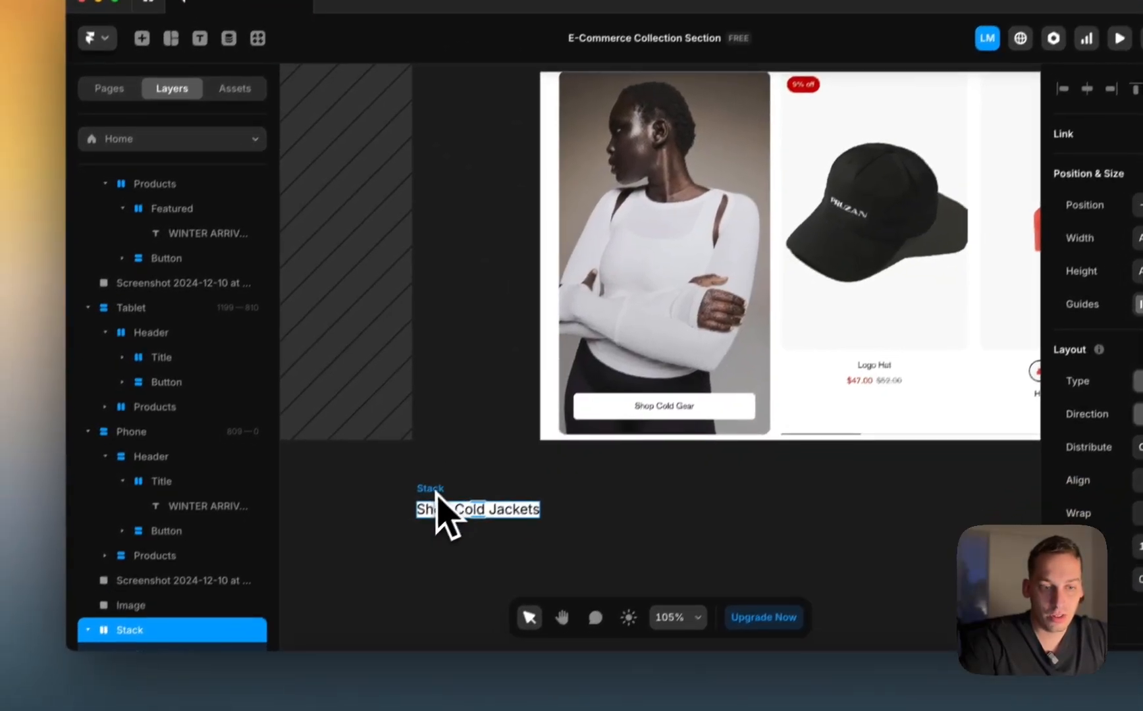
scroll(173, 545, "down", 1)
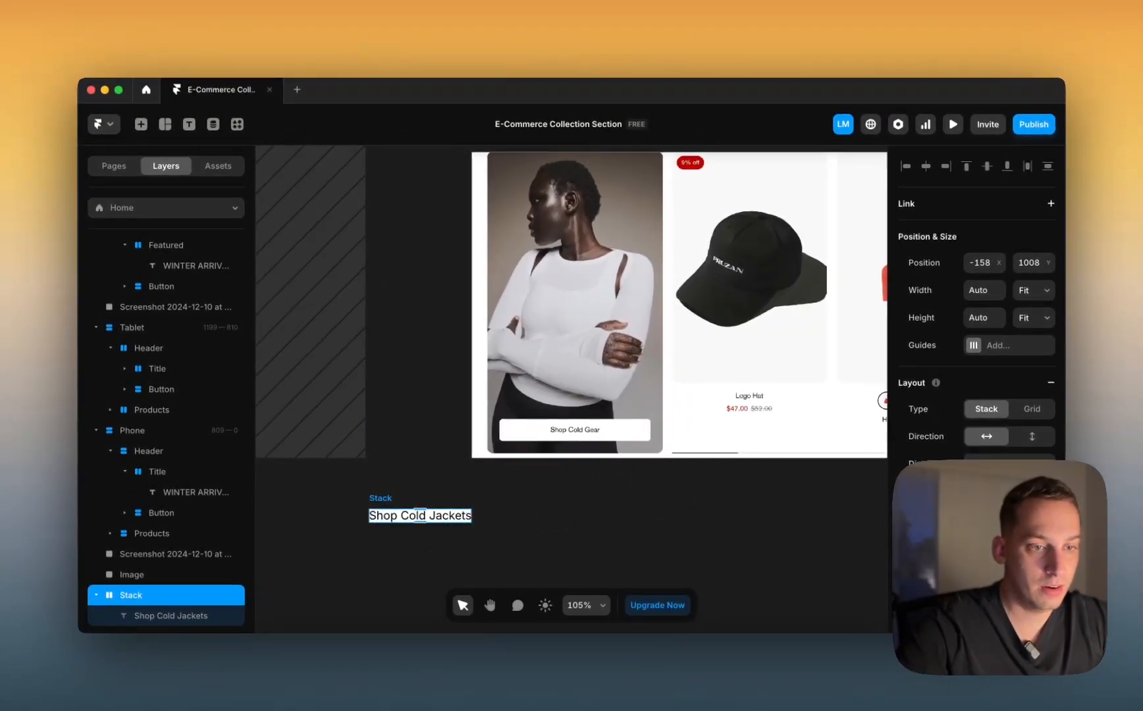
scroll(976, 303, "down", 5)
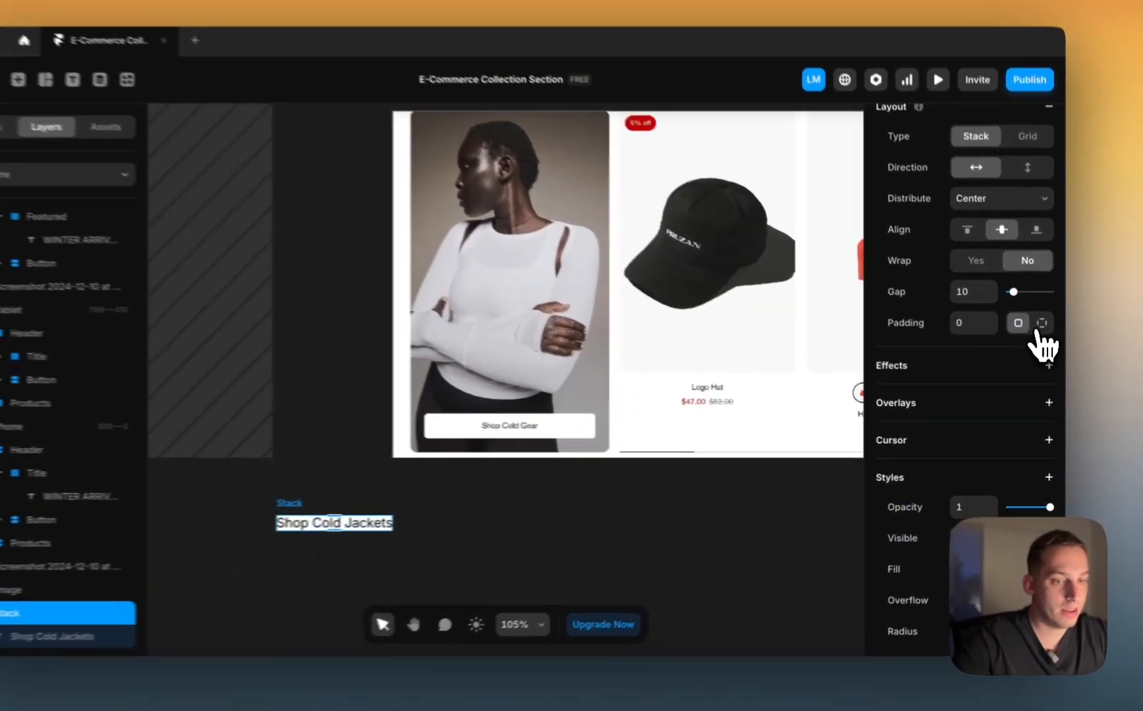
left_click(1045, 339)
left_click(974, 366)
key("shift+Up")
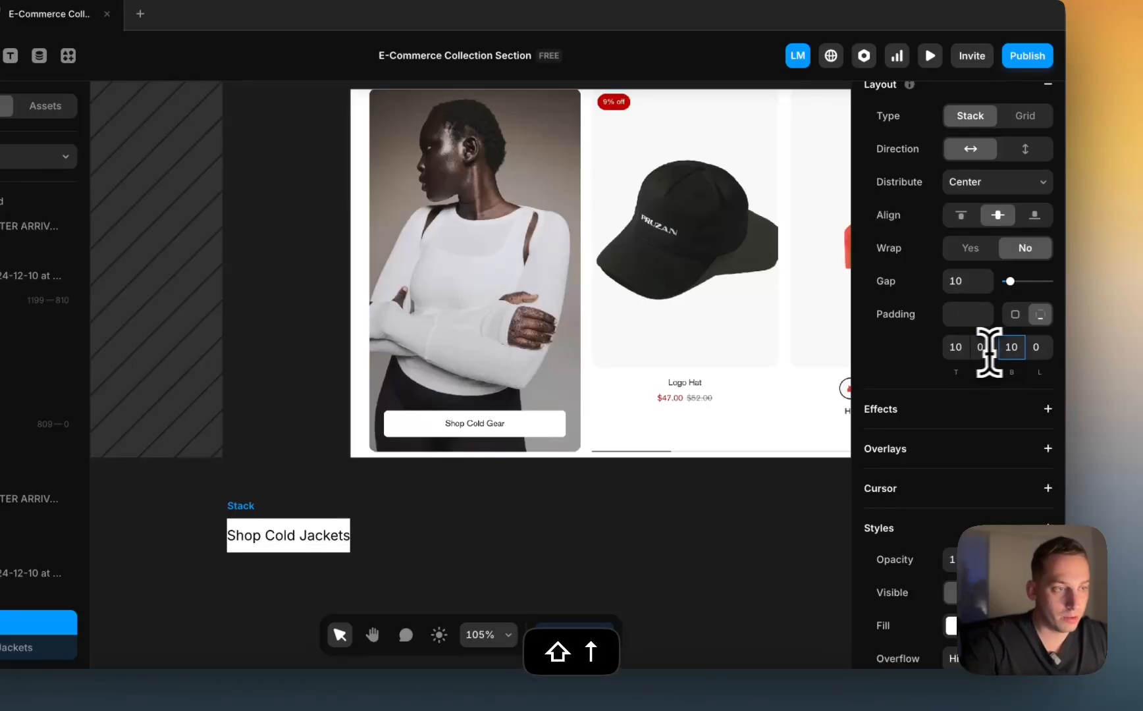
scroll(355, 557, "down", 3)
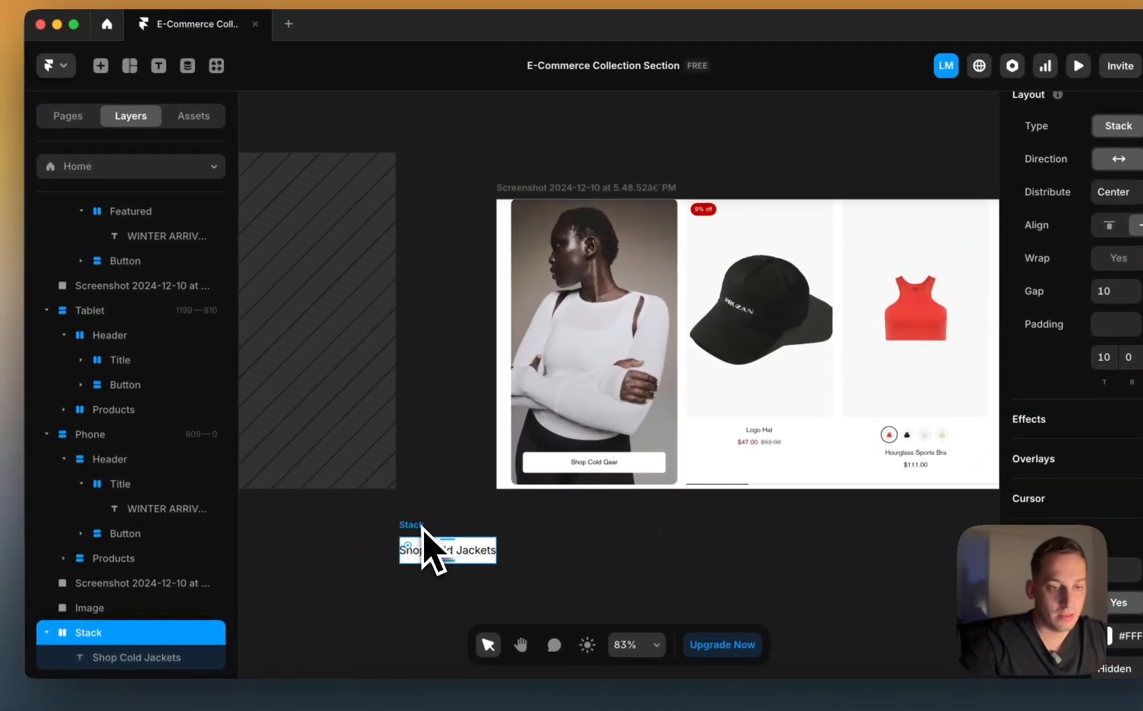
scroll(420, 529, "down", 2)
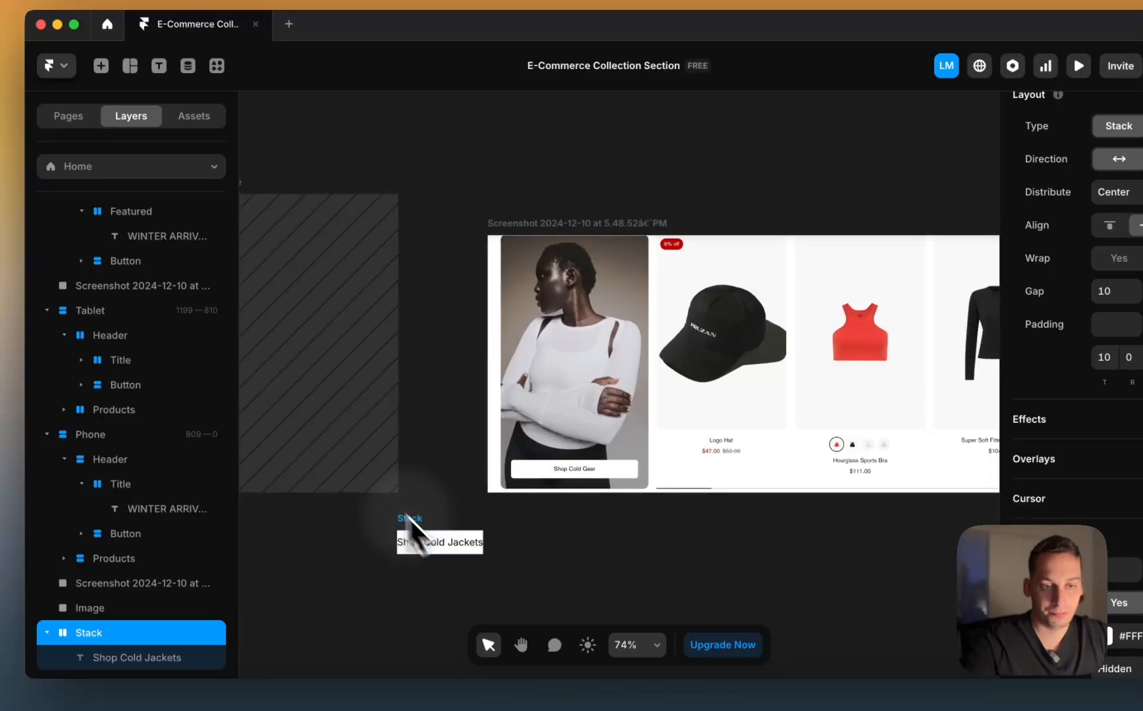
scroll(283, 421, "left", 5)
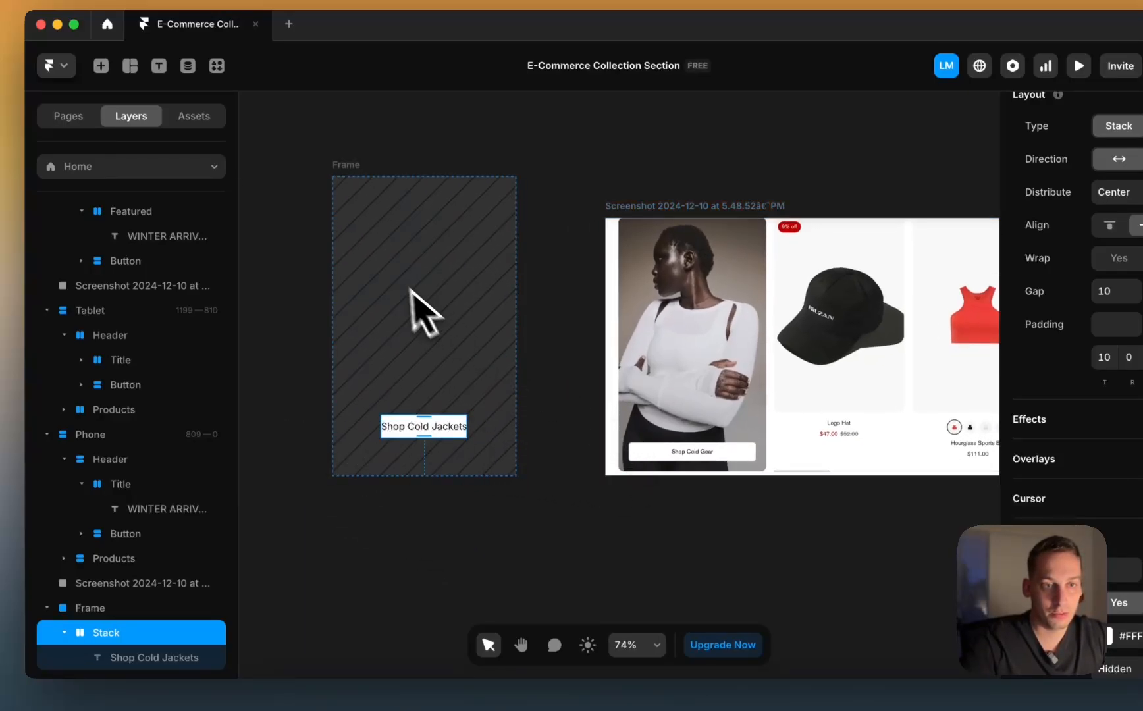
Step: Give the hatched frame a vertical stack distributed to End with 20 padding
left_click(353, 179)
scroll(1113, 445, "down", 3)
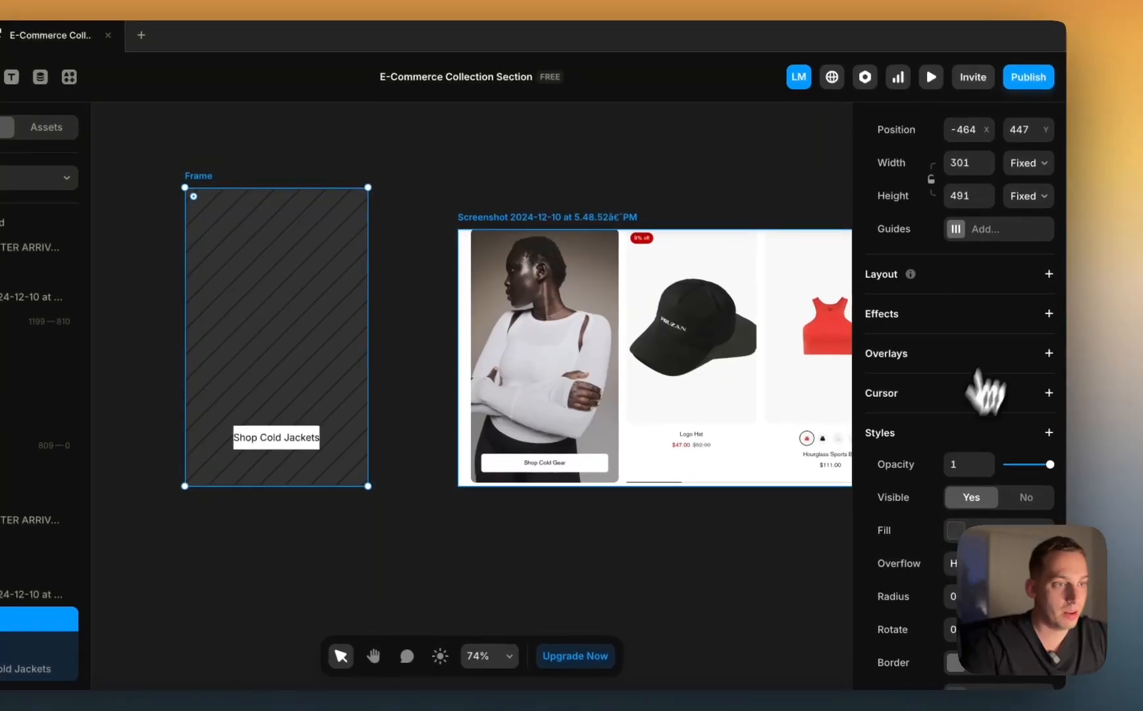
left_click(1048, 273)
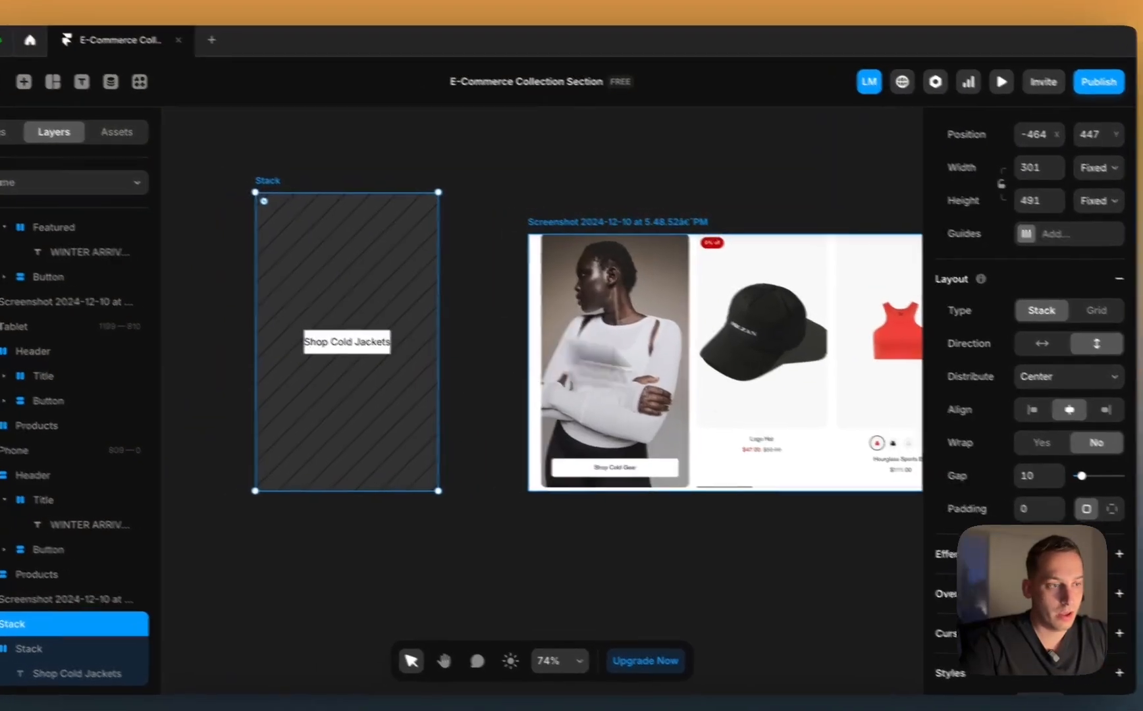
left_click(1069, 382)
left_click(1061, 393)
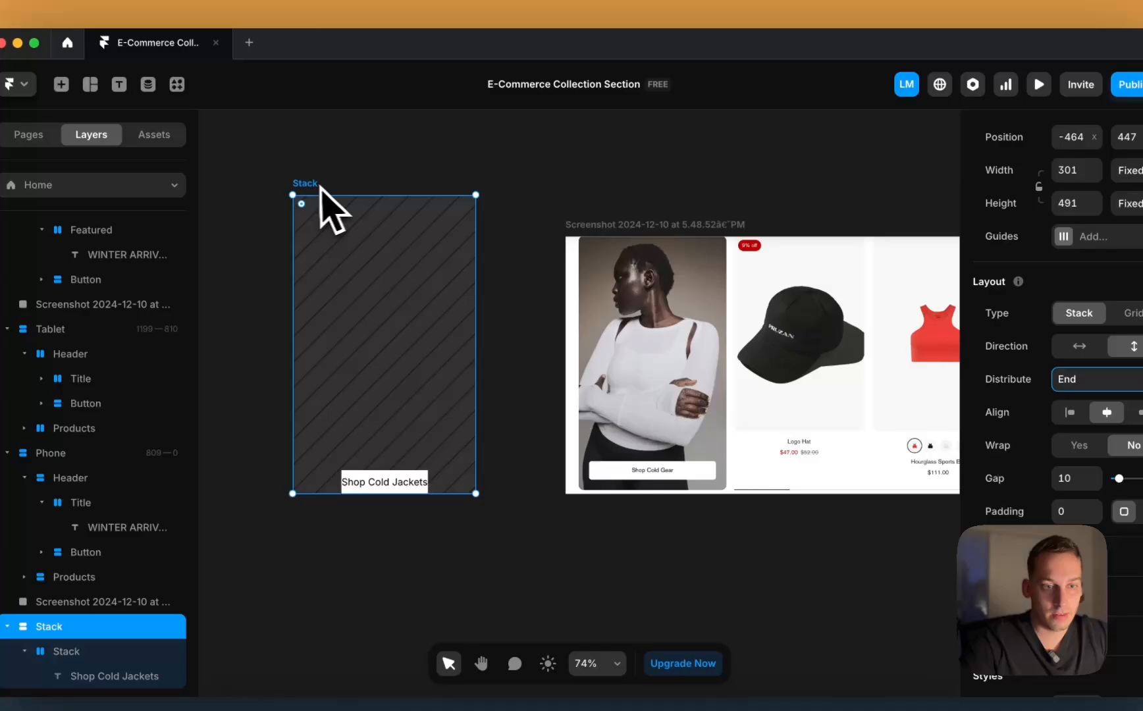
left_click(197, 162)
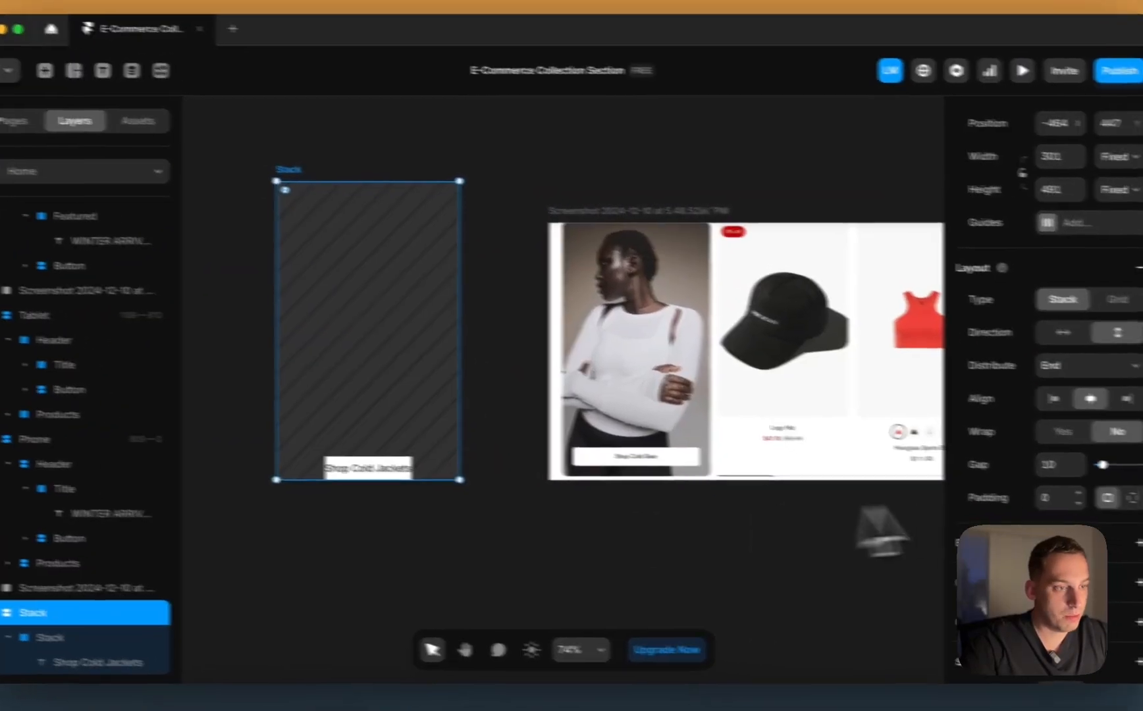
left_click(1078, 512)
key("shift+Up")
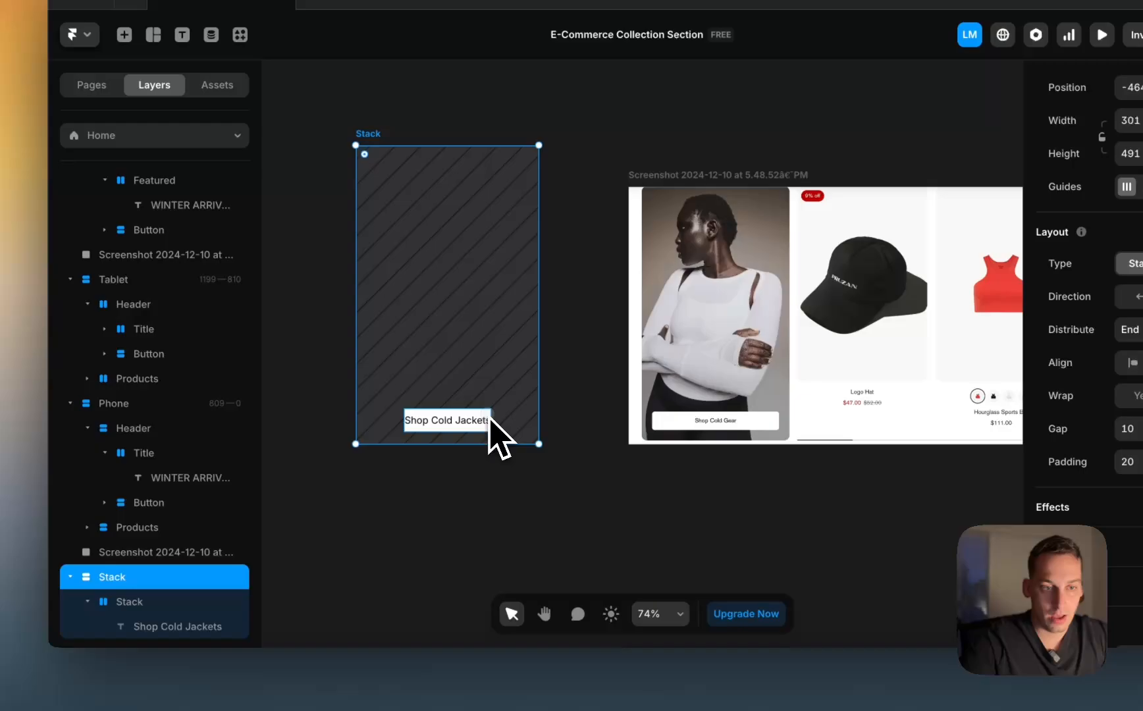
Step: Round the corners of the Shop Cold Jackets button stack
left_click(312, 447)
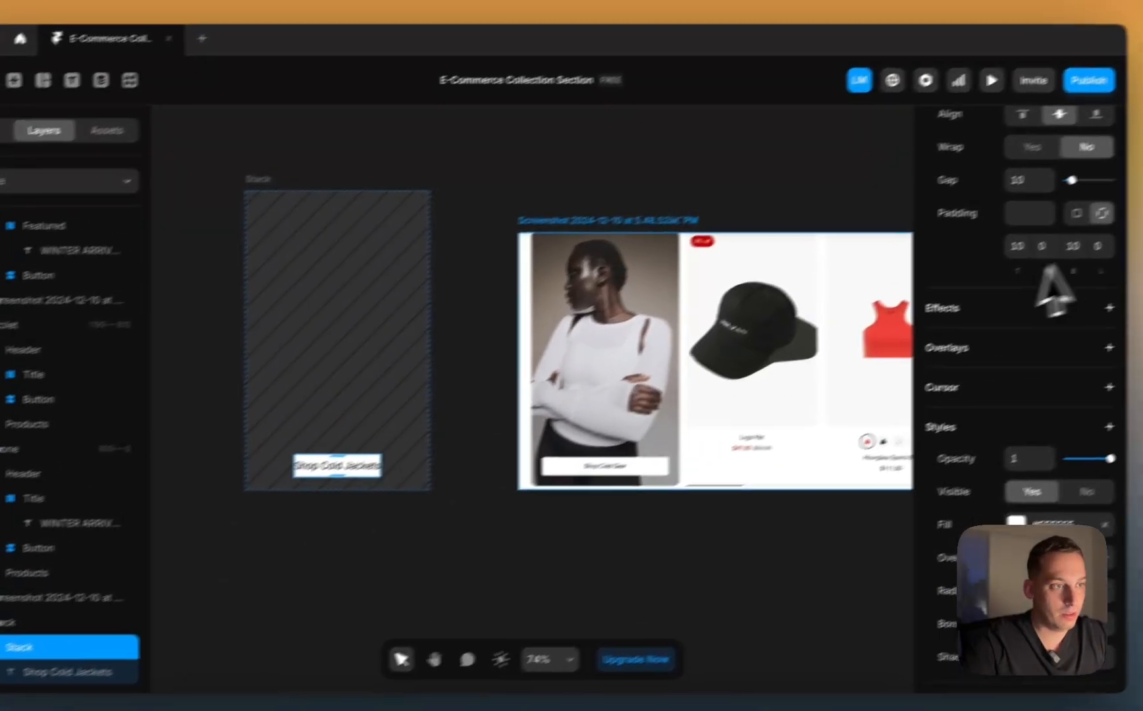
scroll(1053, 289, "up", 5)
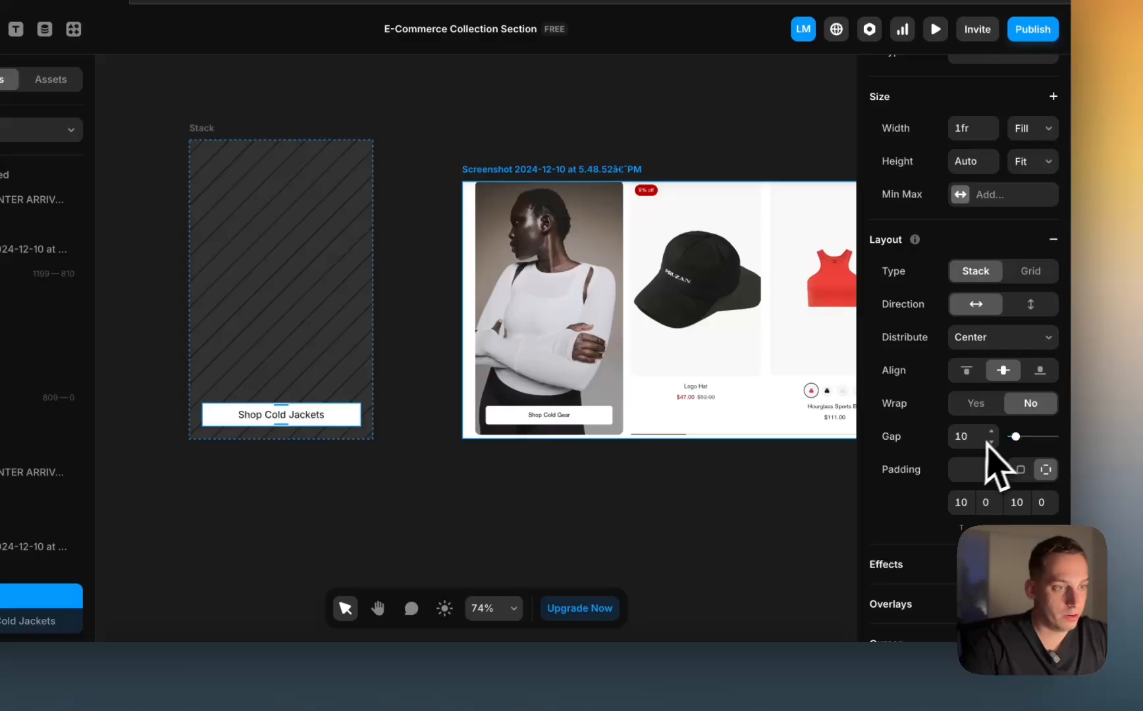
scroll(1025, 441, "down", 8)
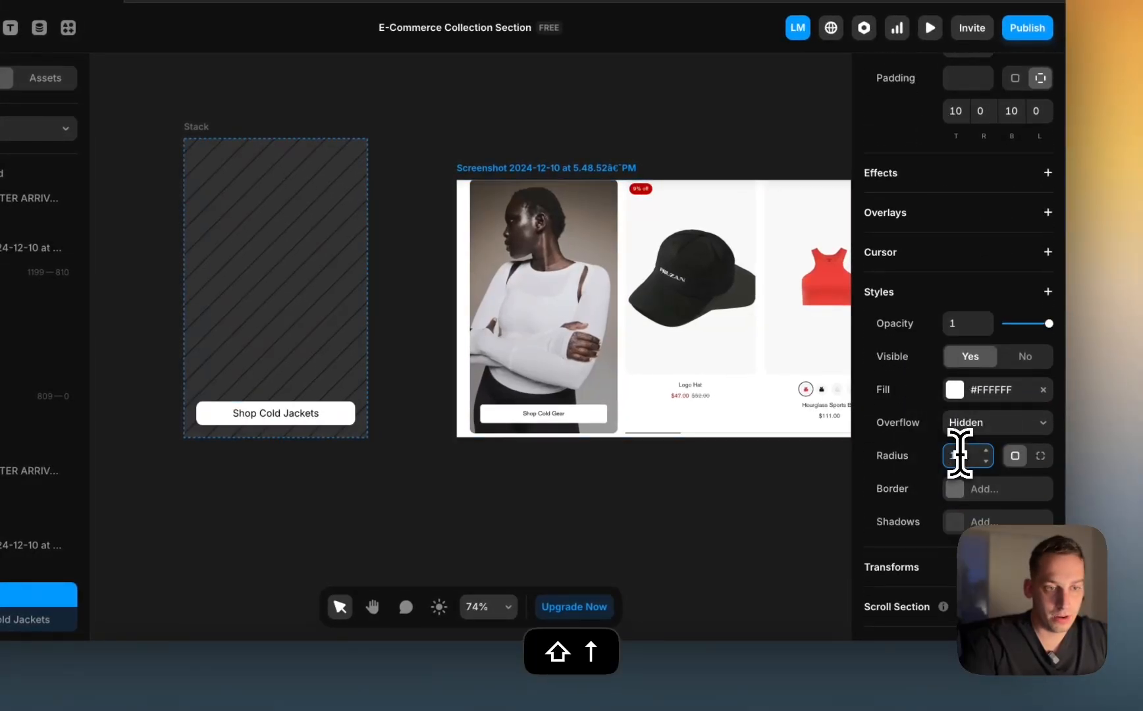
left_click(441, 539)
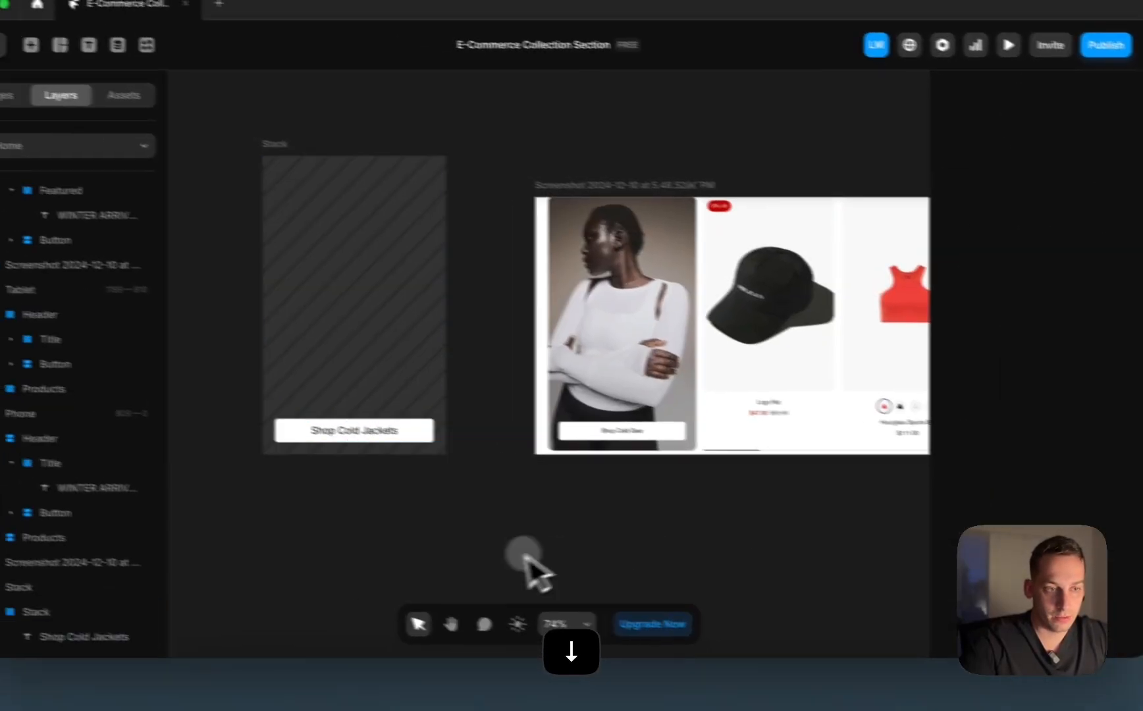
scroll(398, 545, "down", 3)
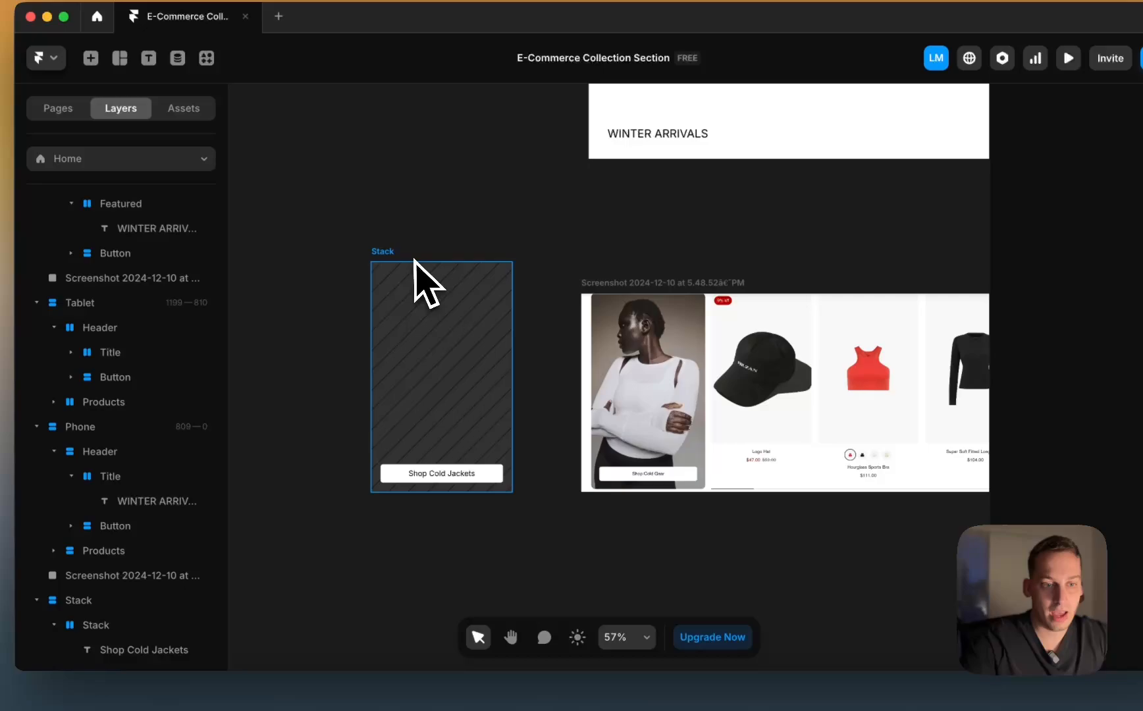
Step: Delete the duplicate WINTER ARRIVALS text and drop the Shop Cold Jackets card into Featured
scroll(414, 259, "down", 4)
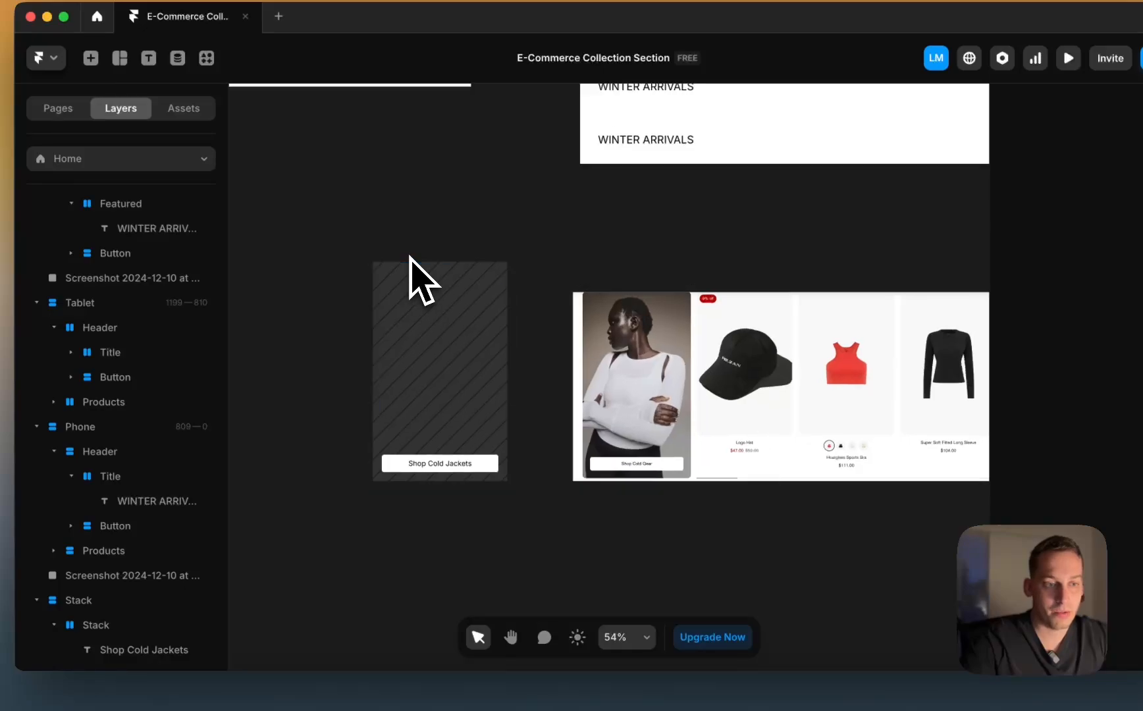
left_click_drag(395, 258, 487, 223)
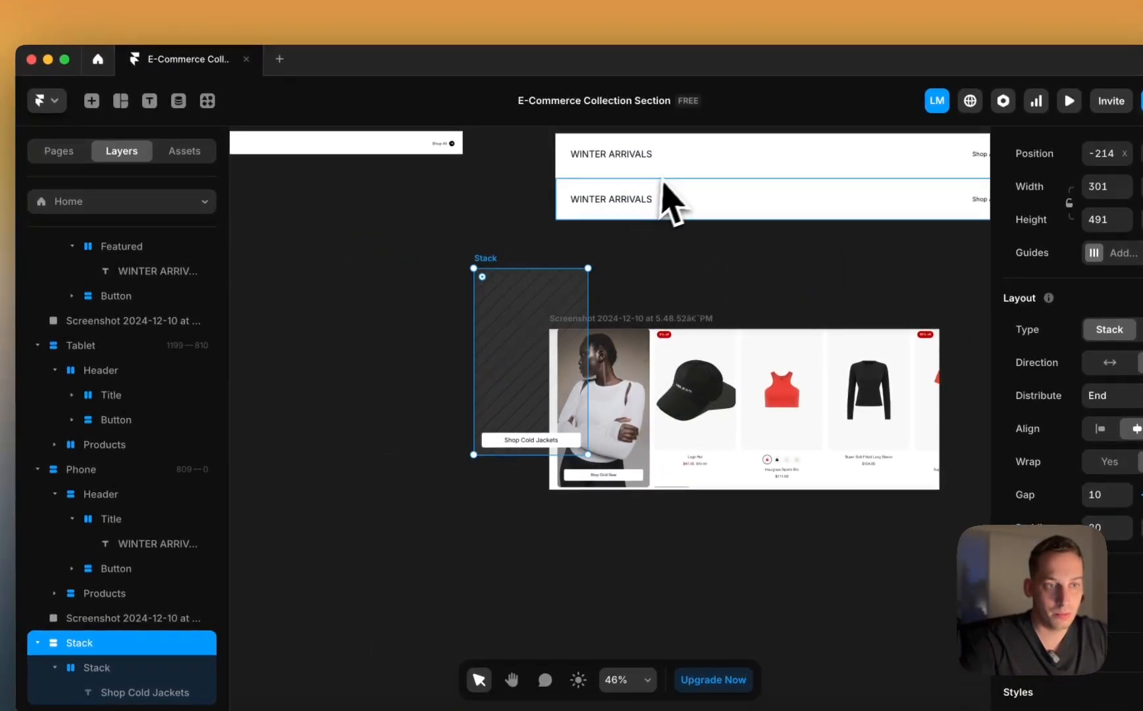
left_click(629, 200)
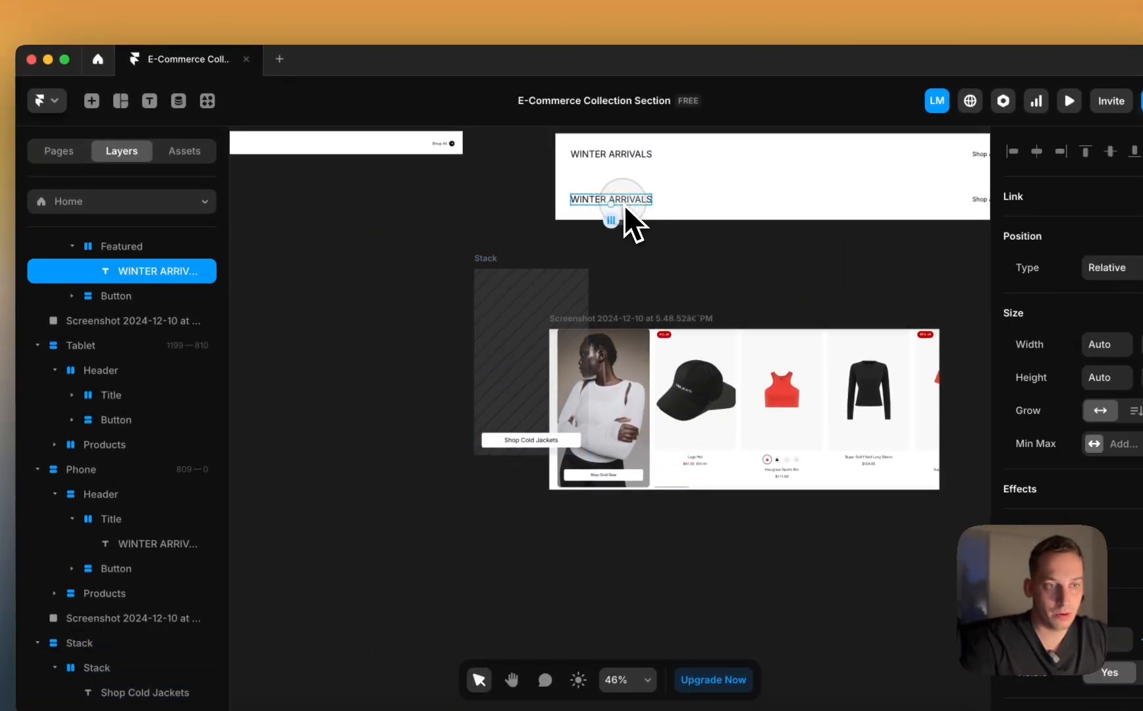
key("BackSpace")
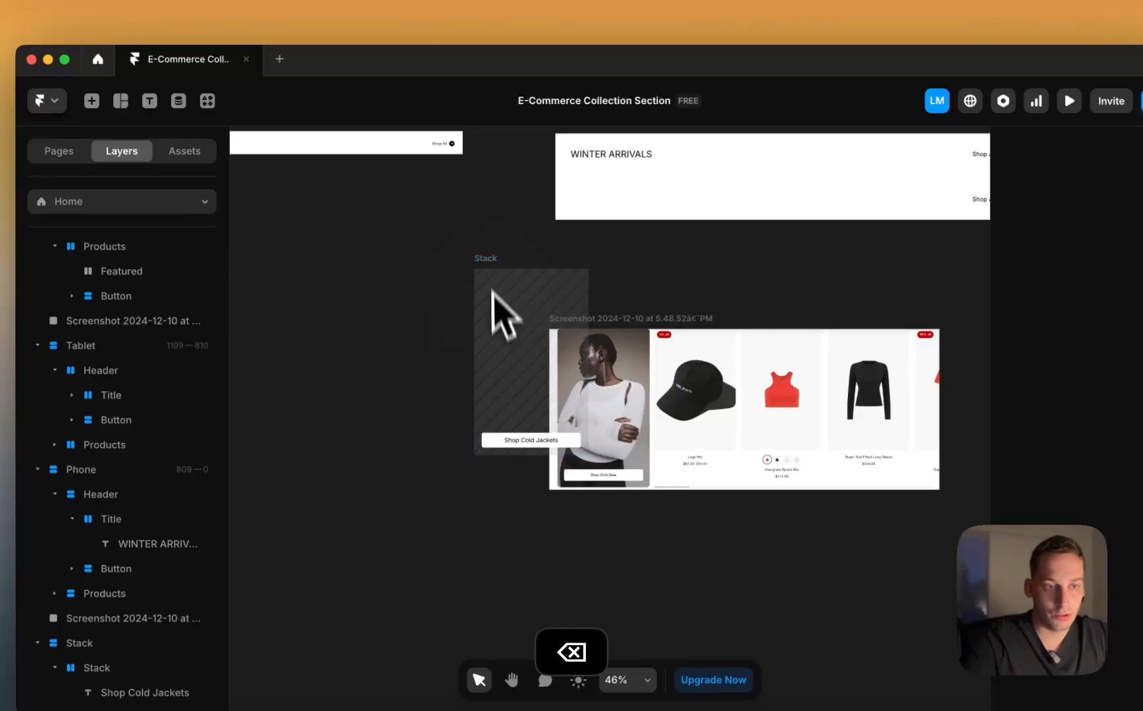
left_click_drag(491, 289, 616, 200)
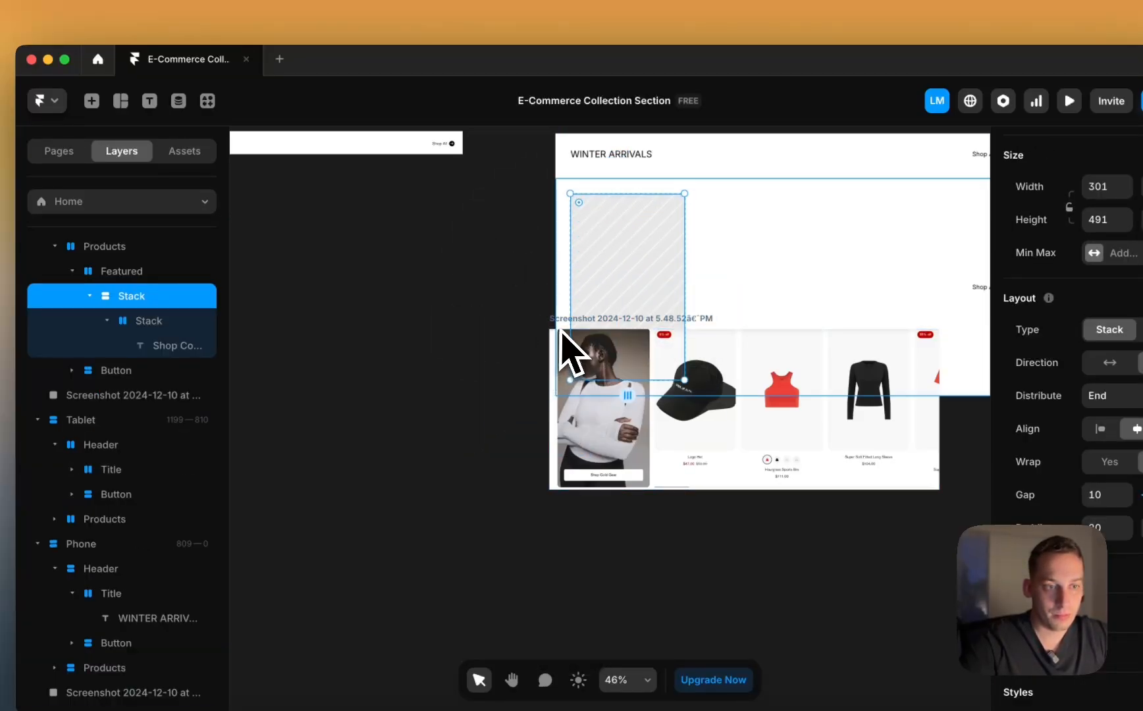
Step: Move the reference screenshot below the Desktop frame
left_click(512, 318)
left_click_drag(551, 322, 560, 472)
scroll(564, 470, "right", 5)
scroll(566, 483, "left", 2)
scroll(566, 483, "up", 1)
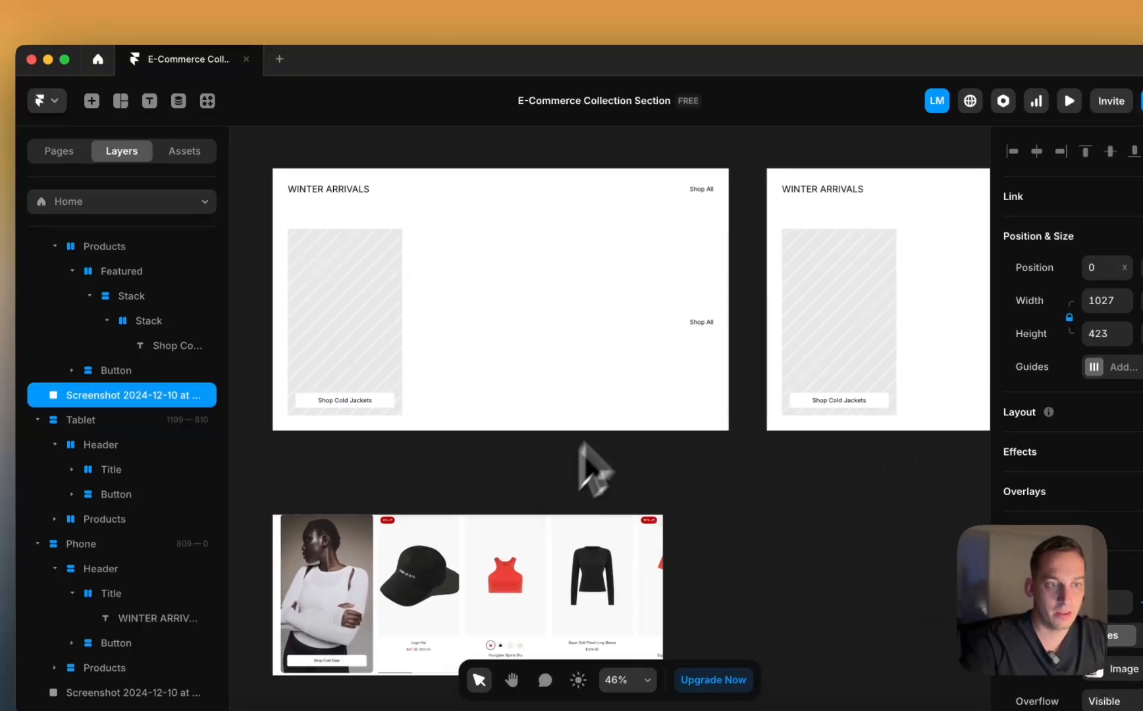
left_click(701, 323)
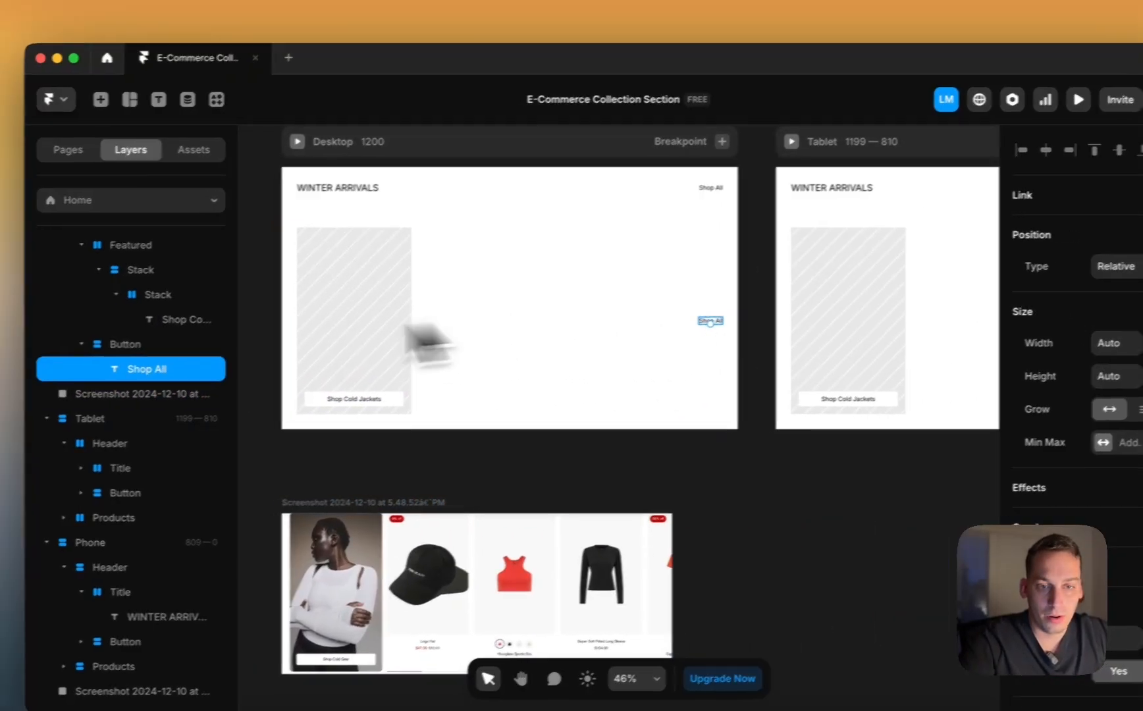
Step: Stretch the Shop All button to fill the width and delete its Shop All text
left_click(122, 346)
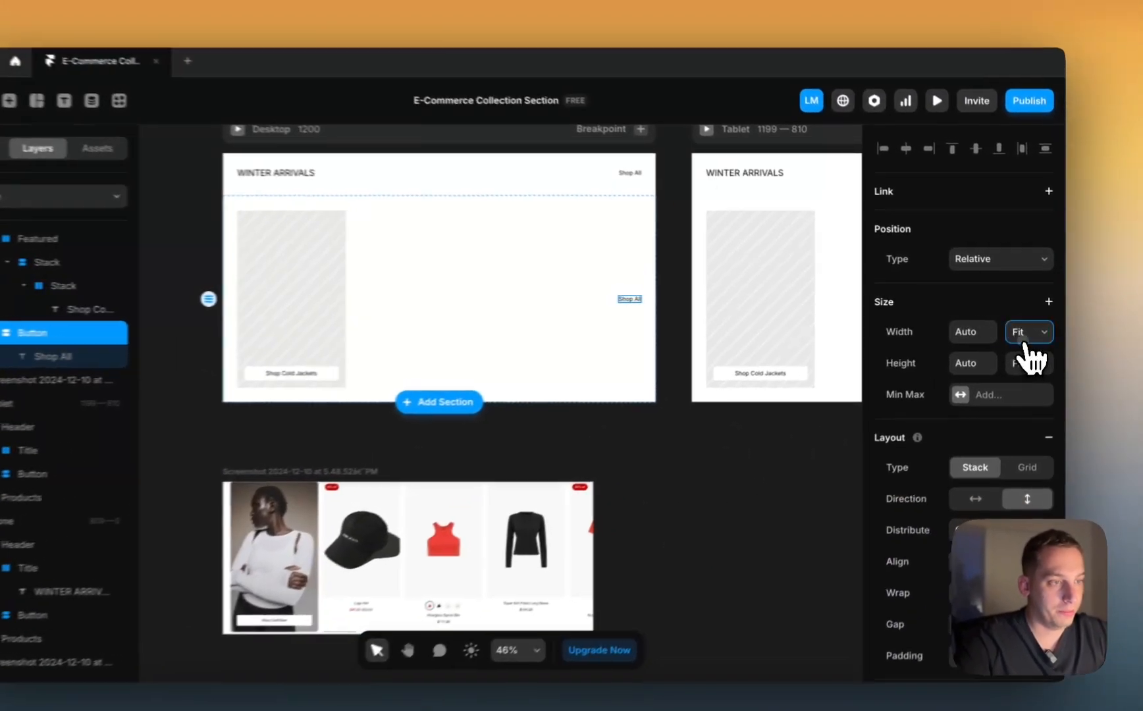
left_click(1032, 327)
left_click(1024, 312)
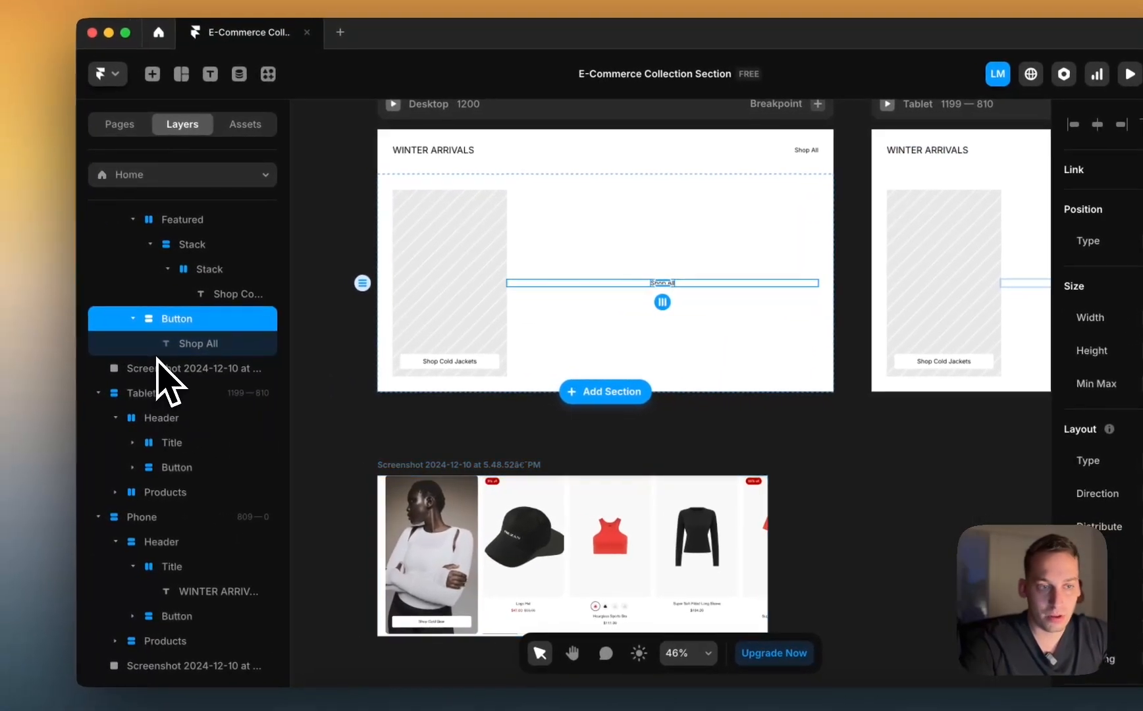
left_click(165, 344)
key("BackSpace")
Step: Set the Button stack's height to fill, then select the featured card's stack
left_click(188, 298)
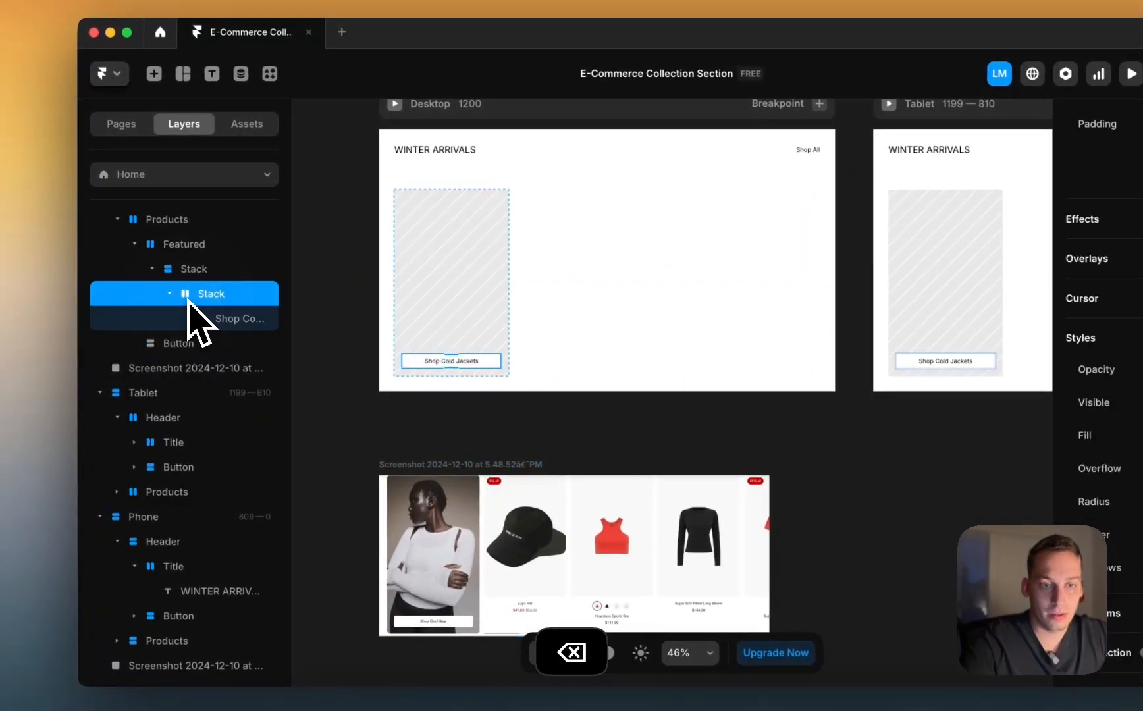
left_click(180, 343)
left_click(1038, 364)
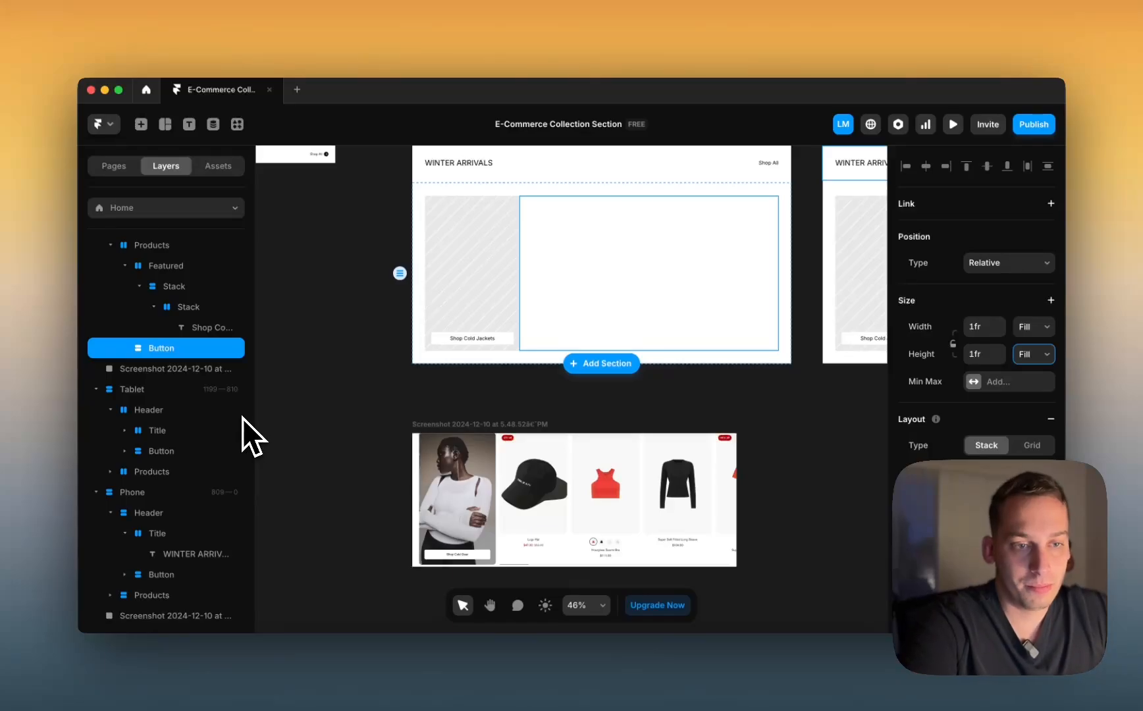
scroll(441, 489, "up", 5)
scroll(441, 490, "up", 5)
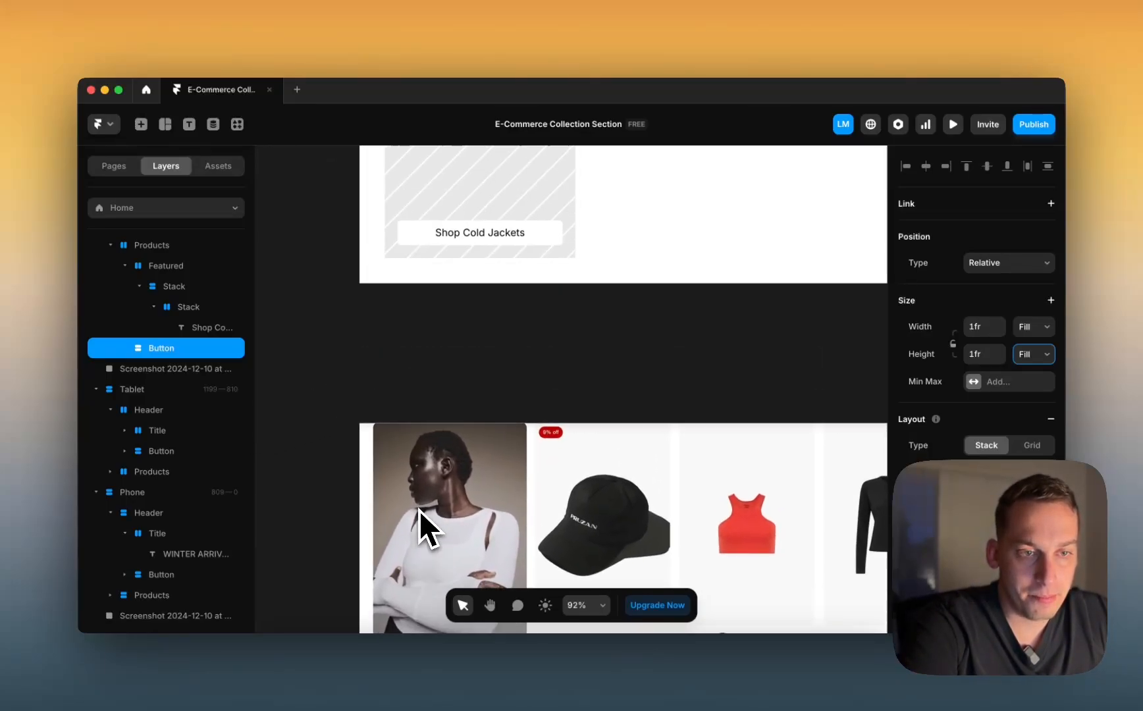
scroll(419, 509, "down", 3)
left_click(396, 375)
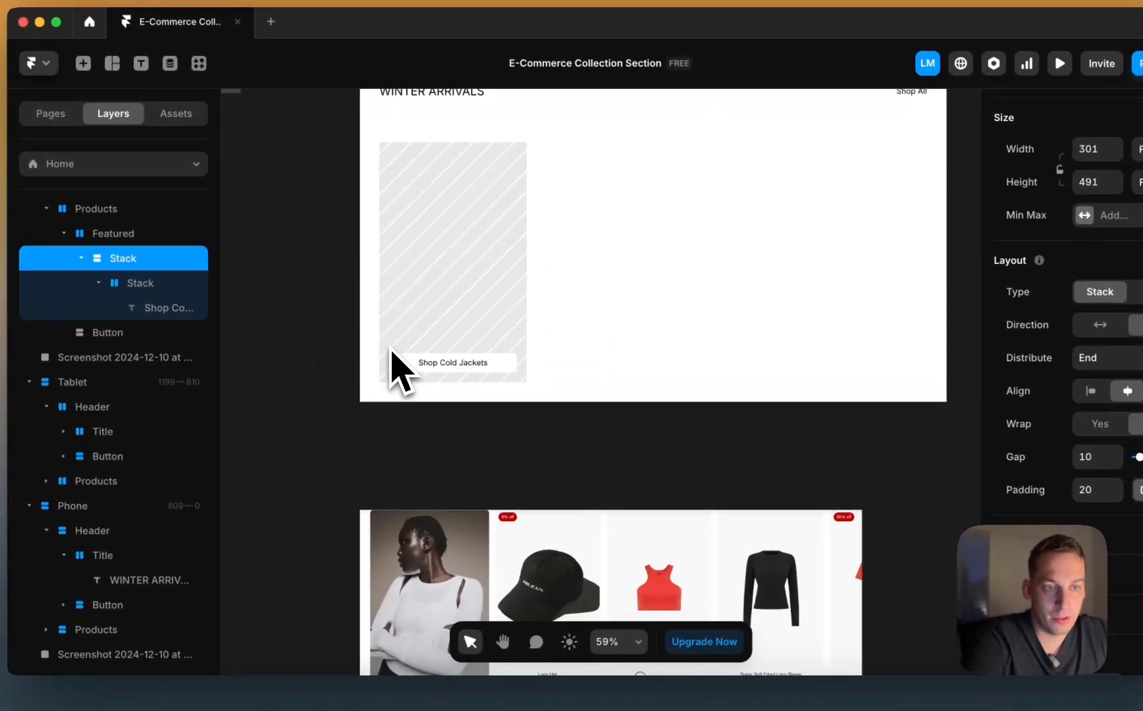
scroll(408, 376, "up", 1)
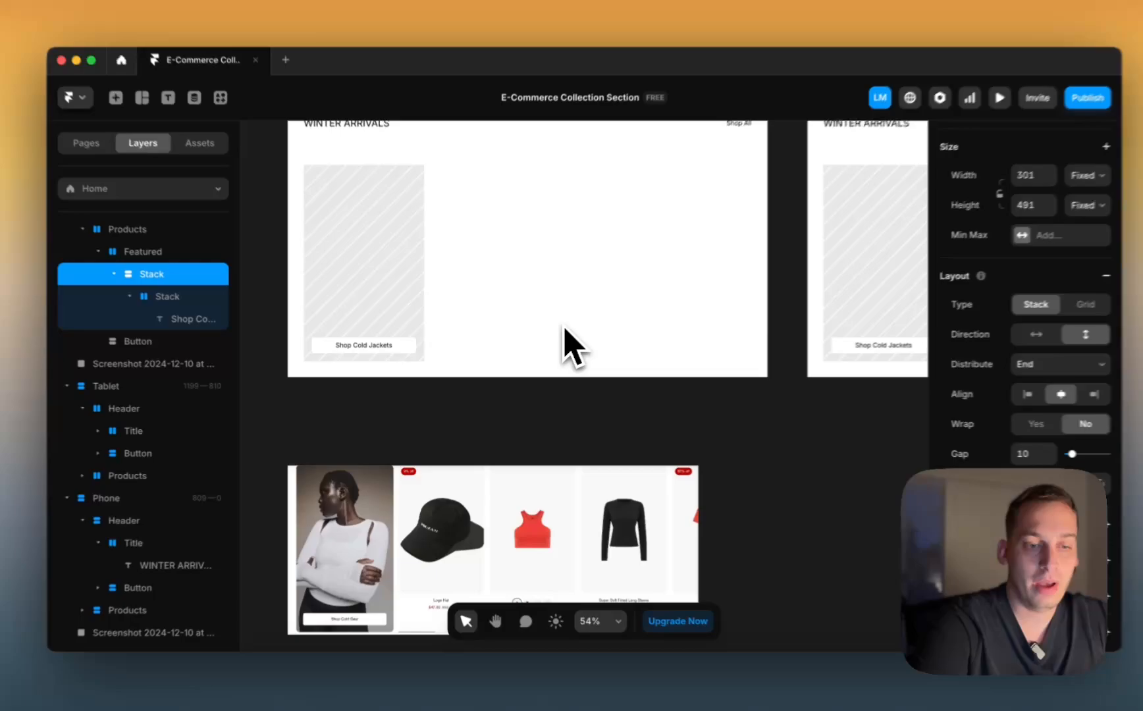
scroll(579, 318, "down", 3)
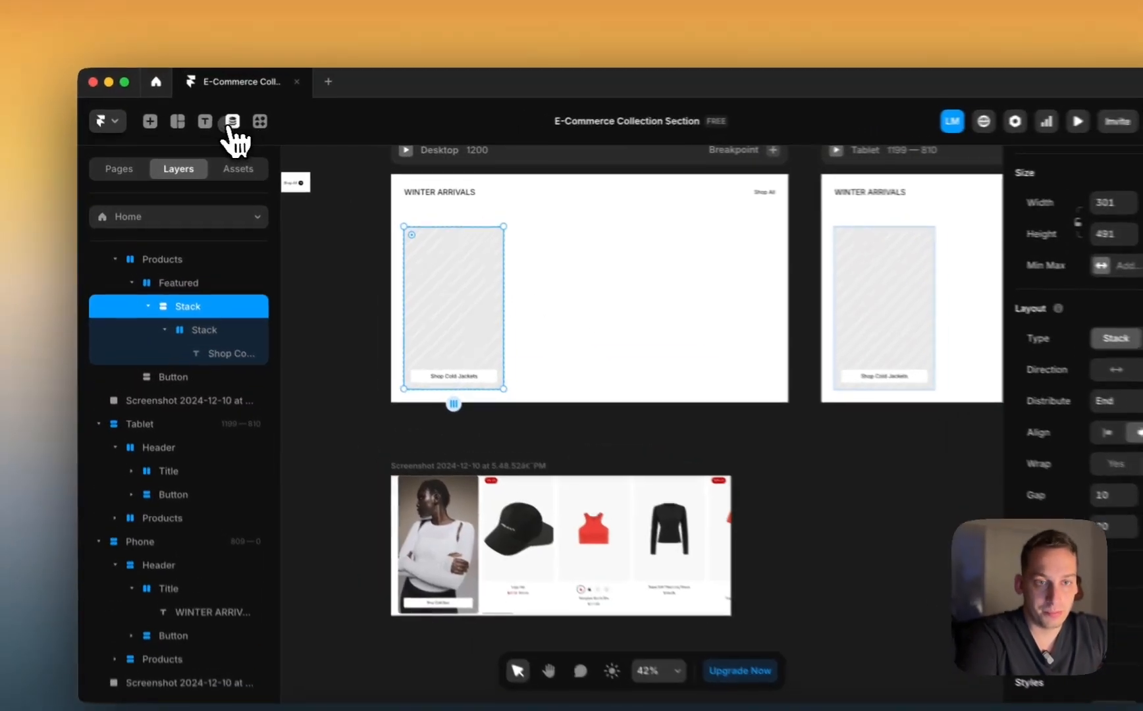
Step: Create a new CMS collection, then delete the empty collection again
left_click(213, 124)
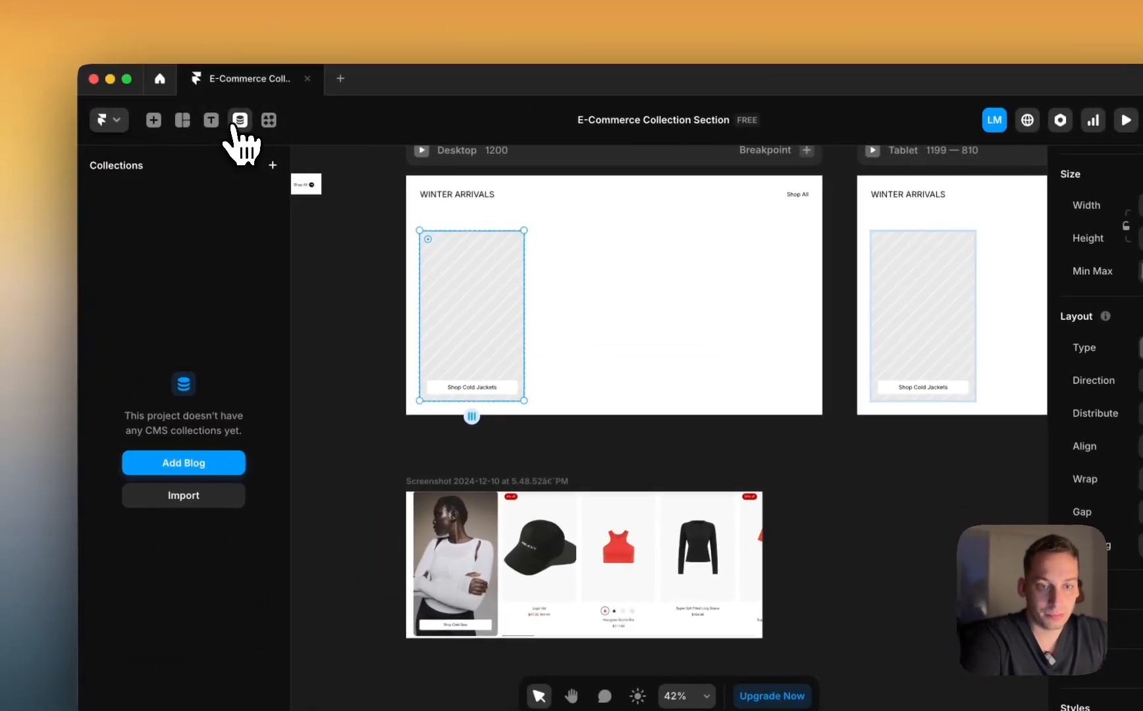
left_click(274, 167)
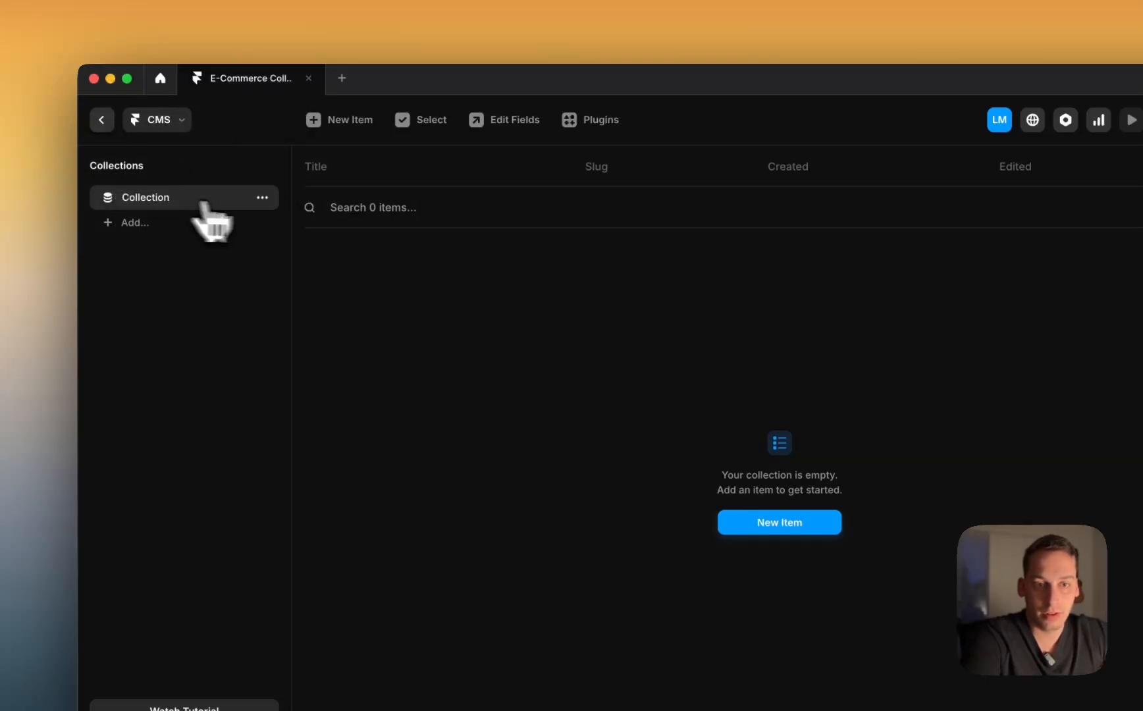
left_click(263, 197)
left_click(271, 356)
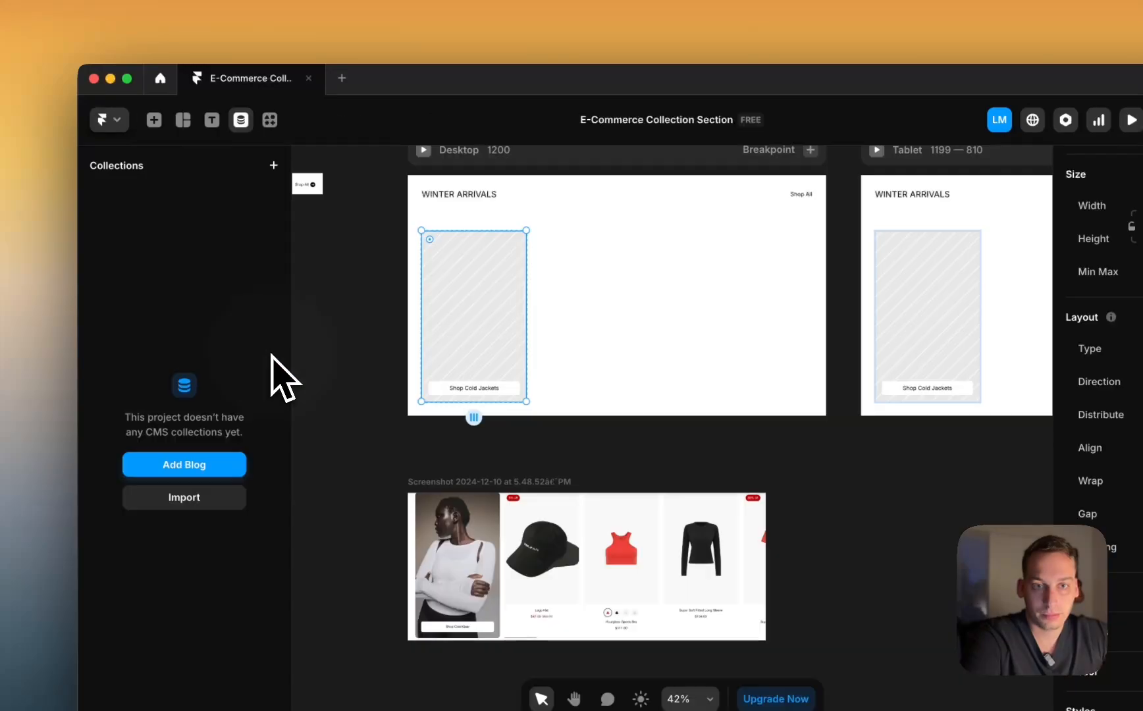
Step: Add the sample Blog content and bring up the /blog page's options in Pages
left_click(184, 464)
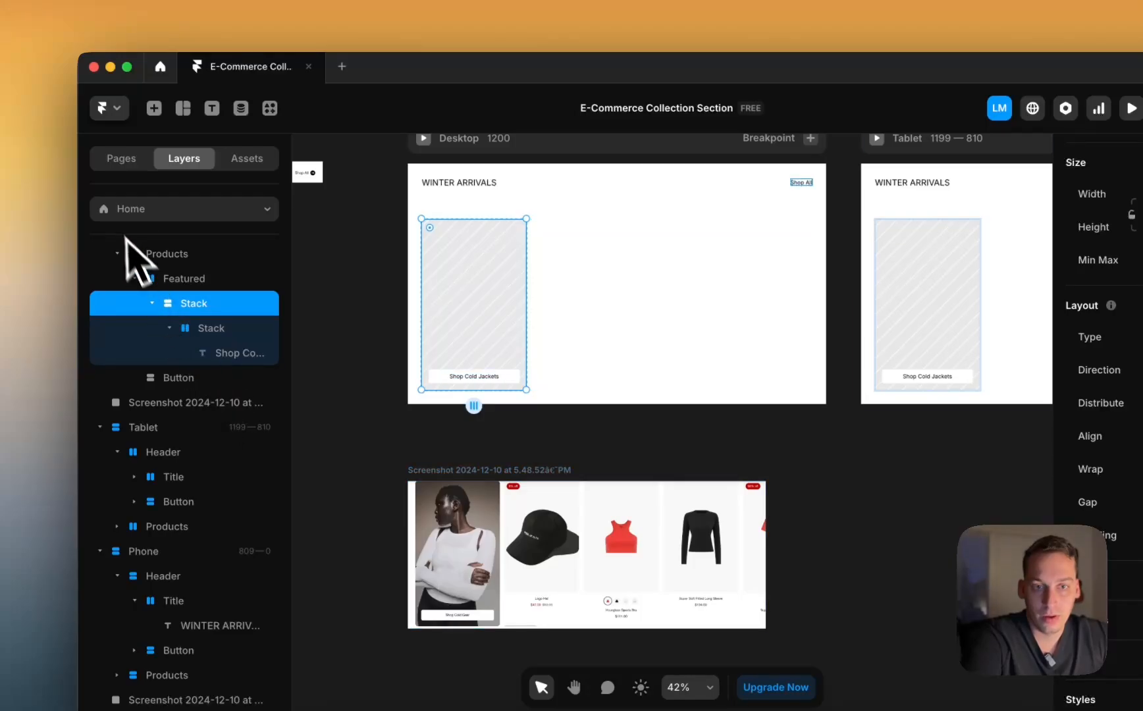
left_click(121, 160)
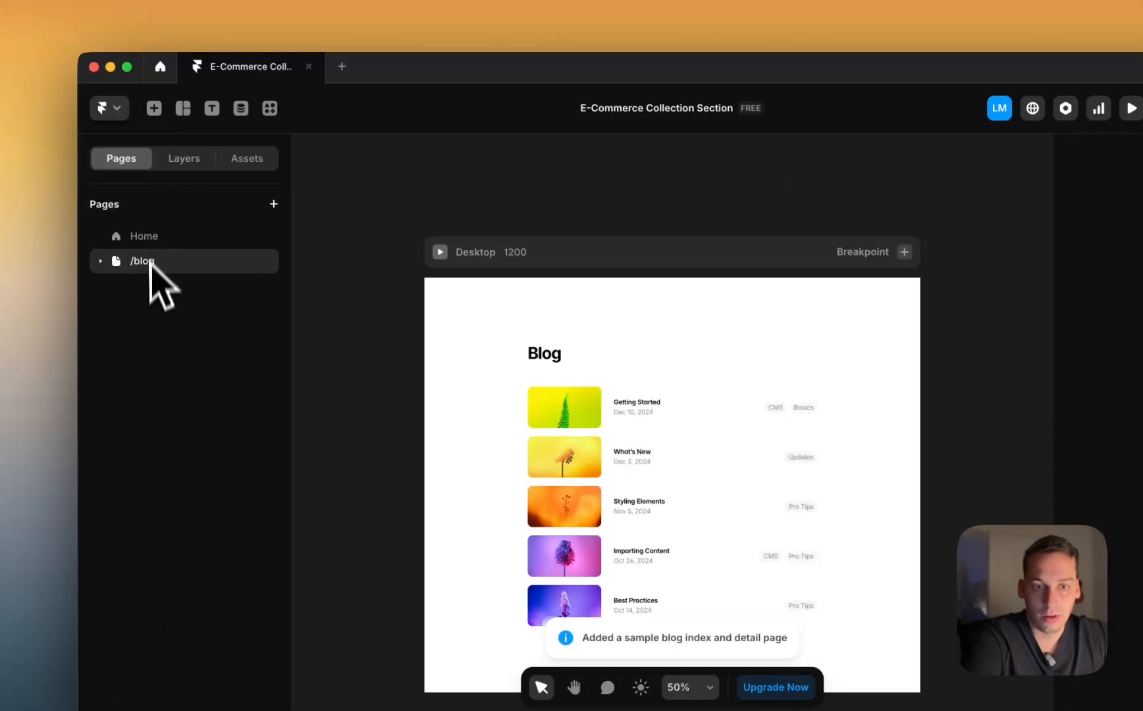
left_click(262, 262)
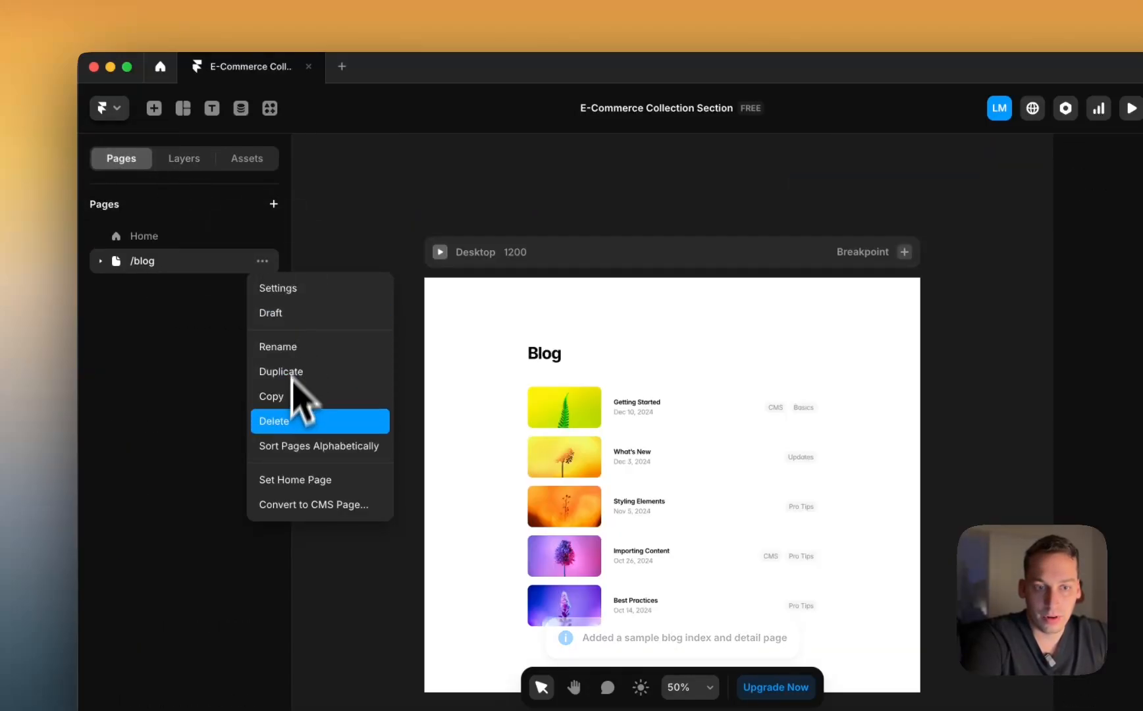
Step: Delete the /blog page and the Categories CMS collection
left_click(293, 421)
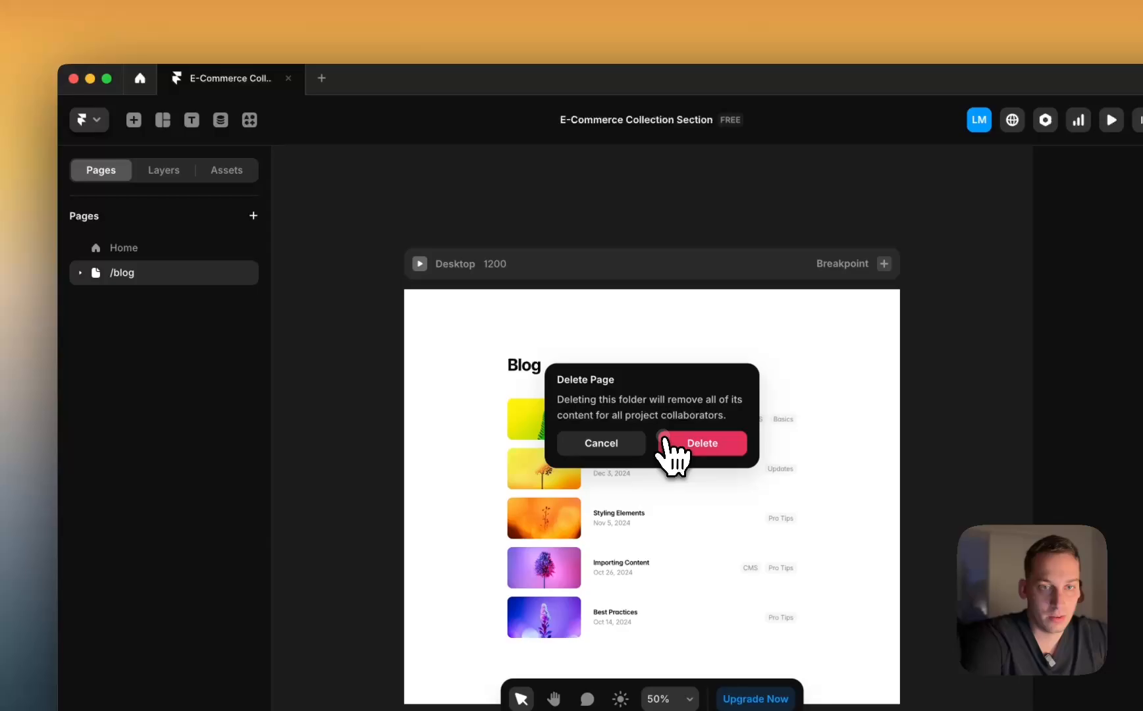
left_click(666, 443)
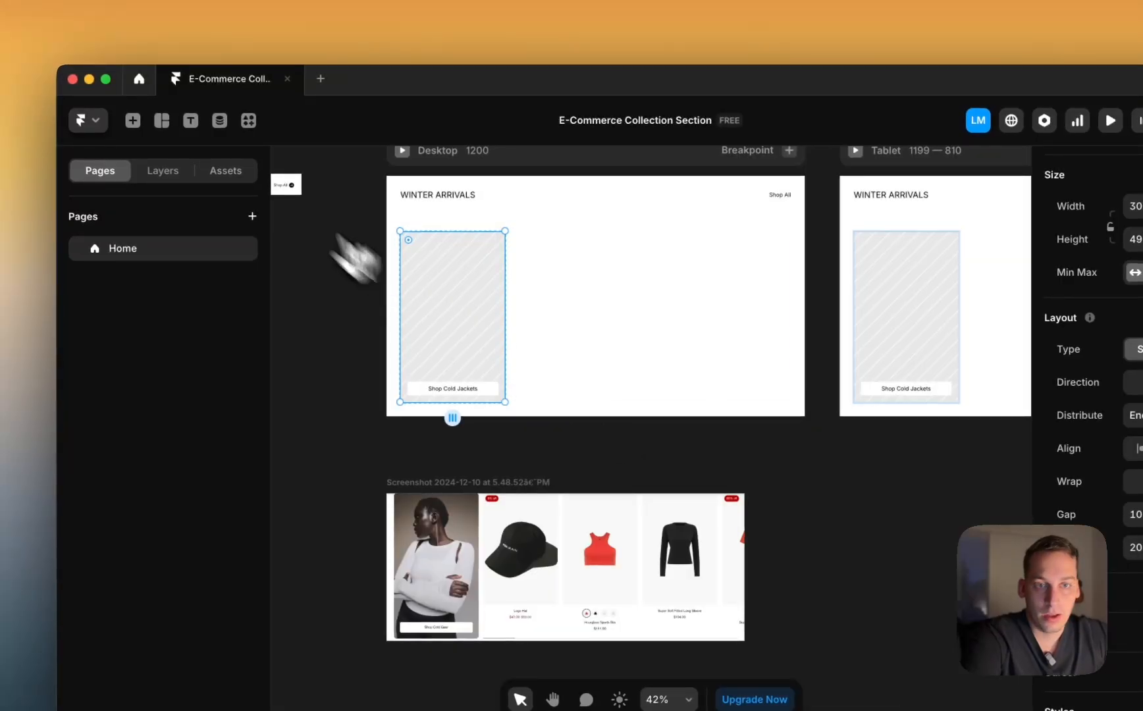
left_click(221, 120)
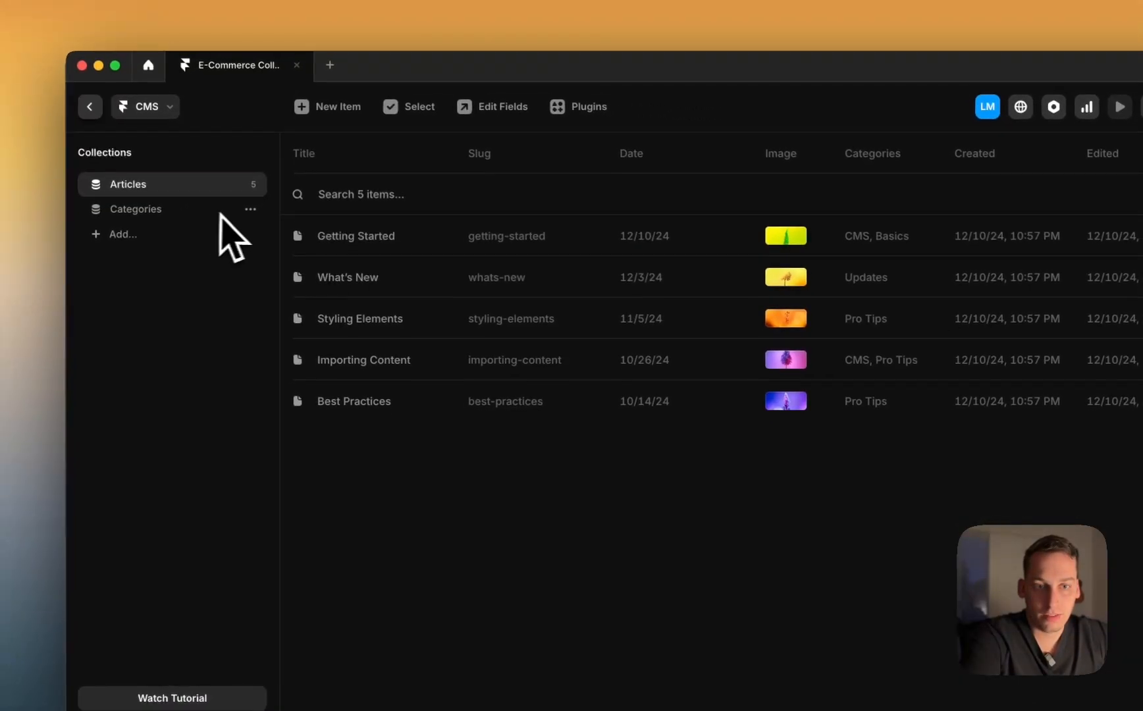
left_click(250, 210)
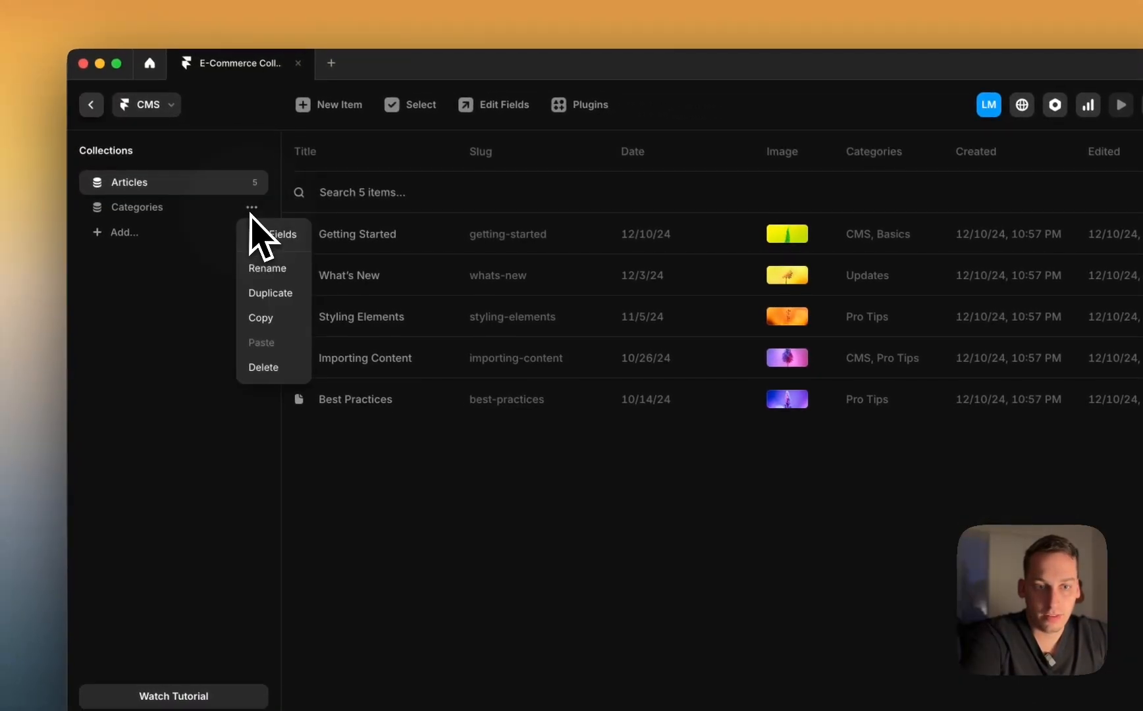
left_click(263, 367)
left_click(711, 429)
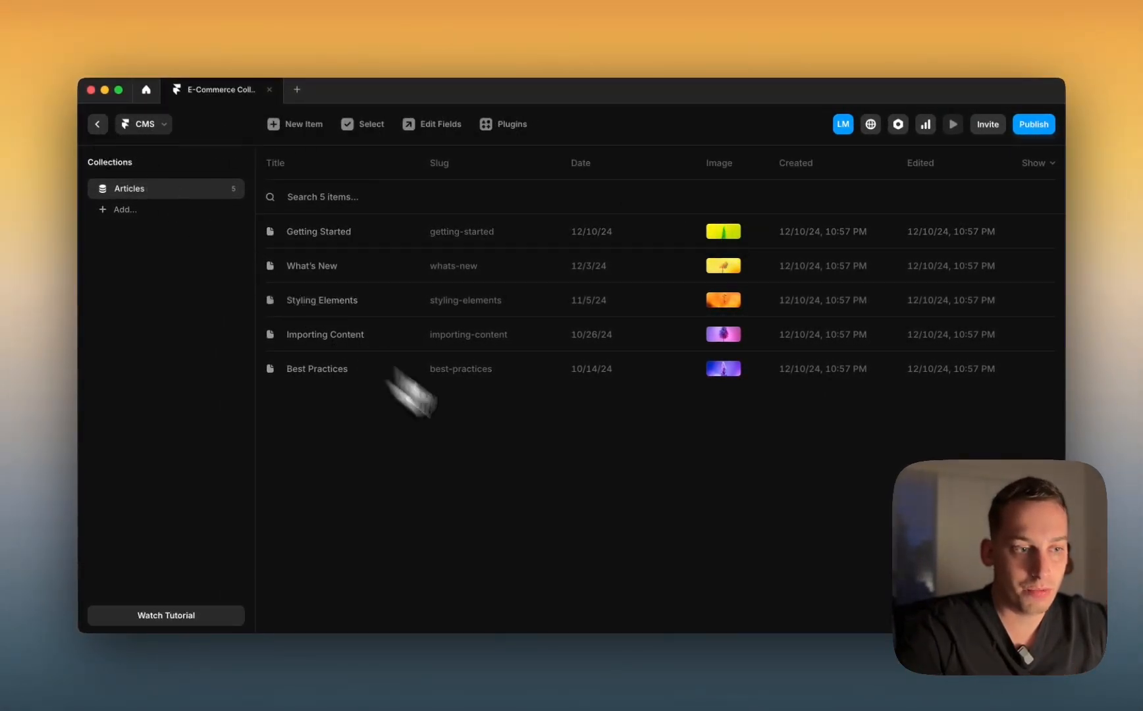
Step: Rename the Articles collection to Products and go back to the canvas
double_click(135, 191)
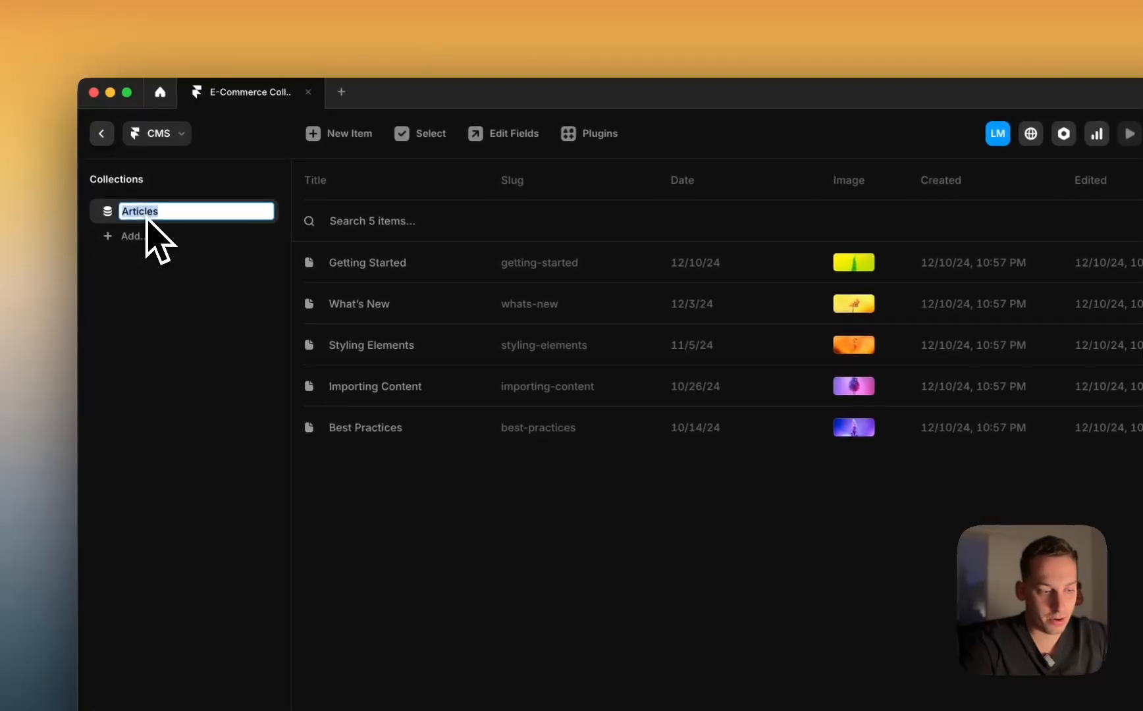
type("Products")
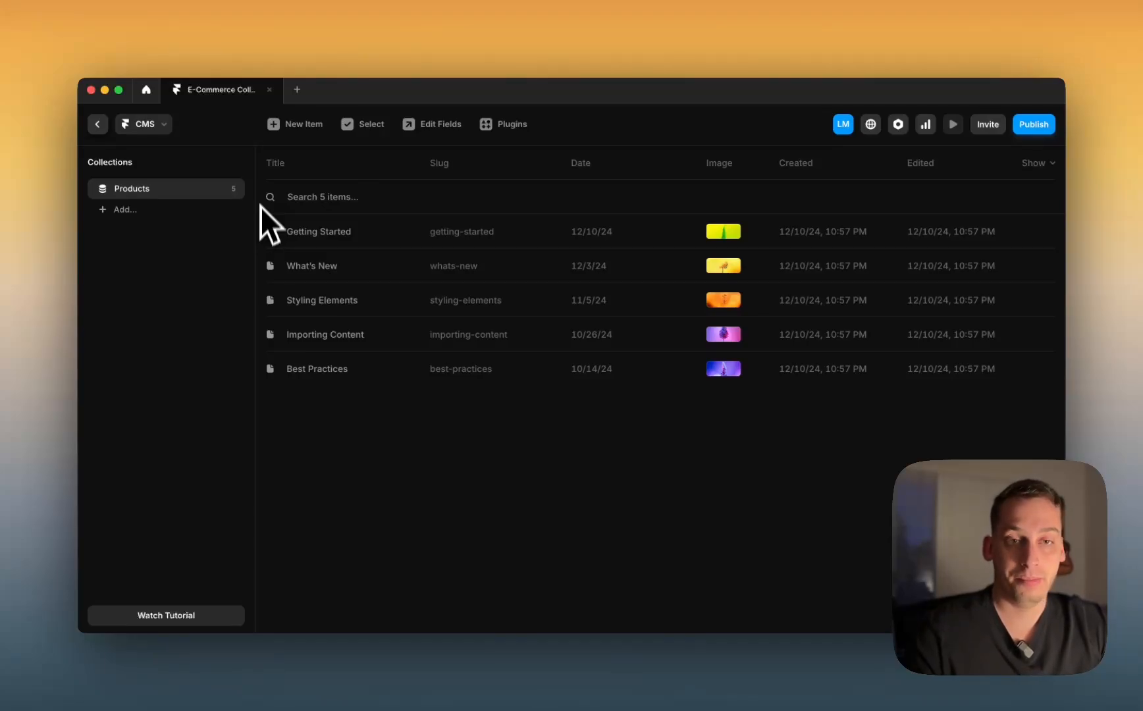
left_click(97, 124)
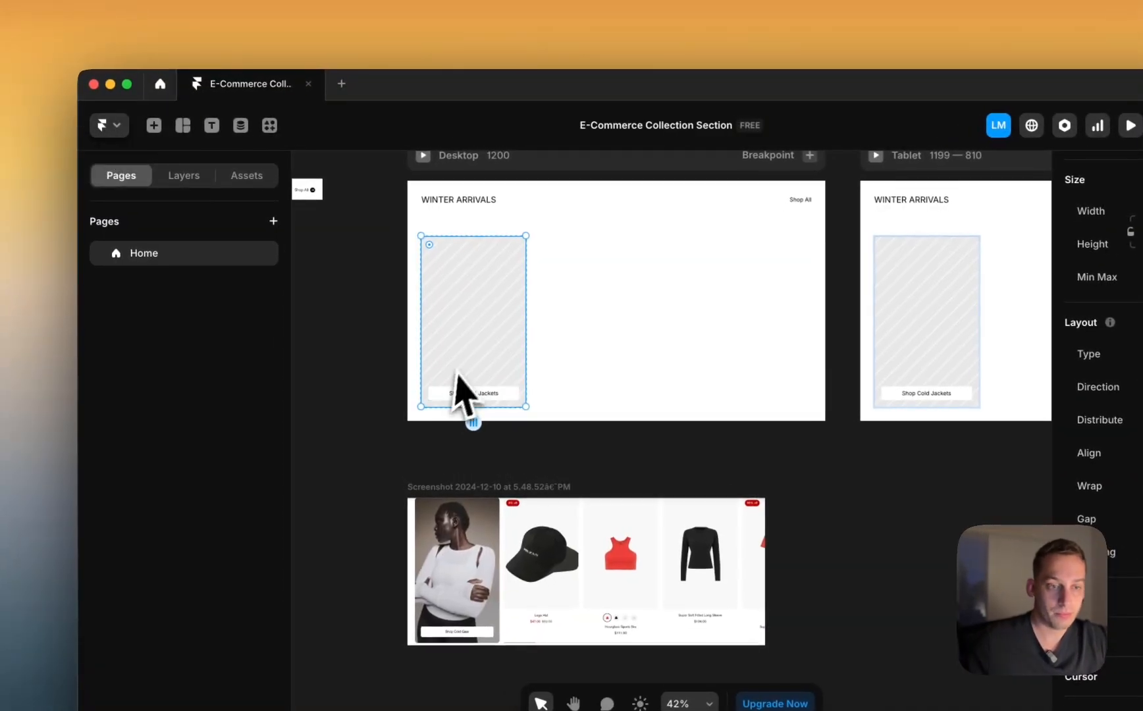
Step: Reduce the Desktop breakpoint's gap between the header and the products row
left_click(370, 399)
scroll(371, 398, "right", 1)
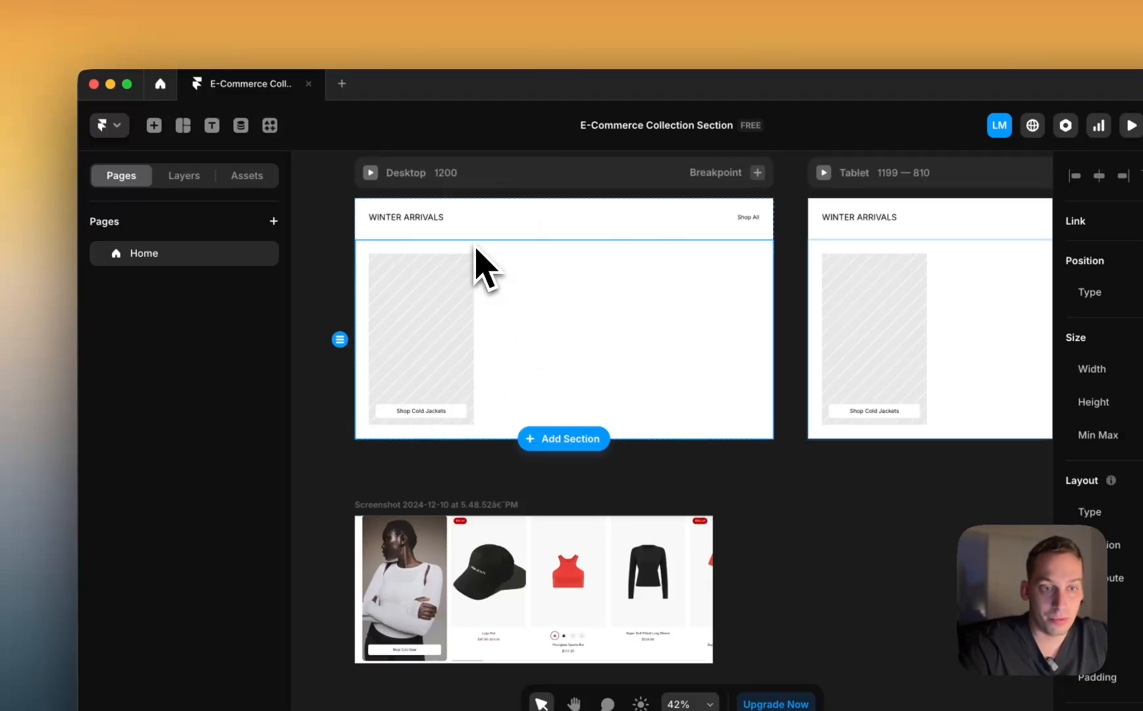
left_click(481, 203)
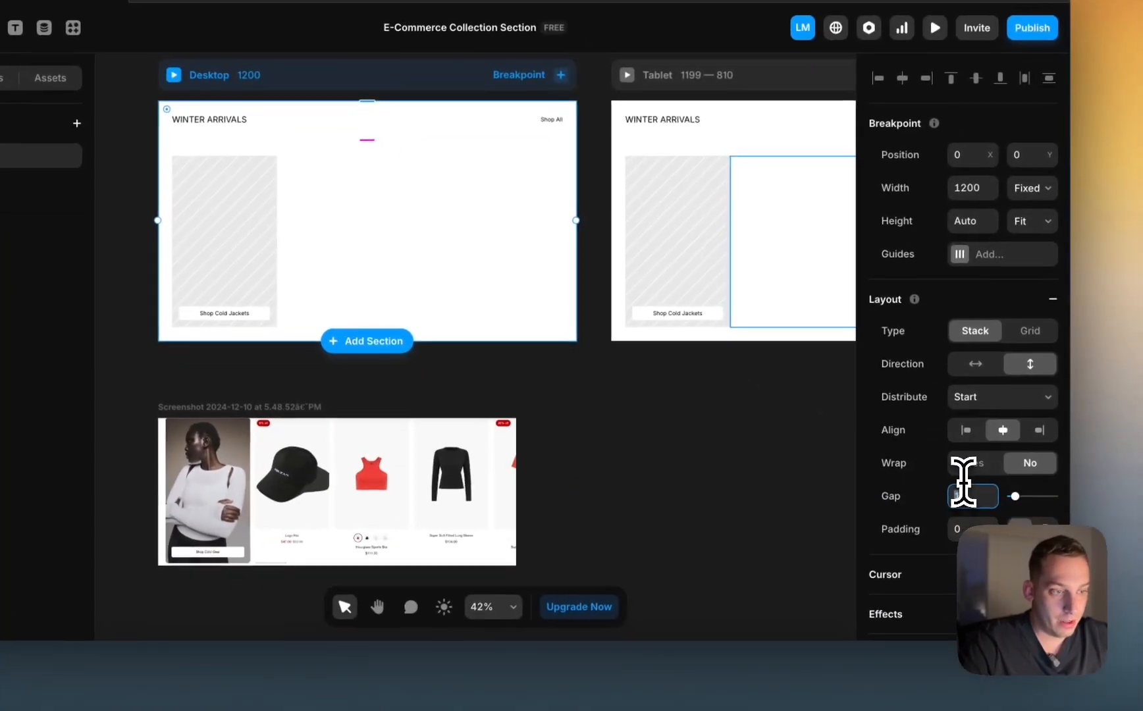
left_click(963, 488)
key("shift+Down")
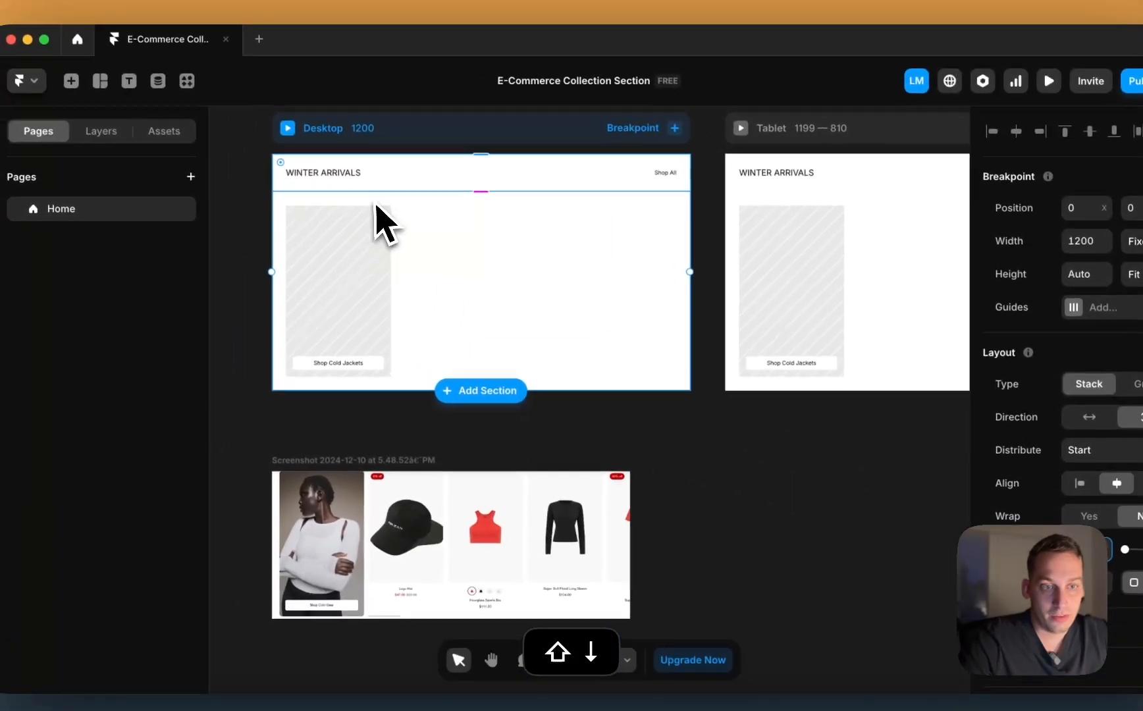
Step: Cut the products row padding from 40 to 0 and select the empty stack beside it
left_click(260, 173)
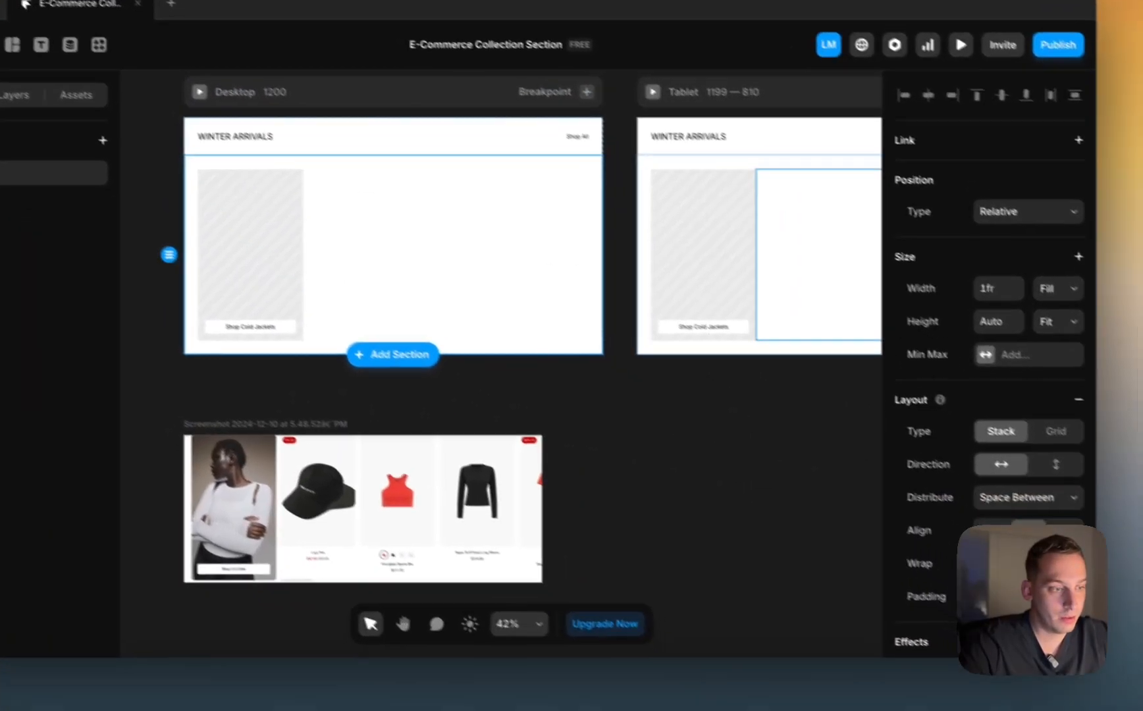
key("shift+Down")
key("shift+Down")
key("shift+Down")
key("shift+Down")
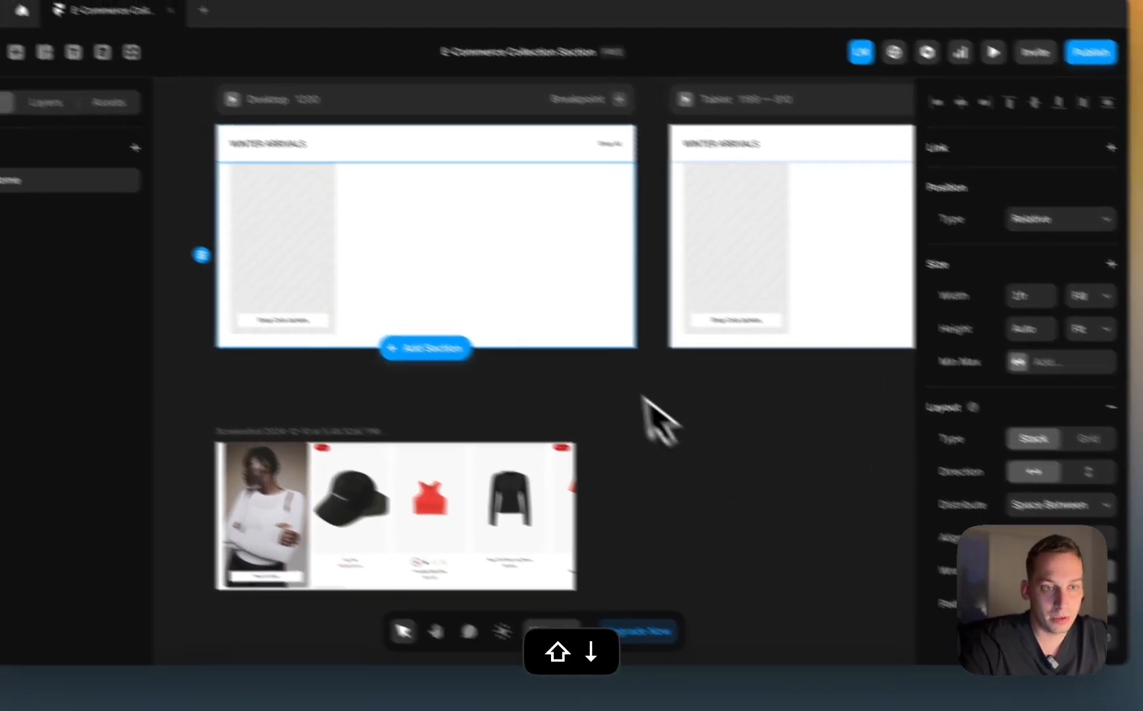
scroll(286, 326, "up", 4)
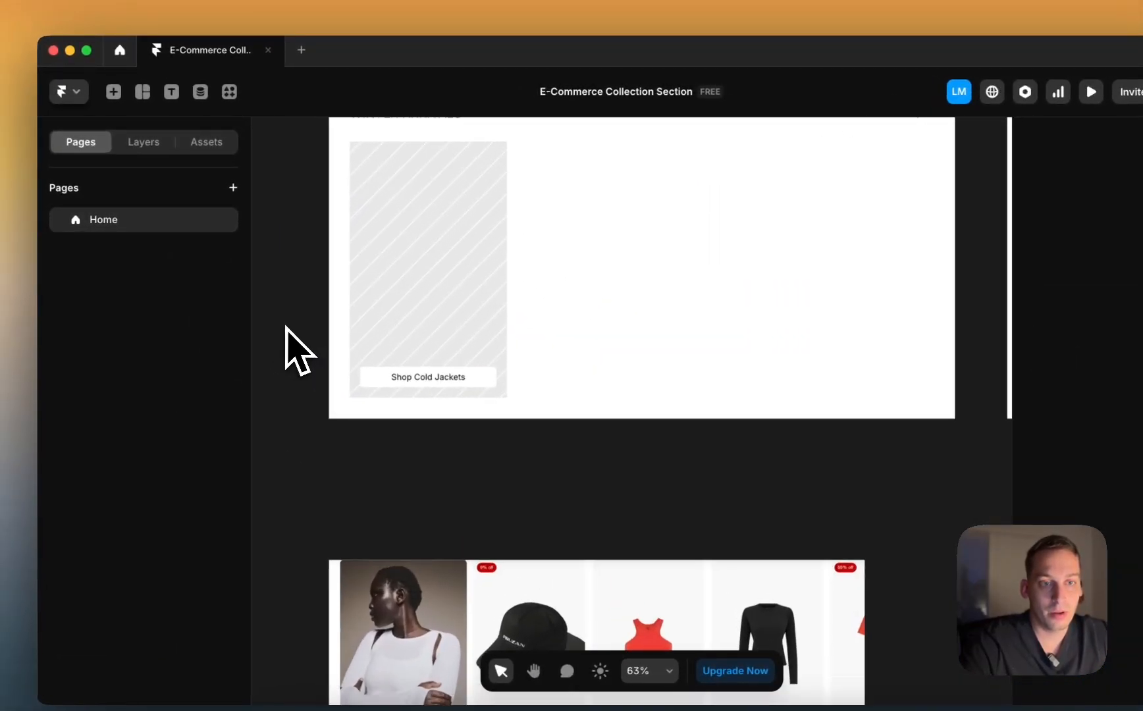
scroll(288, 329, "up", 2)
scroll(288, 329, "right", 2)
scroll(287, 328, "down", 4)
left_click(430, 336, "super")
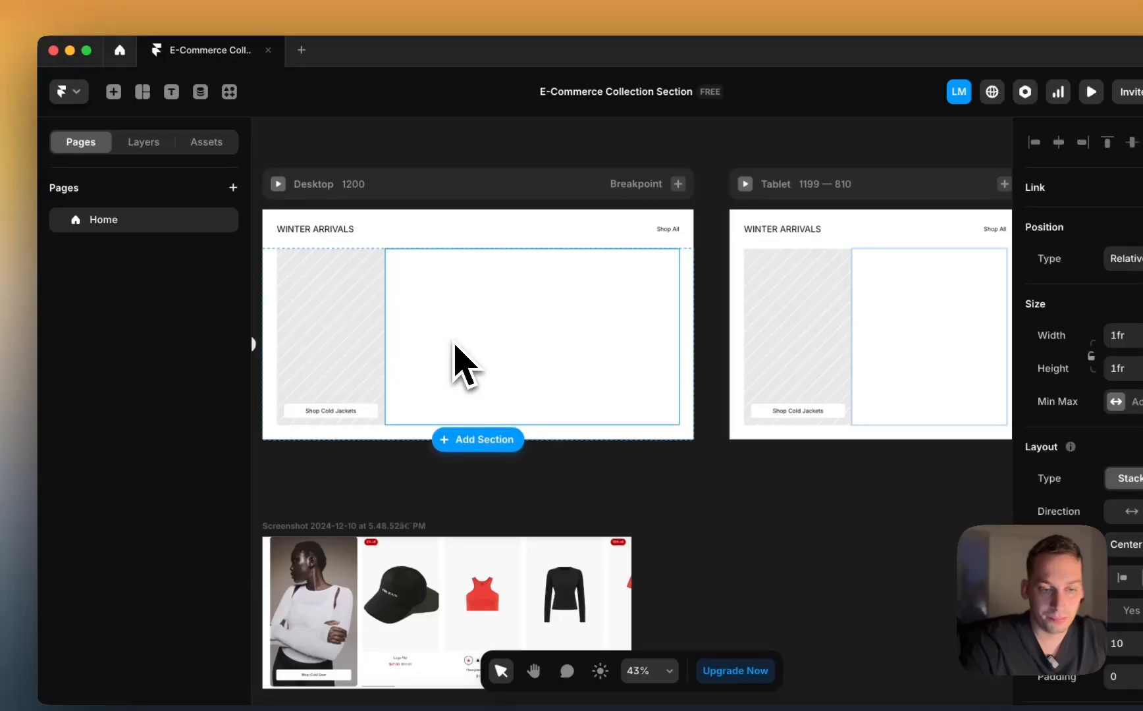
scroll(428, 428, "down", 2)
scroll(427, 428, "left", 2)
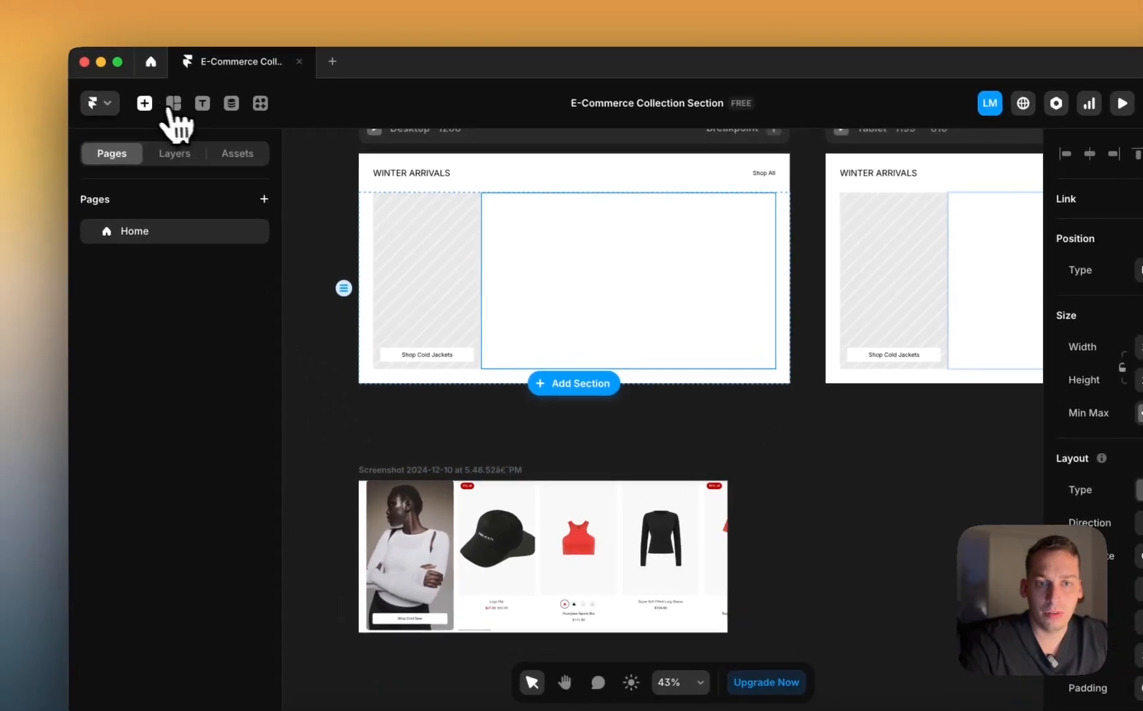
Step: Drop the Products CMS collection list into the empty stack and set its width to Fill (1fr)
left_click(113, 92)
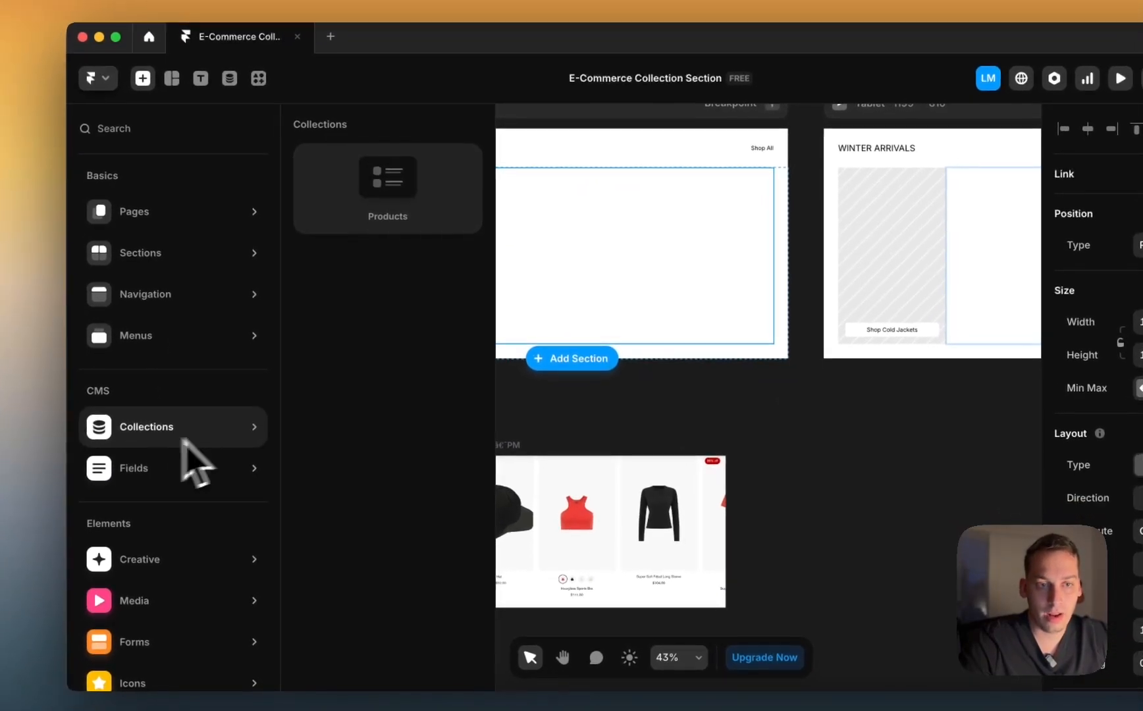
left_click_drag(366, 198, 548, 240)
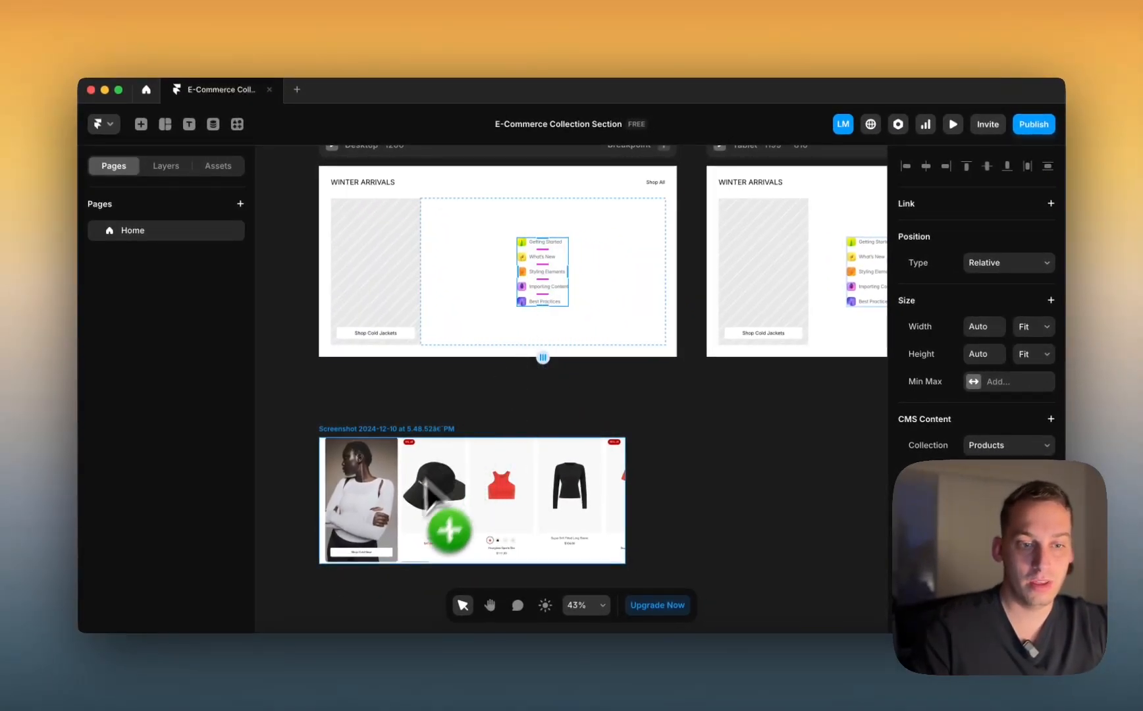
left_click_drag(423, 479, 441, 566)
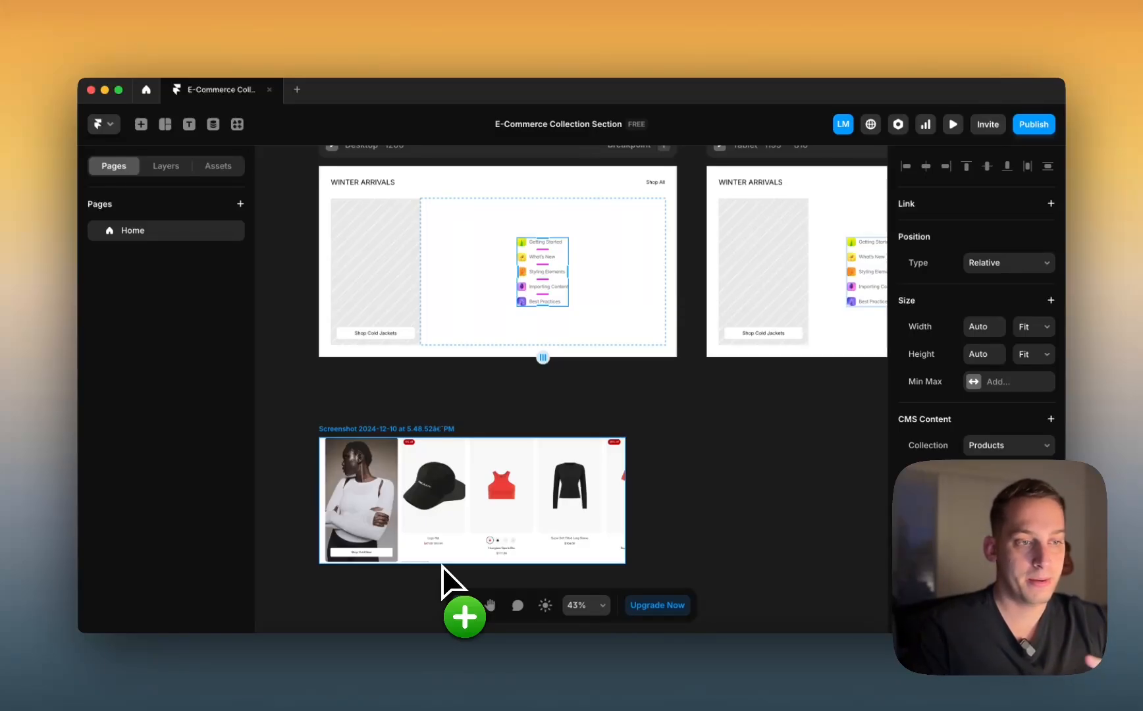
left_click_drag(442, 566, 441, 566)
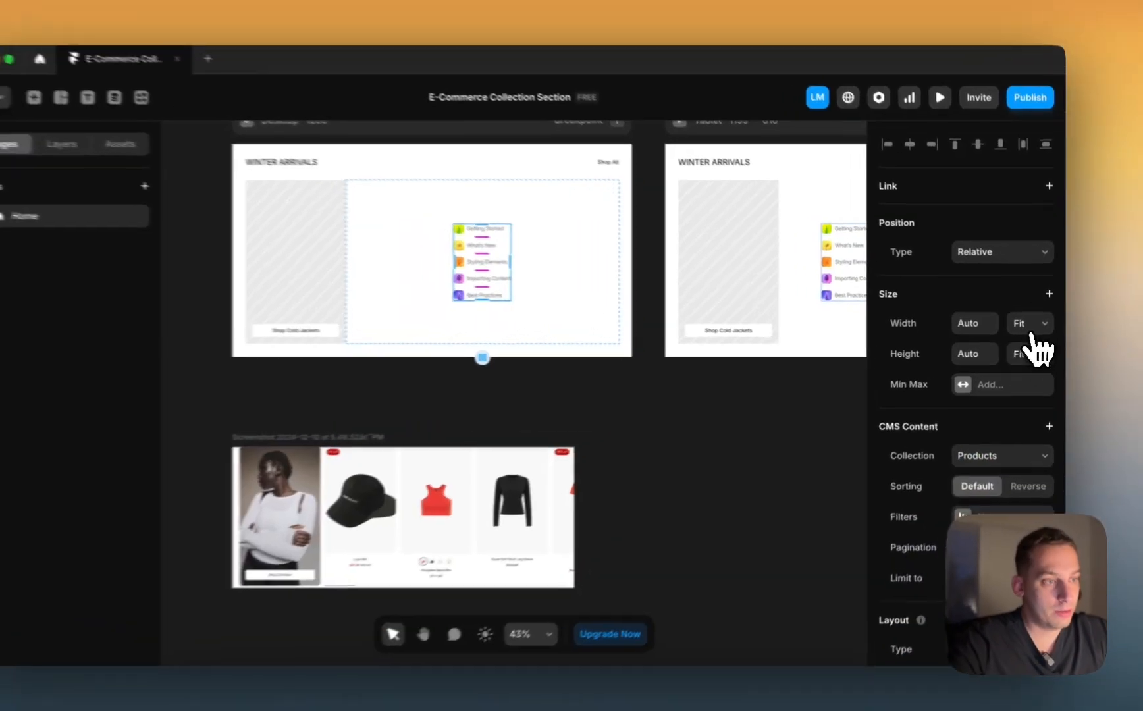
left_click(1033, 326)
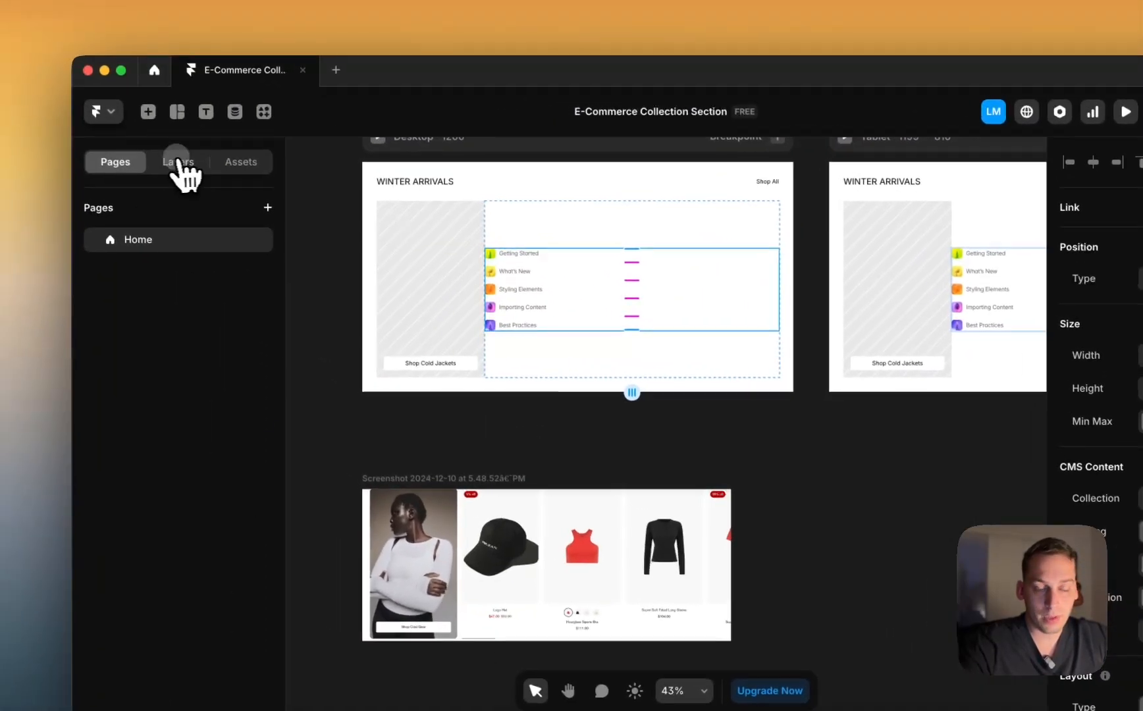
left_click(185, 166)
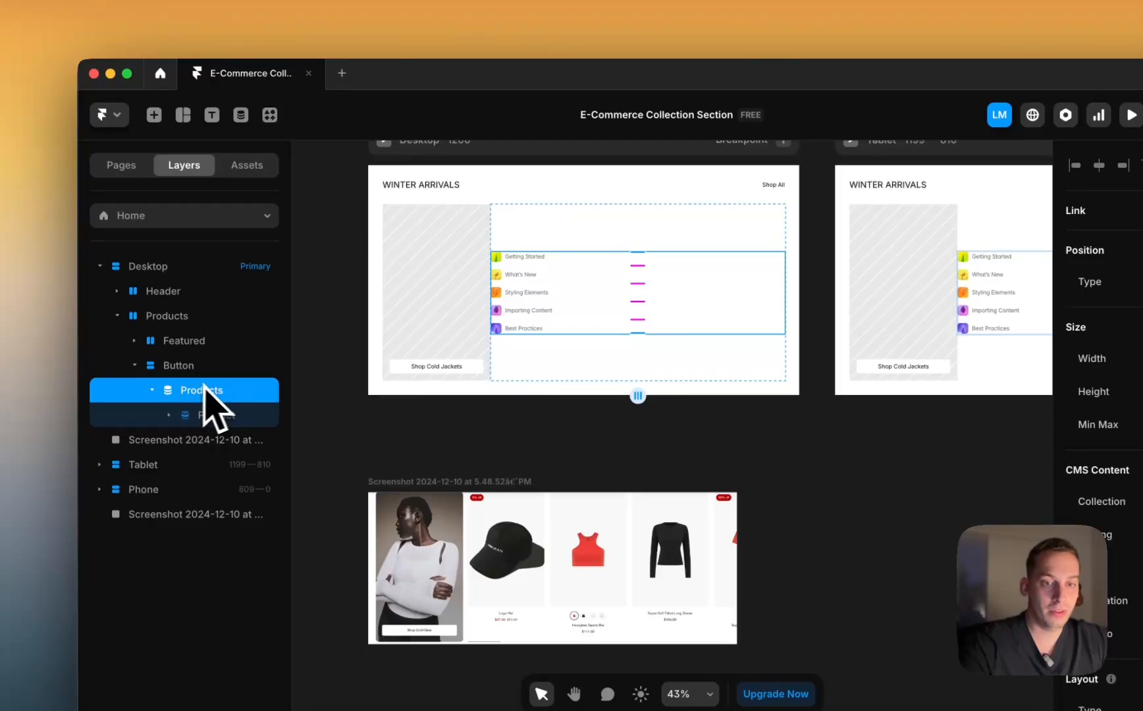
Step: Rename the Button layer holding the product list to 'Product Cards'
double_click(179, 367)
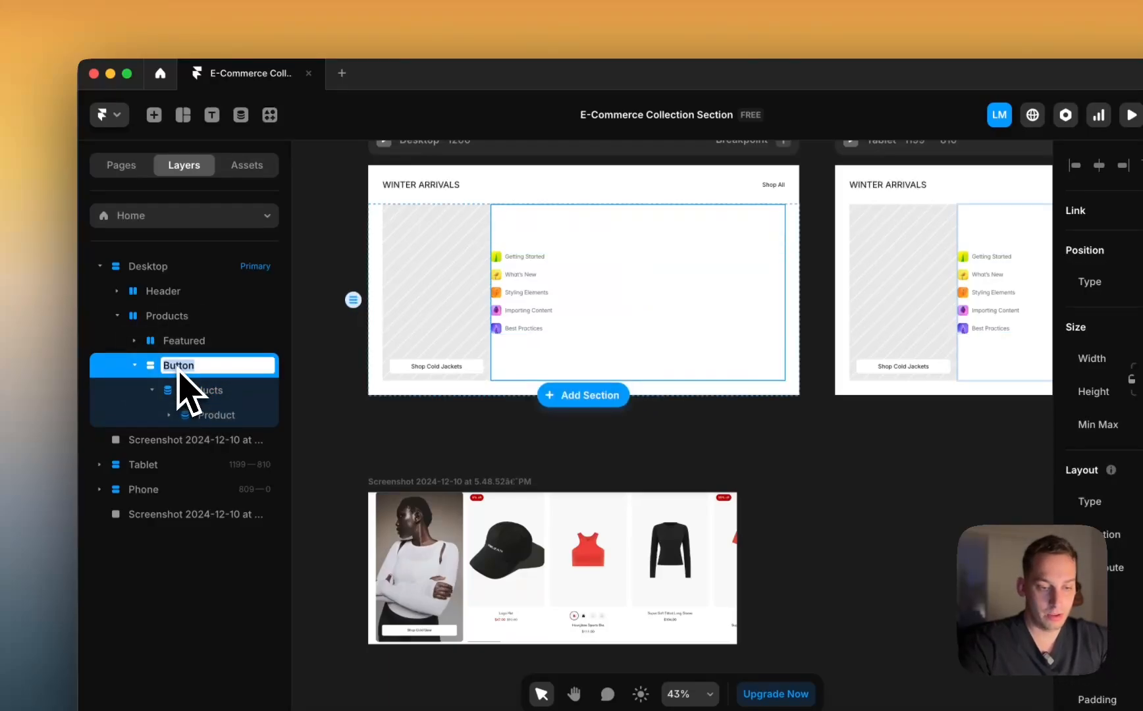
type("Prod")
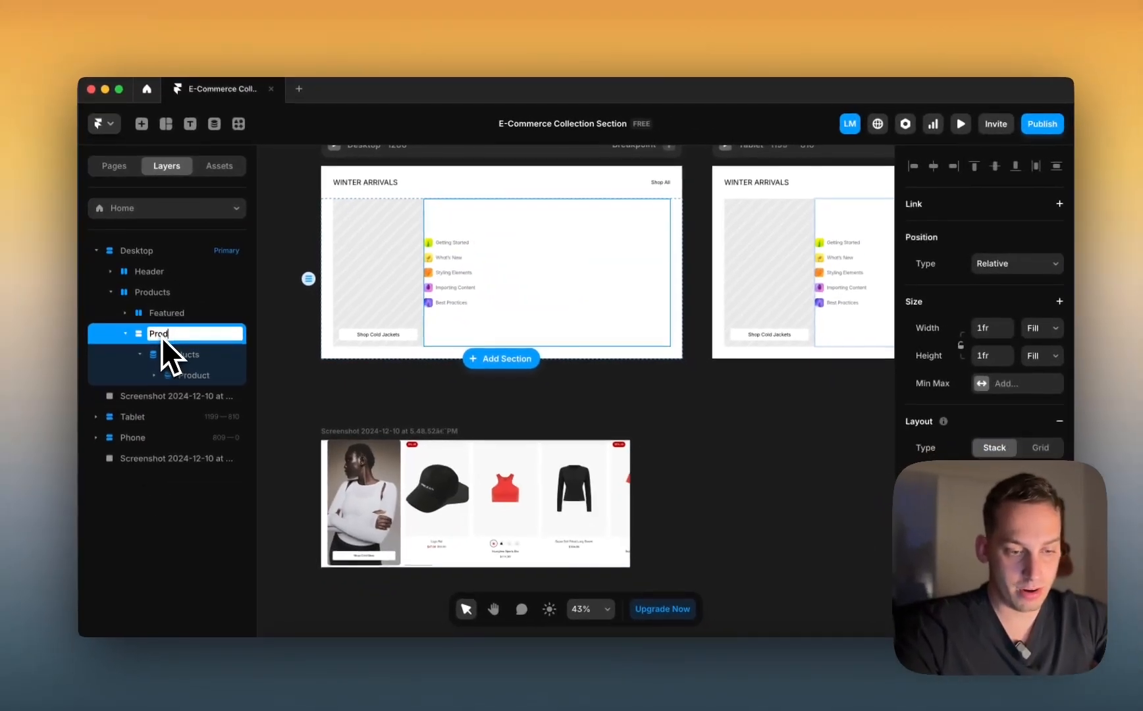
type("uct Cards")
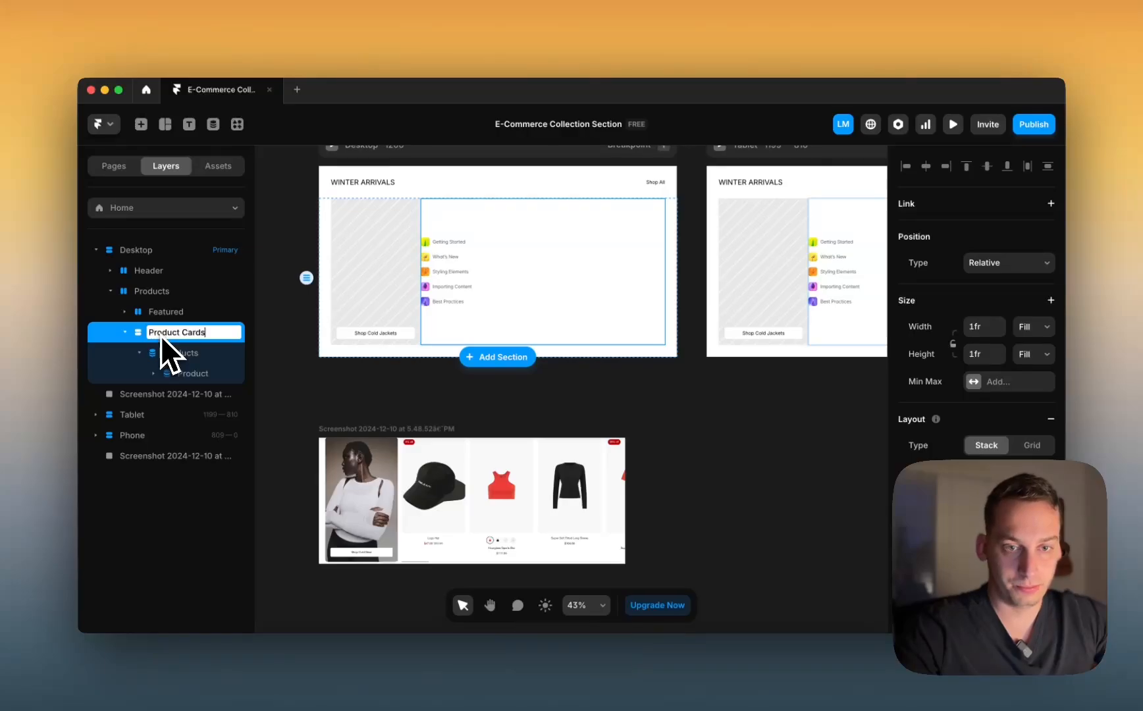
key("Return")
Step: Set the Product item's stack direction to vertical so images sit above titles
left_click(190, 354)
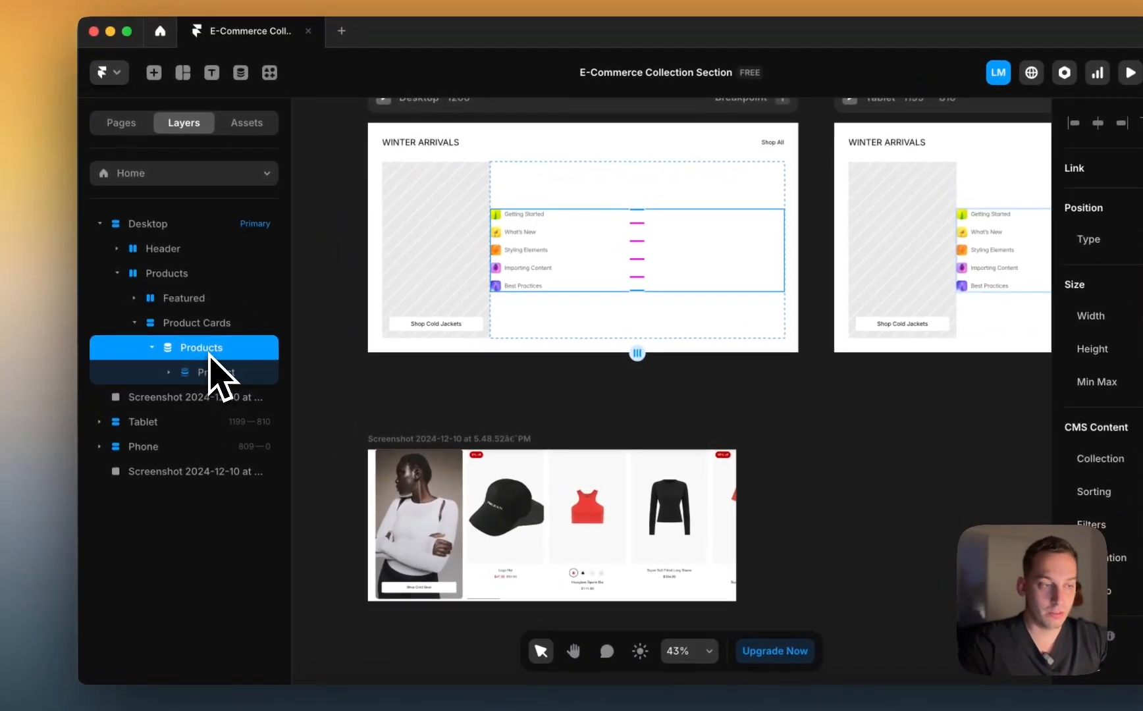
left_click(212, 372)
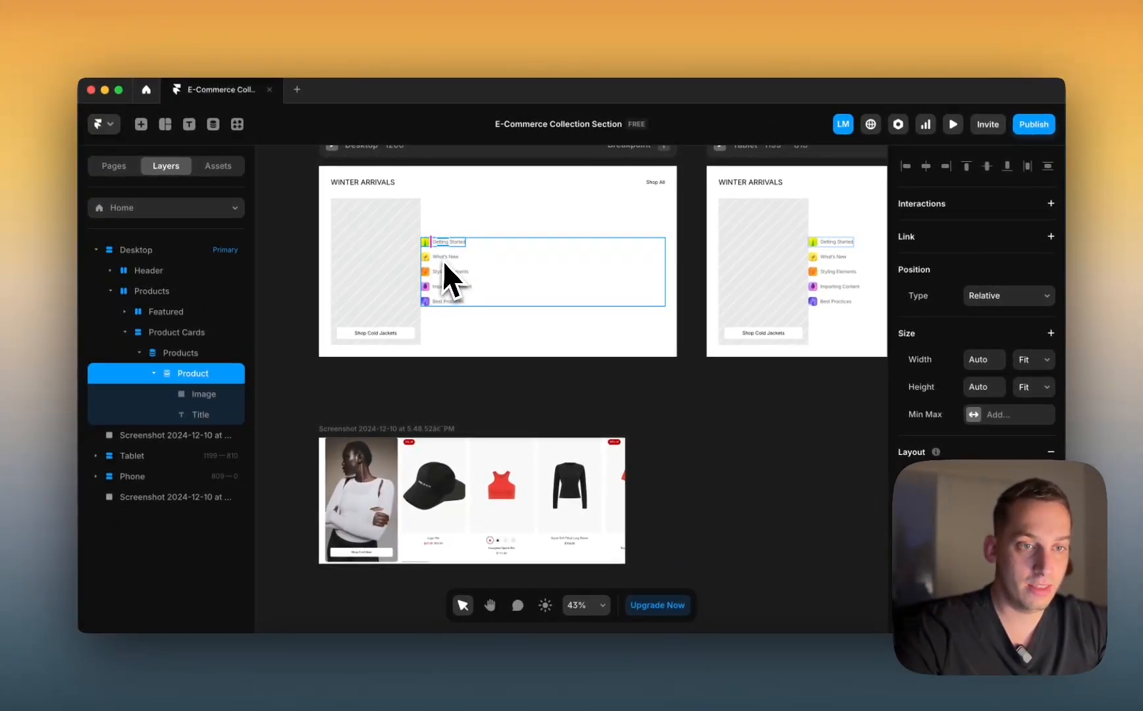
scroll(975, 329, "down", 2)
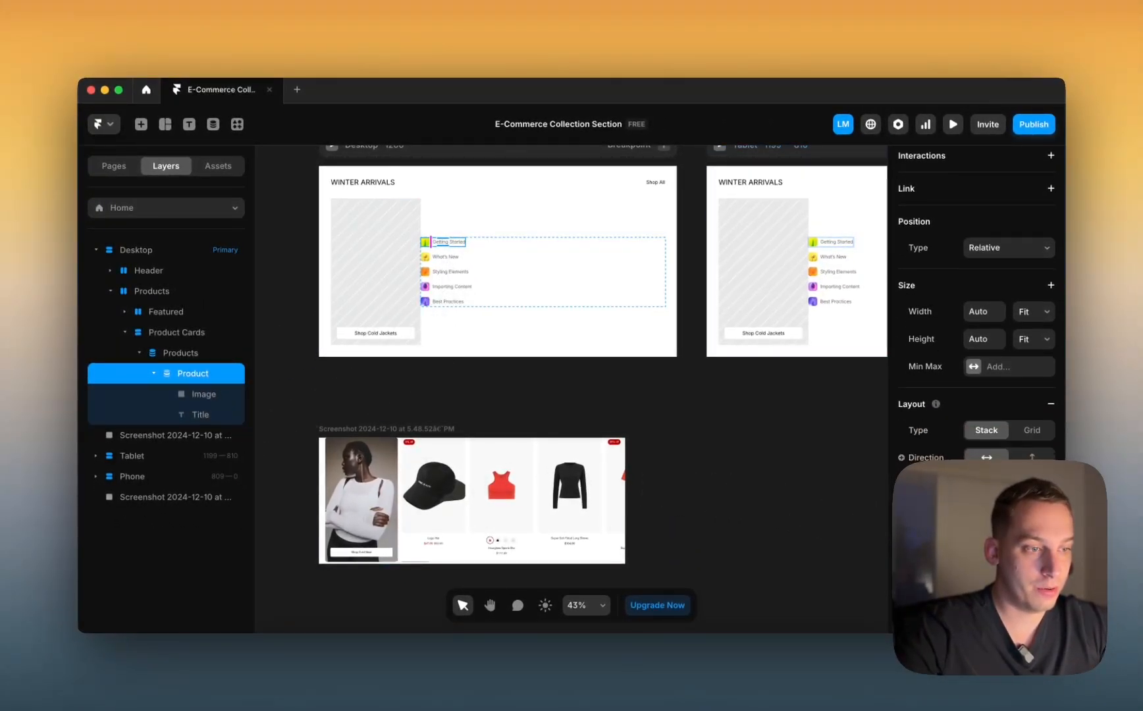
left_click(1031, 458)
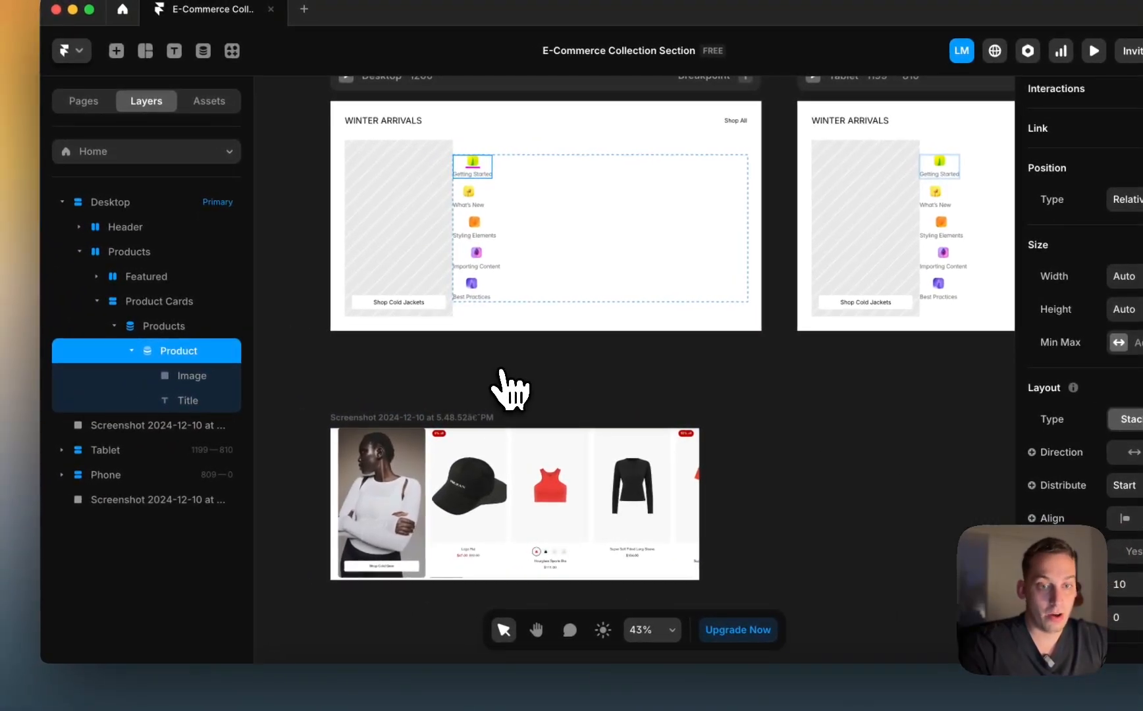
left_click(164, 326)
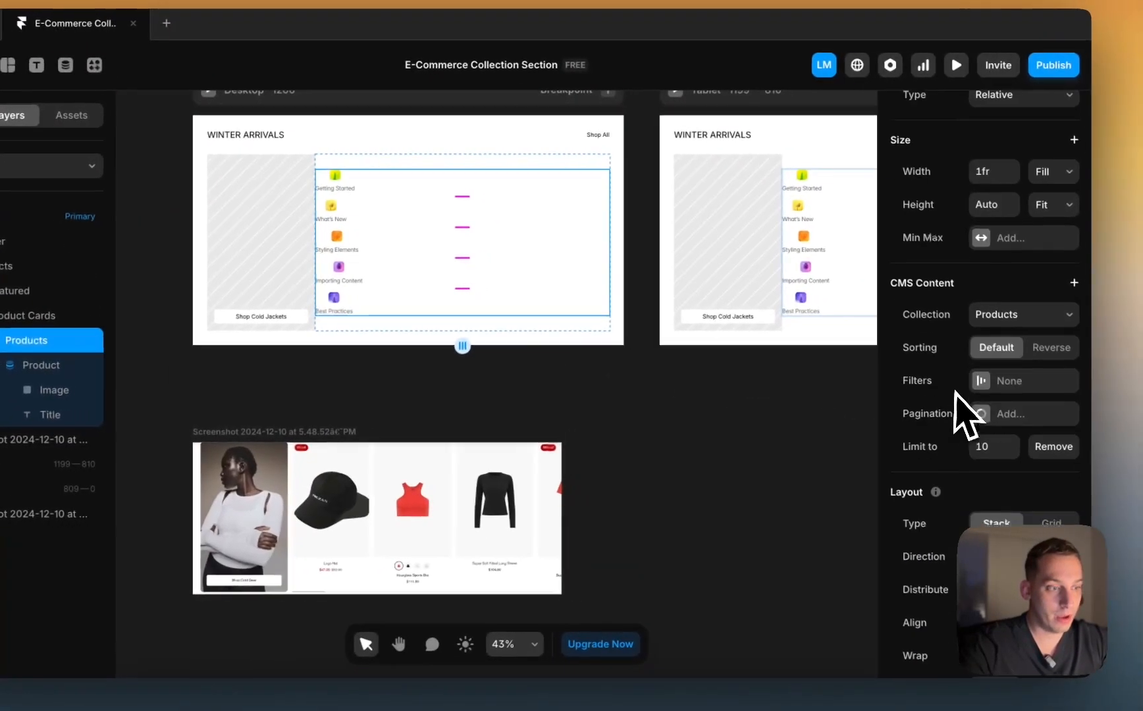
Step: Set the Products list's direction to horizontal, lining up the five entries in one centred row
scroll(961, 413, "down", 5)
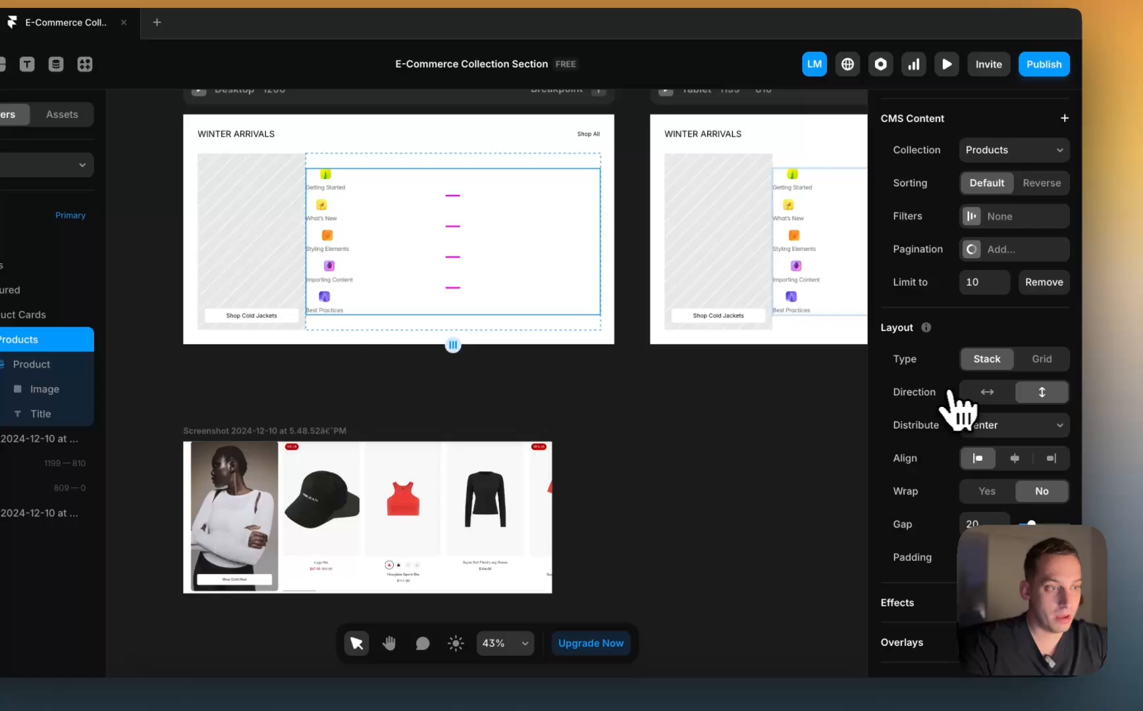
left_click(992, 393)
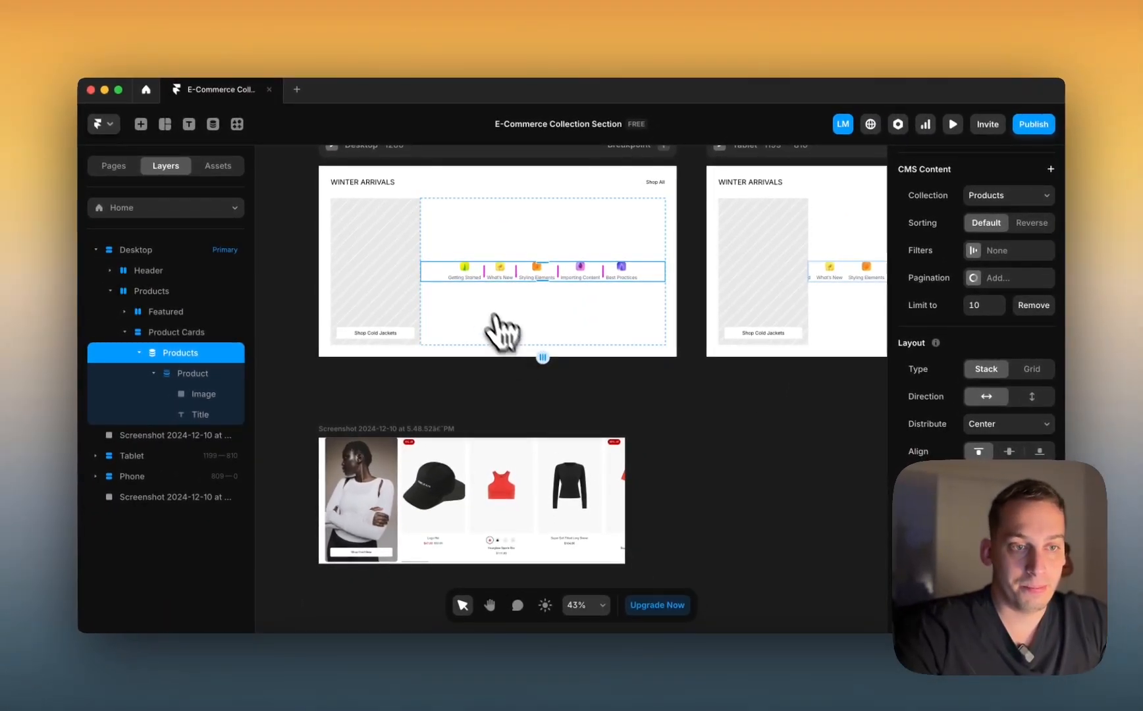
scroll(456, 271, "up", 5)
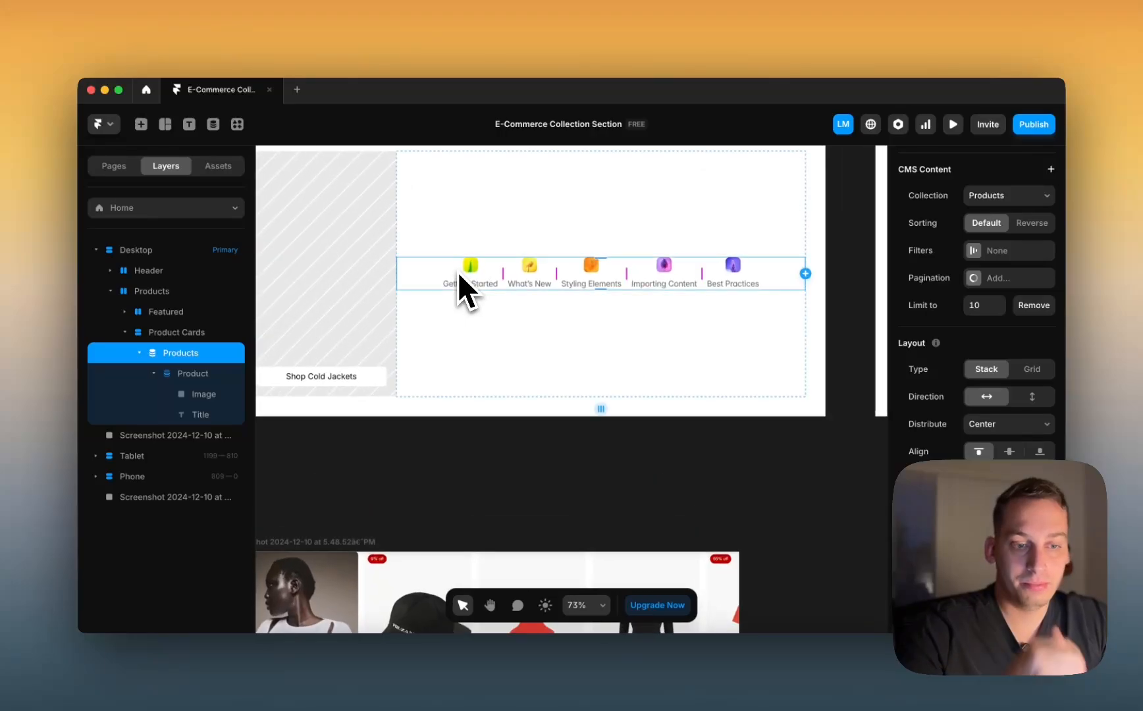
scroll(457, 272, "down", 3)
scroll(457, 271, "down", 5)
scroll(456, 272, "up", 5)
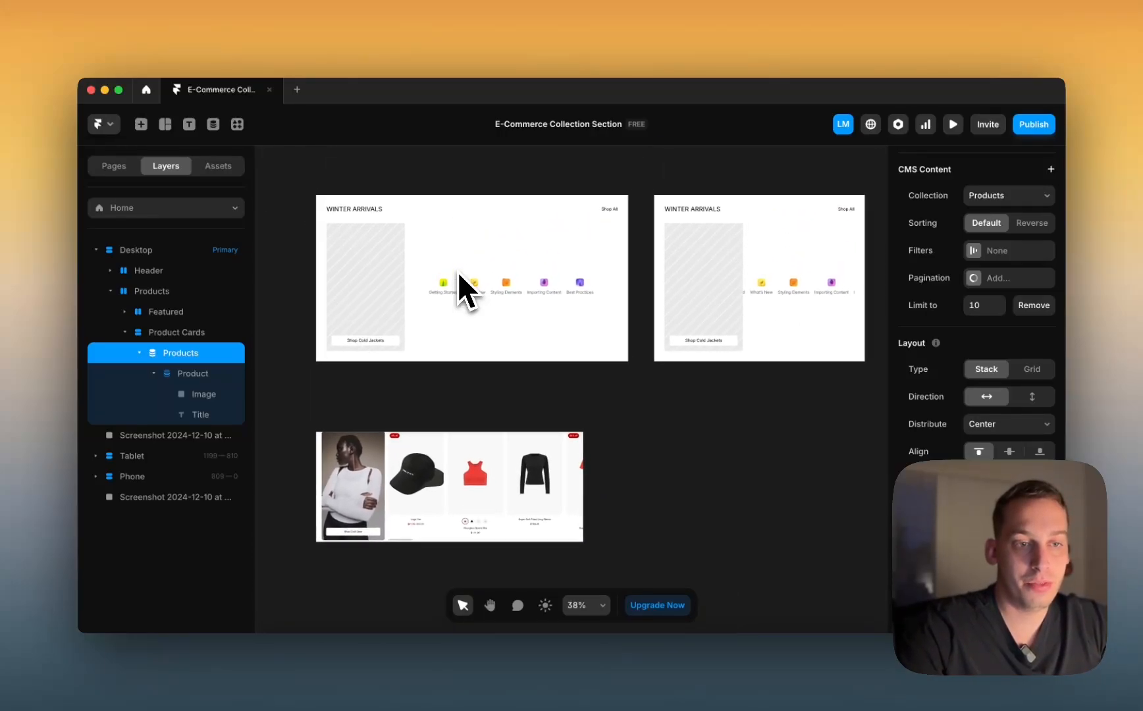
scroll(446, 285, "up", 3)
scroll(442, 290, "down", 4)
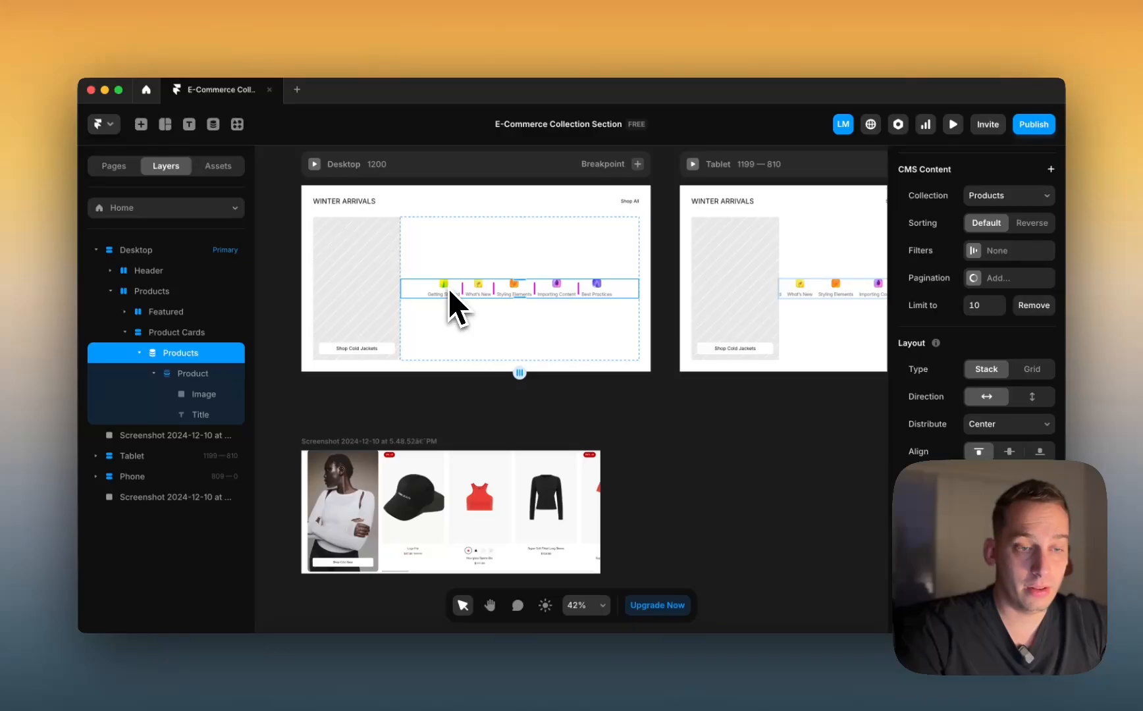
scroll(448, 287, "up", 4)
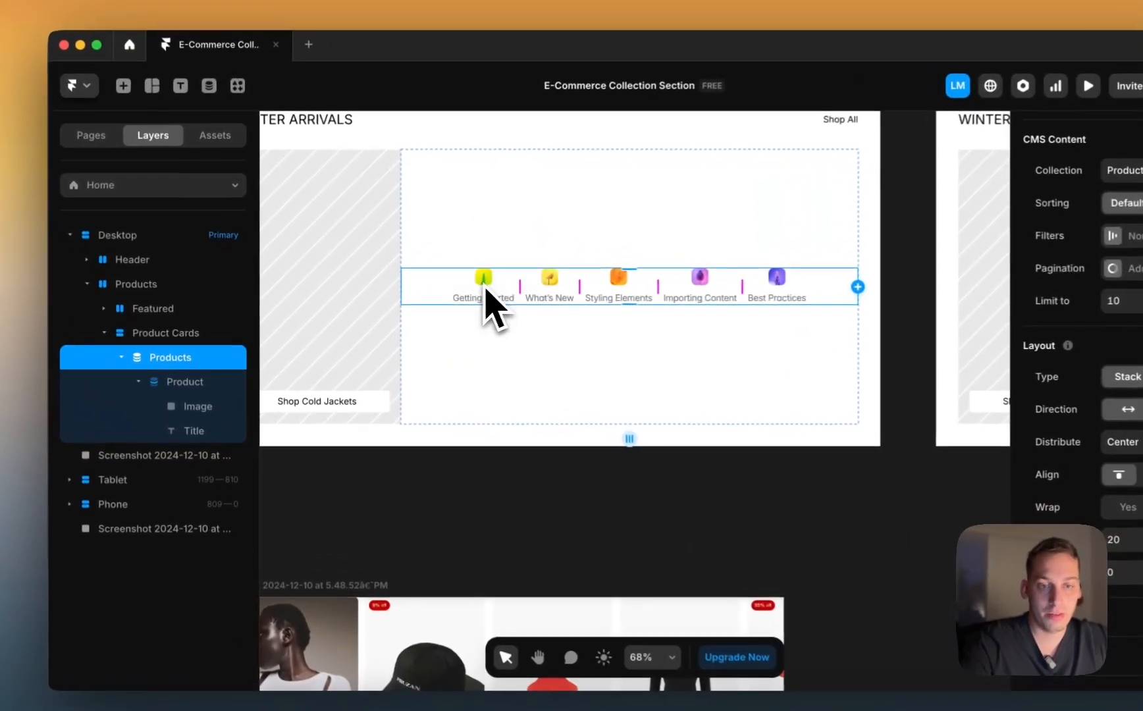
Step: Make product images fill width at height 170, and each Product card fill width
left_click(224, 406)
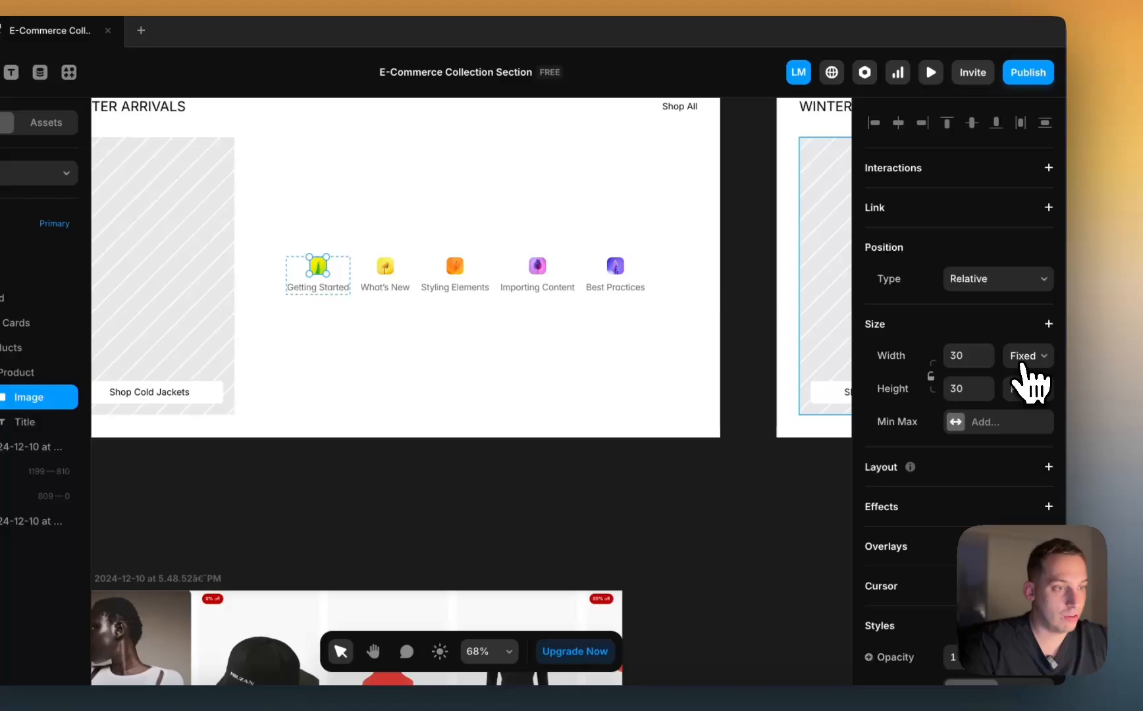
left_click(1024, 360)
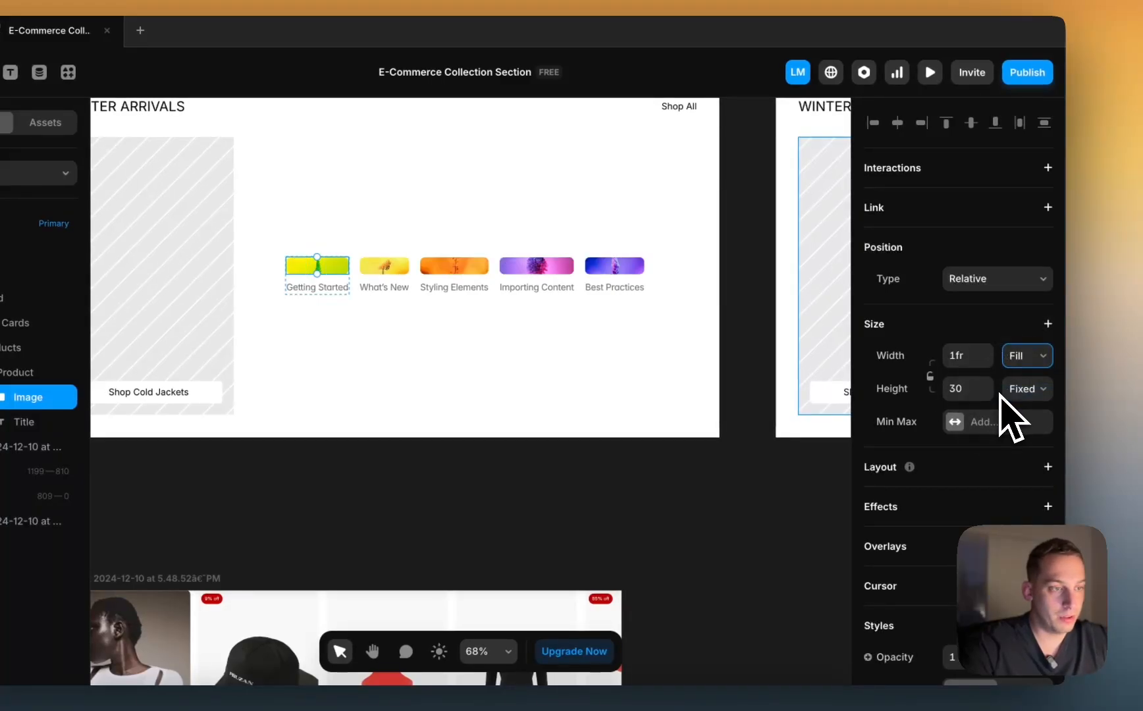
key("shift+Up")
key("shift+Up")
key("shift+Up")
key("shift+Up")
key("shift+Up")
key("shift+Up")
key("shift+Up")
key("shift+Up")
key("shift+Up")
key("shift+Up")
key("shift+Up")
key("shift+Up")
key("shift+Up")
key("shift+Up")
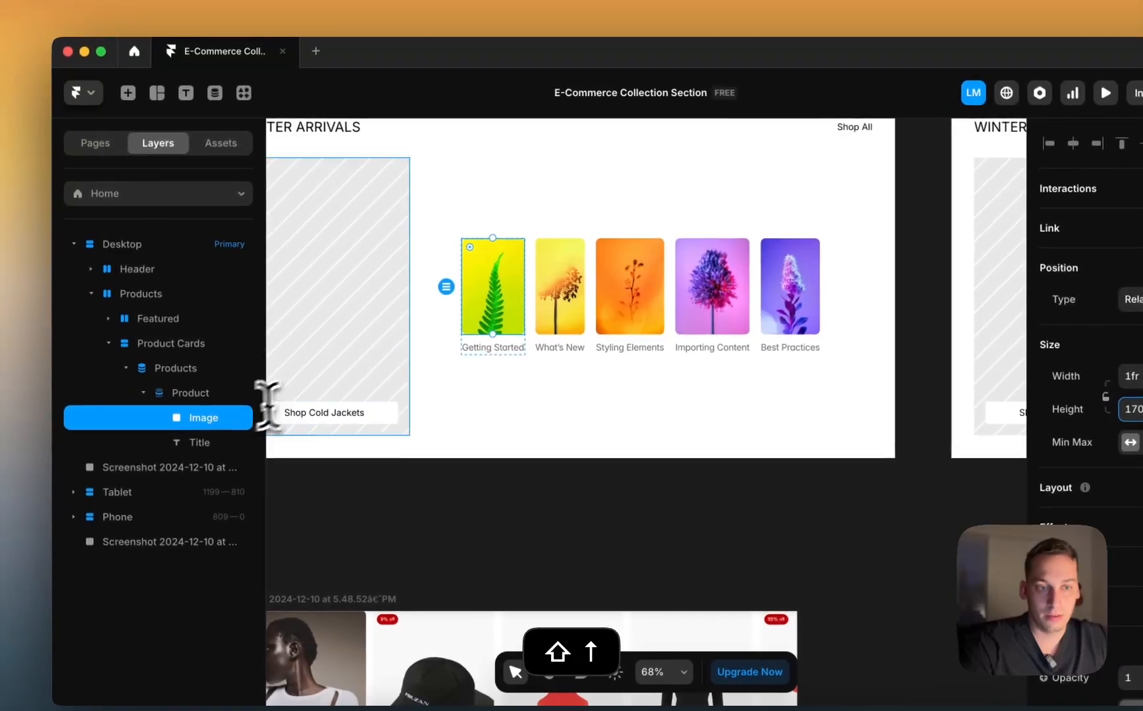
left_click(452, 342)
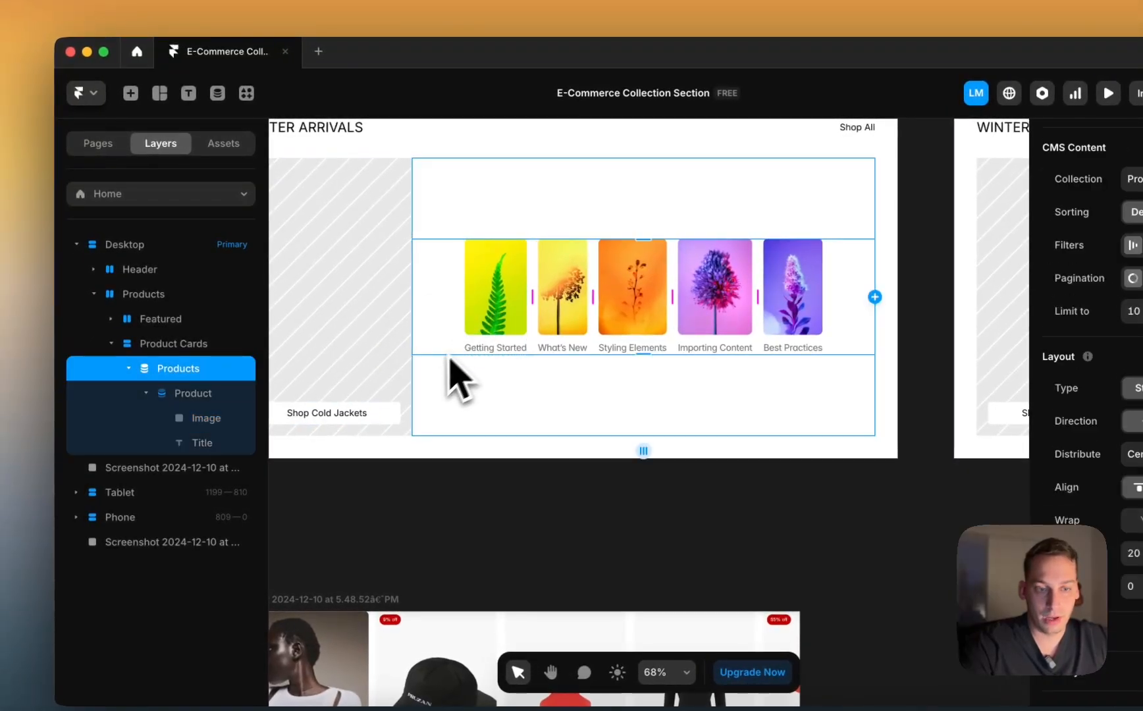
scroll(449, 377, "down", 4)
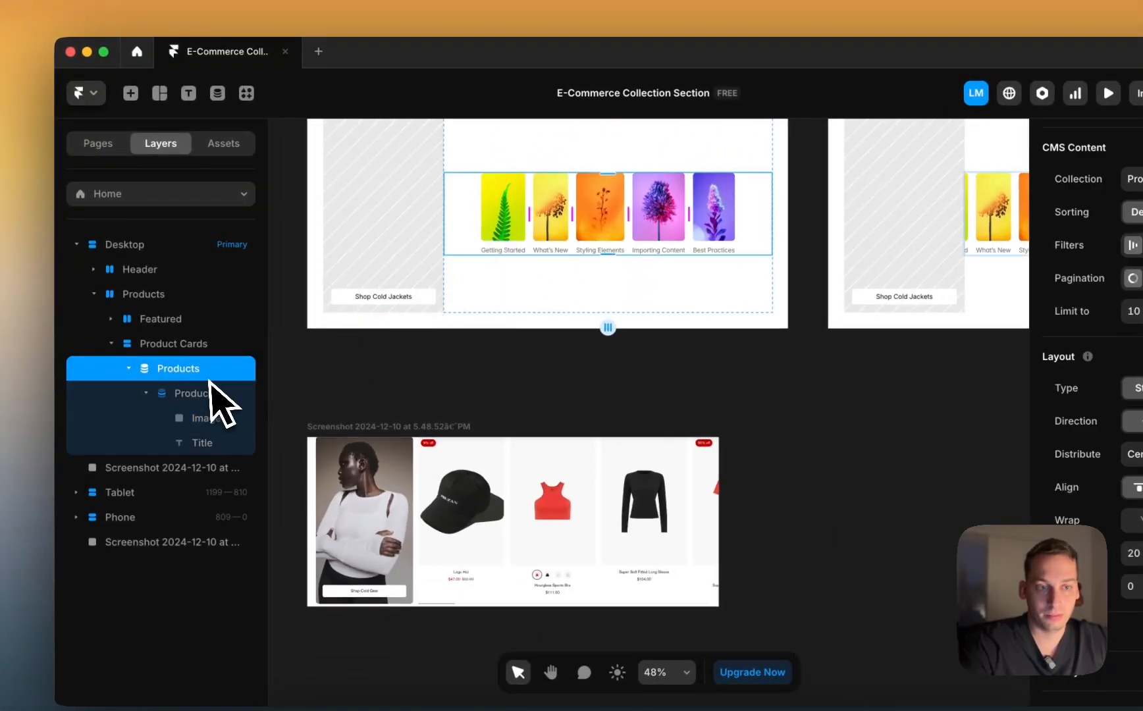
left_click(205, 392)
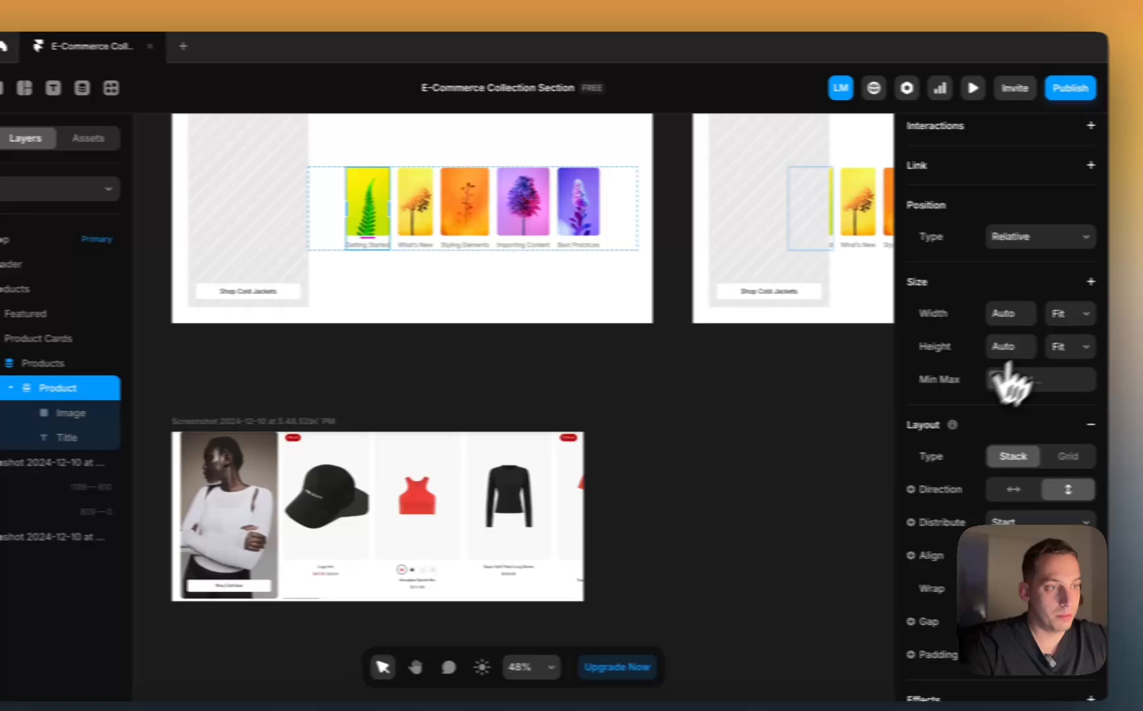
left_click(1025, 312)
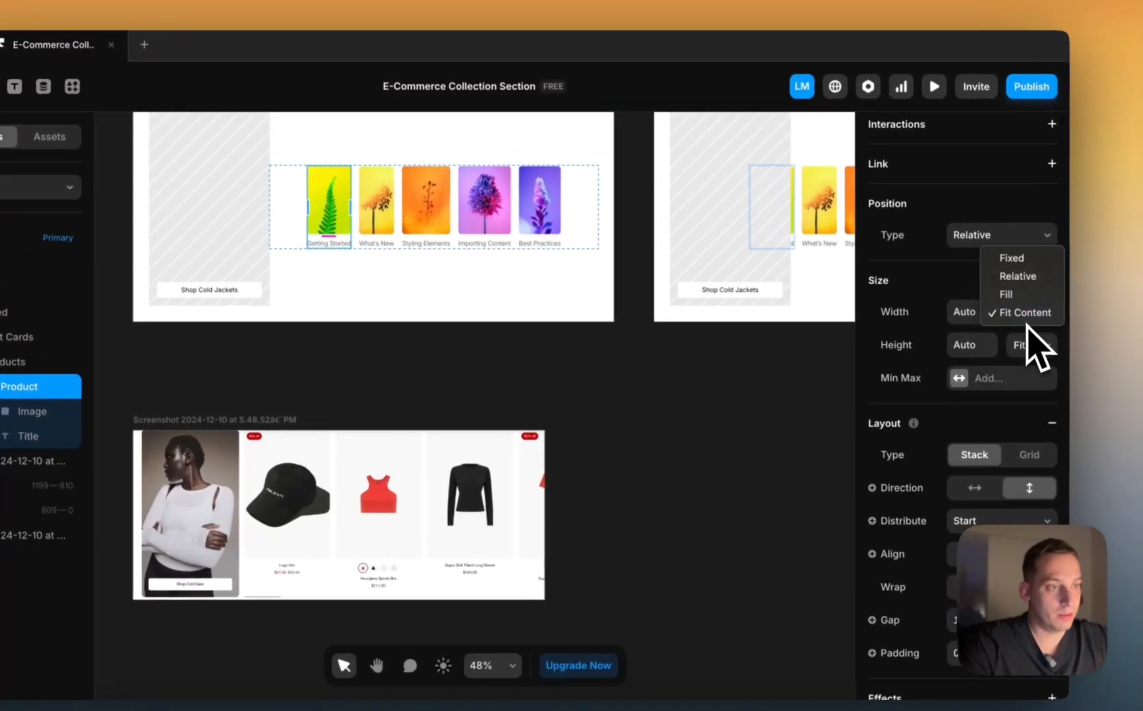
left_click(1013, 299)
Step: Switch the Product Cards container to separate-side padding and adjust one side
scroll(685, 326, "up", 3)
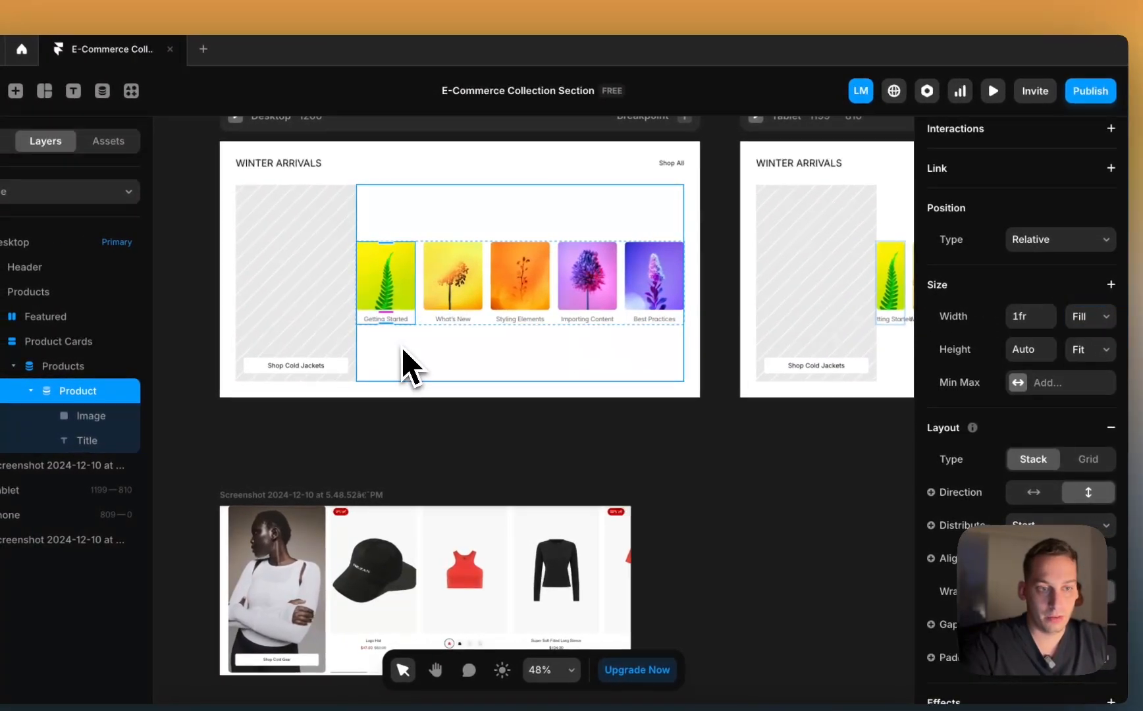
left_click(412, 368)
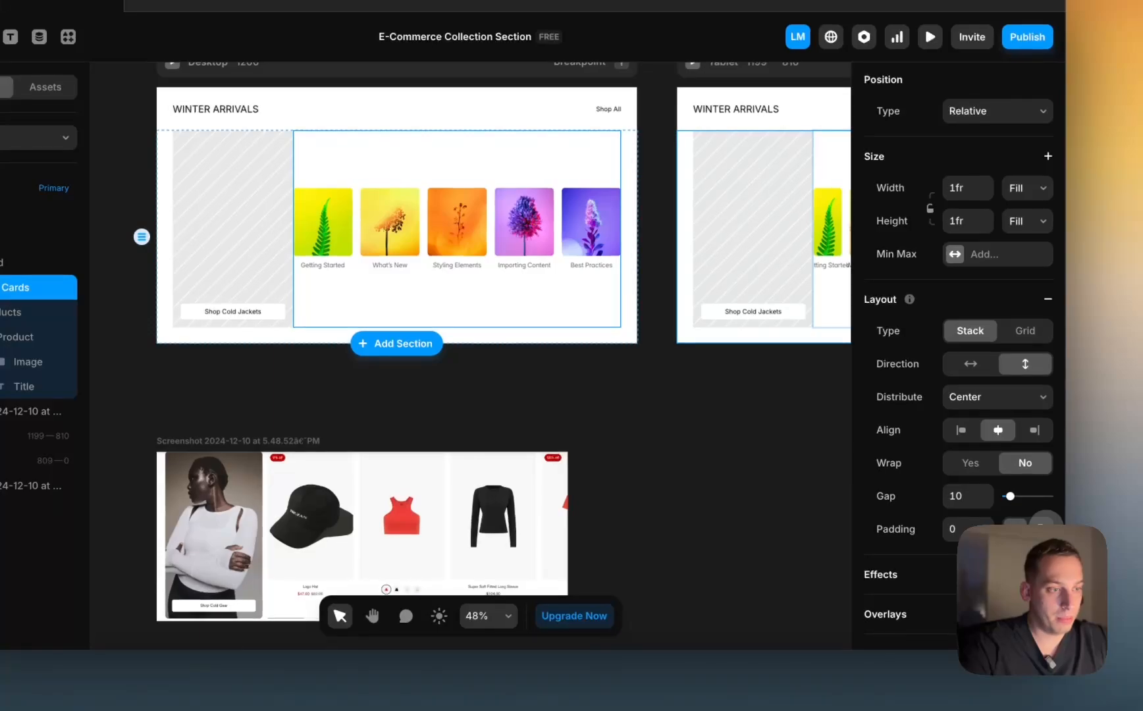
left_click(1045, 528)
scroll(552, 414, "down", 2)
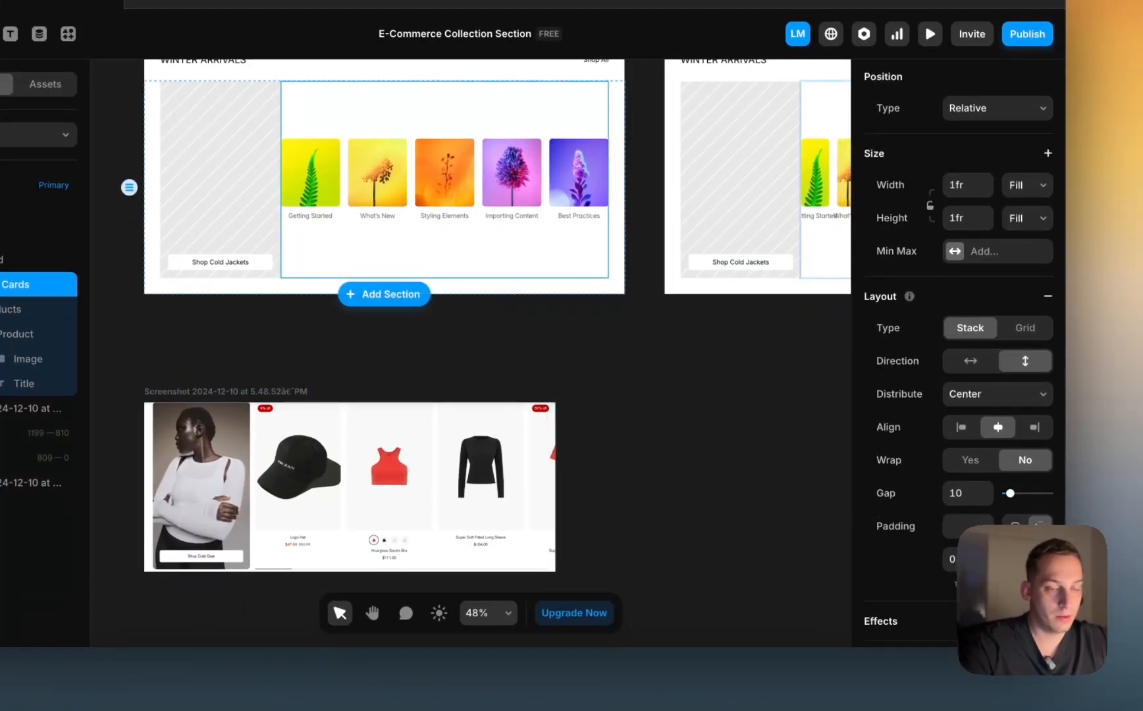
key("shift+Up")
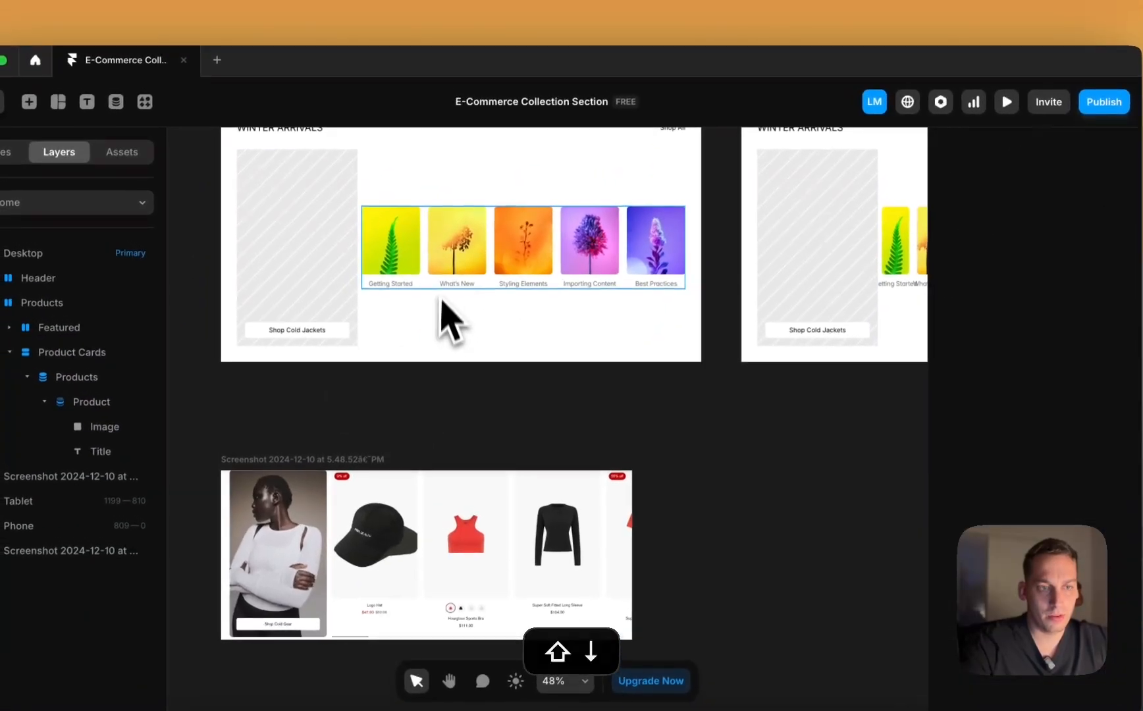
Step: Make the Products list fill the row's height and drag the product images much taller
left_click(350, 215)
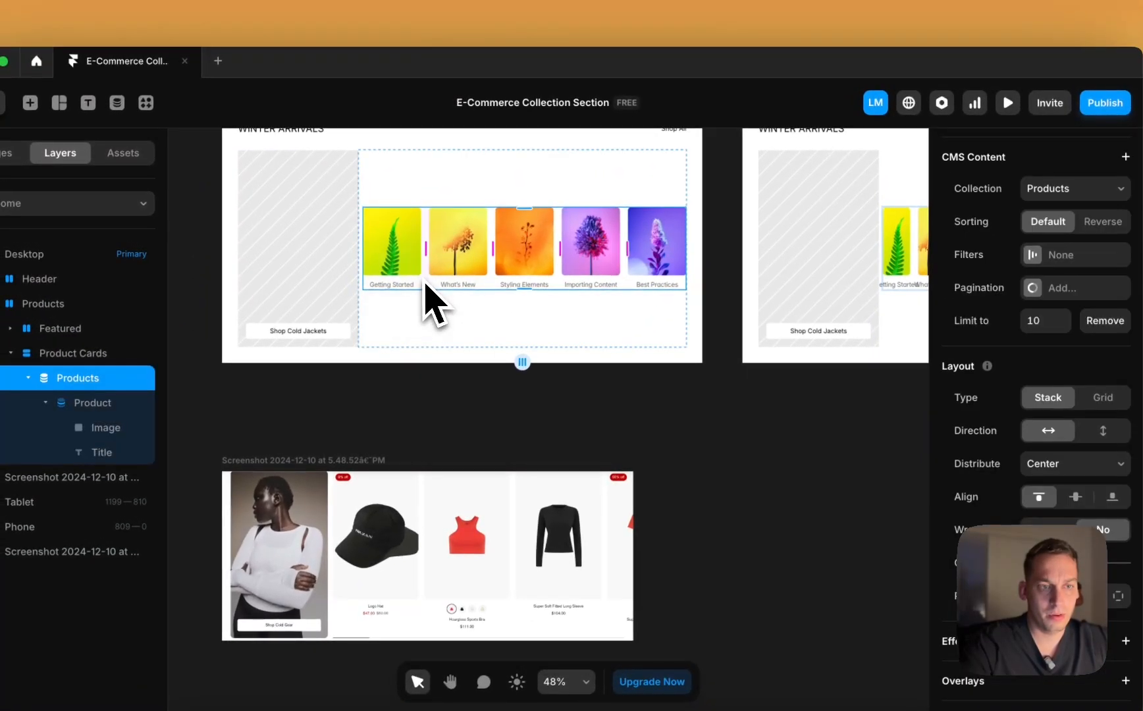
scroll(1119, 300, "up", 5)
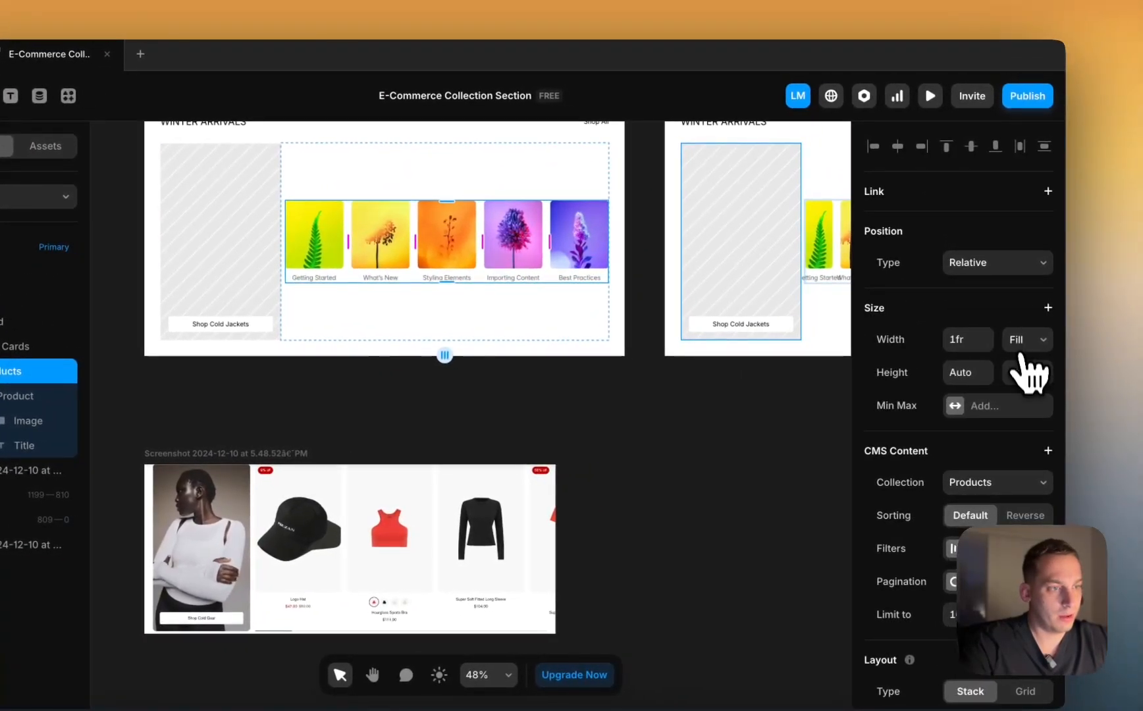
left_click(1035, 355)
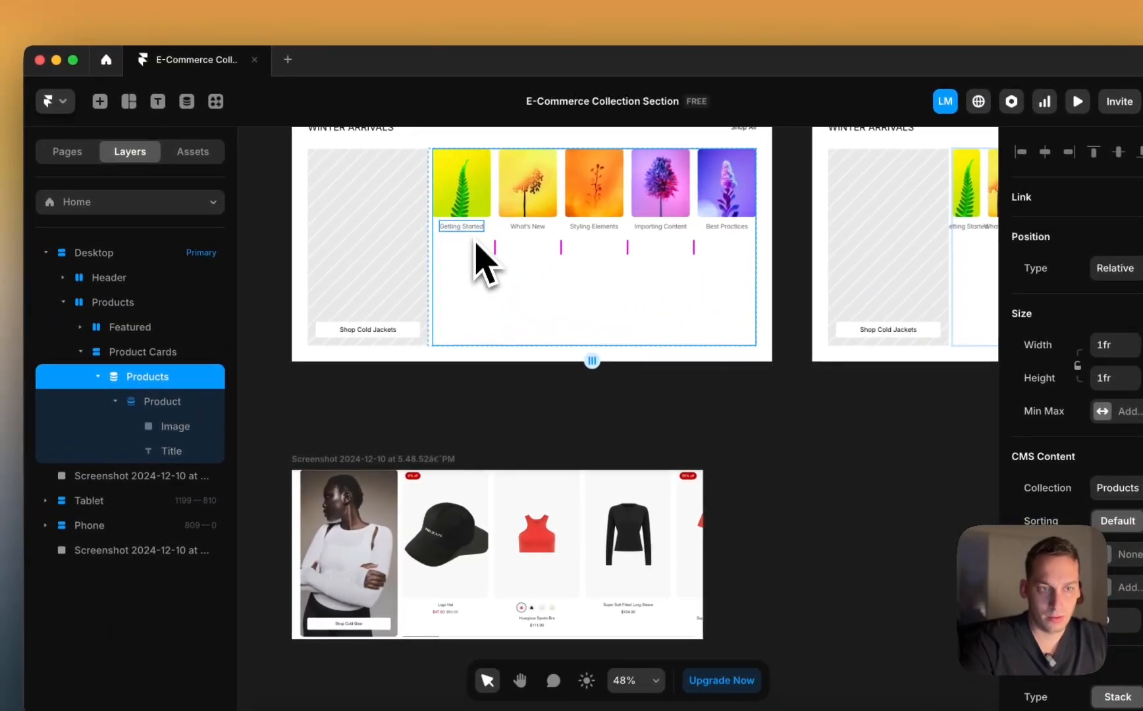
left_click(474, 216)
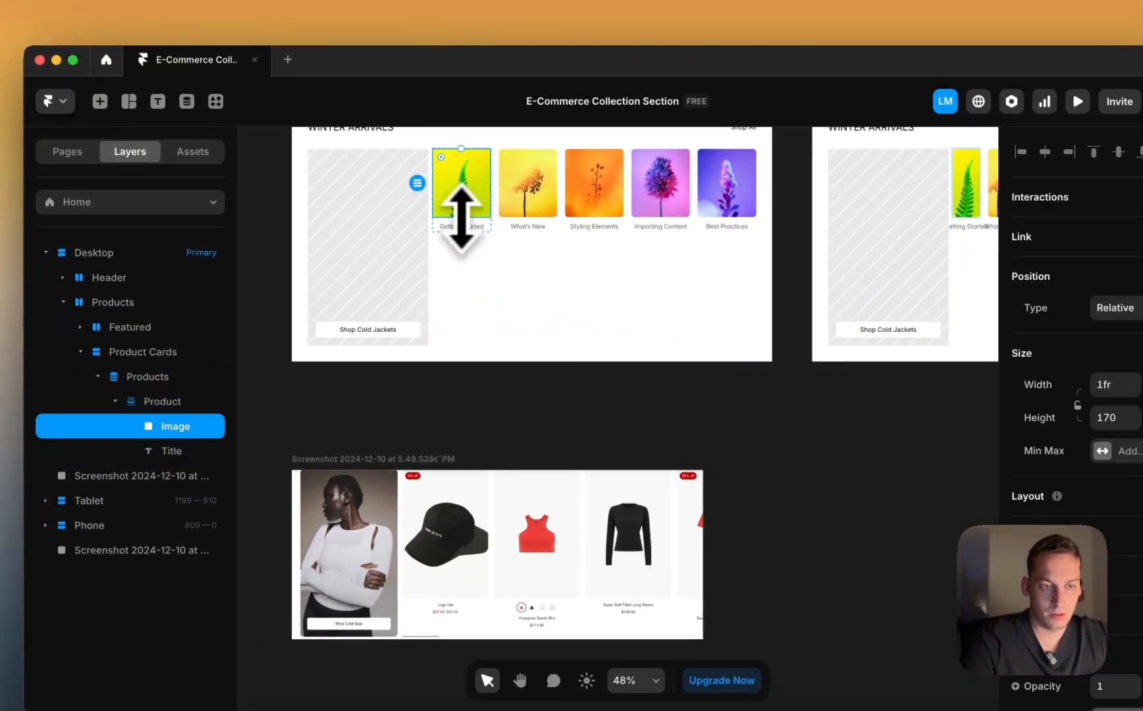
left_click_drag(461, 218, 469, 304)
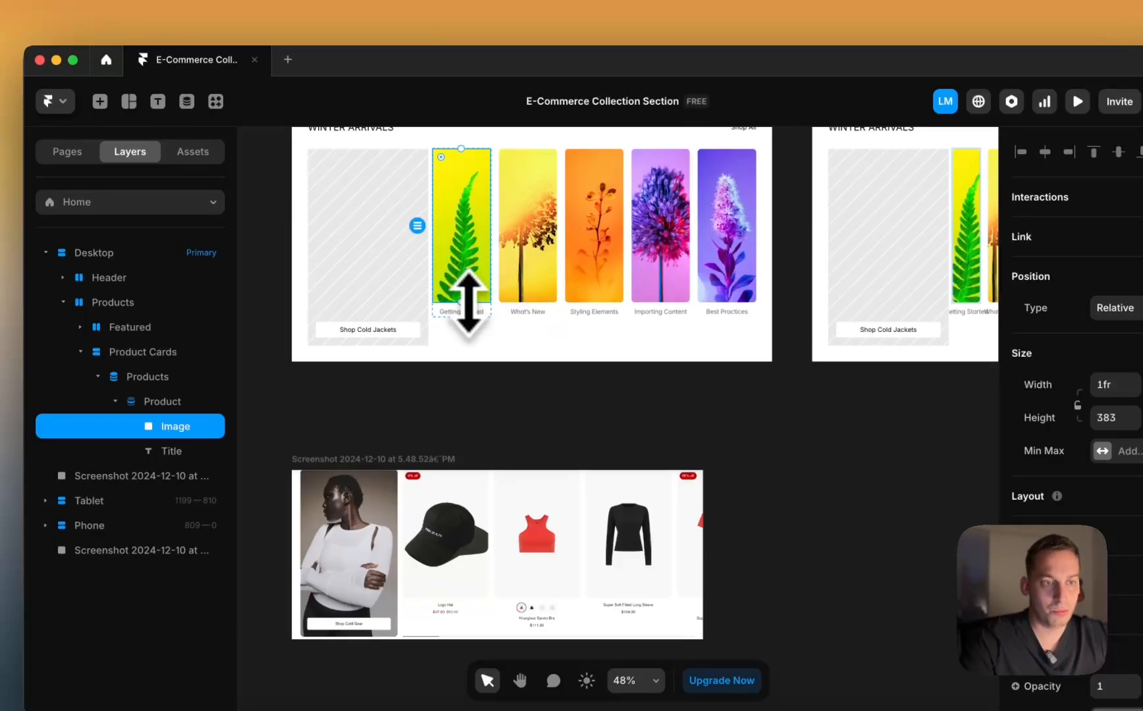
left_click(624, 292)
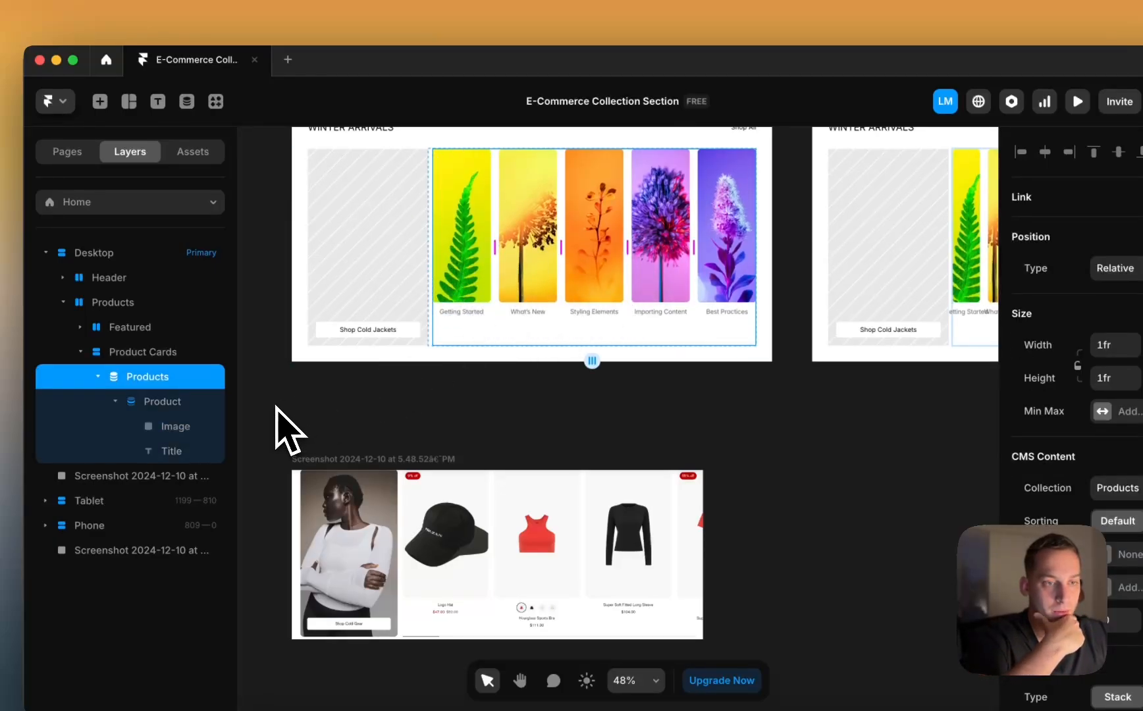
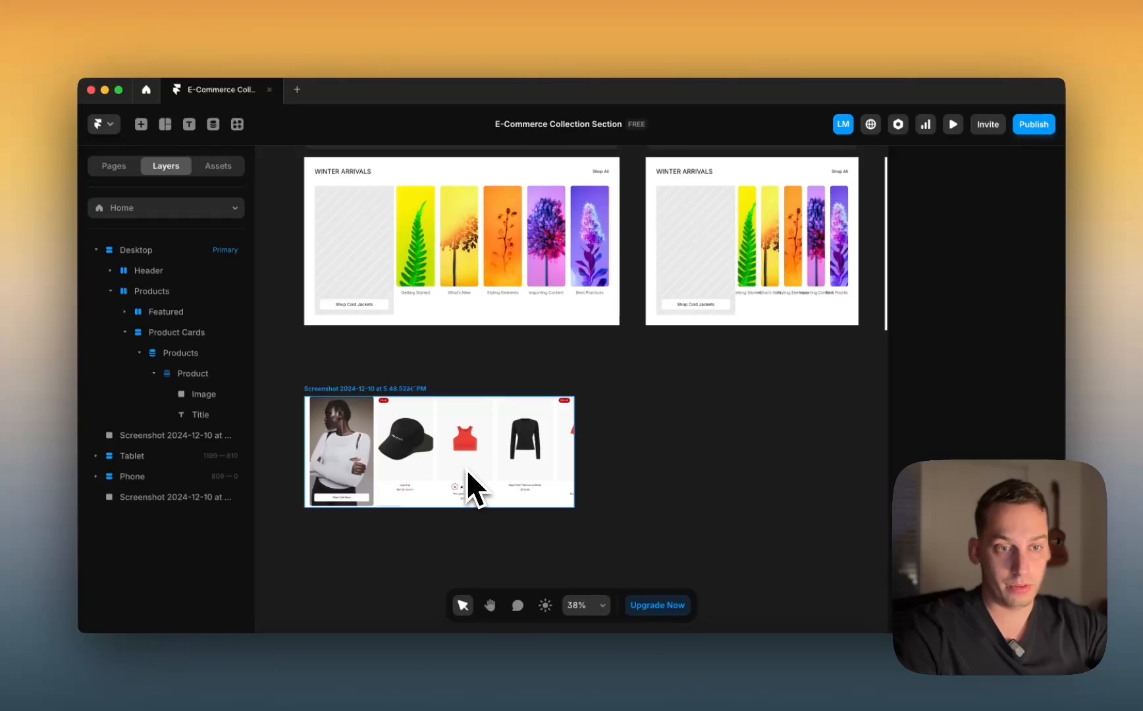
Step: Bring up the Eclipse store preview in Chrome at its Fall Arrivals carousel
scroll(467, 470, "up", 5)
scroll(466, 470, "right", 3)
scroll(466, 470, "up", 2)
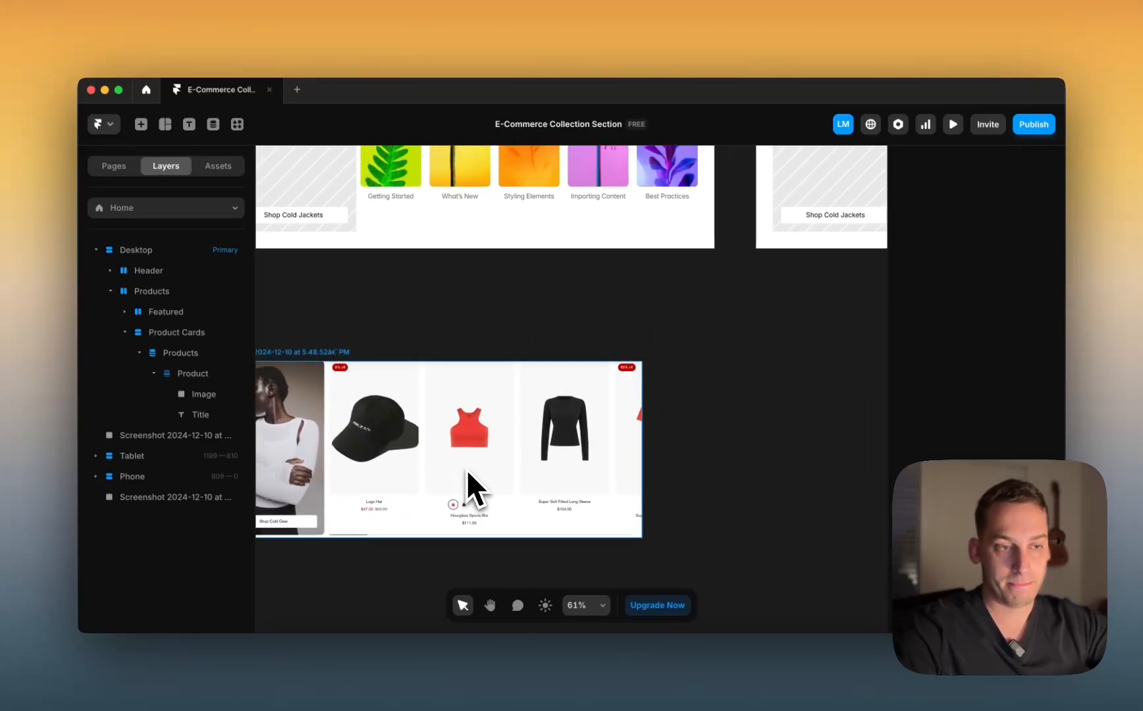
scroll(466, 470, "down", 3)
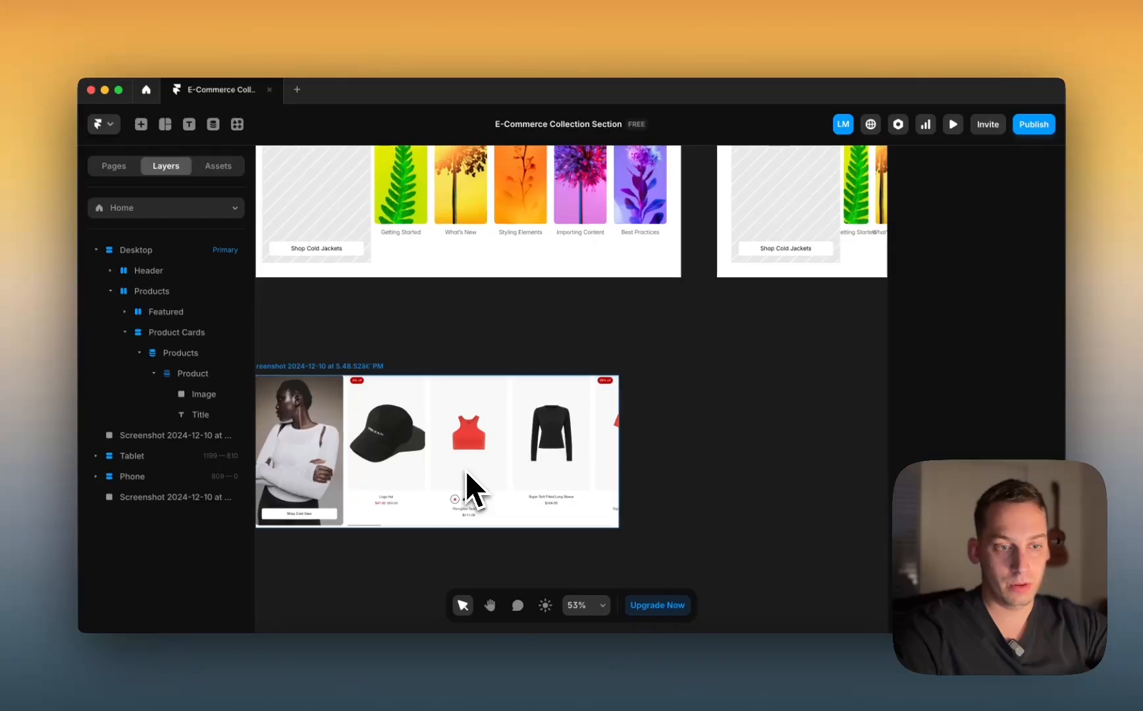
scroll(514, 529, "down", 1)
scroll(516, 531, "up", 3)
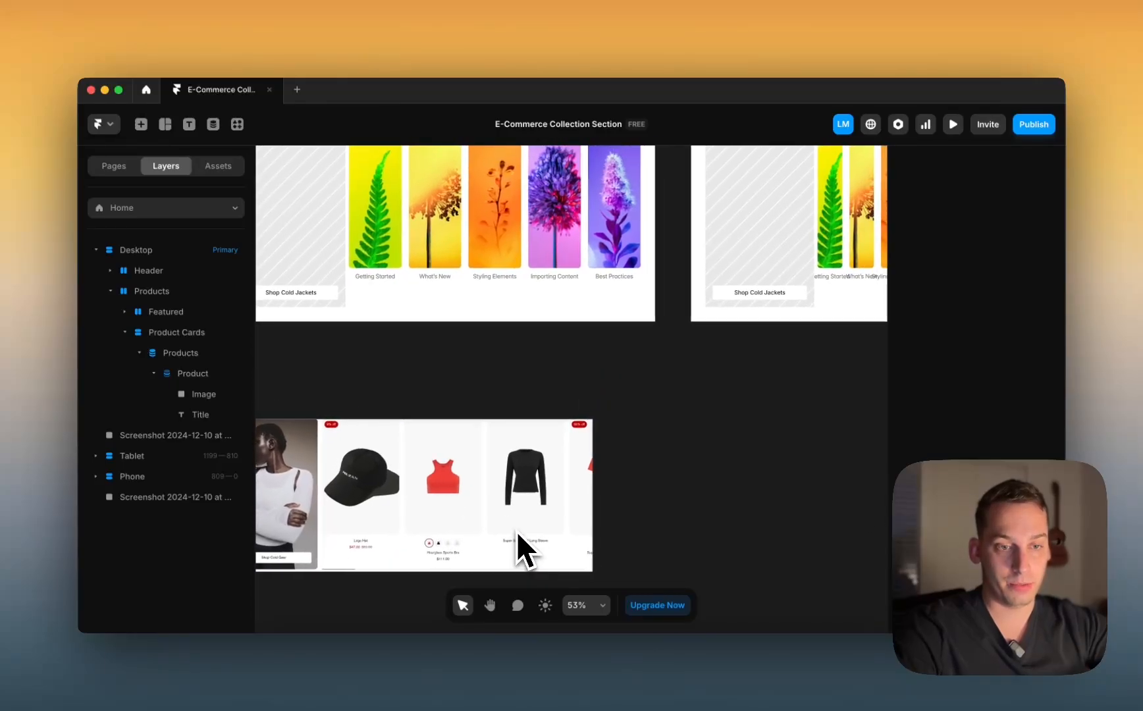
scroll(516, 531, "down", 3)
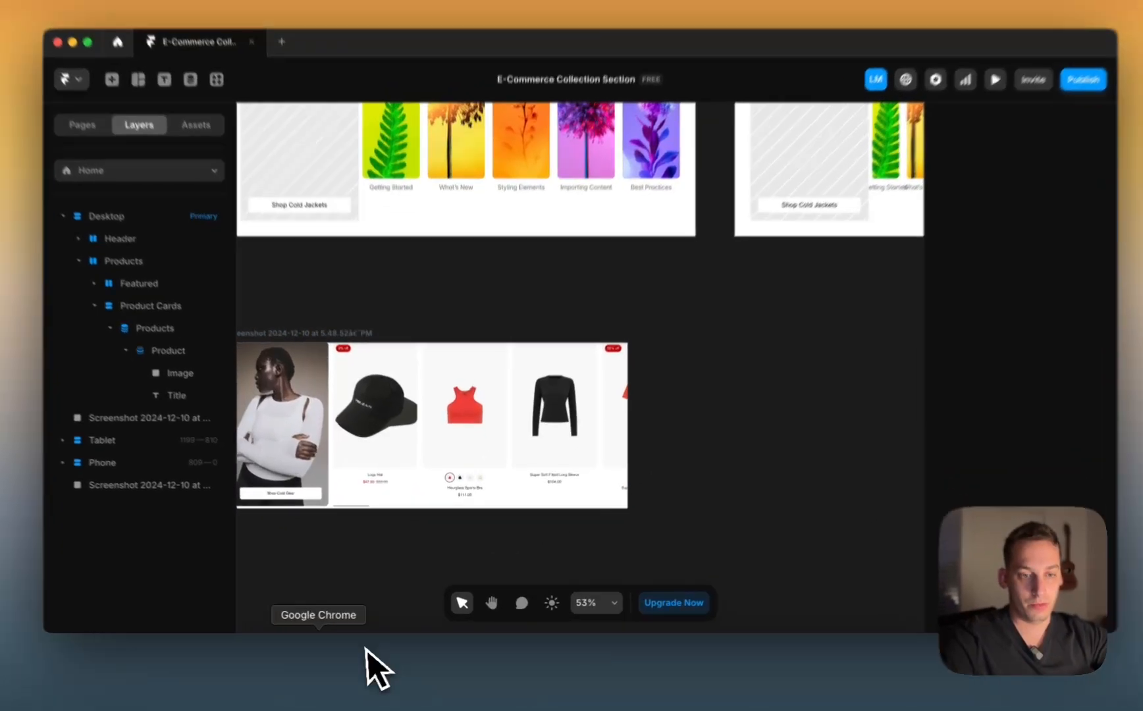
left_click(322, 688)
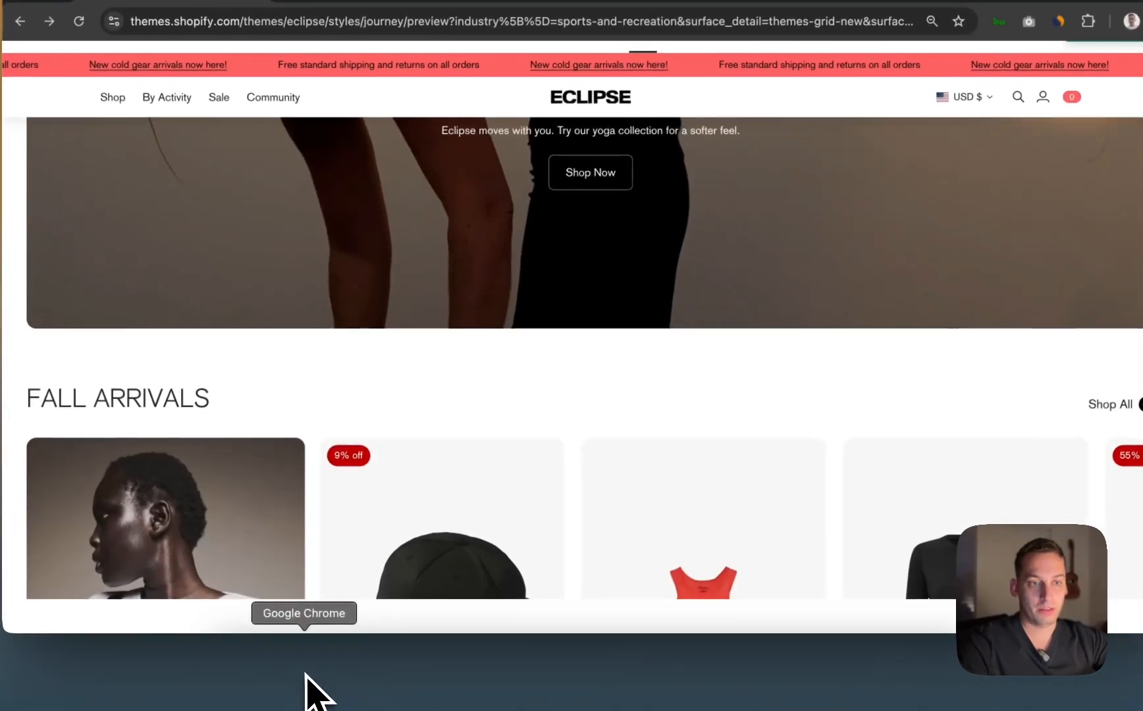
scroll(472, 494, "down", 10)
scroll(474, 474, "up", 6)
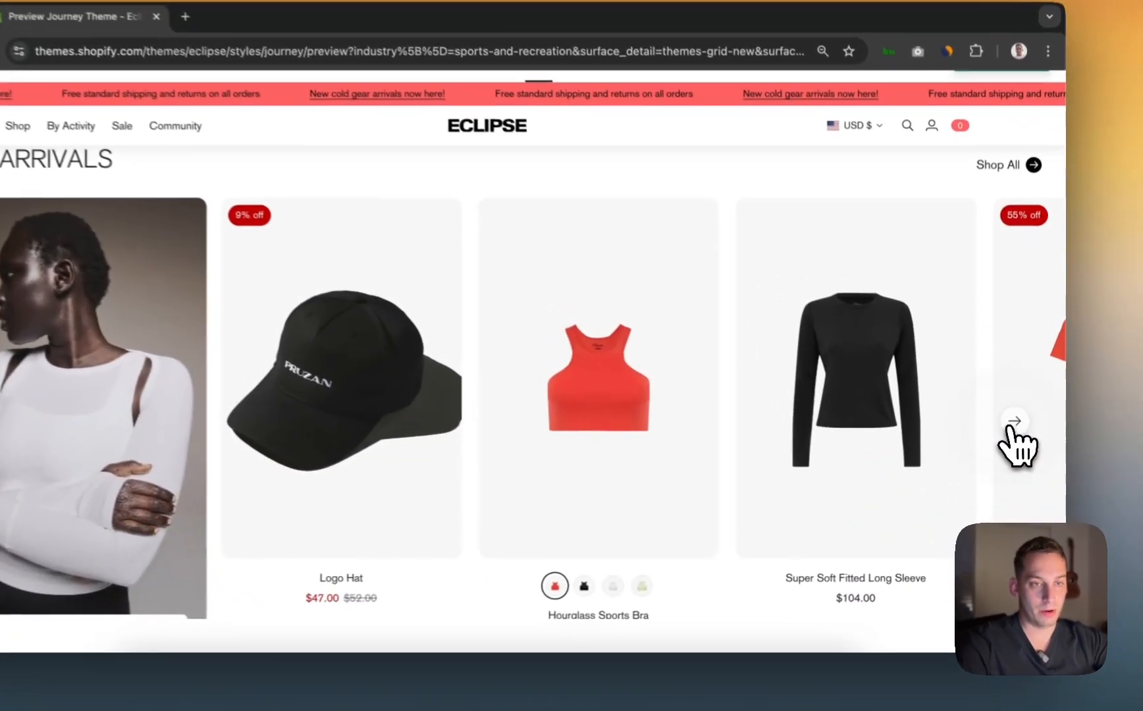
Step: Page the Fall Arrivals carousel forward and back, ending on the first products
left_click(1019, 436)
left_click(1019, 436)
left_click(1019, 436)
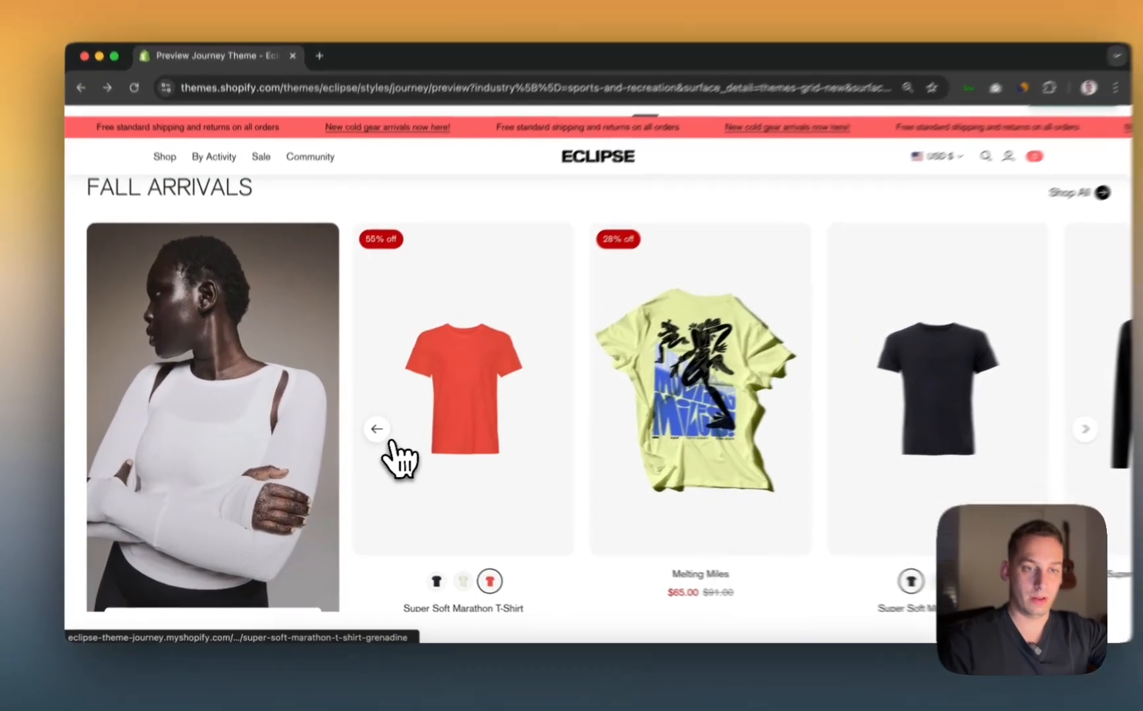
left_click(370, 440)
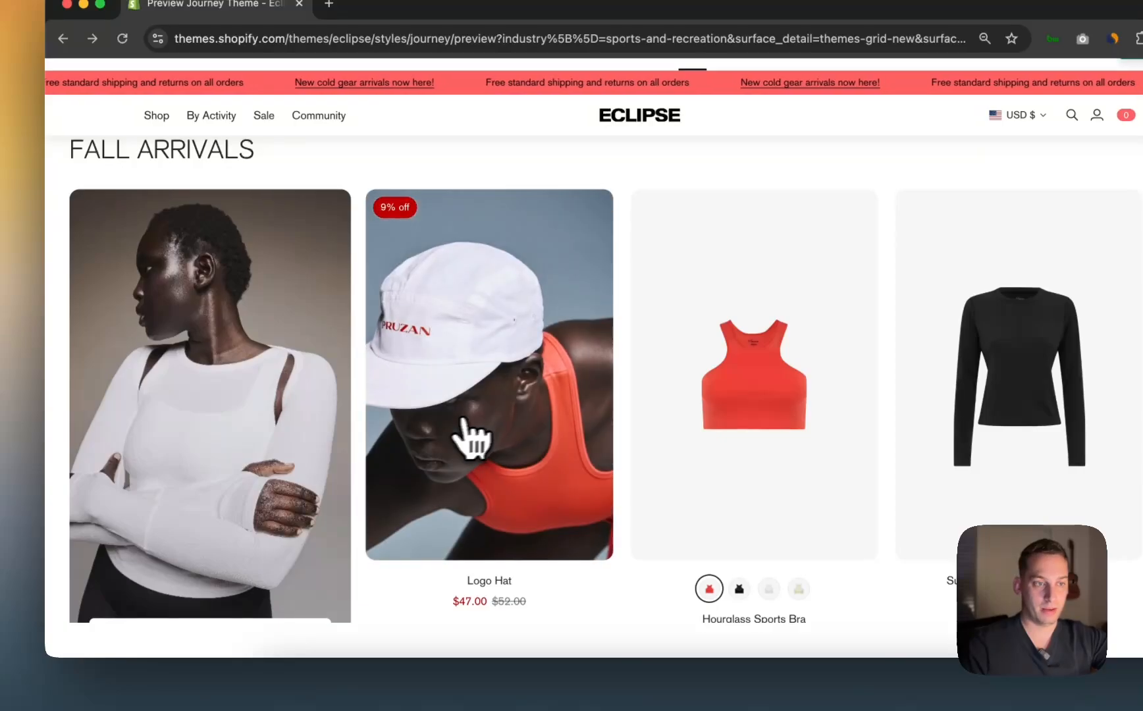
scroll(478, 421, "down", 1)
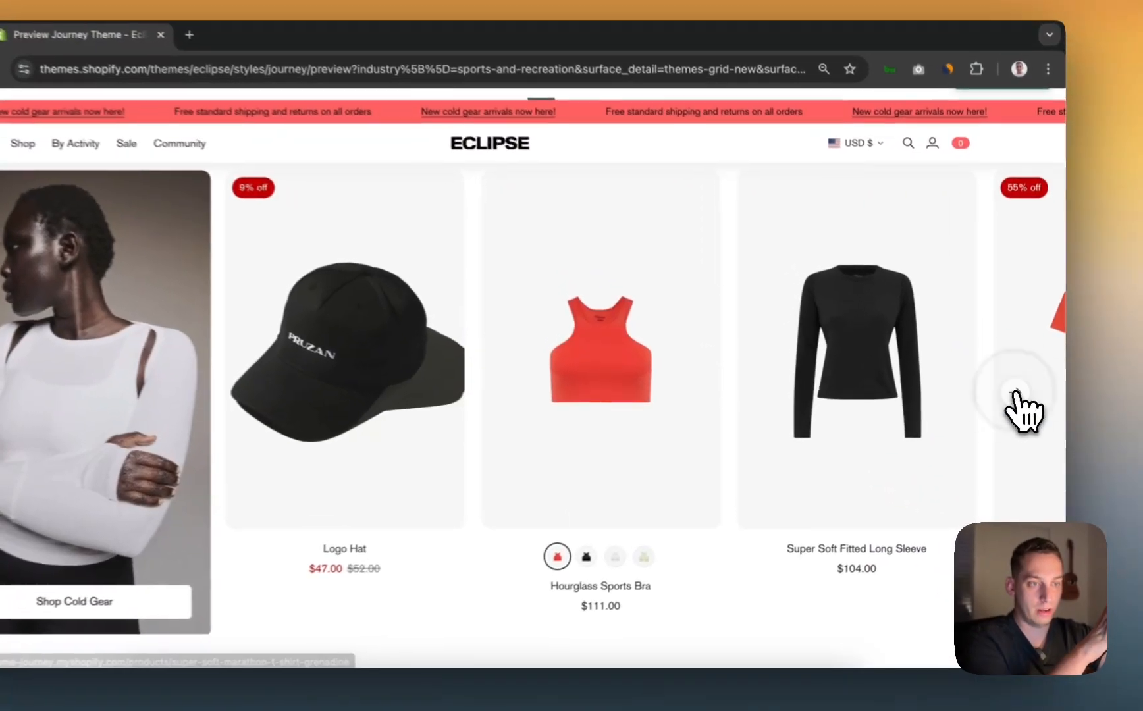
left_click(1021, 397)
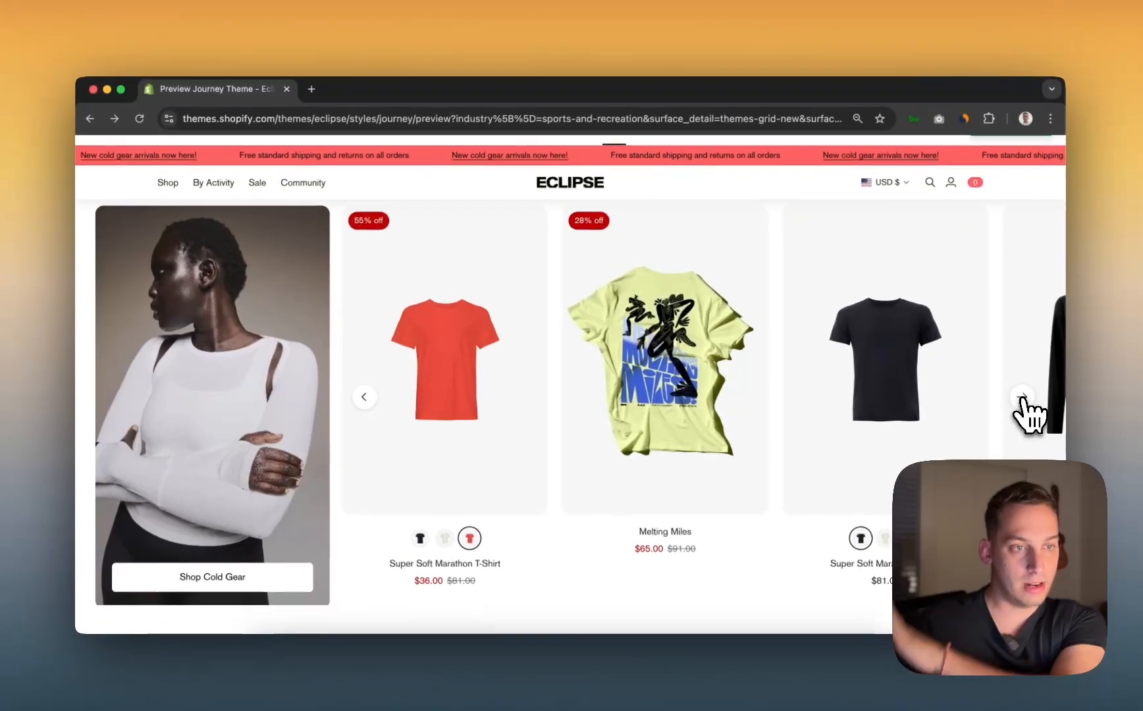
scroll(1022, 399, "down", 2)
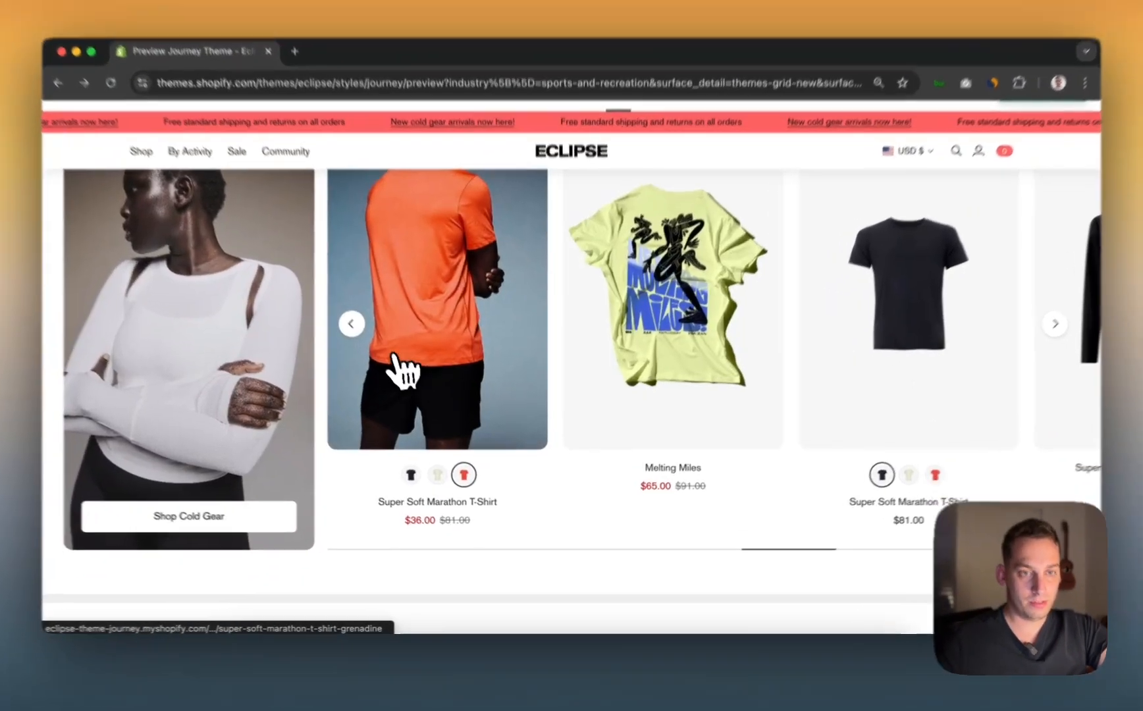
left_click(365, 344)
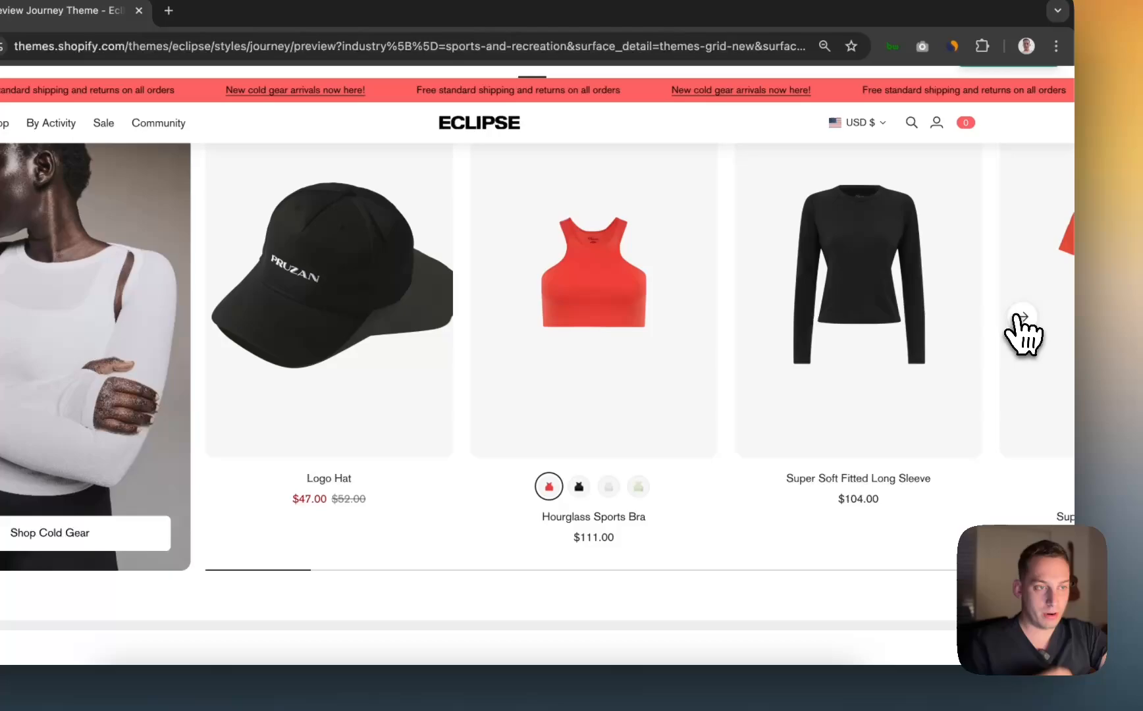
left_click(1114, 286)
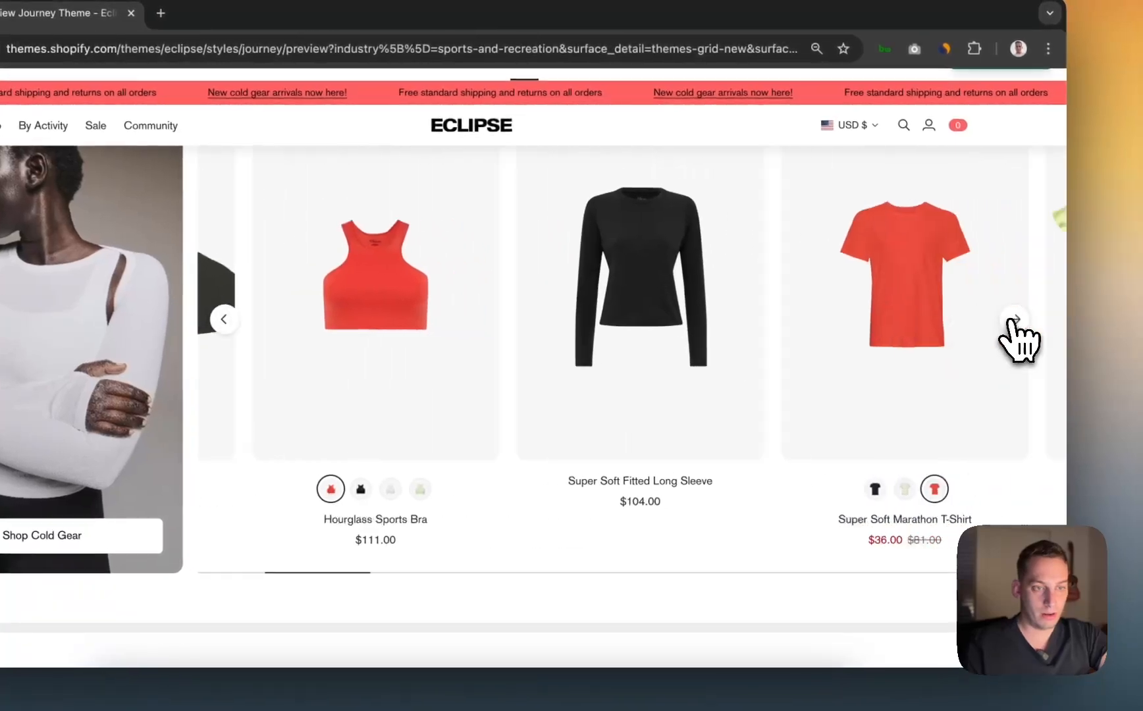
left_click(318, 303)
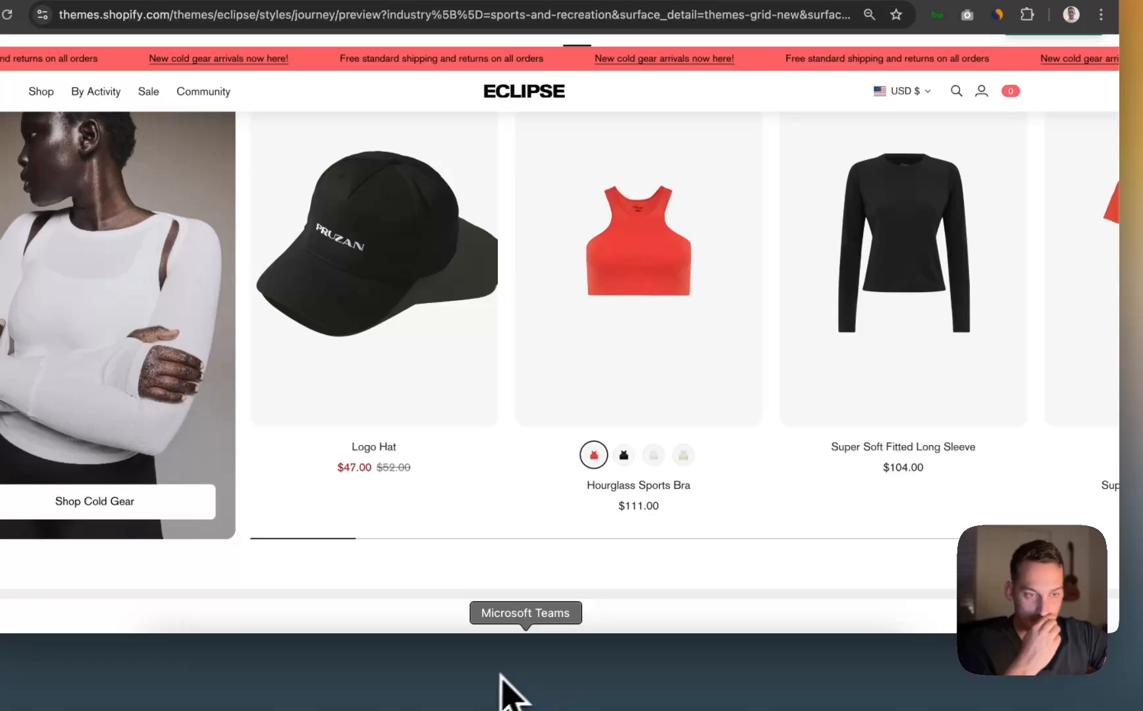
left_click(575, 658)
Step: Remove the duplicate store screenshot dropped onto the Framer canvas
left_click_drag(1040, 648, 195, 579)
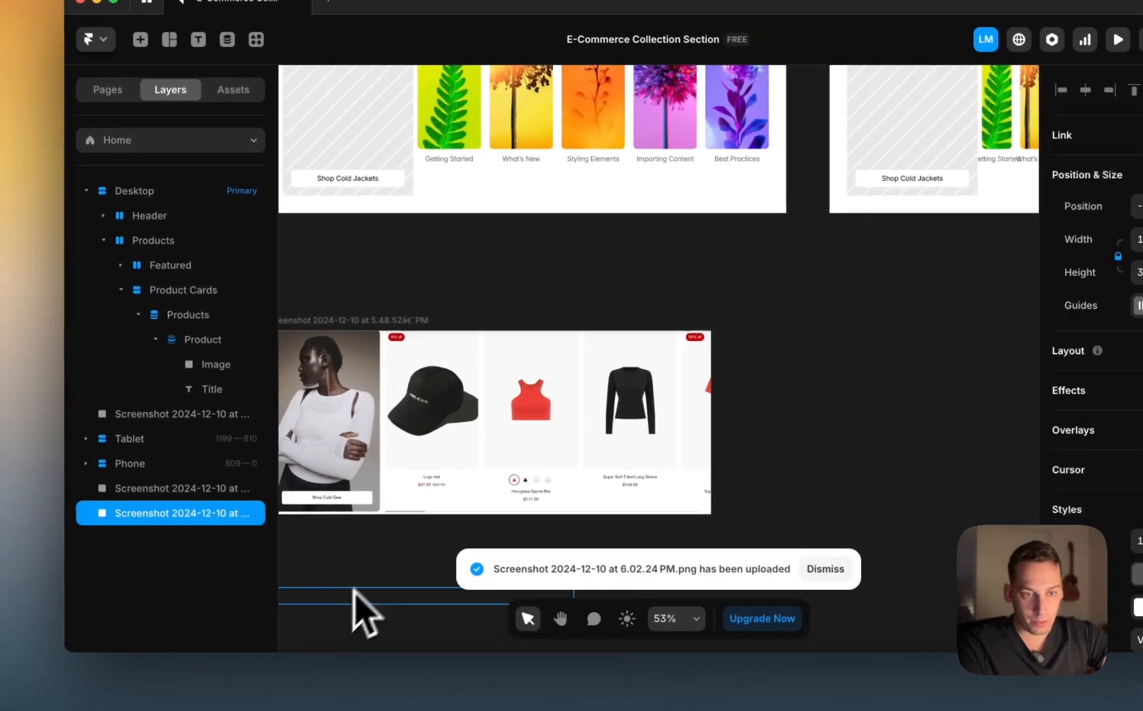
key("BackSpace")
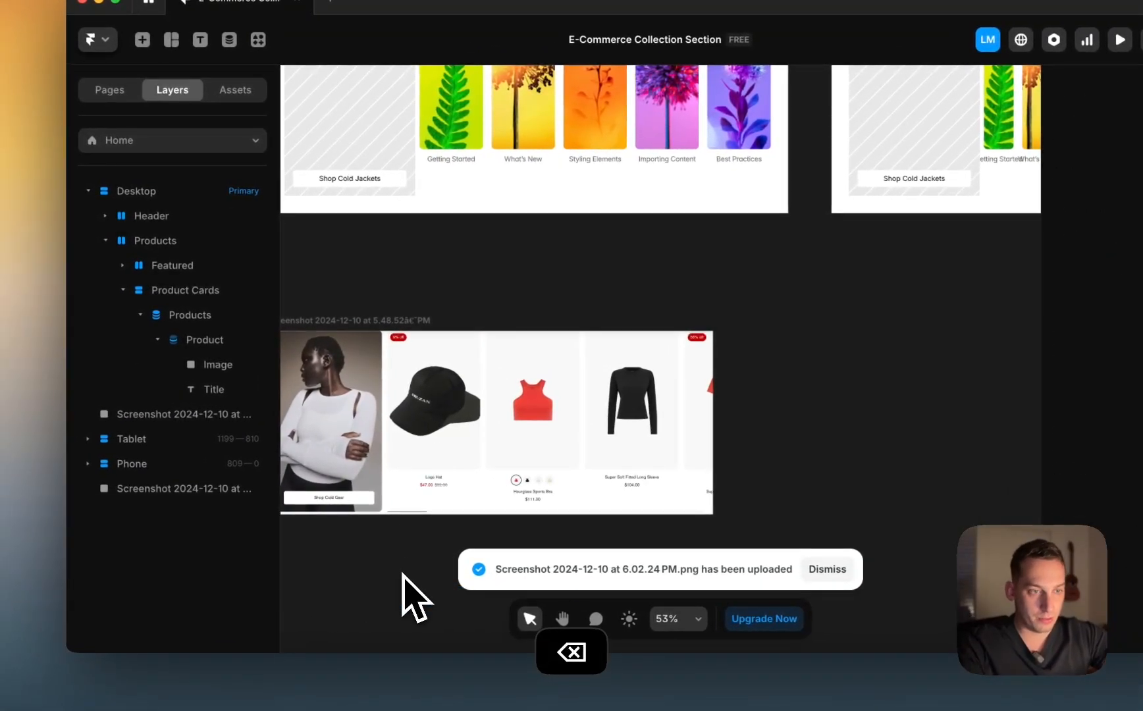
left_click(423, 497)
scroll(426, 497, "down", 5)
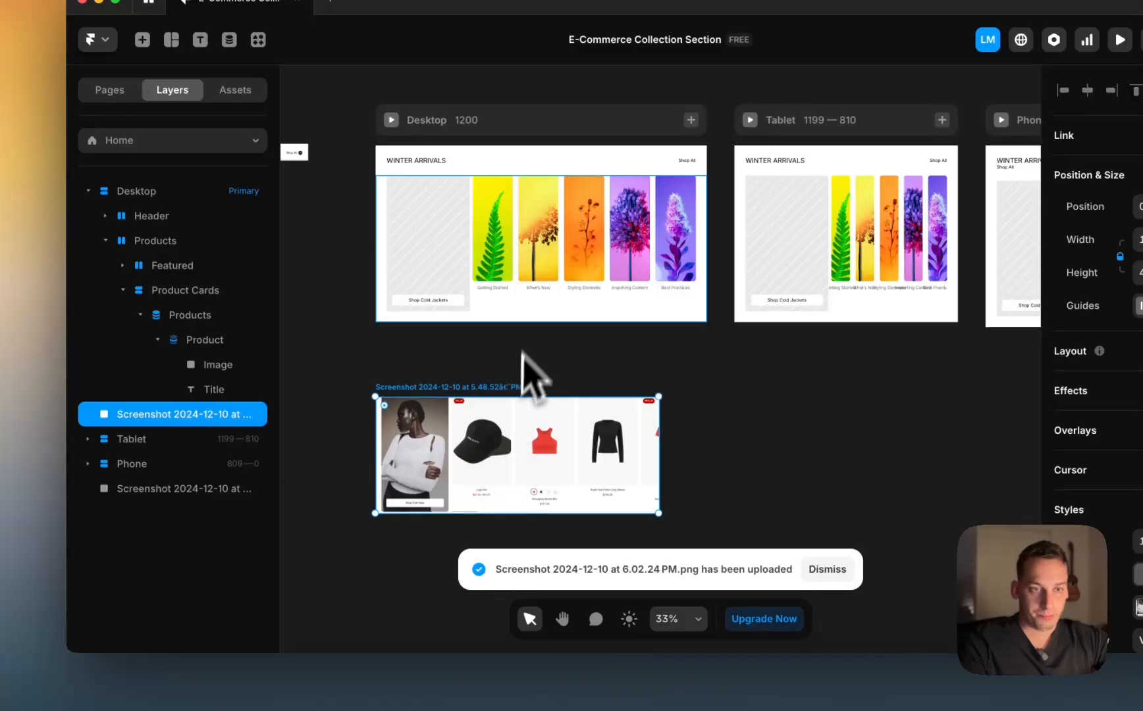
Step: Turn the Product Cards stack into a component named Carousel and select Variant 1
left_click(519, 300)
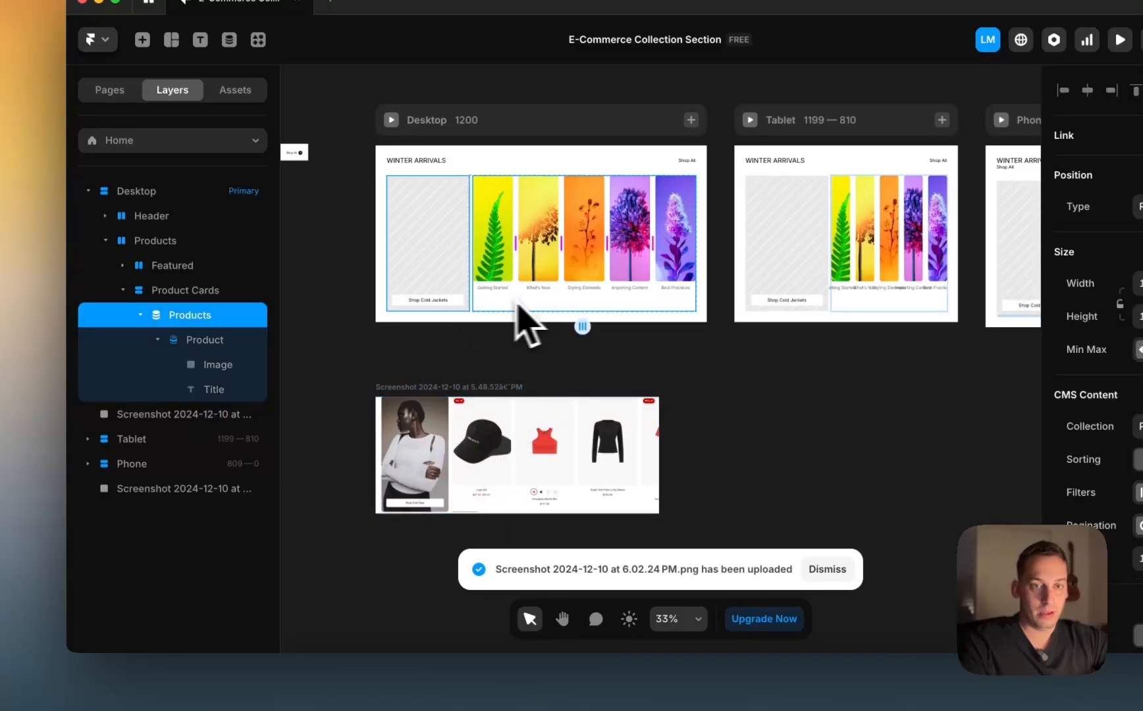
left_click(191, 293)
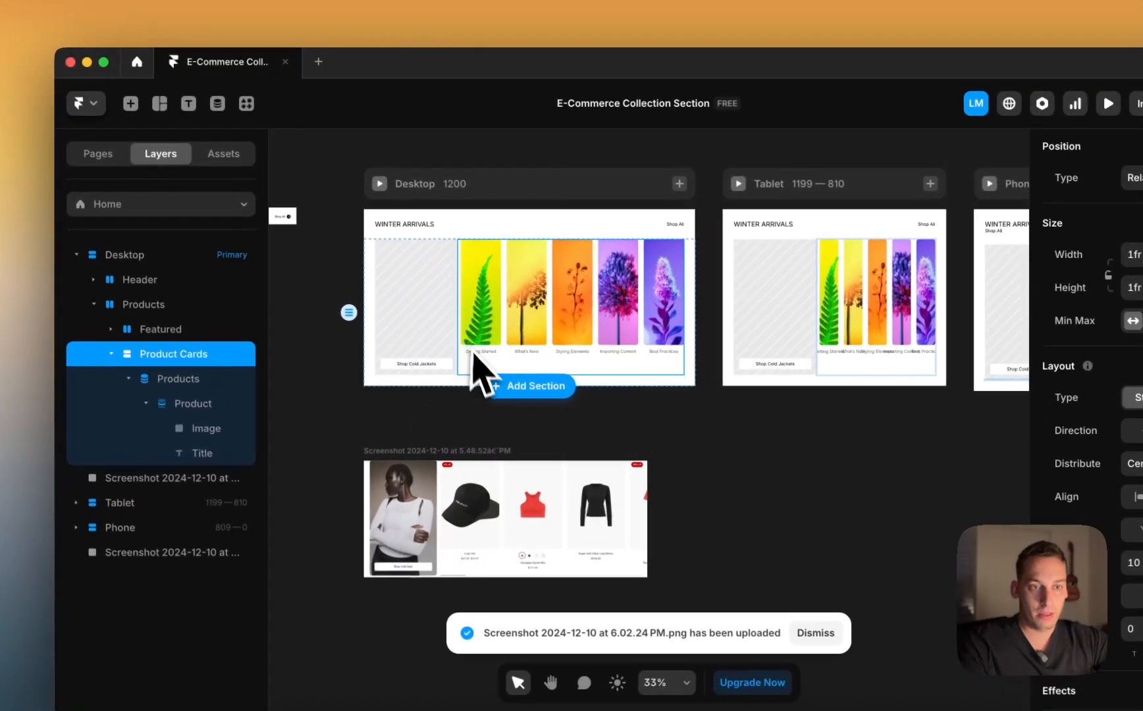
right_click(195, 374)
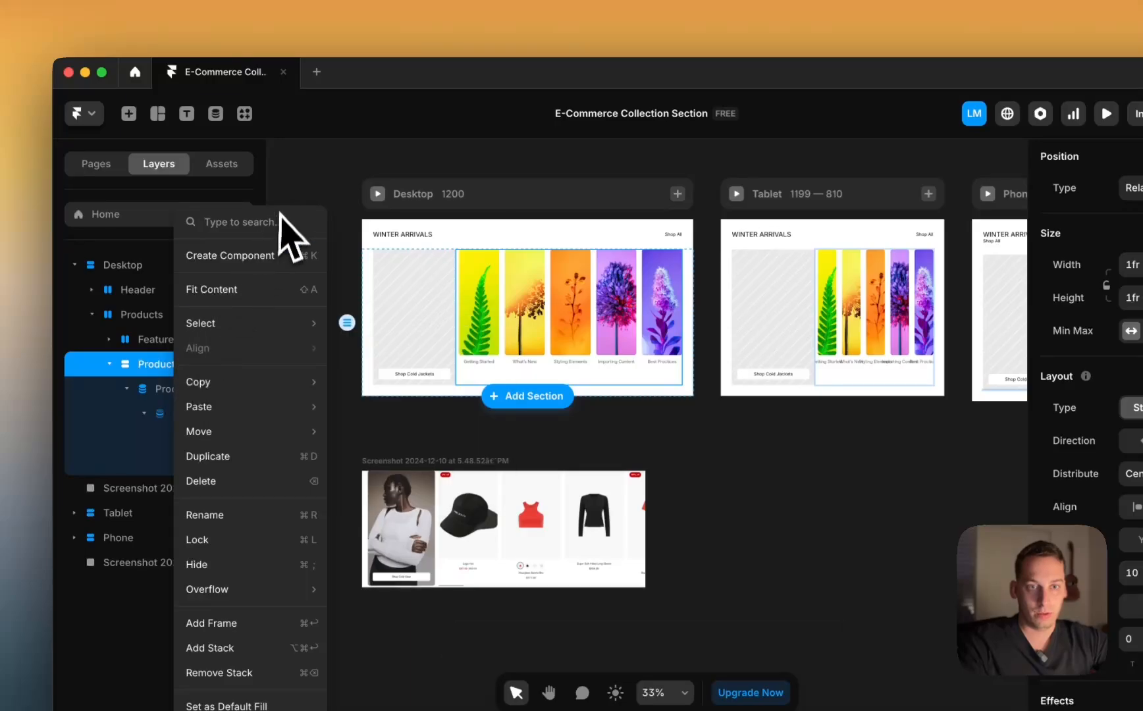
left_click(282, 253)
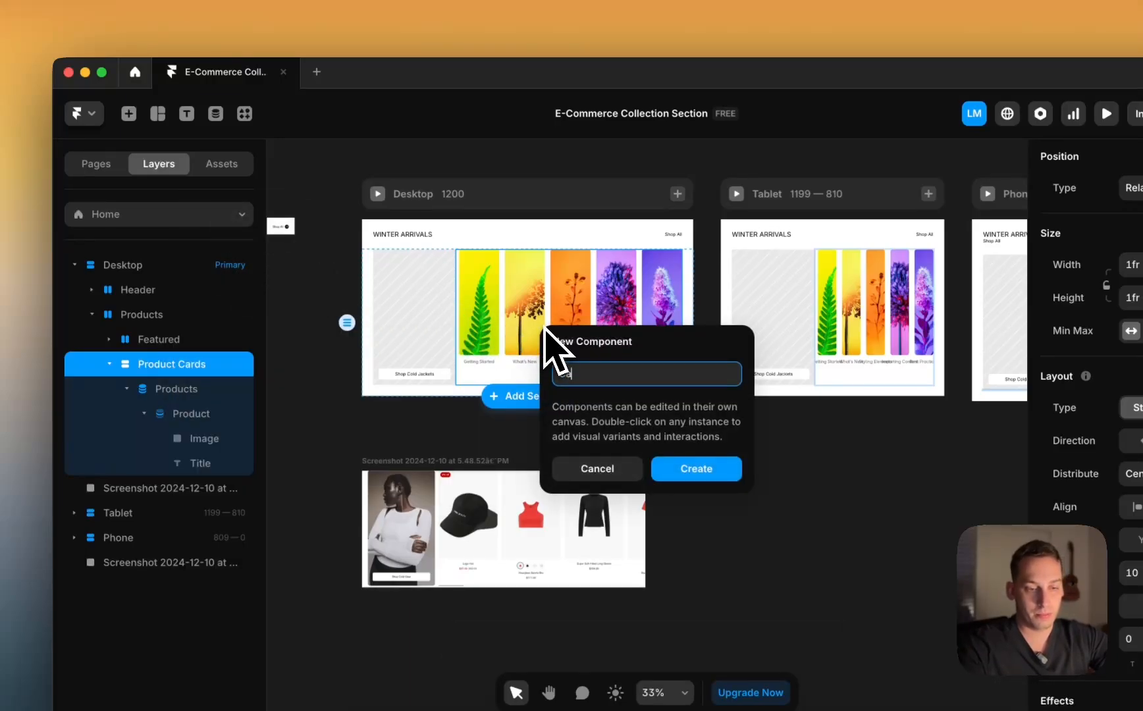
key("Return")
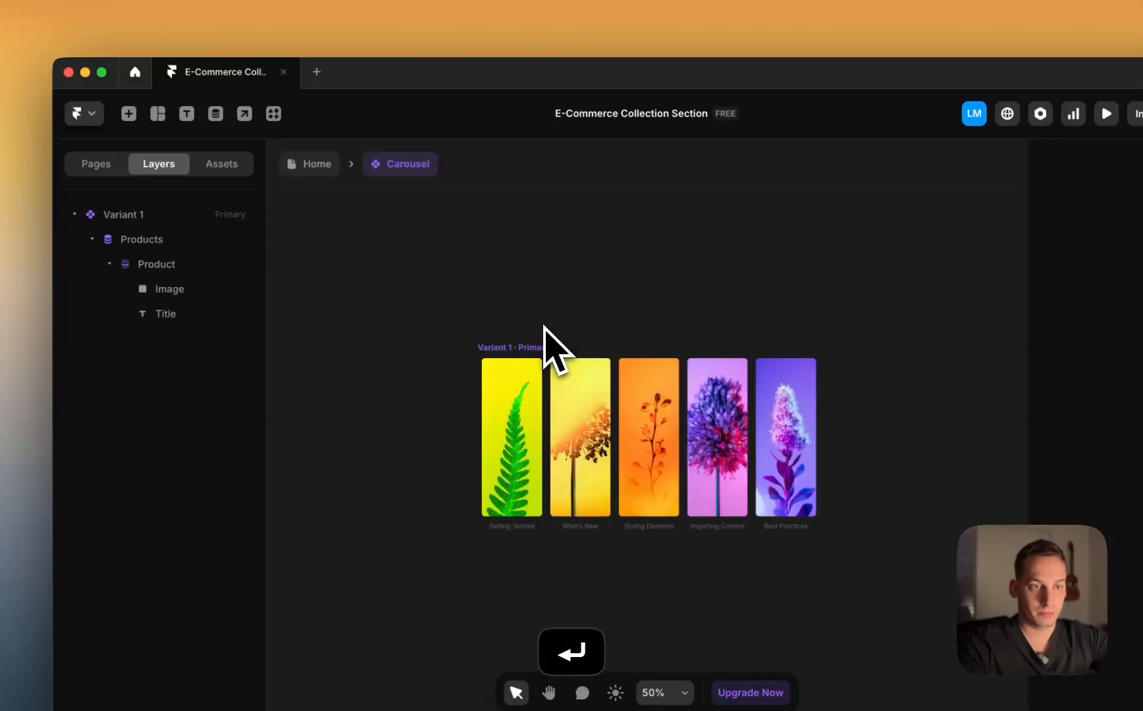
left_click(541, 364)
Step: Give Variant 1 a white #FFFFFF fill
scroll(500, 356, "down", 2)
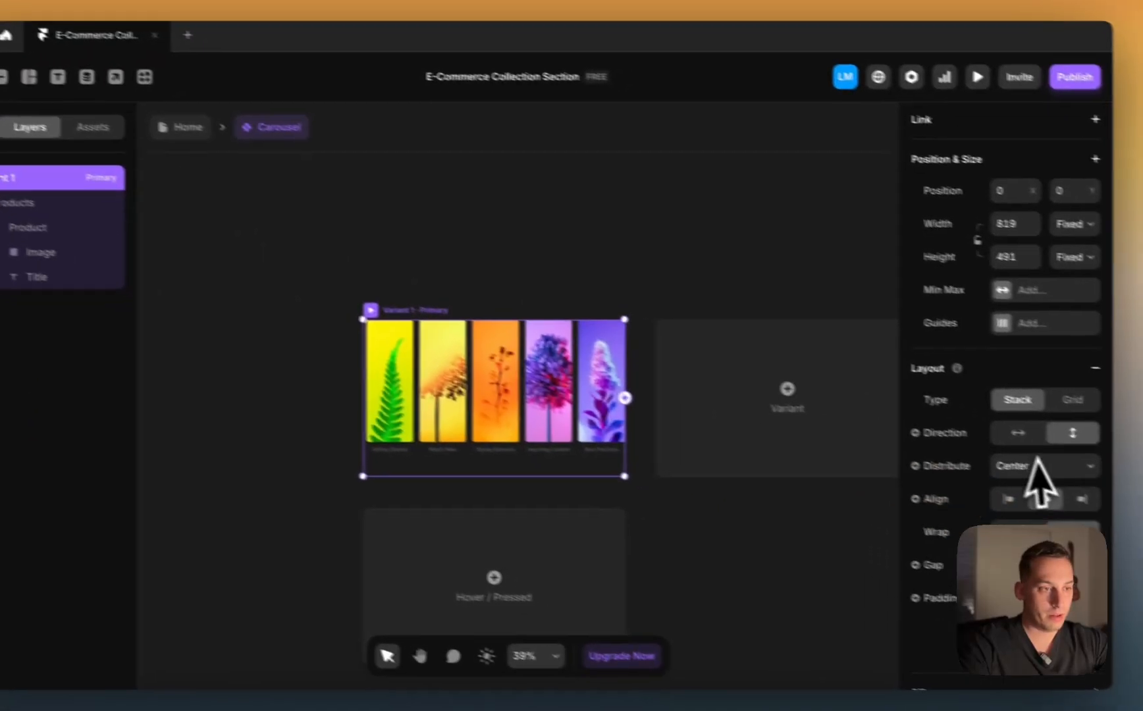
scroll(1138, 530, "down", 5)
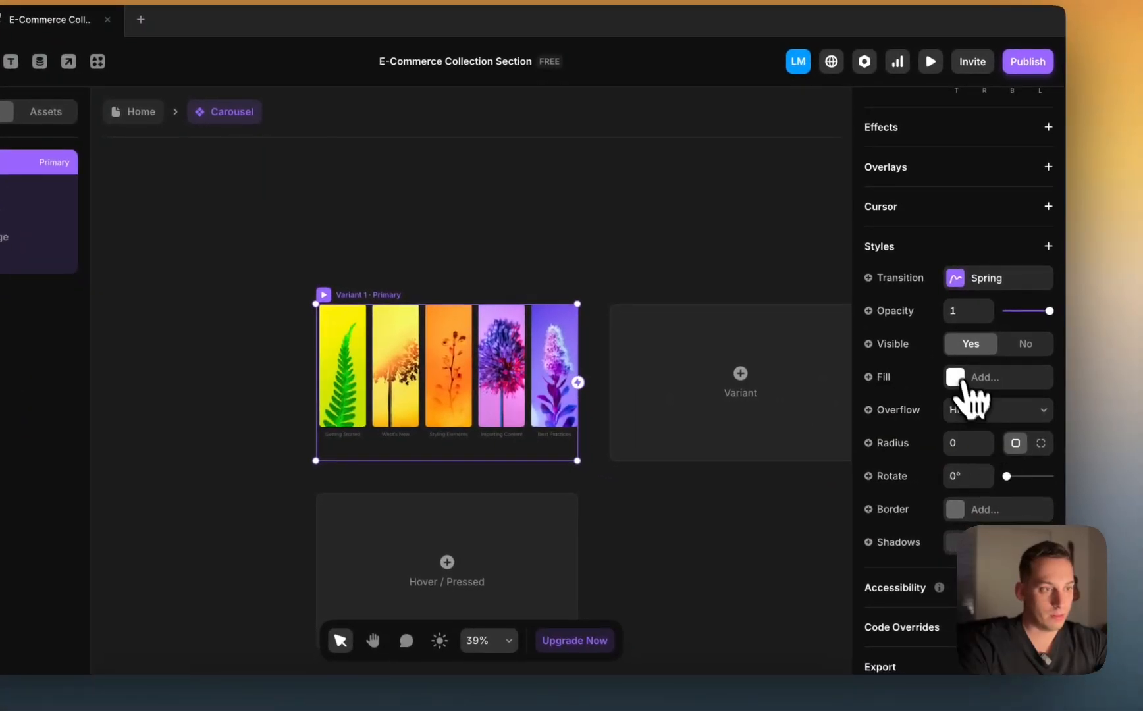
left_click(1134, 434)
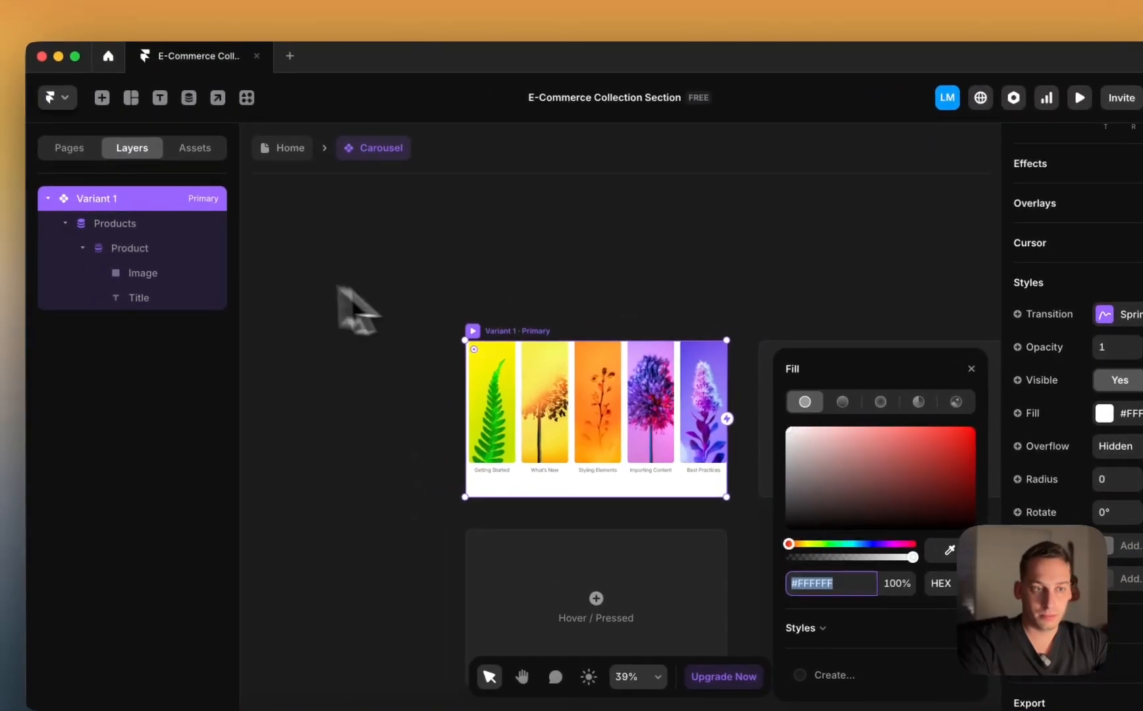
scroll(389, 276, "right", 1)
left_click(125, 250)
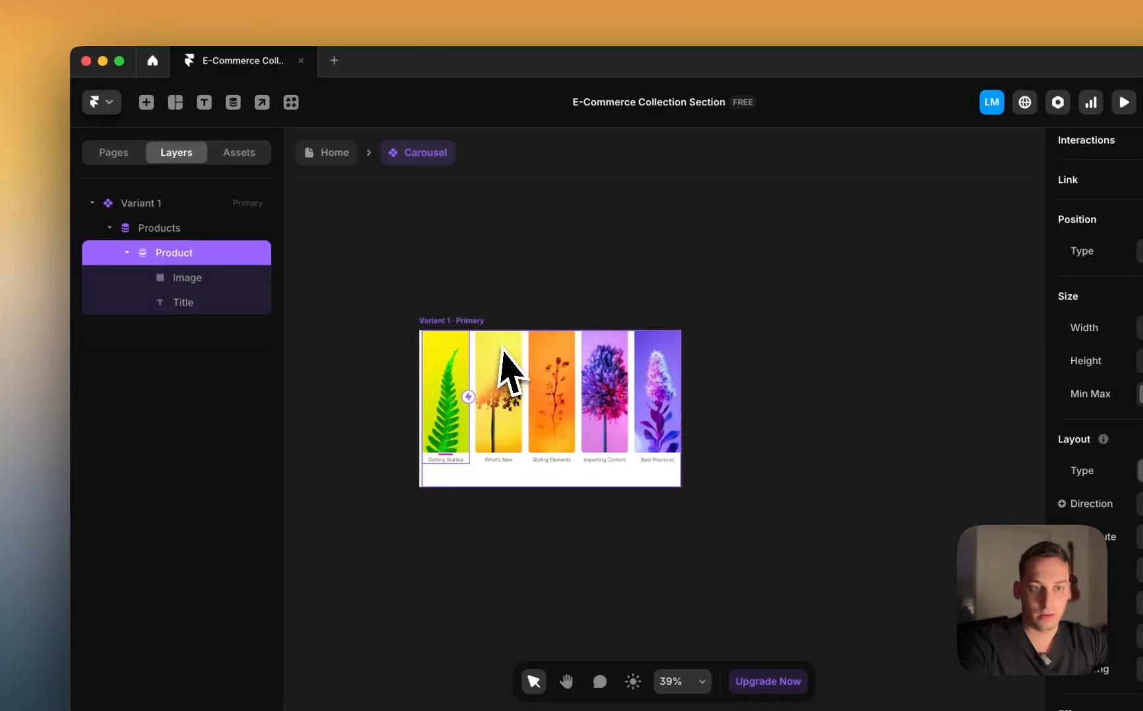
Step: Change Variant 1's height from Fixed to Fit Content
left_click(414, 316)
scroll(1134, 347, "up", 6)
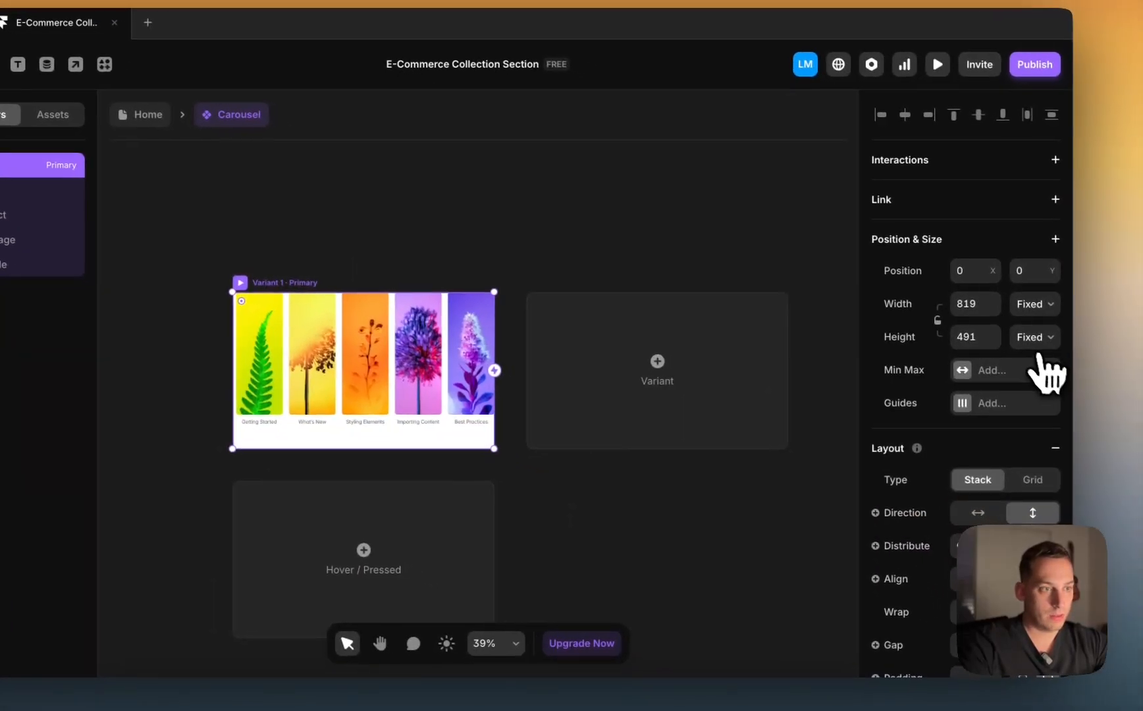
left_click(1117, 359)
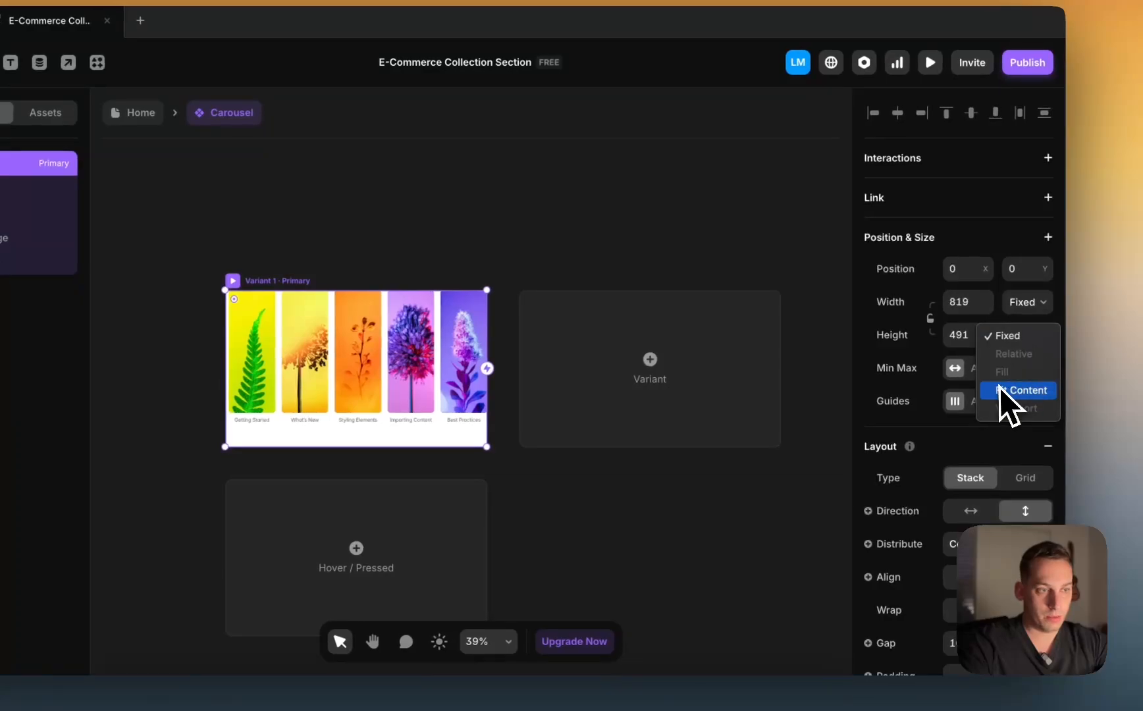
left_click(1017, 390)
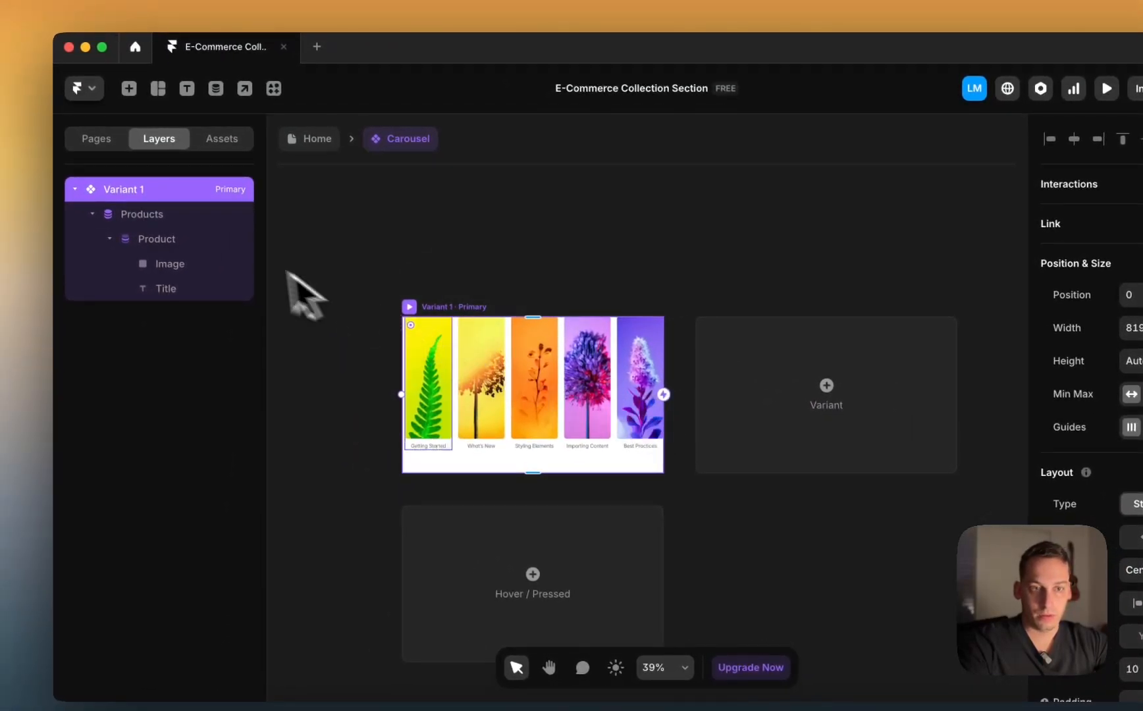
Step: Set the Product card to Fixed width and widen it to about 323 px
double_click(452, 437)
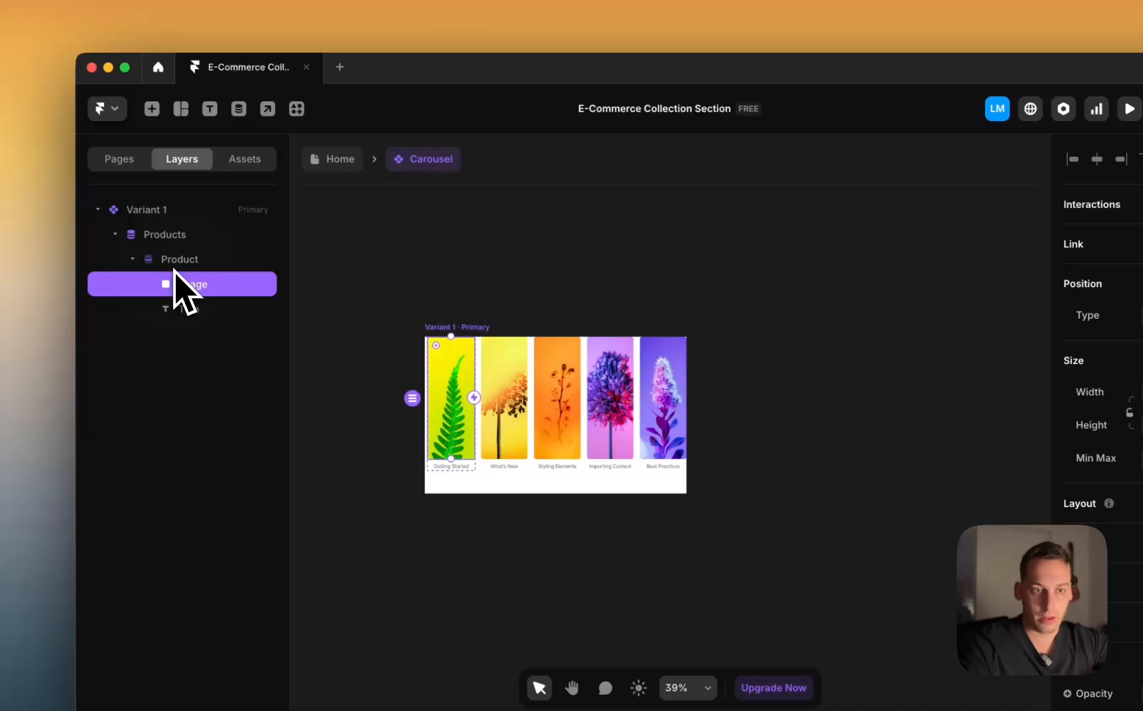
left_click(7, 230)
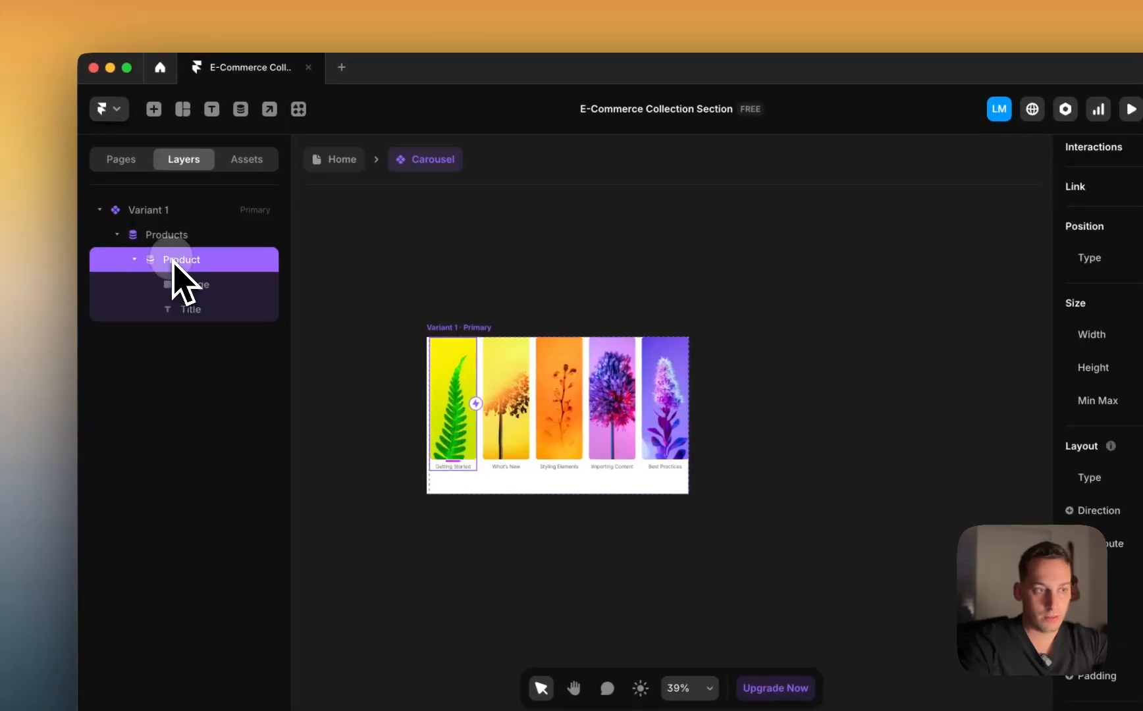
left_click(1053, 326)
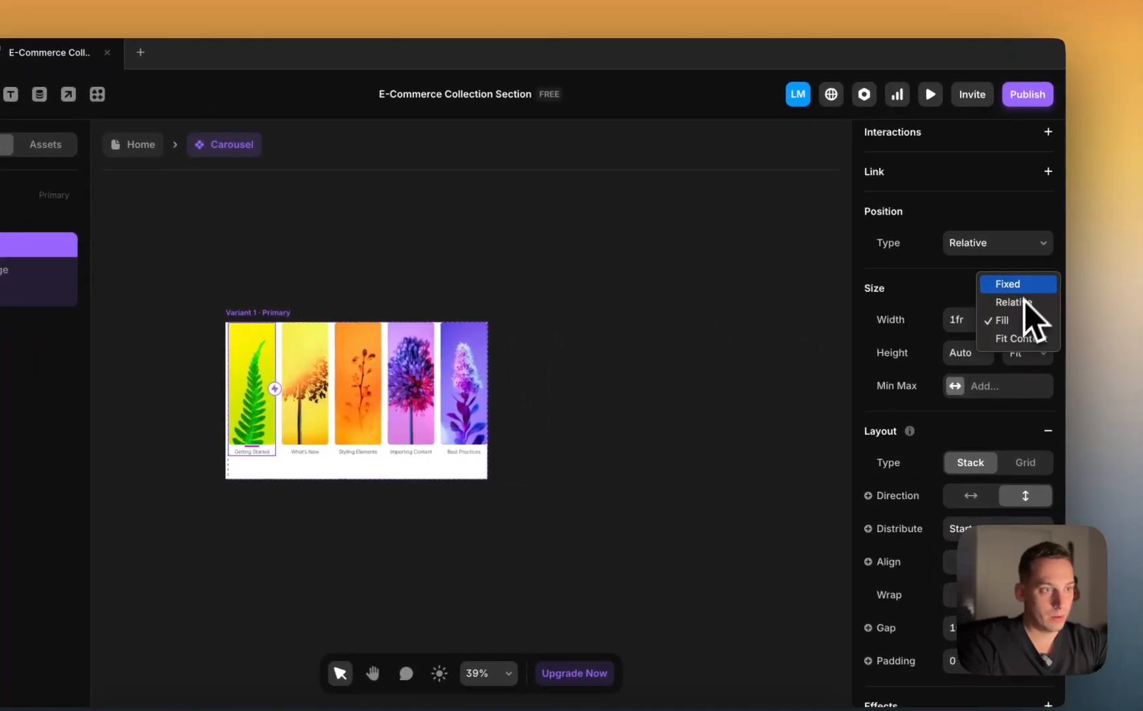
left_click(1020, 288)
scroll(443, 403, "up", 3)
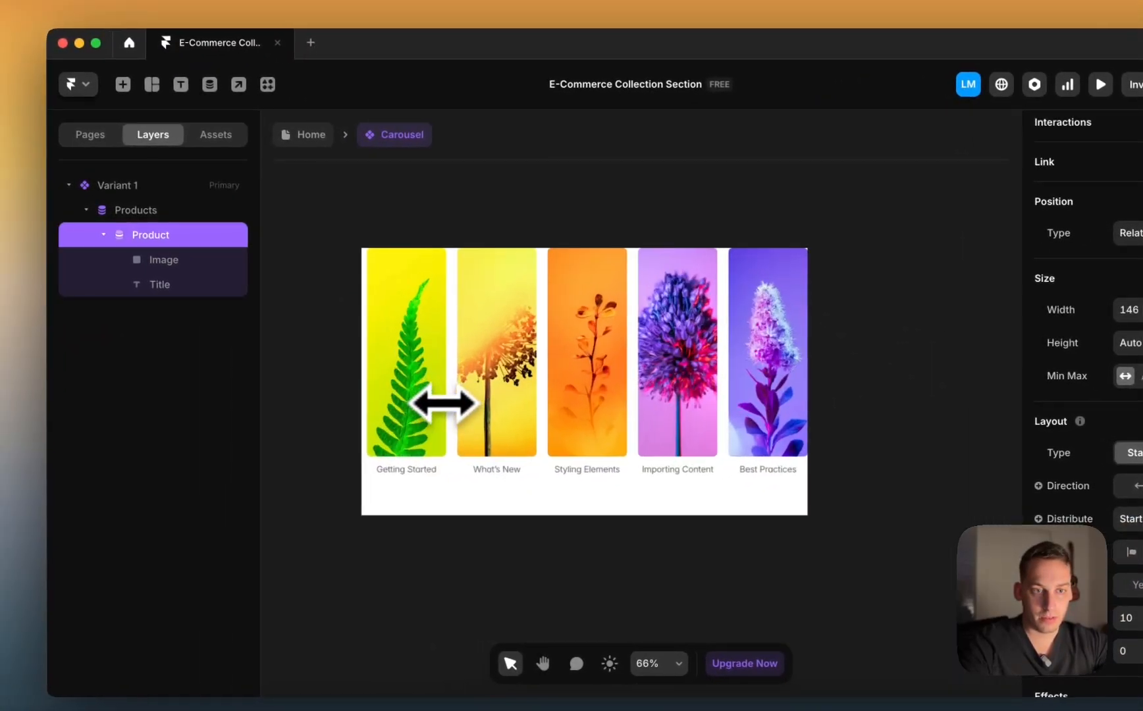
left_click_drag(442, 403, 545, 402)
scroll(553, 421, "down", 4)
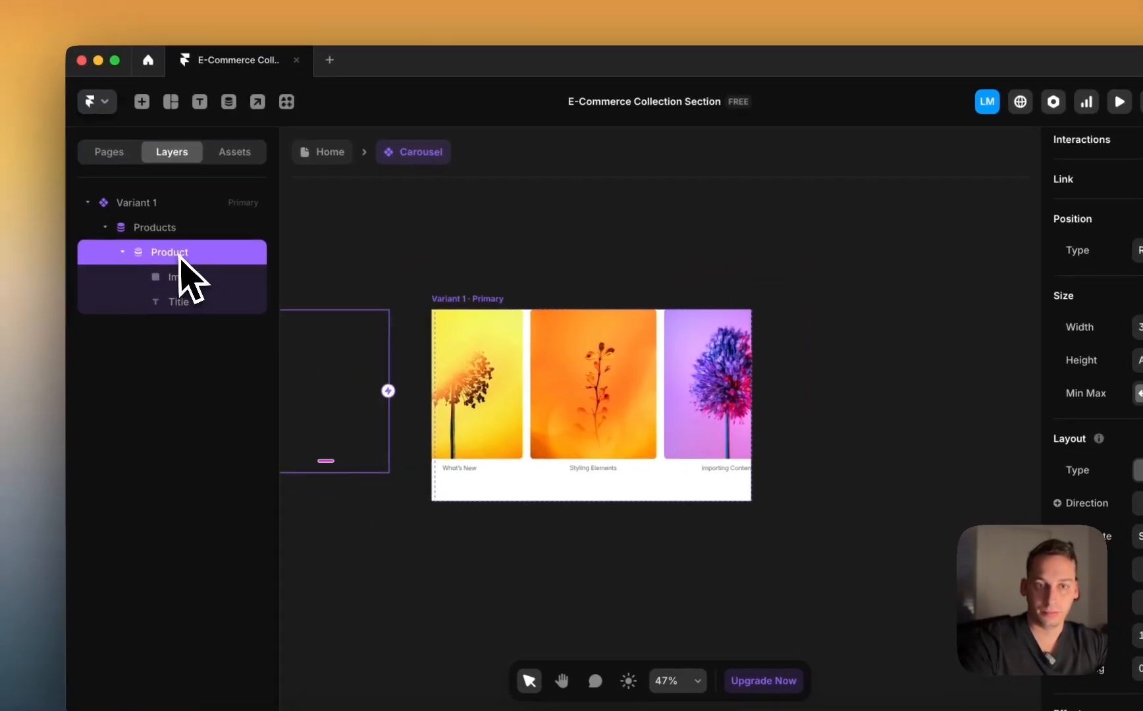
left_click(142, 216)
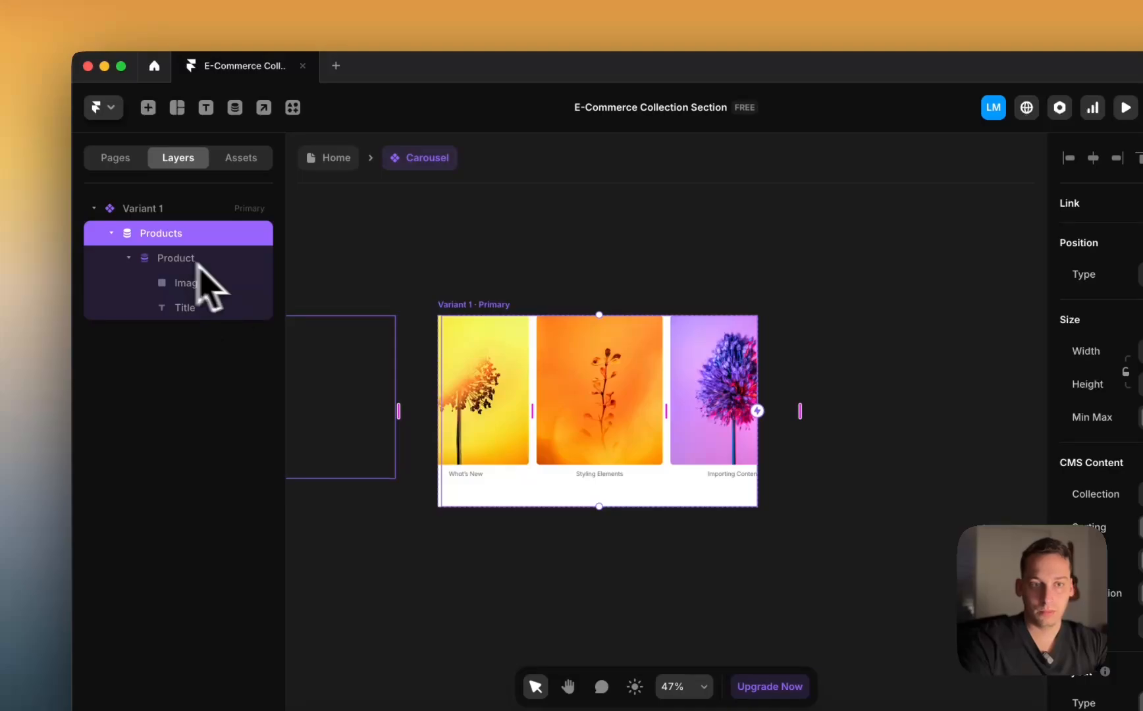
left_click(501, 323)
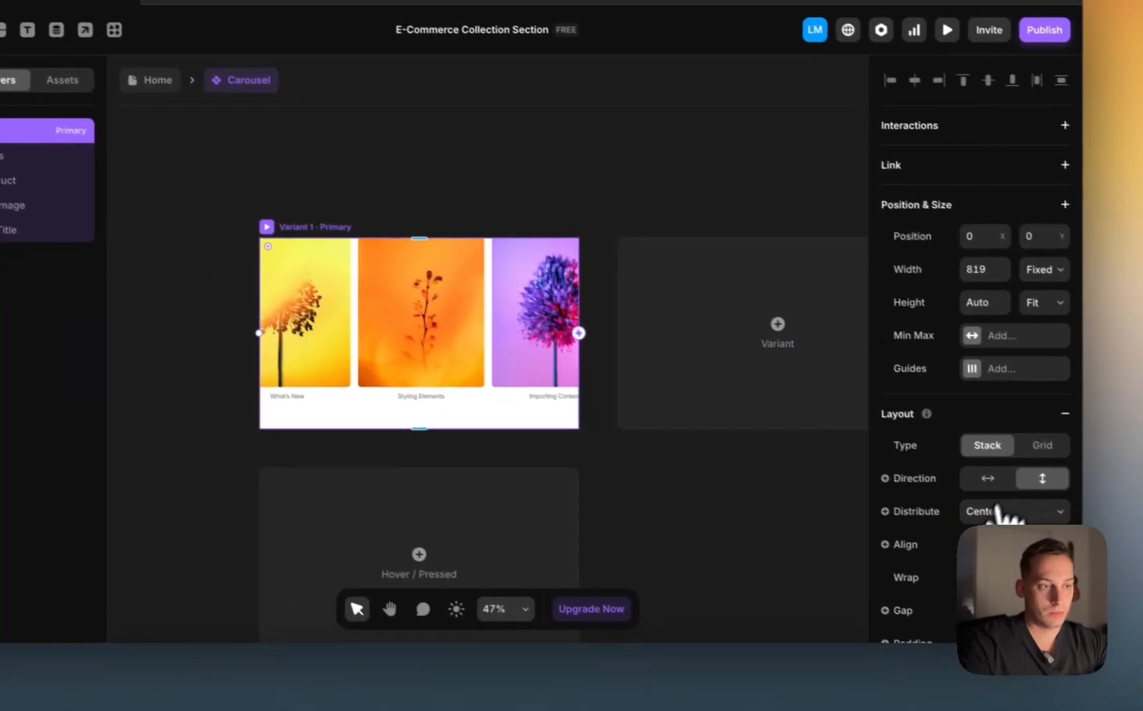
Step: Set the Products list's Distribute option to Start
left_click(974, 504)
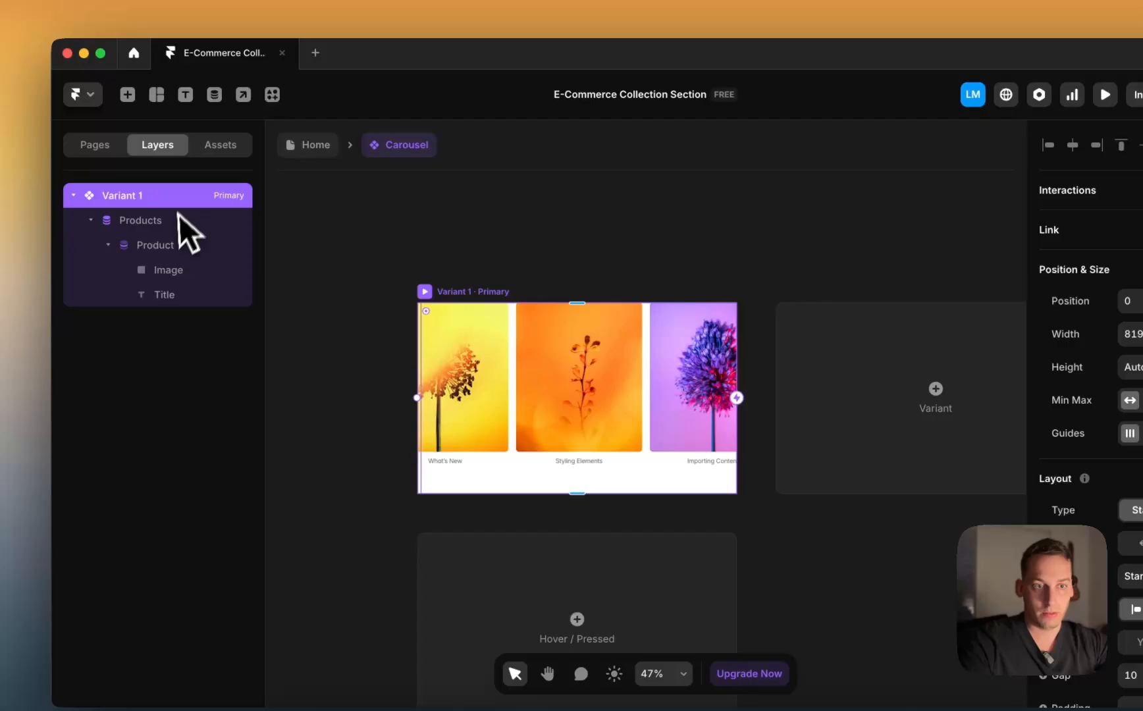
left_click(10, 145)
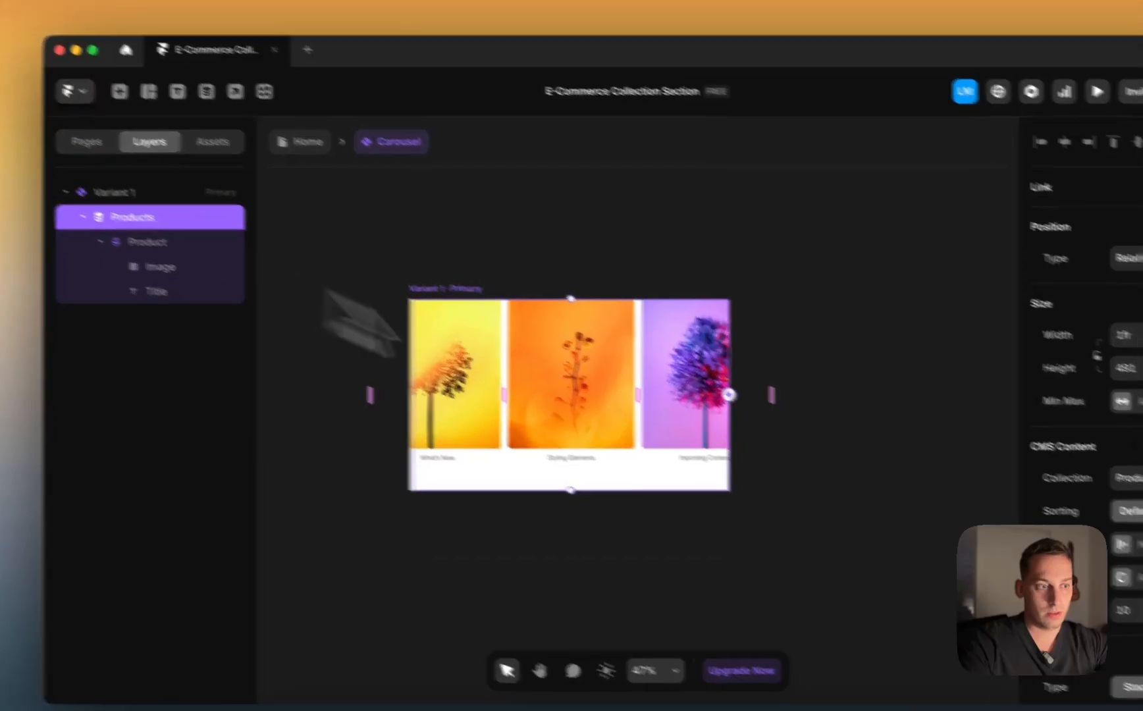
scroll(963, 513, "down", 4)
left_click(1019, 405)
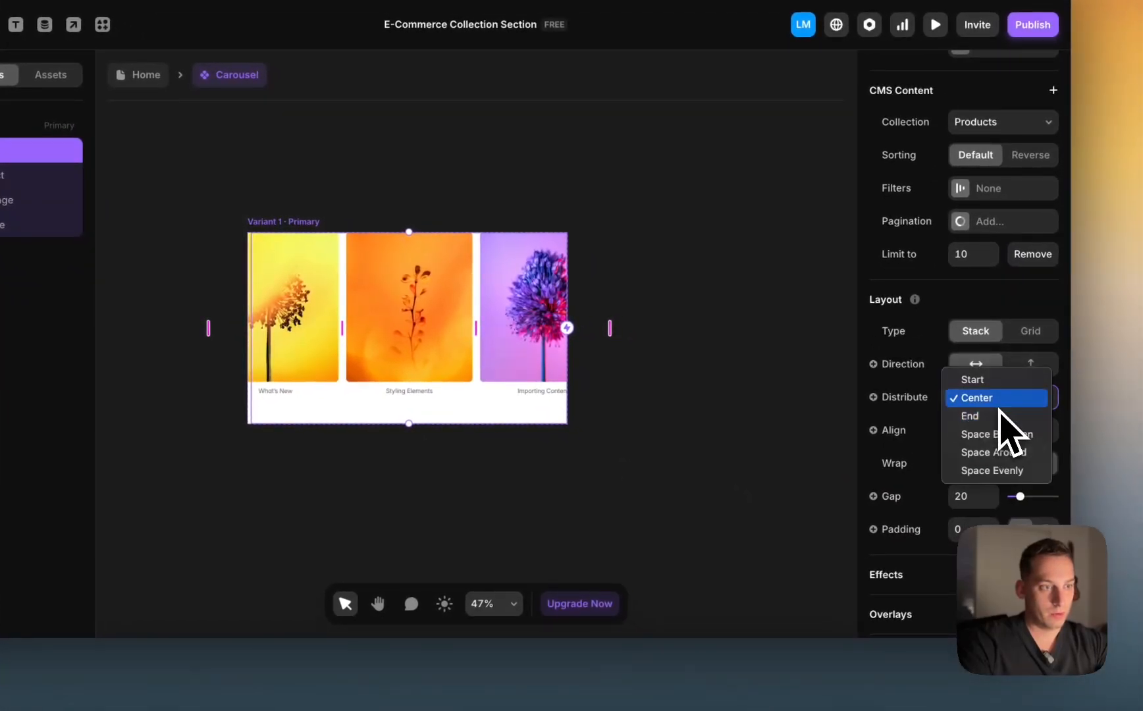
left_click(987, 384)
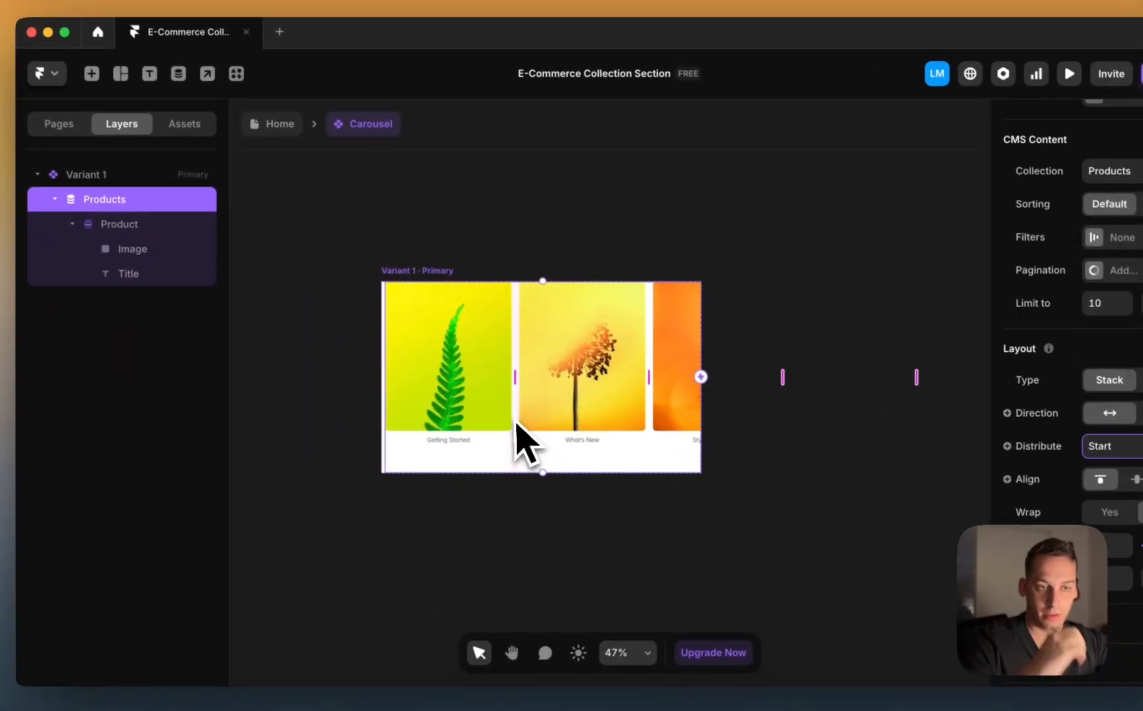
left_click(300, 335)
Step: Reapply Start distribution so the row begins with Getting Started at the left edge
left_click(429, 289)
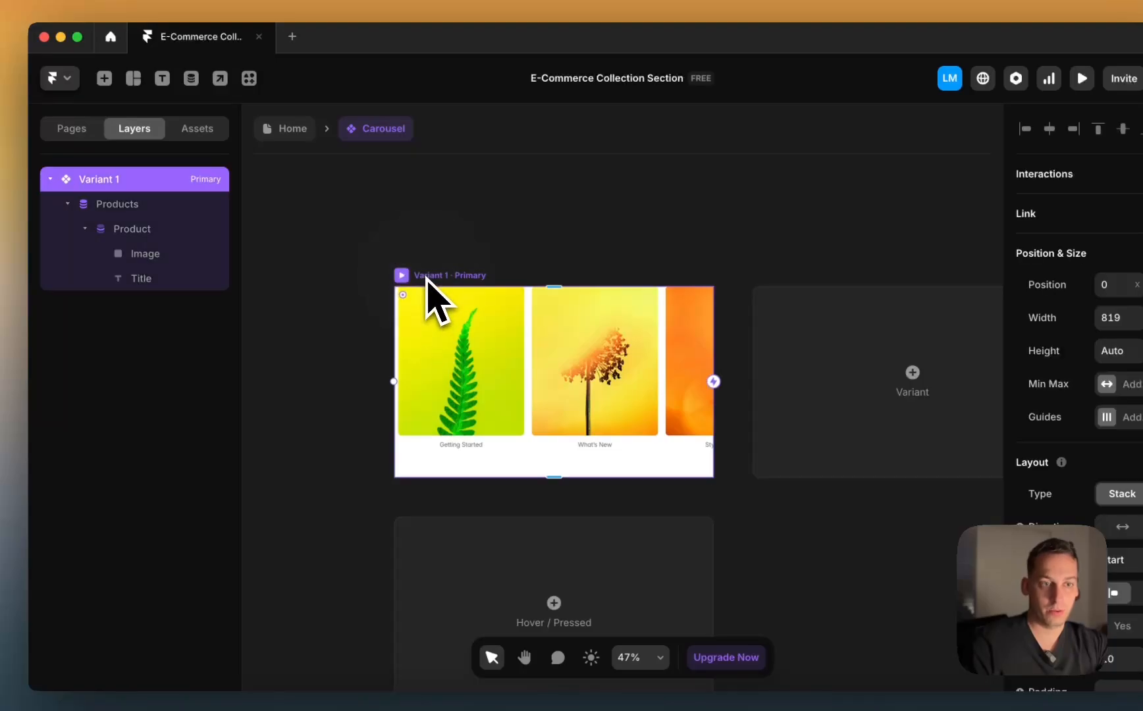
scroll(427, 290, "down", 3)
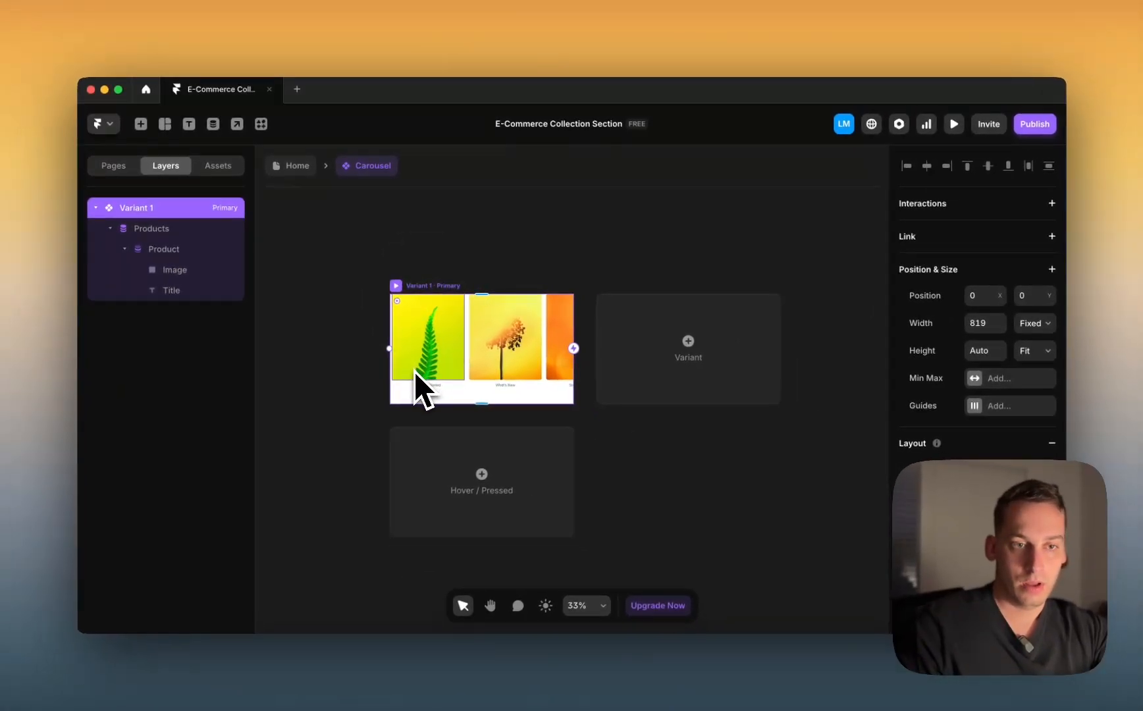
scroll(441, 460, "up", 3)
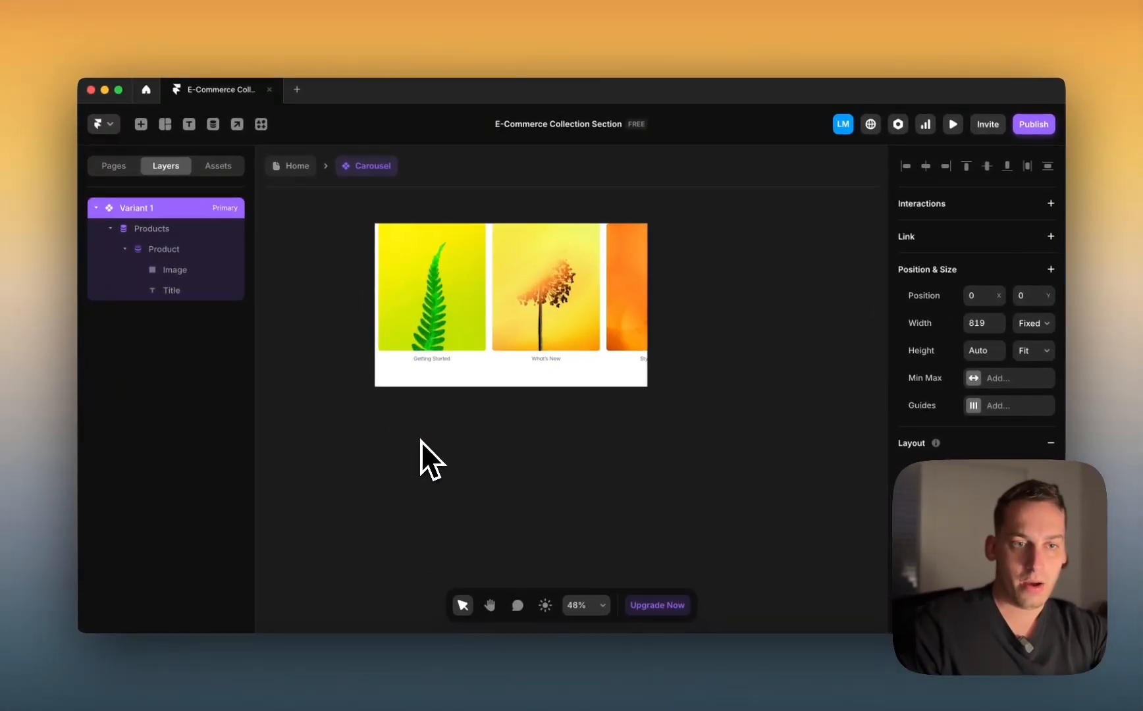
scroll(421, 441, "up", 1)
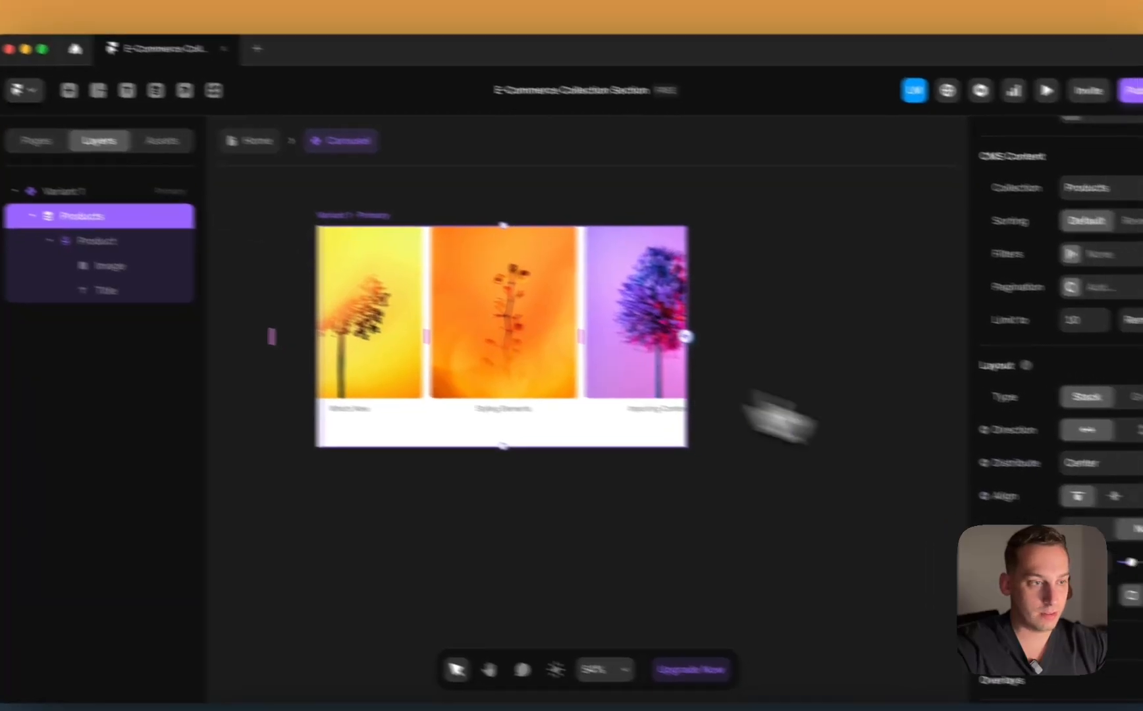
left_click(1136, 477)
left_click(1011, 426)
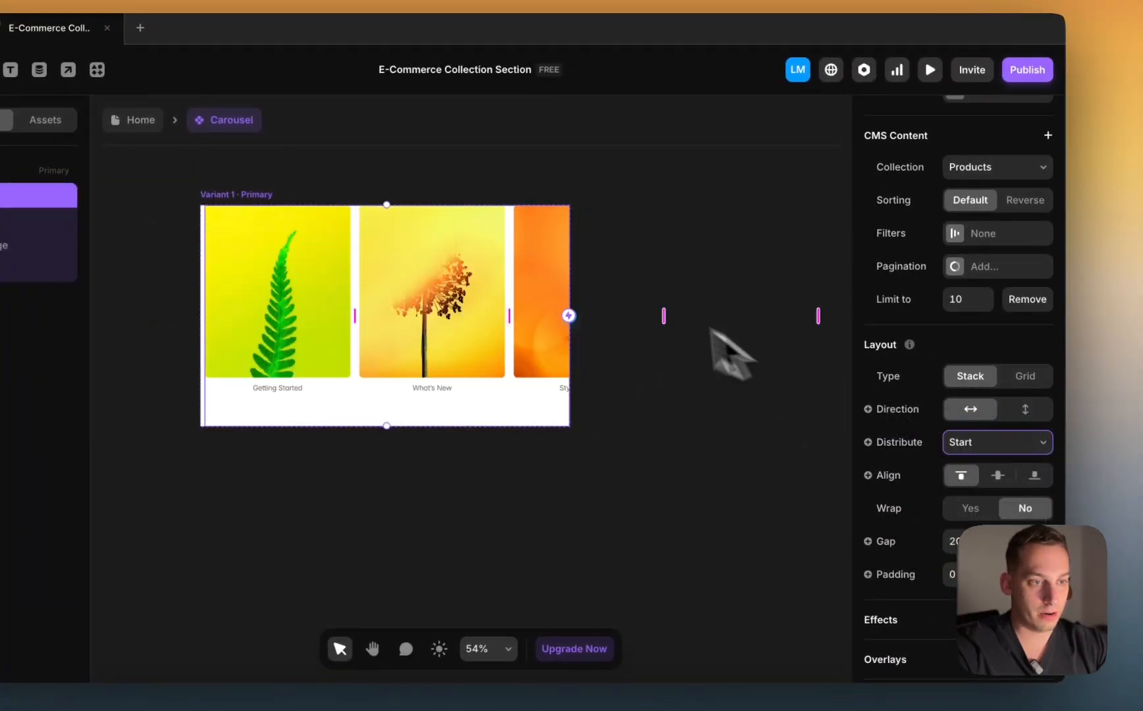
left_click(625, 286)
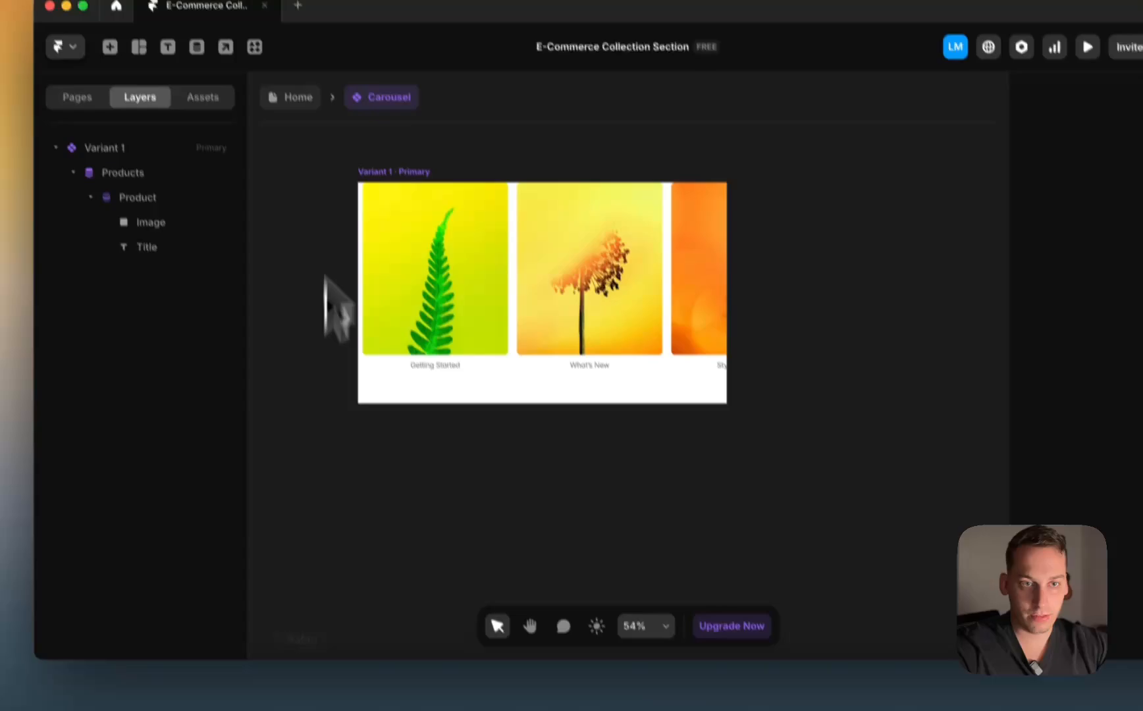
left_click(287, 71)
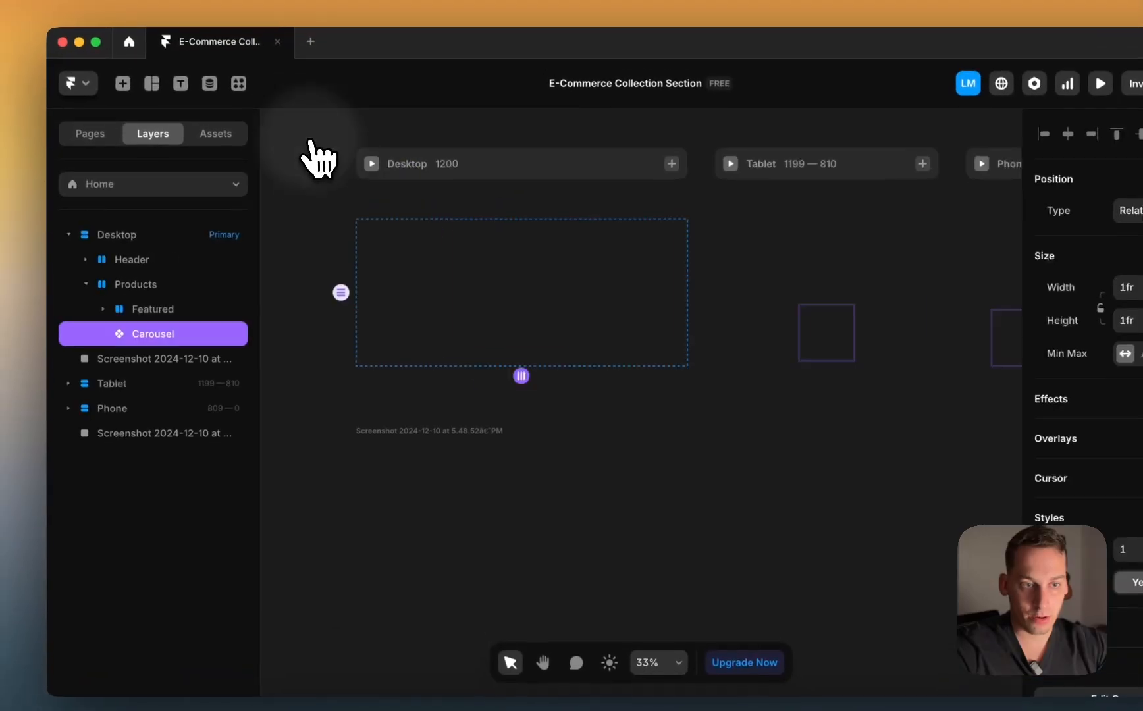
scroll(406, 340, "up", 5)
scroll(480, 543, "down", 5)
scroll(472, 527, "up", 7)
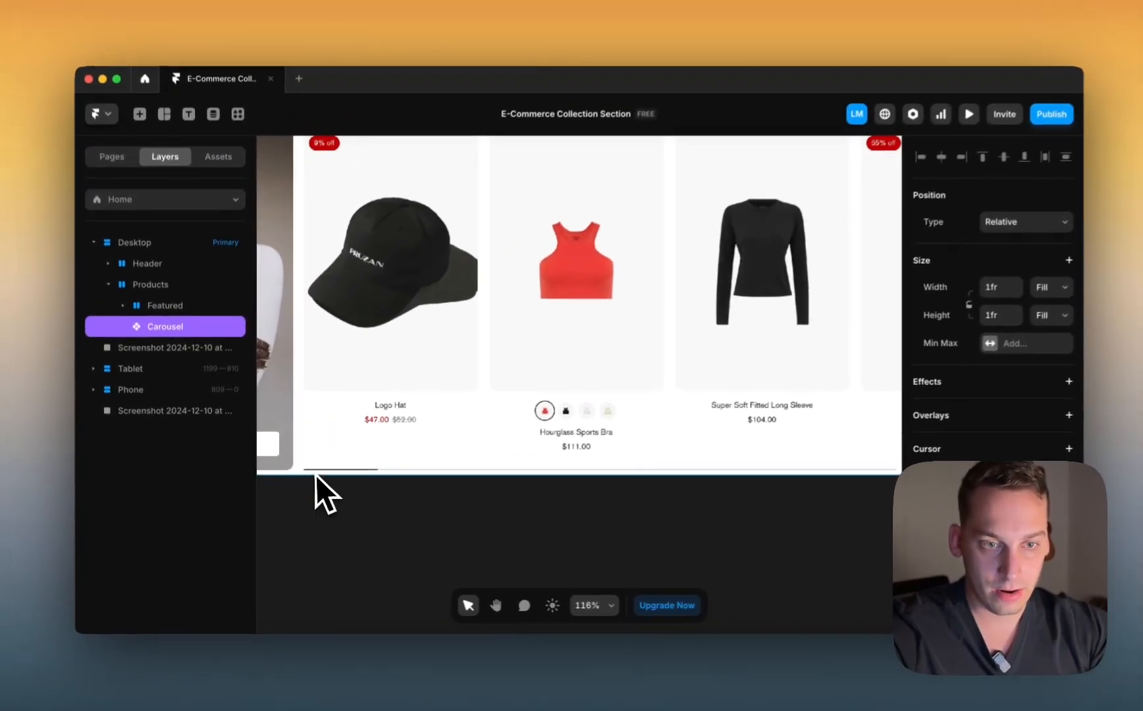
scroll(309, 476, "up", 5)
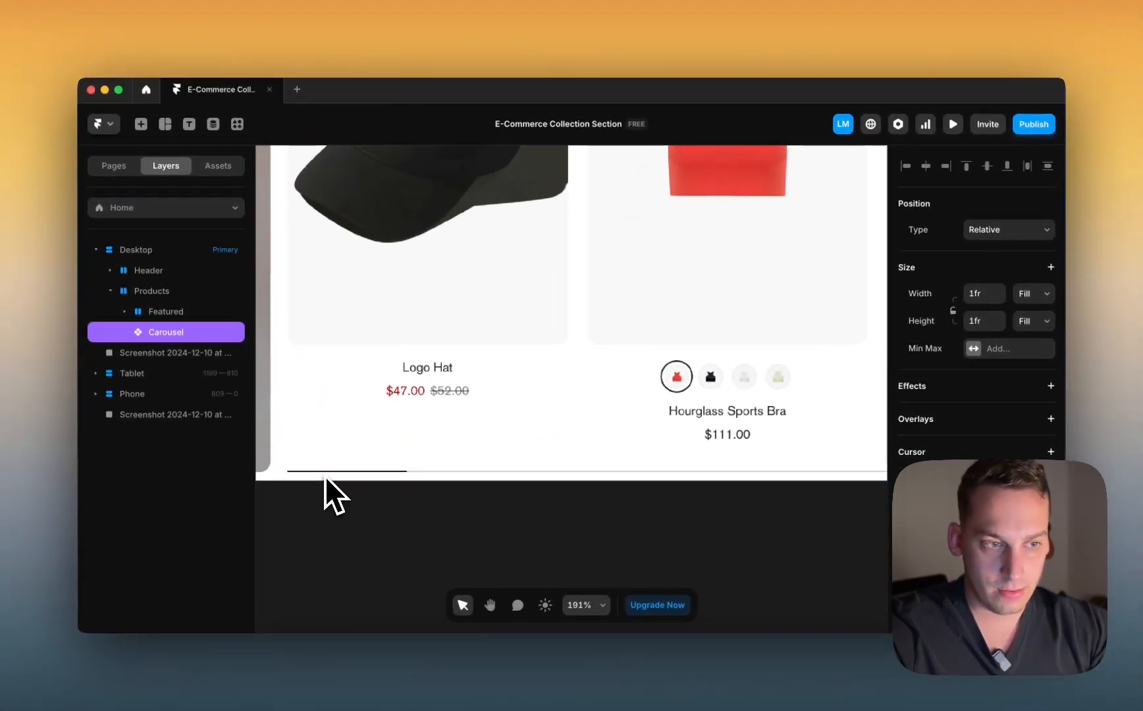
scroll(325, 476, "down", 6)
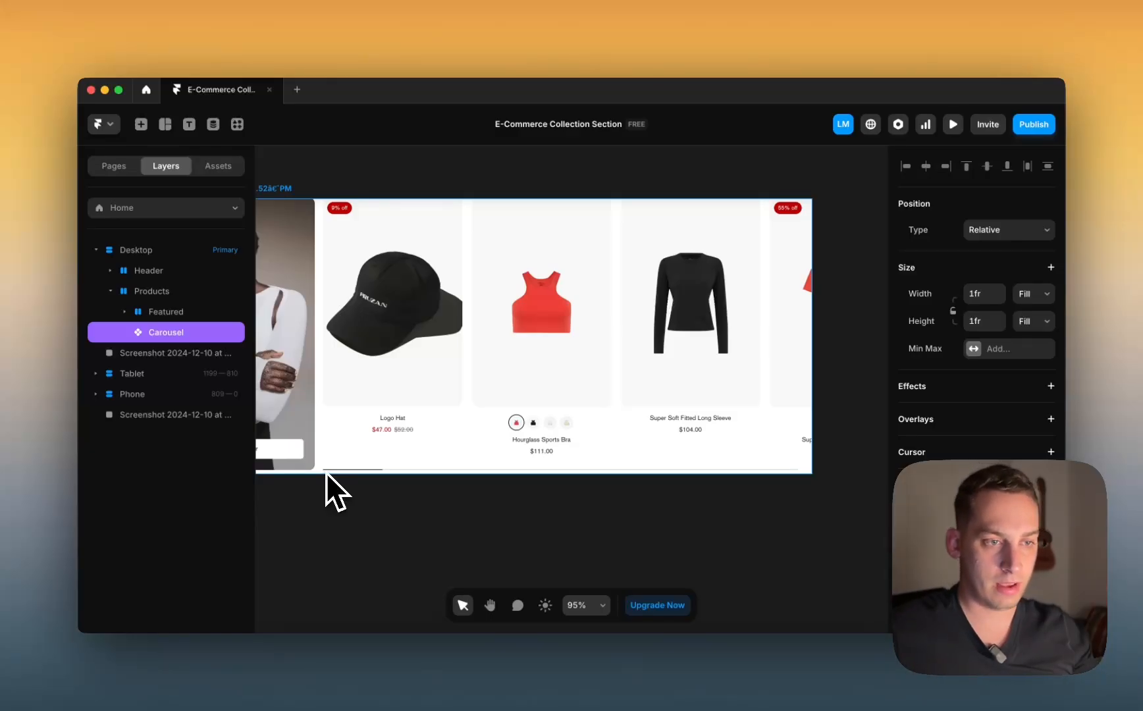
scroll(377, 425, "down", 5)
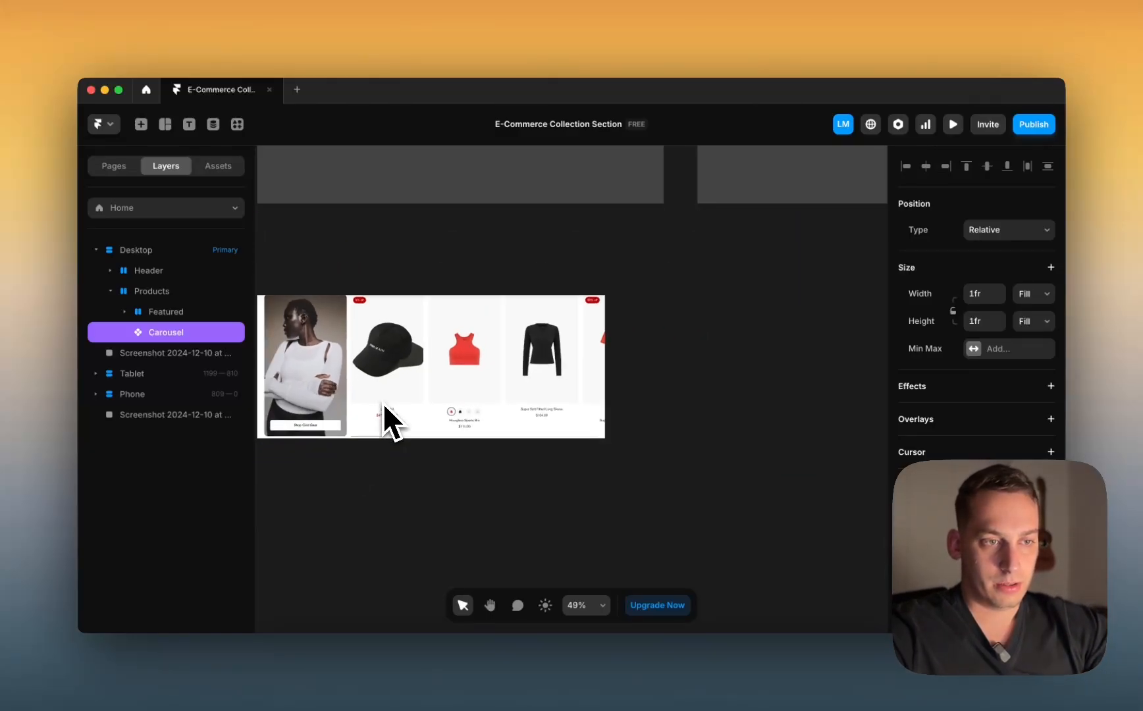
scroll(387, 395, "up", 1)
Step: Draw a thin 566×4 frame bar beneath the carousel's product cards
double_click(430, 287)
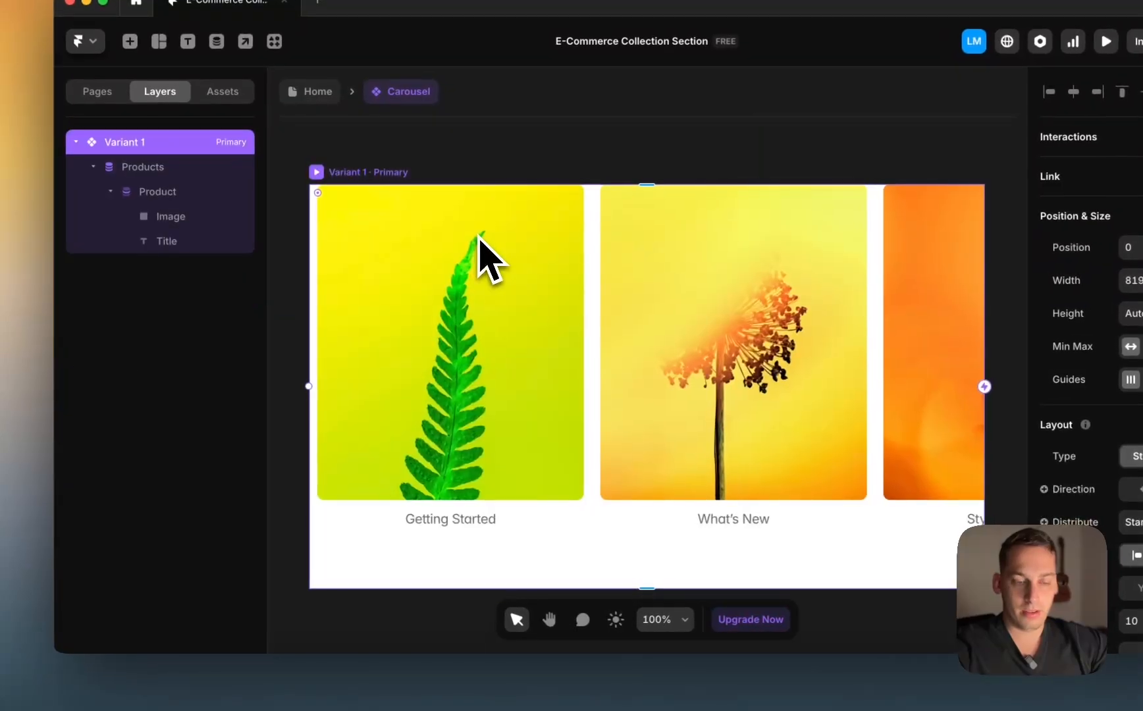
scroll(377, 566, "down", 2)
scroll(377, 566, "down", 3)
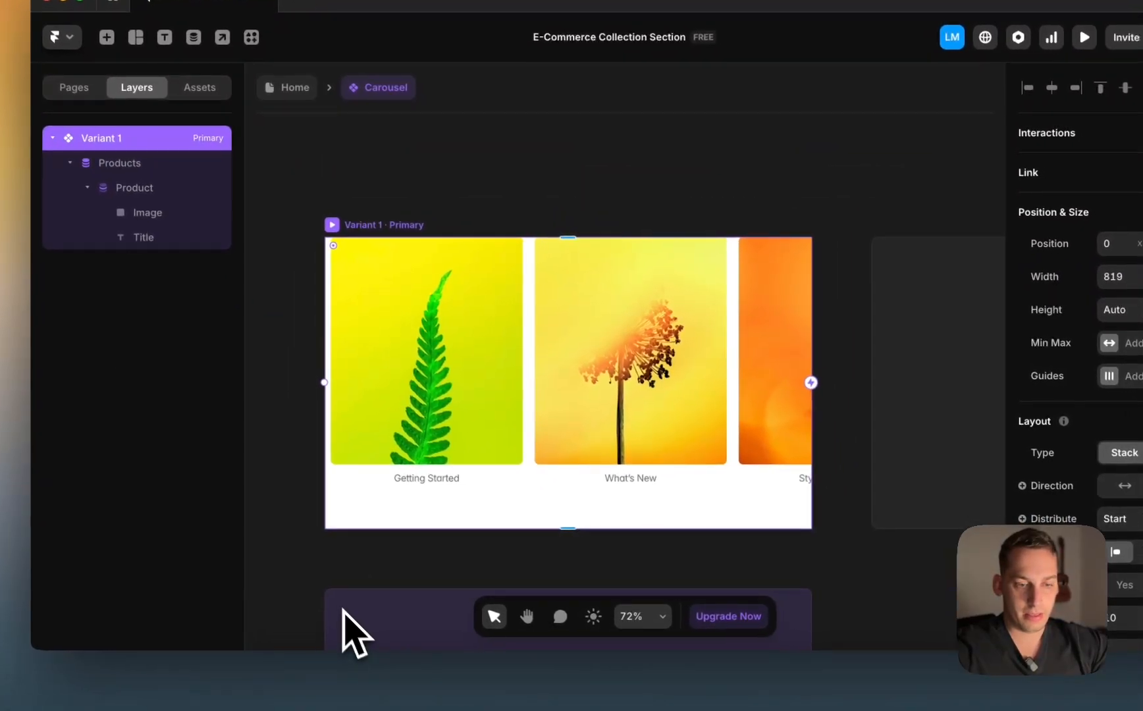
scroll(342, 608, "down", 2)
left_click(354, 518)
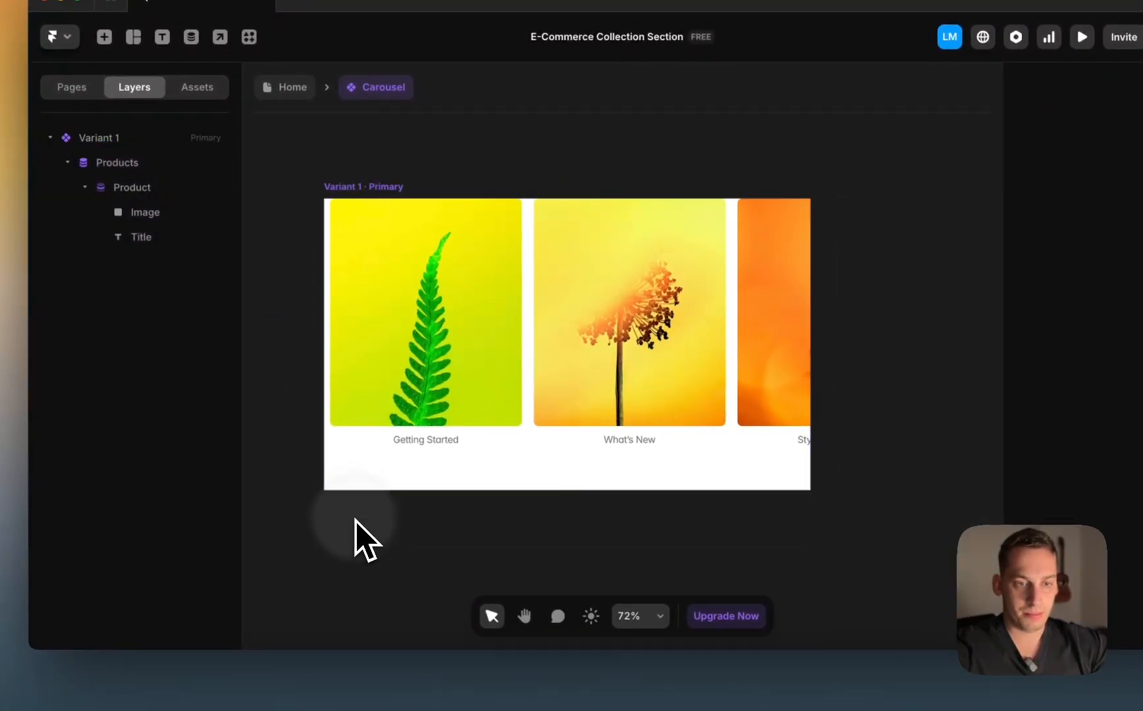
left_click_drag(691, 518, 690, 520)
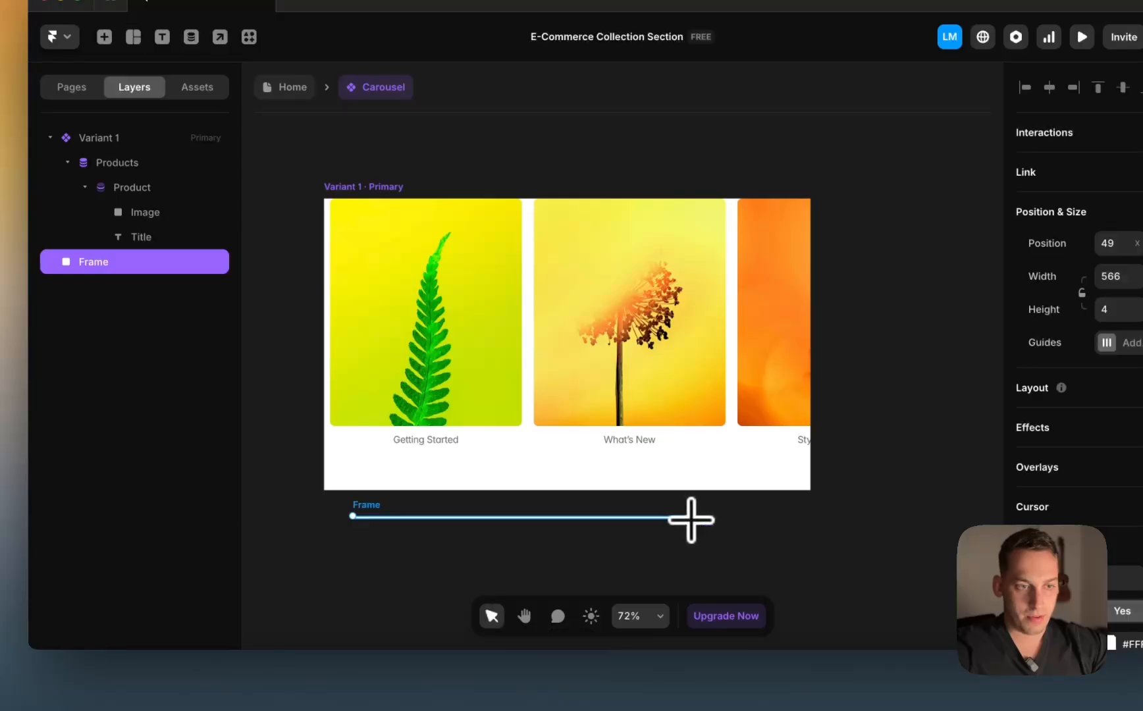
left_click_drag(380, 512, 363, 469)
Step: Move the Frame bar out of Products to sit below the product list in Variant 1
left_click(81, 212)
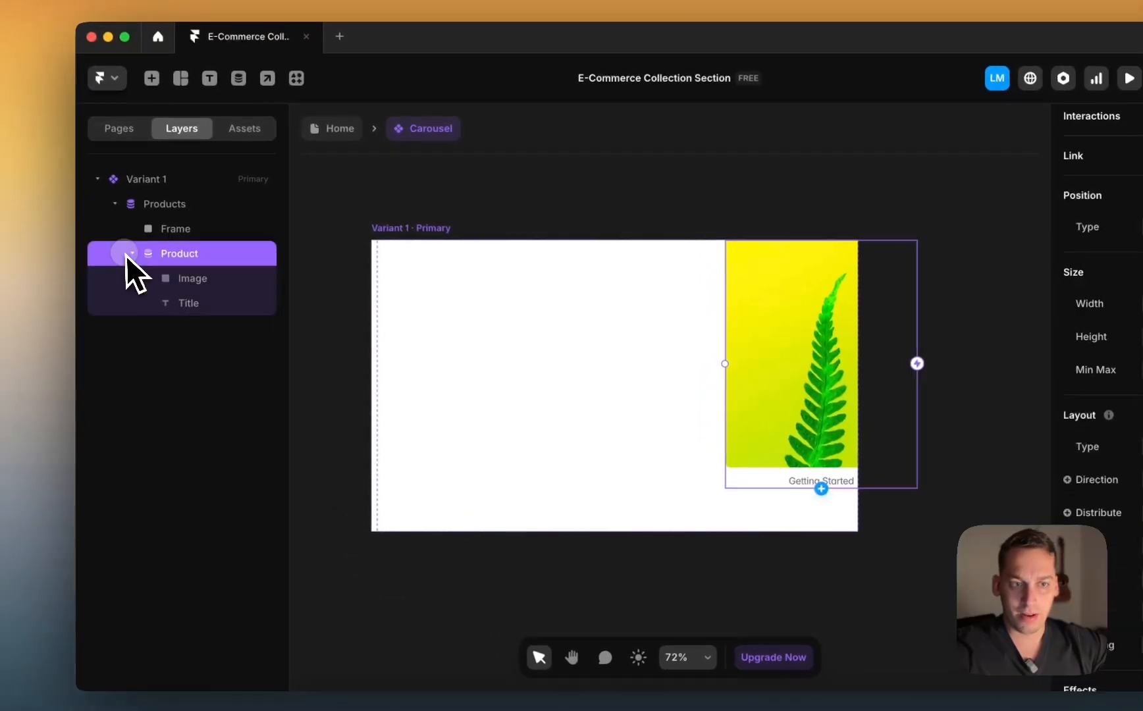
left_click(172, 231)
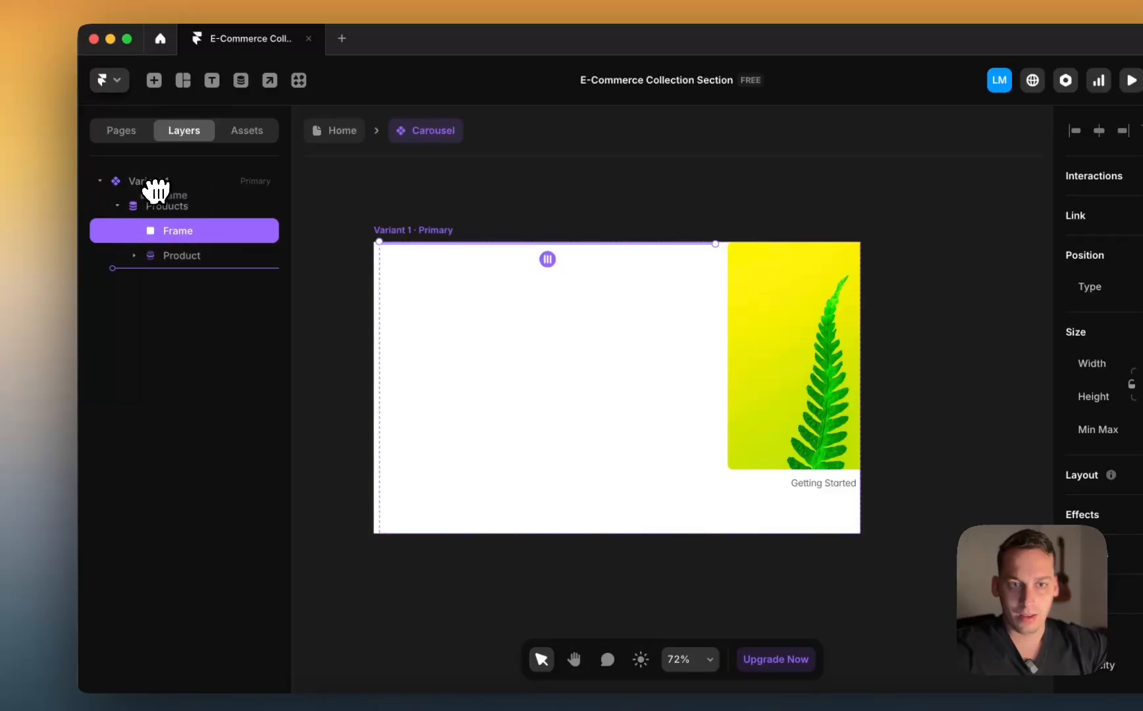
left_click_drag(156, 191, 155, 193)
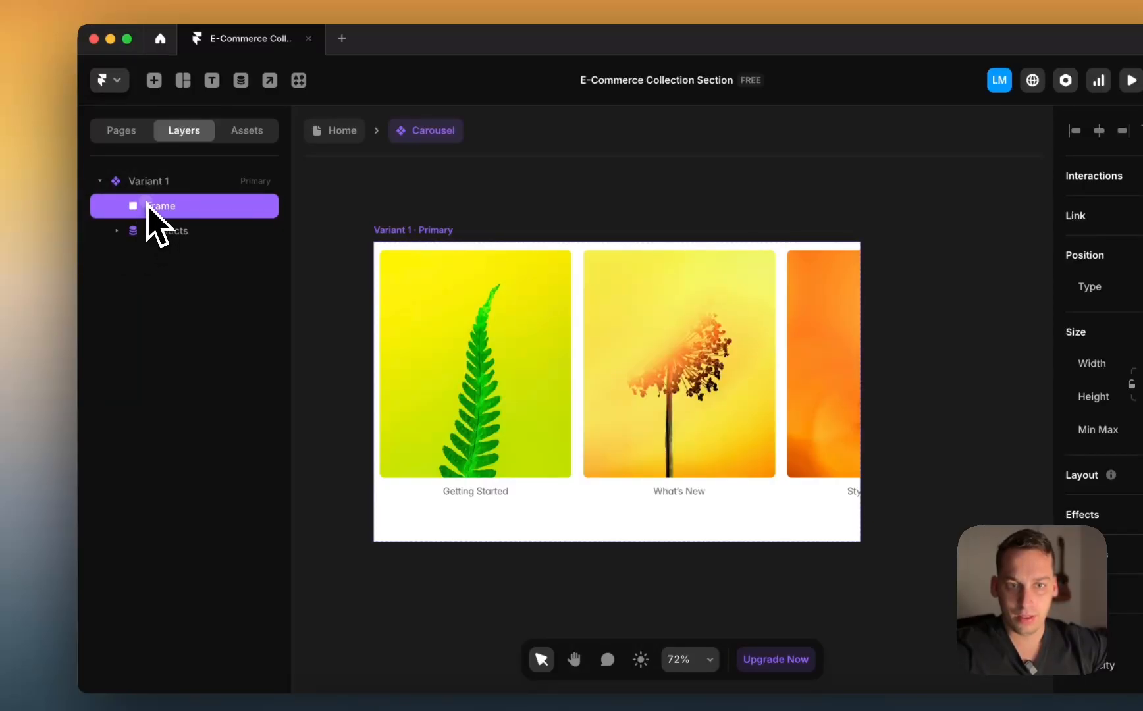
left_click_drag(144, 238, 146, 237)
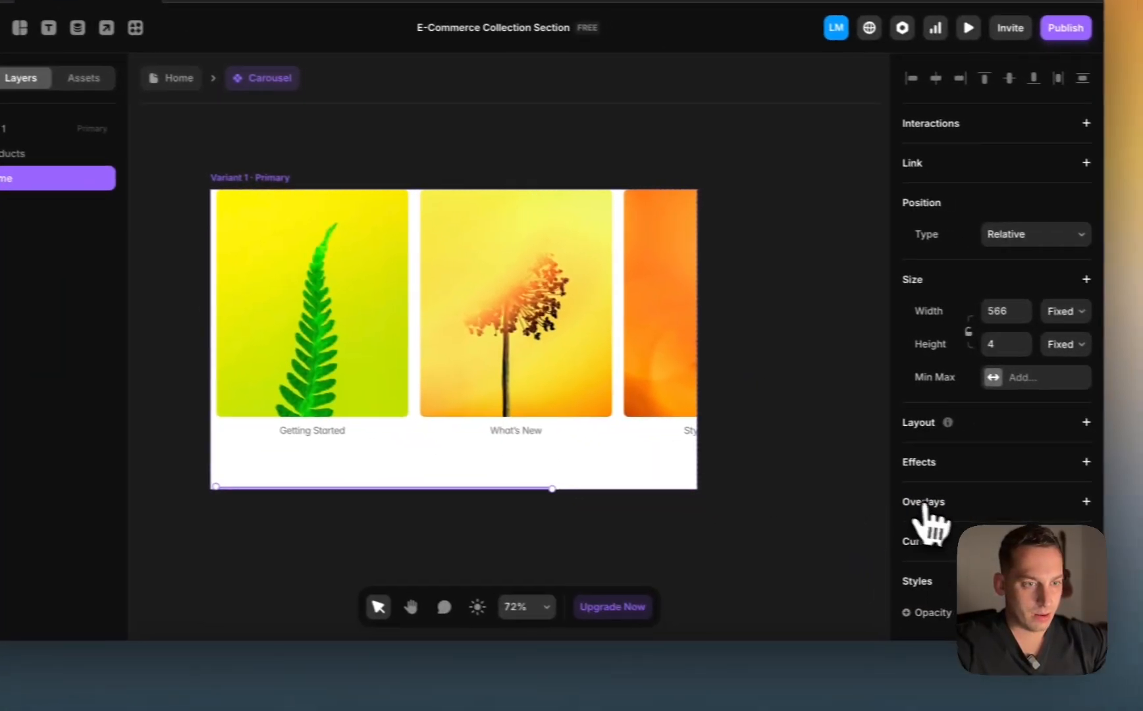
Step: Give the bar a grey #7A7A7A fill
scroll(945, 571, "down", 2)
left_click(970, 517)
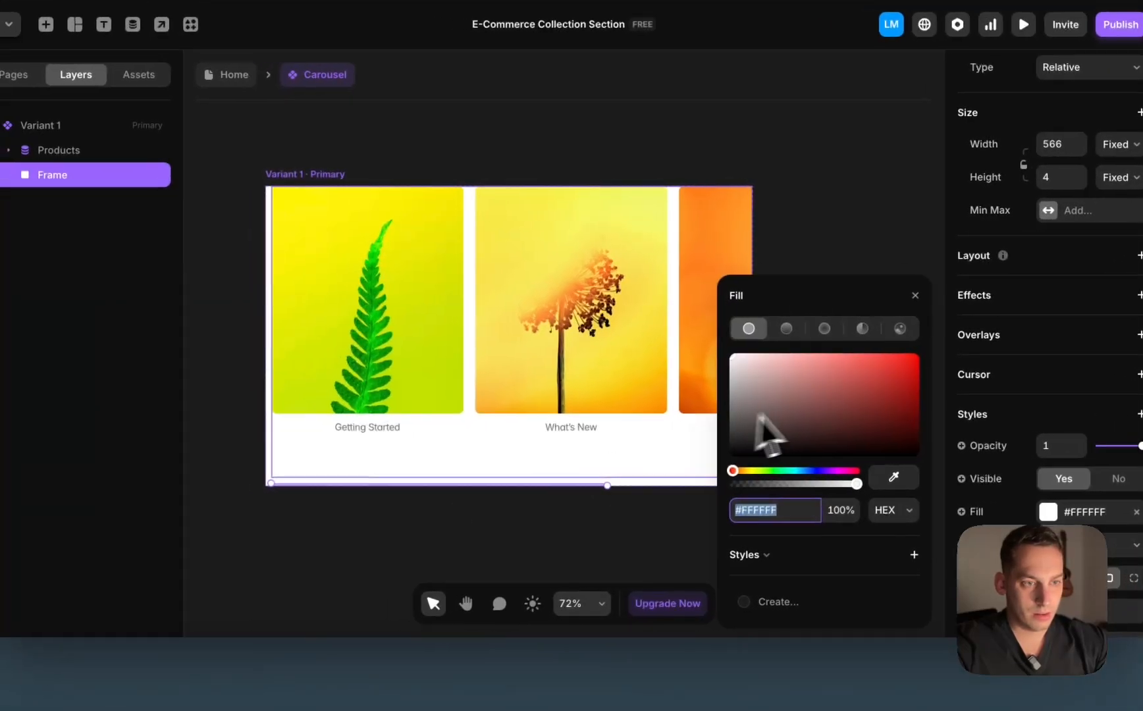
left_click_drag(677, 423, 594, 416)
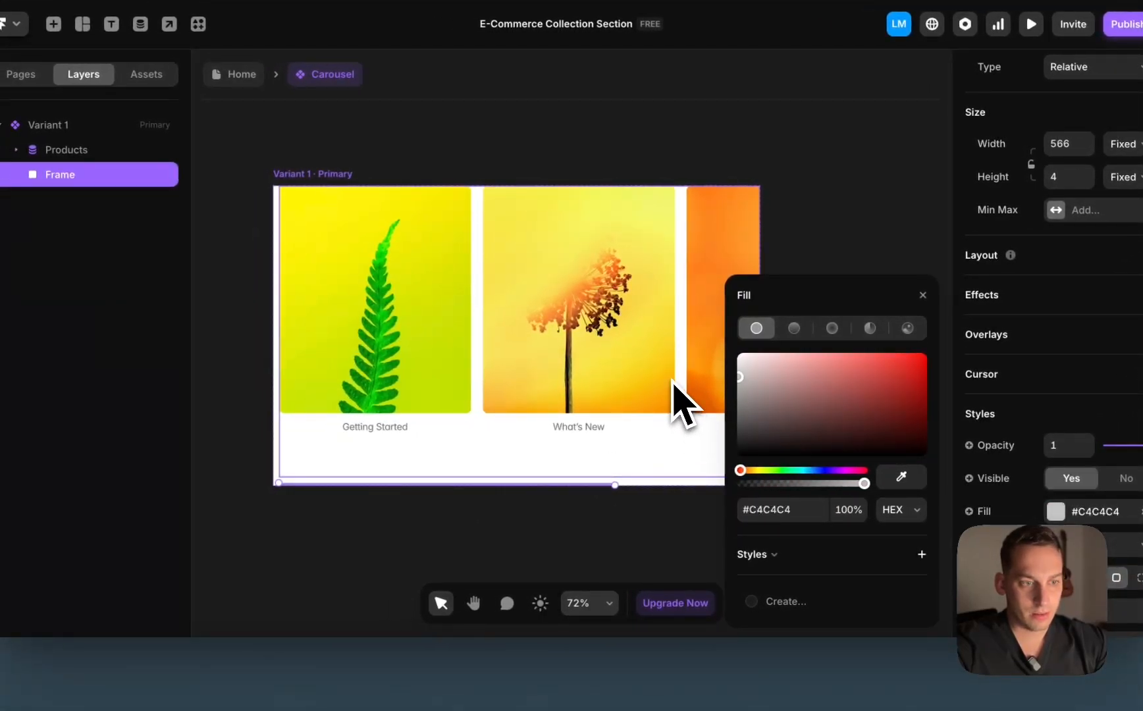
left_click(237, 585)
scroll(313, 556, "up", 5)
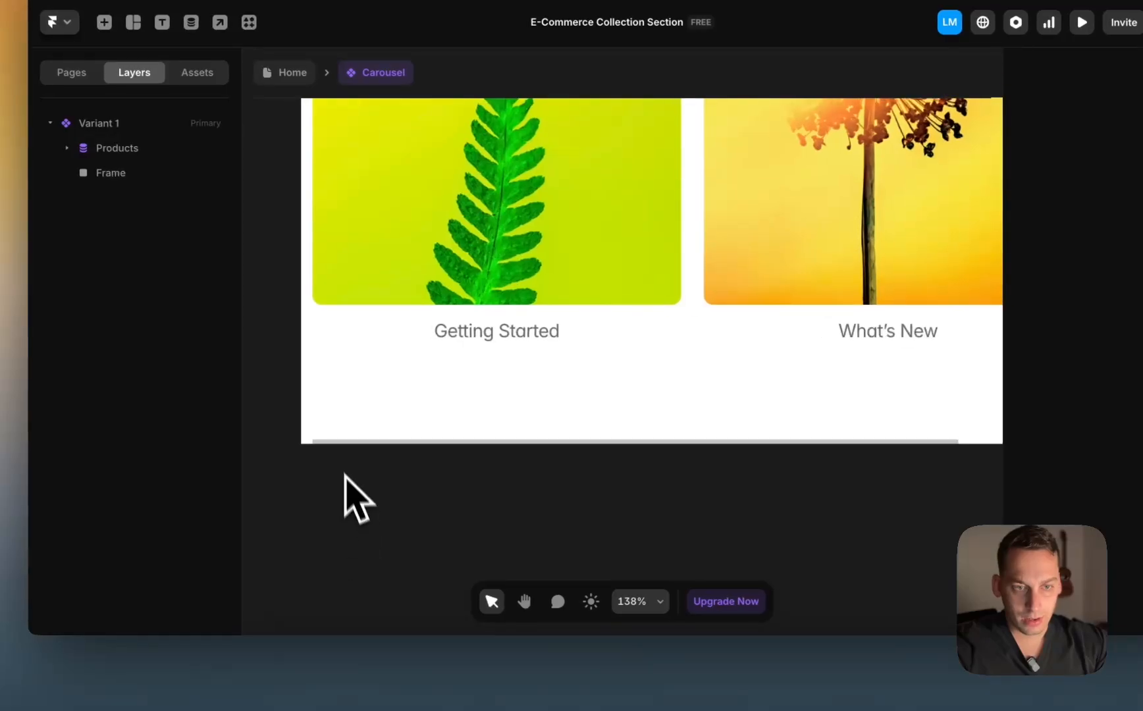
Step: Switch the bar's width from Fixed to Fill so it spans the carousel
left_click(329, 442)
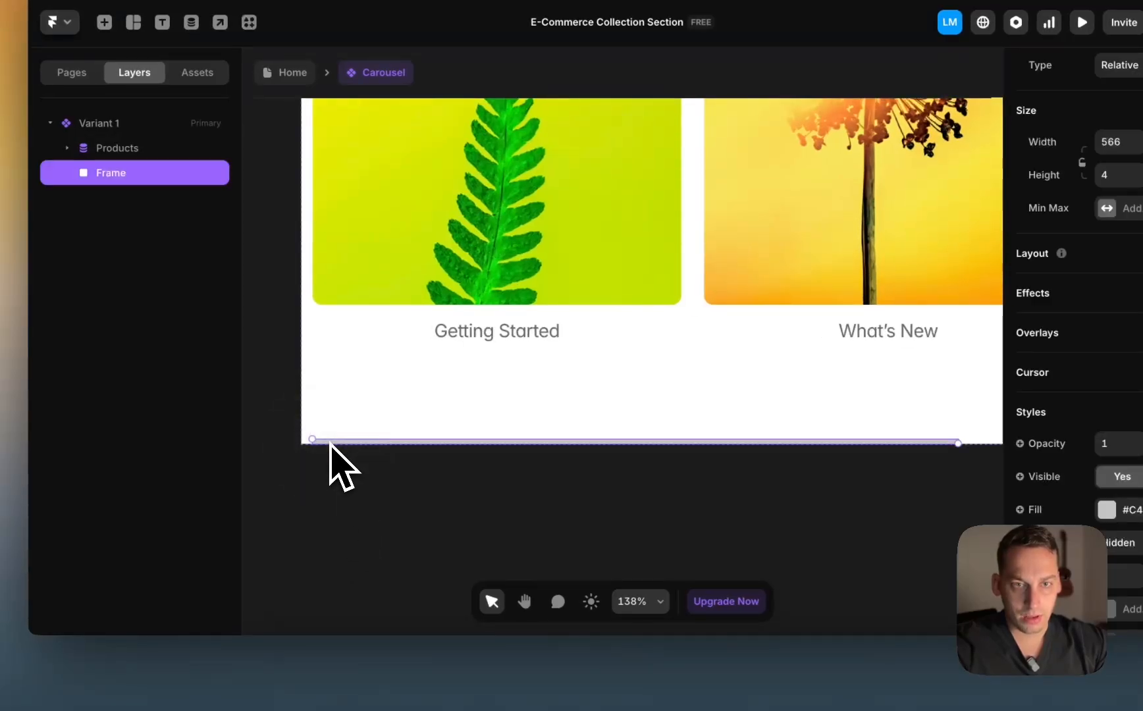
scroll(330, 447, "down", 5)
left_click(1019, 192)
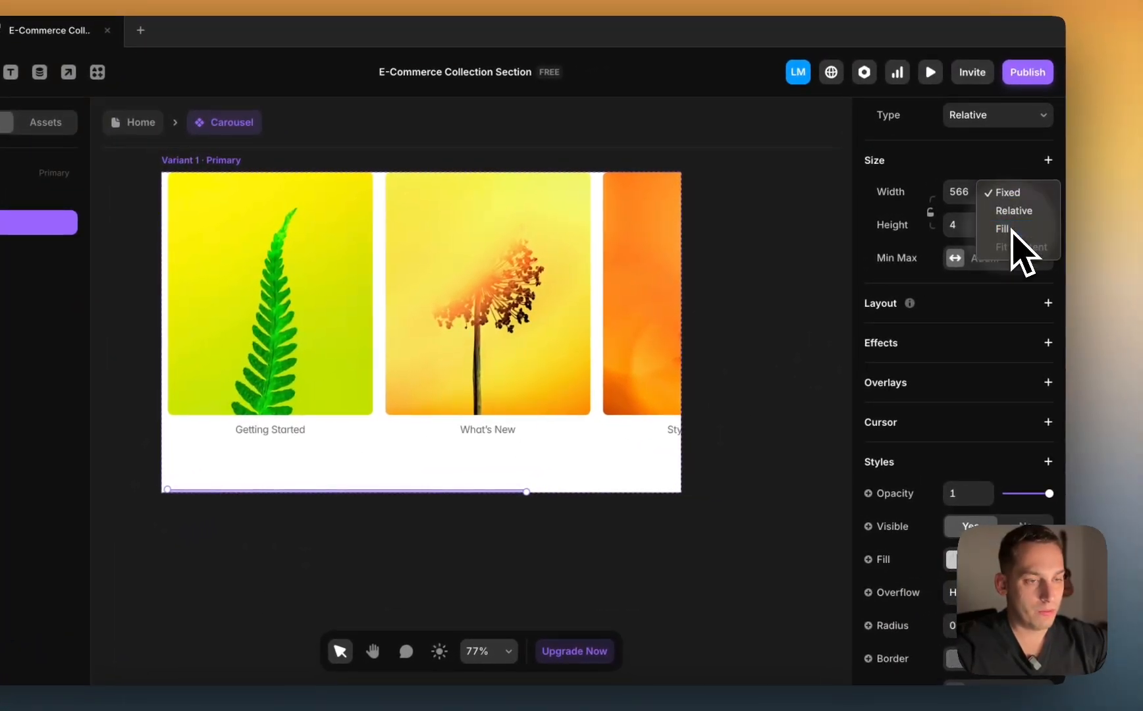
left_click(1009, 228)
left_click(741, 456)
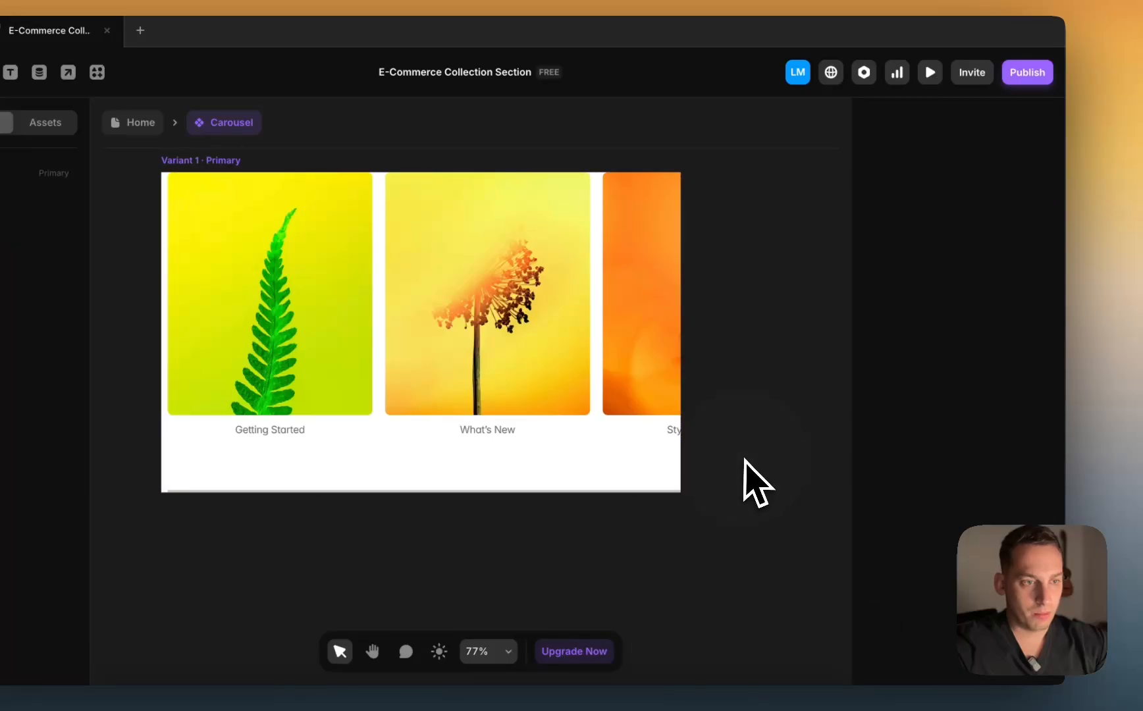
left_click(619, 493)
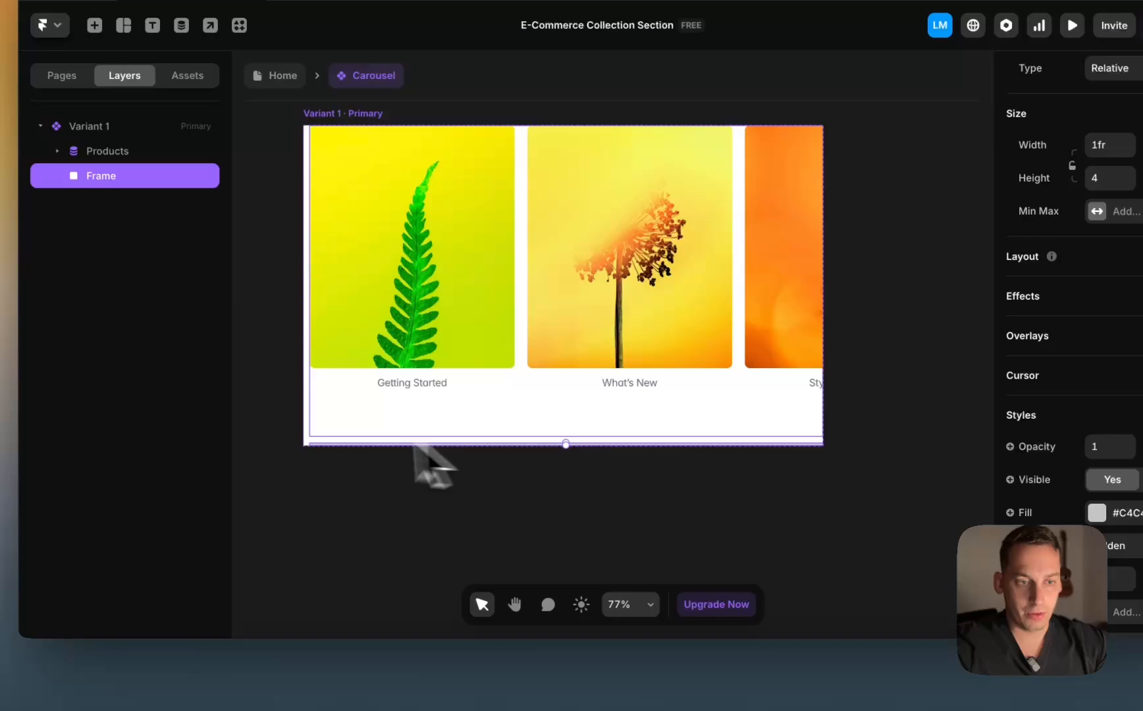
left_click(192, 535)
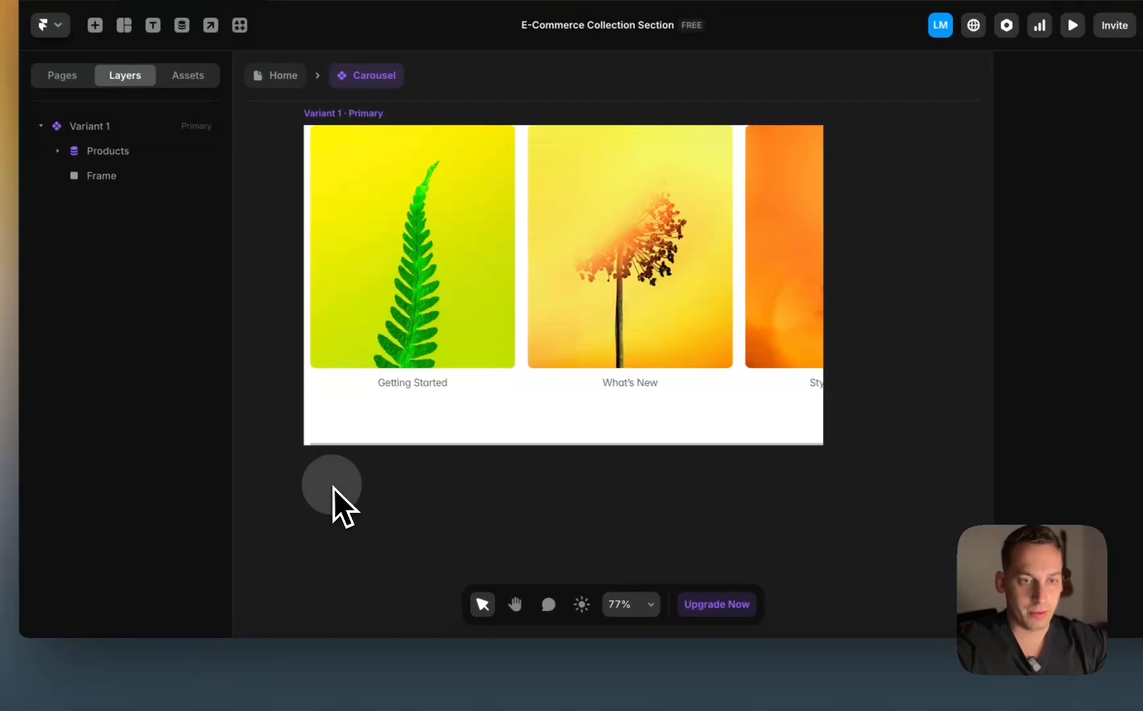
left_click(359, 445)
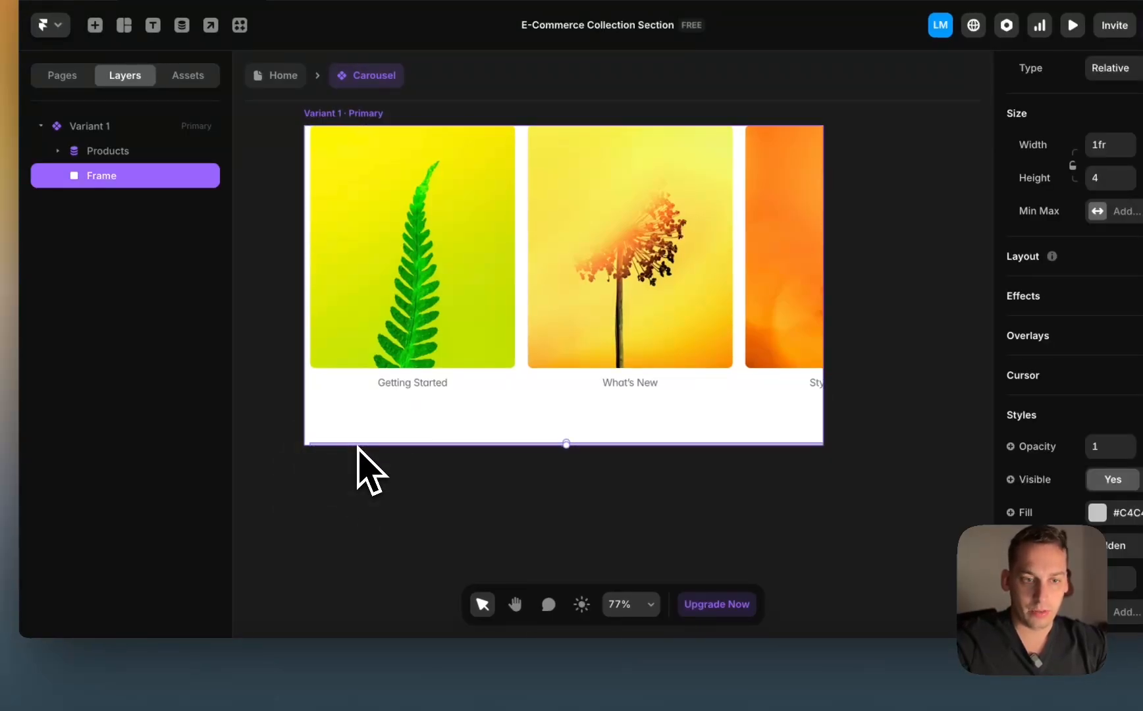
Step: Duplicate the bottom bar and set the copy's position to Absolute
key("super+d")
scroll(360, 472, "up", 5)
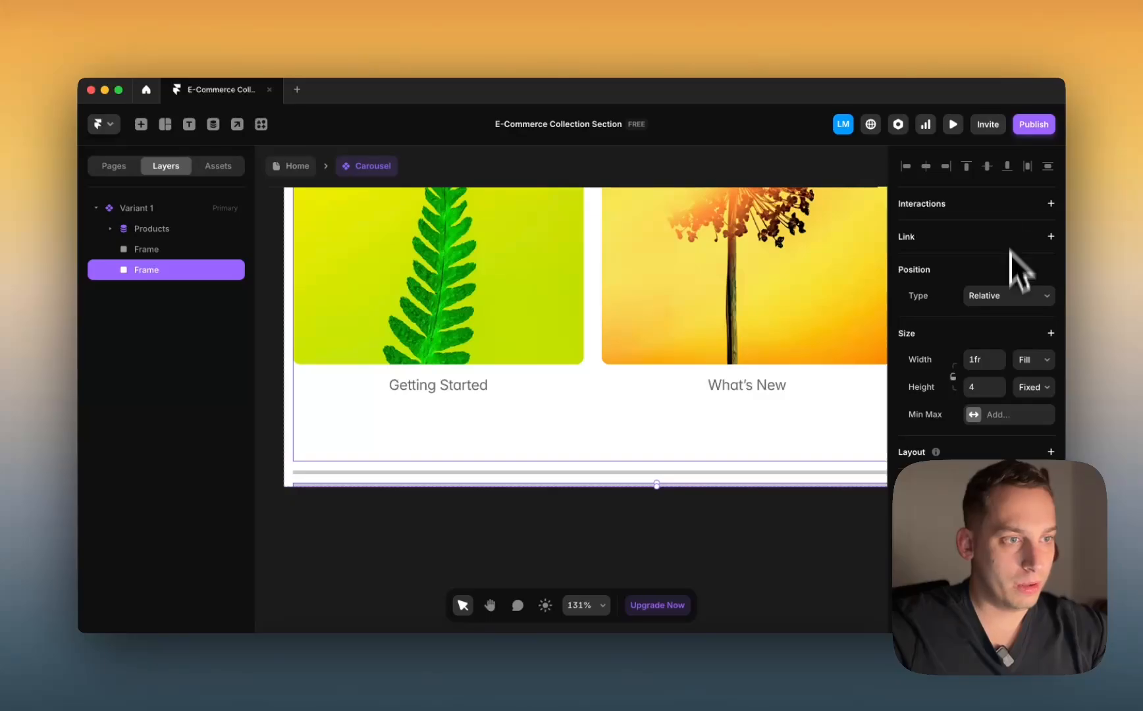
left_click(1014, 295)
left_click(988, 279)
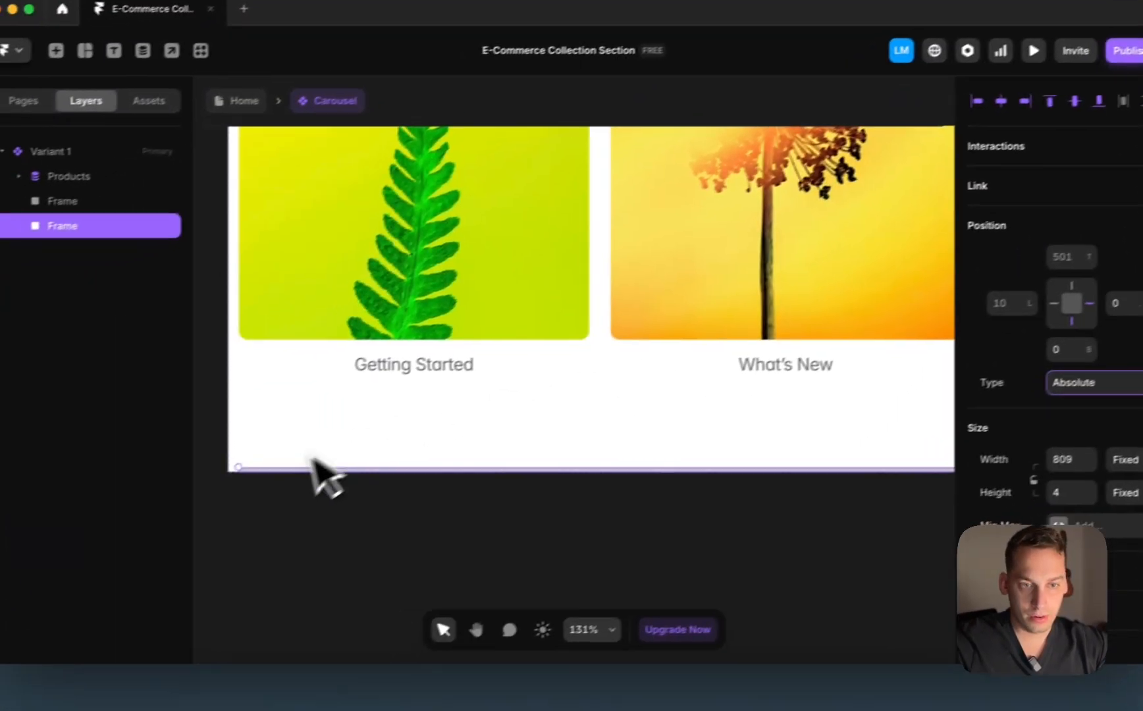
scroll(625, 473, "right", 5)
scroll(666, 476, "down", 3)
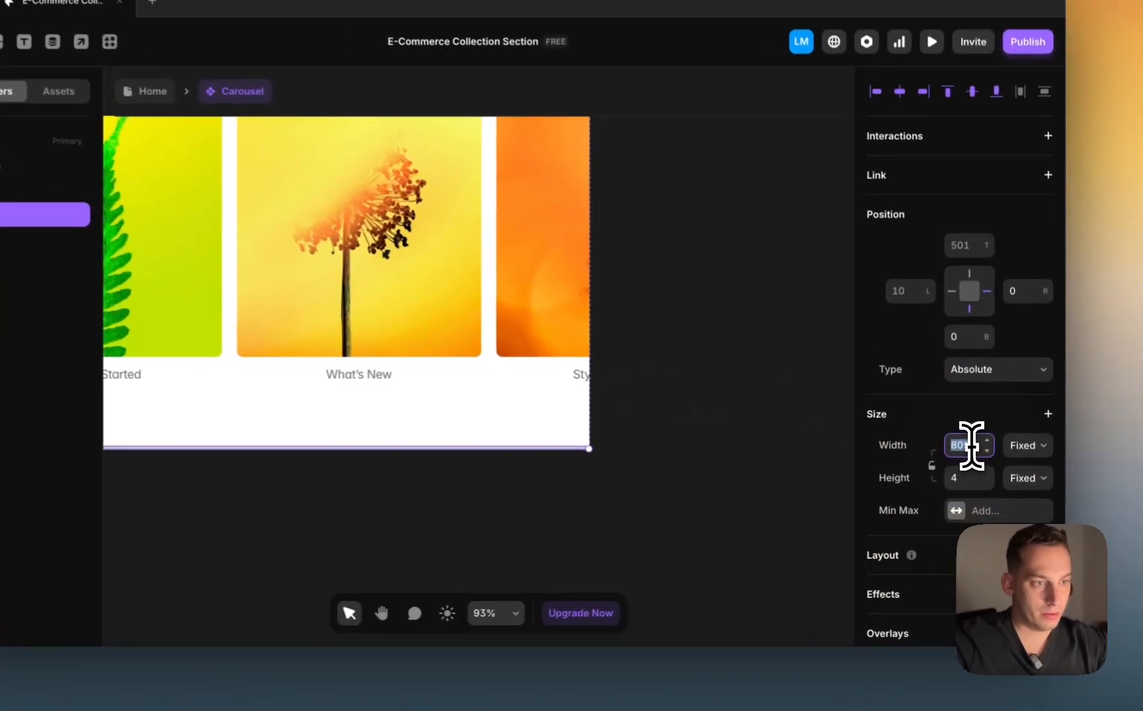
key("Page_Down")
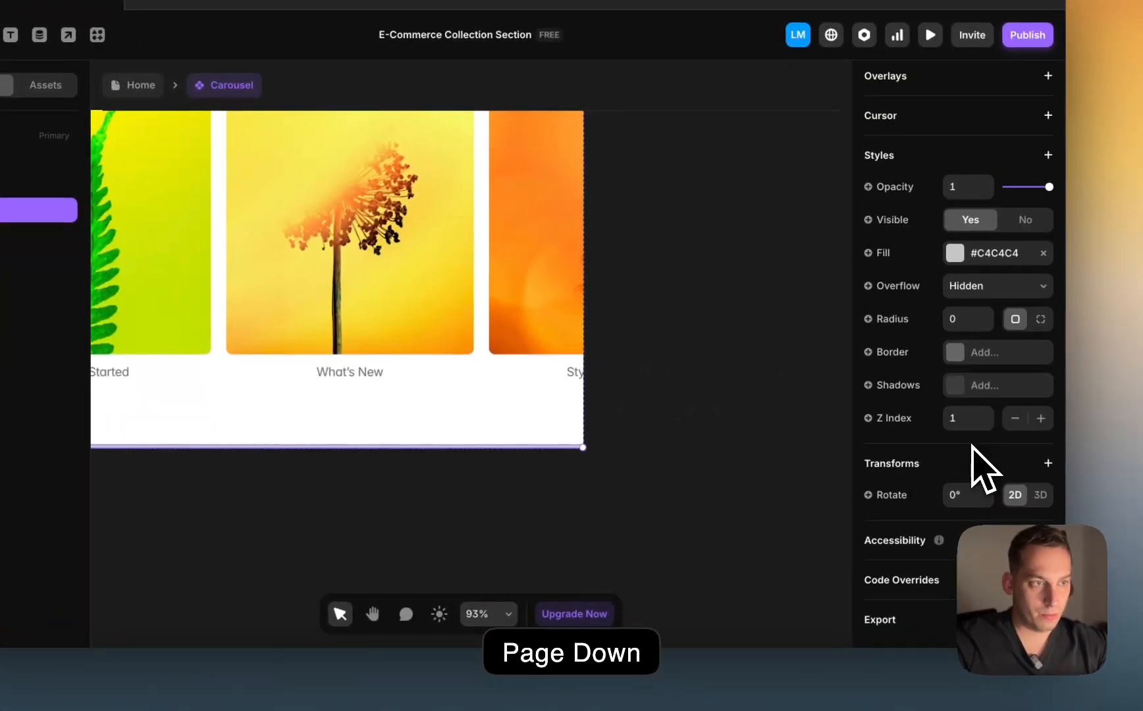
scroll(986, 473, "up", 8)
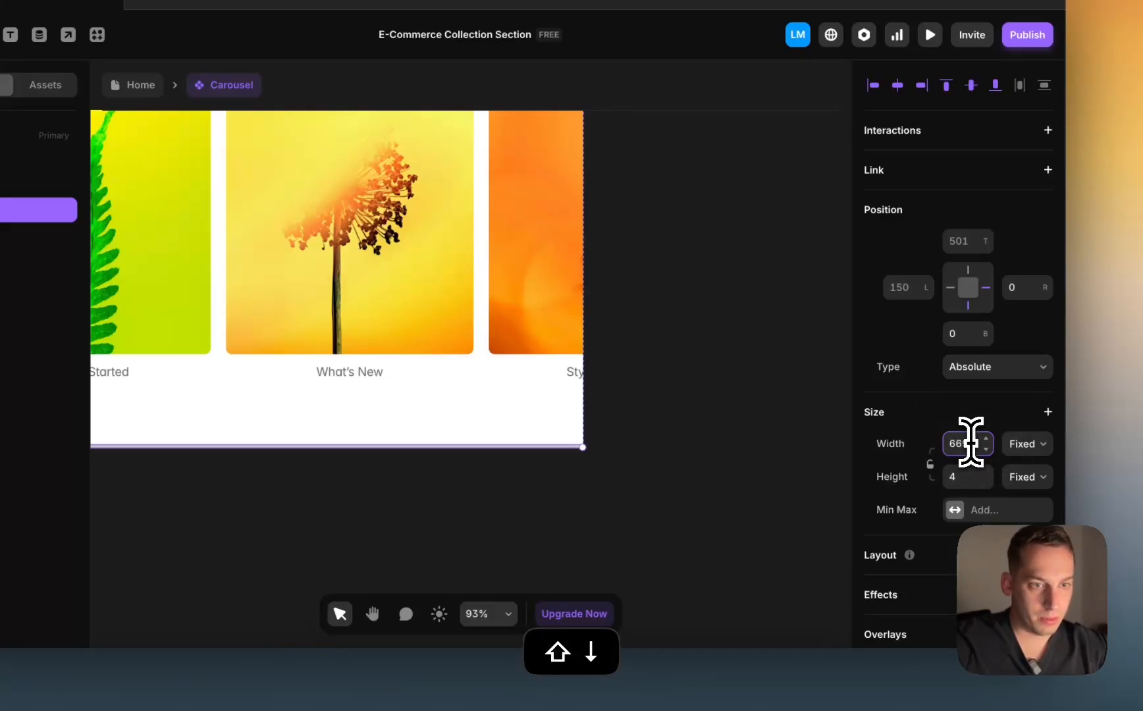
scroll(974, 451, "down", 6)
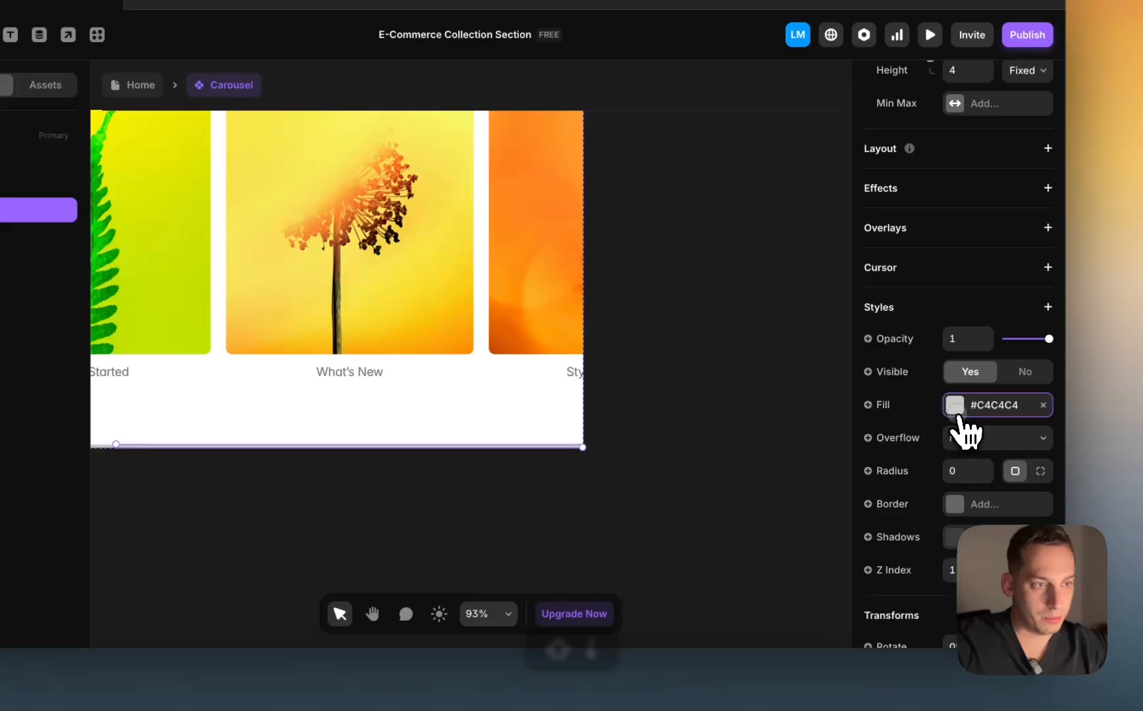
Step: Fill the copy black #000000 and make it narrower than the grey track
left_click(955, 408)
type("000000")
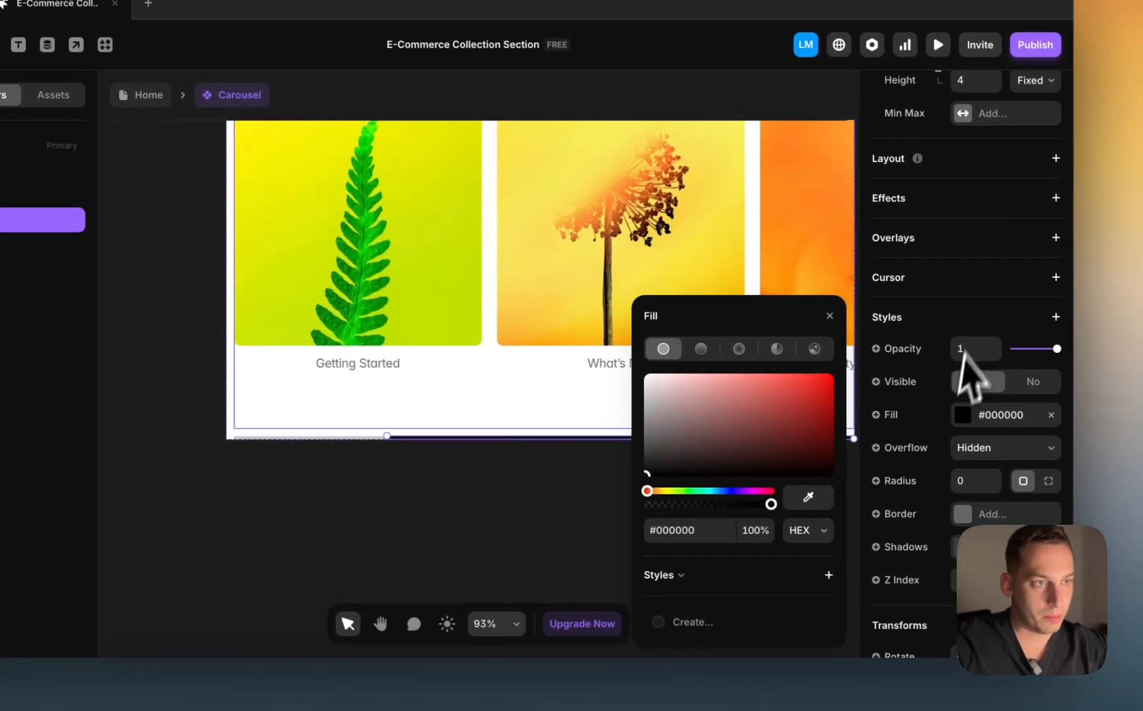
scroll(974, 342, "up", 6)
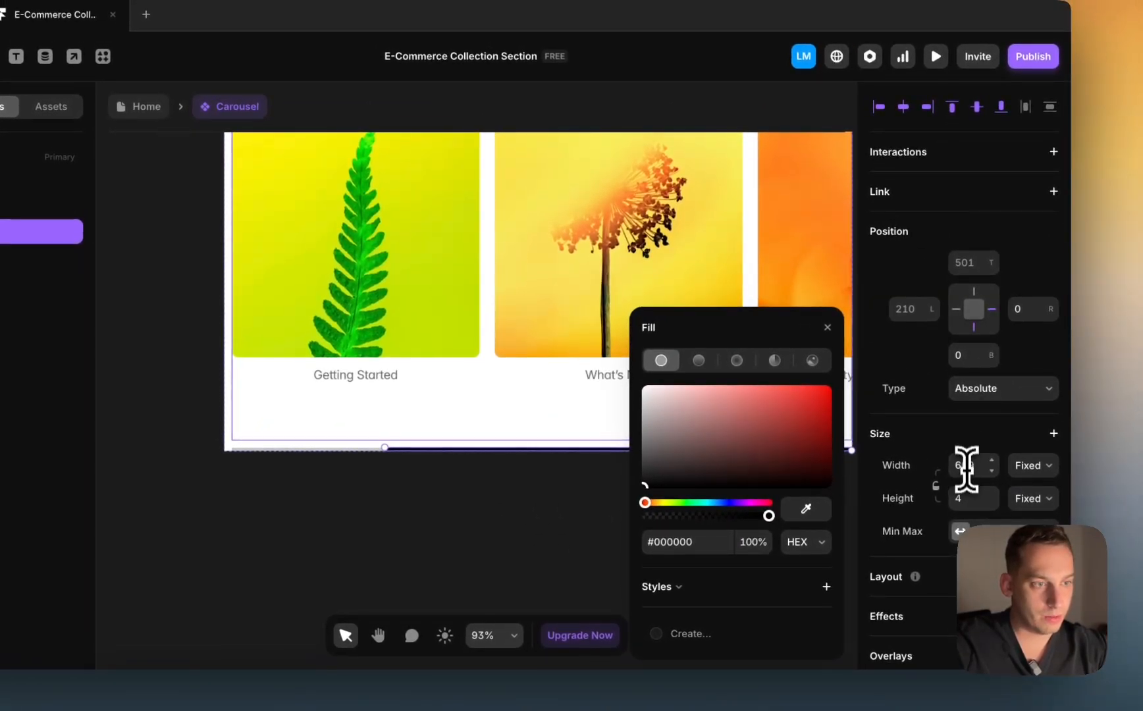
left_click(973, 434)
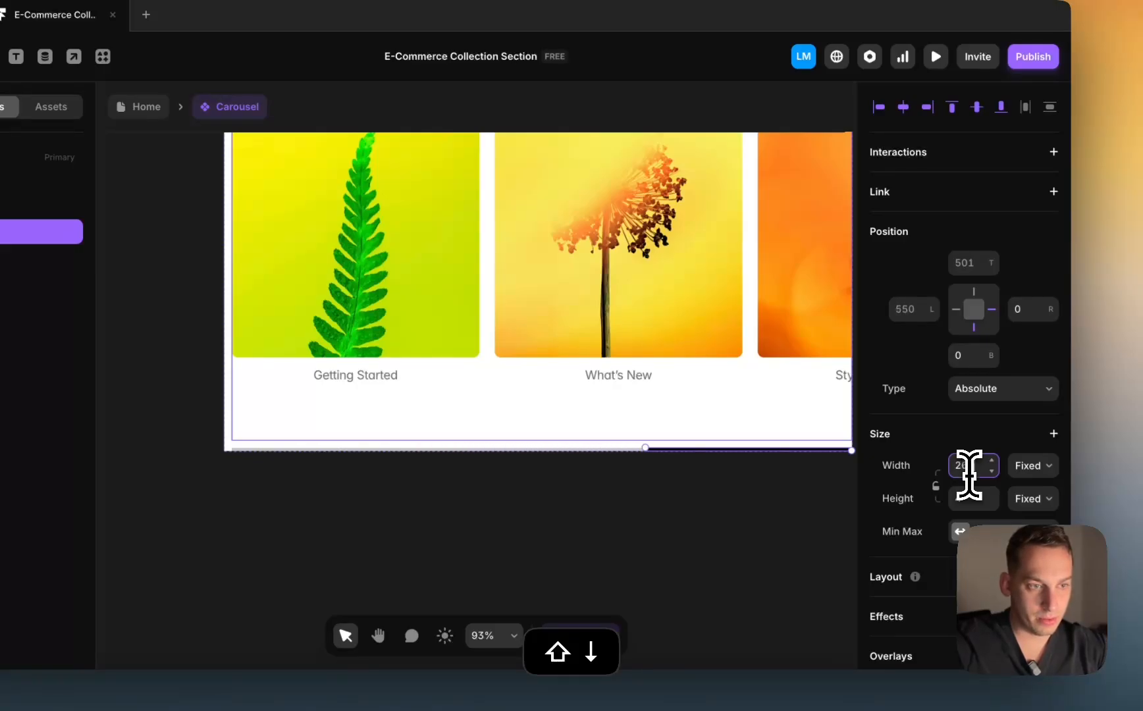
left_click_drag(746, 448, 512, 437)
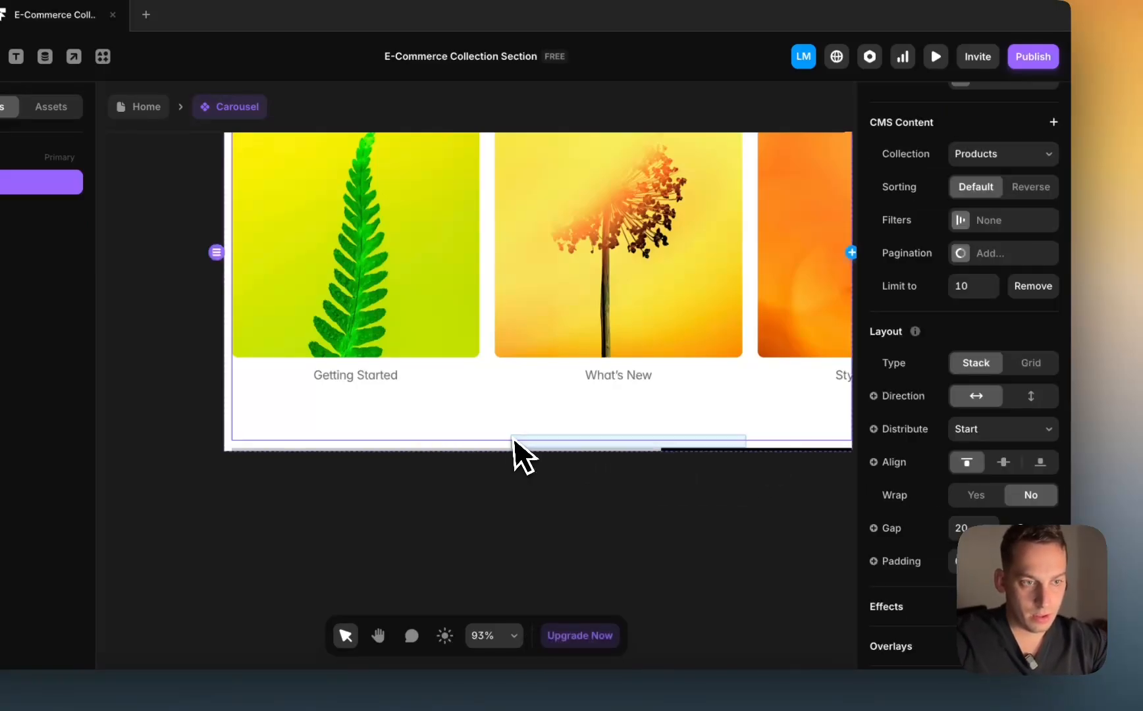
Step: Move the black bar to the left, 10 px from the carousel's left edge
left_click(670, 451)
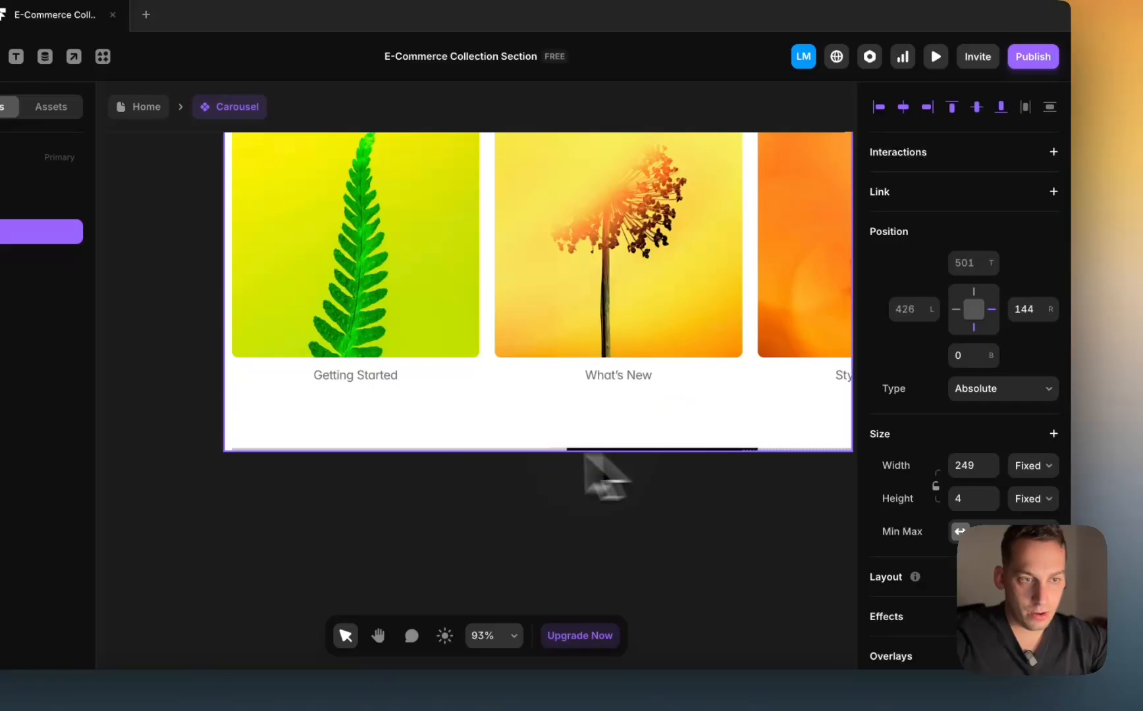
left_click_drag(584, 454, 357, 451)
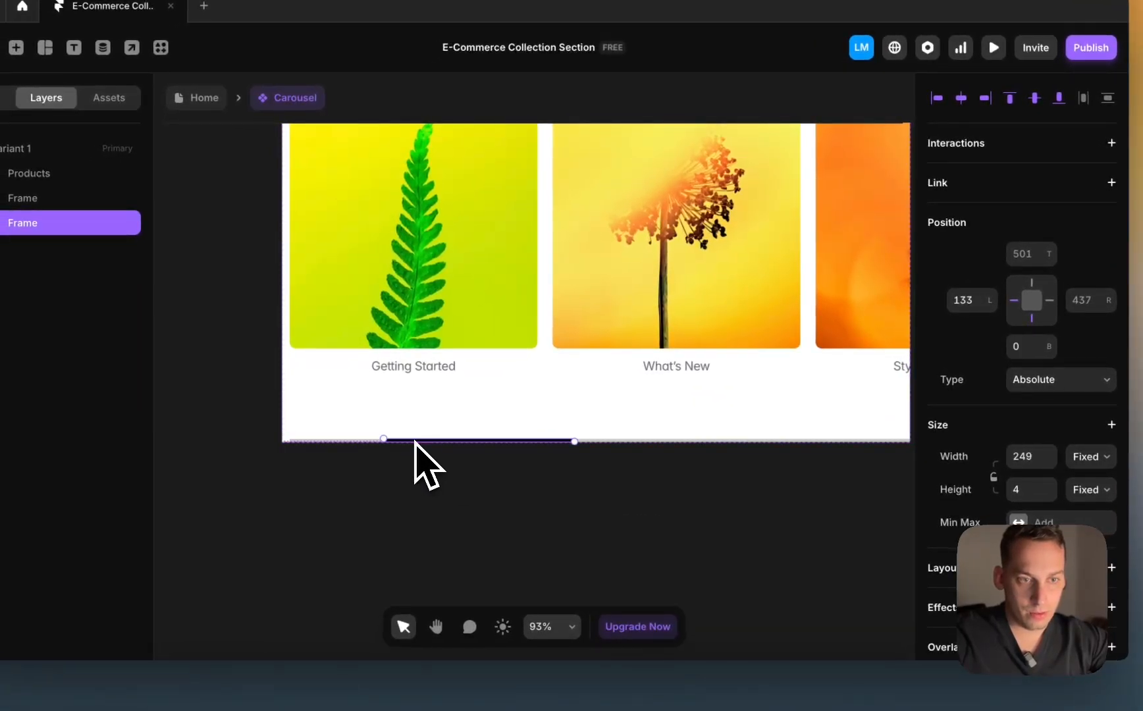
left_click(1080, 461)
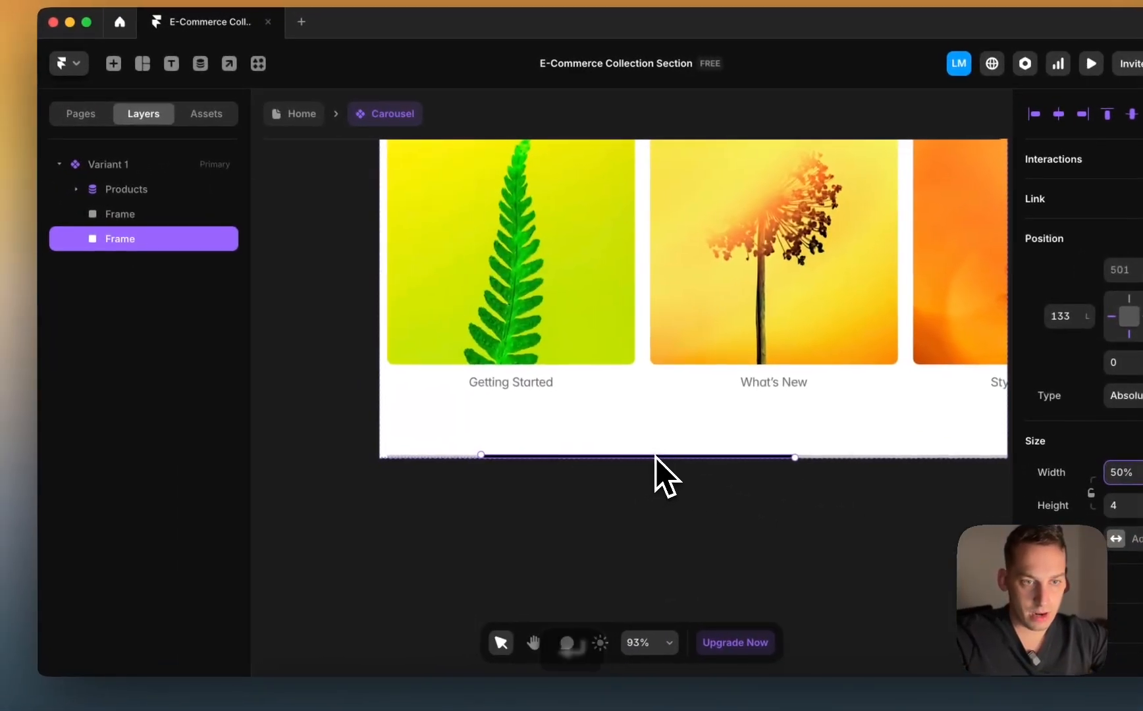
left_click_drag(493, 432, 449, 437)
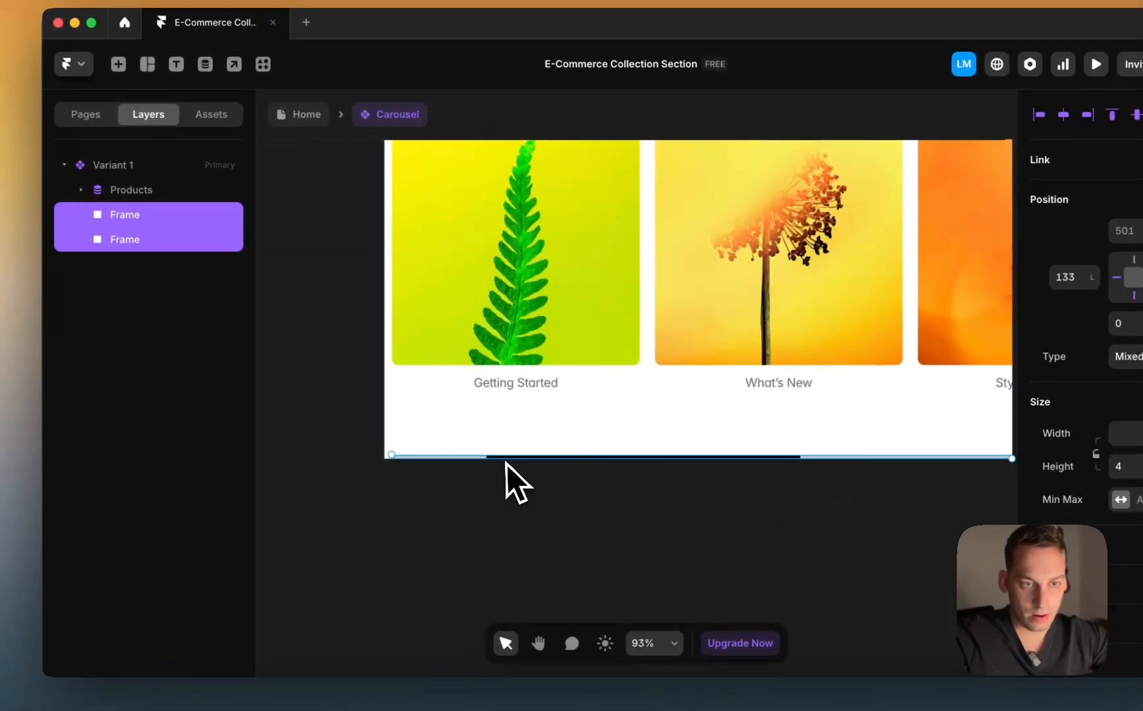
left_click(153, 240)
scroll(501, 442, "up", 3)
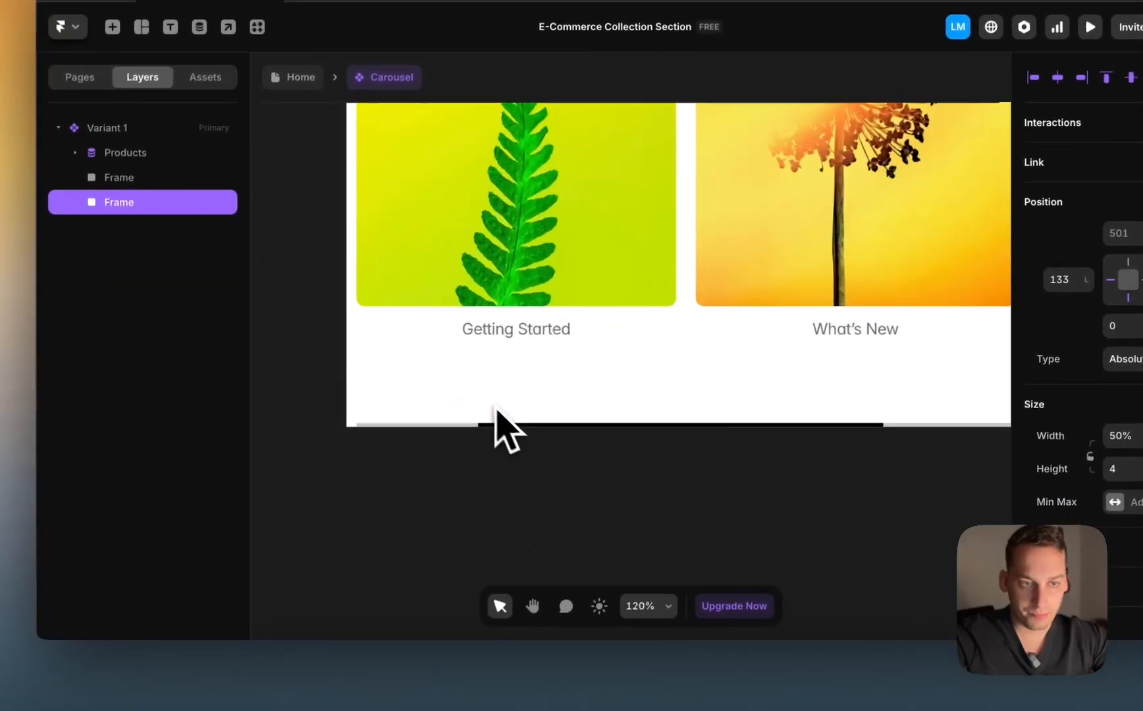
scroll(497, 411, "up", 5)
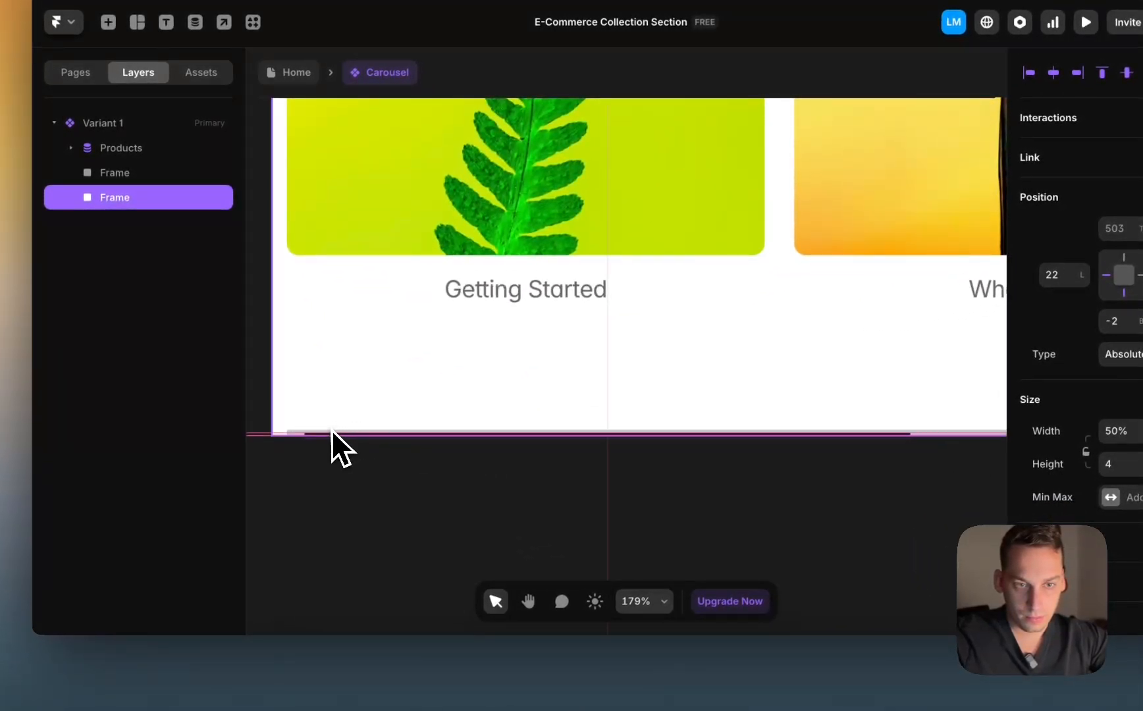
left_click_drag(331, 429, 287, 426)
scroll(308, 434, "up", 5)
scroll(308, 433, "up", 5)
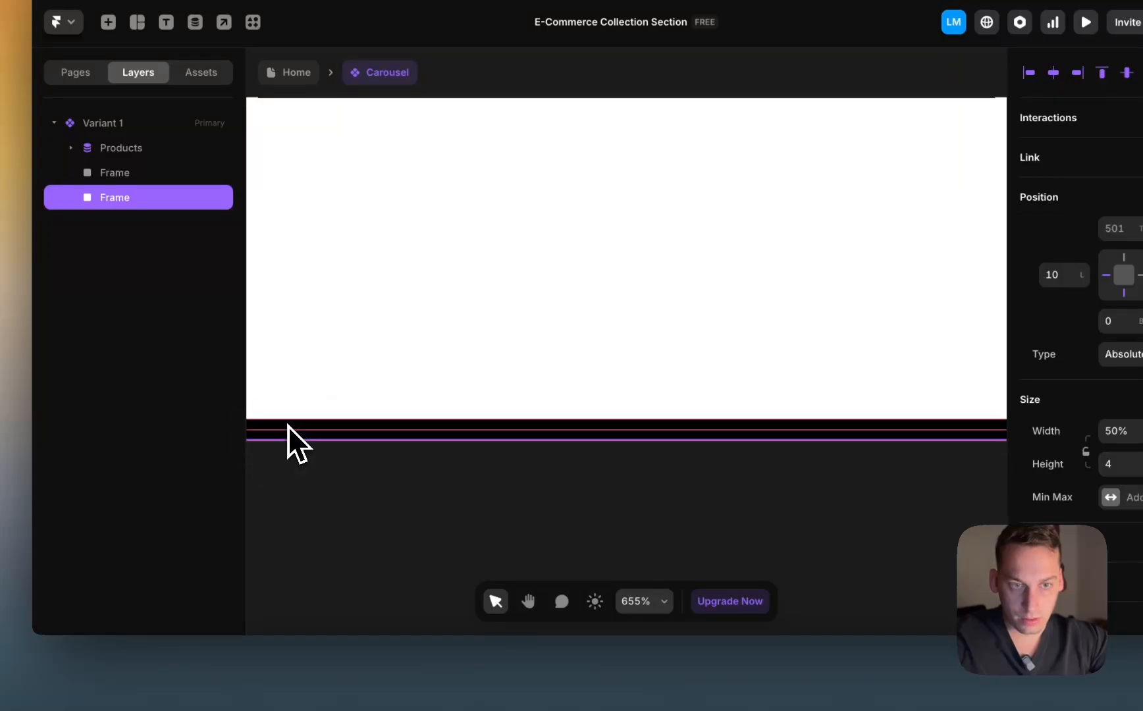
scroll(288, 426, "down", 8)
scroll(287, 455, "up", 10)
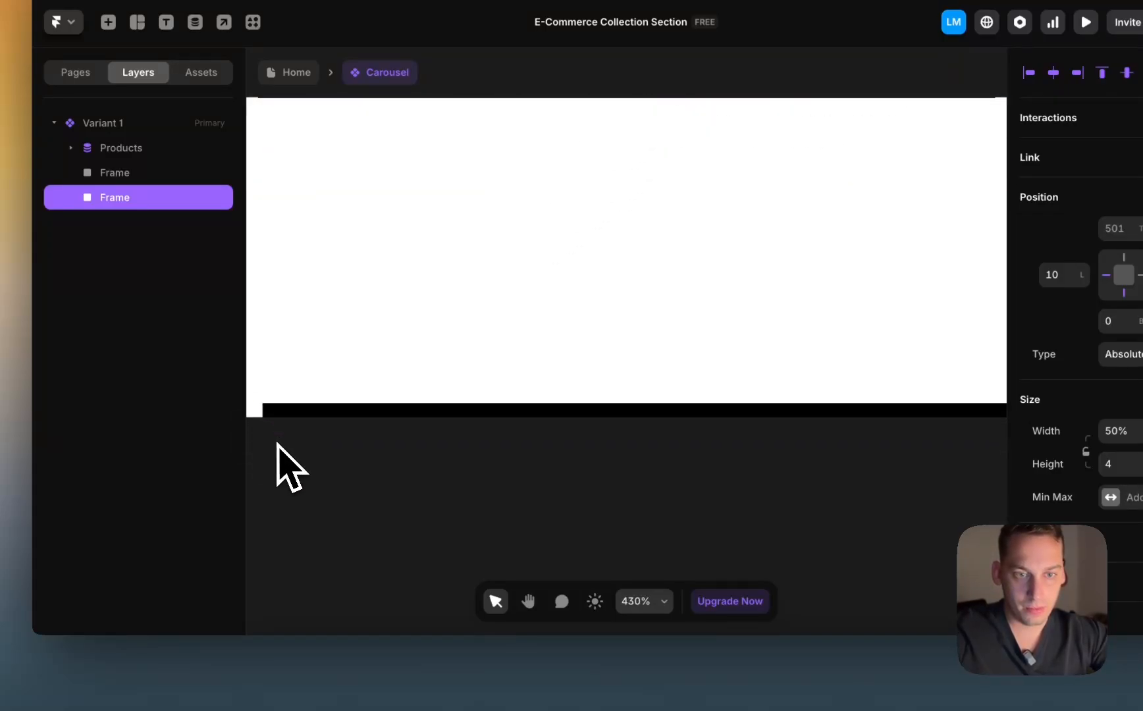
left_click(276, 450)
Step: Thin both indicator bars to about 2 px high, then zoom out on Variant 1
scroll(275, 424, "down", 10)
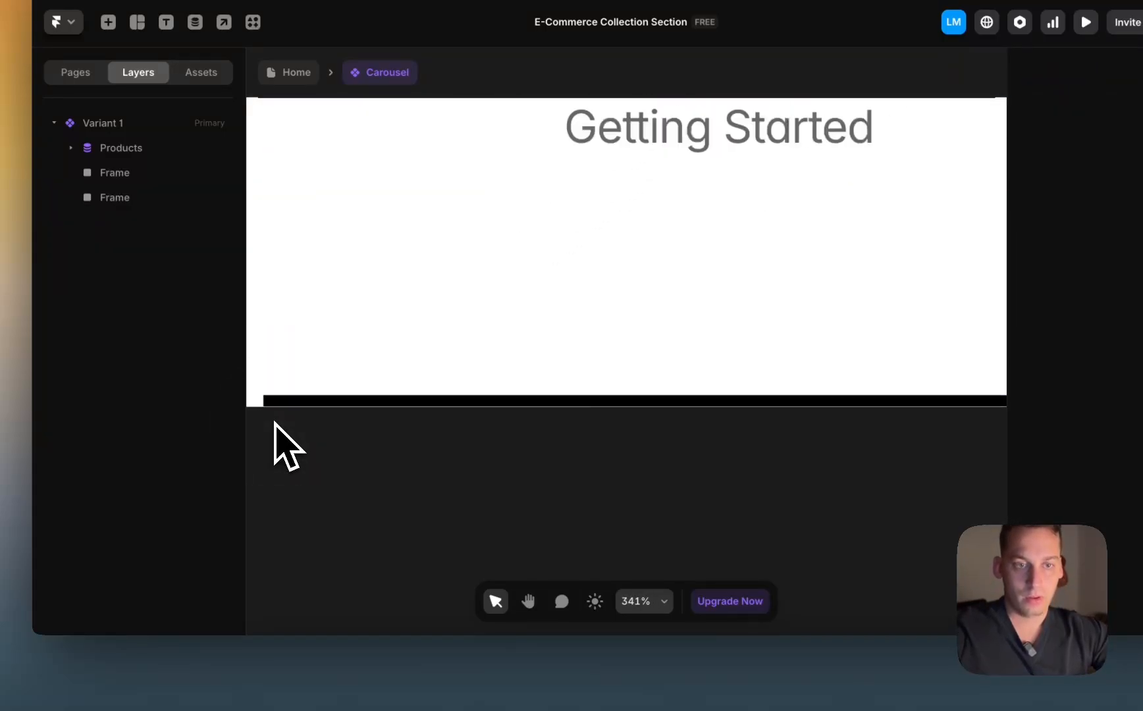
scroll(275, 423, "down", 3)
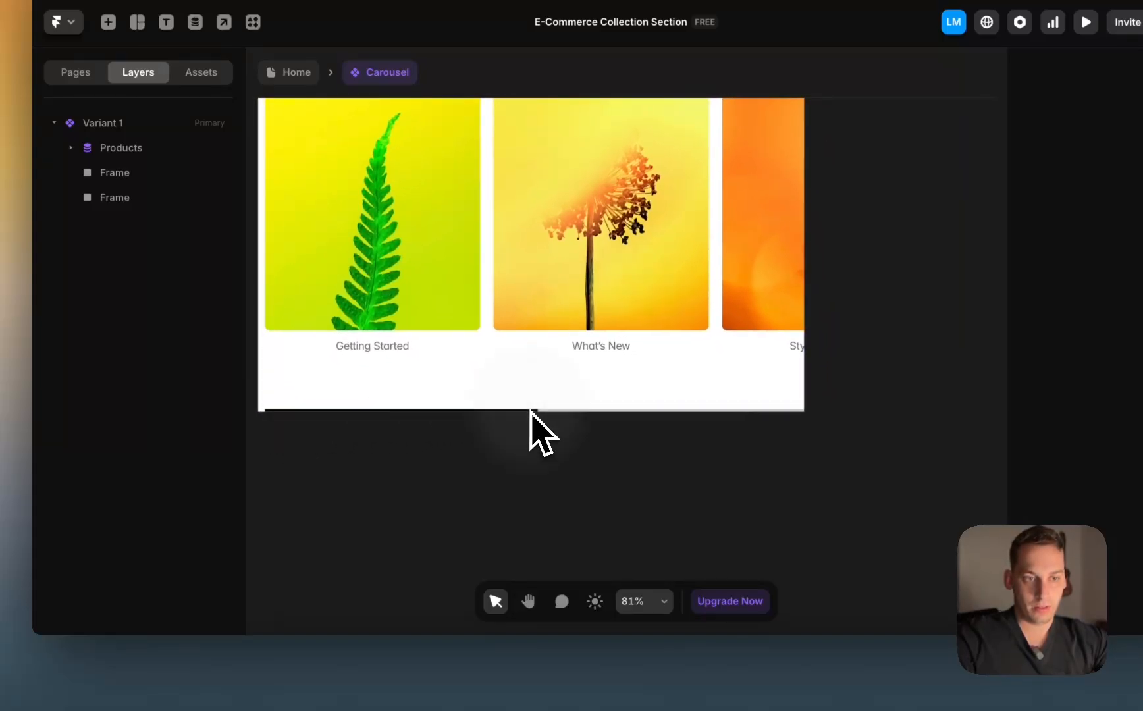
scroll(530, 411, "up", 10)
left_click(549, 420)
left_click(628, 420, "shift")
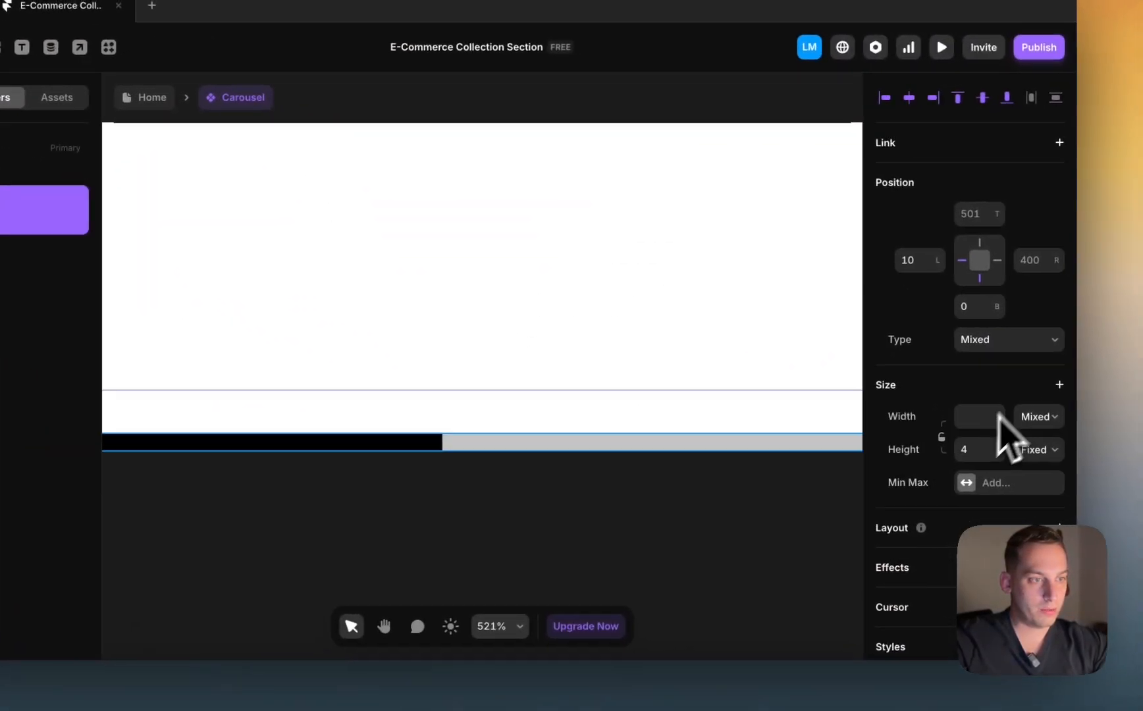
left_click(1114, 431)
key("Down")
key("Down")
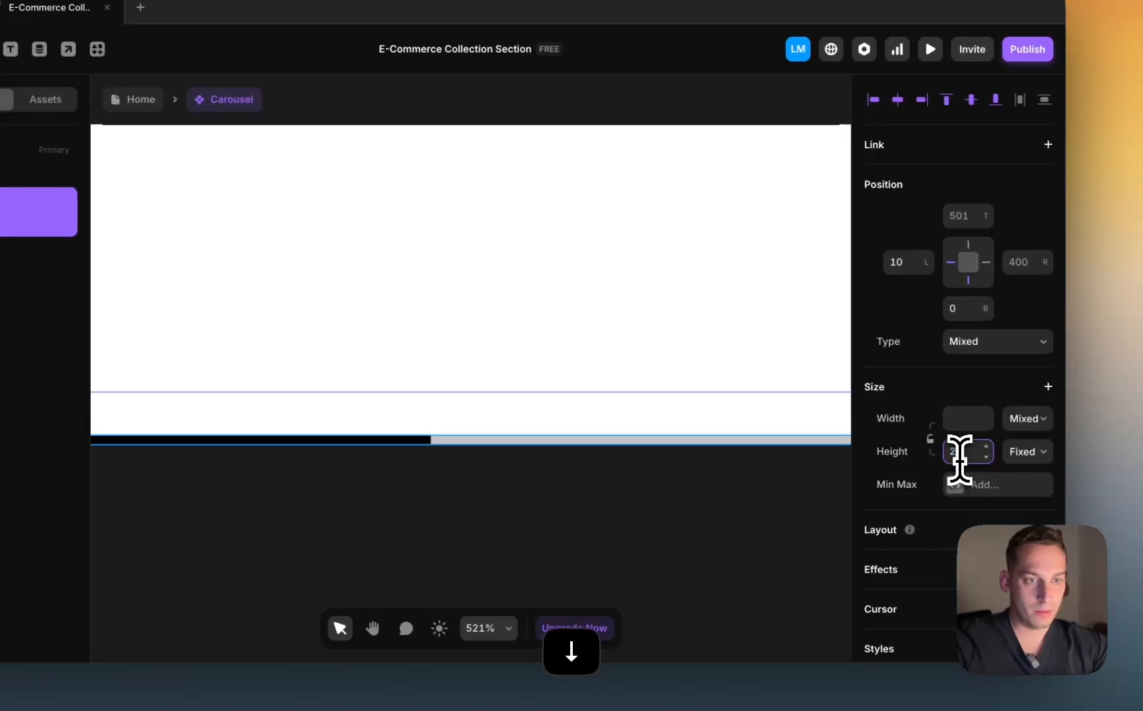
key("Down")
key("Up")
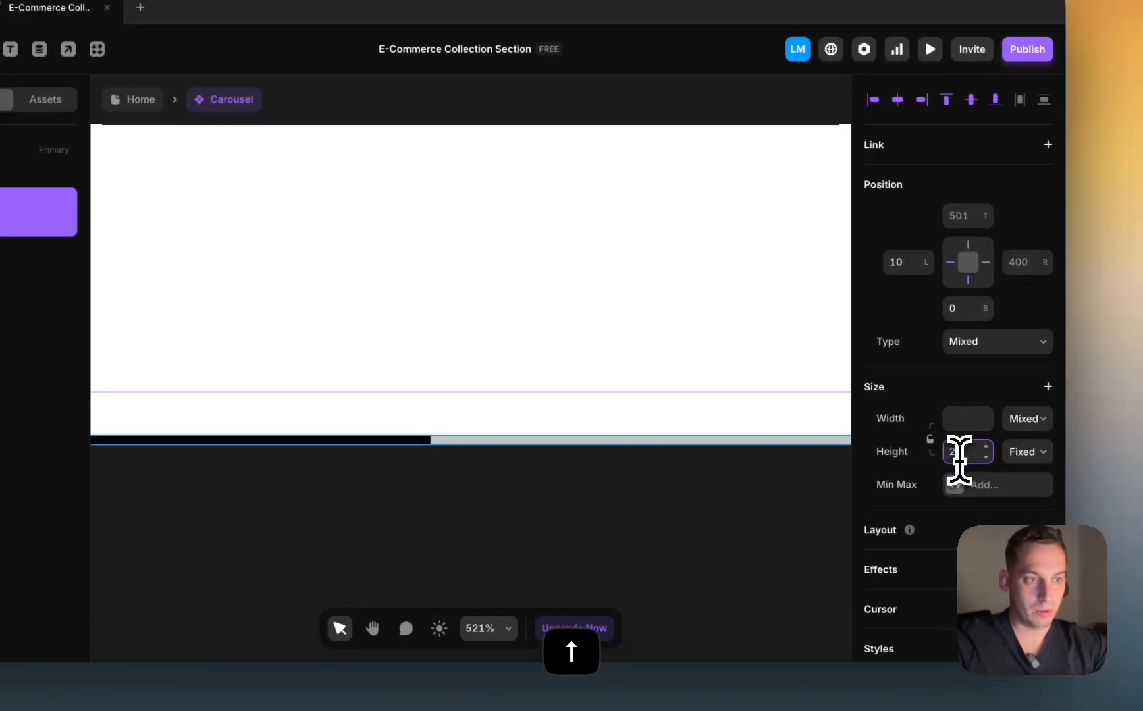
left_click(755, 486)
scroll(733, 500, "down", 8)
scroll(732, 499, "down", 4)
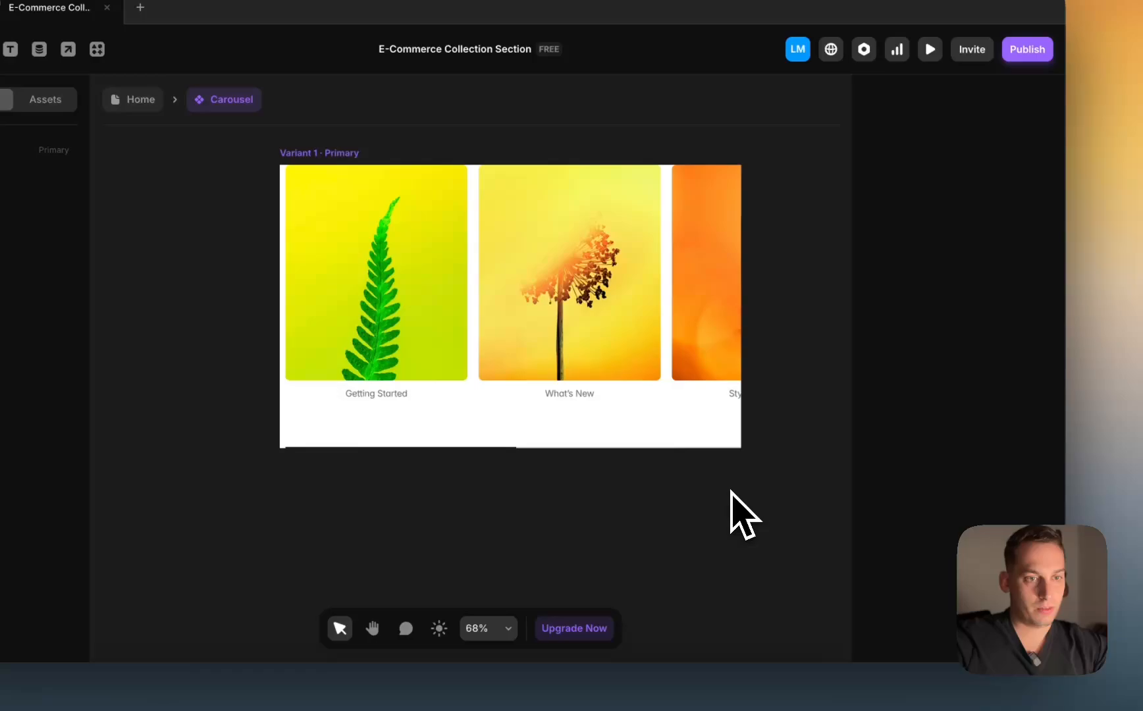
Step: Set the Products list height to Fit Content
left_click(492, 436)
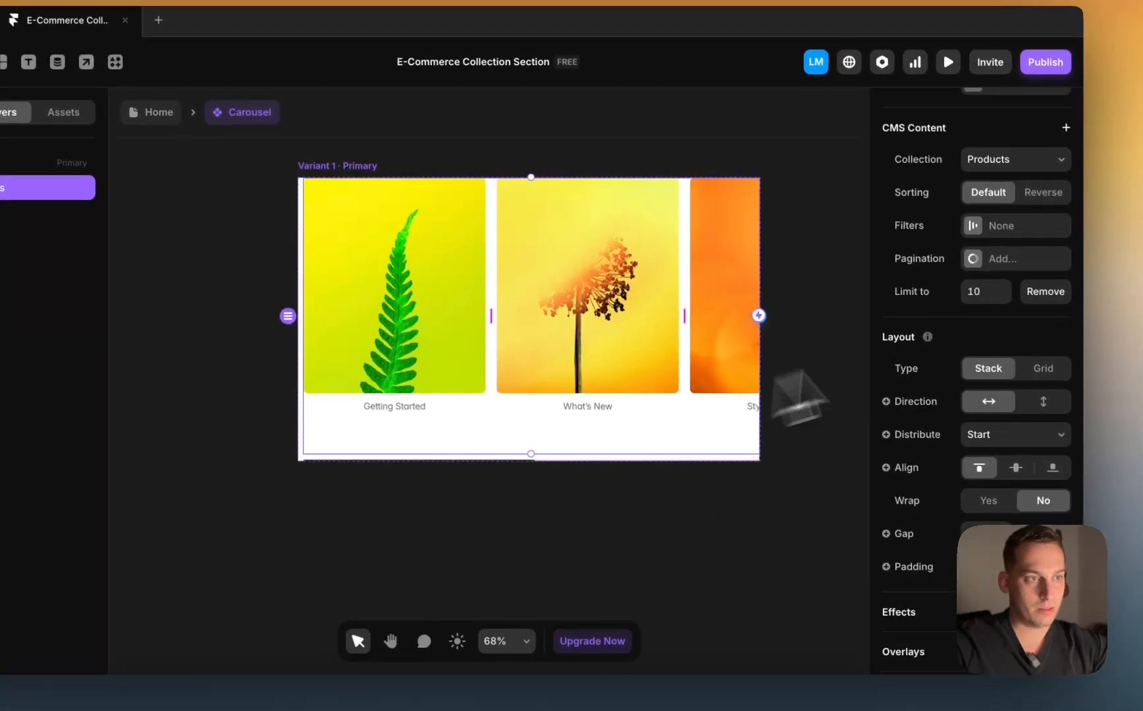
scroll(1007, 332, "up", 5)
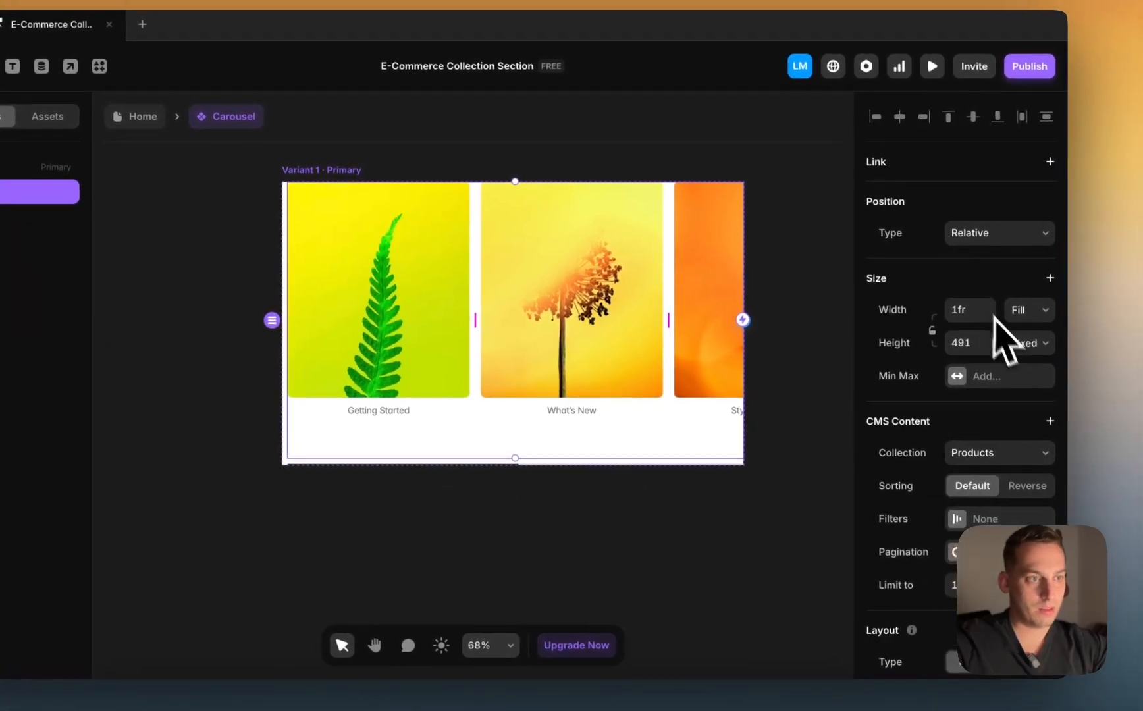
left_click(1053, 341)
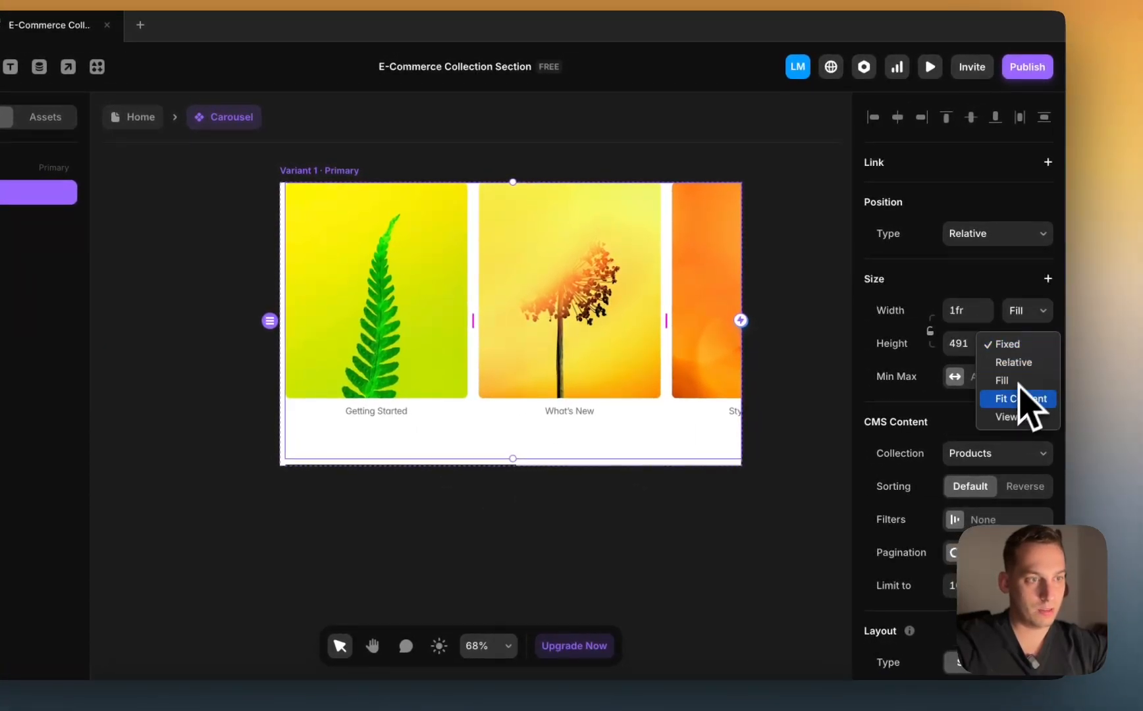
left_click(1020, 399)
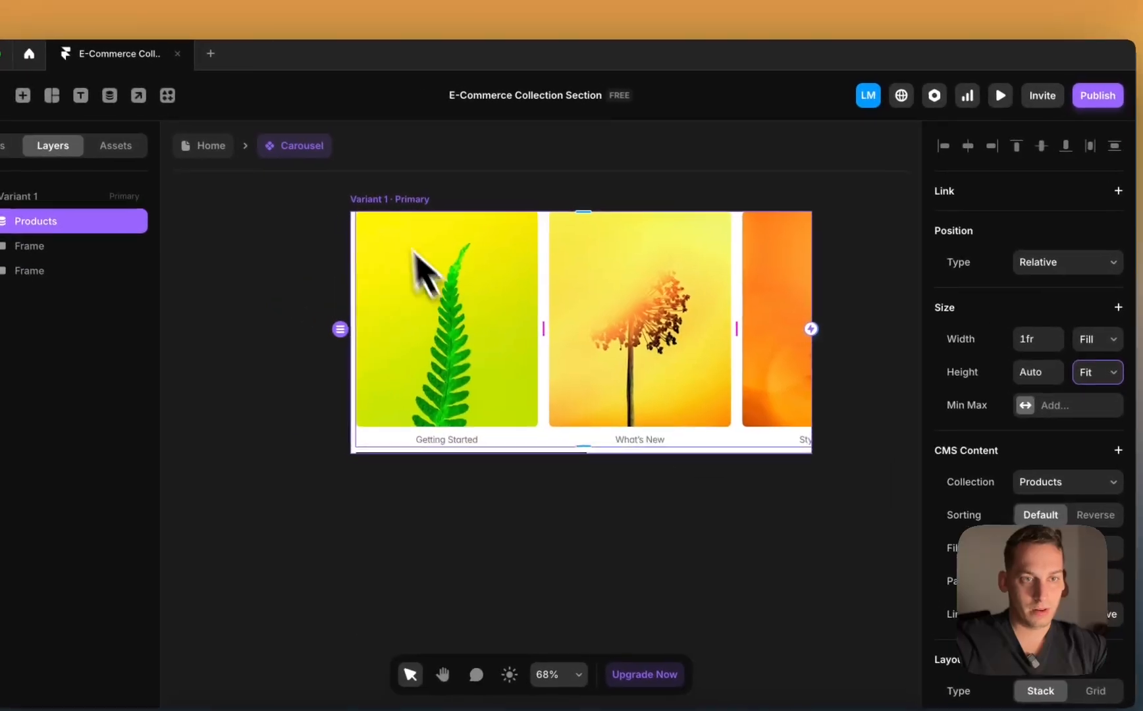
Step: Increase the gap between Variant 1's items with Shift+Up
left_click(324, 172)
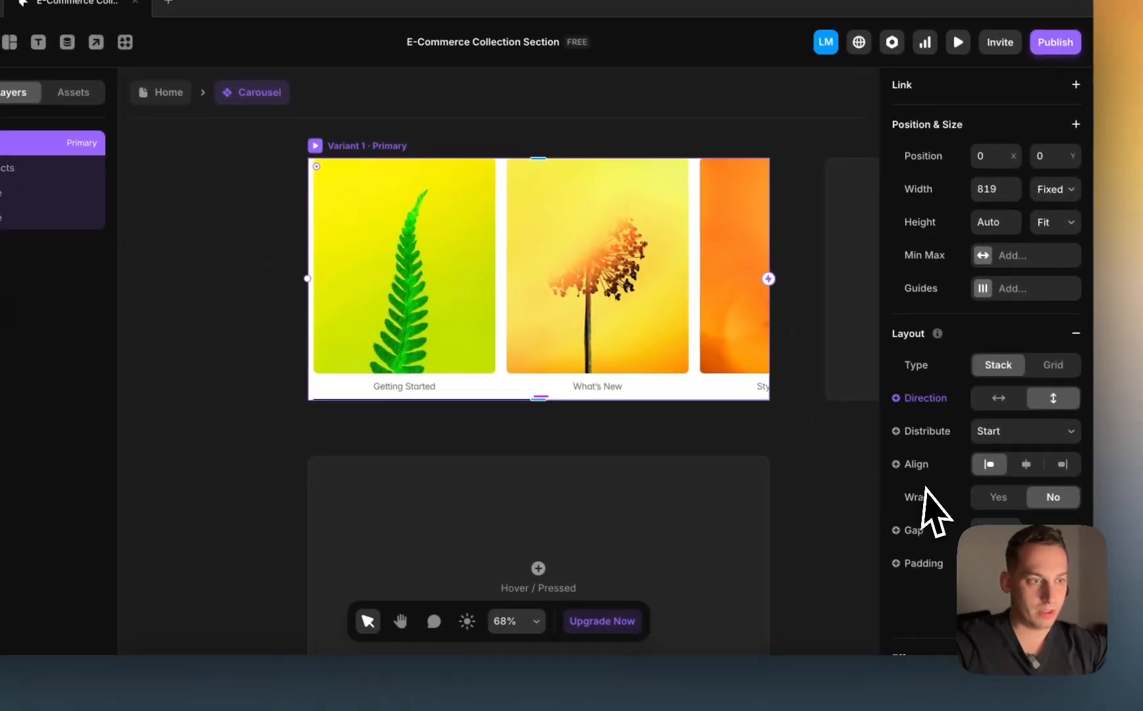
left_click(983, 523)
key("shift+Up")
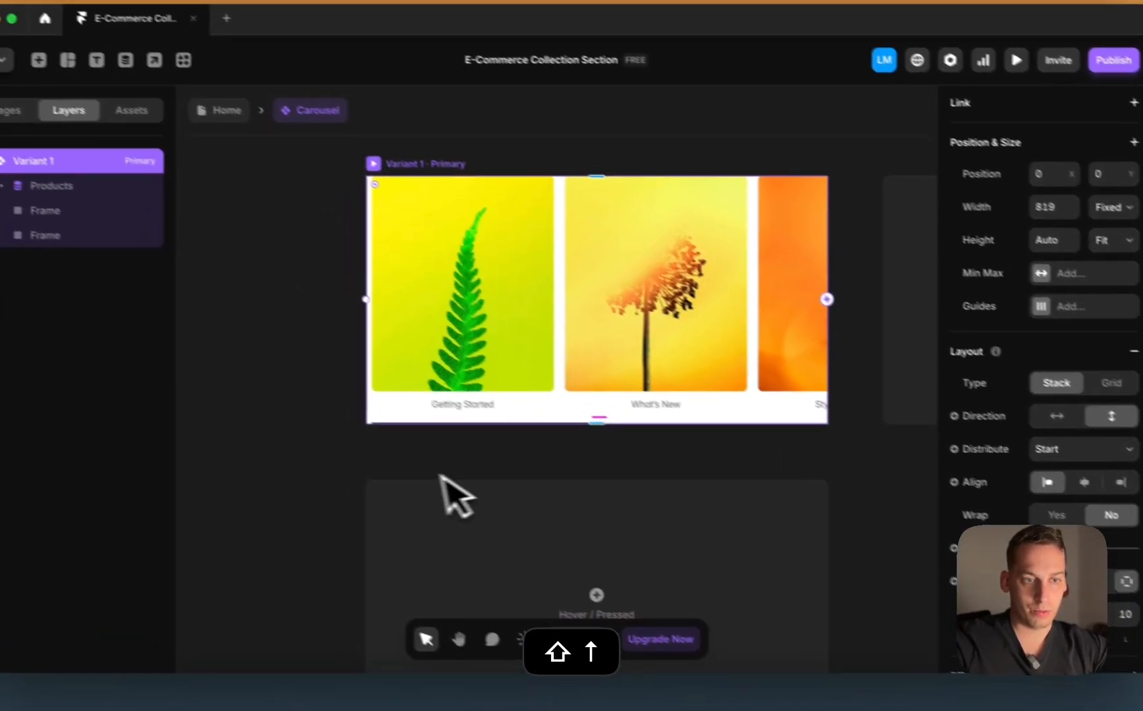
left_click(325, 433)
Step: Add a Variant 2 copy of the carousel beside Variant 1
scroll(326, 433, "down", 2)
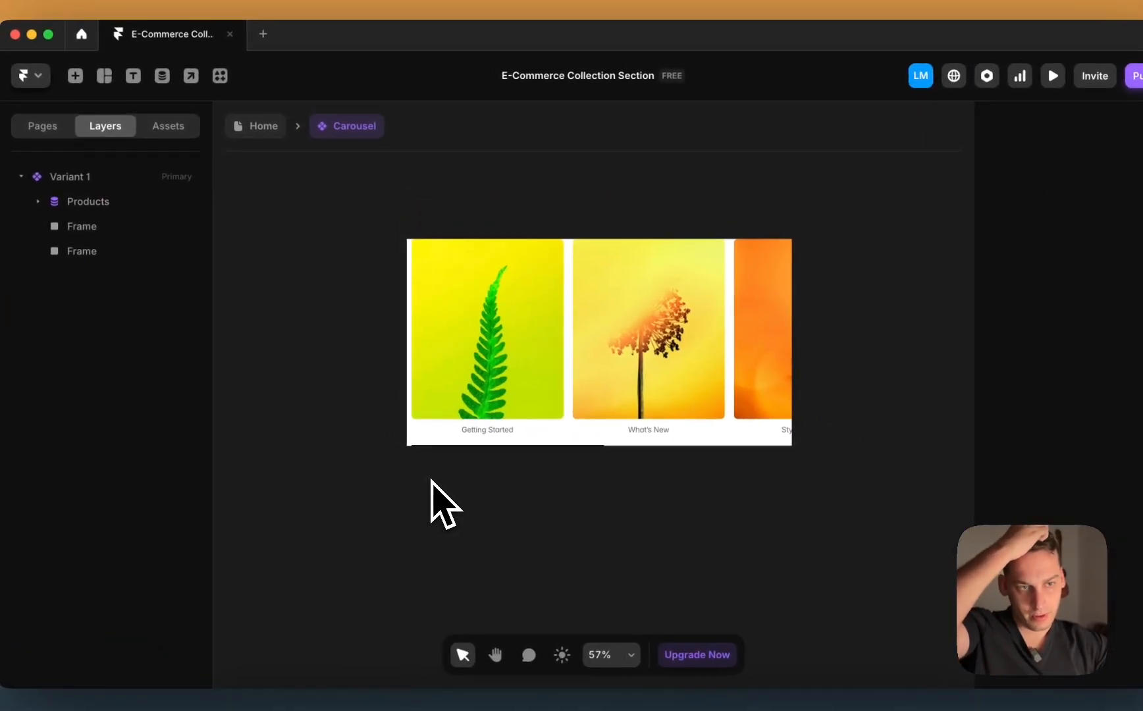
left_click(465, 431)
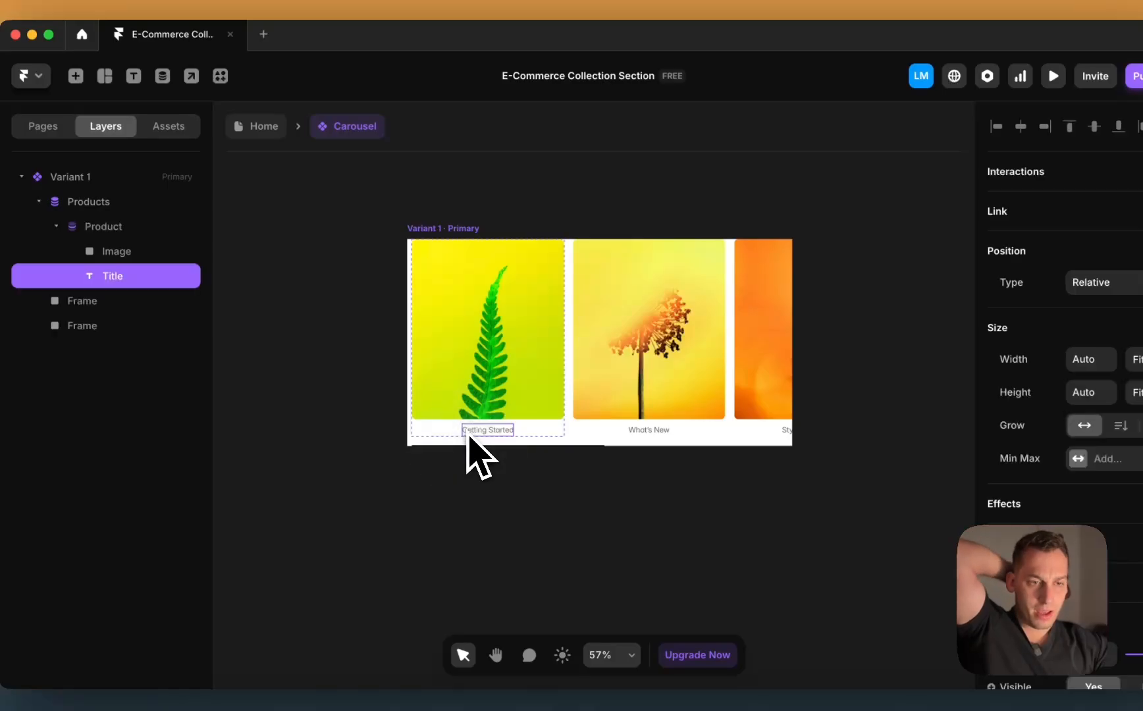
left_click(453, 229)
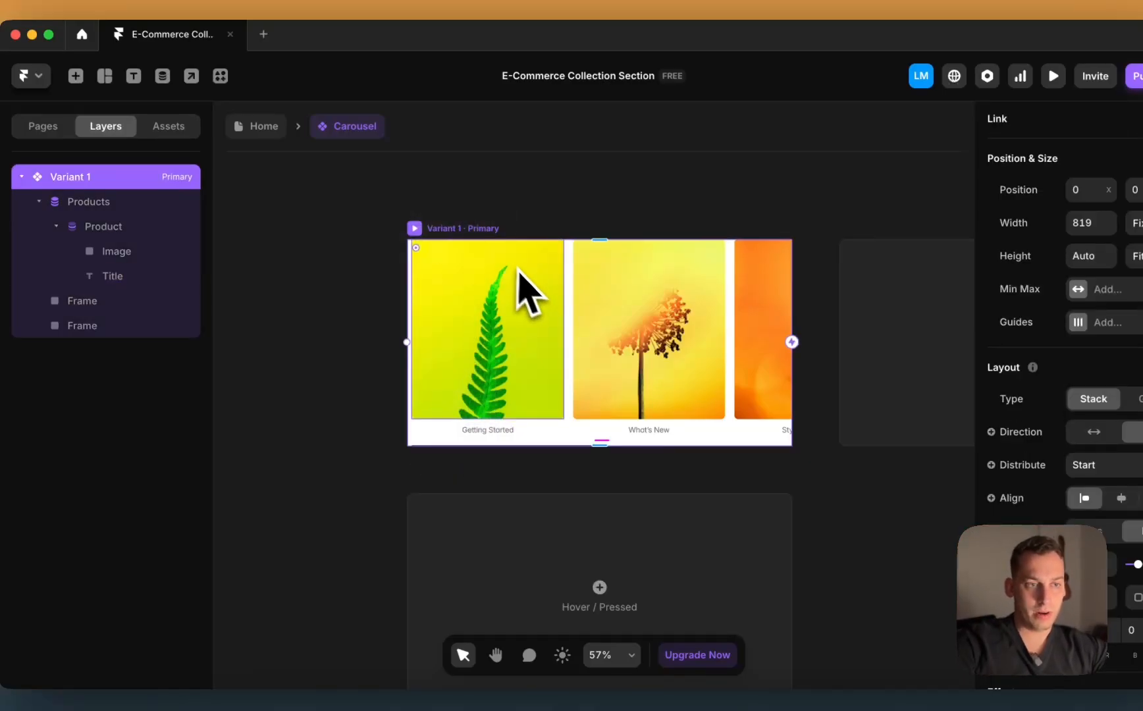
left_click(685, 487)
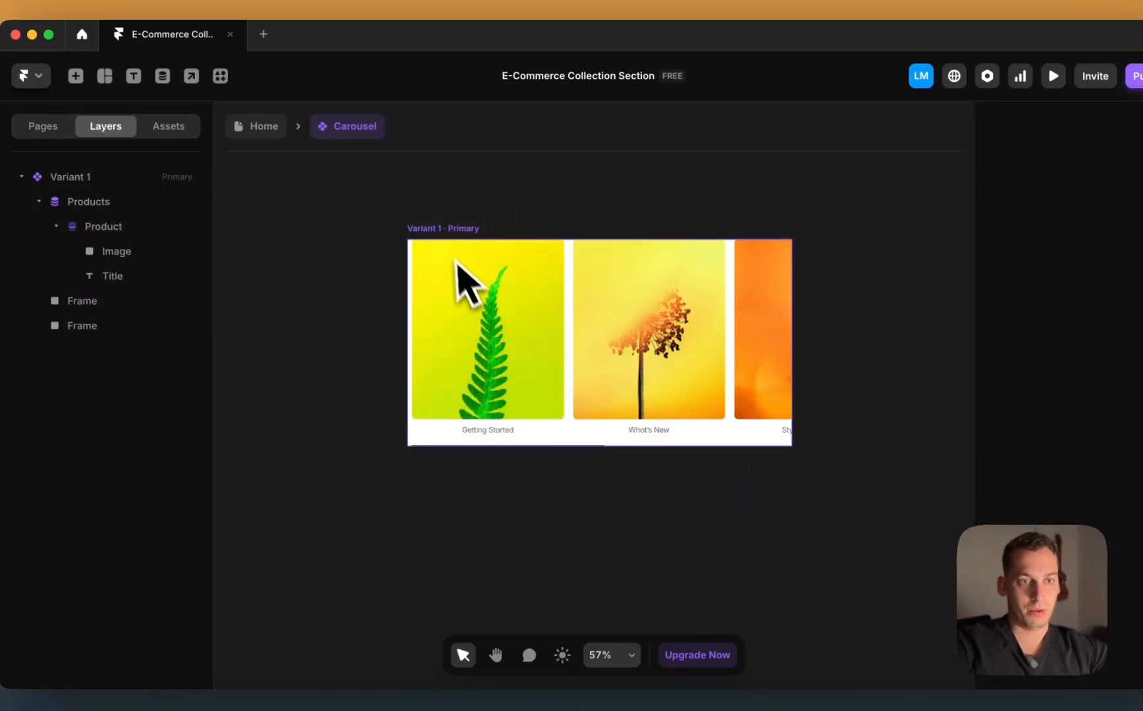
left_click(443, 229)
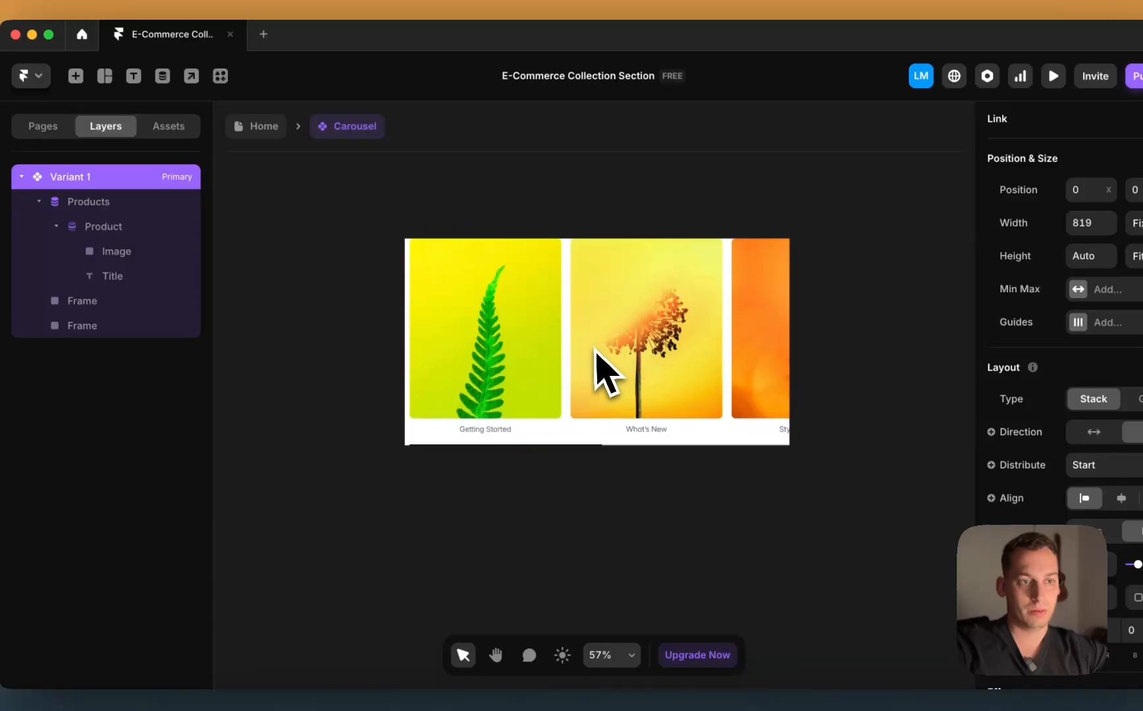
scroll(603, 372, "right", 6)
Step: Set Variant 2's Products stack to distribute its items to End
left_click(586, 361)
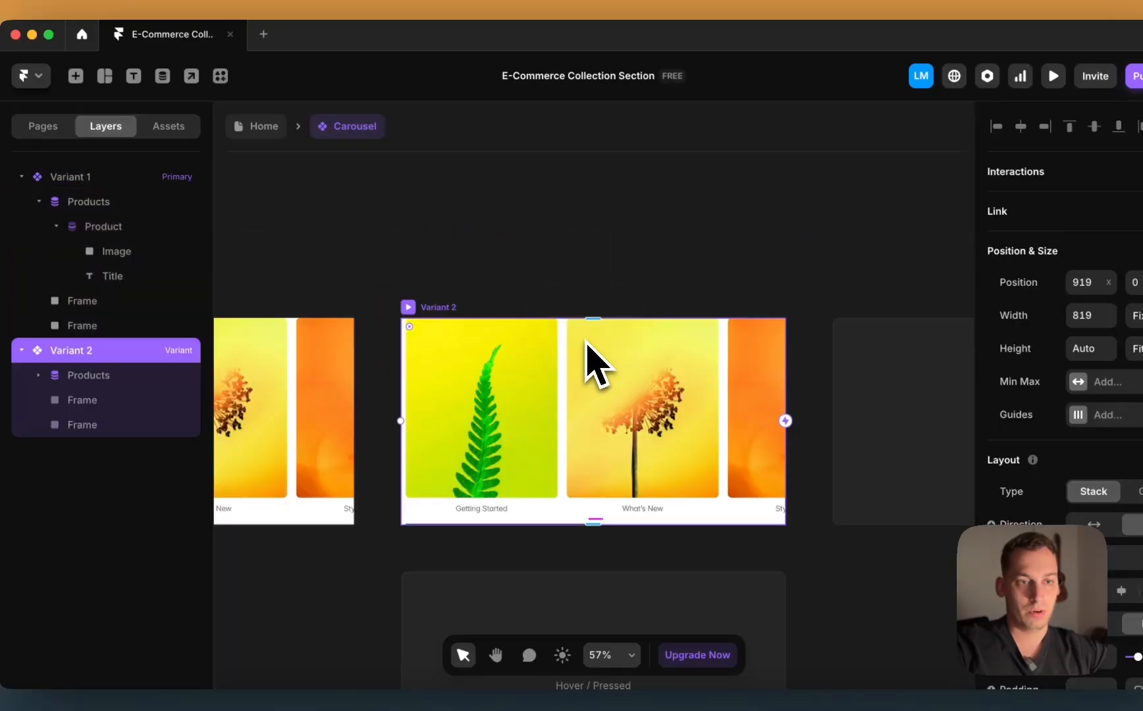
scroll(592, 362, "down", 3)
left_click(558, 349)
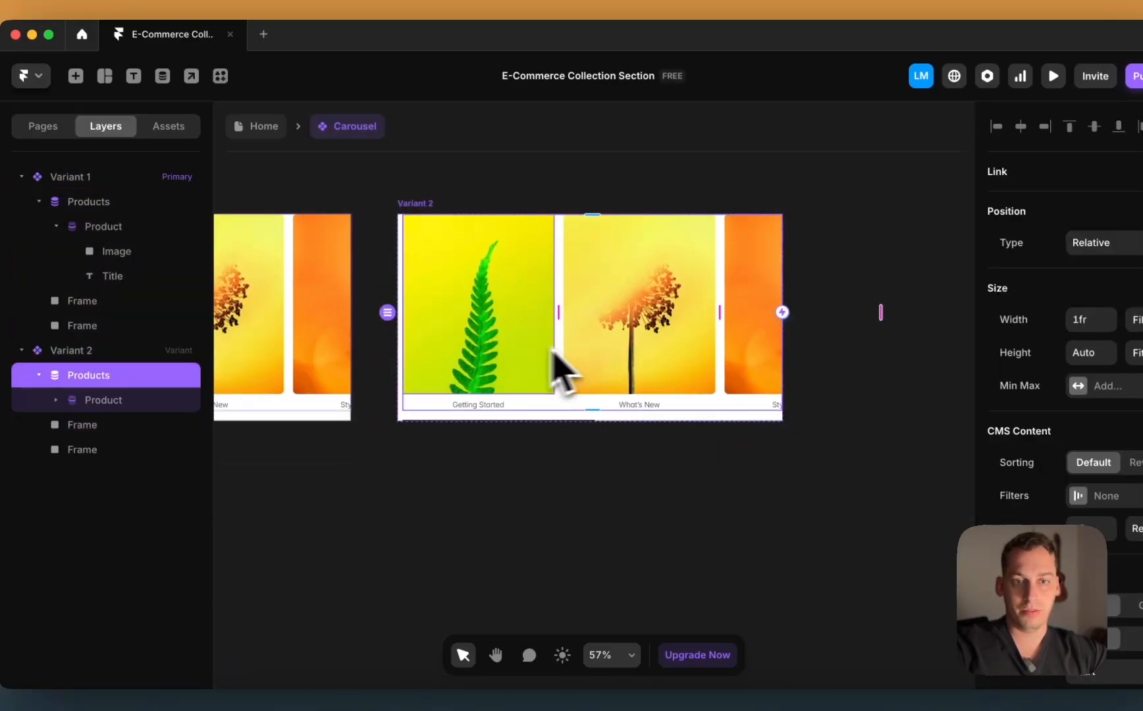
scroll(949, 494, "down", 1)
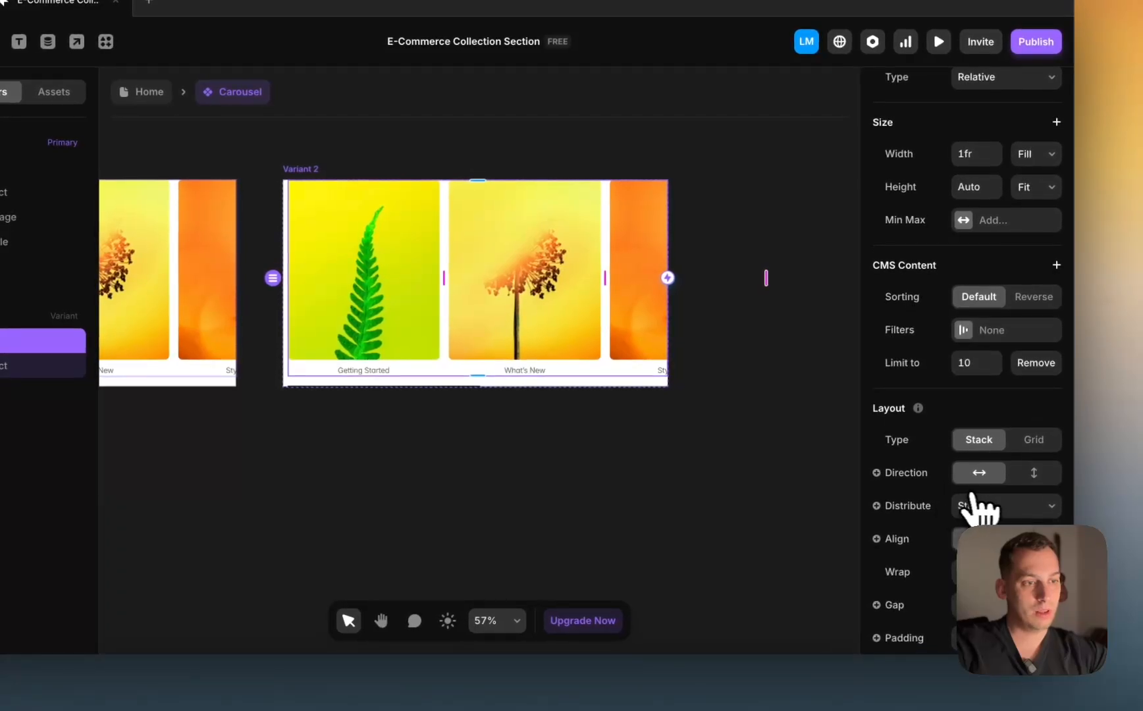
left_click(974, 543)
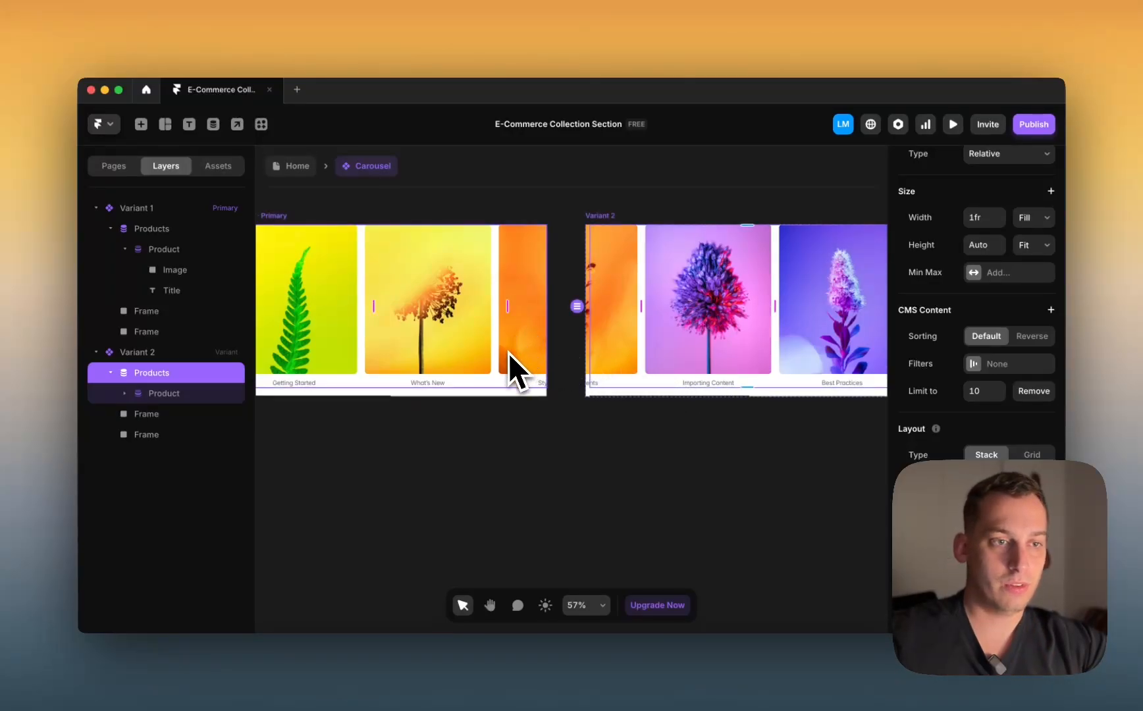
Step: Narrow the Product card's fixed width to about 250 so three cards fit per variant
scroll(508, 353, "right", 3)
scroll(507, 353, "down", 3)
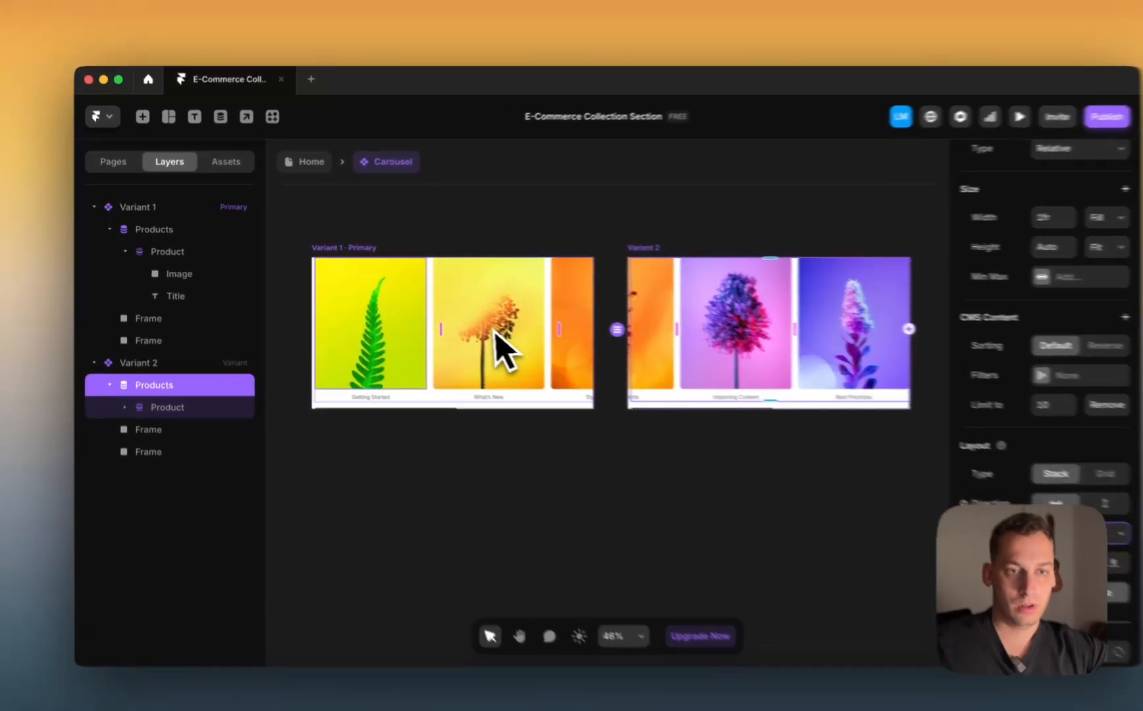
left_click(376, 344)
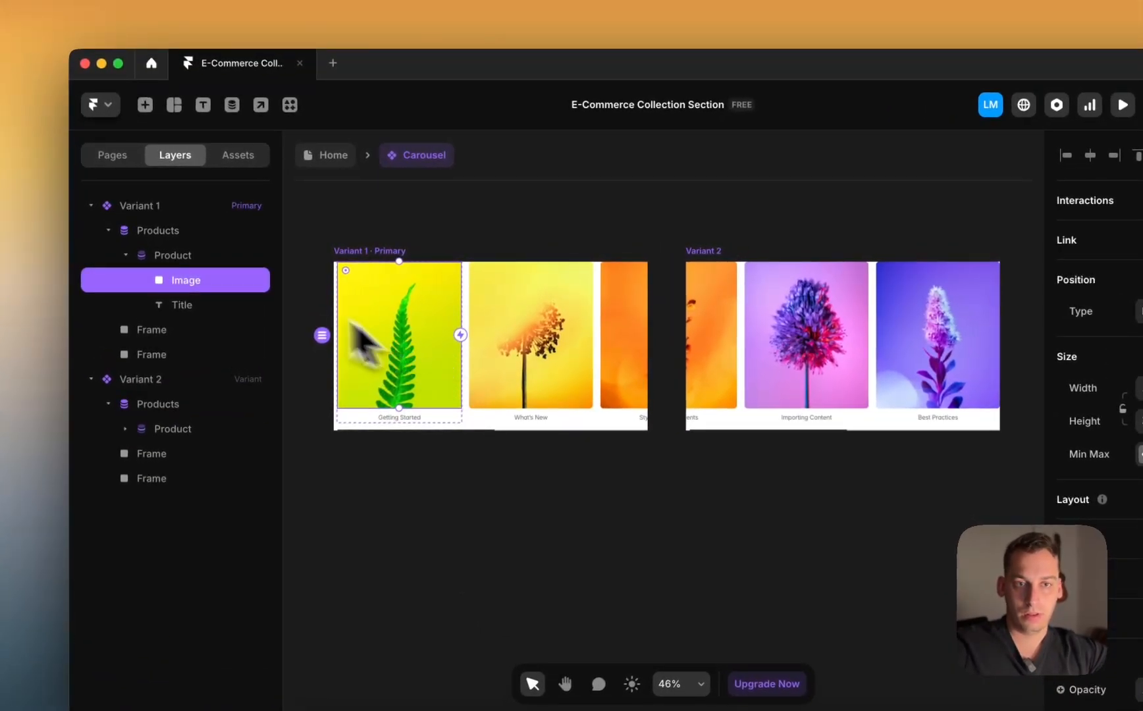
left_click(174, 256)
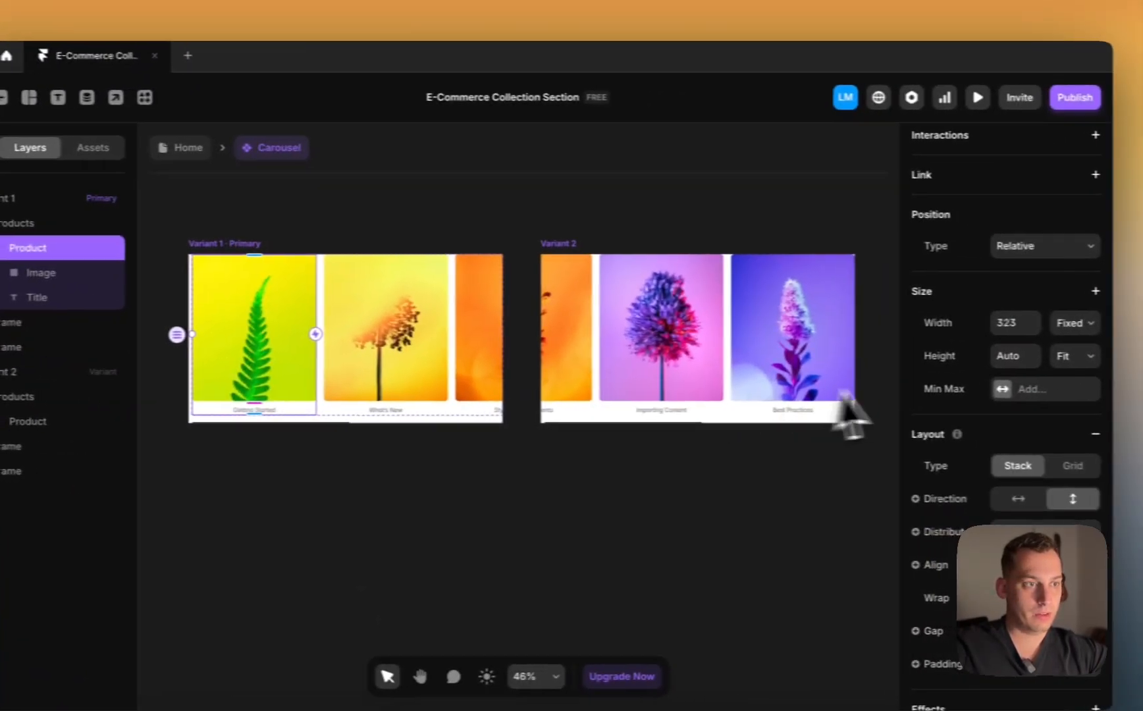
left_click(970, 316)
key("shift+Down")
key("shift+Down")
key("shift+Down")
key("shift+Down")
key("shift+Down")
key("shift+Down")
key("shift+Down")
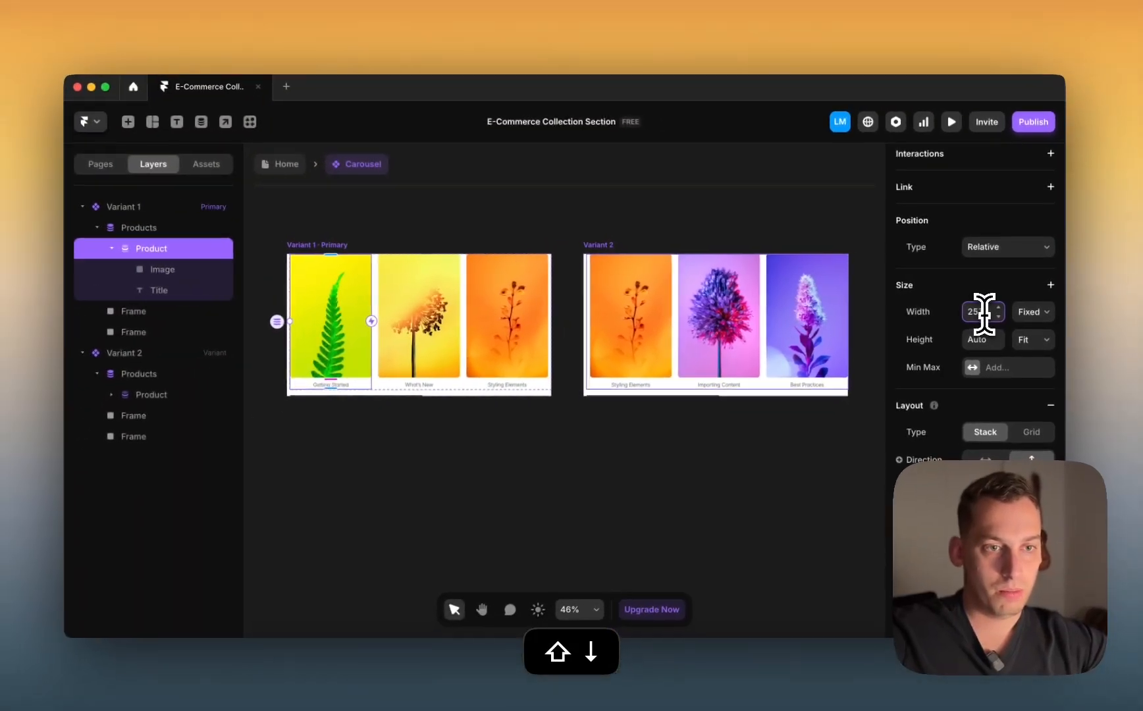
key("shift+Down")
key("shift+Up")
key("Up")
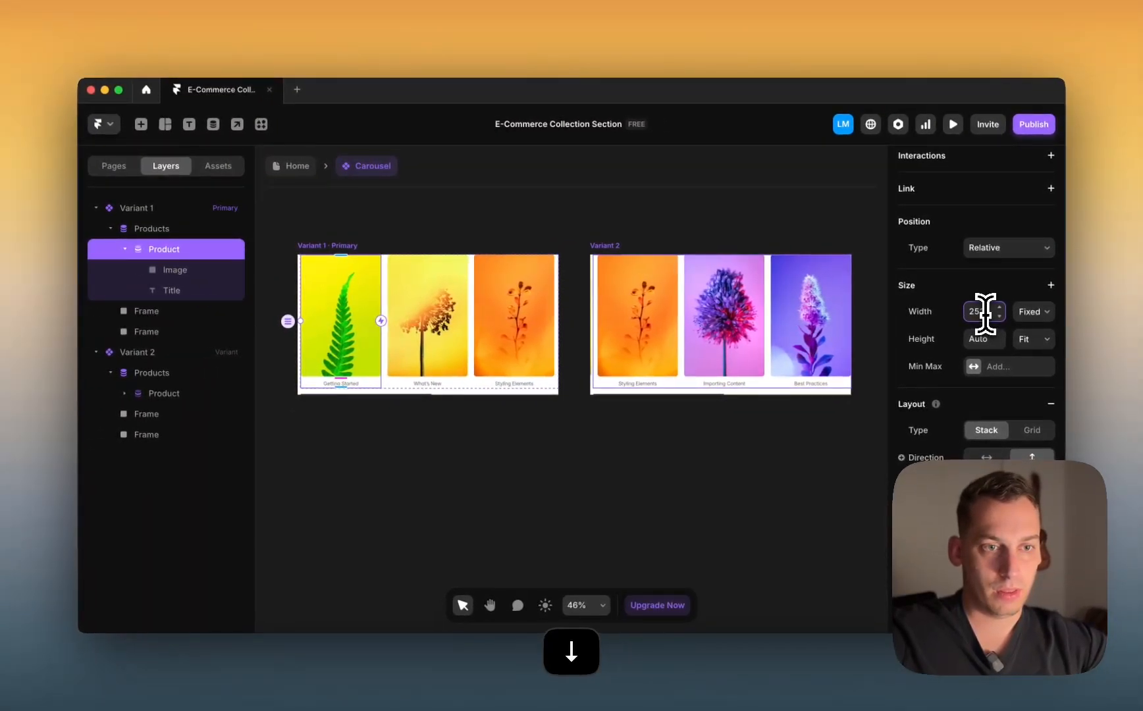
Step: Reselect Variant 1 and nudge it with Shift+Up
left_click(767, 207)
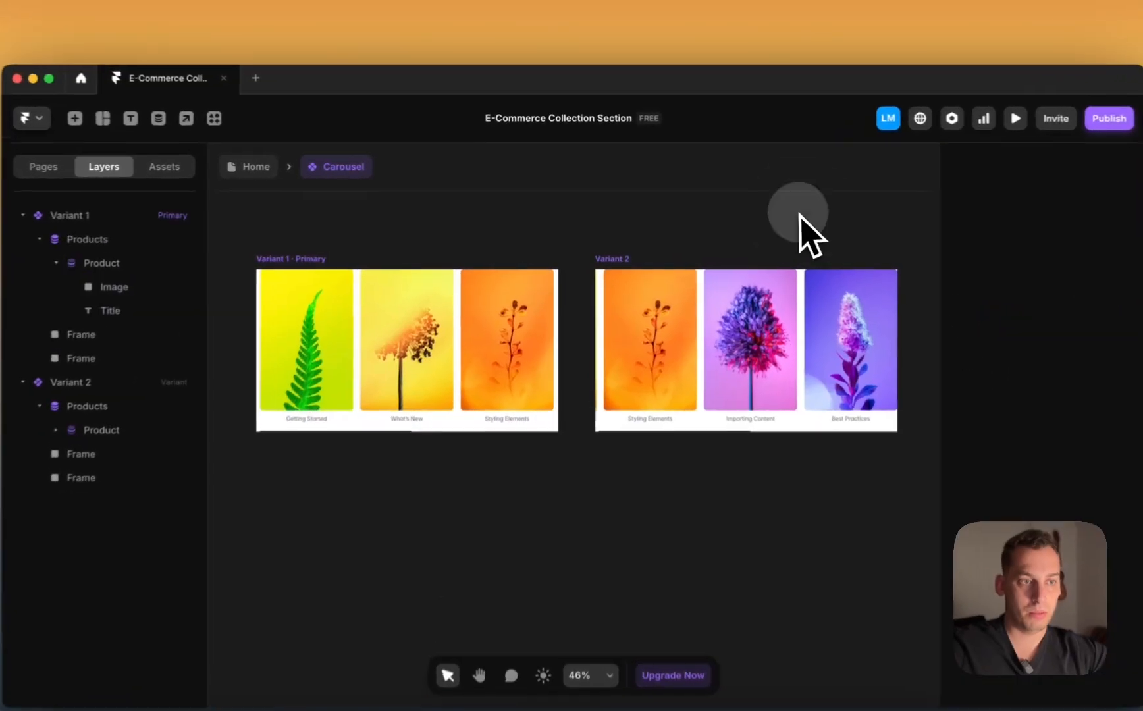
scroll(749, 311, "right", 1)
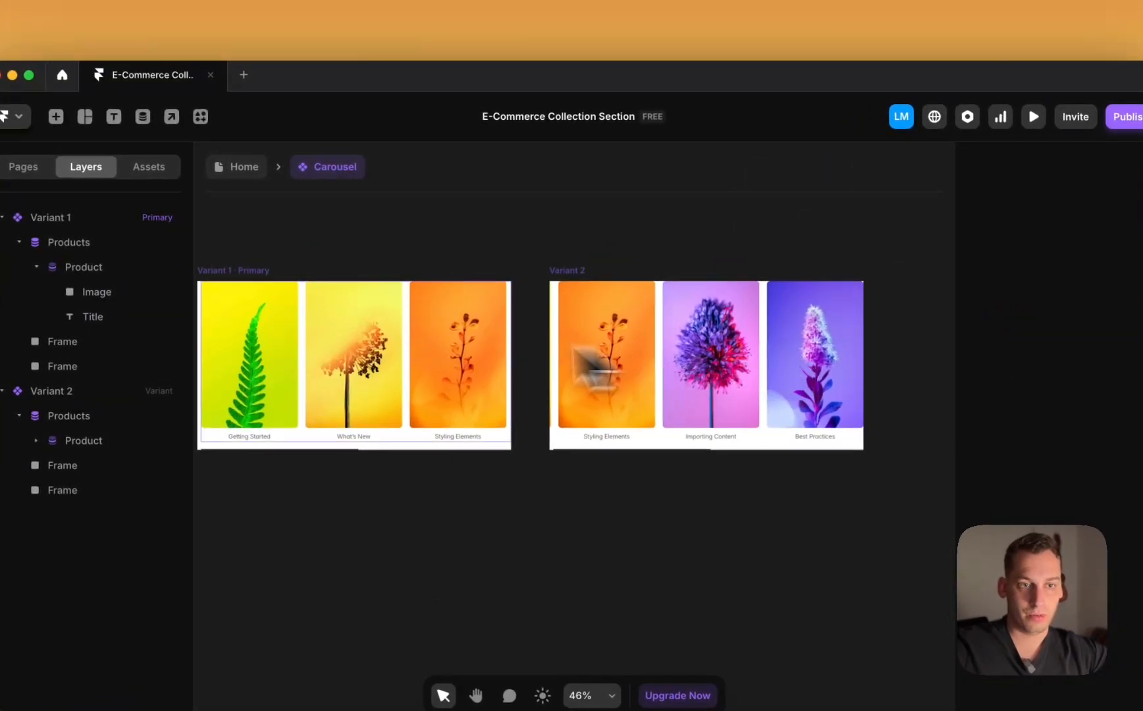
scroll(501, 359, "left", 2)
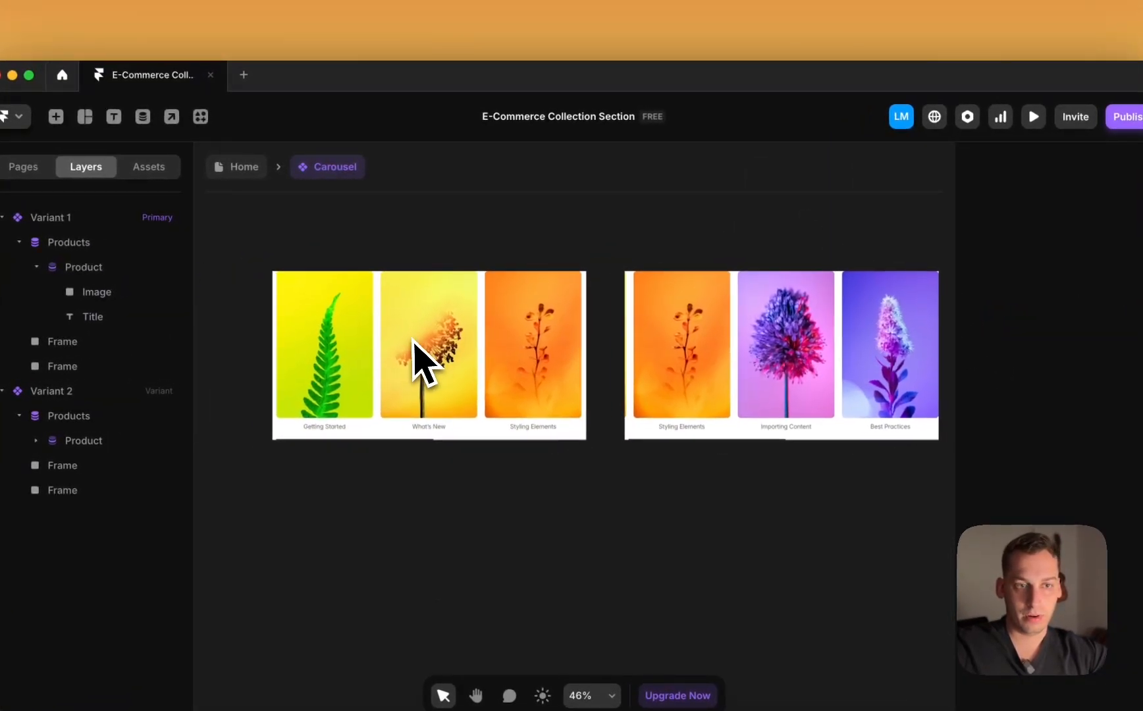
left_click(310, 263)
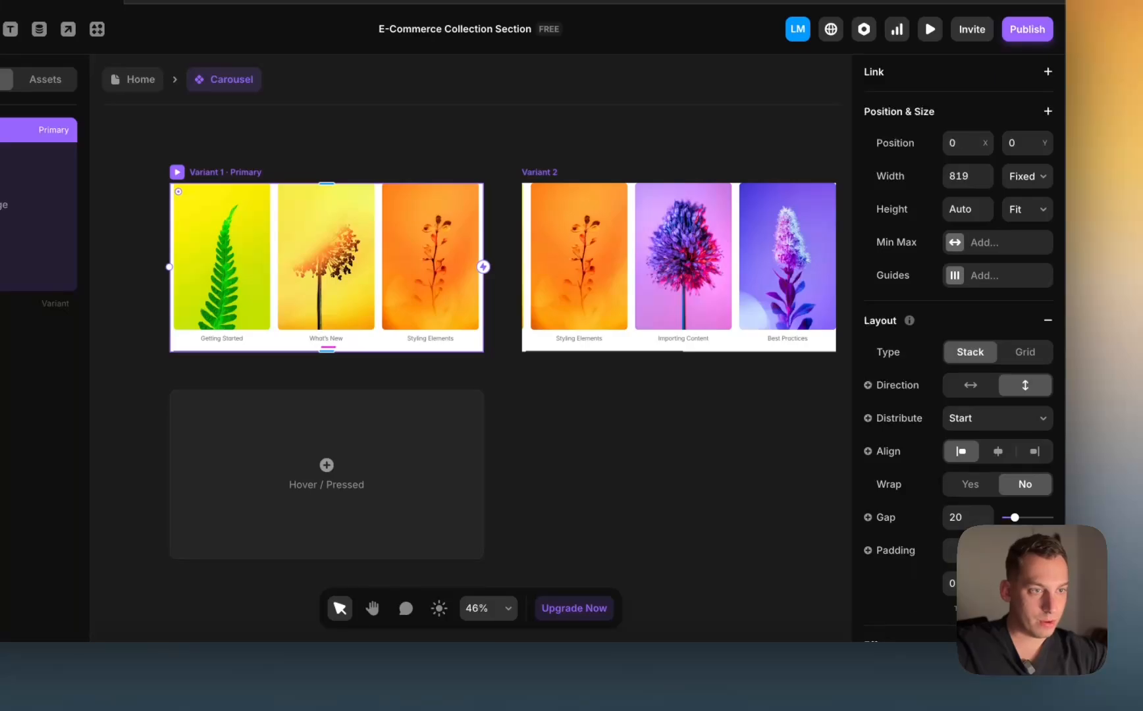
key("shift+Up")
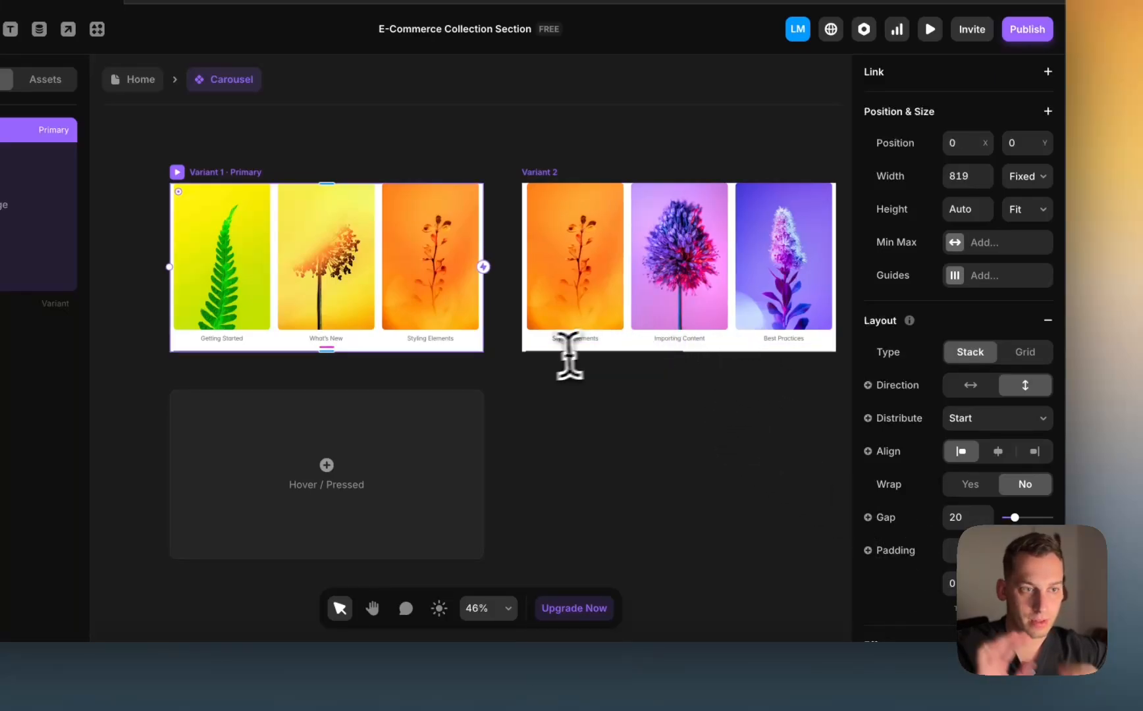
left_click(480, 403)
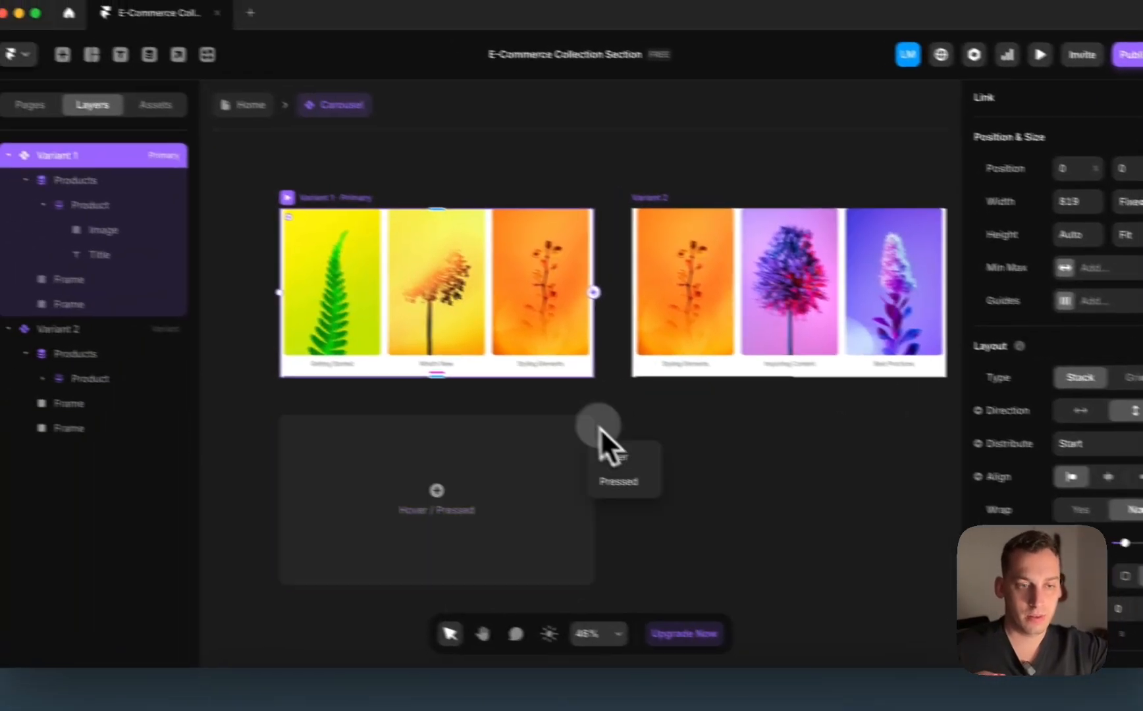
Step: Reopen the Carousel component and set its Layout Distribute to Space Between
left_click(522, 395)
double_click(523, 394)
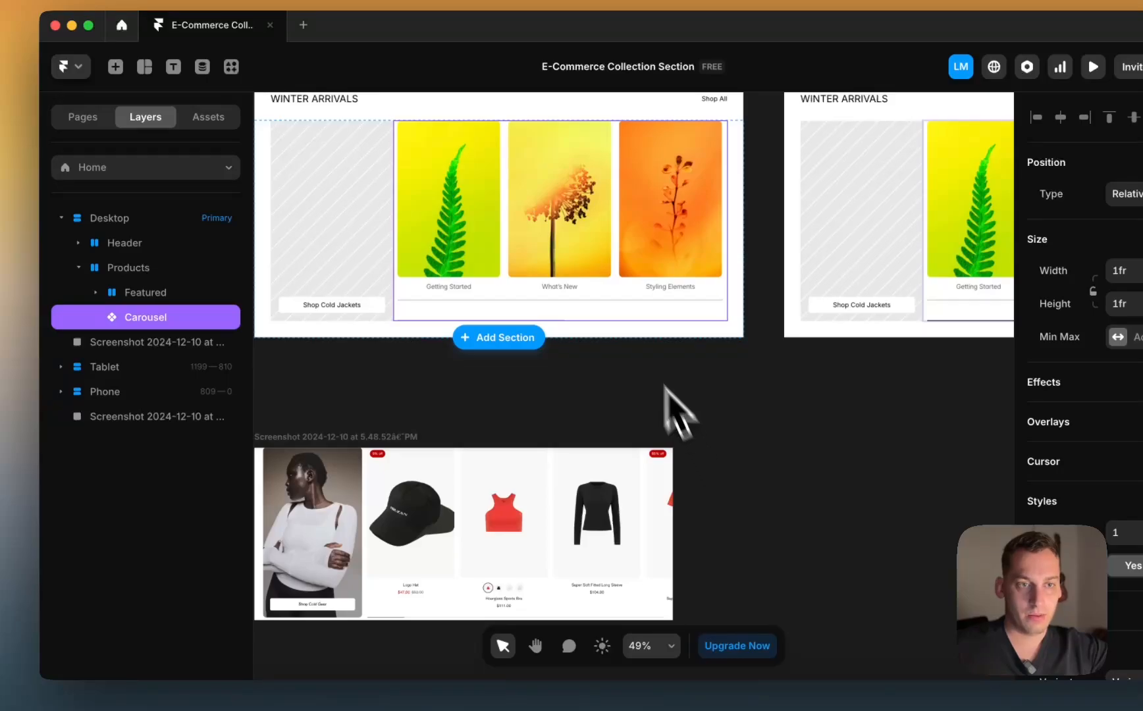
scroll(520, 258, "up", 2)
scroll(520, 258, "left", 1)
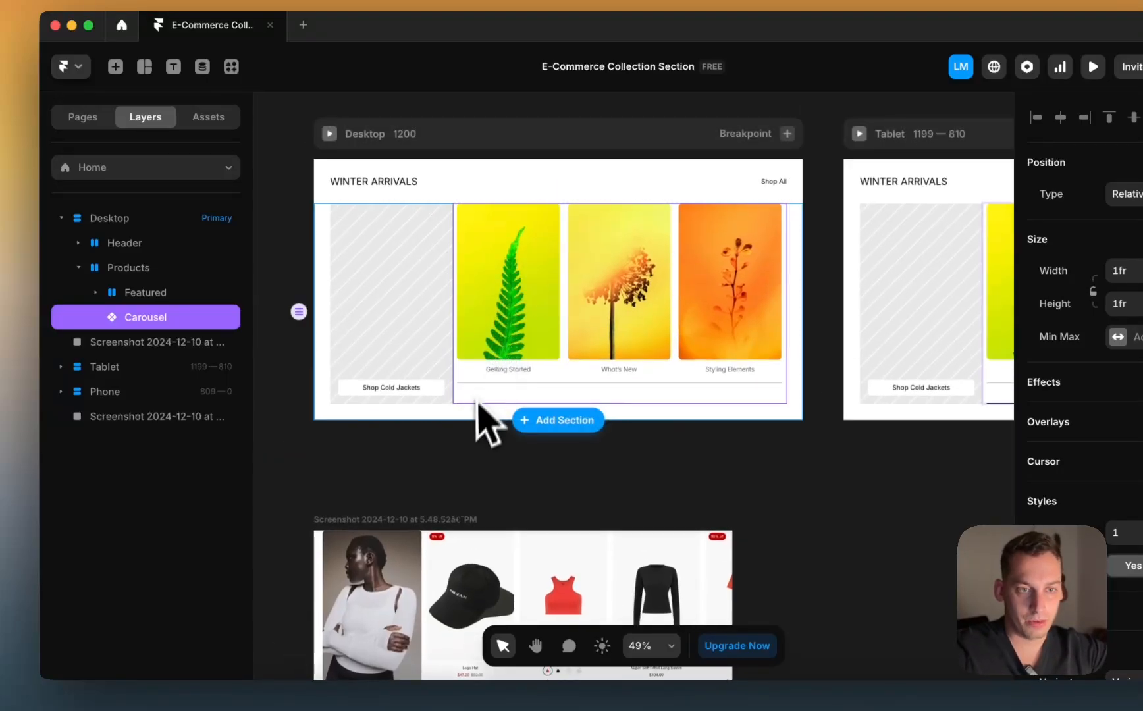
double_click(502, 393)
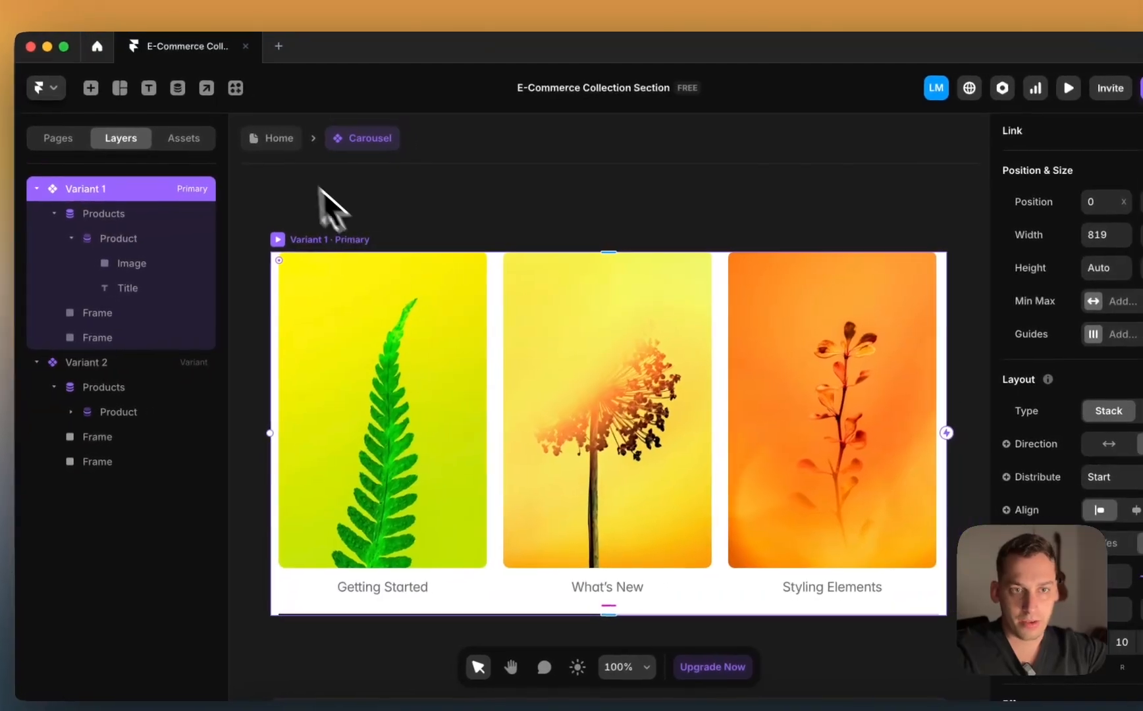
left_click(300, 117)
scroll(462, 405, "up", 5)
left_click(393, 501)
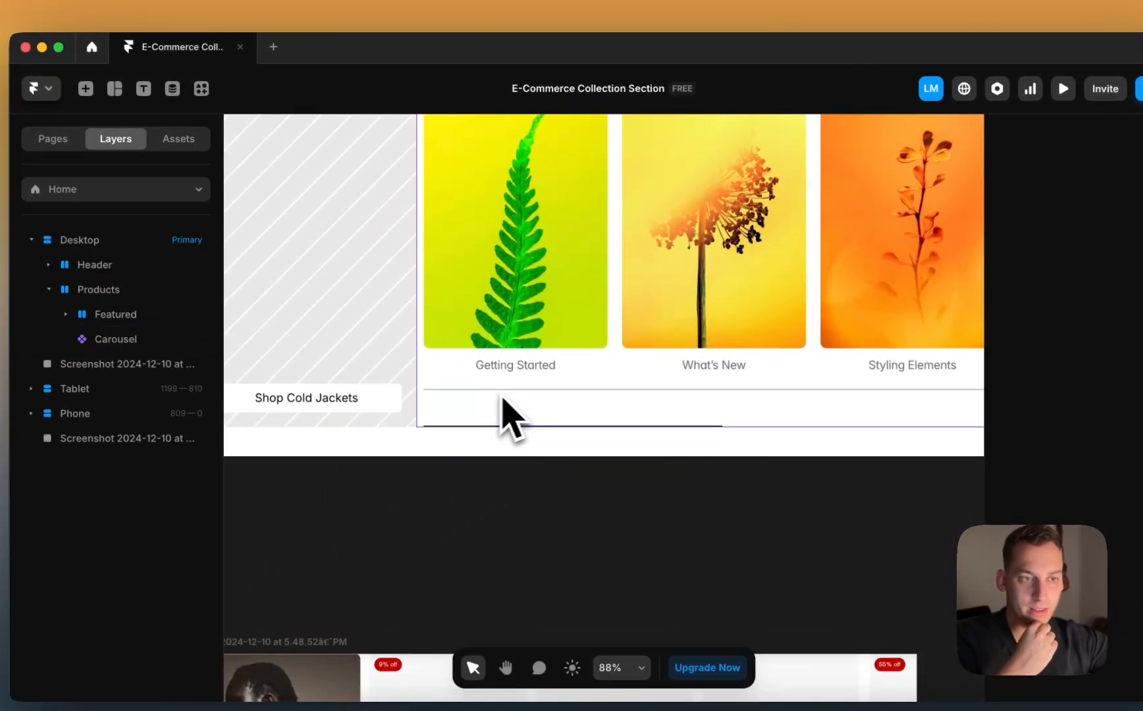
scroll(691, 412, "down", 3)
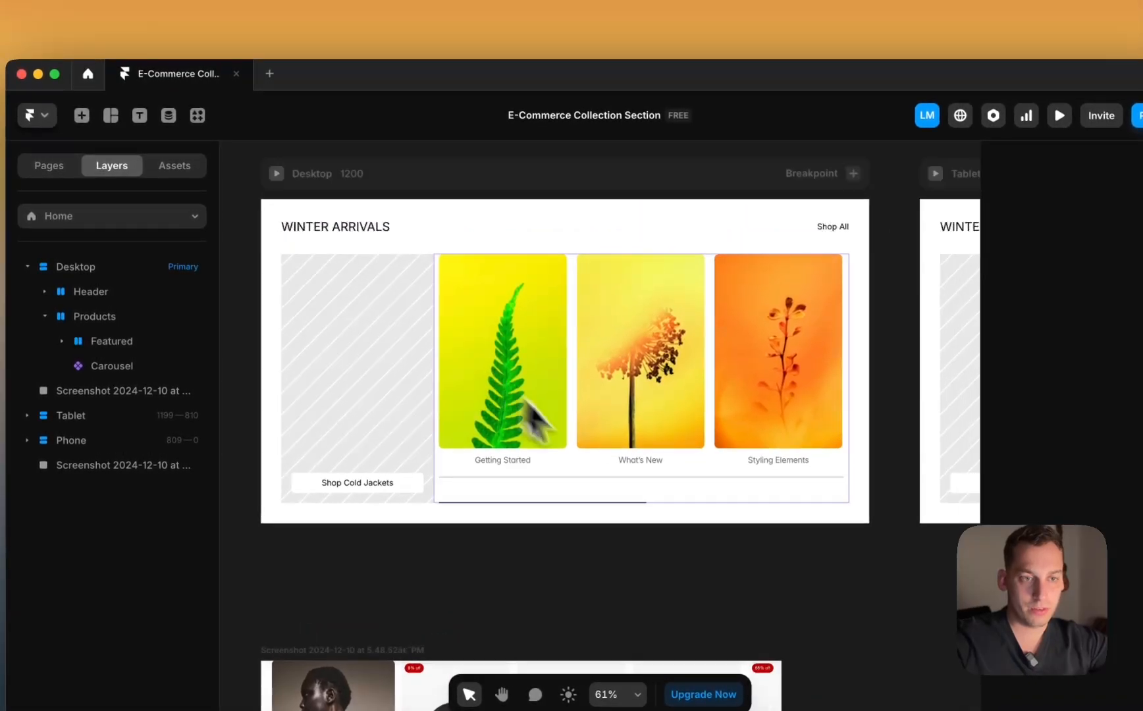
double_click(530, 408)
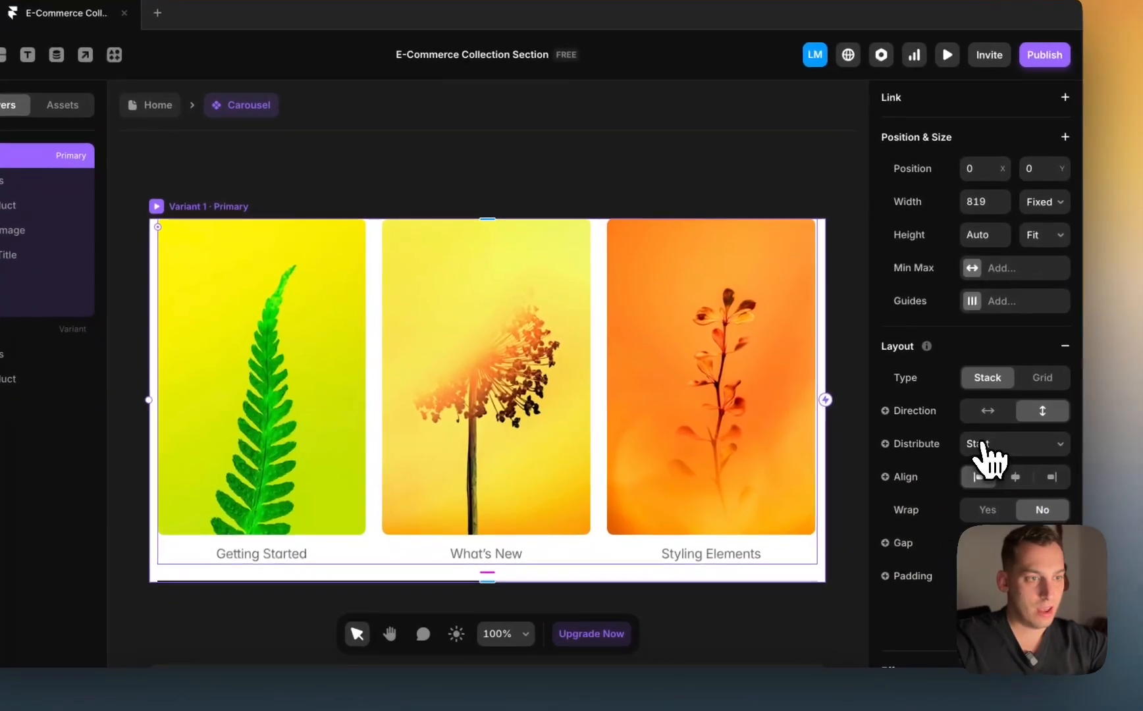
left_click(1094, 505)
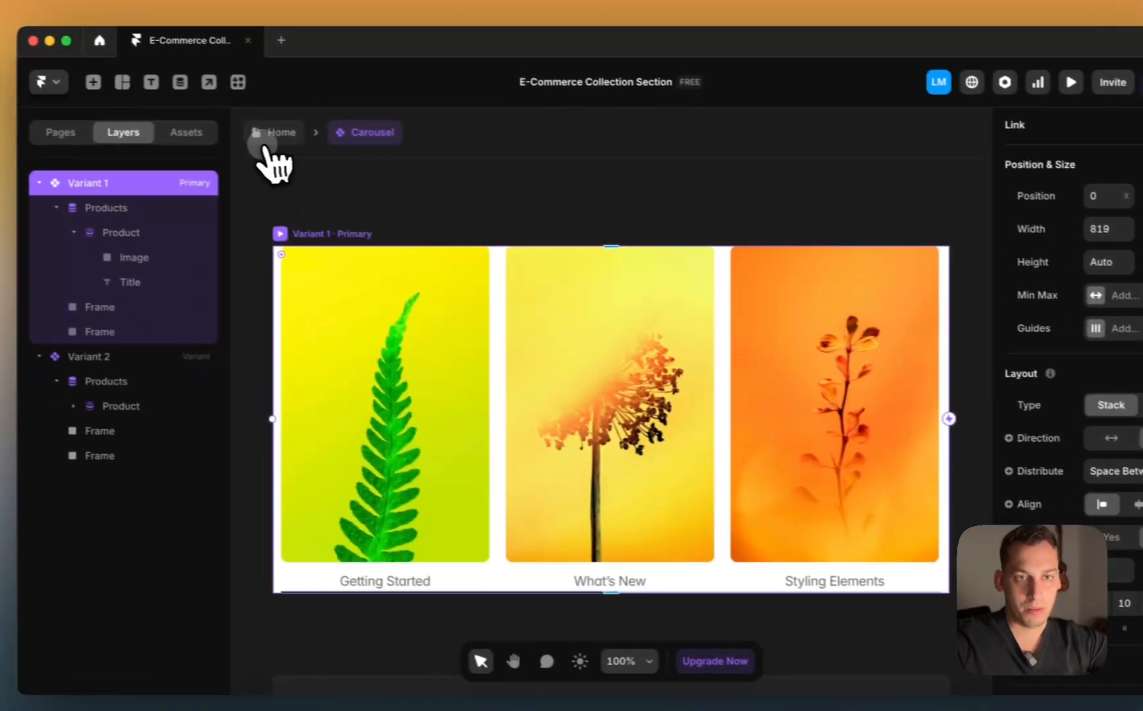
Step: Check the spaced-out carousel on the Home page's Desktop frame, then reopen the component
left_click(156, 104)
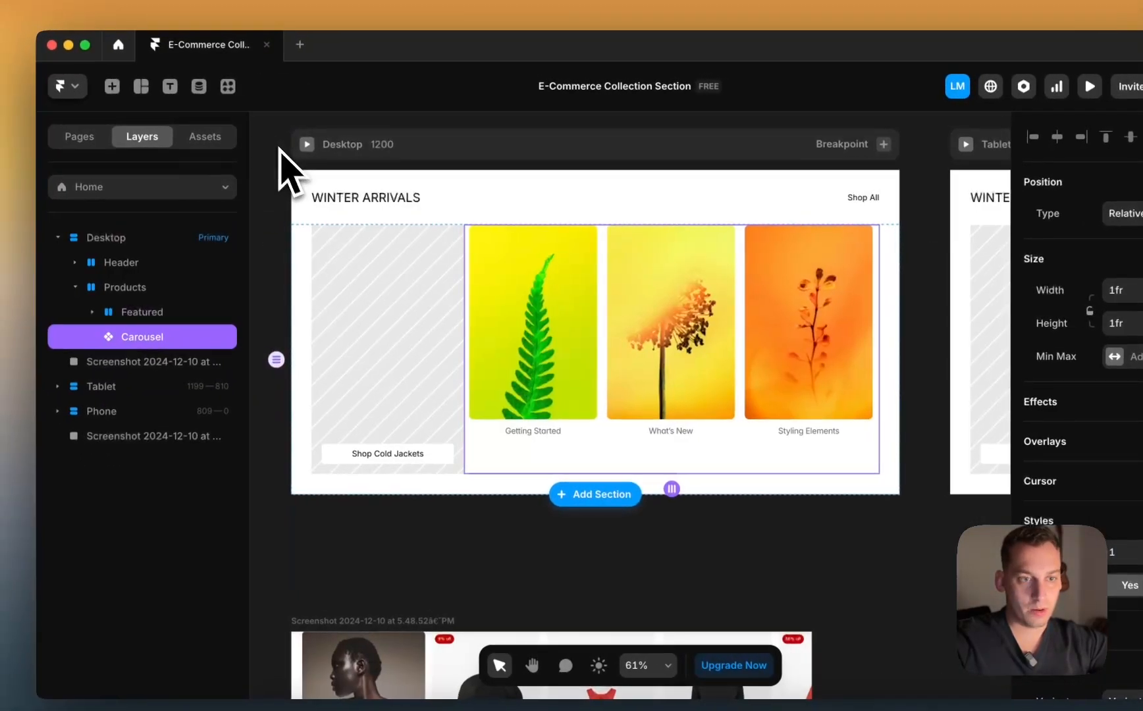
left_click(349, 556)
scroll(582, 479, "up", 5)
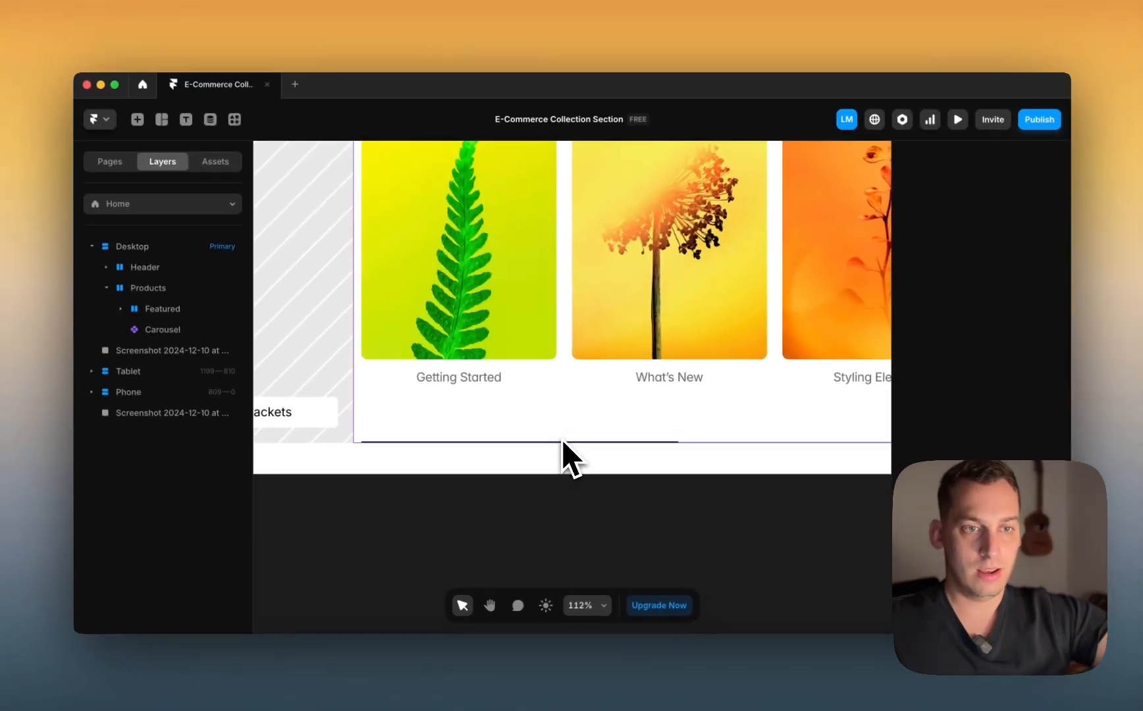
scroll(579, 414, "down", 5)
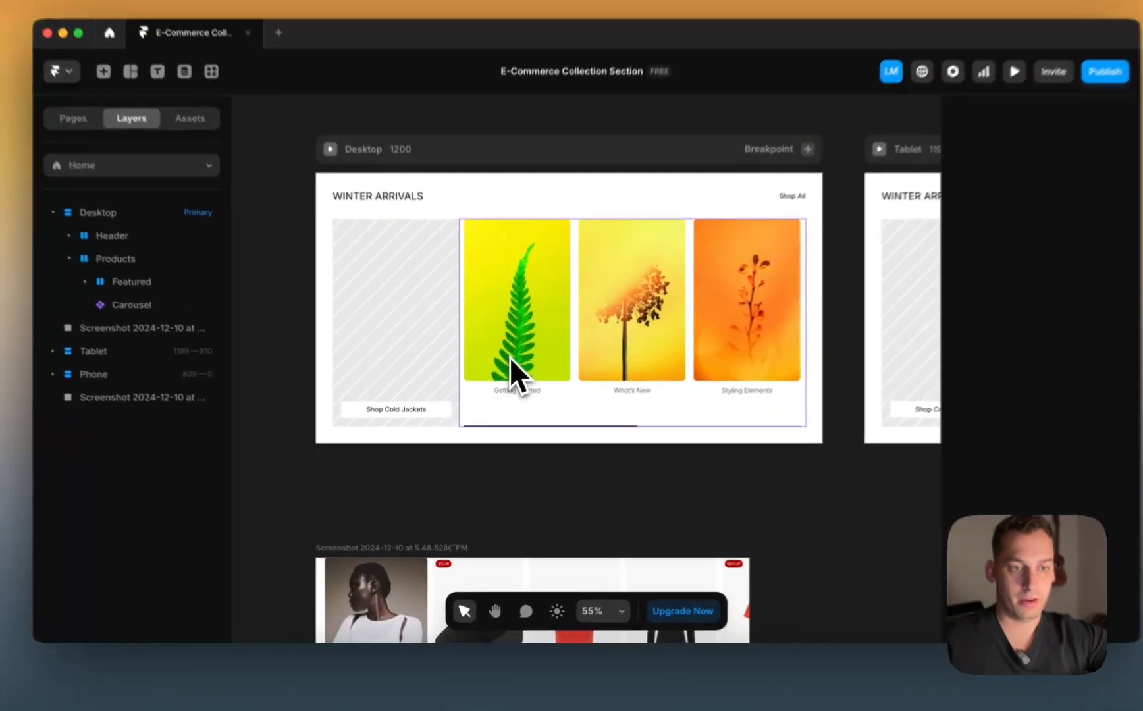
double_click(511, 369)
Step: Raise the product Image layer's fixed height from 383 to 400
left_click(486, 362)
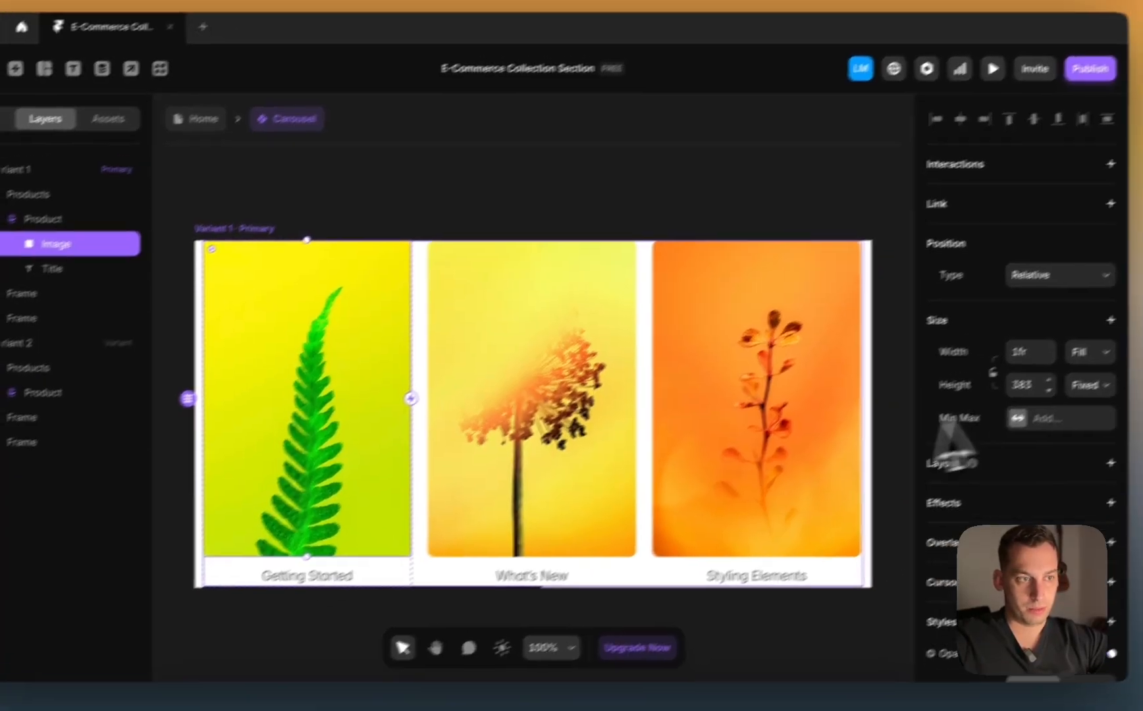
left_click(1097, 355)
key("Up")
key("Up")
key("Up")
key("Up")
key("Up")
key("Up")
key("Up")
key("Up")
key("Up")
key("Up")
key("Up")
key("Up")
key("Up")
key("Up")
key("Up")
key("Up")
key("Up")
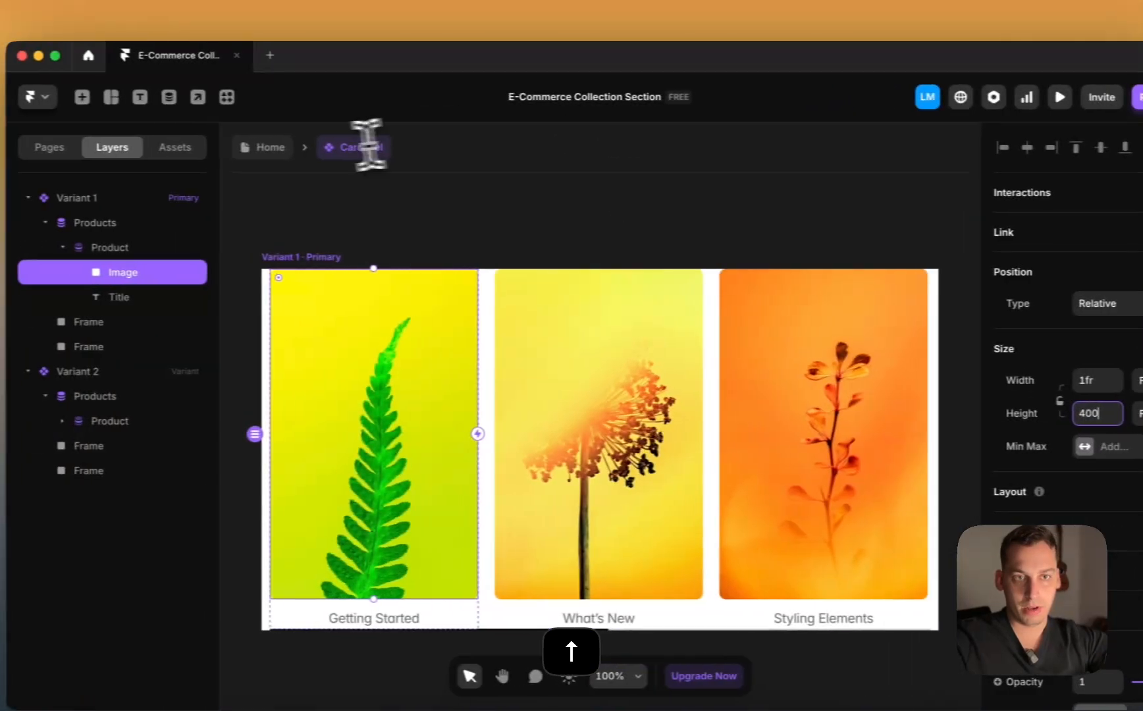
left_click(157, 147)
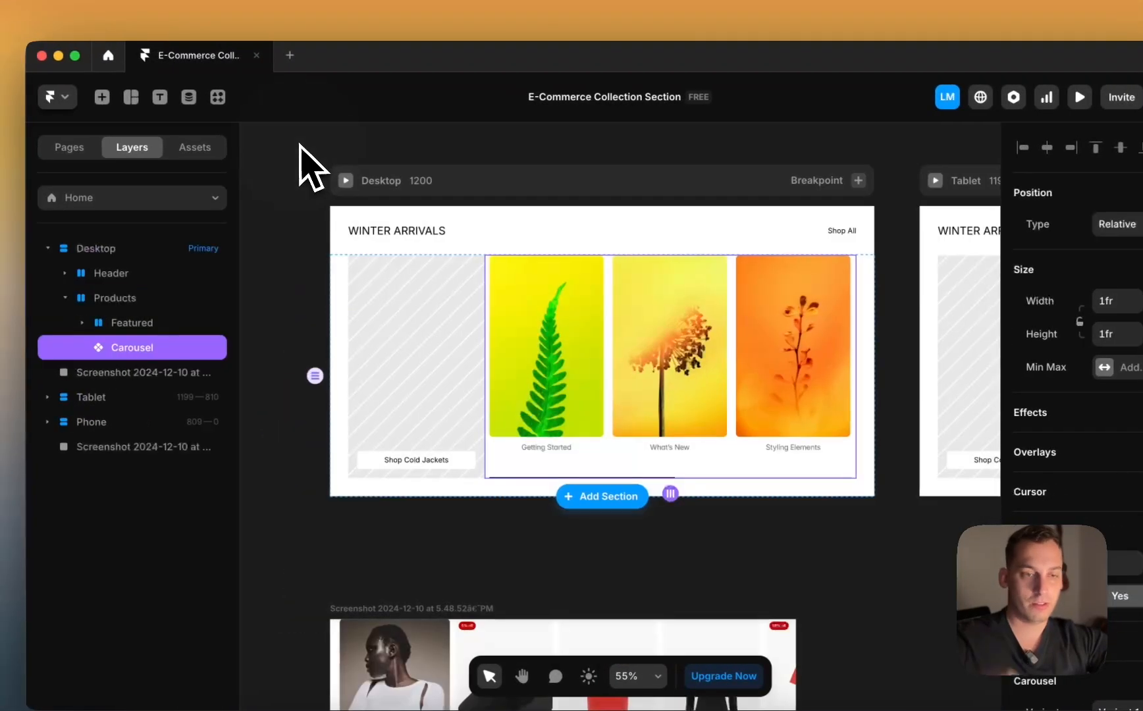
left_click(273, 344)
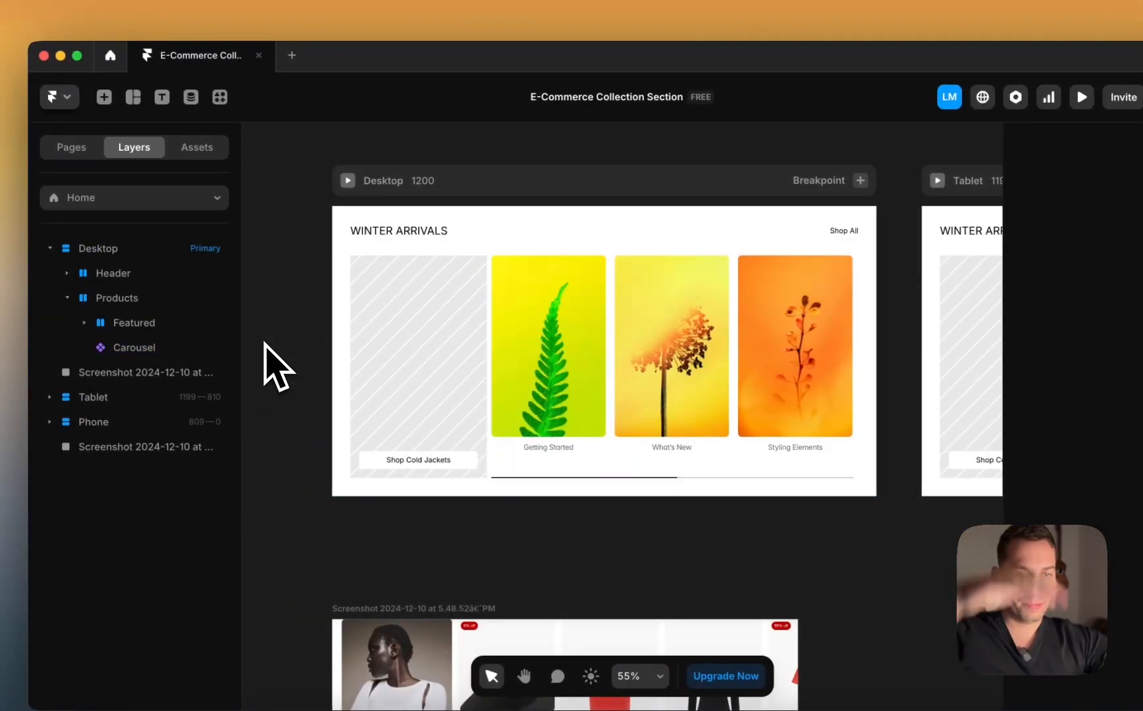
double_click(602, 387)
scroll(601, 388, "right", 3)
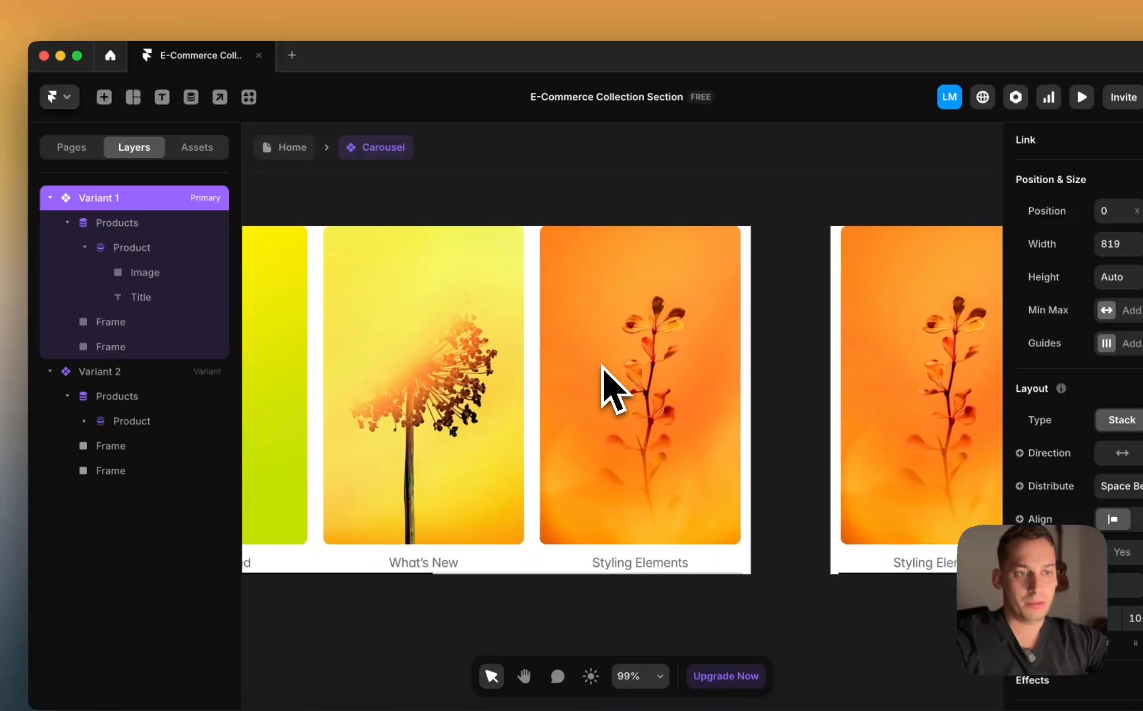
scroll(612, 395, "down", 5)
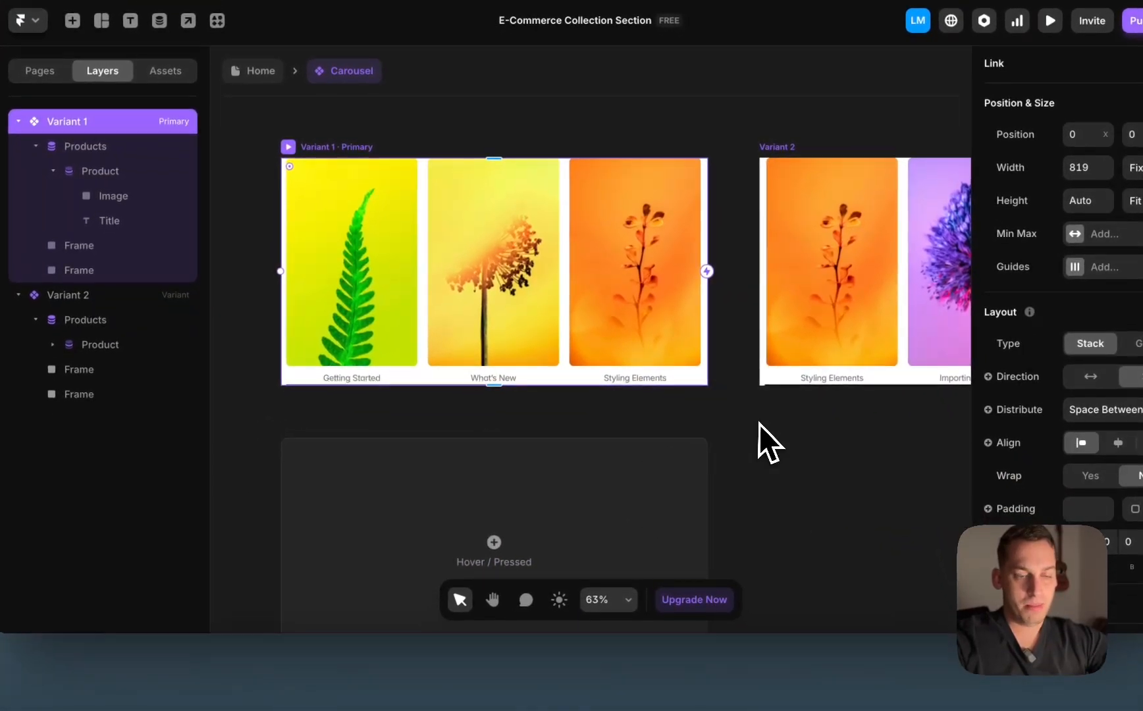
Step: Re-enter the Carousel component, then bring the Shopify theme preview in Chrome forward
double_click(790, 499)
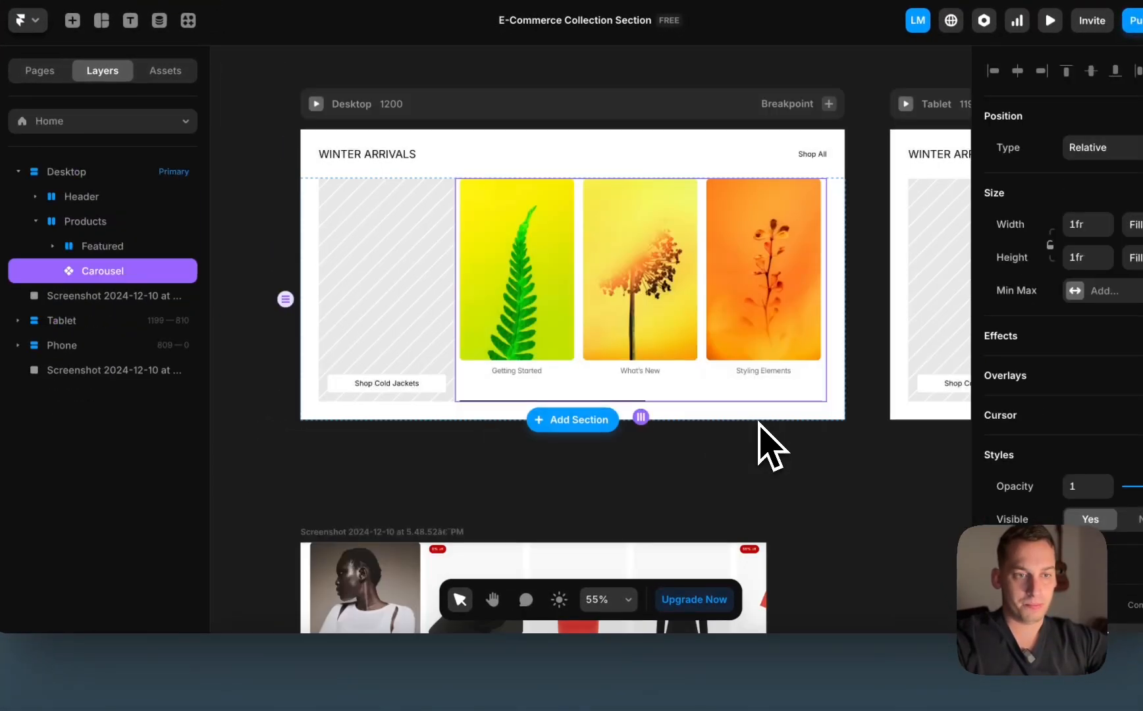
double_click(602, 326)
left_click(324, 683)
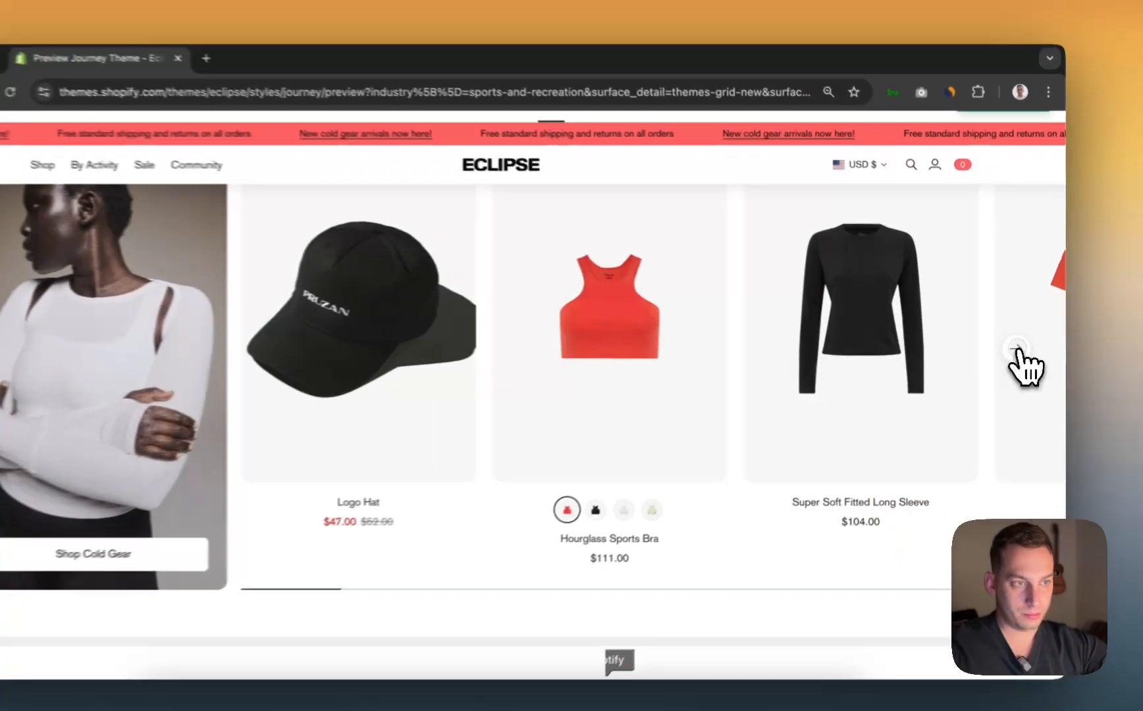
Step: Advance the Shopify carousel twice, return to Logo Hat and Hourglass Sports Bra, then go back to Framer
left_click(1022, 343)
left_click(1022, 343)
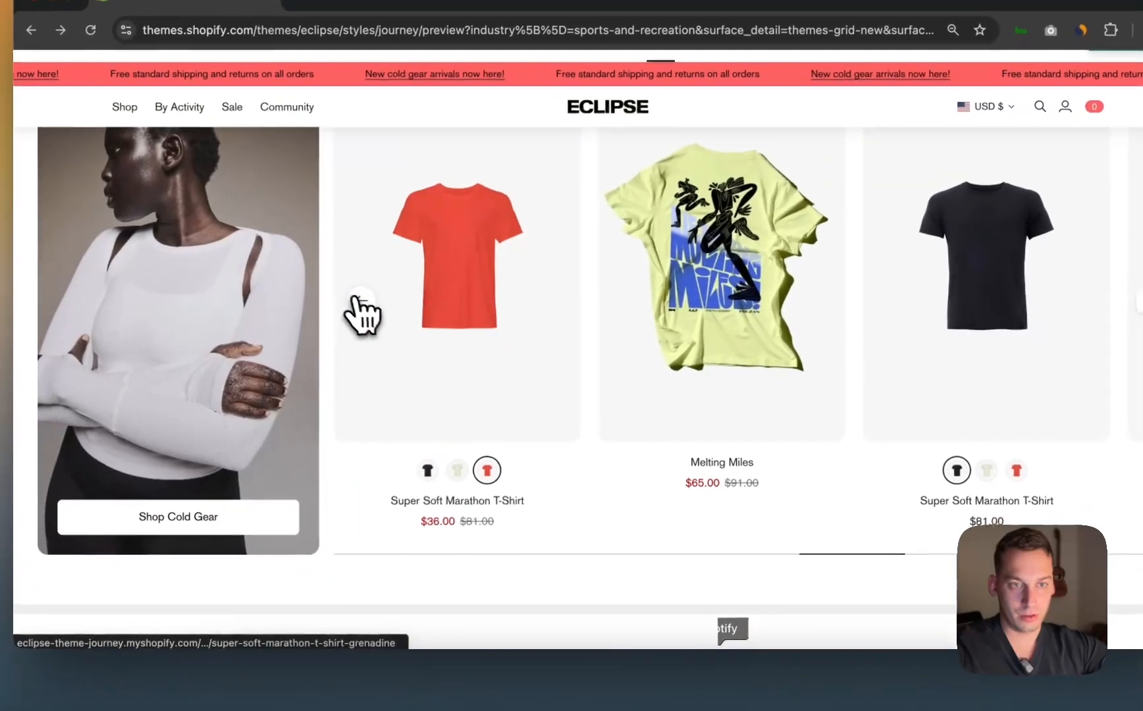
left_click(361, 299)
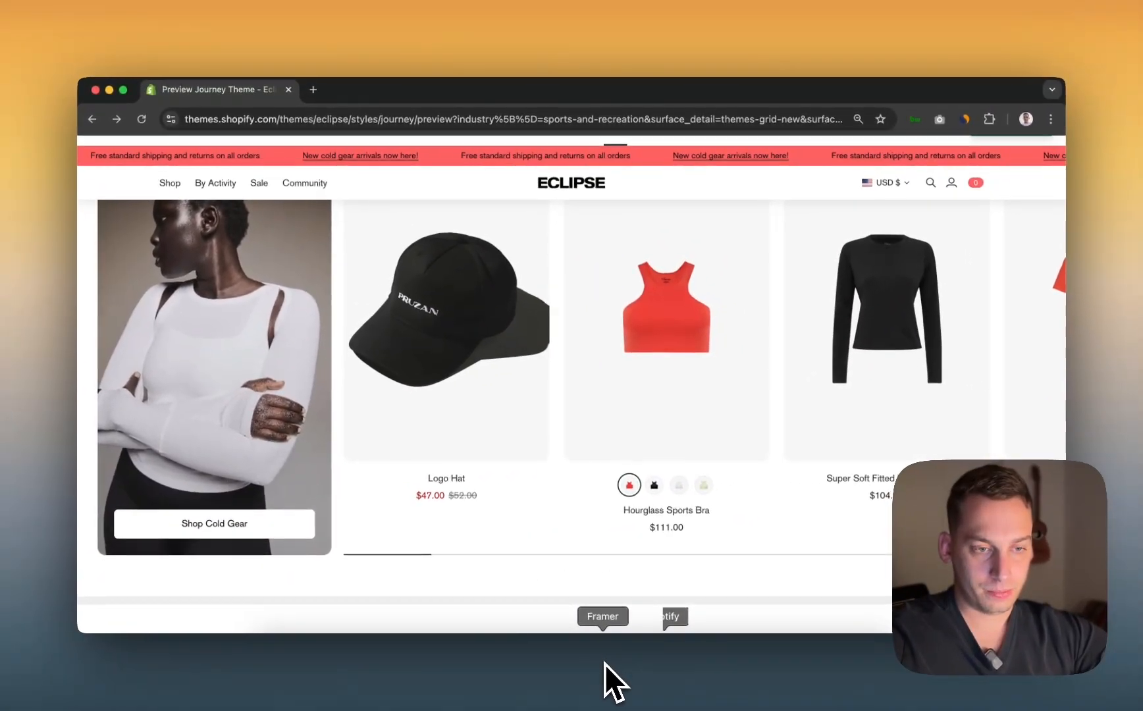
left_click(605, 663)
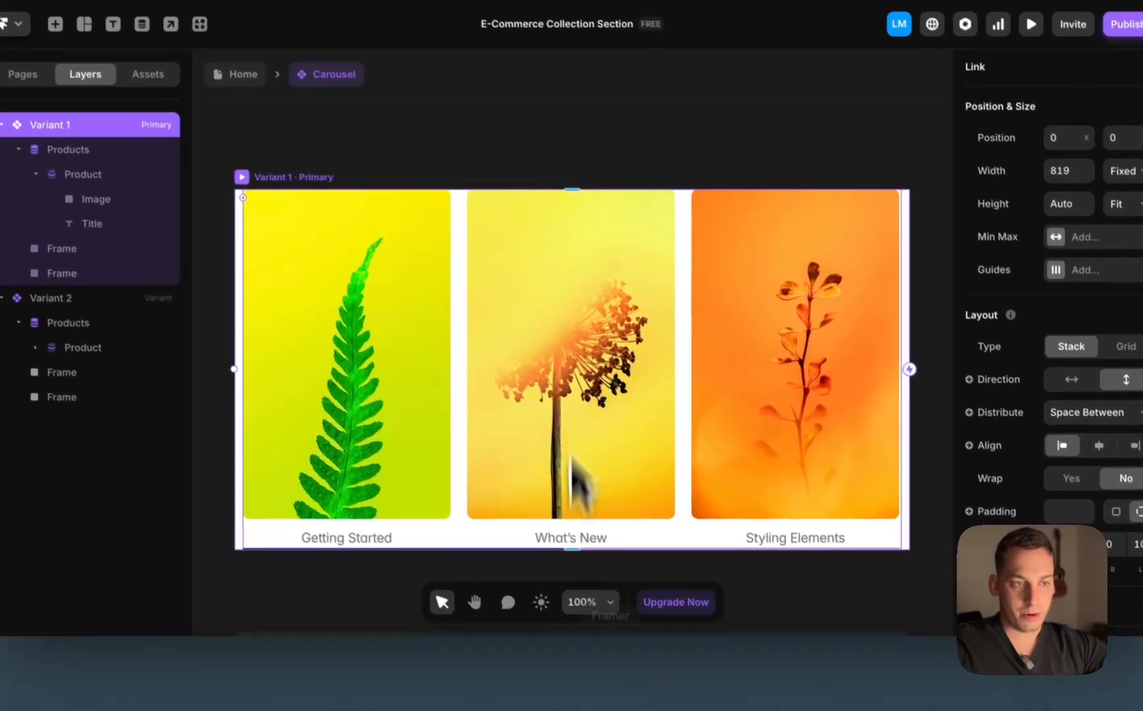
Step: Draw a small 55 × 55 frame left of Variant 1 and move it beside the carousel
scroll(574, 322, "down", 3)
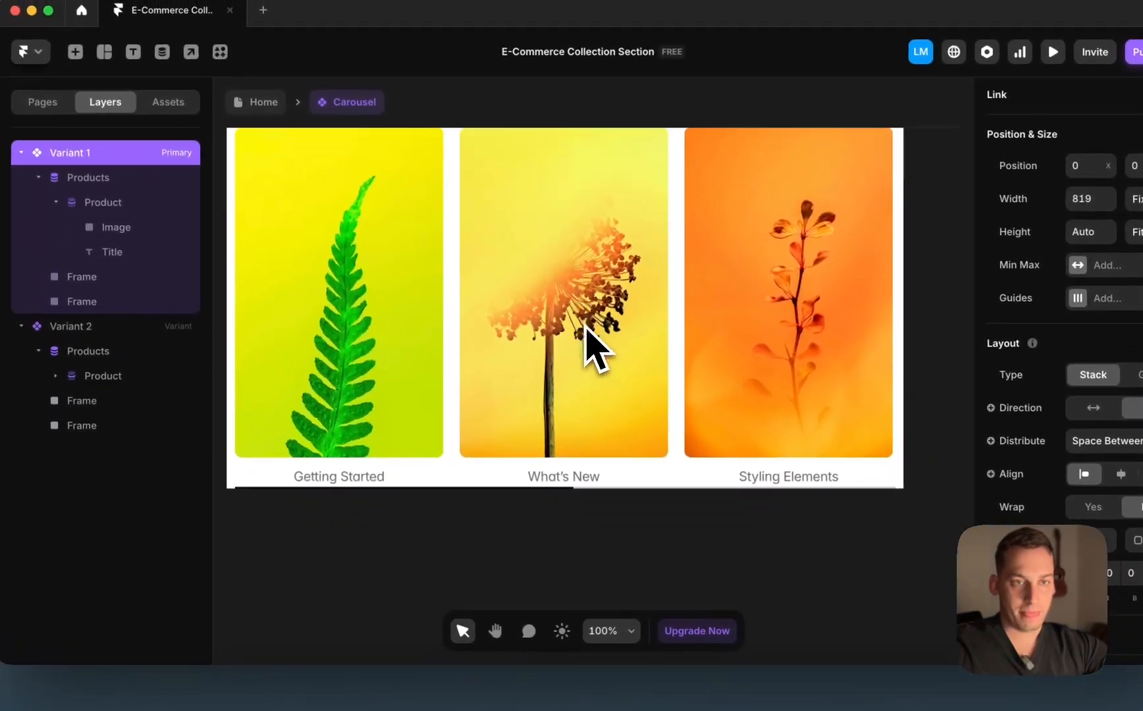
scroll(576, 316, "down", 5)
left_click(662, 453)
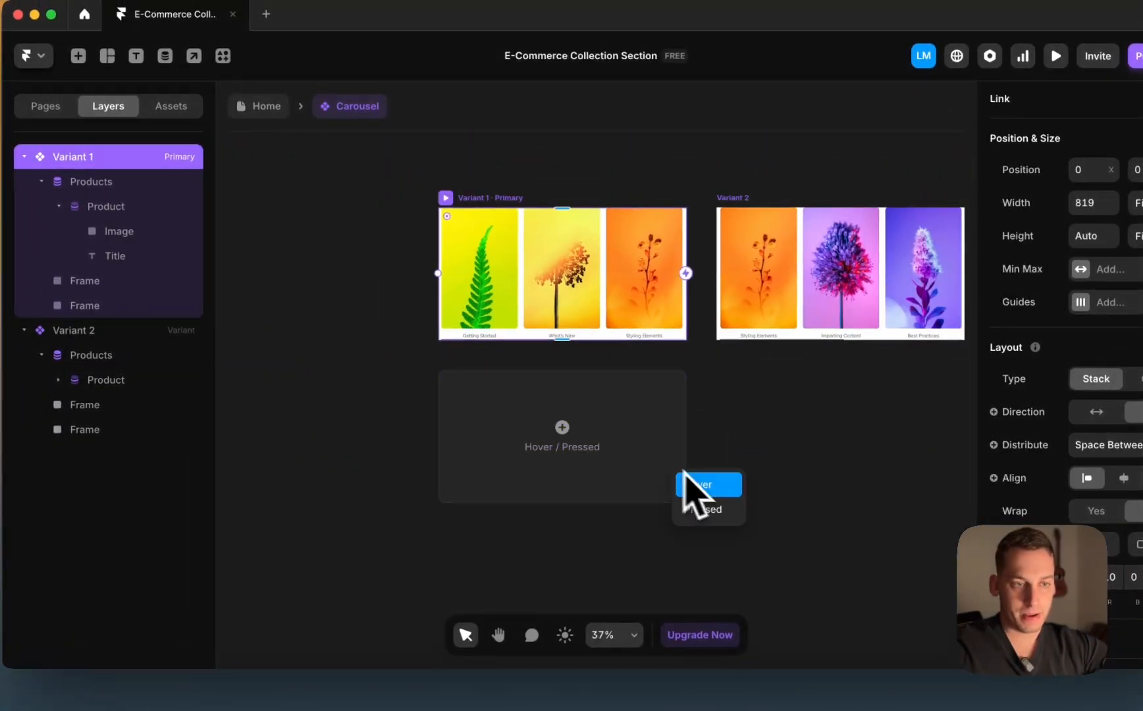
left_click(744, 431)
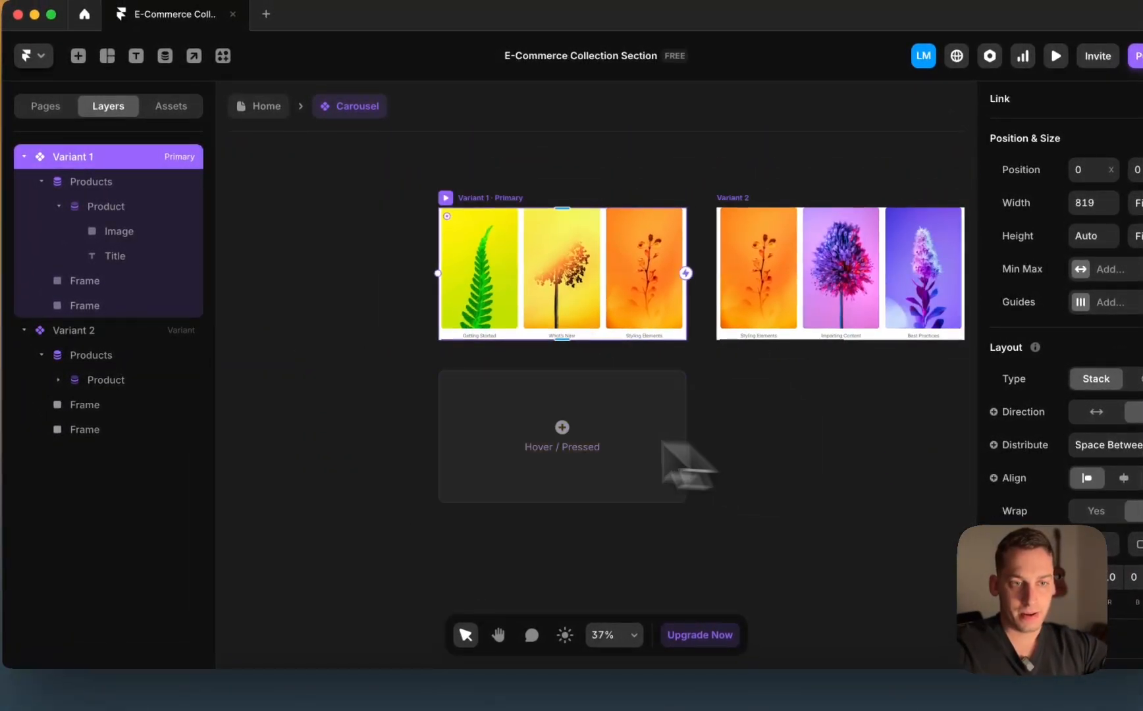
left_click(324, 400)
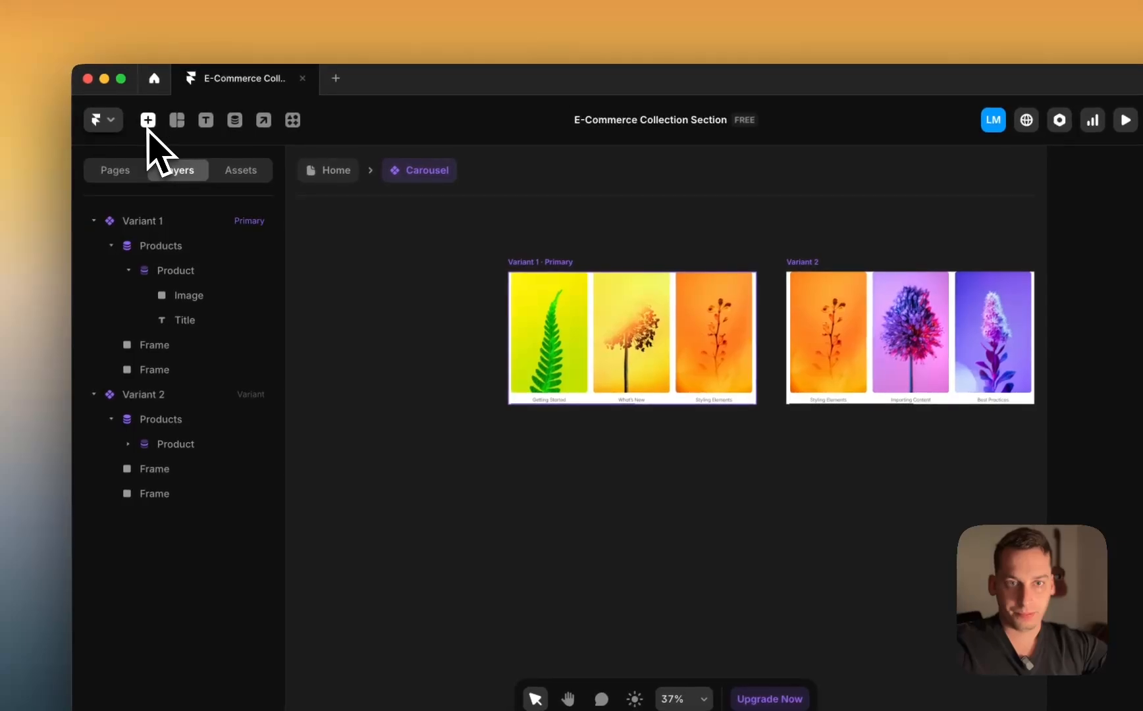
key("f")
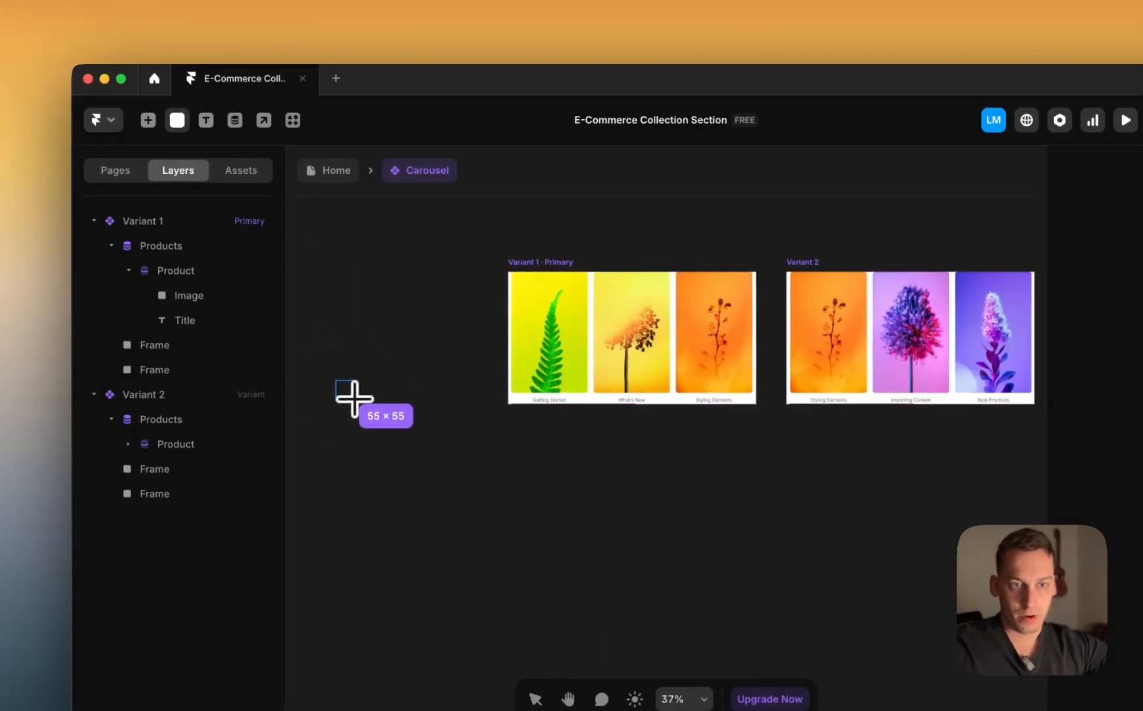
left_click_drag(351, 395, 352, 396)
scroll(395, 414, "up", 3)
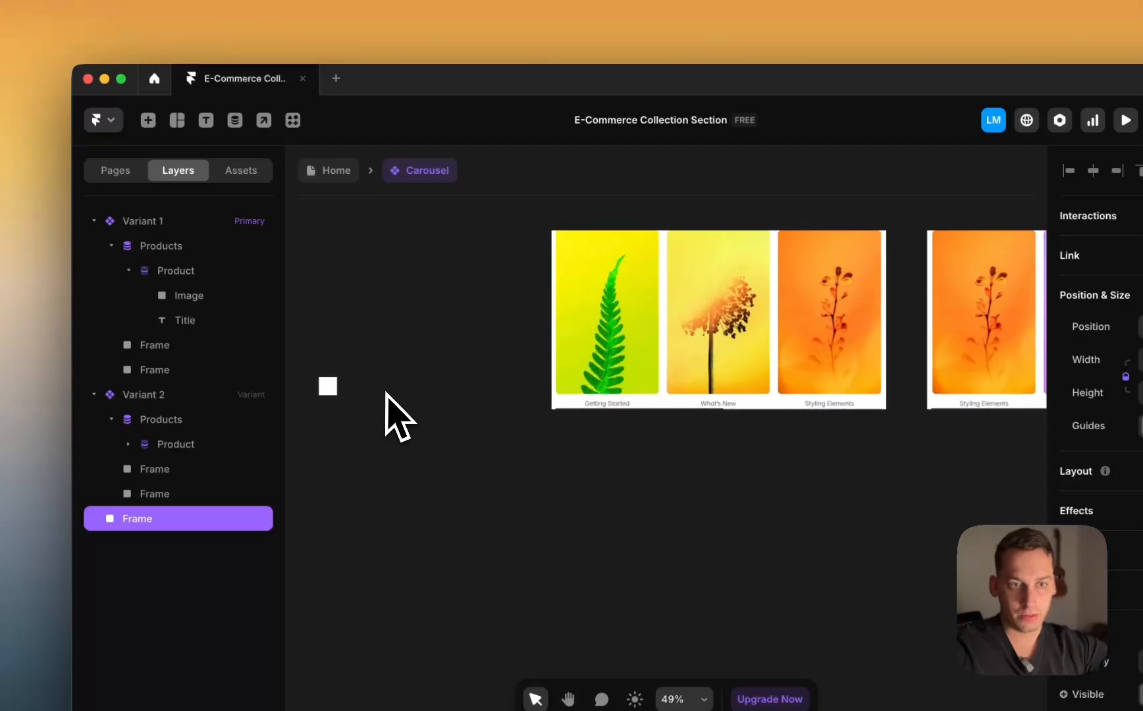
left_click_drag(468, 394, 495, 393)
scroll(497, 391, "up", 6)
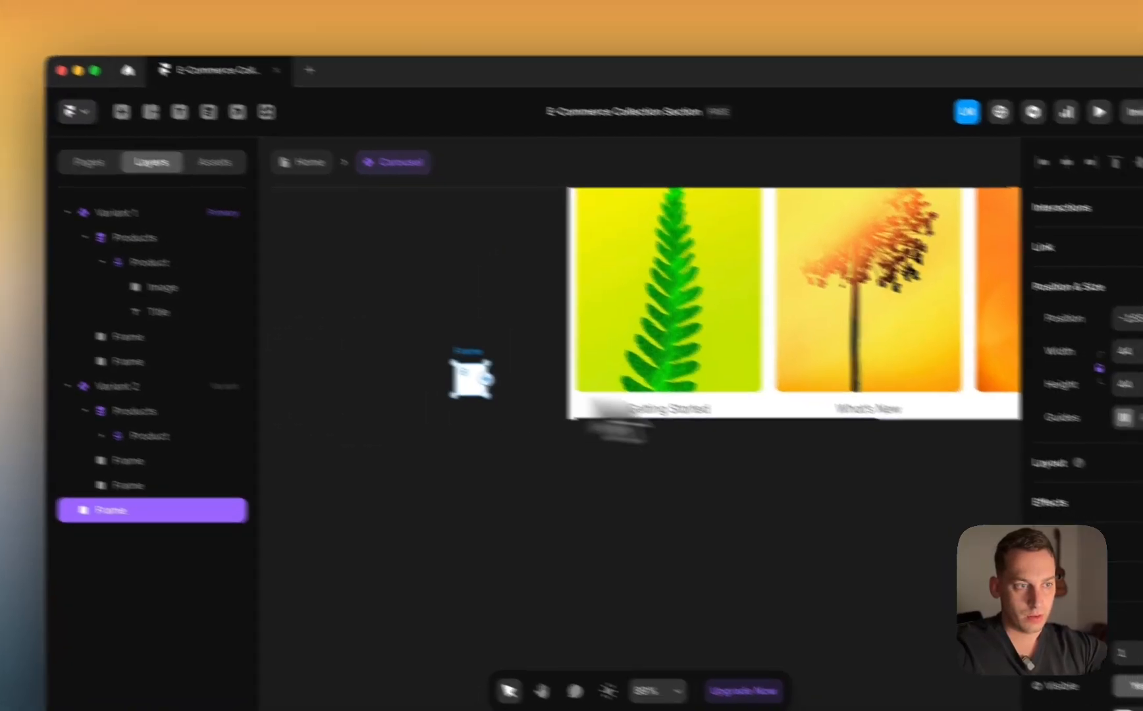
scroll(1139, 553, "down", 5)
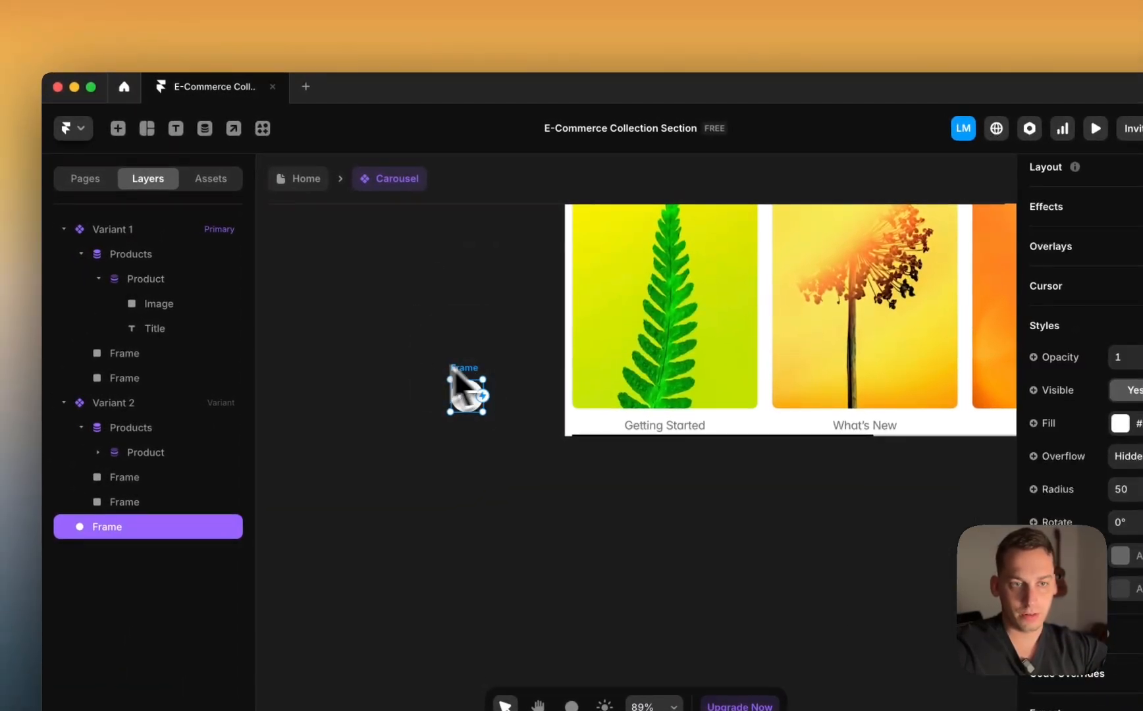
Step: Search the insert panel for 'icon' and place a Feather icon beside the white circle
left_click(373, 395)
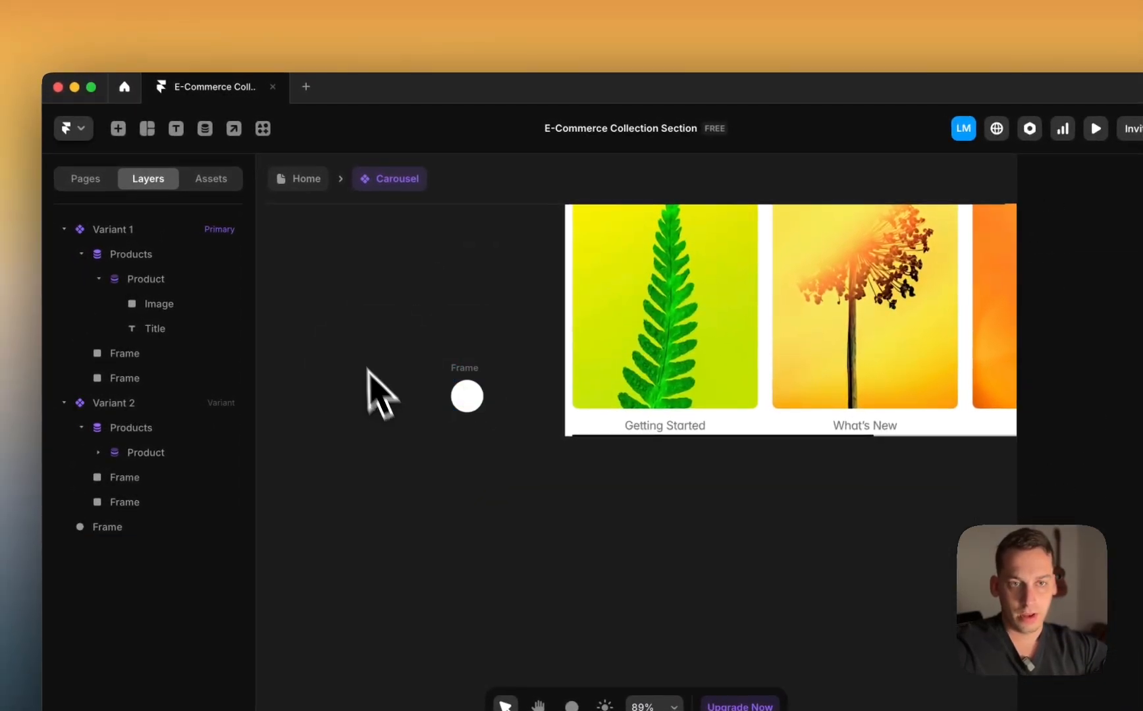
left_click(118, 128)
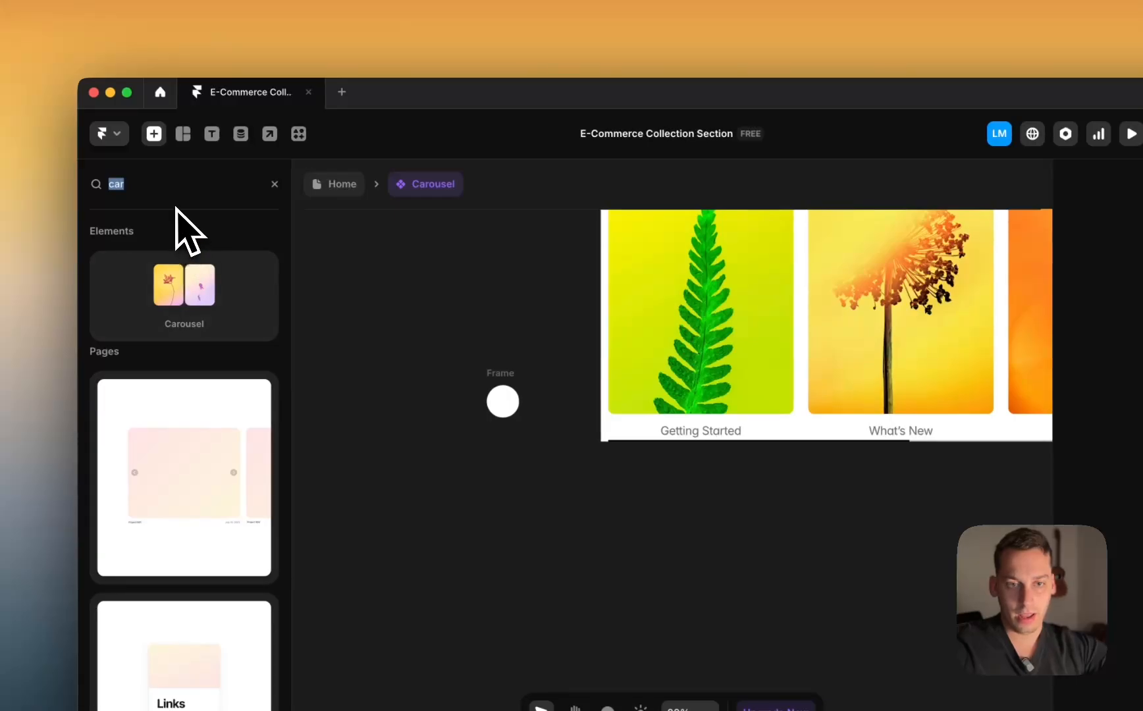
type("icon")
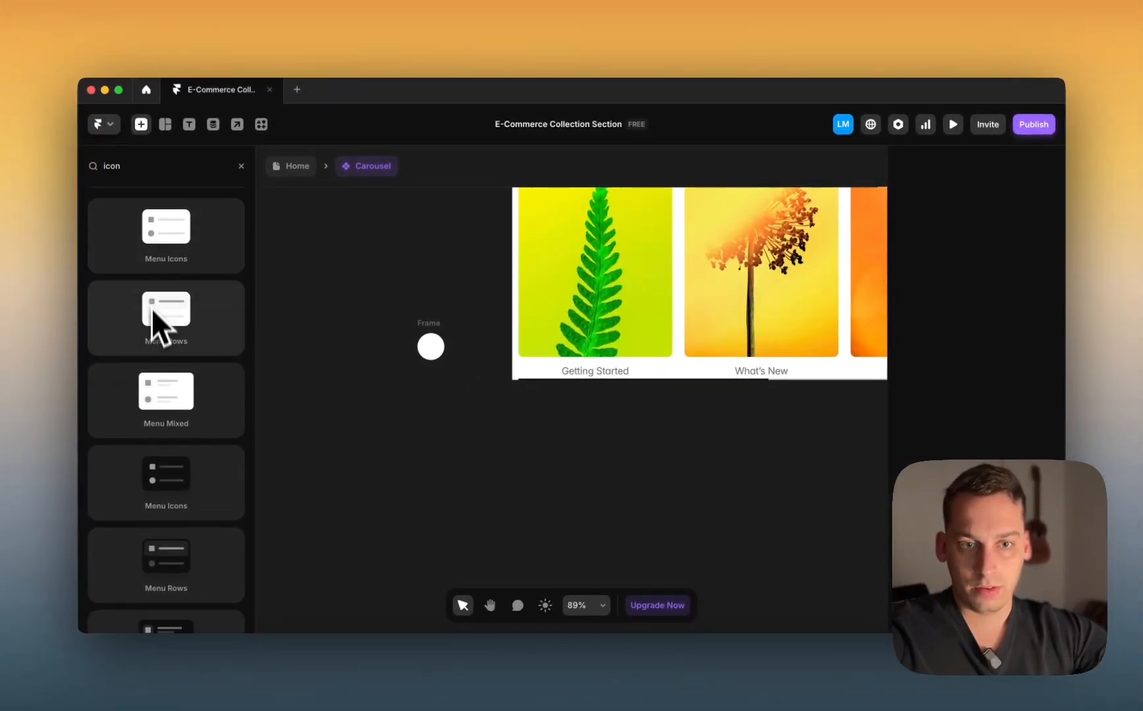
scroll(158, 322, "down", 2)
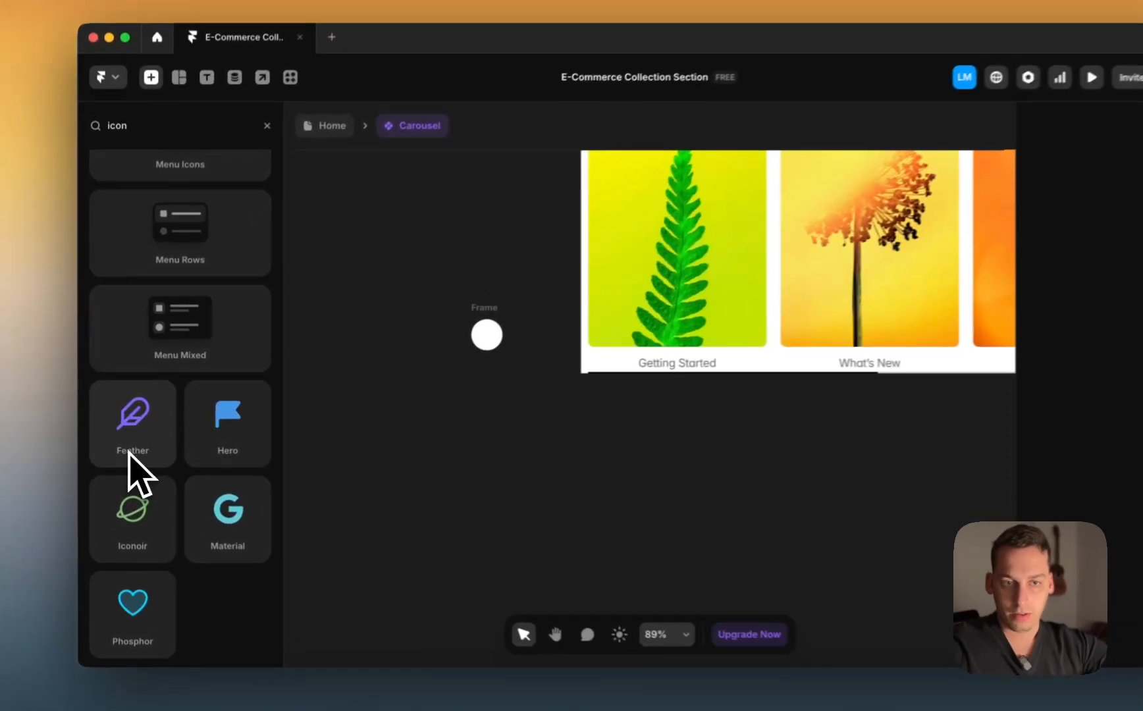
left_click_drag(126, 457, 433, 315)
Step: Change the Feather icon to Arrow-right
scroll(433, 315, "up", 4)
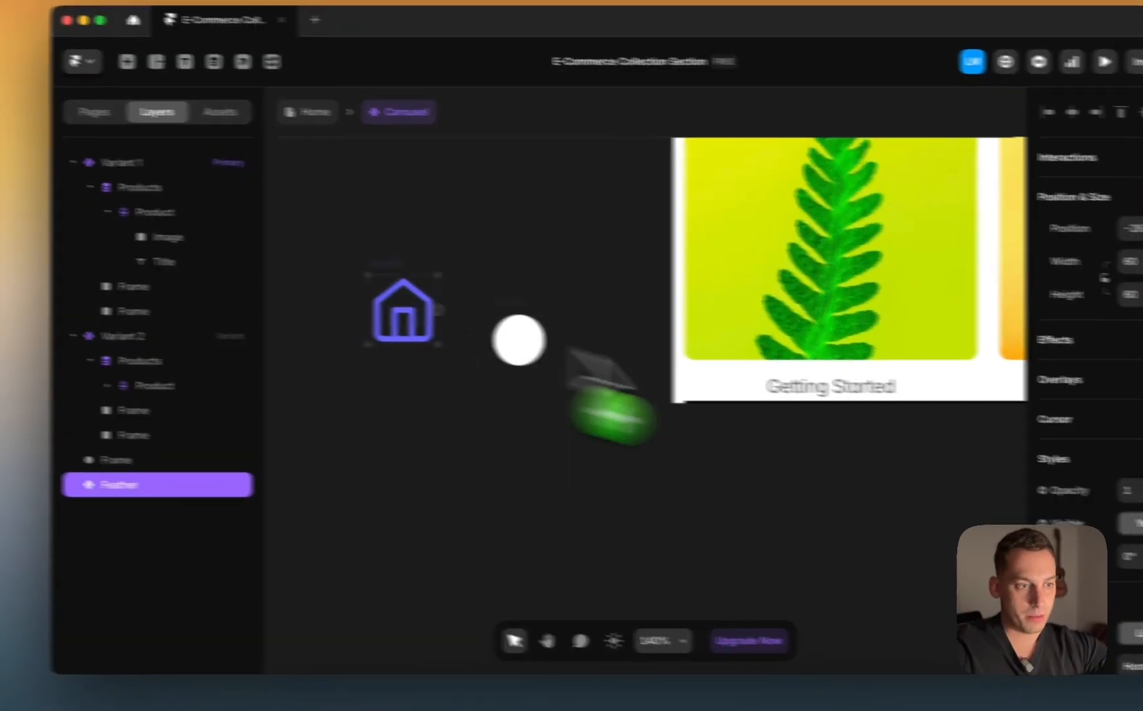
scroll(1003, 469, "down", 3)
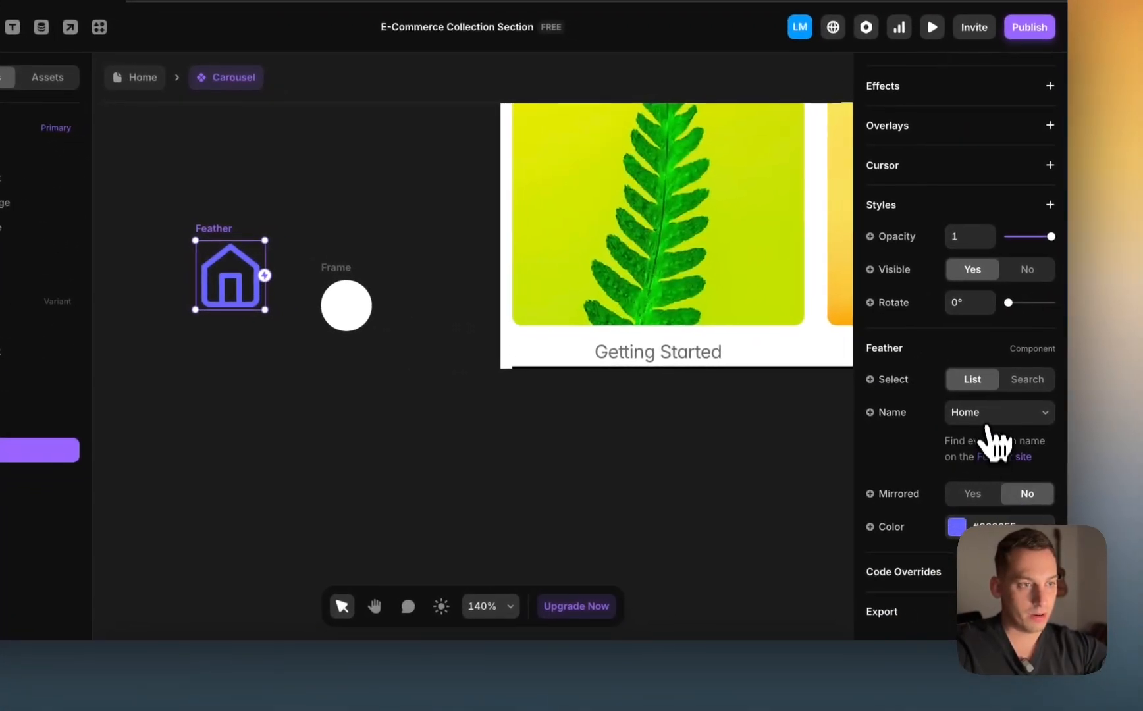
left_click(986, 415)
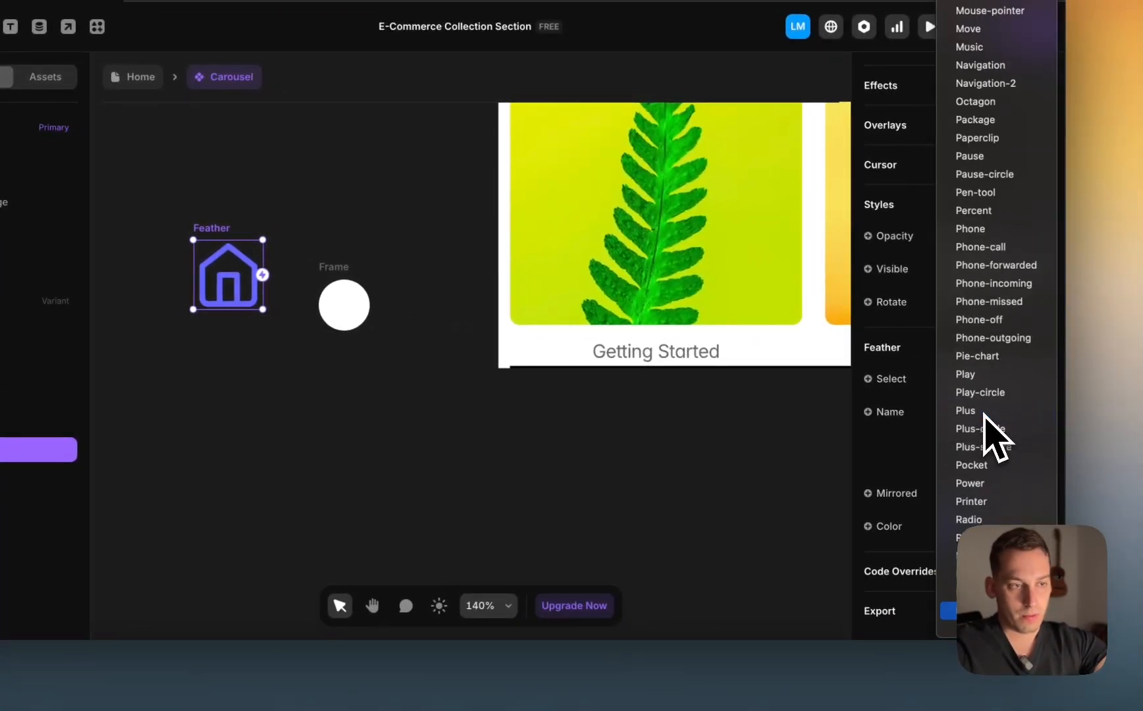
scroll(984, 500, "down", 4)
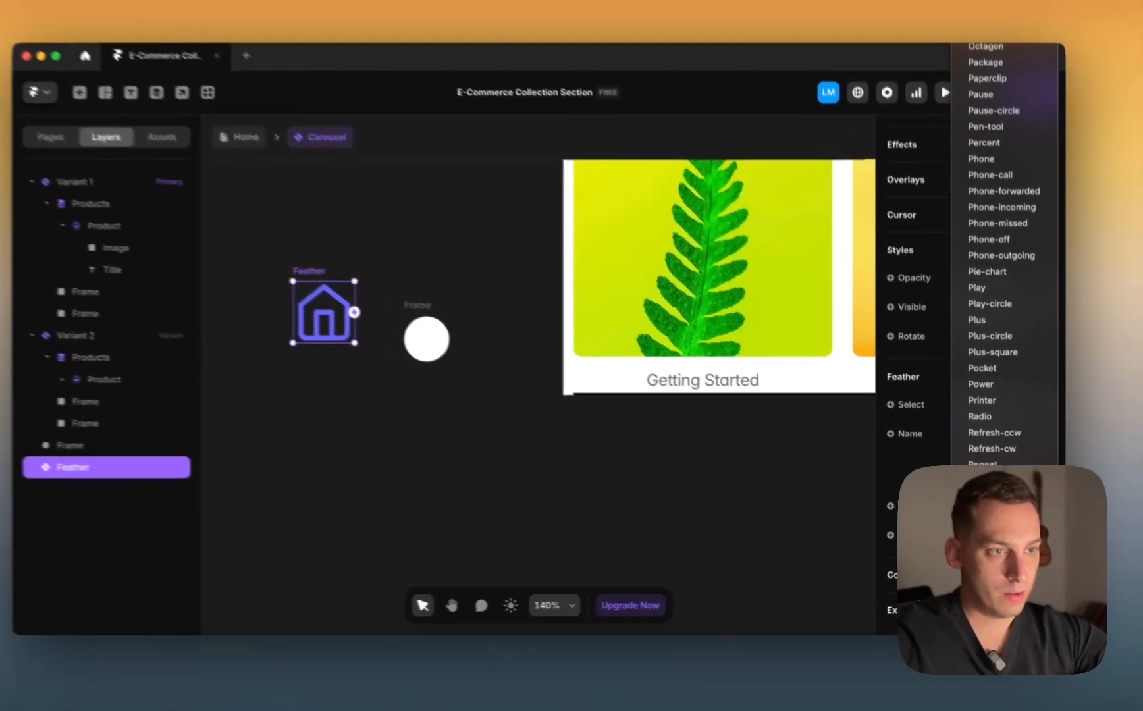
key("a")
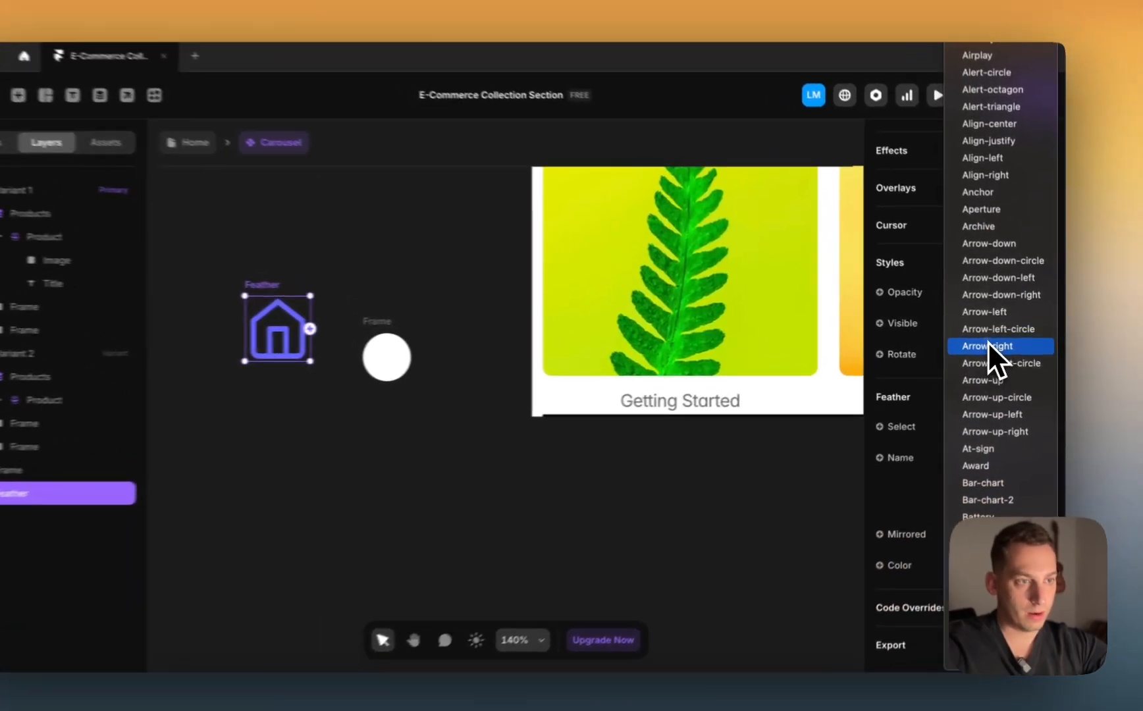
left_click(995, 346)
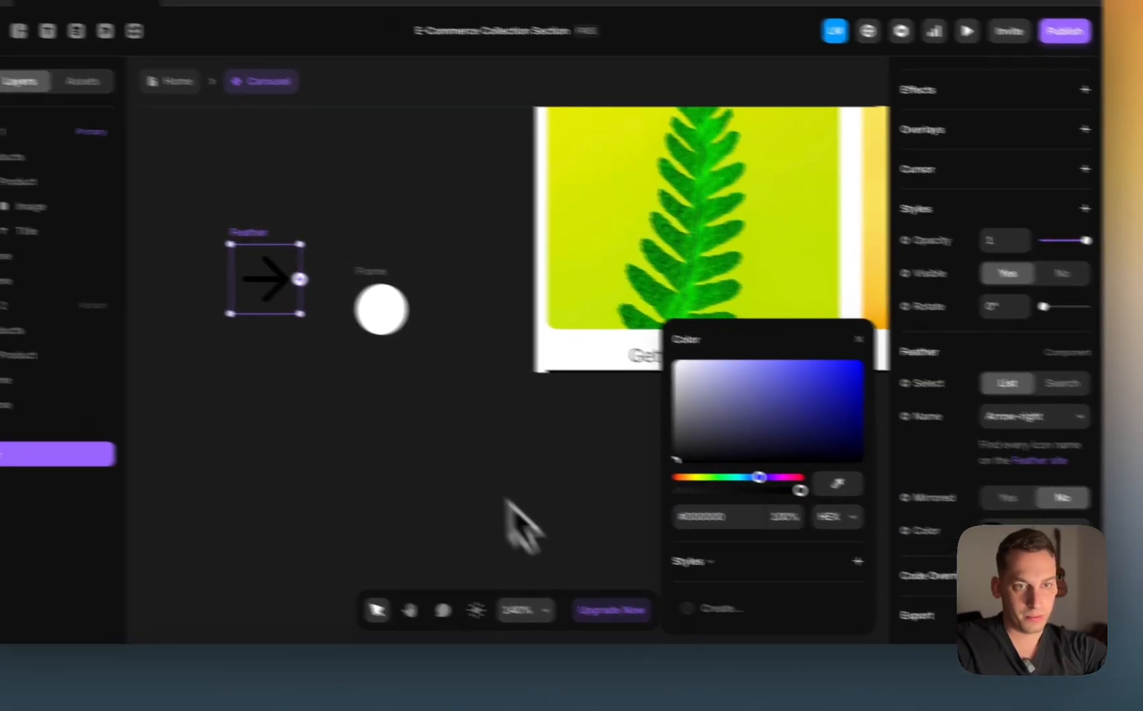
Step: Drop the Arrow-right icon inside the white circle and shrink it to 27 × 27
left_click(408, 441)
left_click_drag(218, 229, 318, 272)
left_click_drag(489, 303, 520, 332)
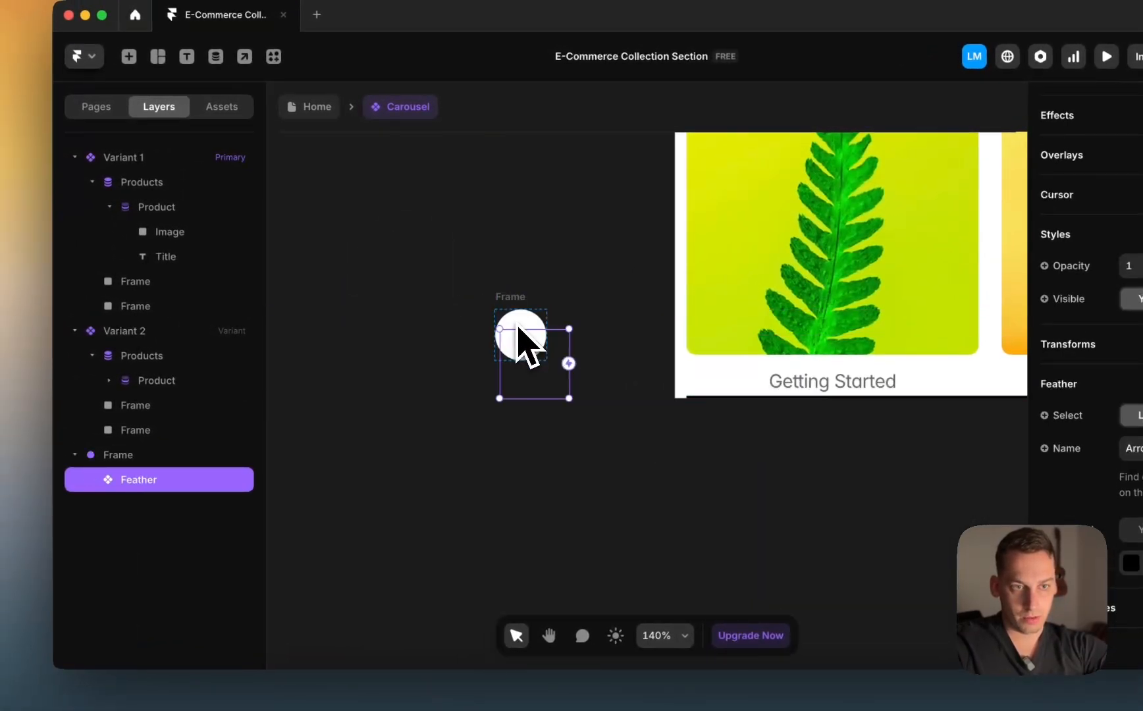
left_click_drag(569, 400, 523, 359)
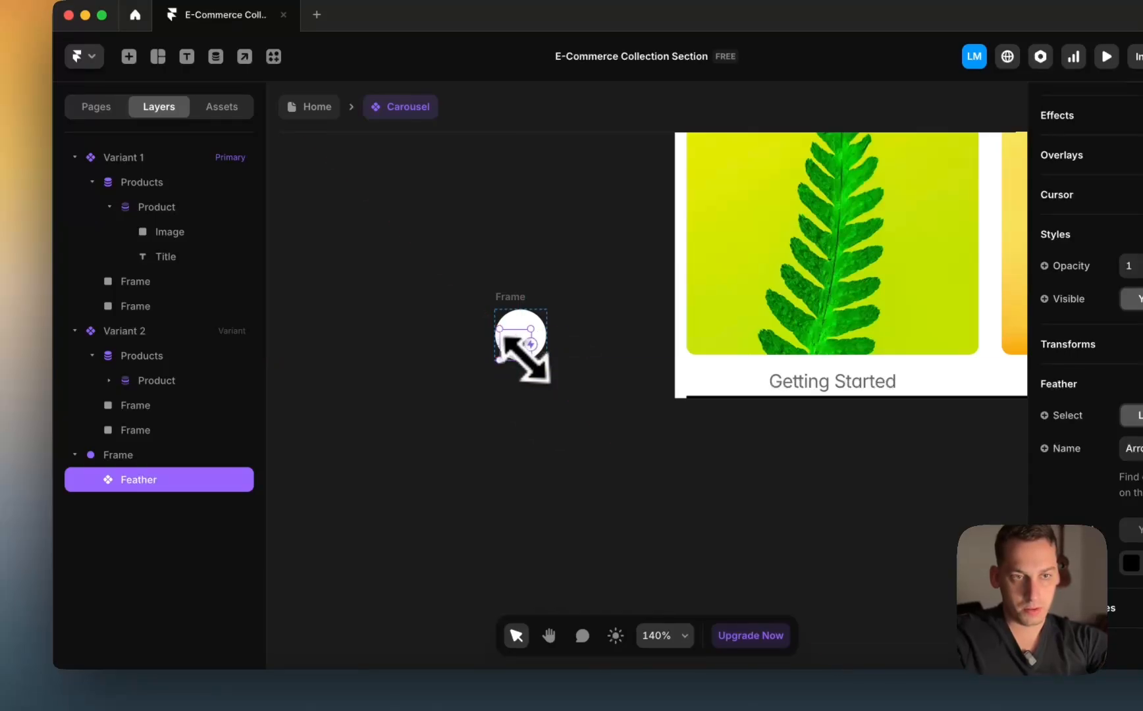
Step: Rename the white circle frame to 'Arrow'
scroll(523, 359, "up", 5)
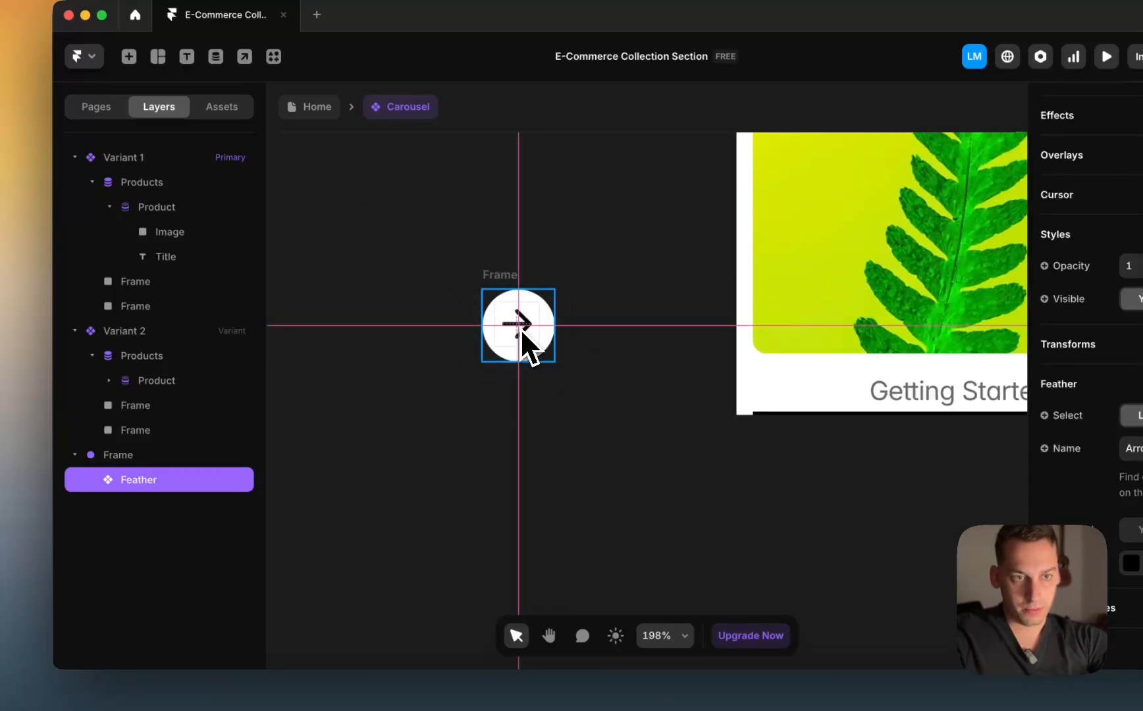
scroll(520, 333, "up", 5)
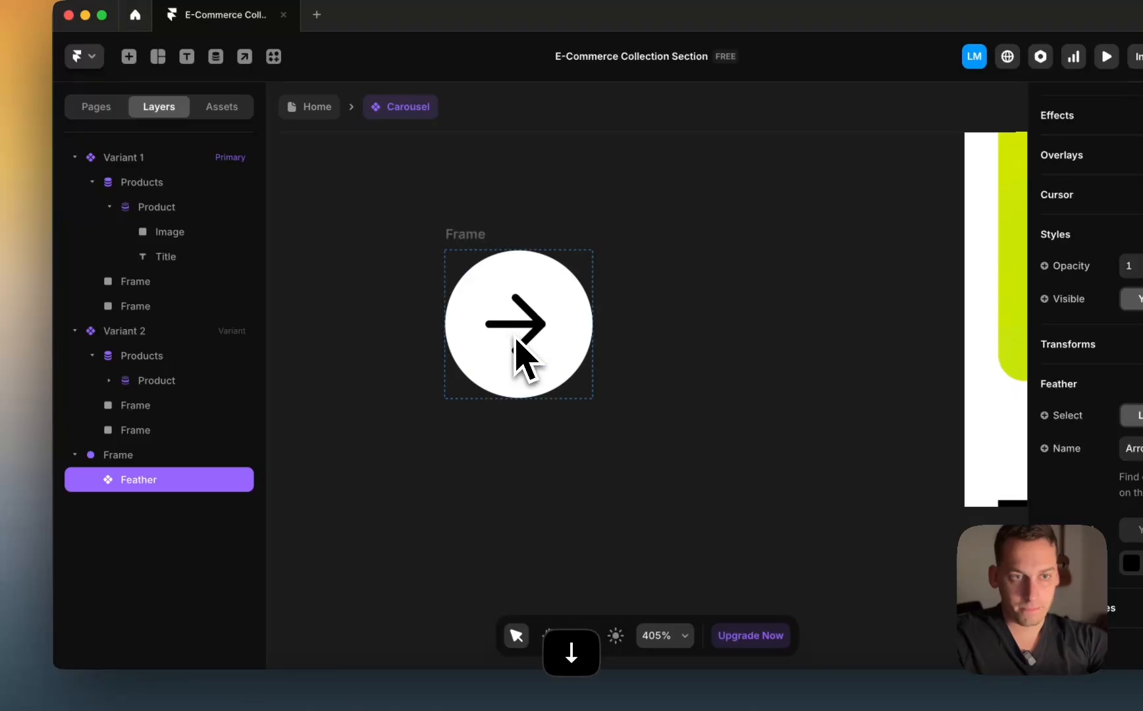
scroll(514, 337, "down", 5)
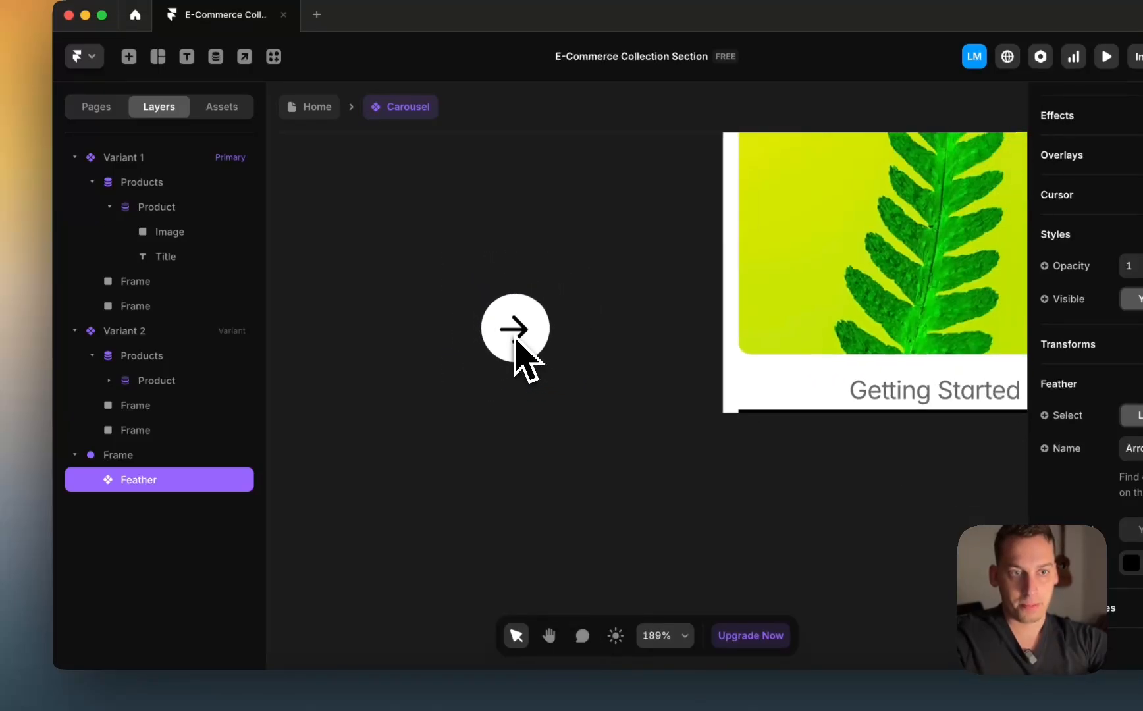
left_click(465, 280)
left_click(500, 282)
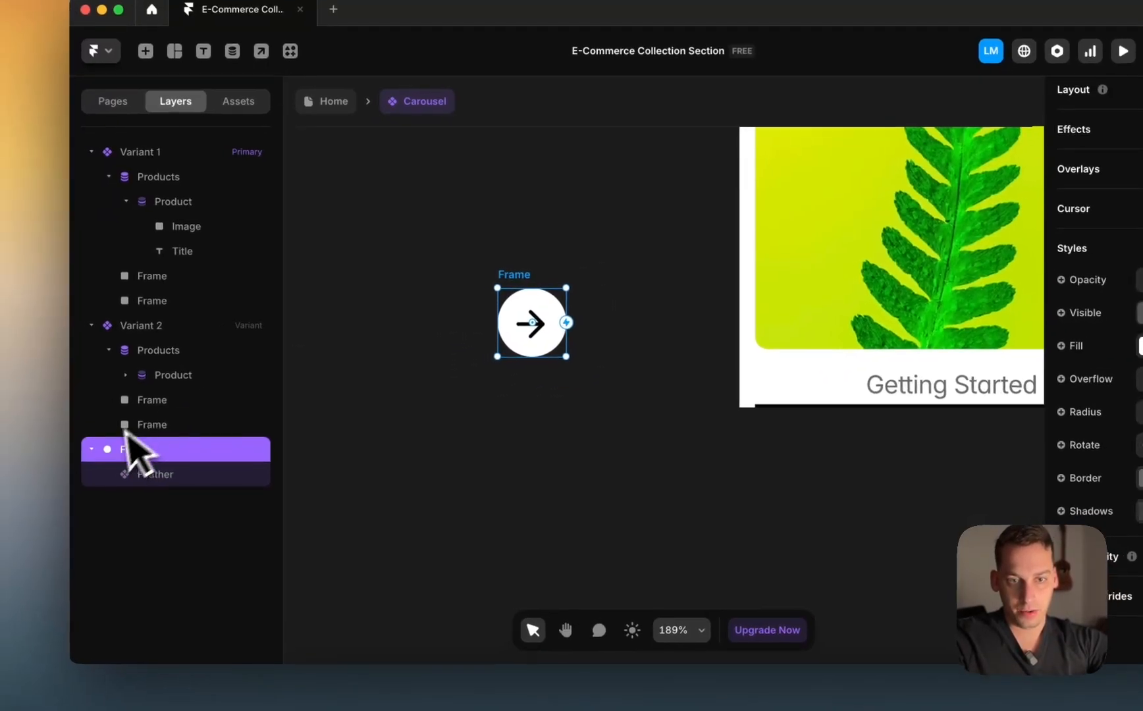
double_click(112, 455)
type("Arrow")
key("Return")
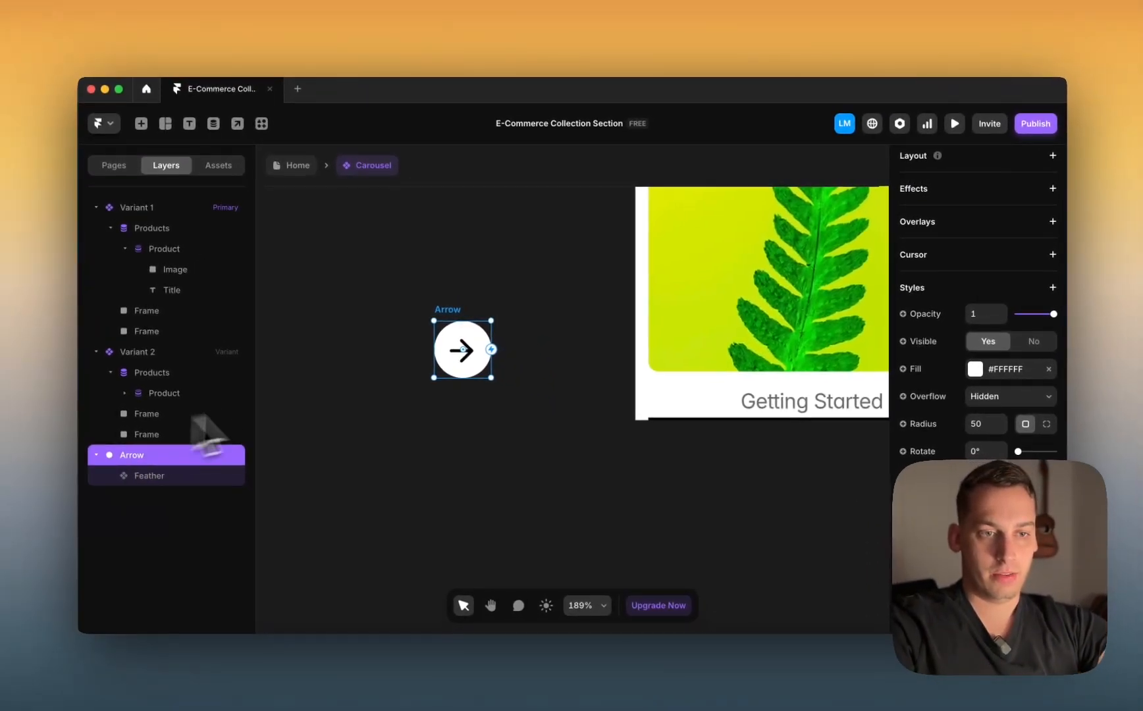
Step: Move the Arrow button into Variant 1
scroll(490, 349, "down", 2)
scroll(427, 362, "down", 1)
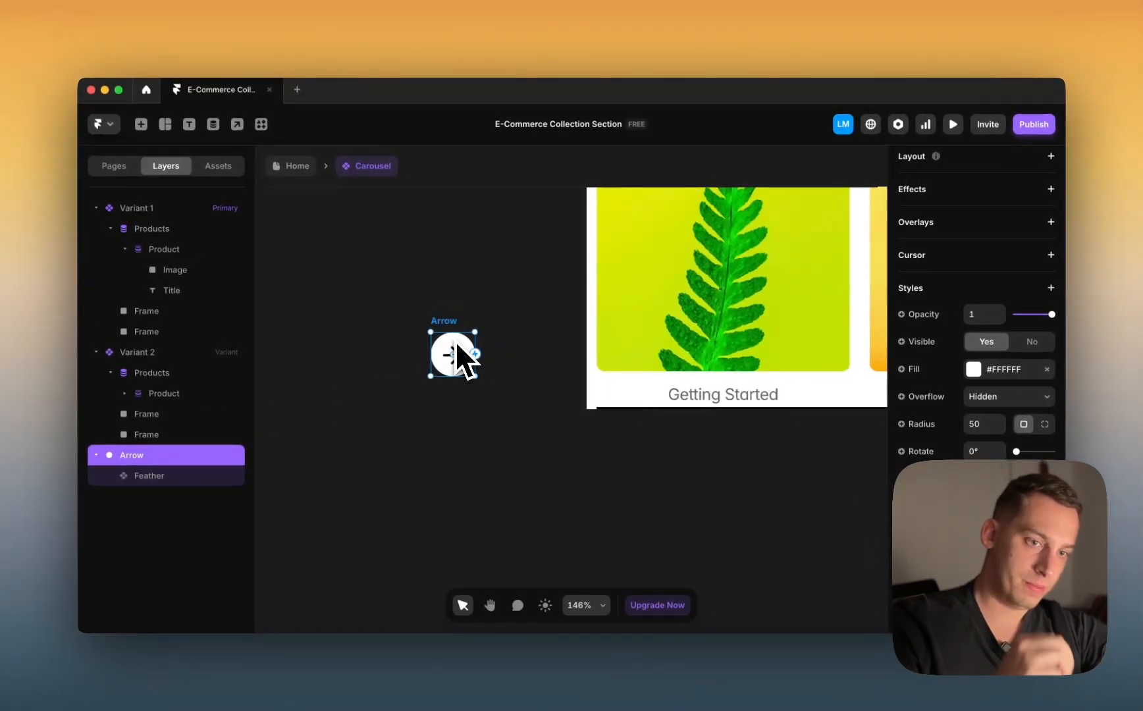
scroll(456, 341, "down", 2)
scroll(455, 341, "down", 2)
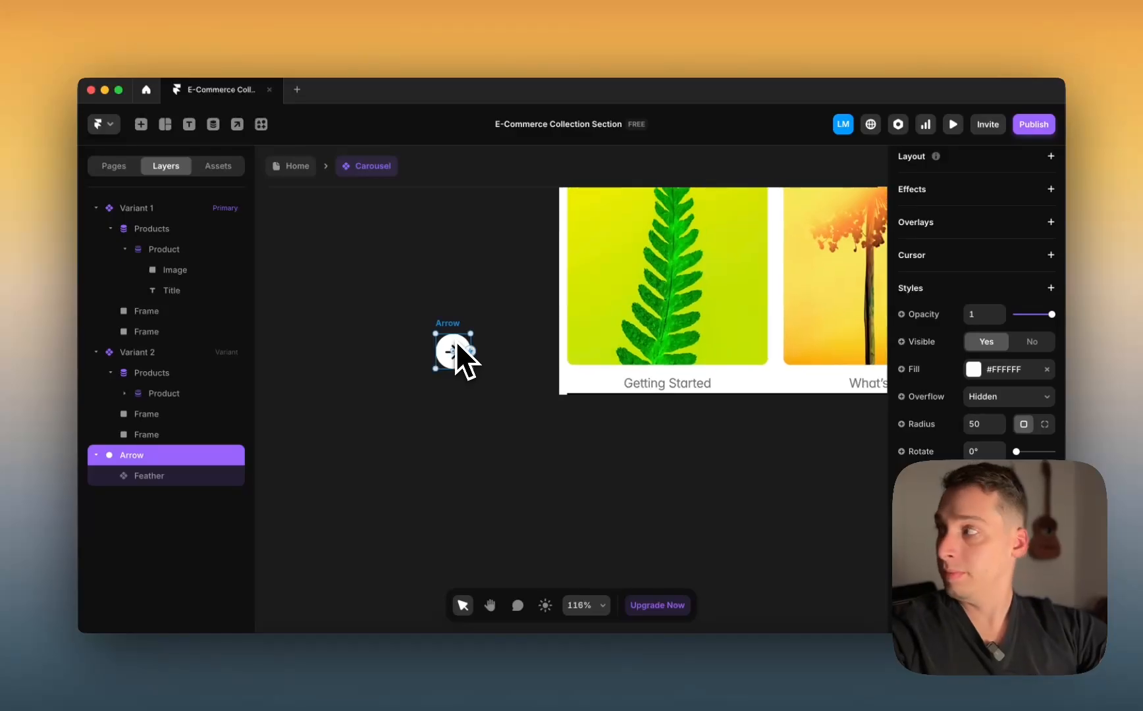
scroll(451, 329, "down", 1)
scroll(450, 326, "down", 3)
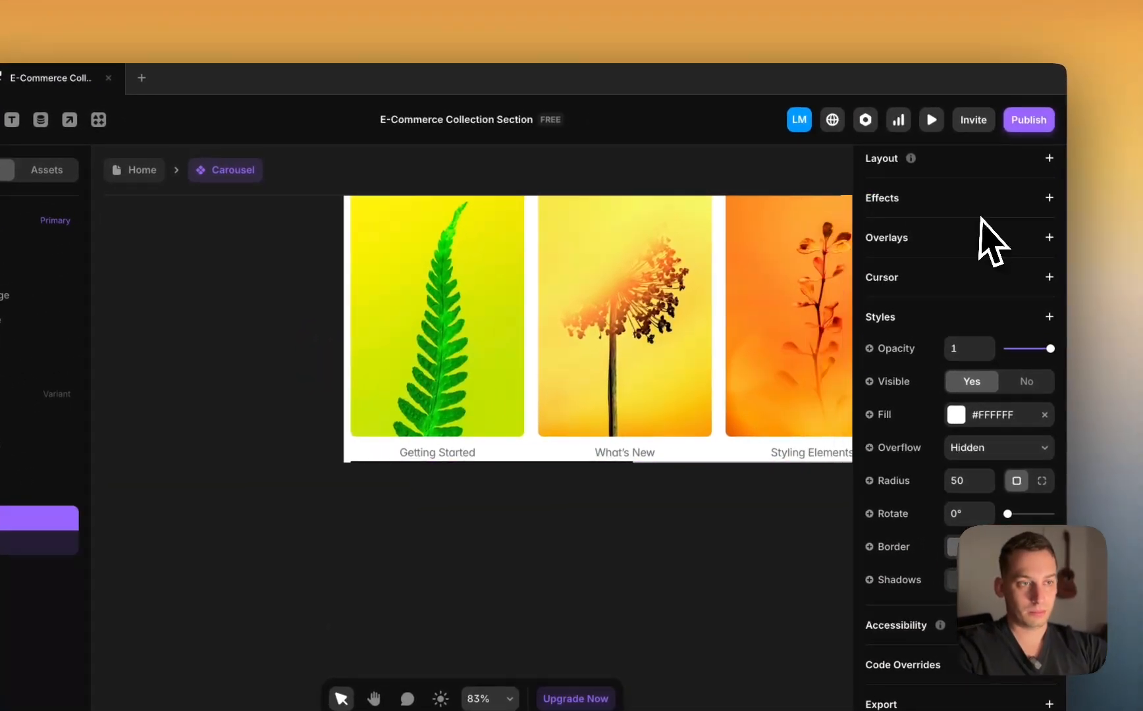
scroll(823, 251, "right", 3)
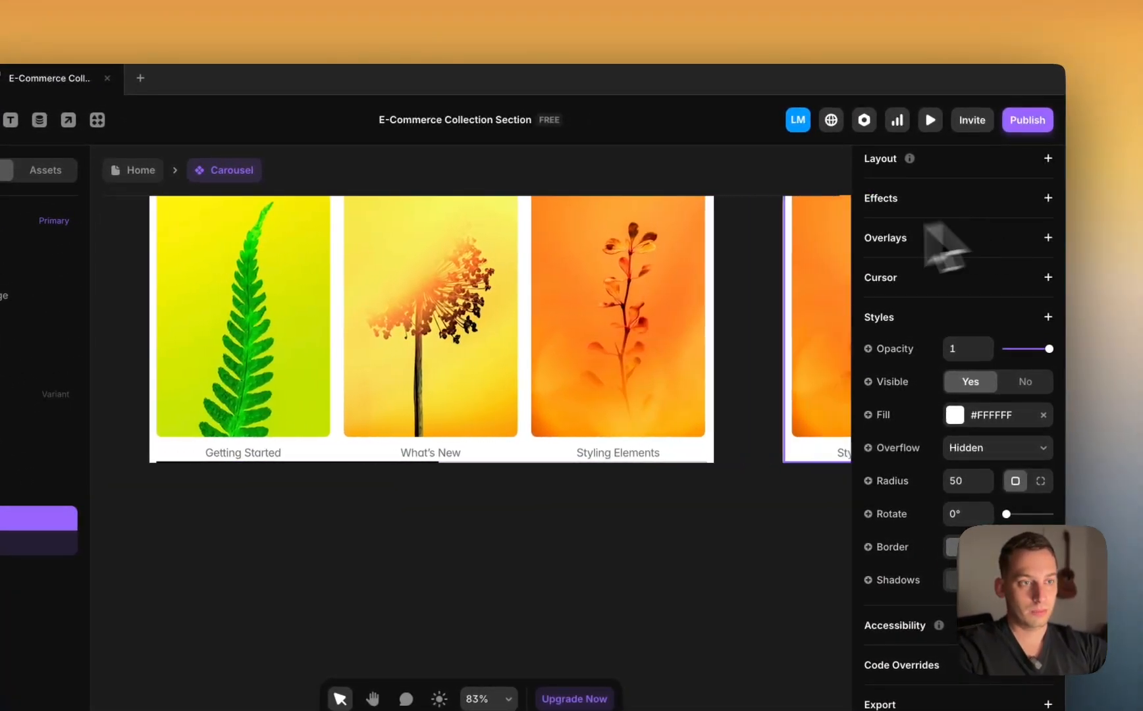
key("ctrl+z")
scroll(673, 287, "right", 2)
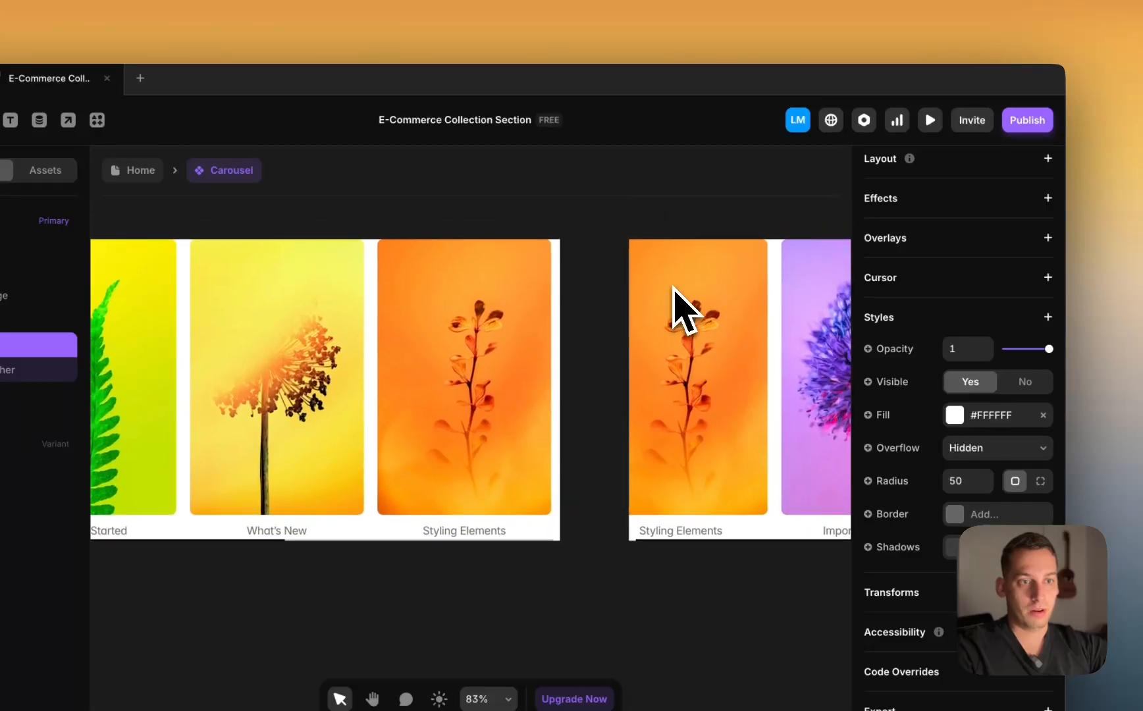
scroll(673, 288, "left", 2)
scroll(673, 287, "down", 3)
scroll(673, 287, "right", 1)
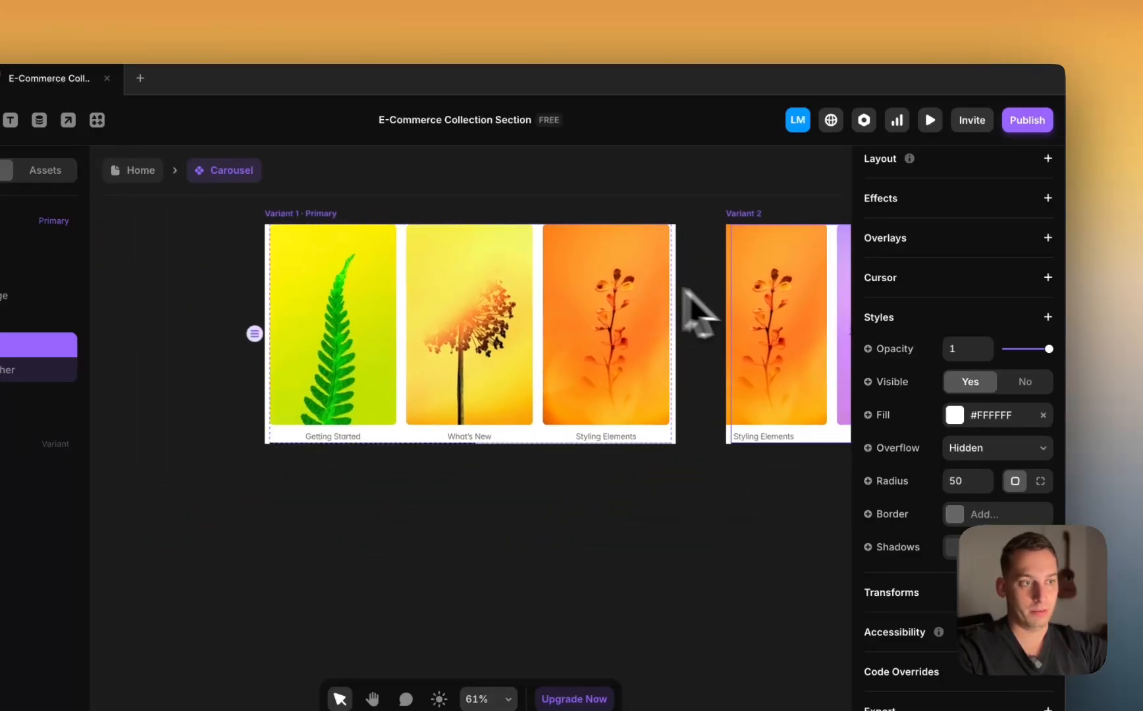
scroll(944, 340, "up", 5)
Step: Make the Arrow absolutely positioned with a Z index of 2
left_click(1007, 327)
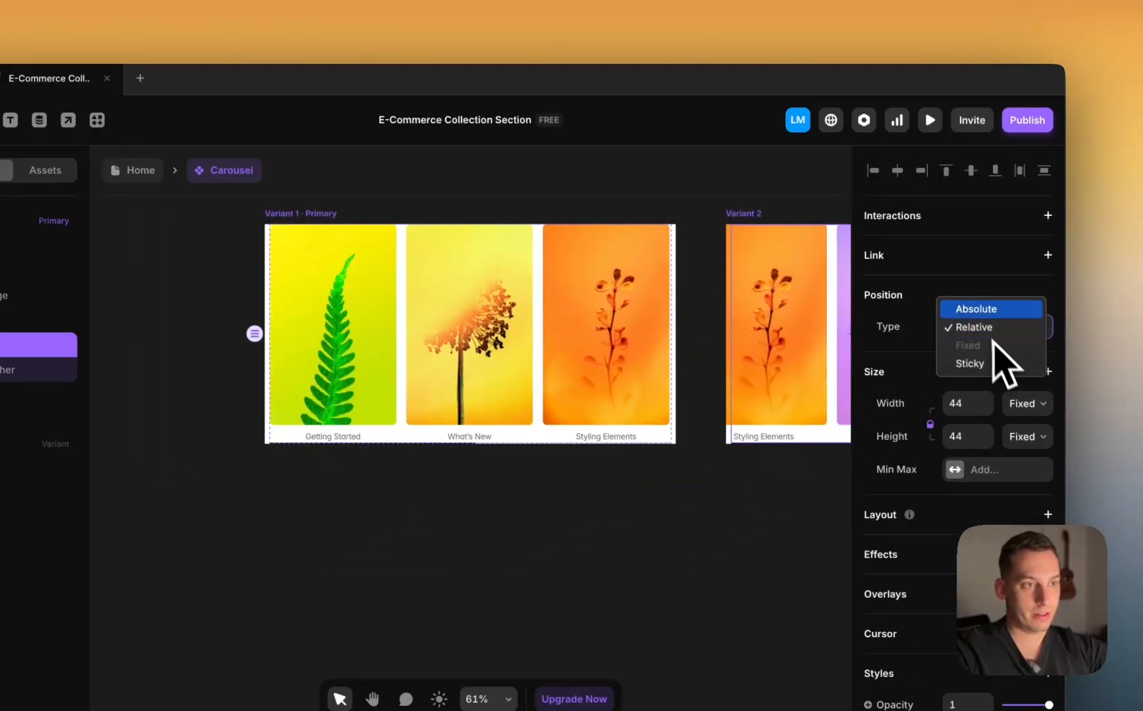
left_click(982, 310)
scroll(625, 353, "right", 7)
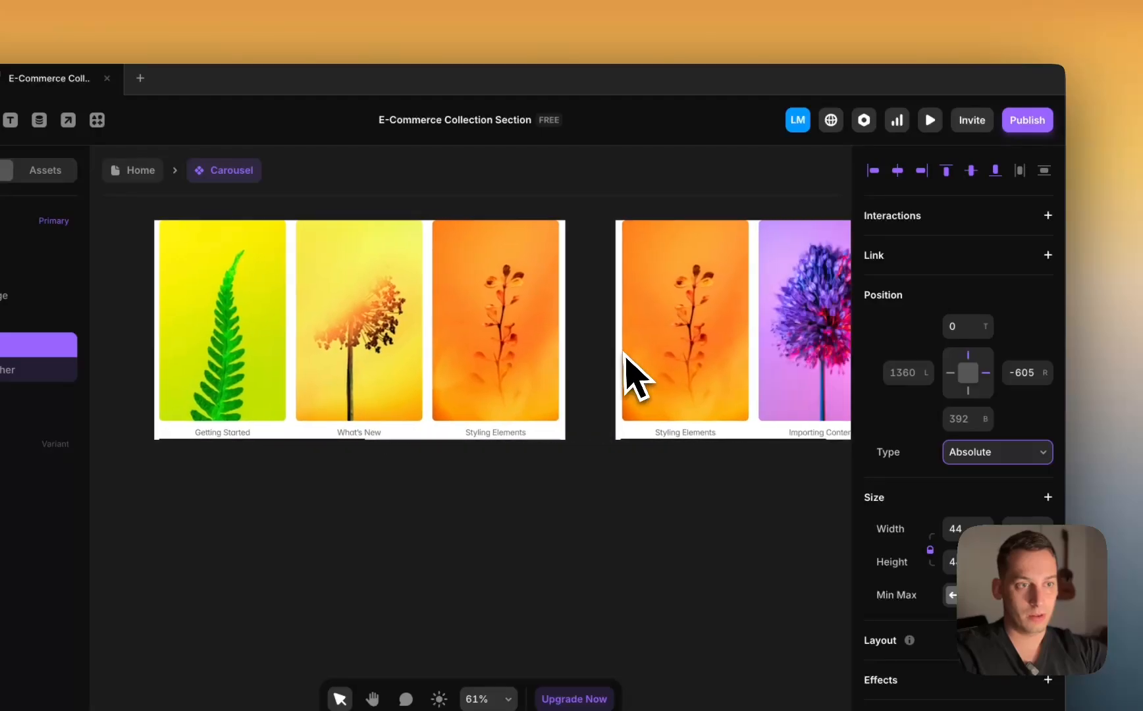
scroll(625, 352, "left", 4)
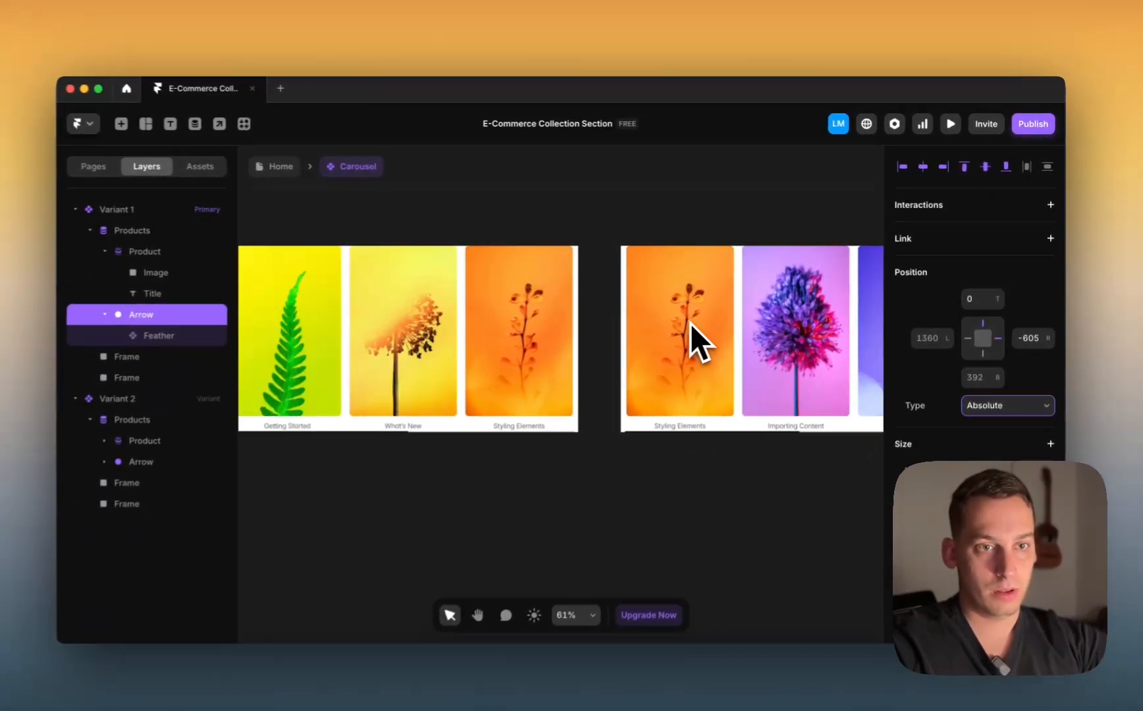
scroll(690, 323, "left", 2)
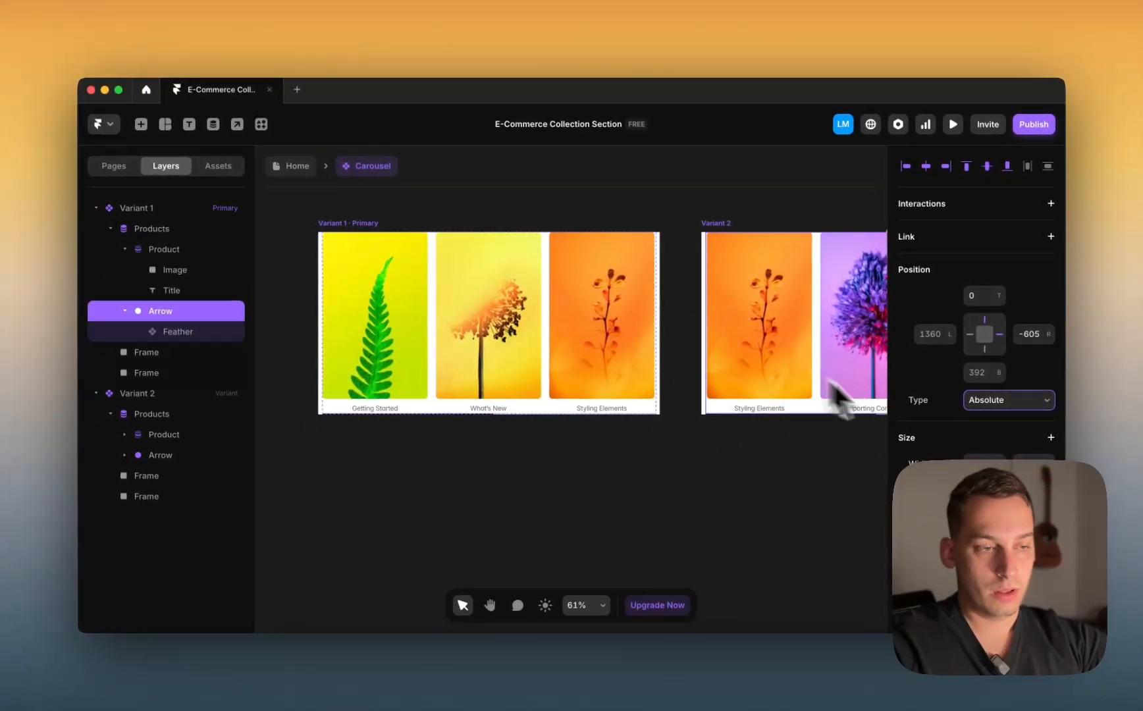
scroll(974, 329, "down", 10)
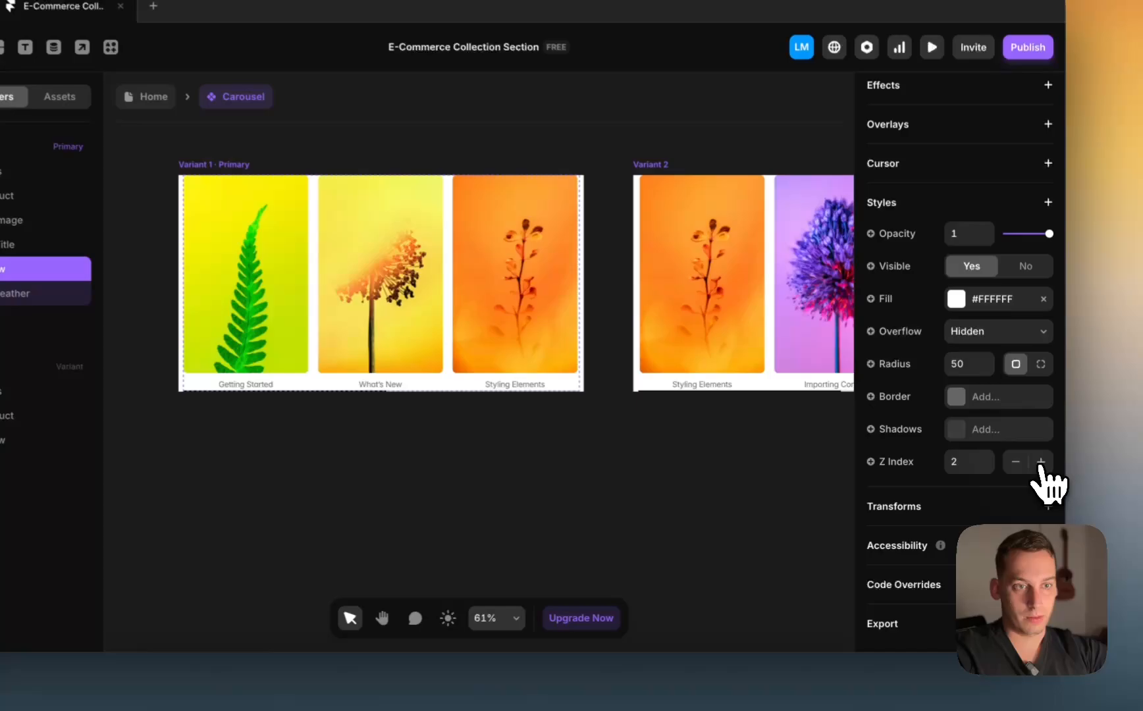
left_click(1040, 462)
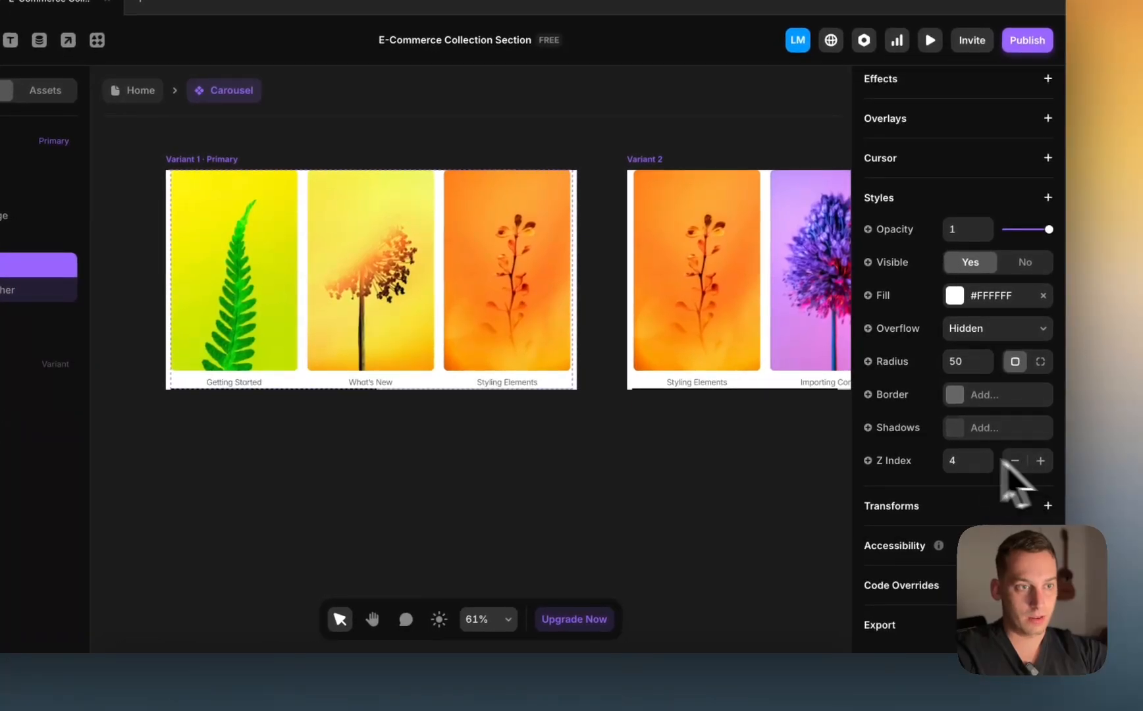
scroll(766, 421, "right", 4)
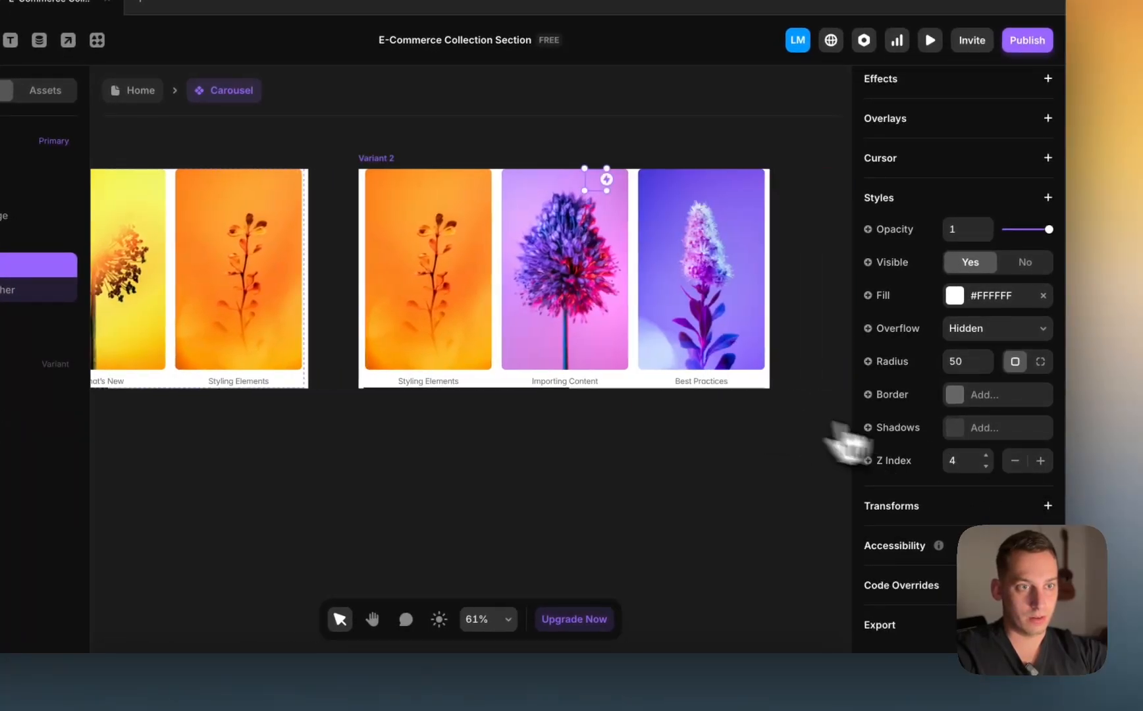
left_click(1015, 464)
scroll(527, 405, "left", 4)
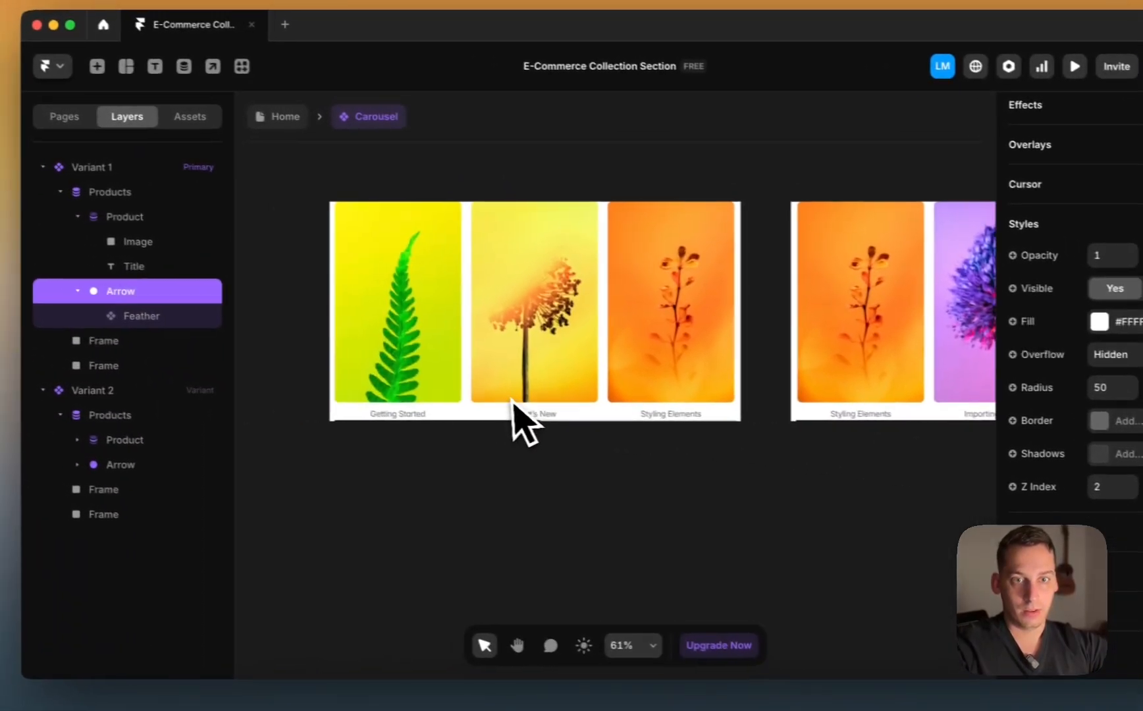
Step: Reorder the Arrow layer to the top of Variant 1, above Products
left_click(132, 330)
left_click_drag(179, 343, 155, 223)
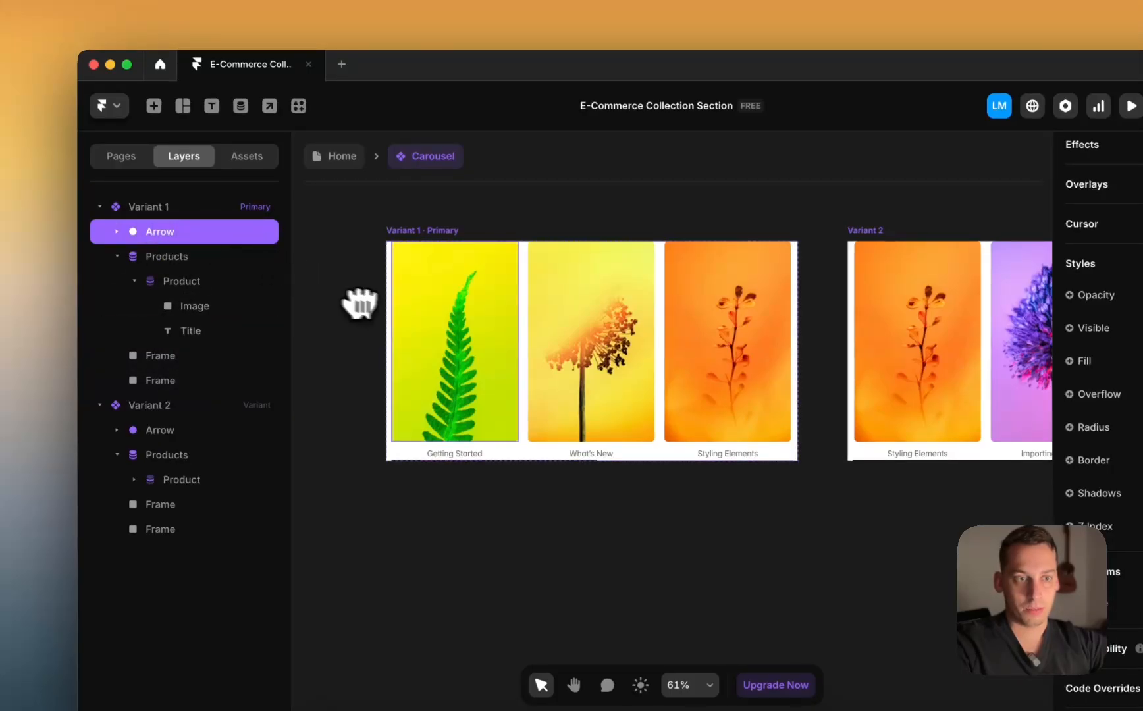
scroll(589, 365, "right", 5)
scroll(592, 365, "left", 2)
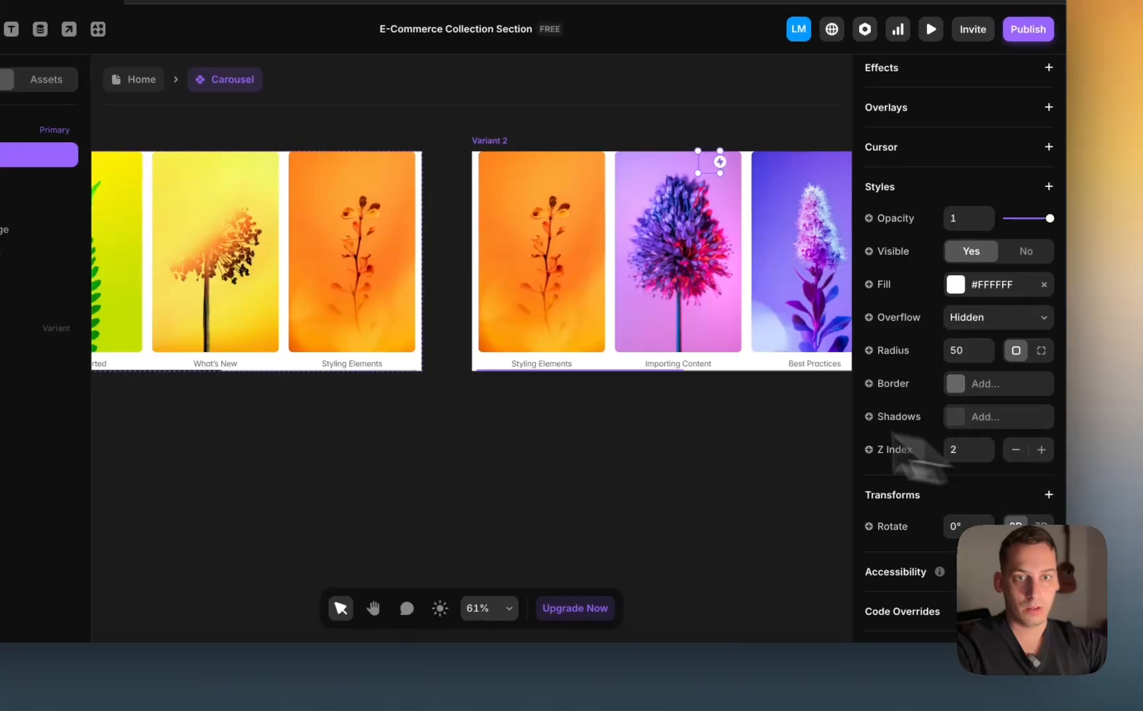
Step: Undo the Arrow's Z index, reorder and move, then wrap the Arrow in a stack
scroll(529, 376, "left", 5)
key("super+z")
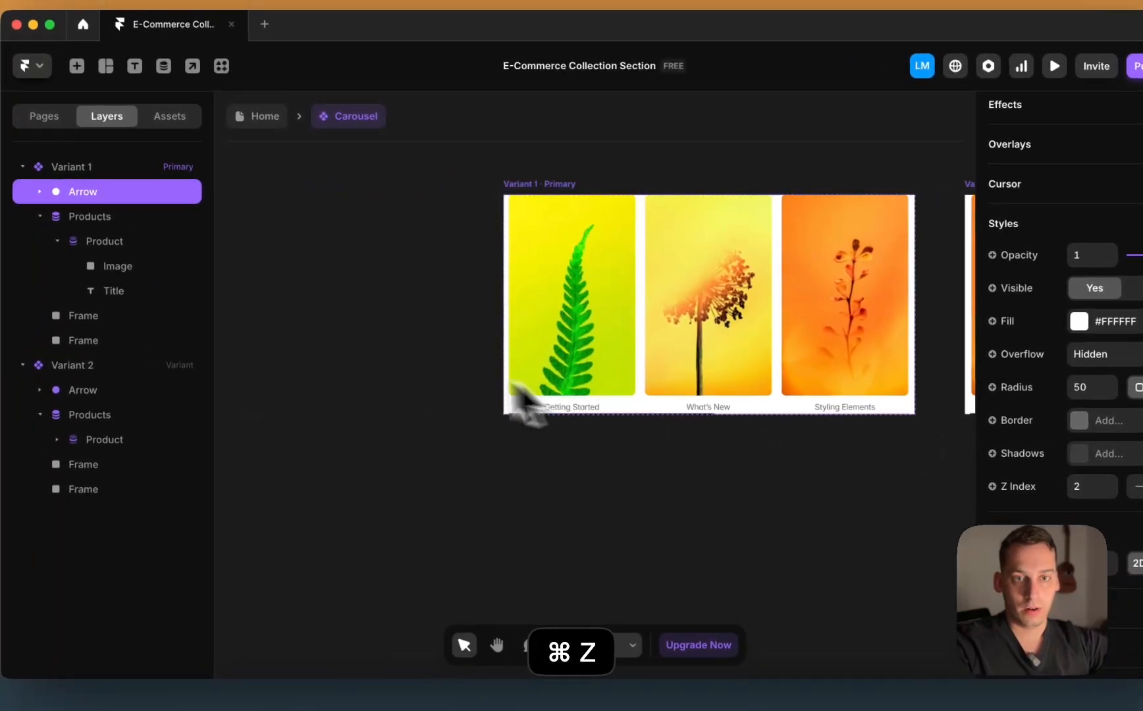
key("super+z")
key("super+z")
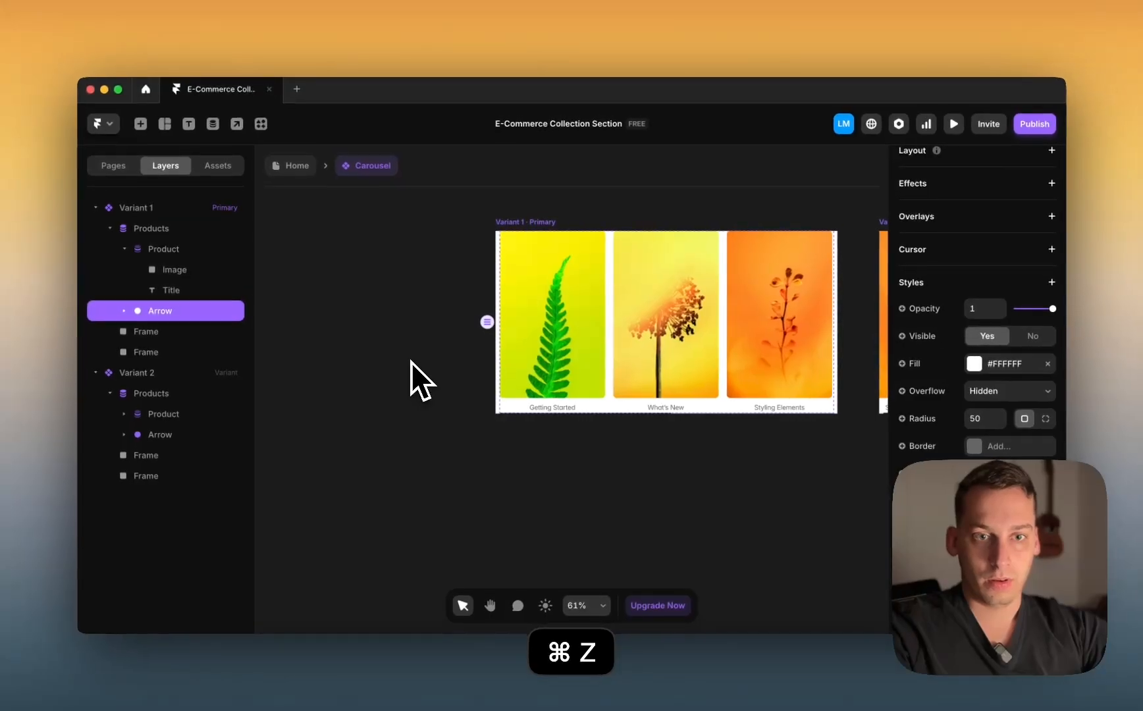
key("super+z")
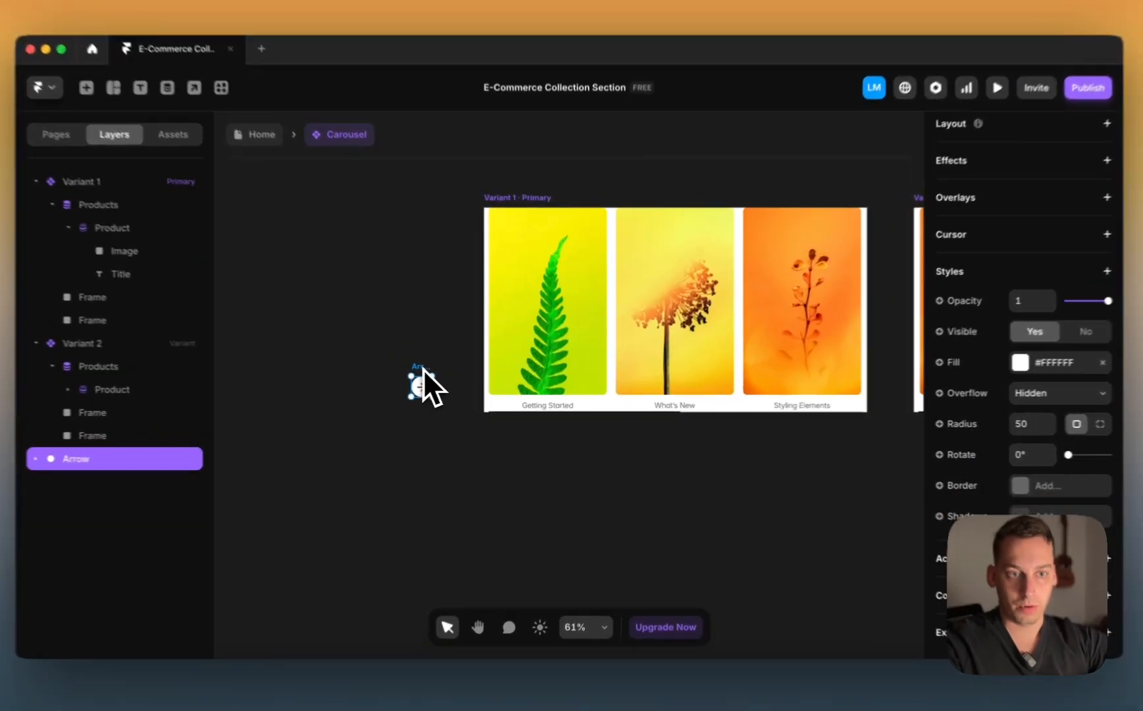
right_click(442, 374)
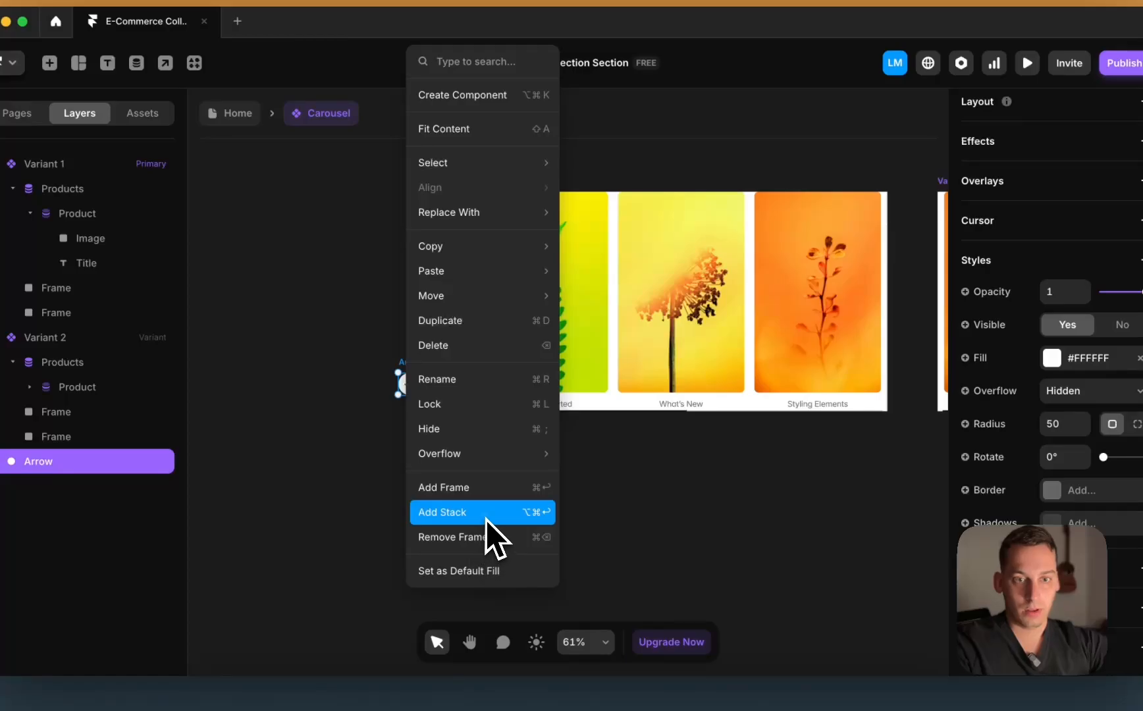
left_click(485, 519)
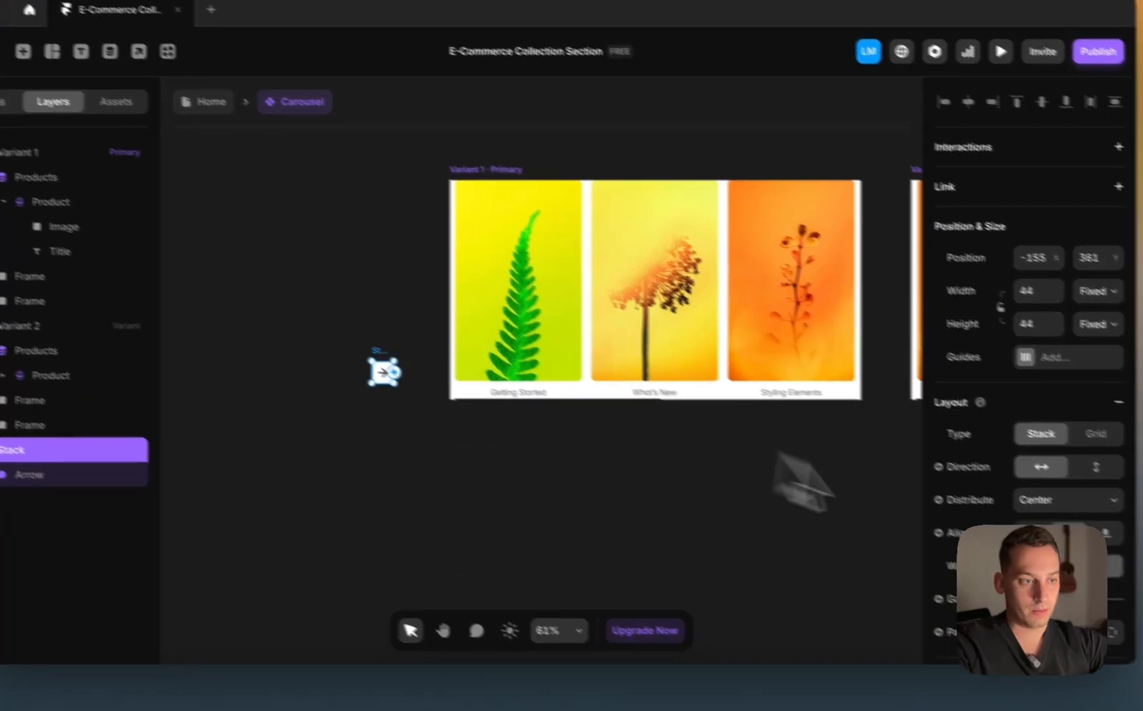
Step: Move the Arrow's stack out of Product so it sits directly under Variant 1
scroll(1079, 569, "down", 5)
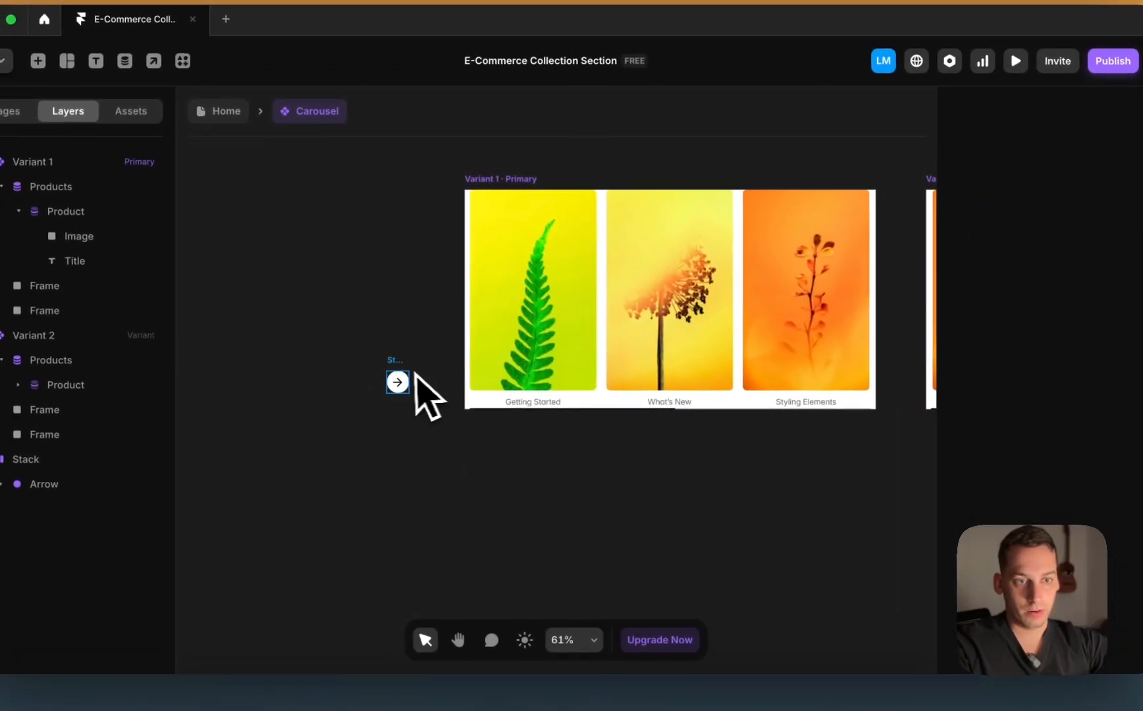
left_click_drag(319, 341, 706, 267)
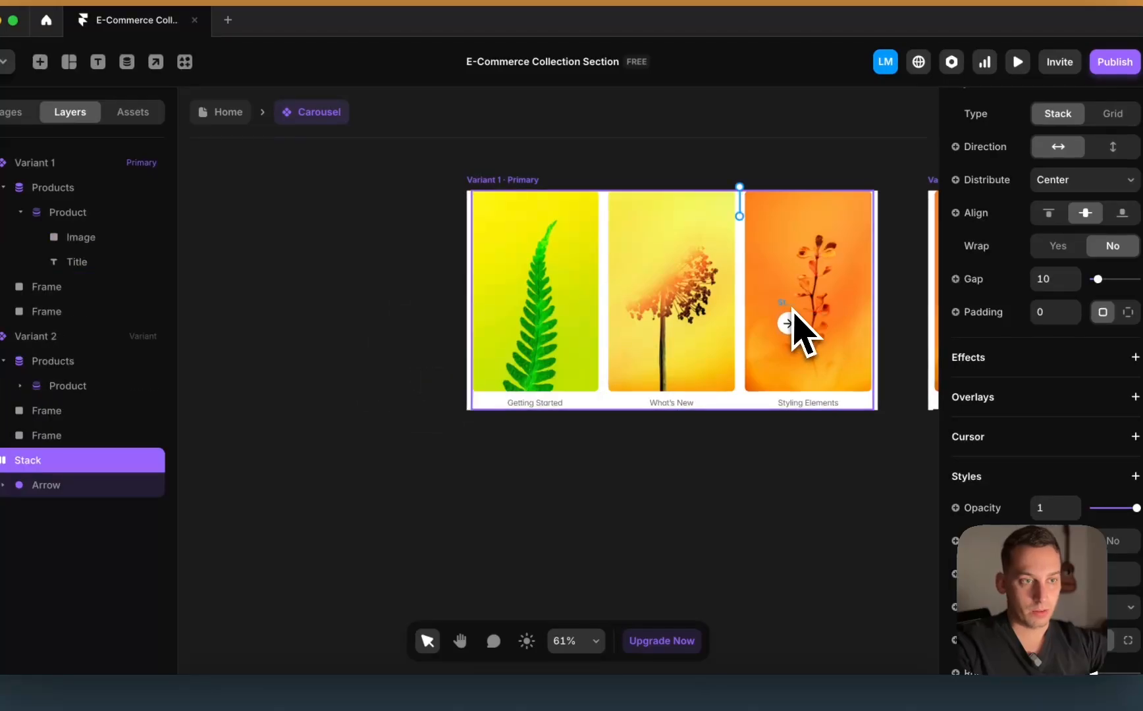
left_click_drag(790, 305, 768, 297)
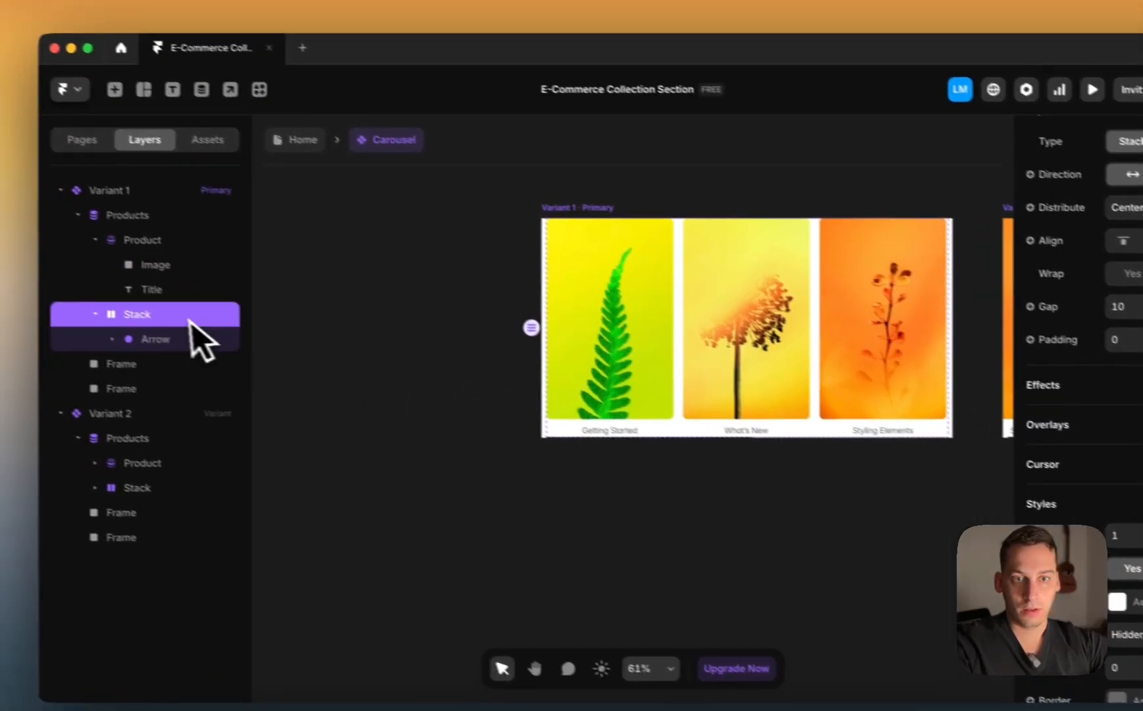
left_click_drag(127, 287, 65, 173)
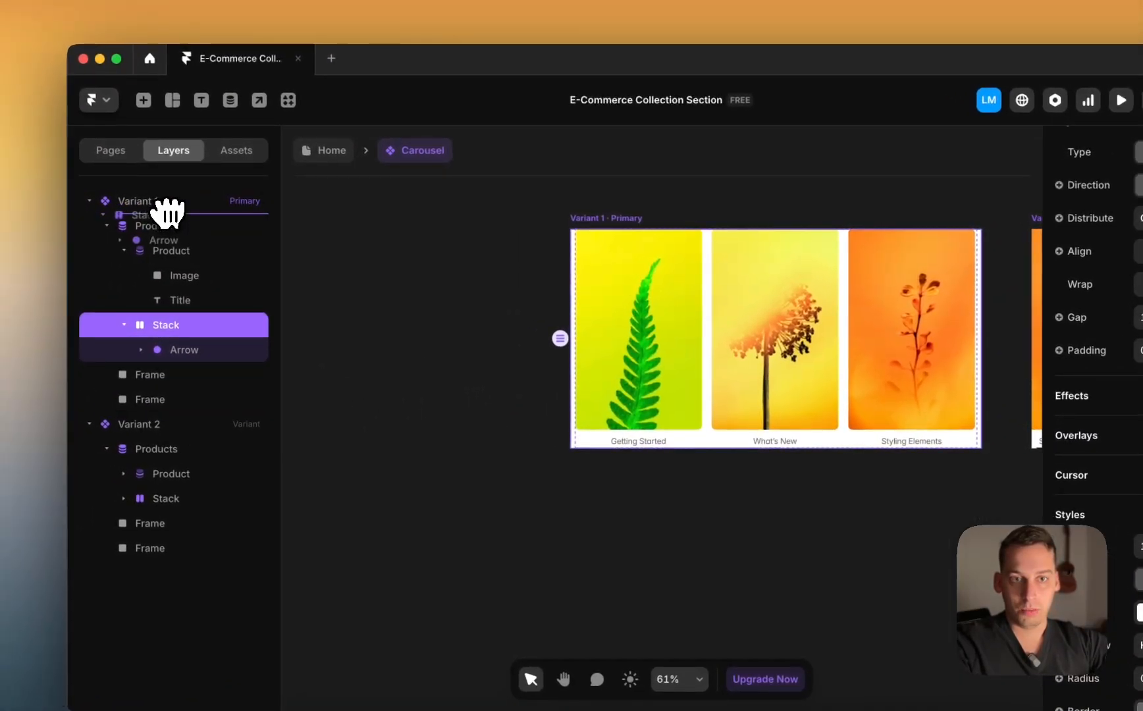
left_click_drag(168, 212, 168, 211)
scroll(952, 285, "up", 5)
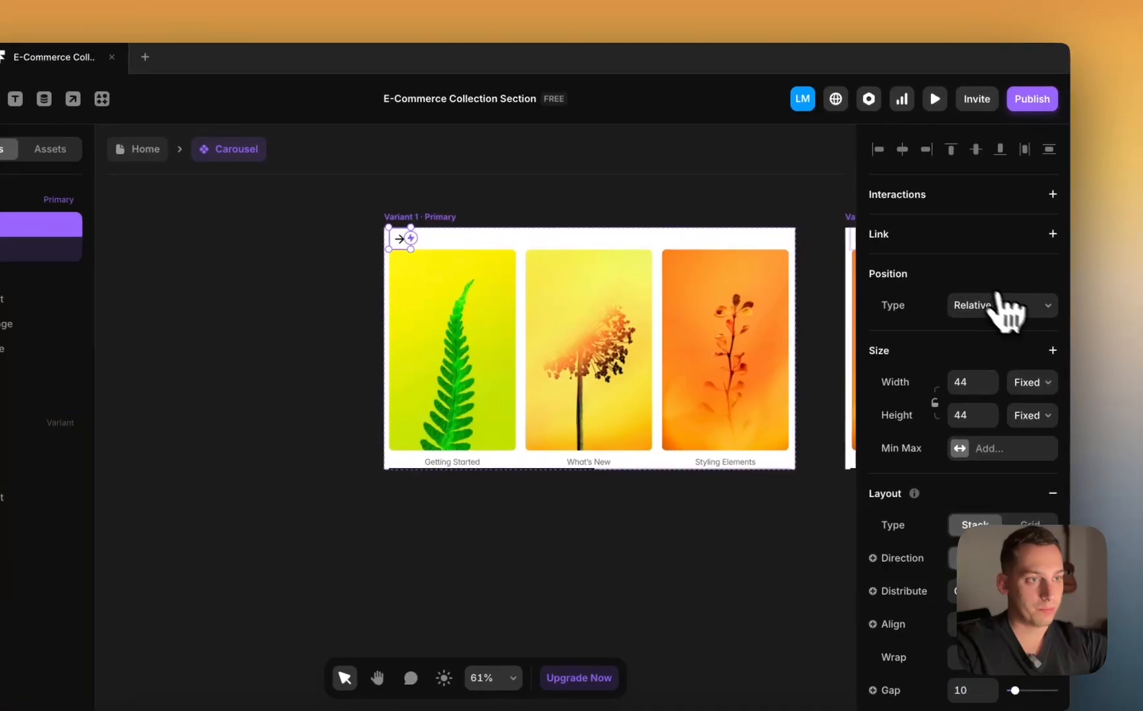
Step: Pin the arrow stack absolutely at the carousel's right edge, vertically centred, 20 px in
left_click(998, 297)
left_click(984, 296)
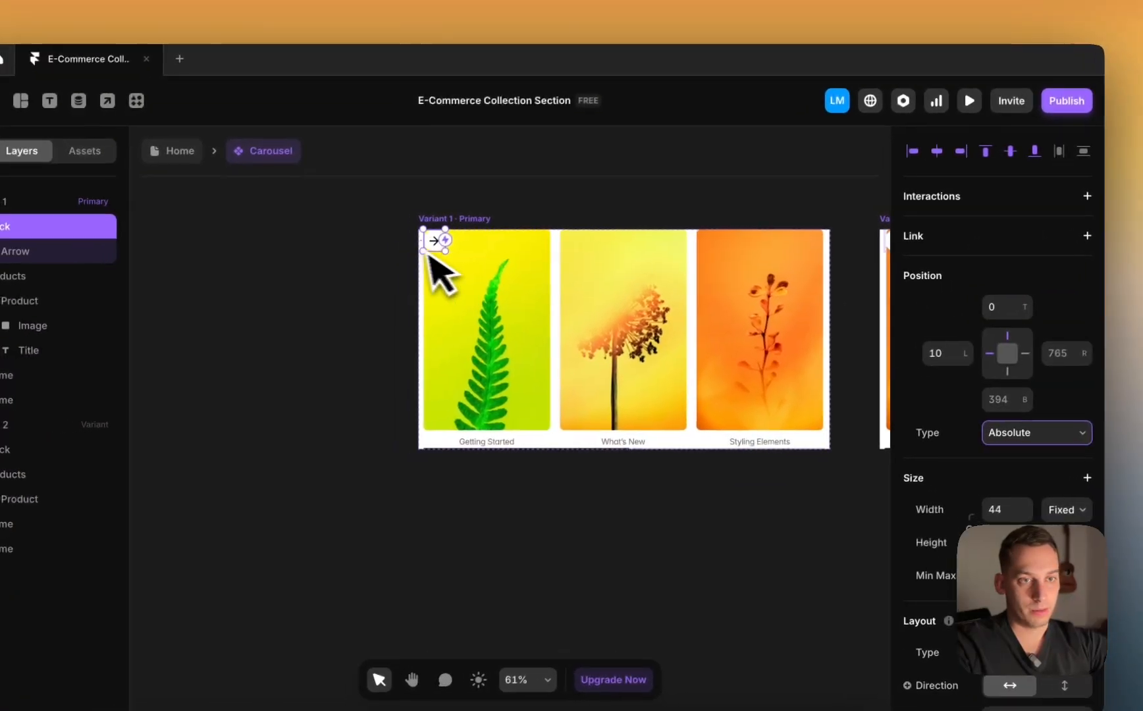
scroll(454, 253, "up", 3)
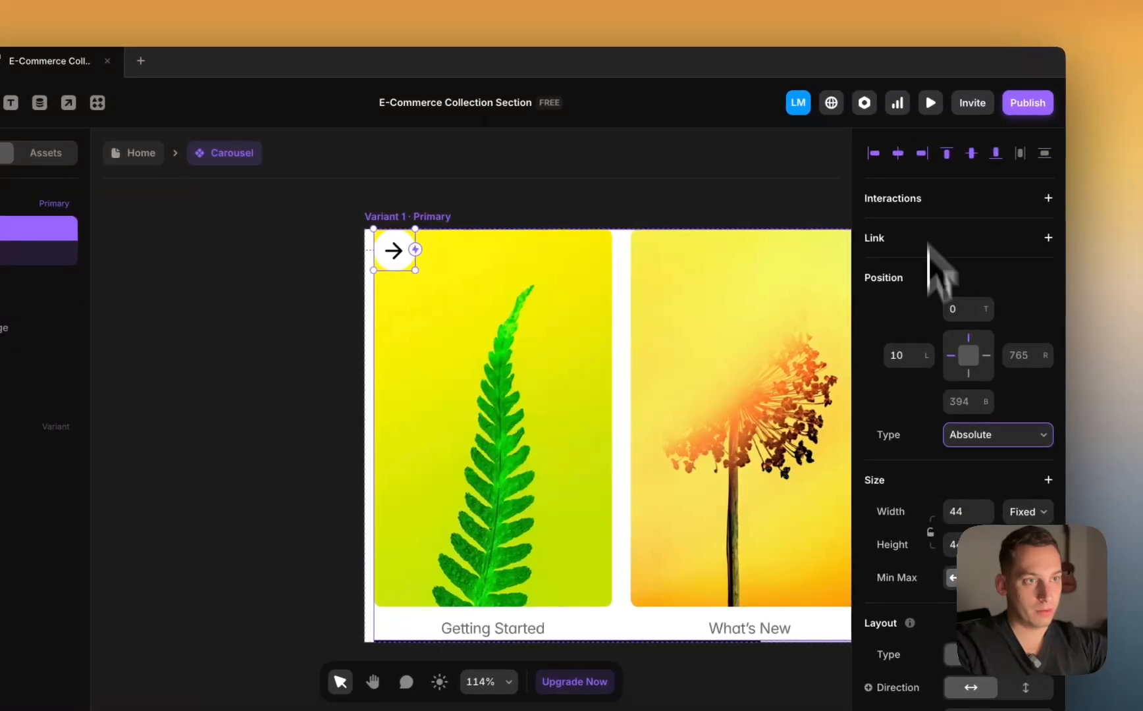
left_click(951, 150)
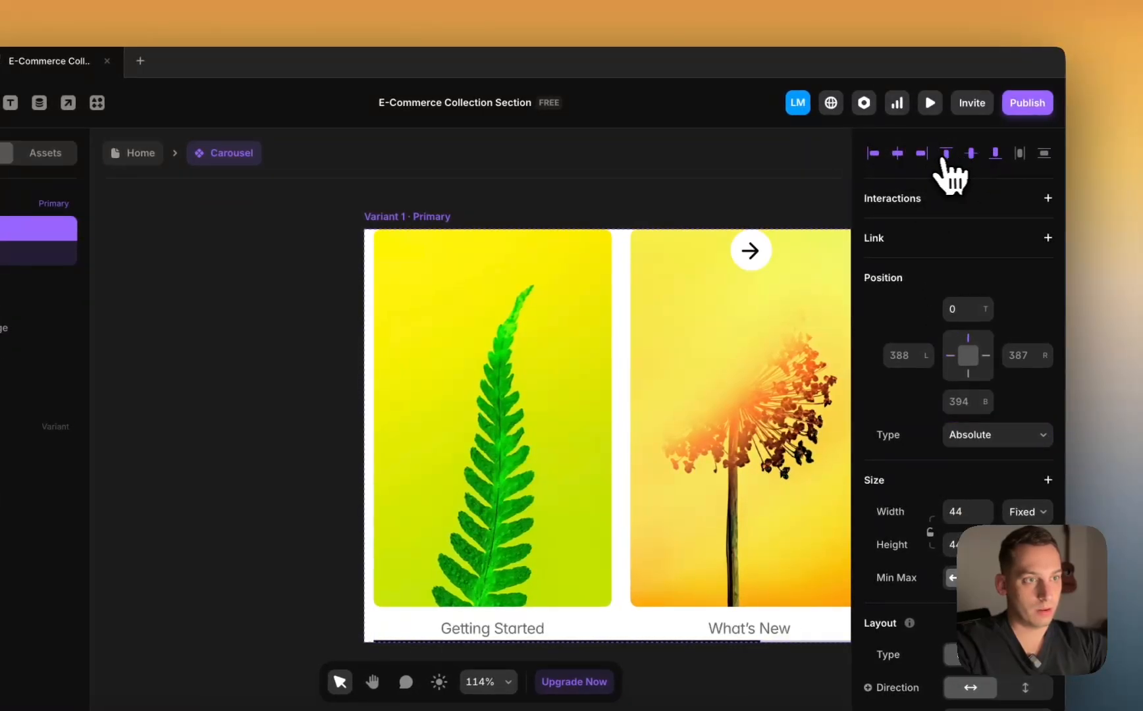
left_click(921, 153)
scroll(612, 345, "right", 5)
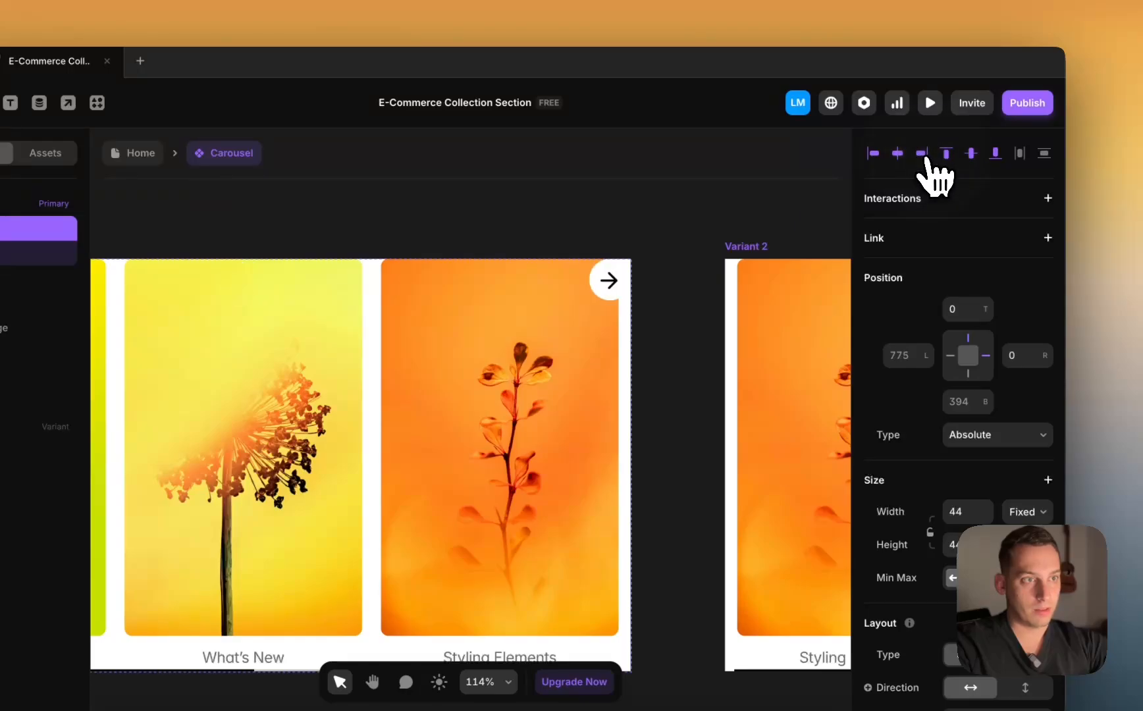
scroll(643, 349, "down", 5)
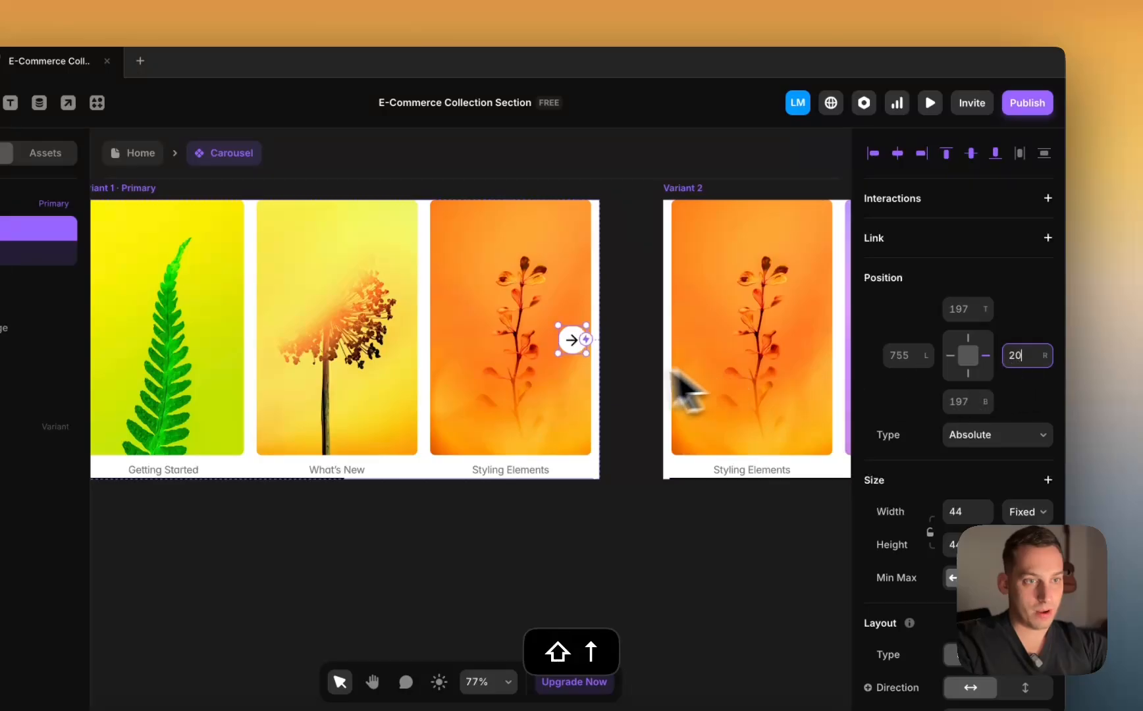
Step: Deselect, then reselect the arrow icon on the third card to check its placement
left_click(635, 365)
scroll(635, 364, "down", 3)
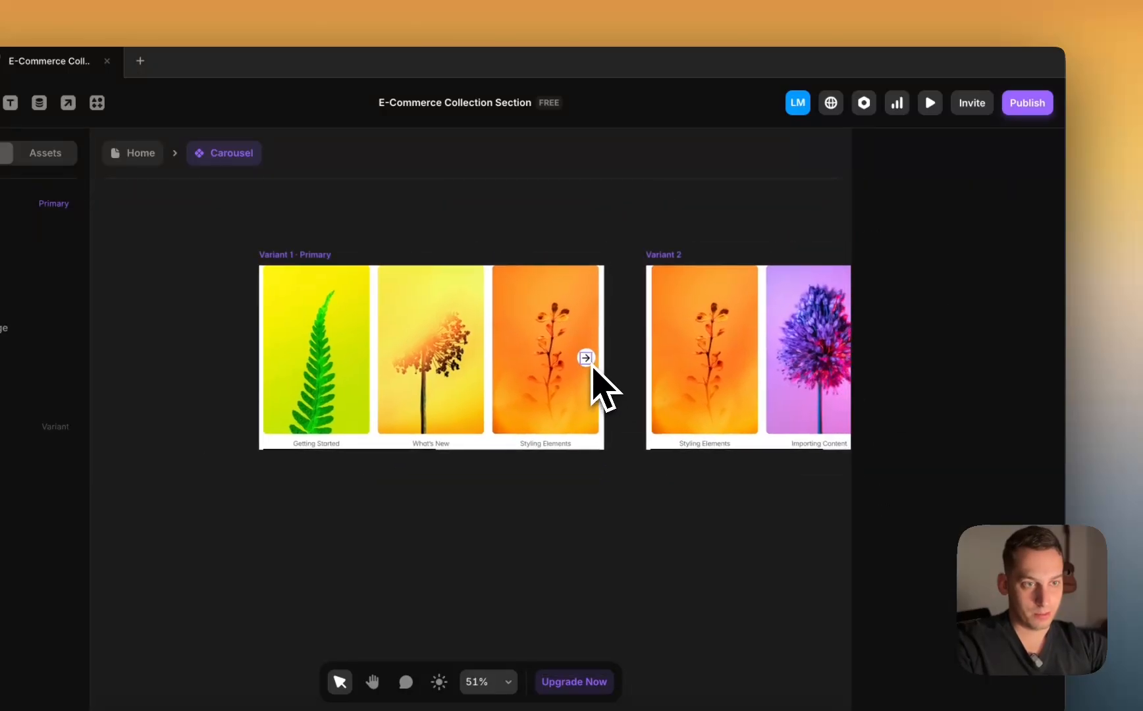
scroll(592, 369, "up", 4)
scroll(583, 362, "down", 3)
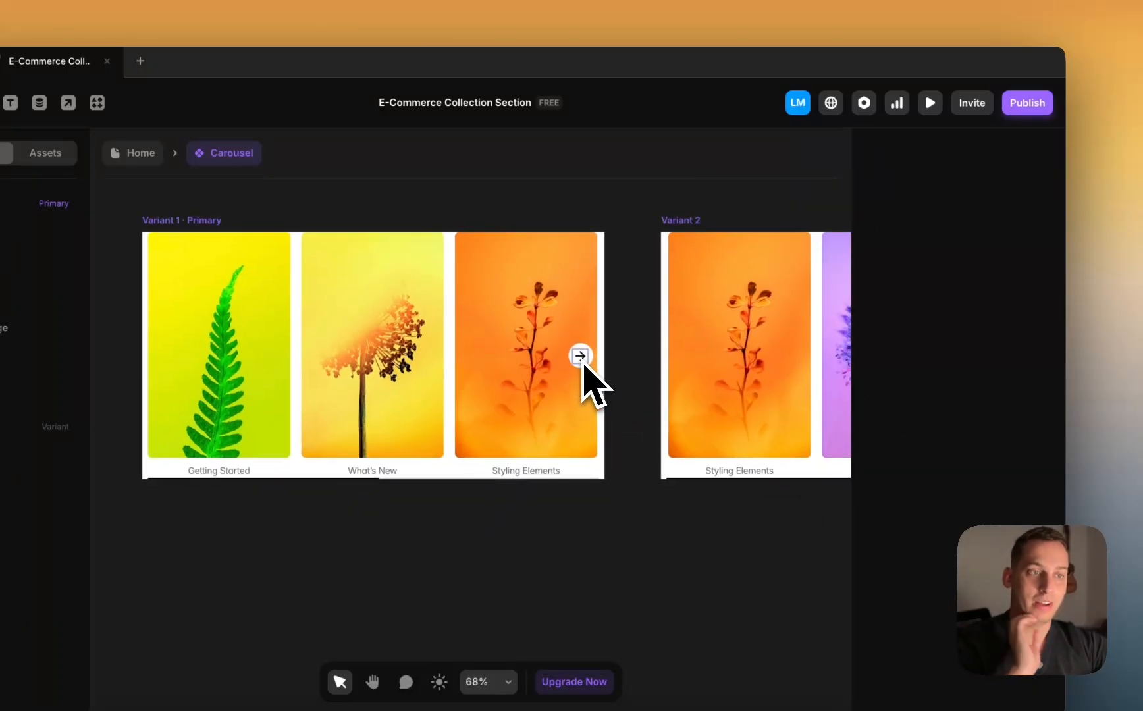
left_click(583, 362)
scroll(583, 362, "up", 3)
Step: Rename the arrow stack layer to Right
left_click(166, 245)
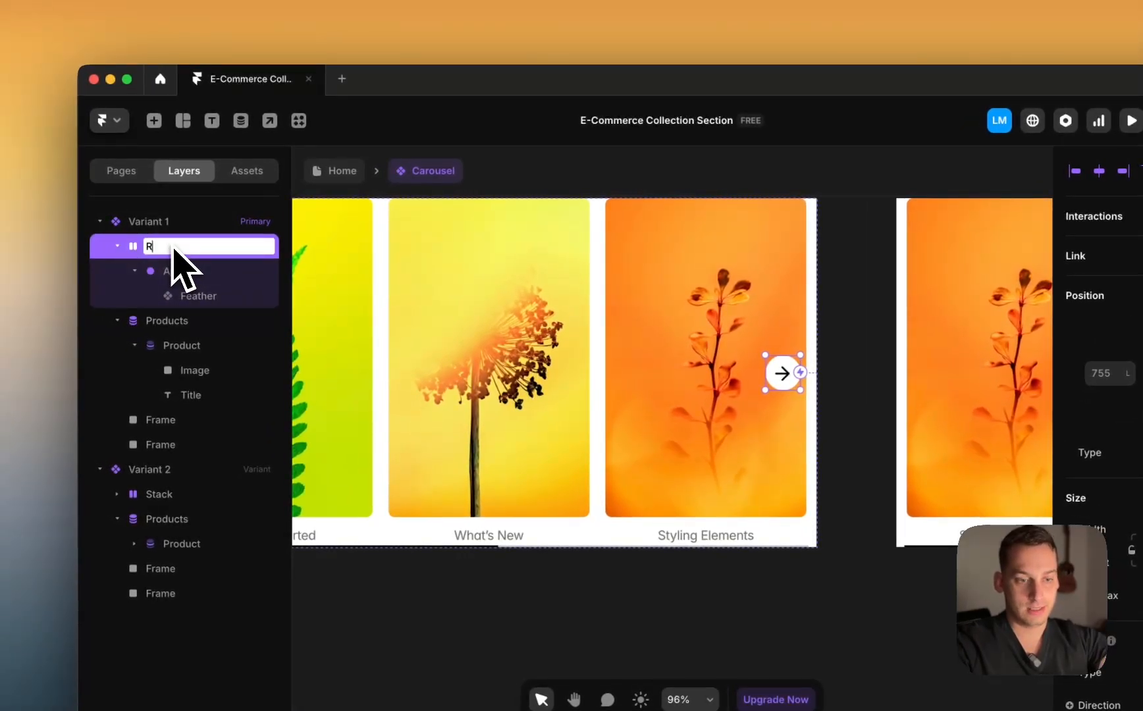
scroll(757, 425, "down", 4)
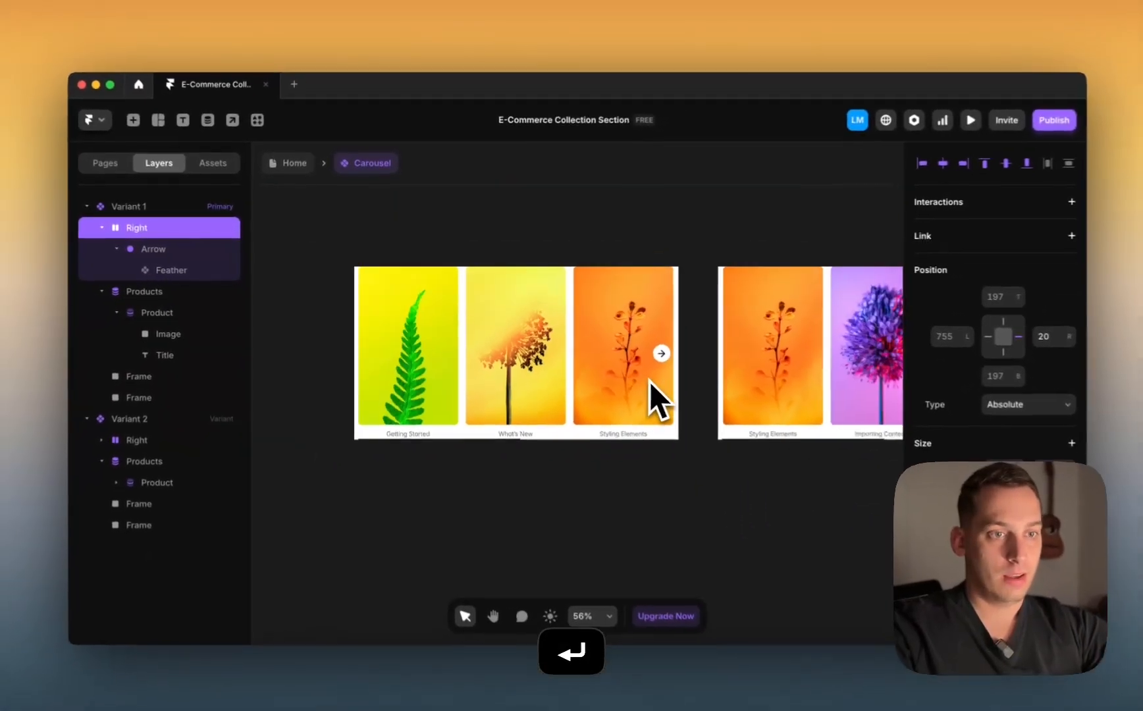
scroll(757, 425, "right", 4)
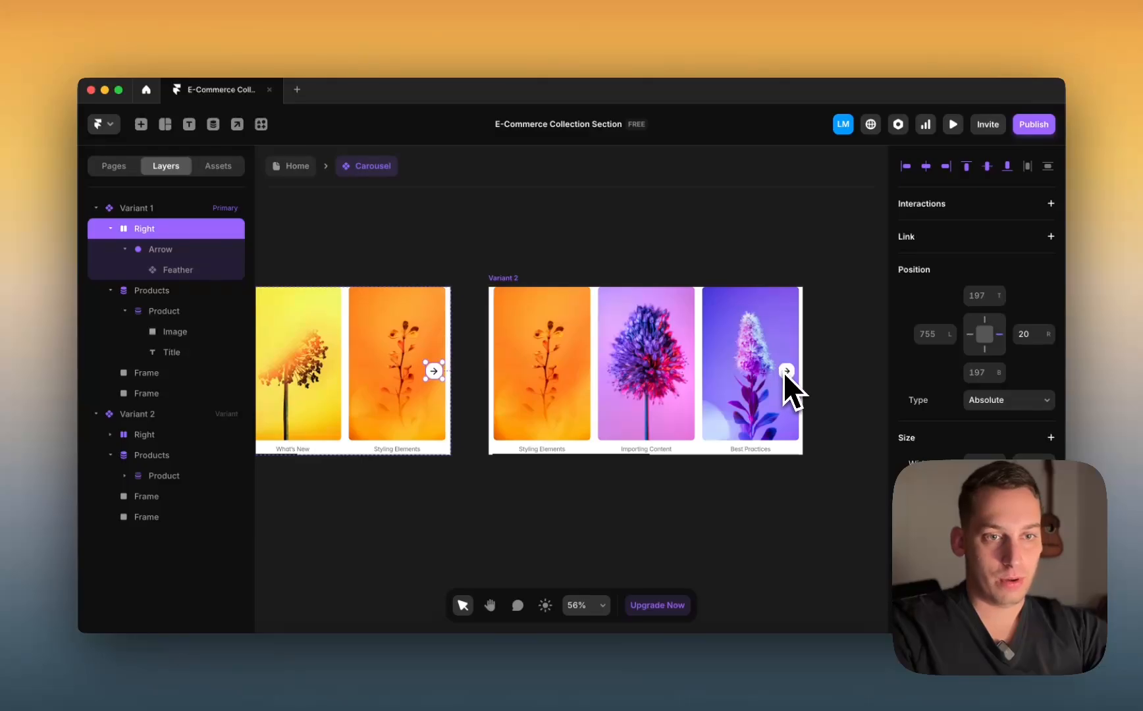
scroll(395, 388, "left", 4)
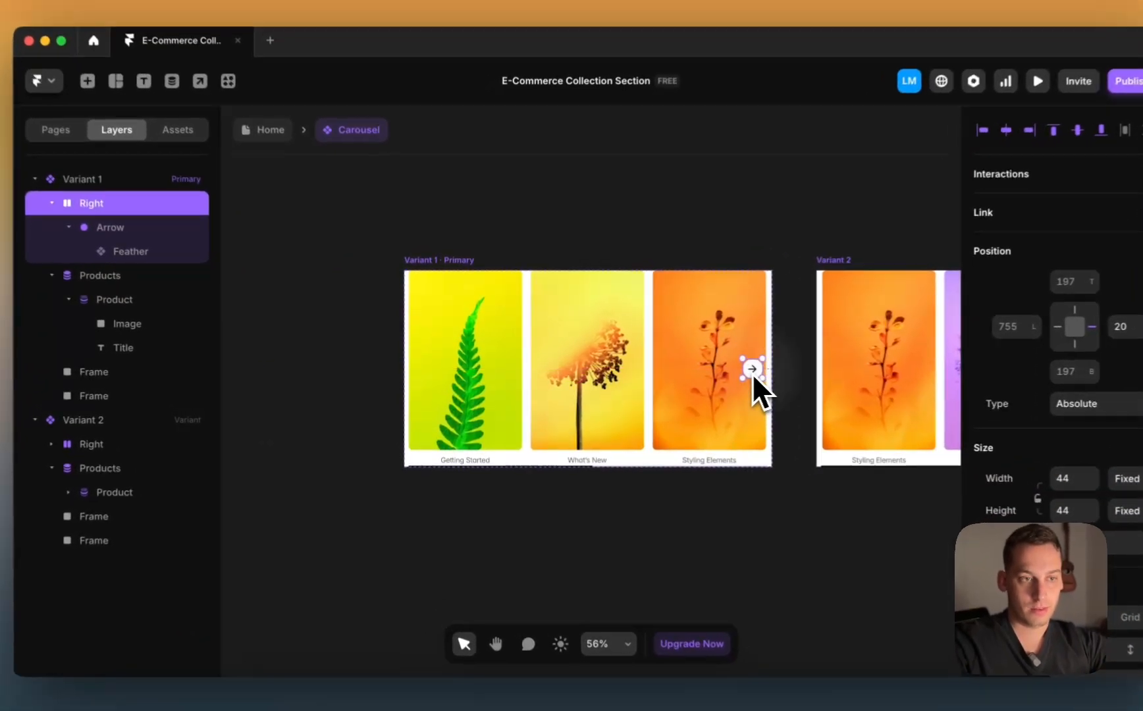
Step: Duplicate the Right stack onto the first card's left edge, nudge it 10 px, and rotate its icon 180° to point left
left_click_drag(709, 376, 421, 388)
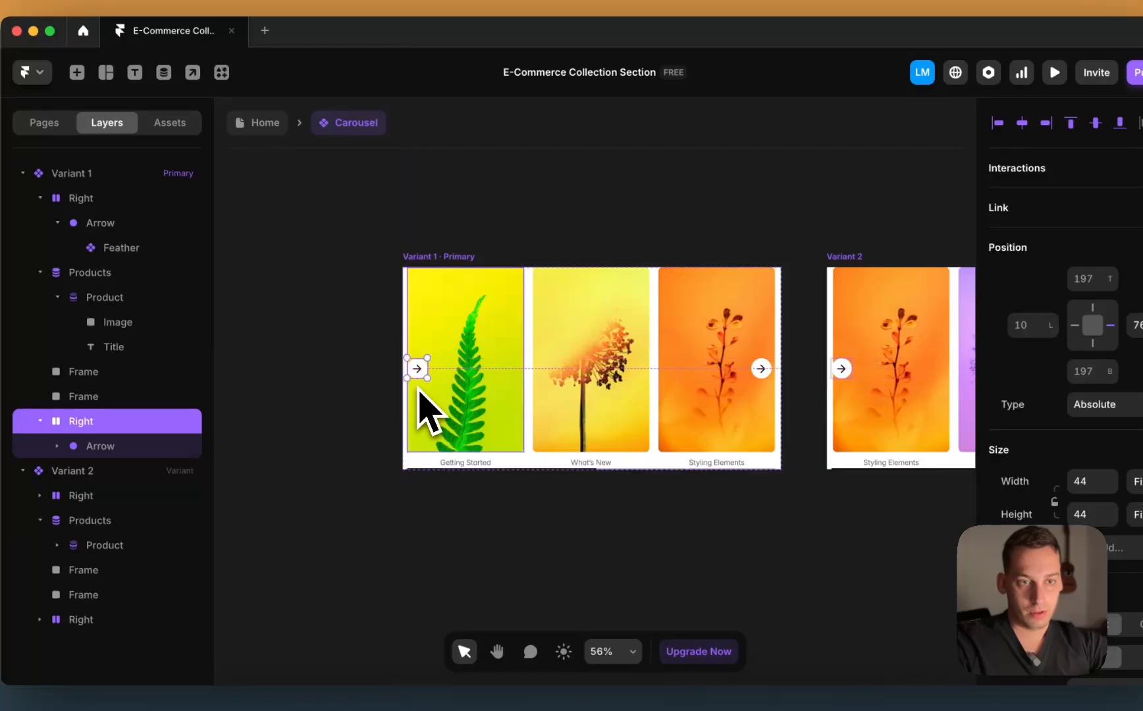
scroll(422, 389, "up", 5)
key("shift+Right")
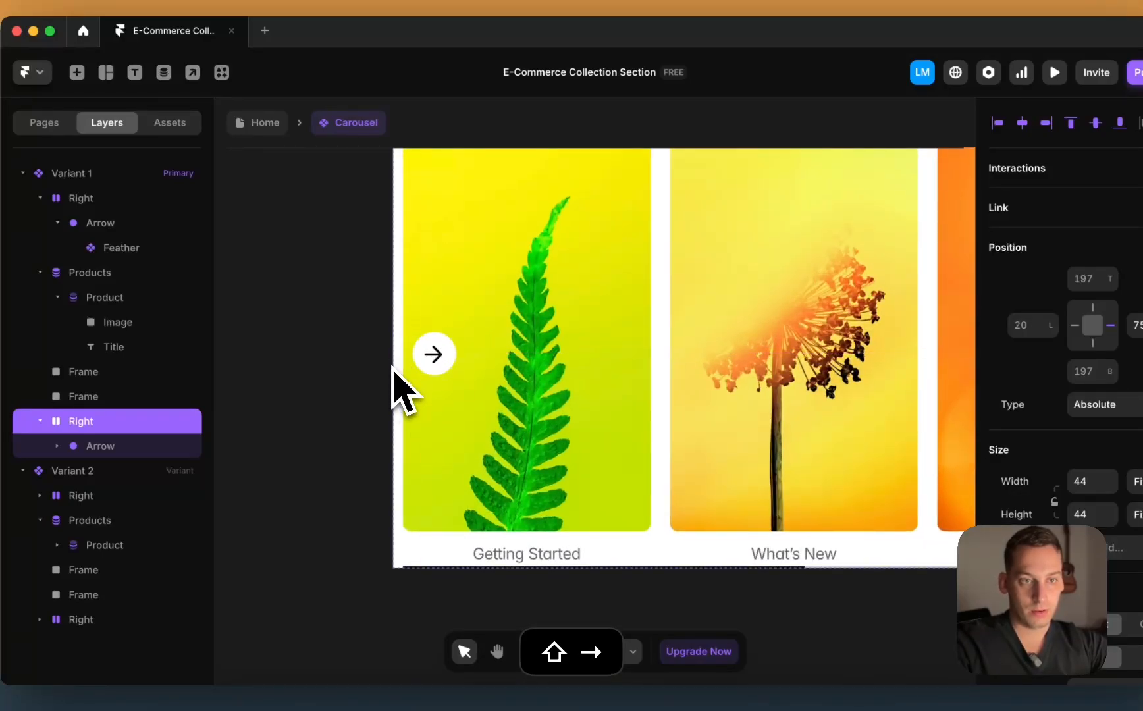
double_click(433, 353)
right_click(434, 353)
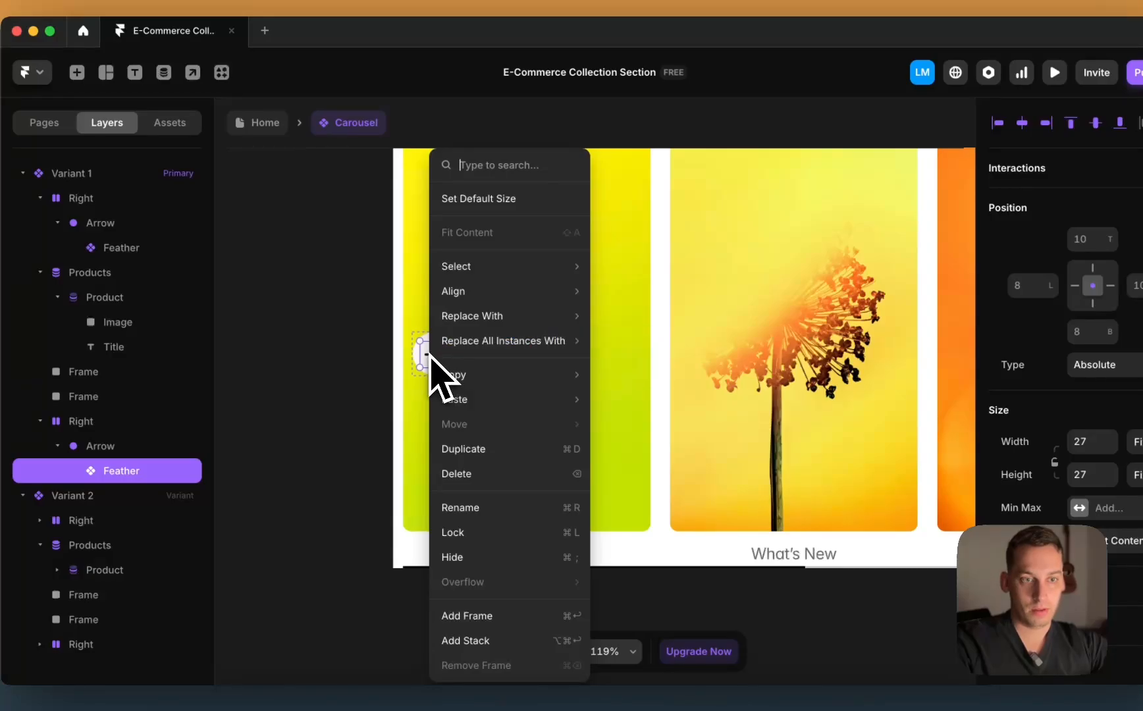
key("Escape")
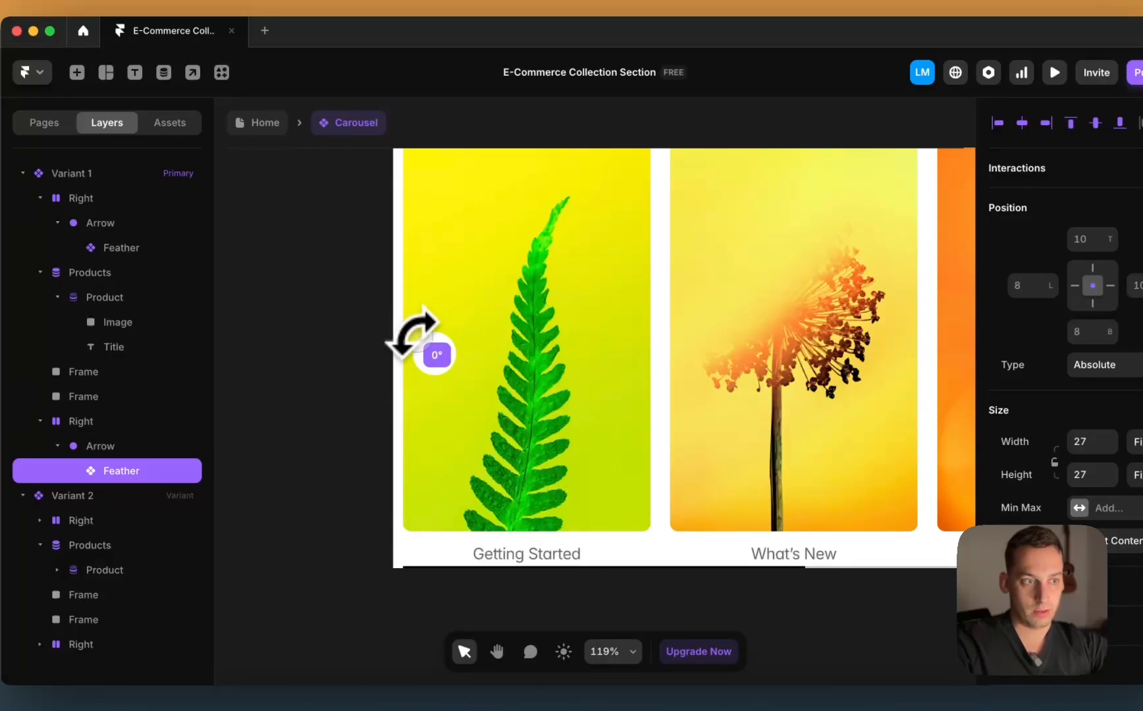
left_click(304, 361)
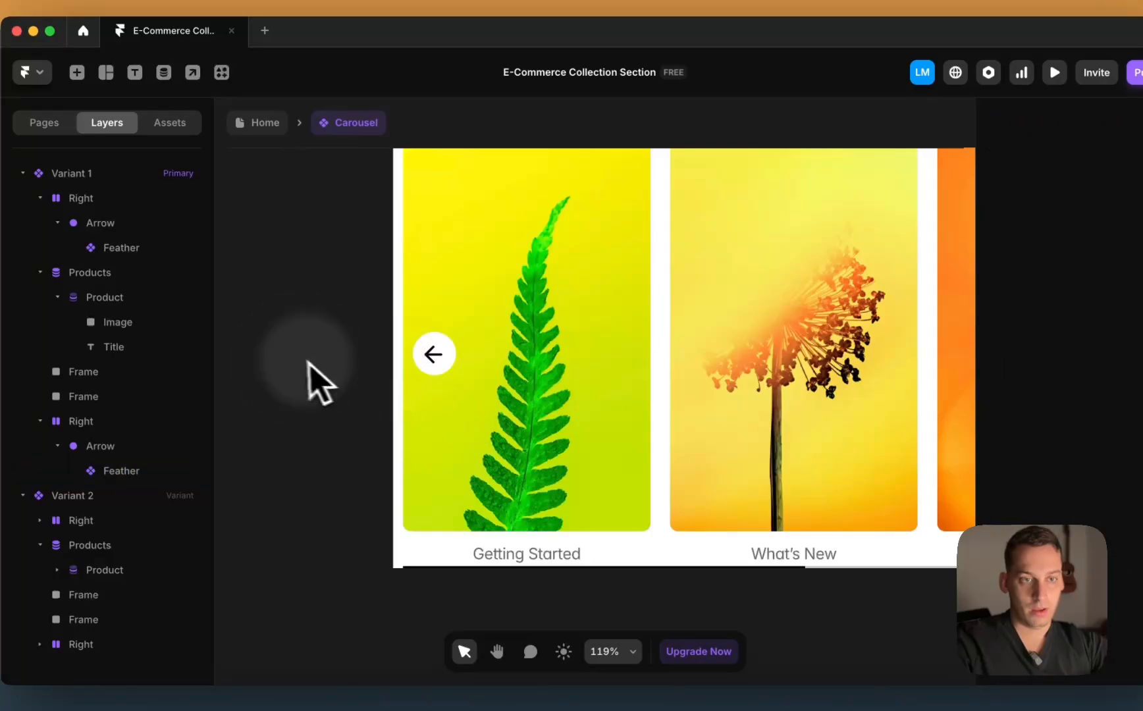
scroll(294, 359, "down", 3)
left_click(401, 356)
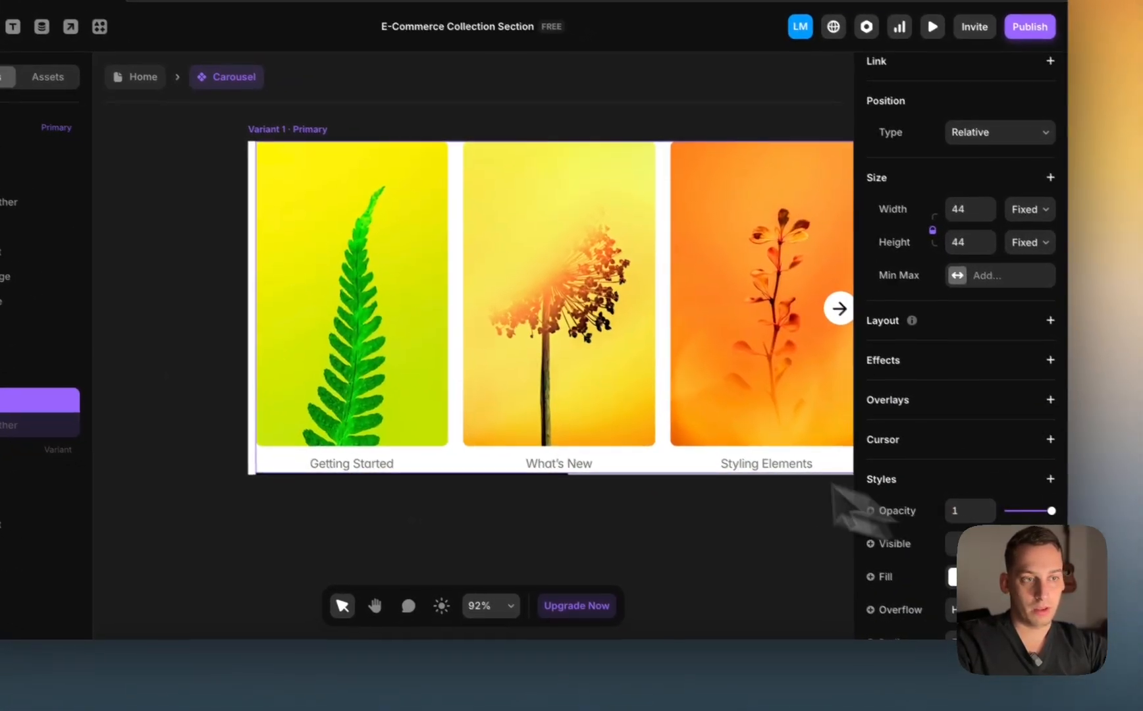
Step: Select Variant 2's Right arrow stack on the canvas and in the layers
scroll(504, 390, "down", 5)
scroll(658, 395, "right", 5)
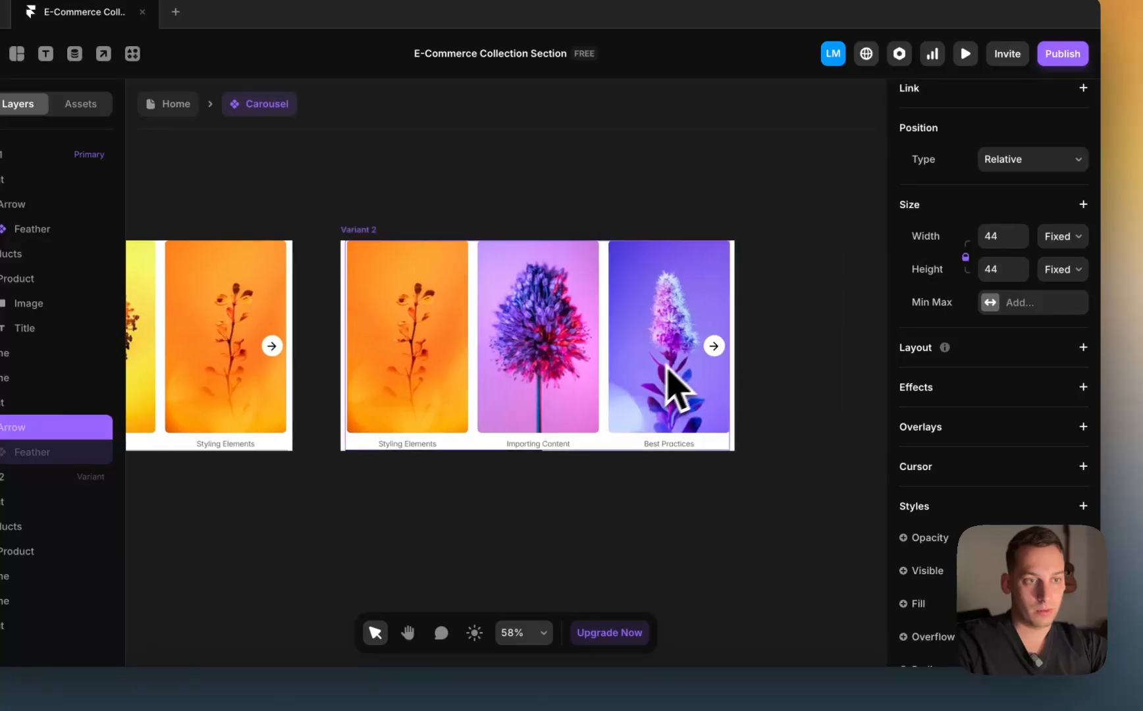
left_click(714, 348)
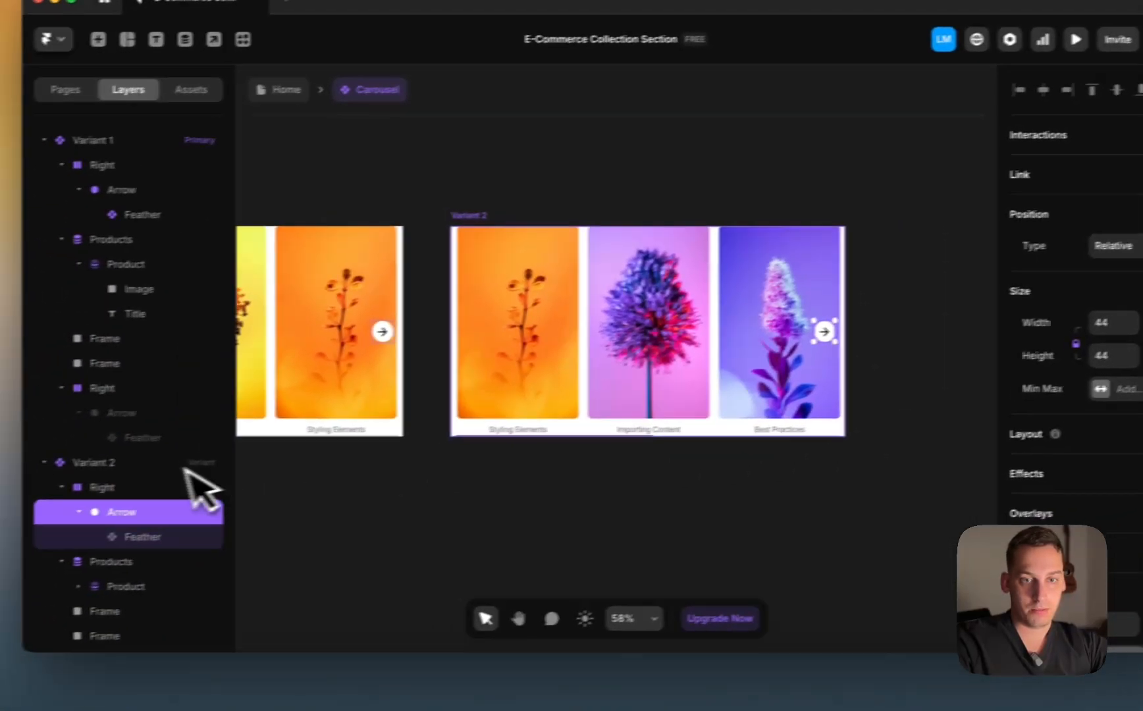
left_click(36, 501)
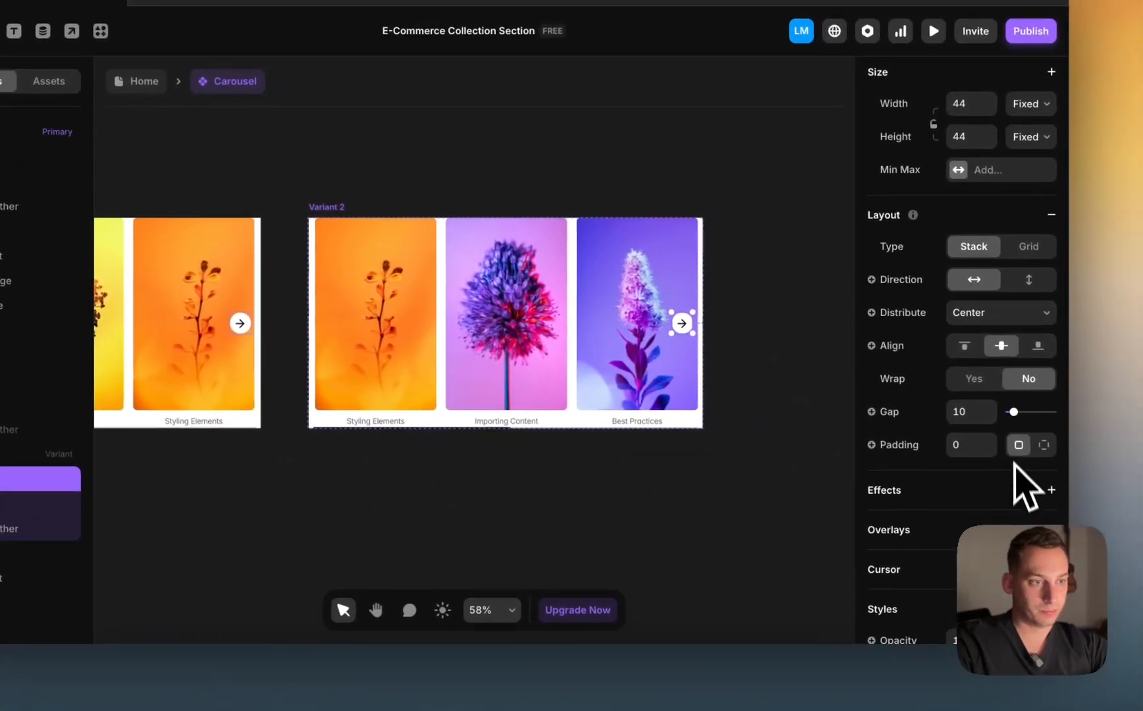
scroll(1027, 487, "down", 4)
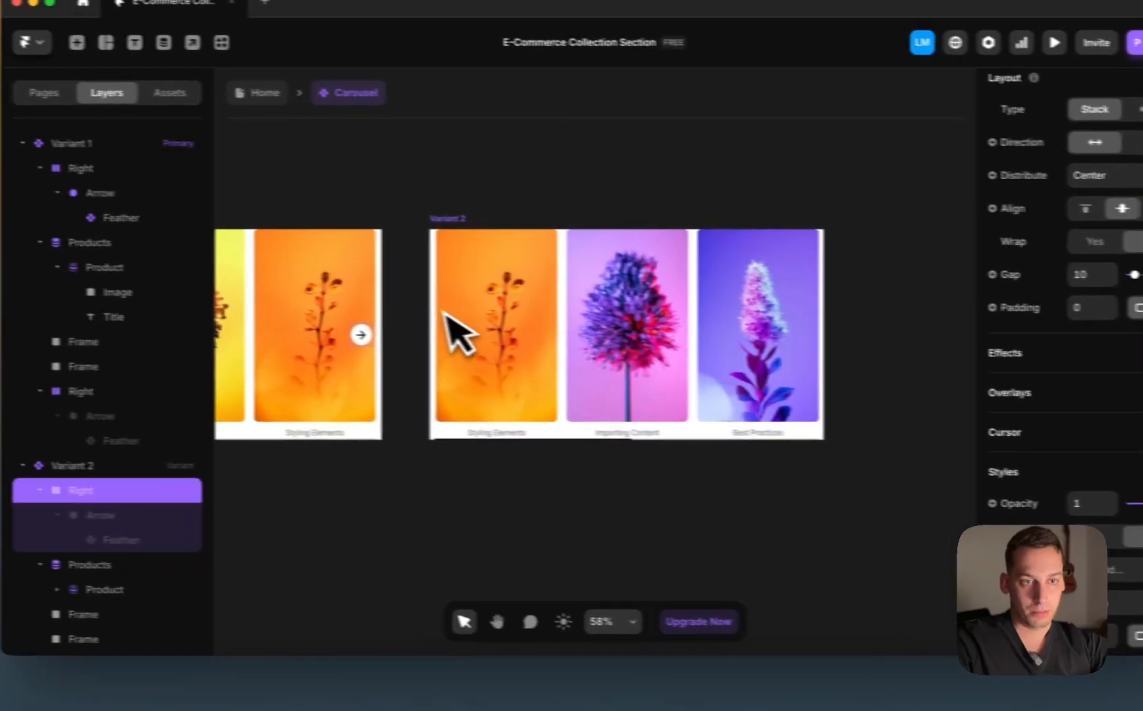
Step: Make the arrow inside Variant 2's left stack visible
left_click(322, 330)
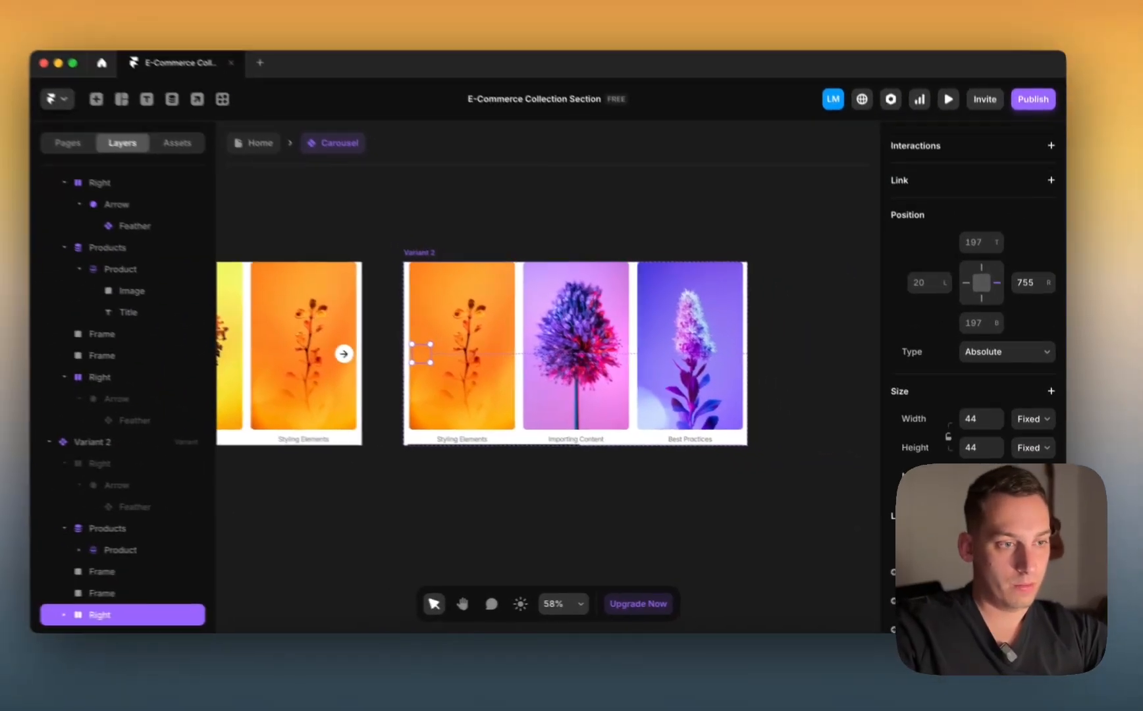
scroll(973, 369, "down", 3)
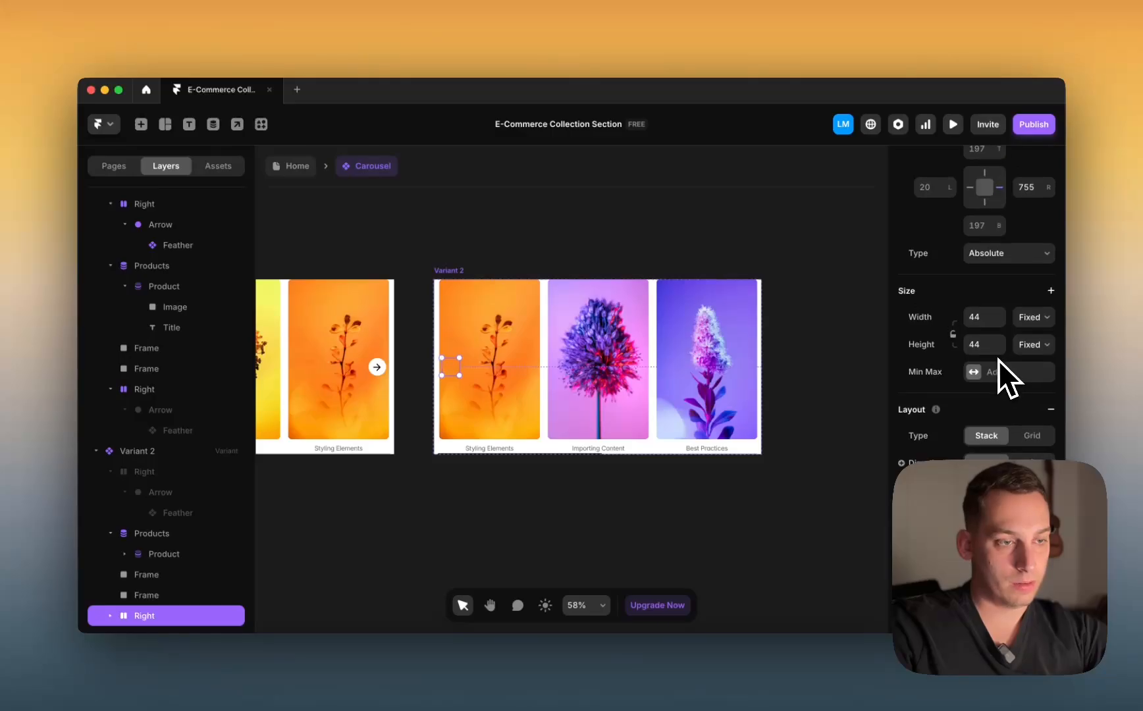
scroll(998, 369, "down", 3)
scroll(1007, 378, "down", 3)
scroll(1023, 366, "down", 5)
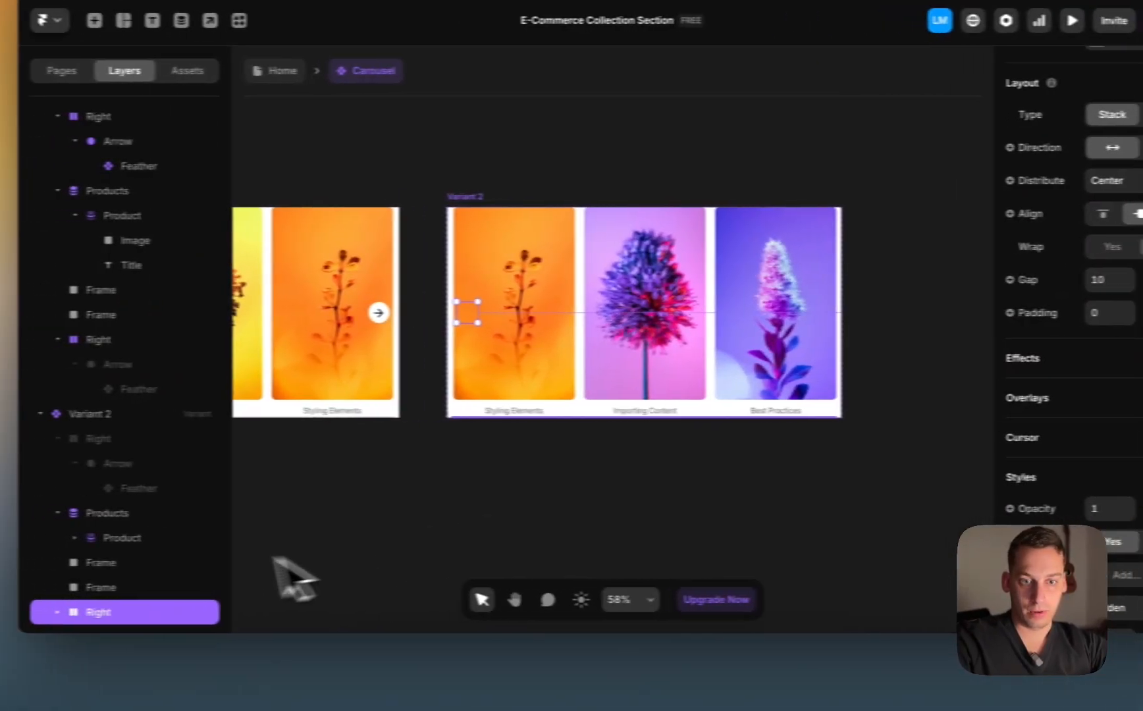
left_click(195, 606)
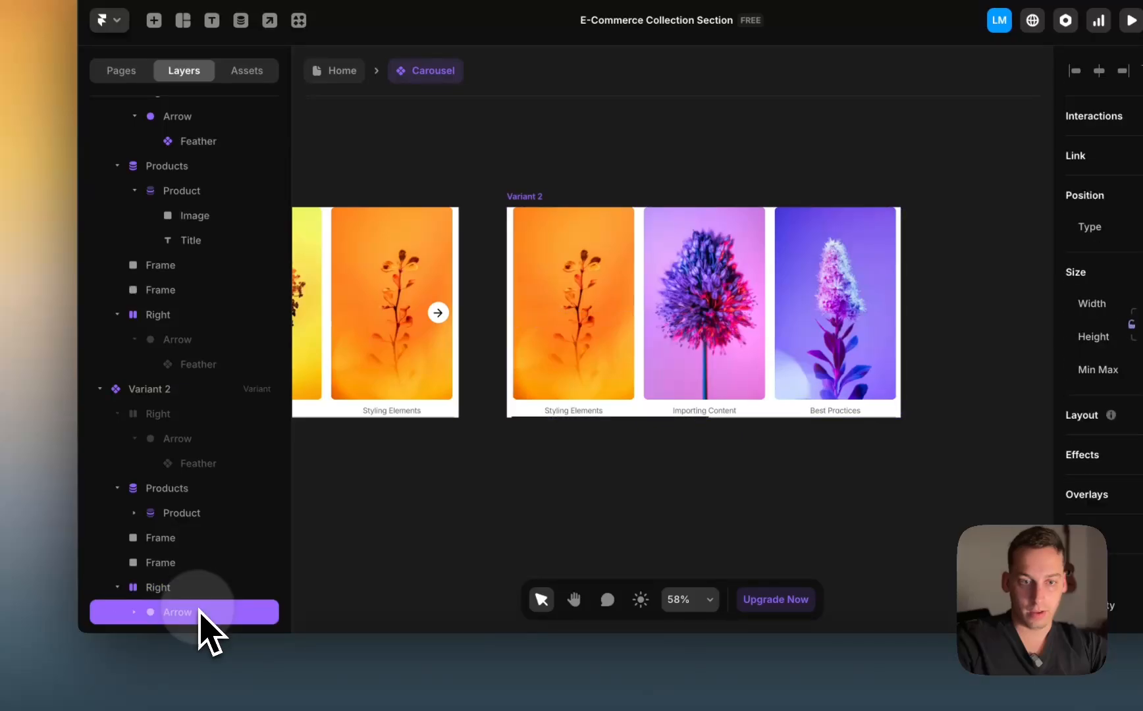
scroll(1118, 461, "down", 5)
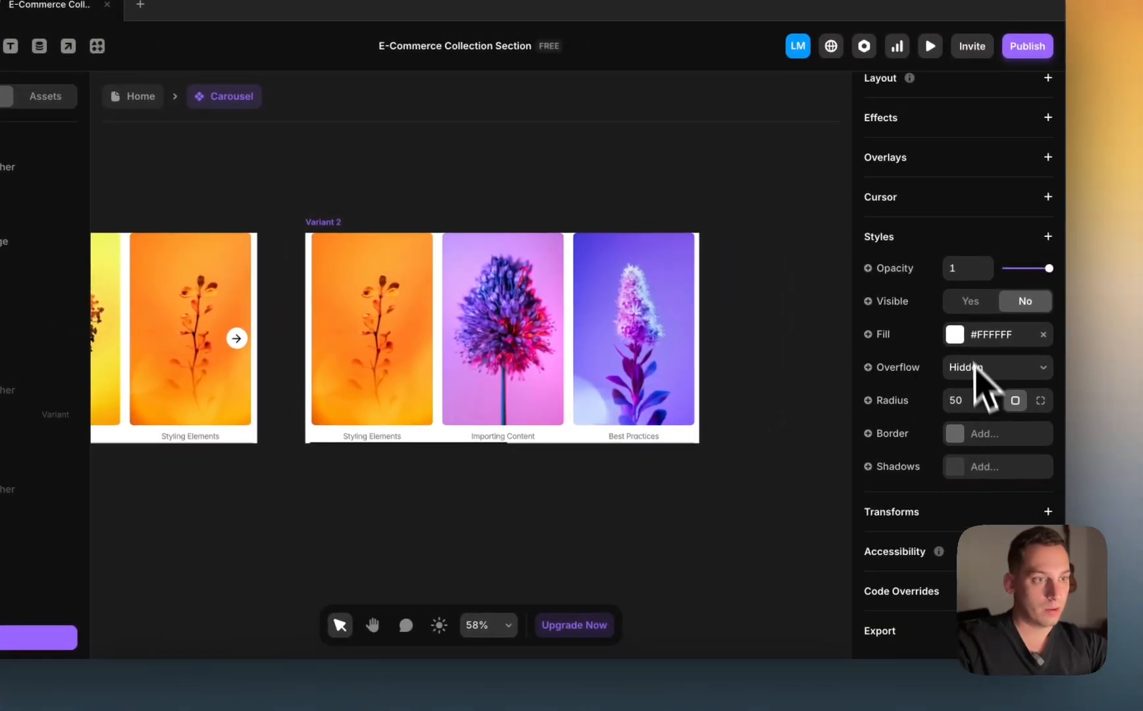
left_click(963, 303)
scroll(527, 370, "left", 10)
Step: Rename the second Right arrow group under Variant 1 to Left
left_click(456, 371)
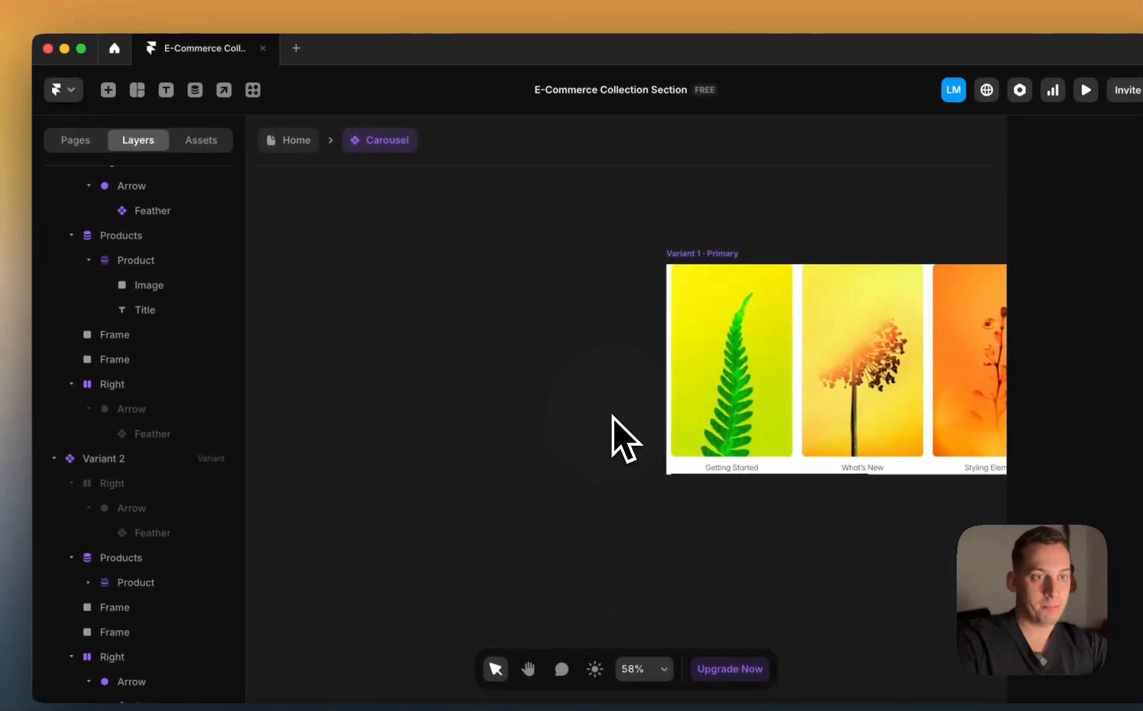
scroll(455, 371, "right", 4)
left_click(456, 248)
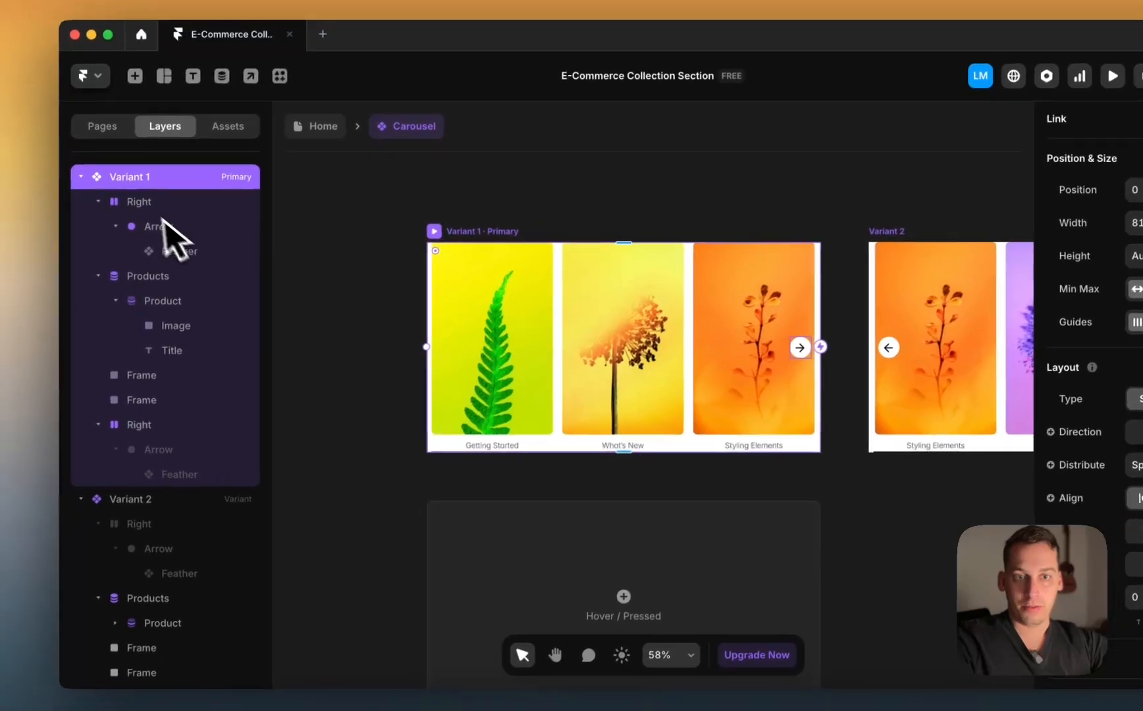
left_click(111, 216)
double_click(153, 415)
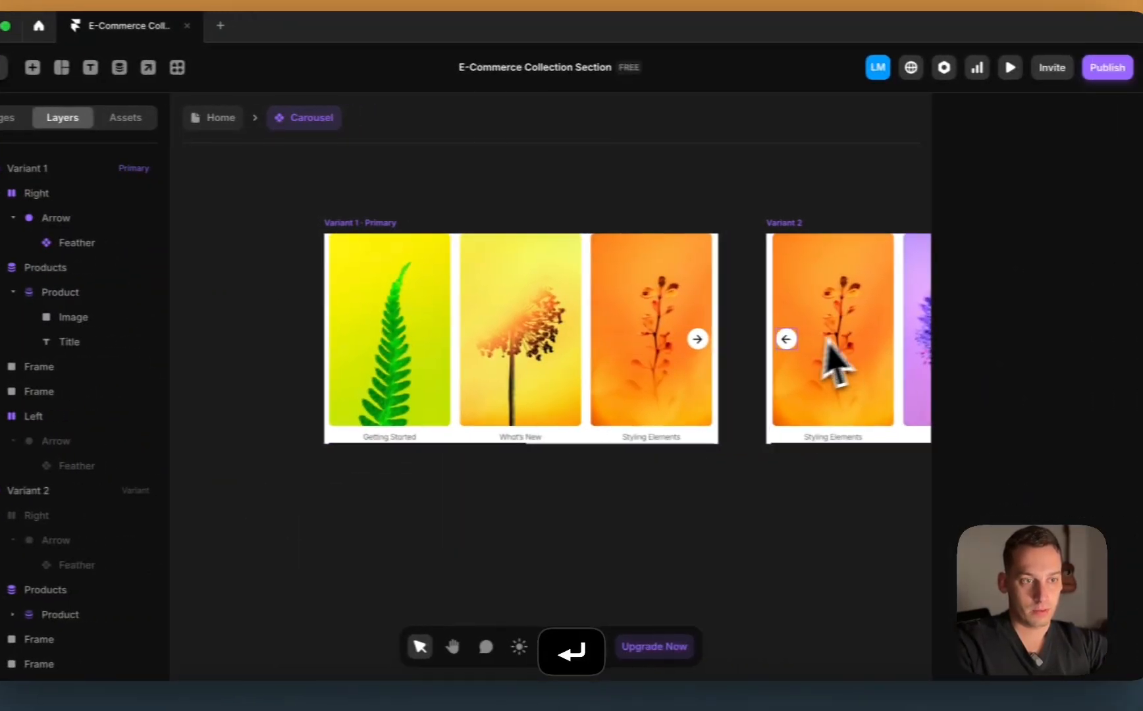
Step: Select Variant 1's Right arrow group and begin adding an interaction to it
left_click(901, 340)
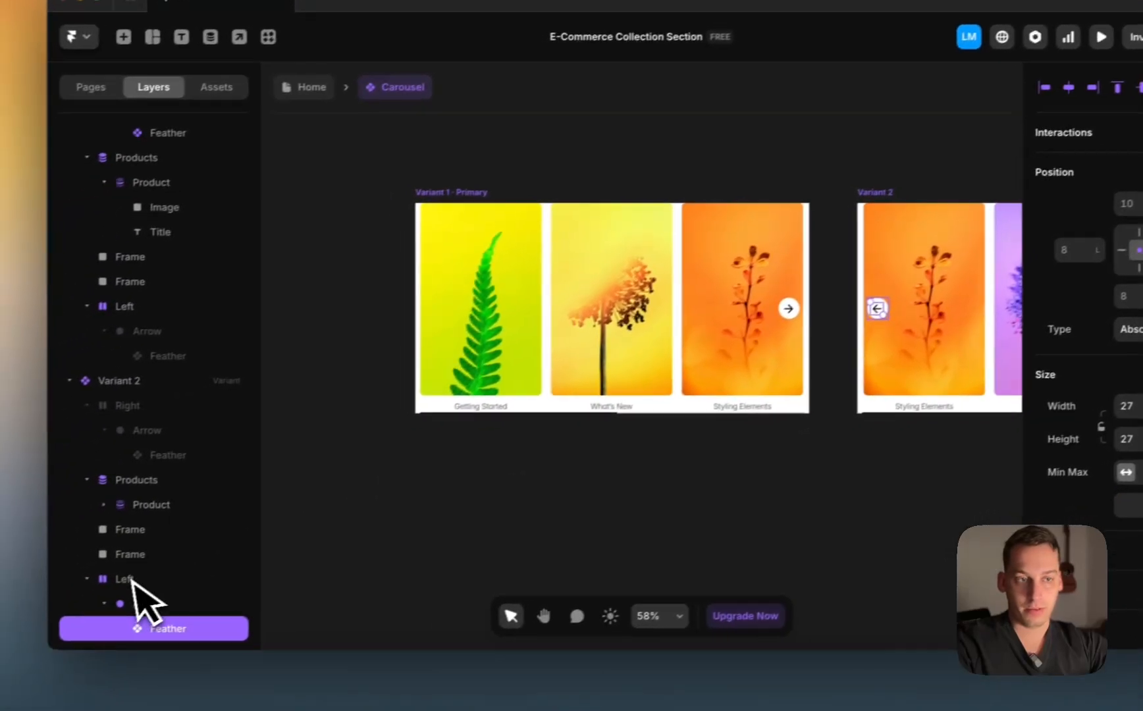
left_click(311, 578)
scroll(316, 578, "right", 3)
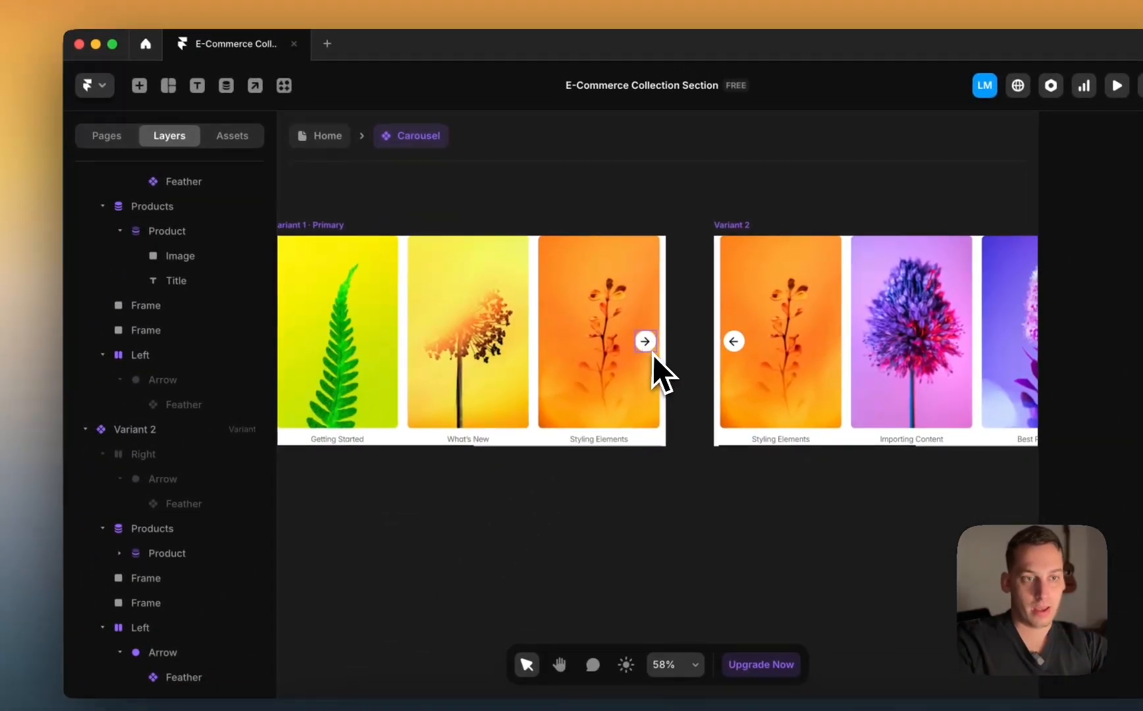
left_click(652, 289)
left_click(141, 160)
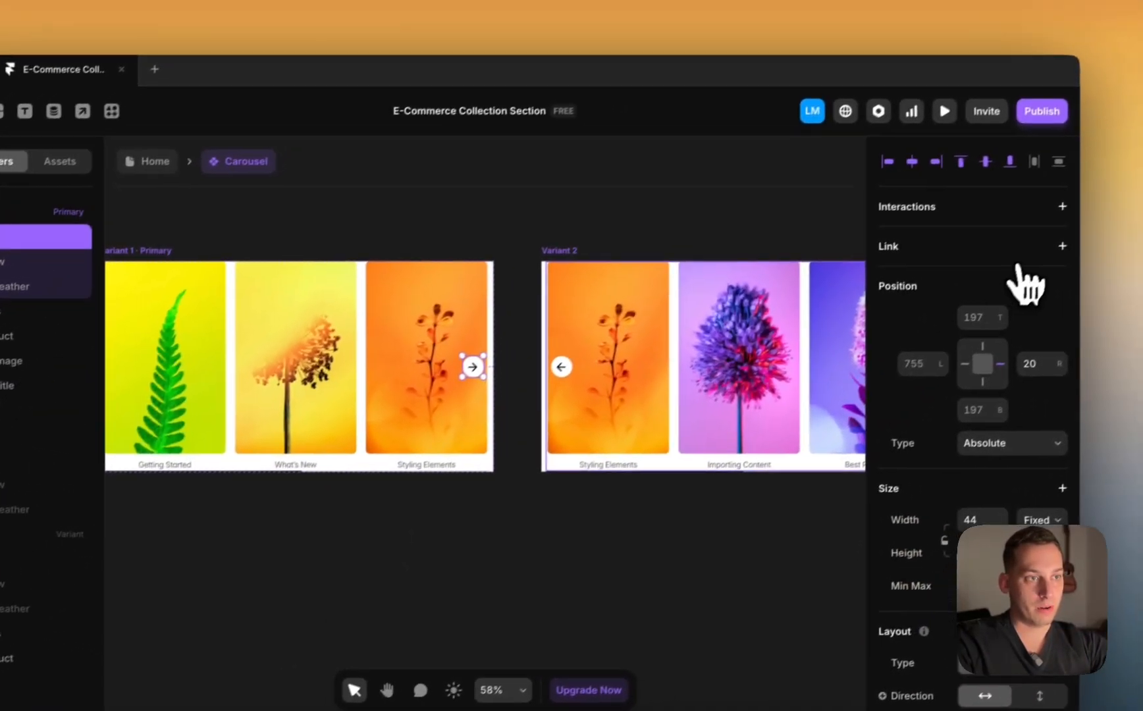
left_click(1048, 218)
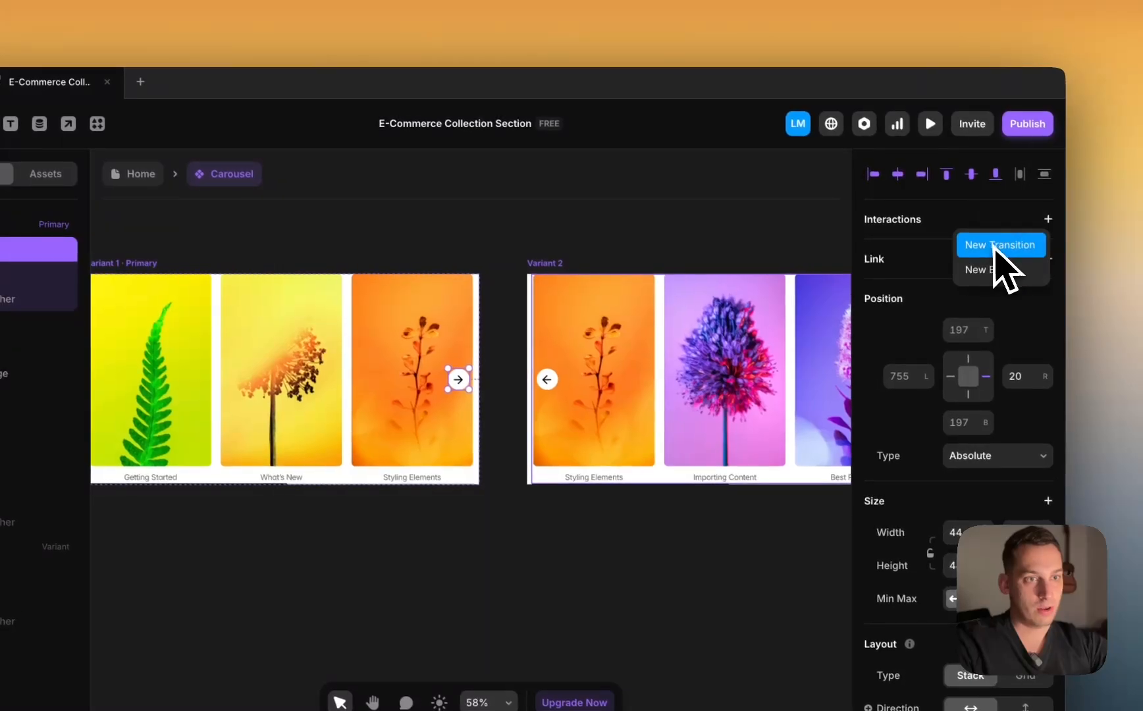
Step: Give the Right arrow group a click transition to Variant 2
left_click(514, 258)
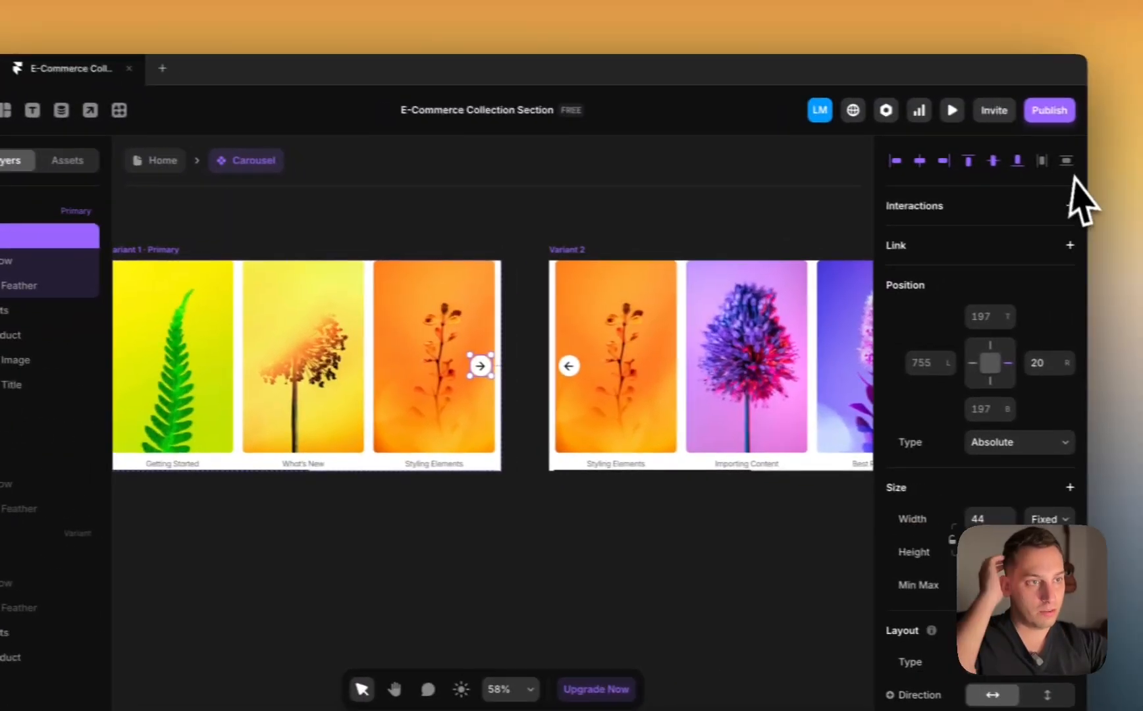
left_click(1048, 204)
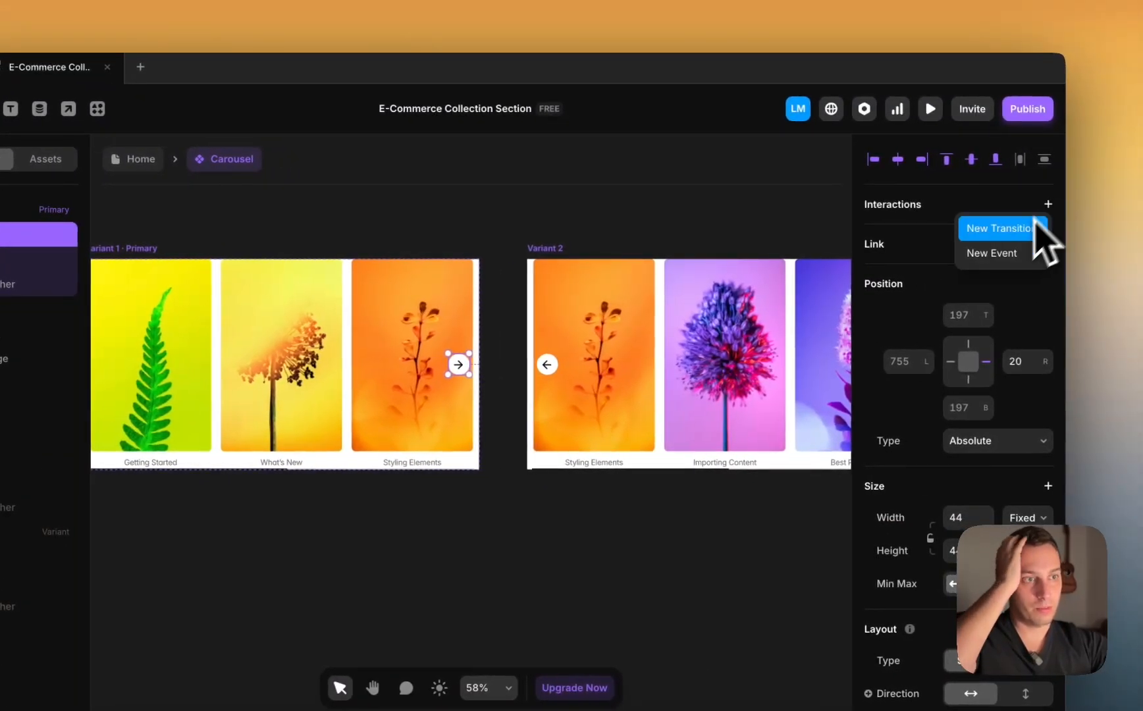
left_click(1009, 236)
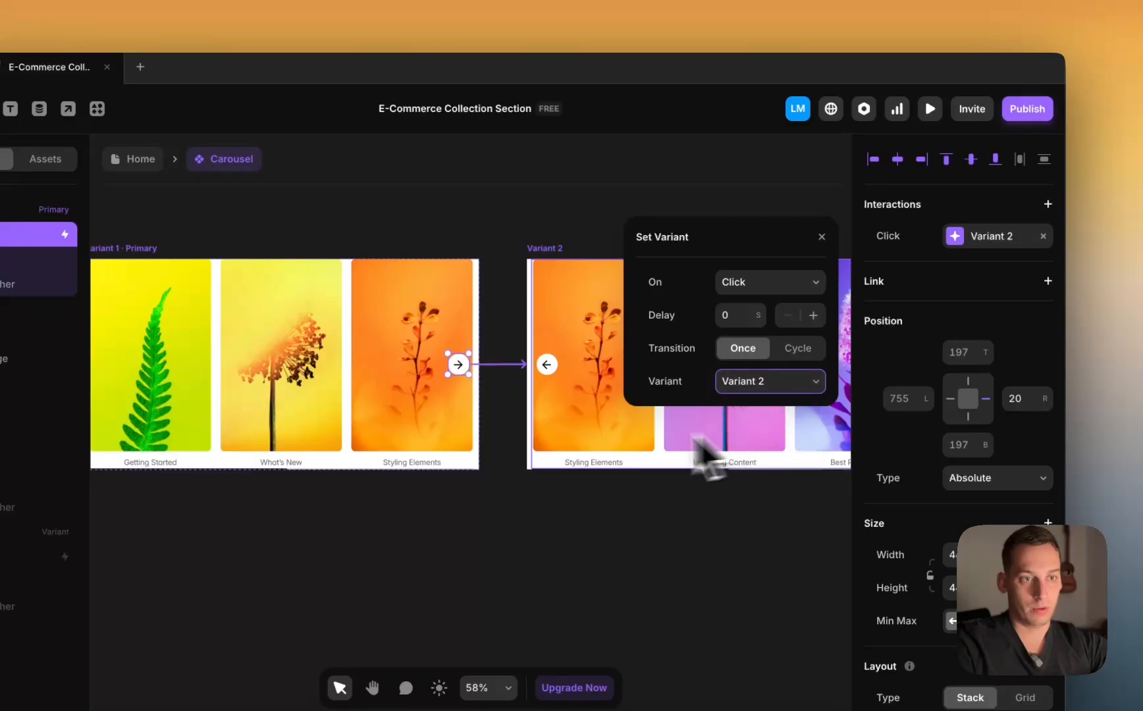
Step: Give Variant 2's left arrow a click transition back to Variant 1
left_click(547, 364)
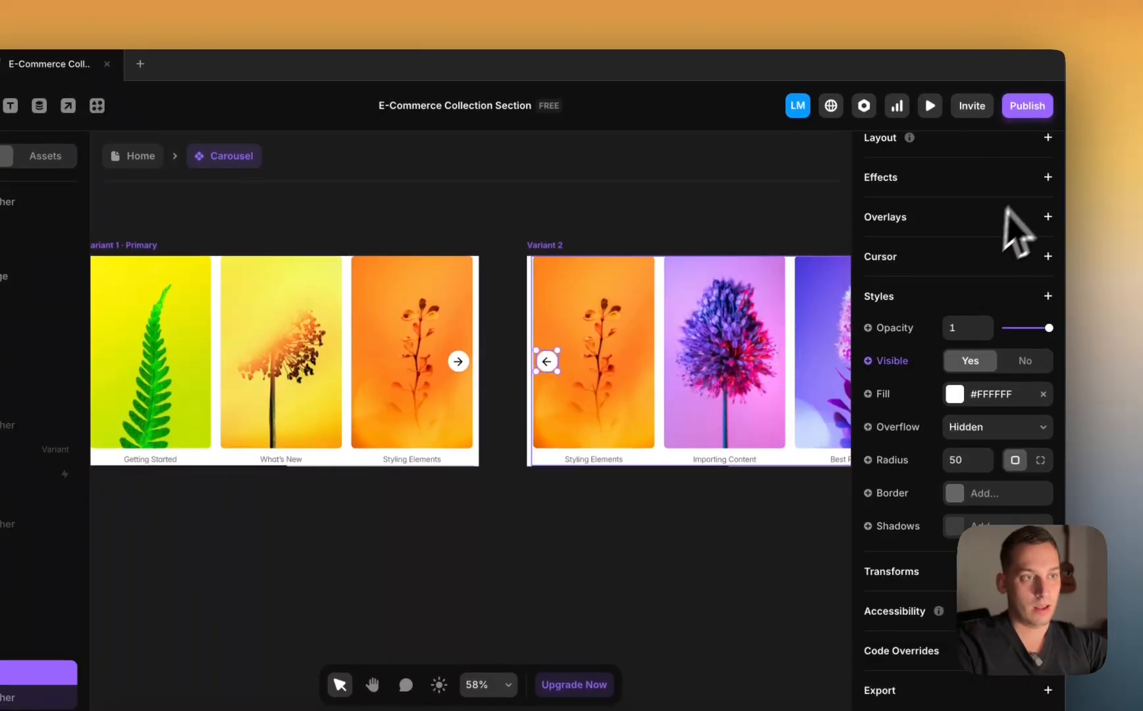
scroll(1005, 208, "up", 5)
left_click(1050, 205)
left_click(1038, 224)
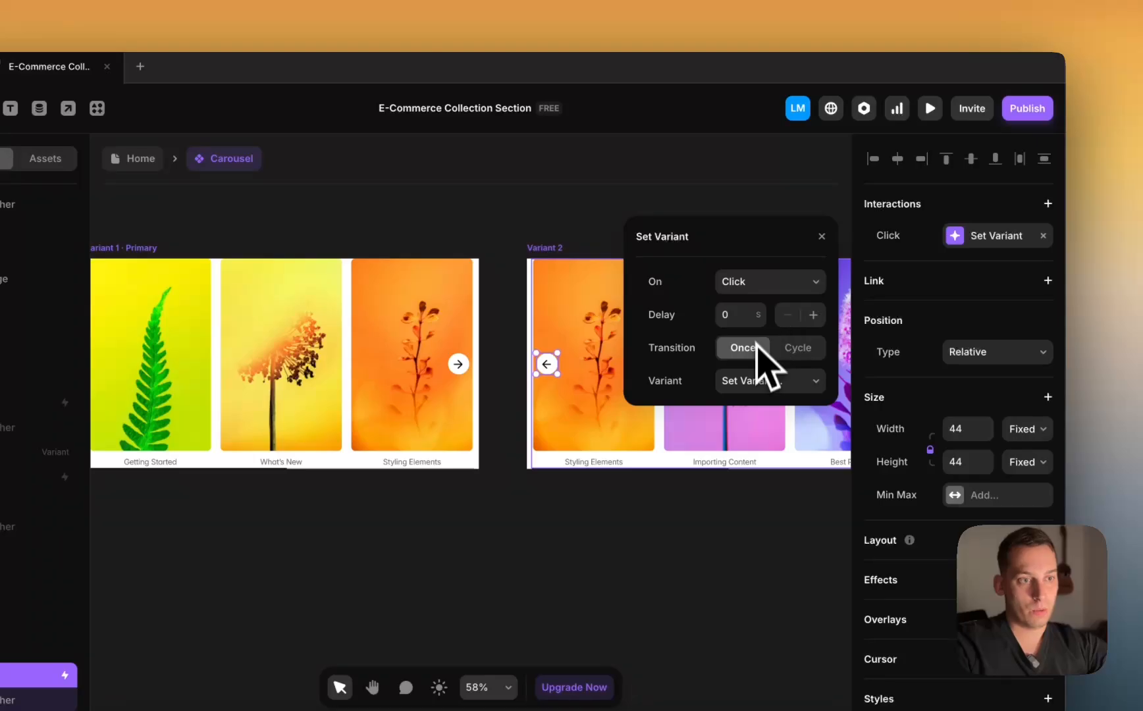
left_click(767, 380)
left_click(757, 407)
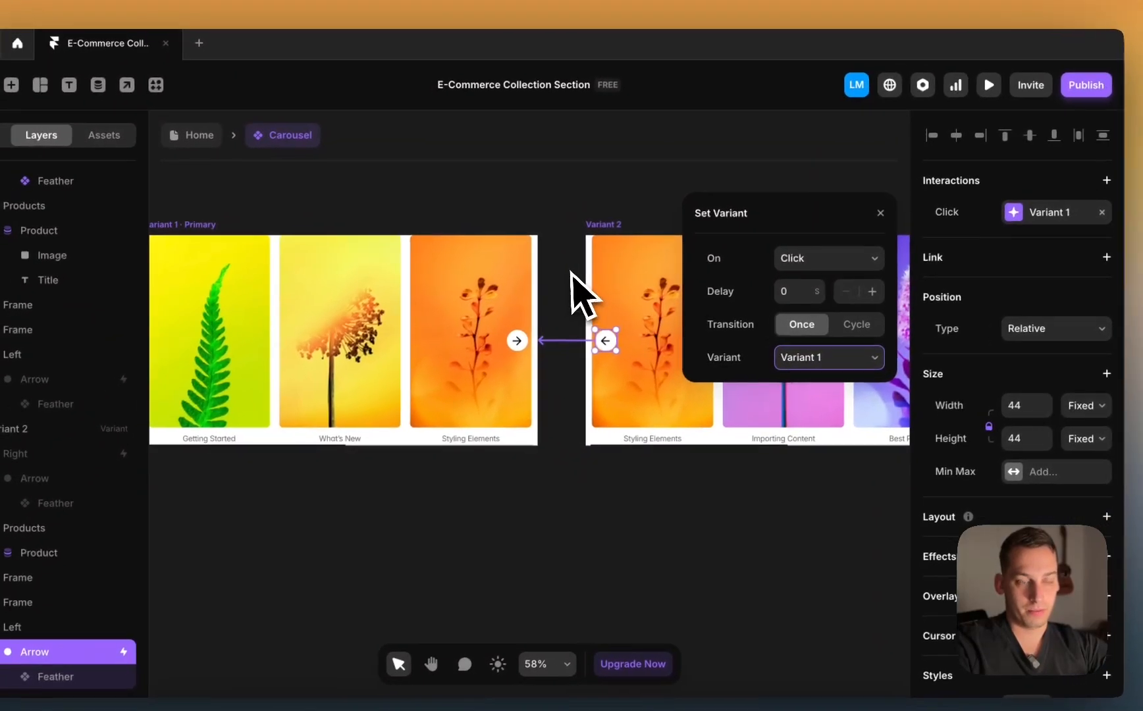
left_click(571, 271)
Step: Nudge Variant 2's progress bar with Shift+arrow keys until it sits at L 400, R 10
scroll(578, 267, "down", 2)
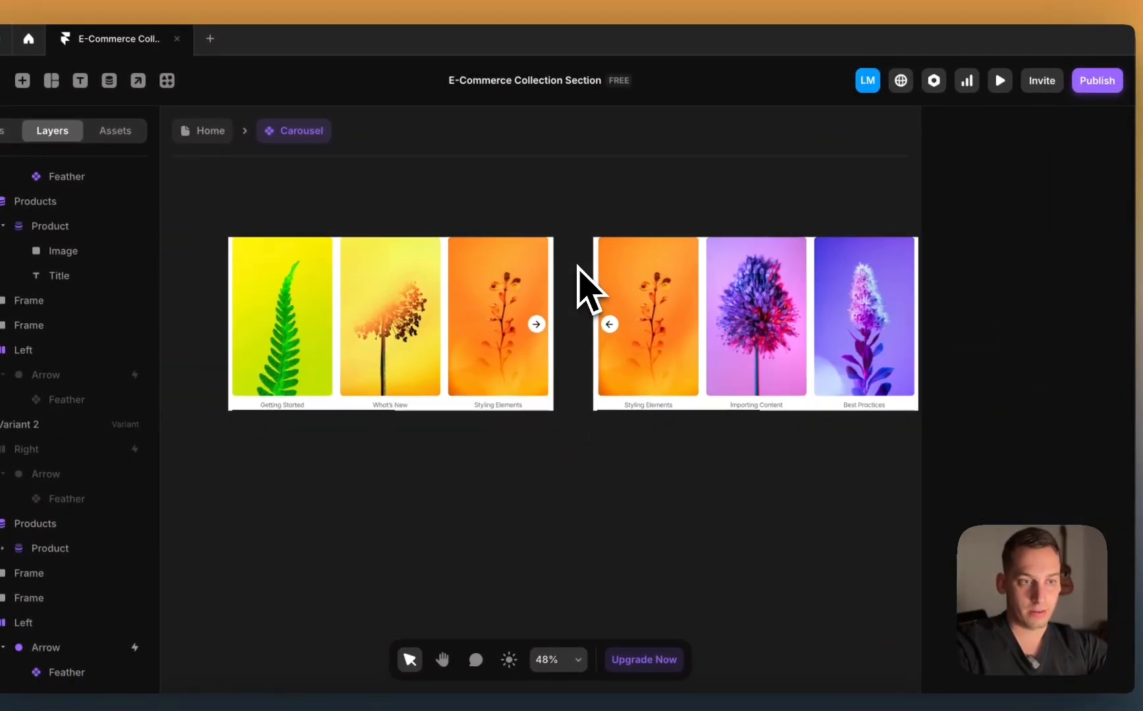
scroll(651, 425, "up", 5)
left_click(762, 403)
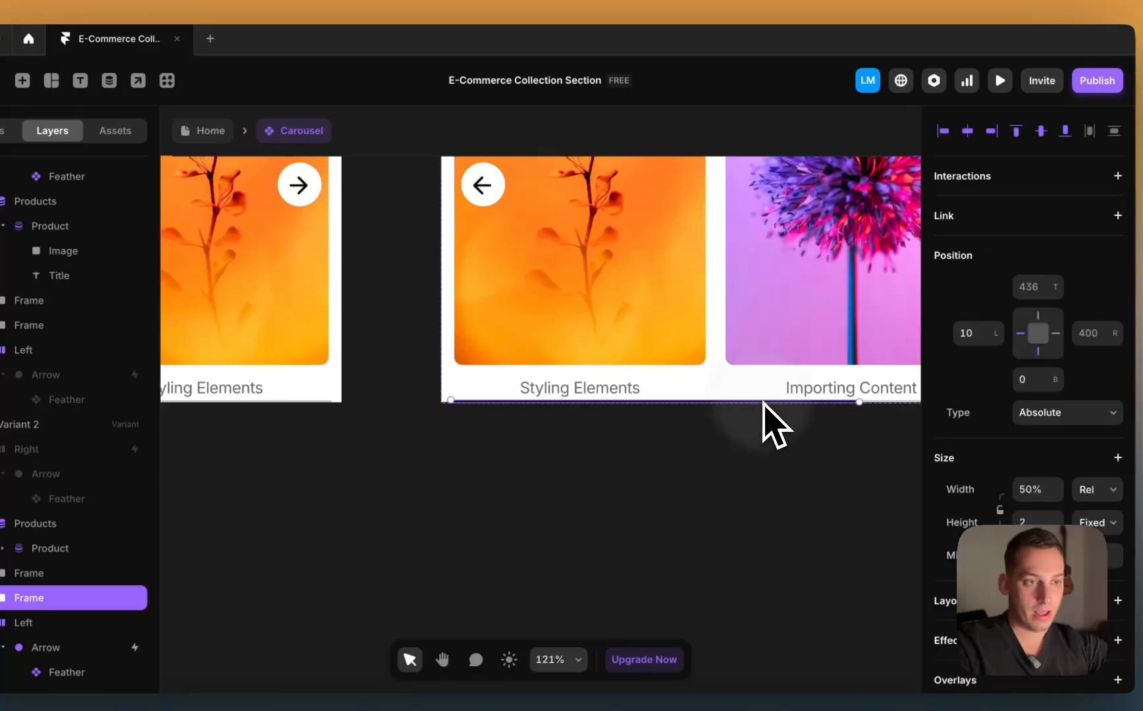
scroll(762, 402, "right", 5)
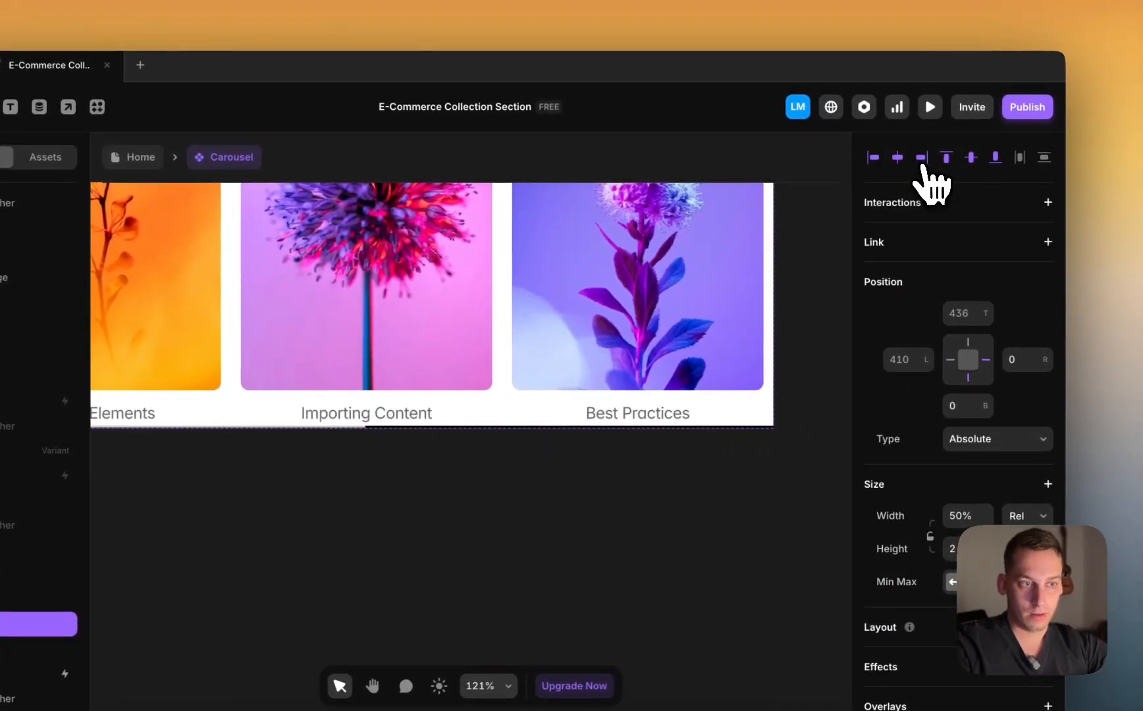
scroll(748, 438, "up", 5)
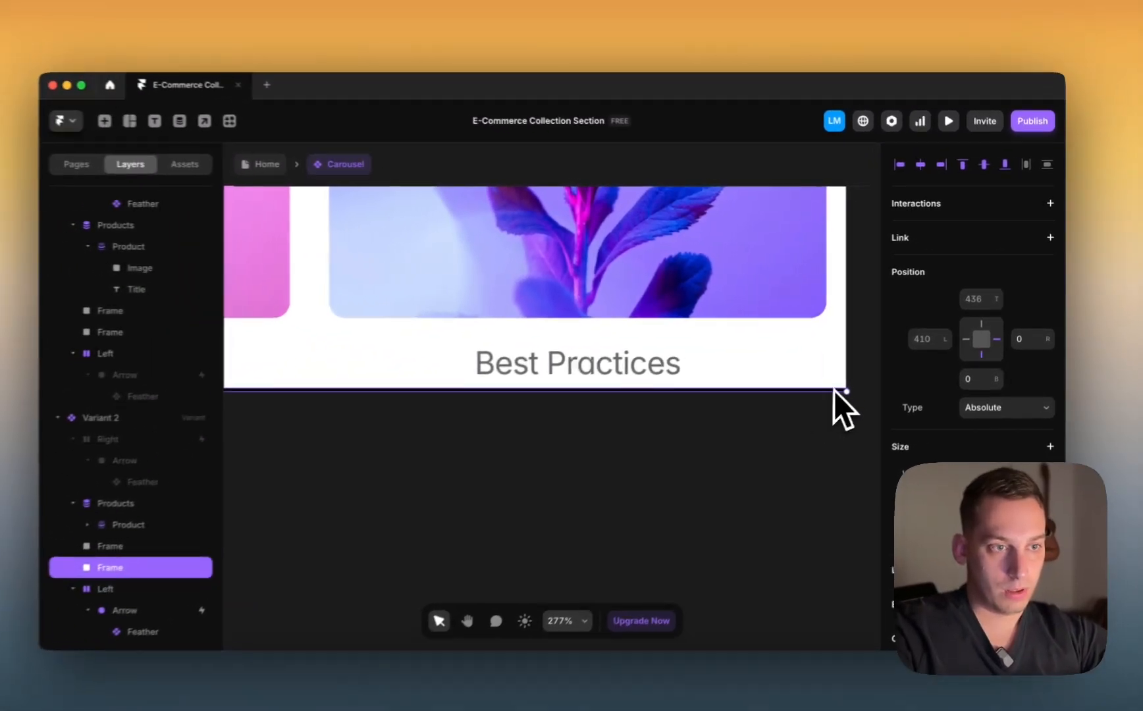
key("shift+Left")
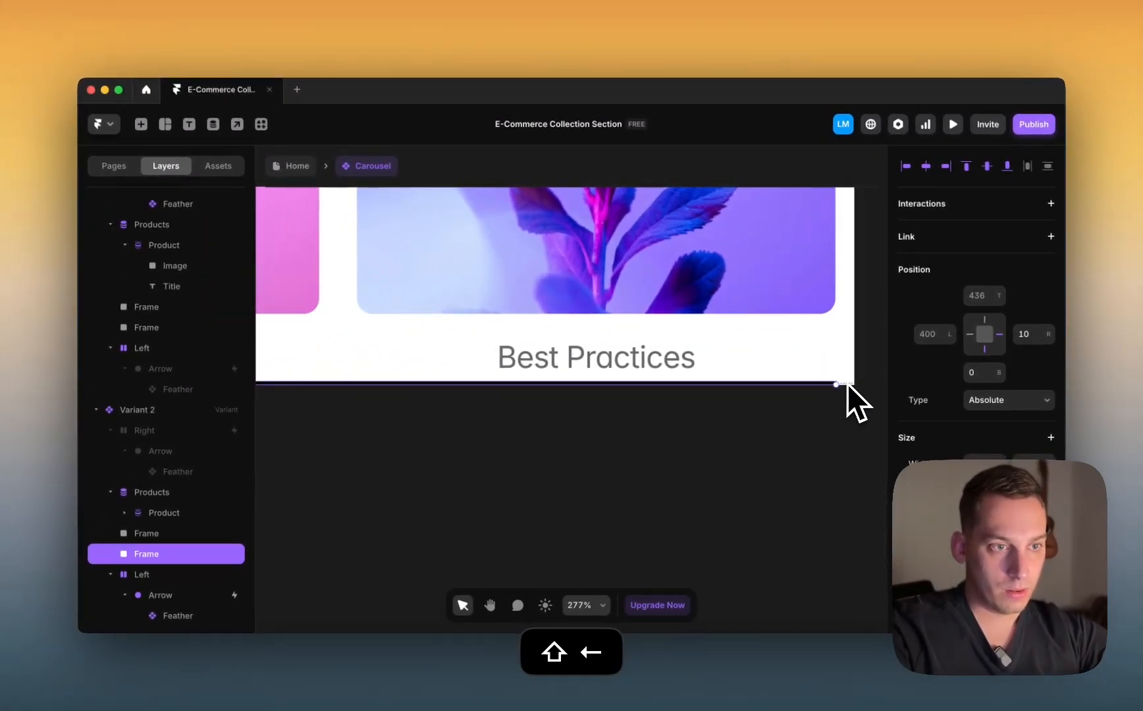
key("shift+Left")
key("shift+Right")
scroll(847, 384, "down", 5)
scroll(847, 383, "down", 5)
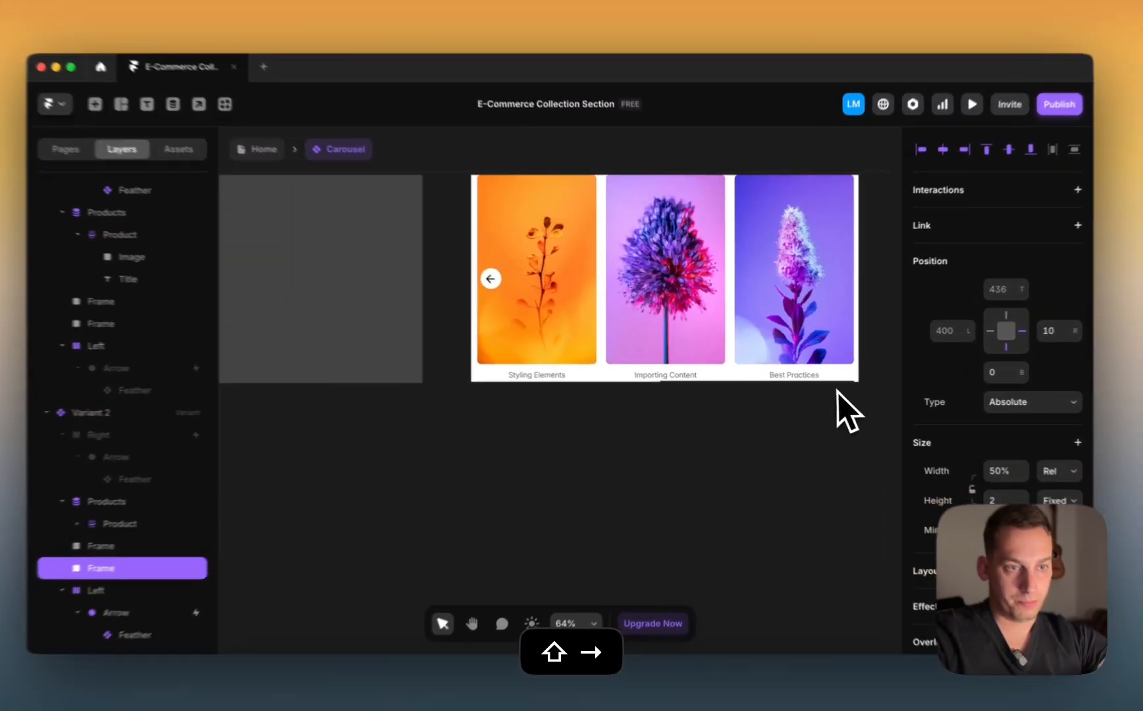
scroll(461, 494, "up", 3)
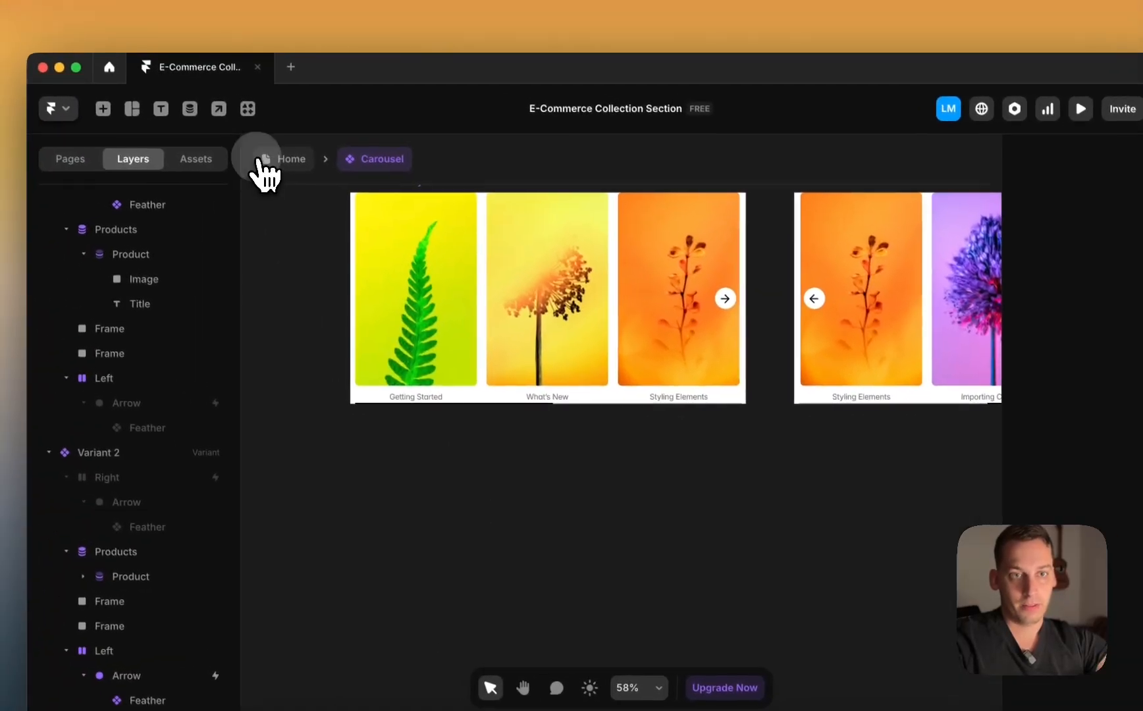
Step: Open the Home page's Desktop preview
left_click(191, 127)
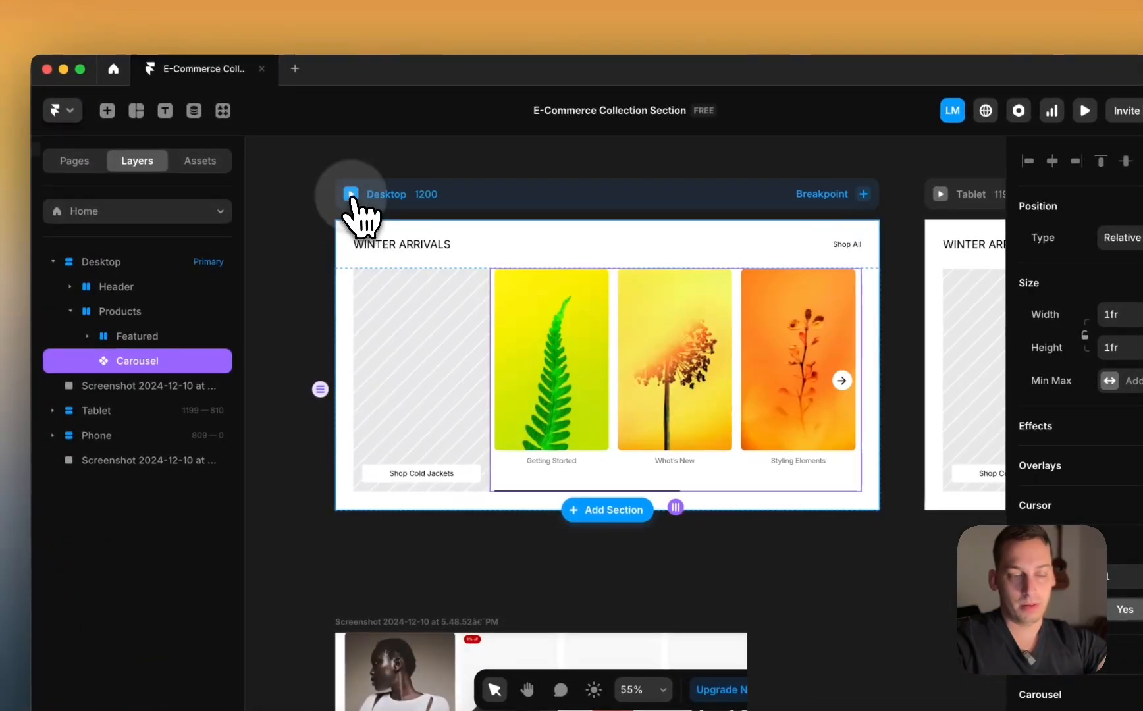
left_click(351, 194)
scroll(1043, 451, "right", 5)
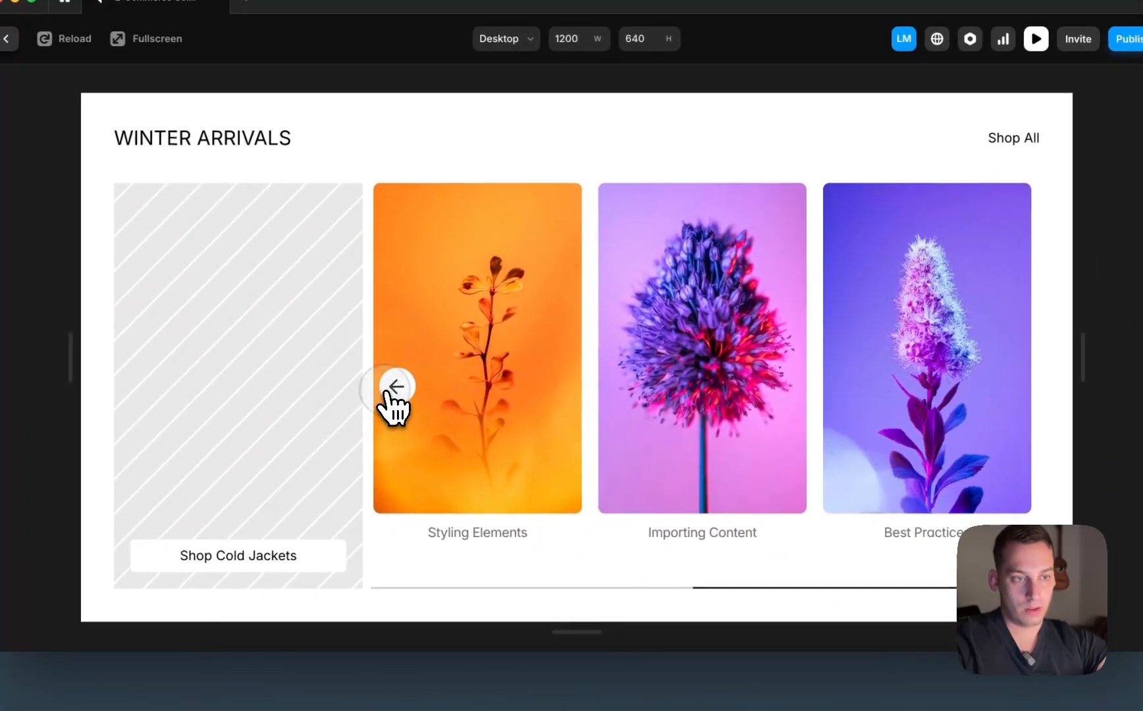
Step: Slide the carousel back and forth with its arrows, then bring up the Shopify theme in Chrome
left_click(315, 412)
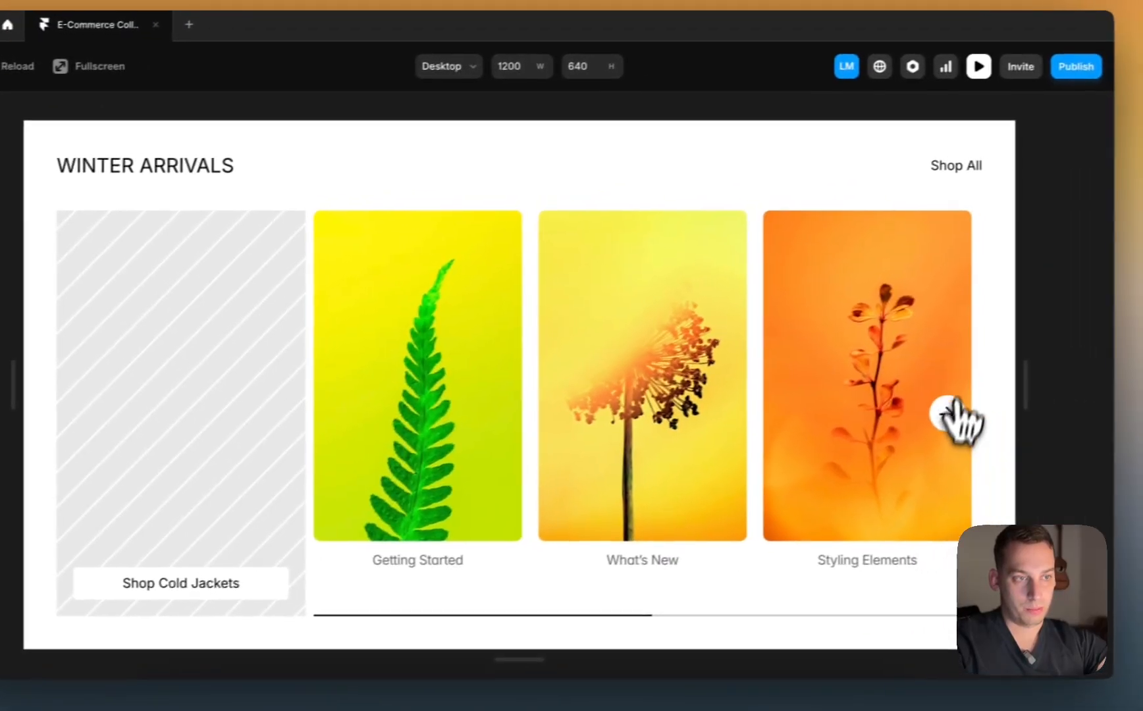
left_click(1008, 386)
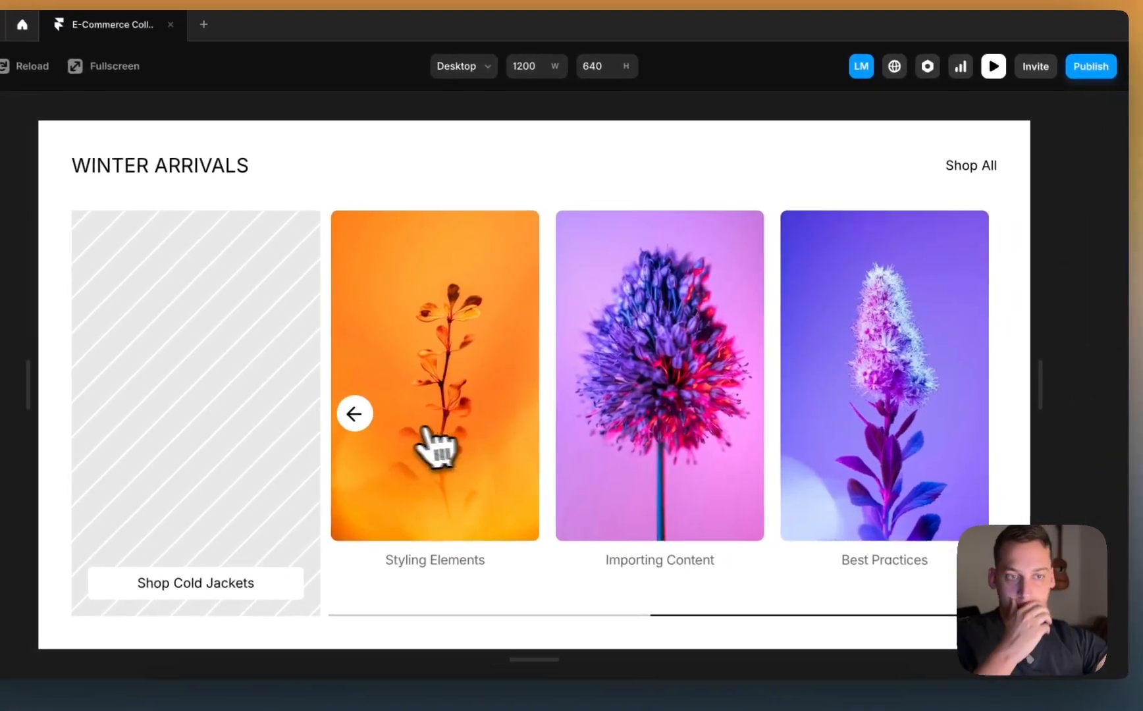
left_click(359, 415)
left_click(973, 413)
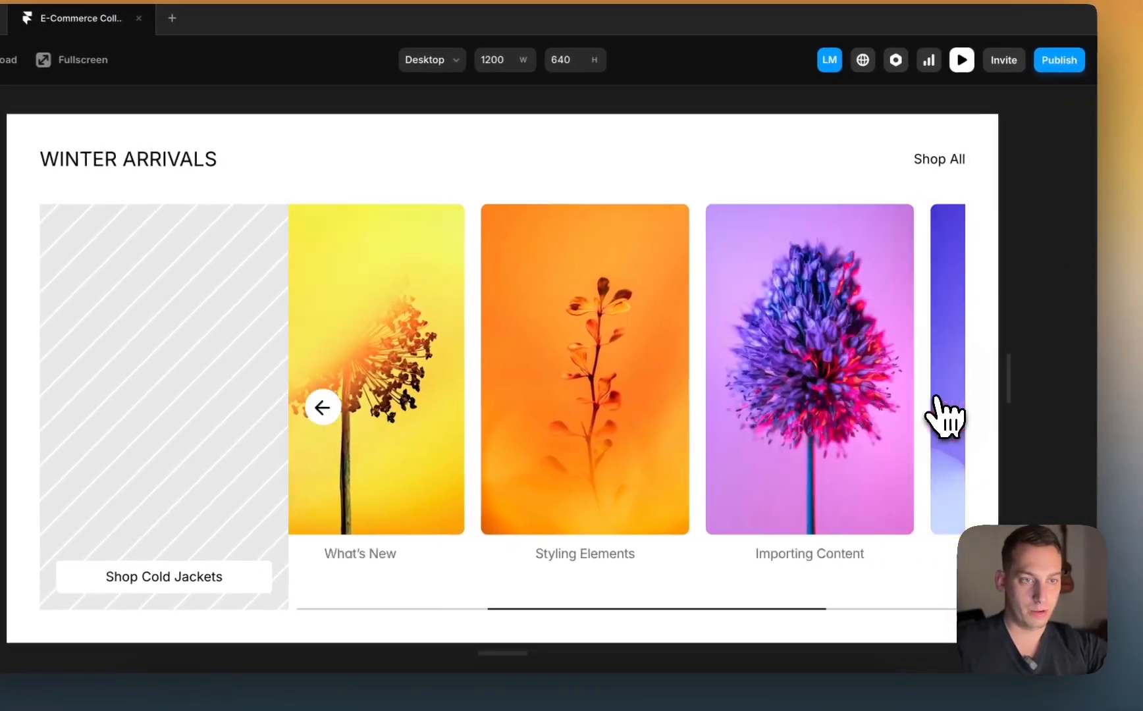
left_click(322, 408)
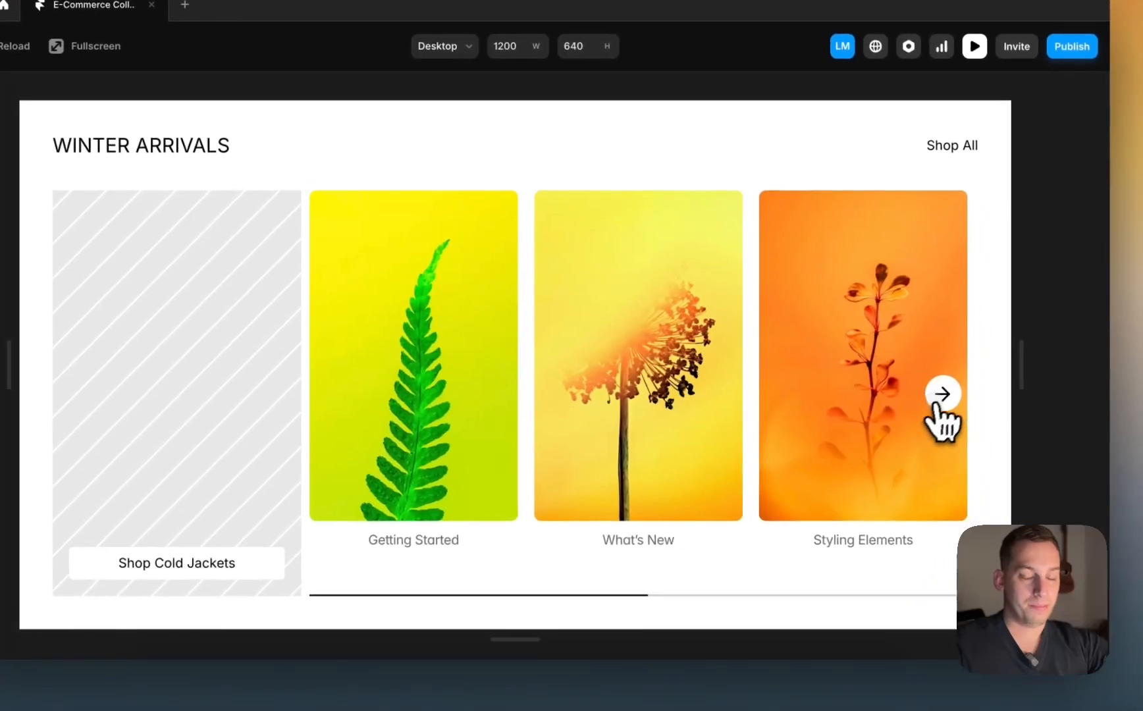
left_click(940, 398)
left_click(333, 399)
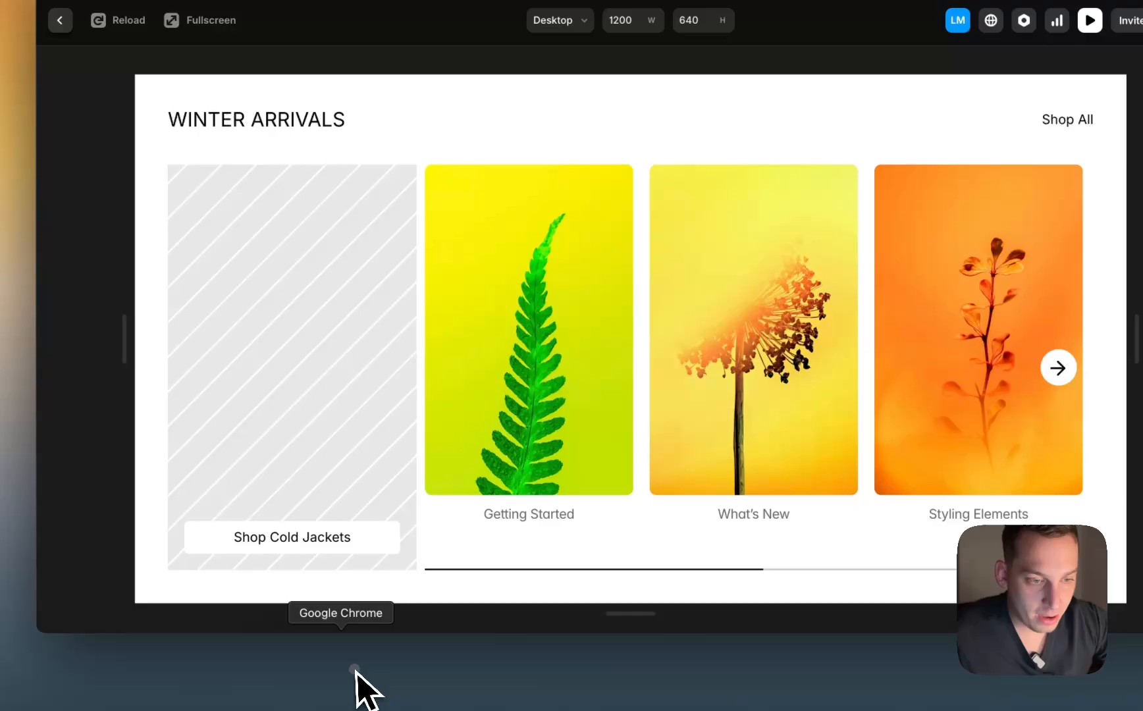
left_click(257, 681)
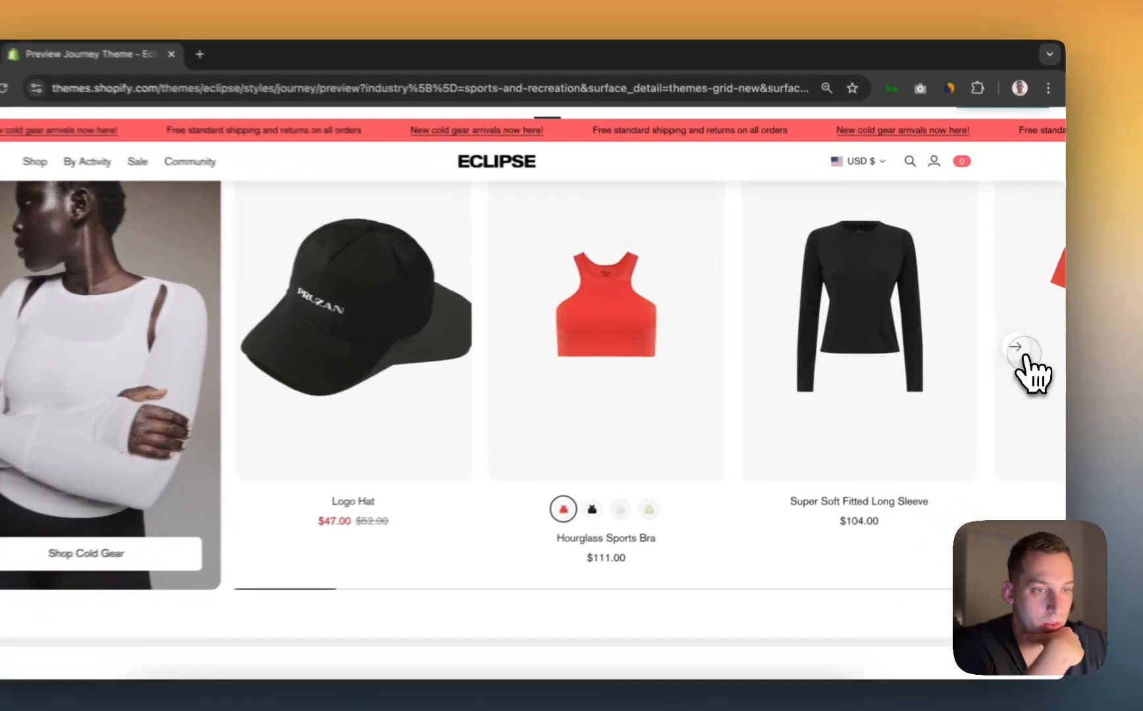
Step: Step the Shopify carousel forward, back and forward again, then return to the Framer preview
left_click(1023, 344)
left_click(367, 344)
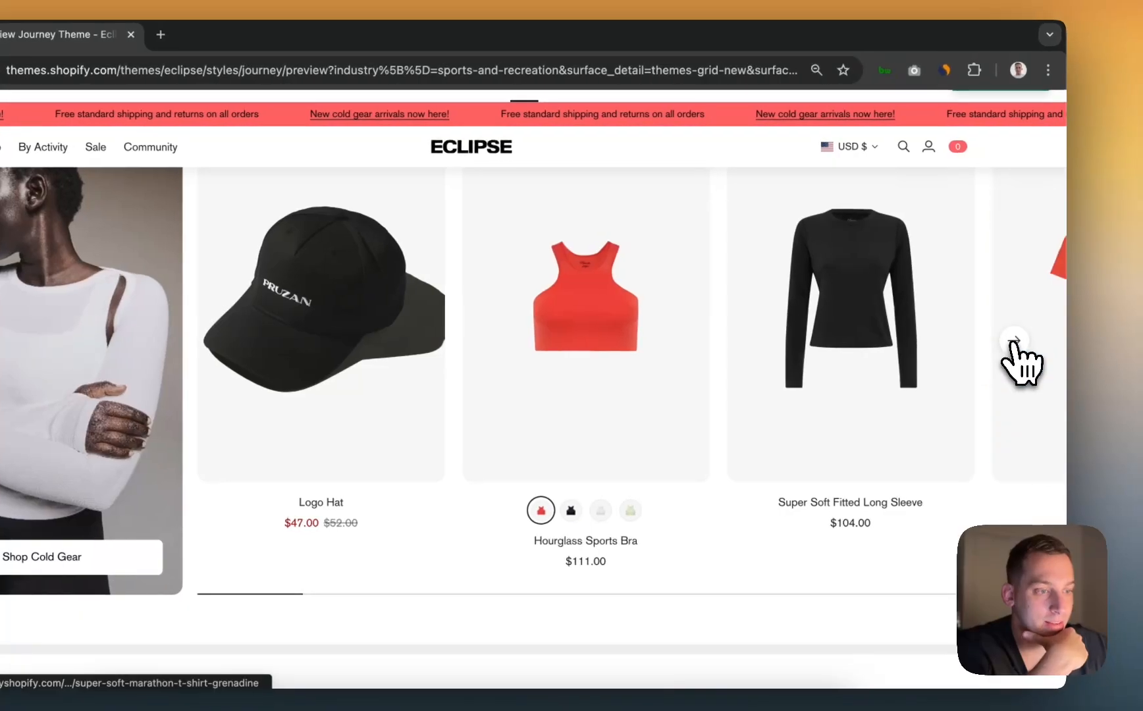
left_click(1013, 341)
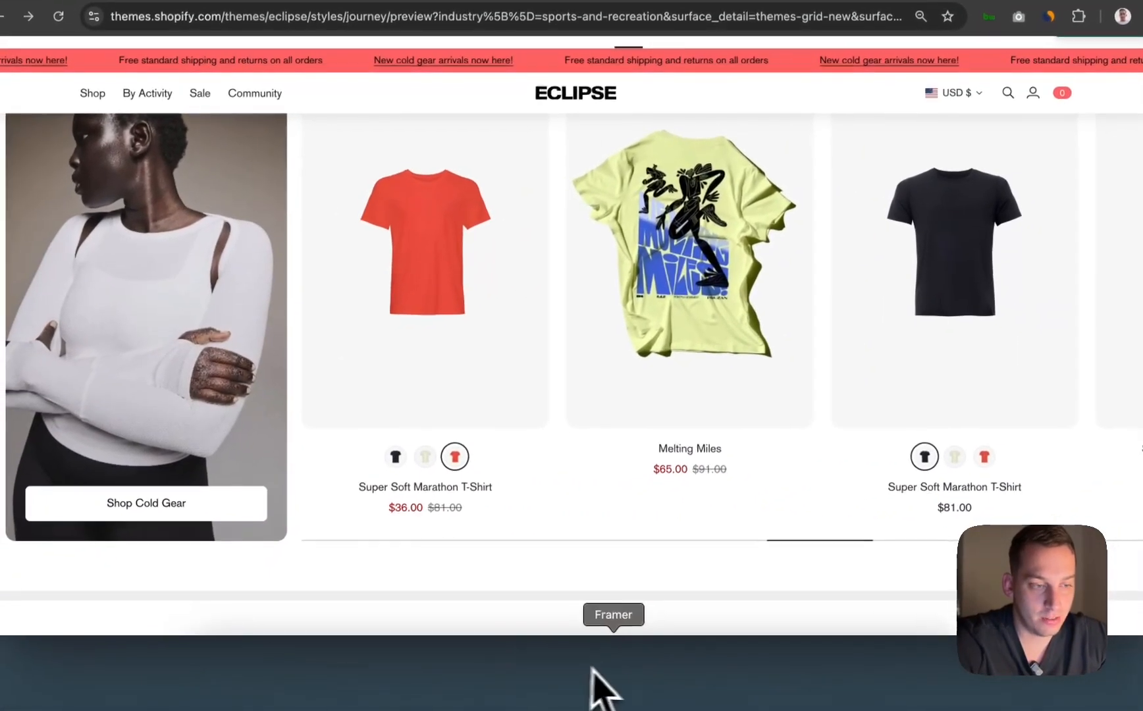
left_click(596, 674)
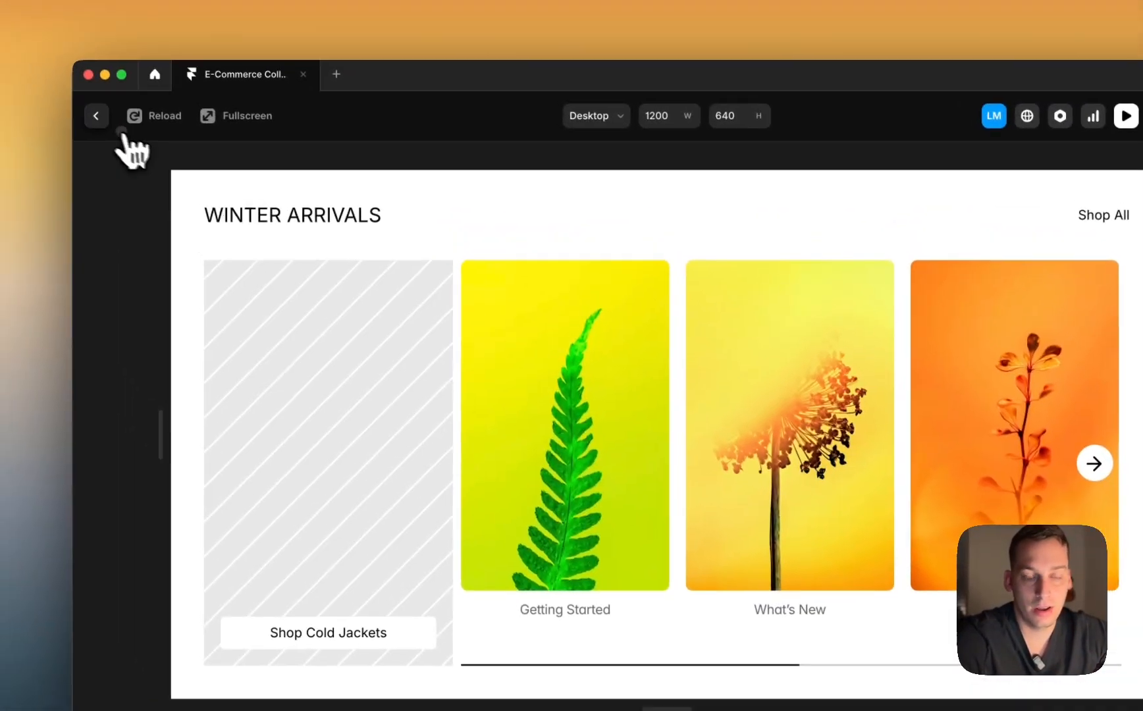
Step: Close the preview and open the Carousel component for editing
left_click(96, 116)
double_click(587, 438)
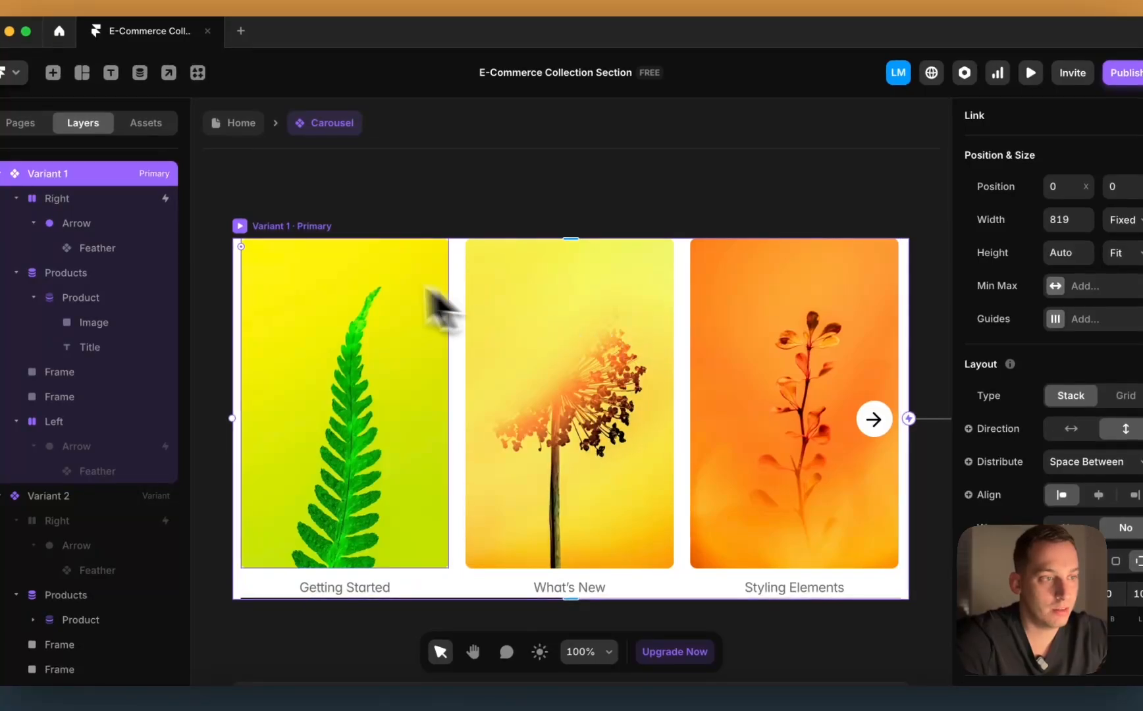
scroll(377, 288, "down", 3)
scroll(1040, 241, "up", 2)
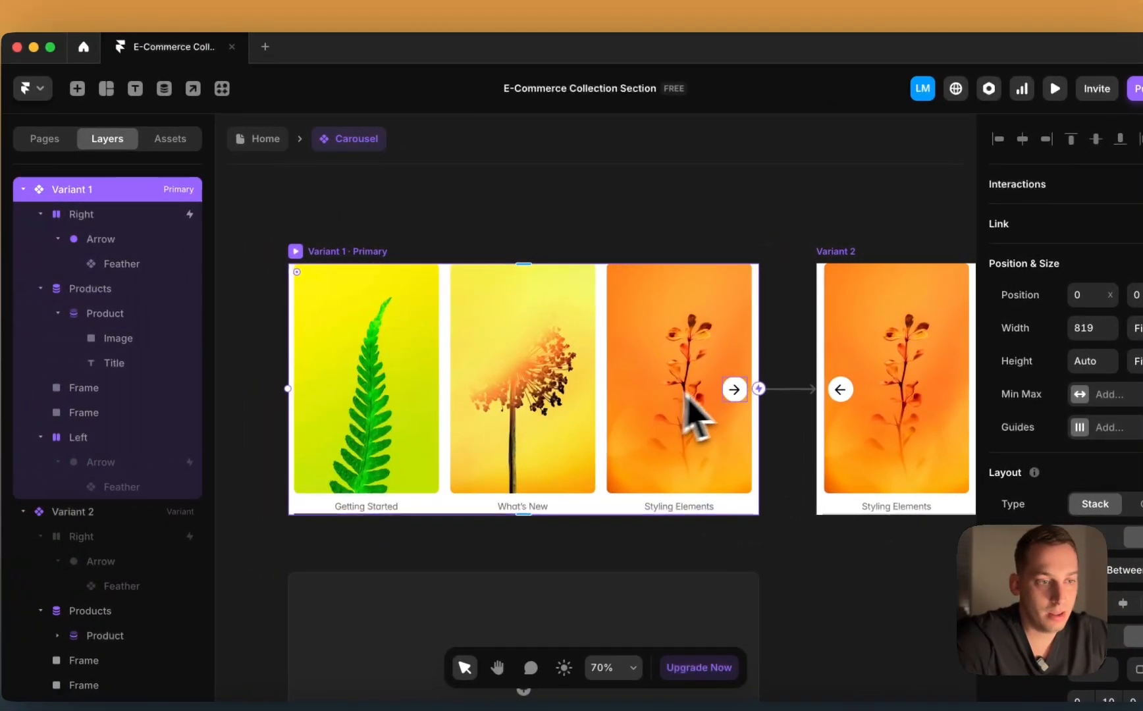
Step: Select the Right arrow container and review its click-to-Variant 2 interaction
left_click(611, 384)
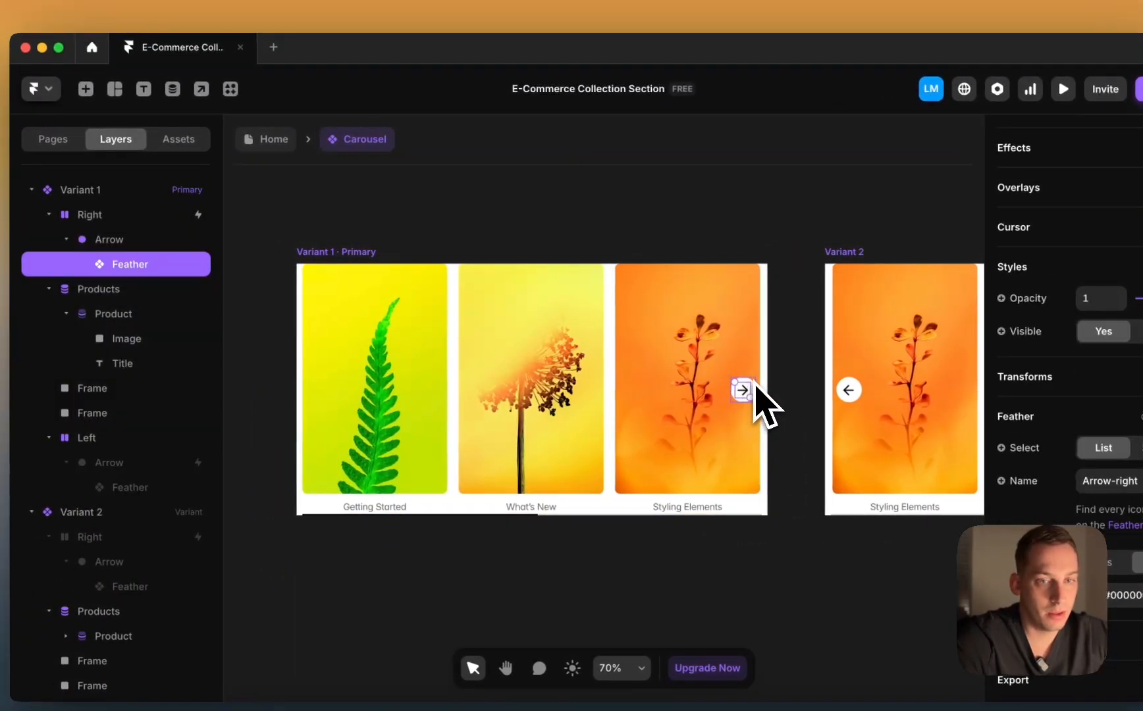
left_click(753, 386)
left_click(150, 217)
left_click(1082, 215)
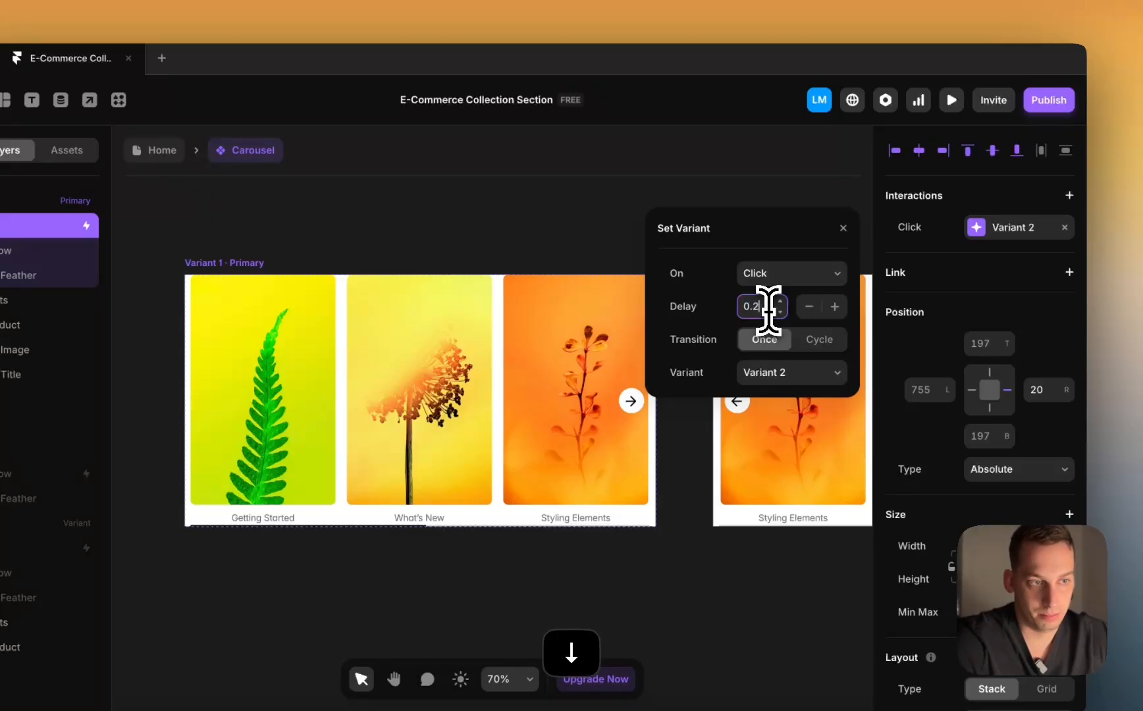
left_click(476, 195)
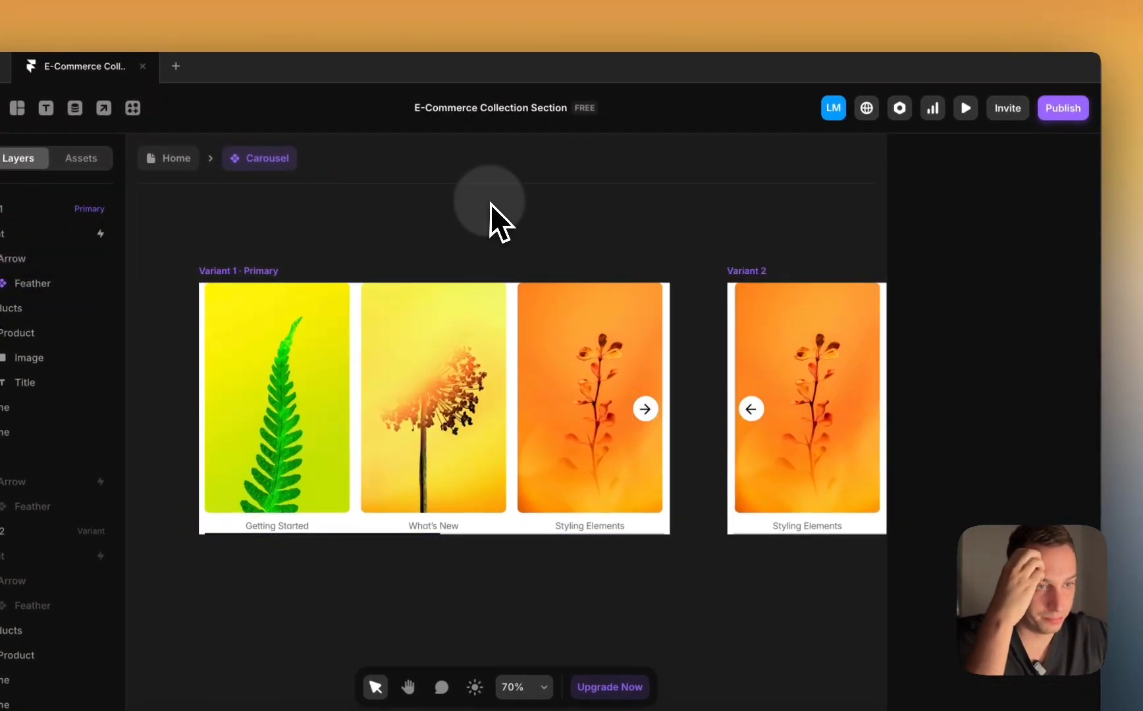
Step: Reselect the Right container and check its click interaction settings again
left_click(642, 405)
scroll(951, 454, "down", 1)
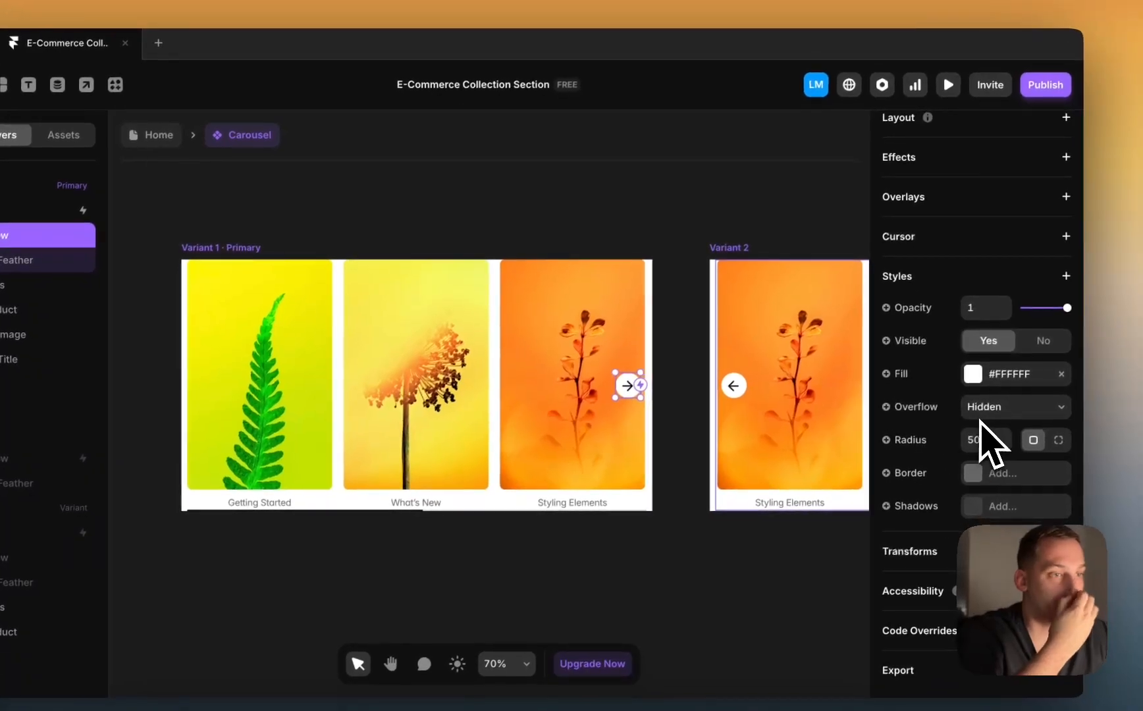
scroll(989, 439, "up", 5)
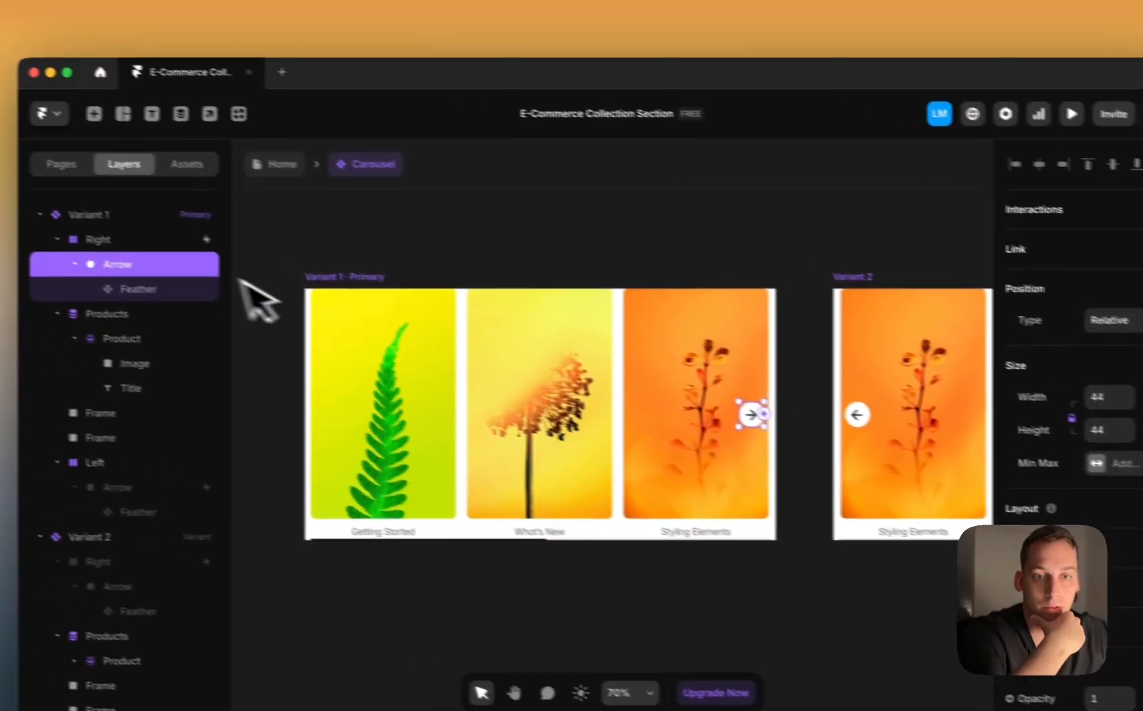
left_click(176, 241)
scroll(1121, 422, "down", 10)
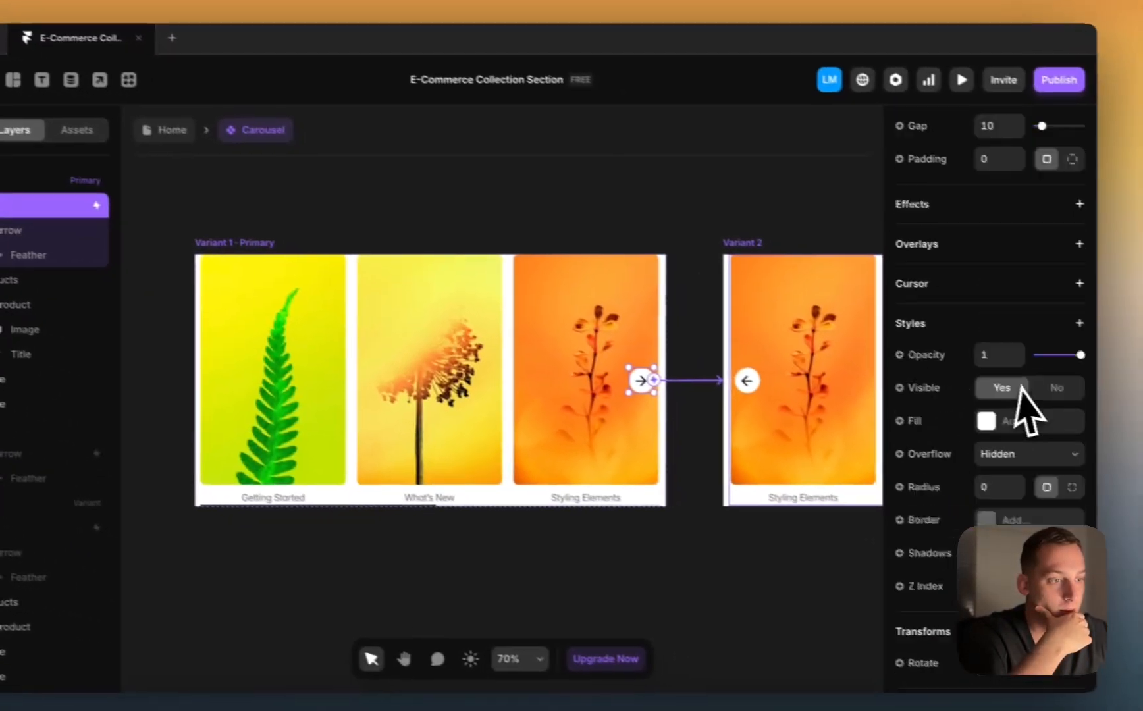
scroll(1133, 419, "up", 5)
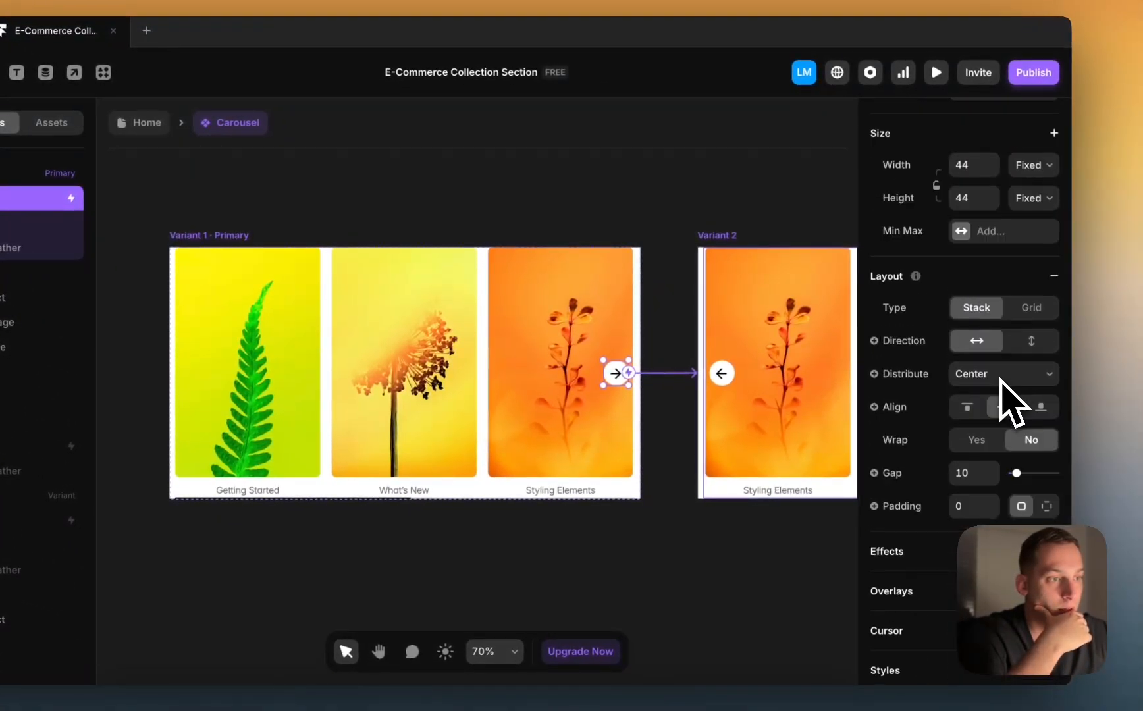
scroll(1002, 388, "up", 3)
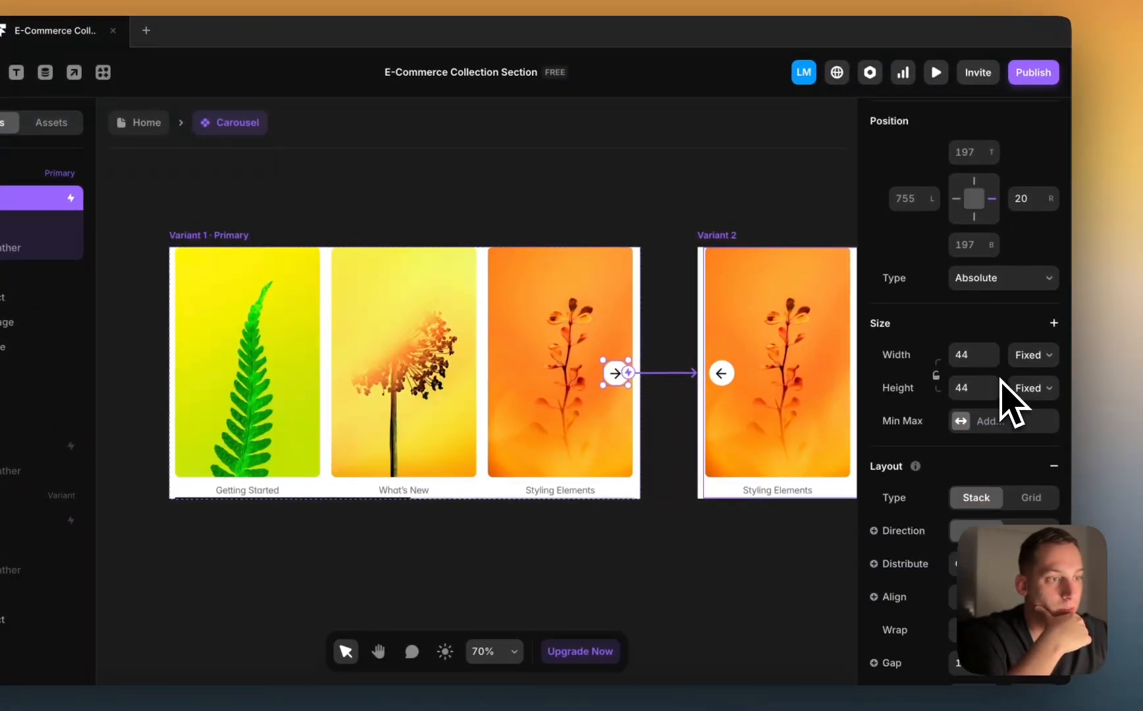
scroll(1010, 398, "down", 10)
scroll(991, 418, "up", 2)
scroll(974, 454, "up", 8)
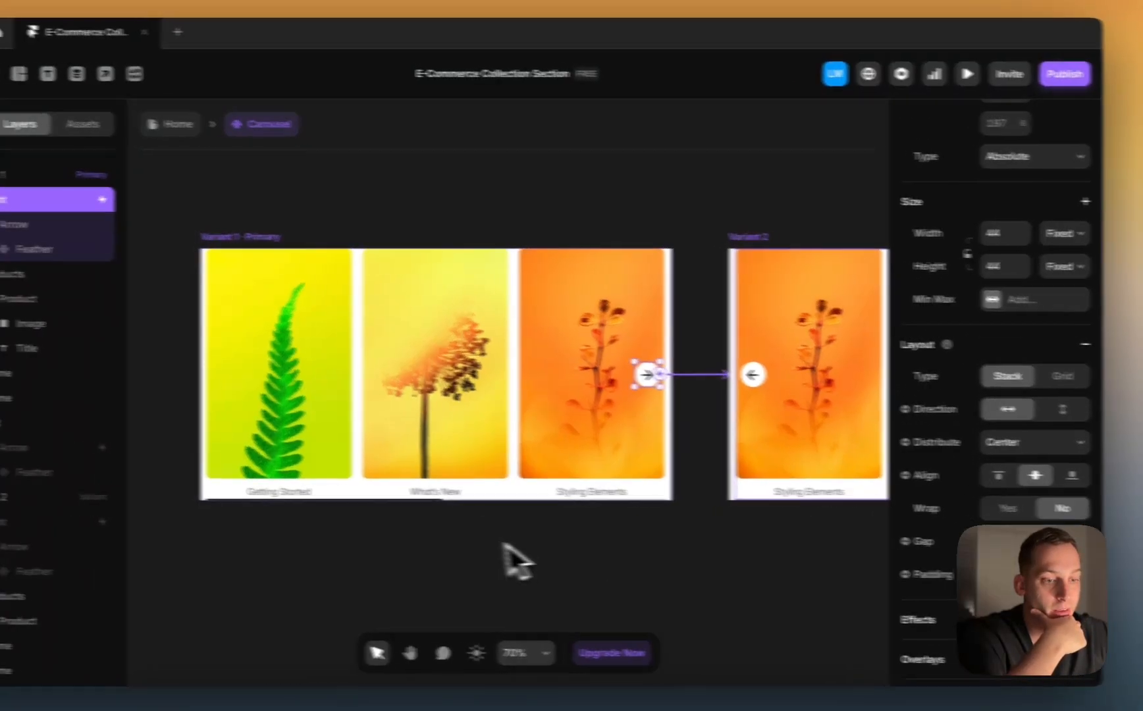
left_click(480, 543)
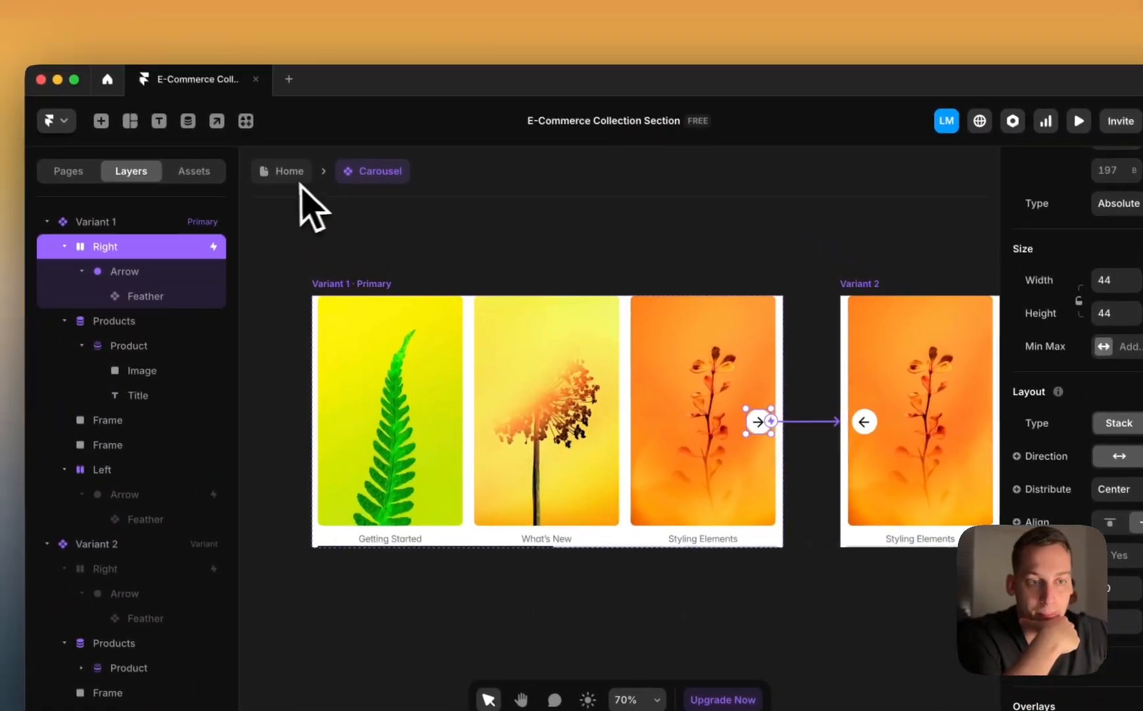
scroll(1080, 343, "up", 5)
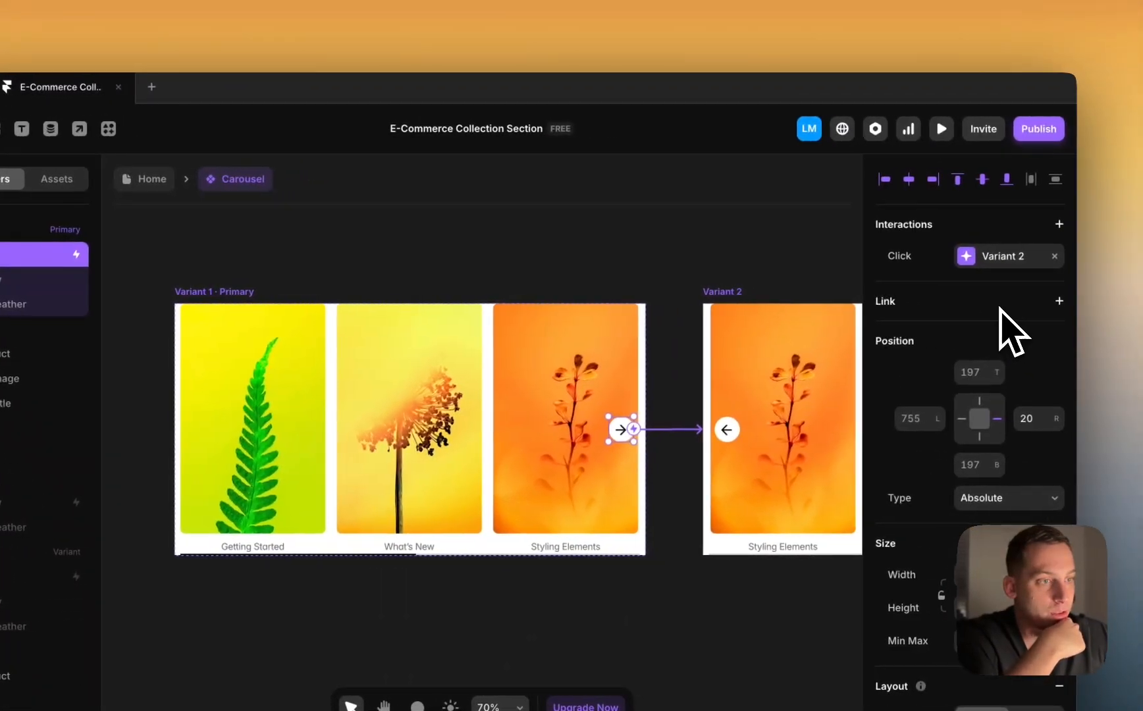
left_click(1103, 262)
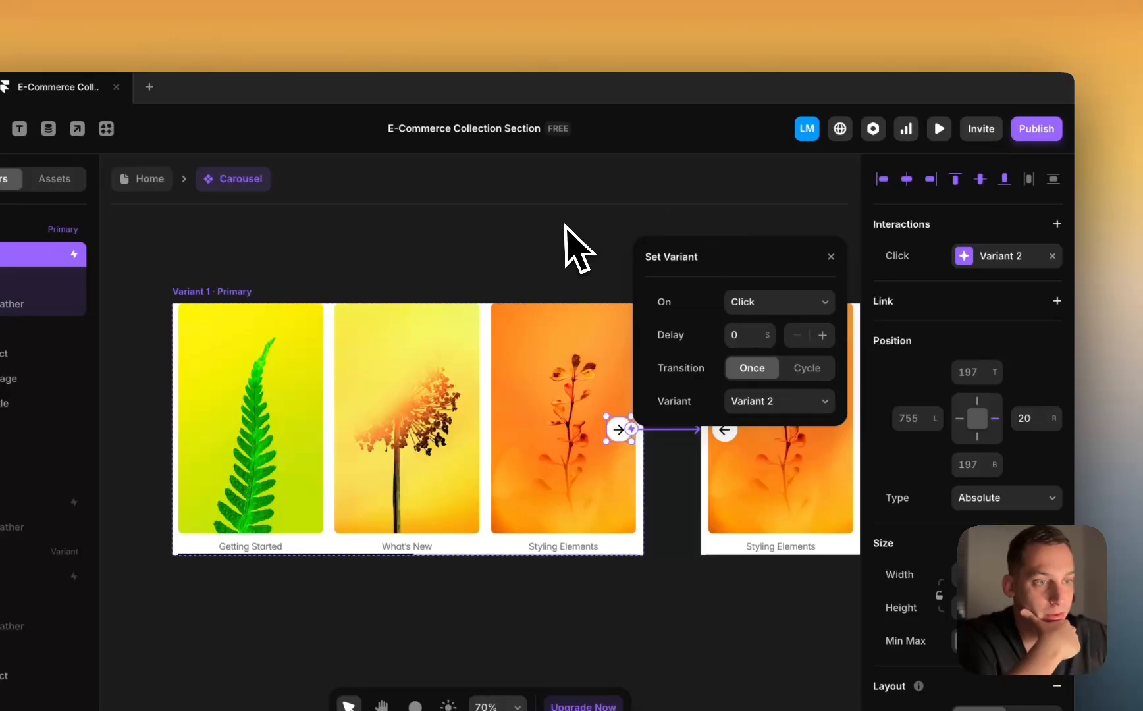
left_click(557, 253)
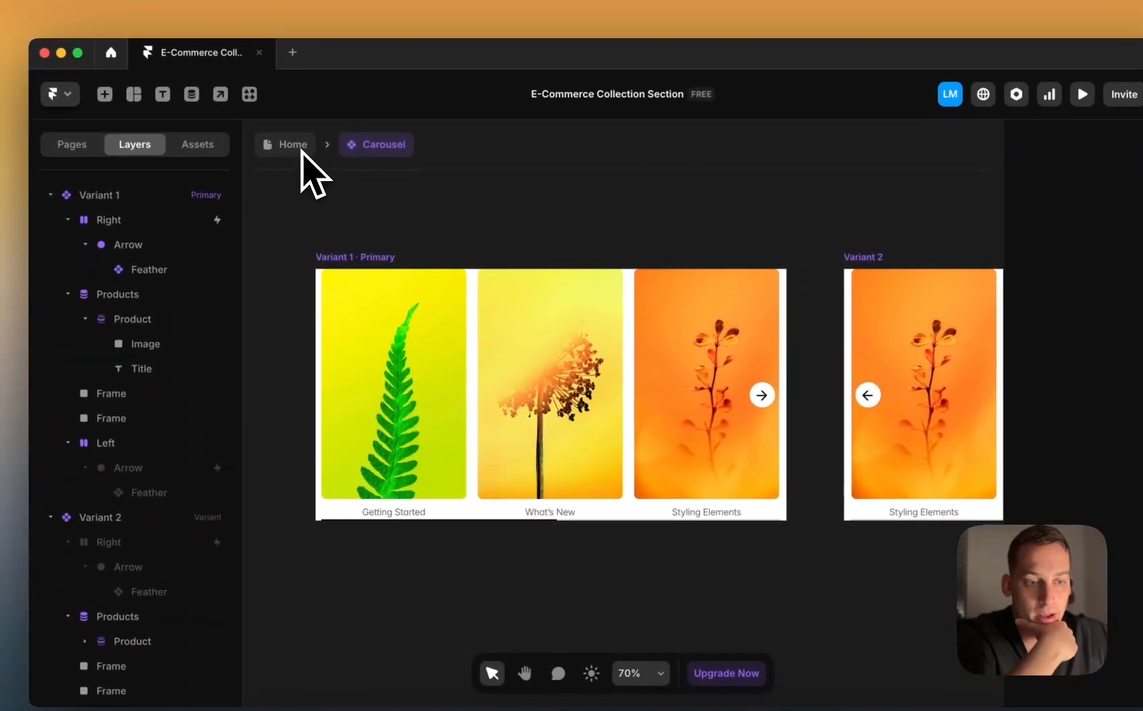
Step: Select the product card's Image layer, then the Getting Started title text
left_click(393, 378)
scroll(395, 384, "left", 3)
scroll(395, 383, "down", 2)
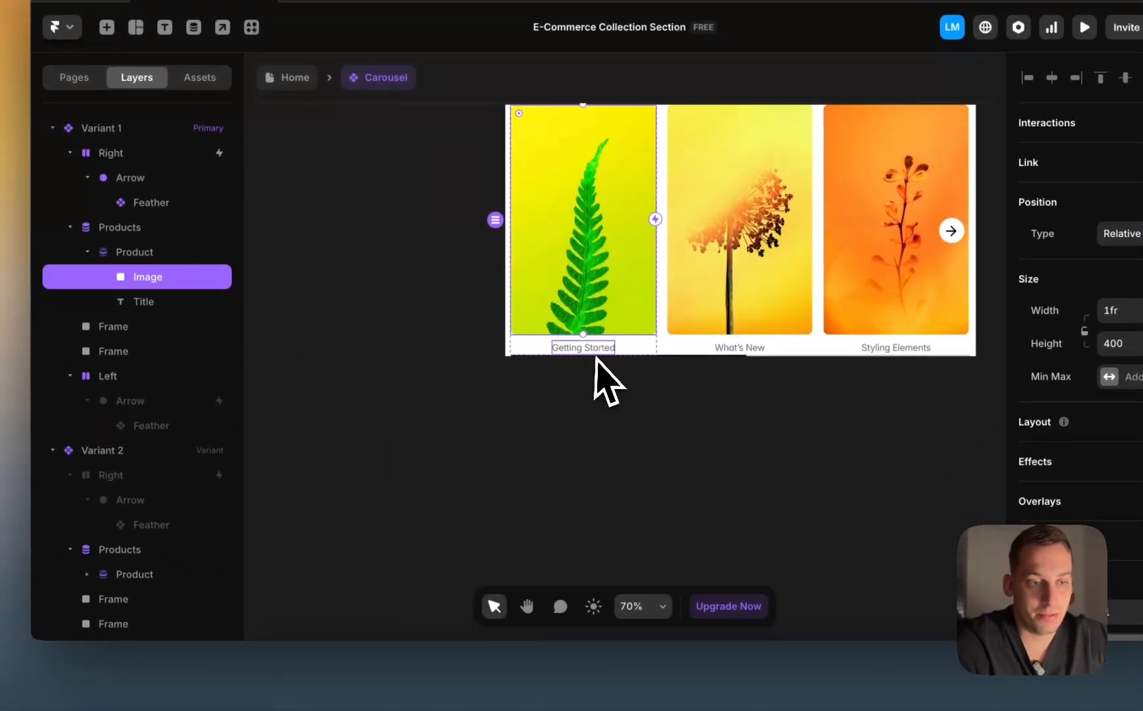
left_click(589, 348)
Step: Screenshot the black Super Soft Marathon T-Shirt card on the Eclipse store page
left_click(362, 674)
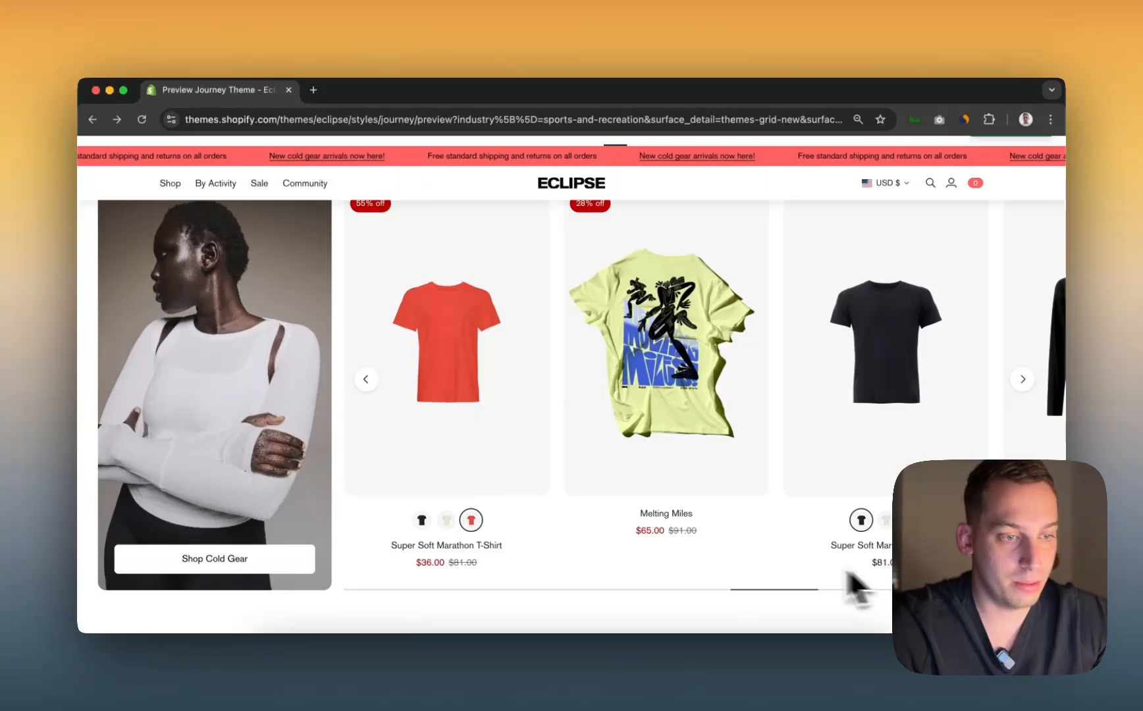
key("super+shift+4")
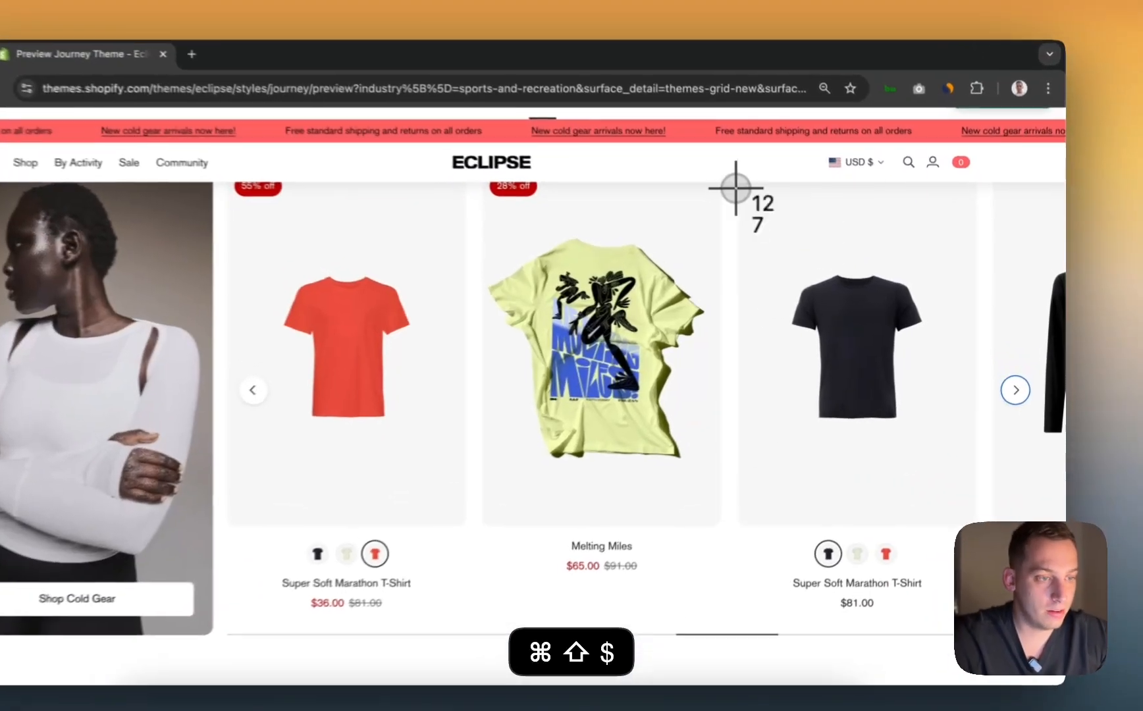
left_click_drag(782, 205, 993, 573)
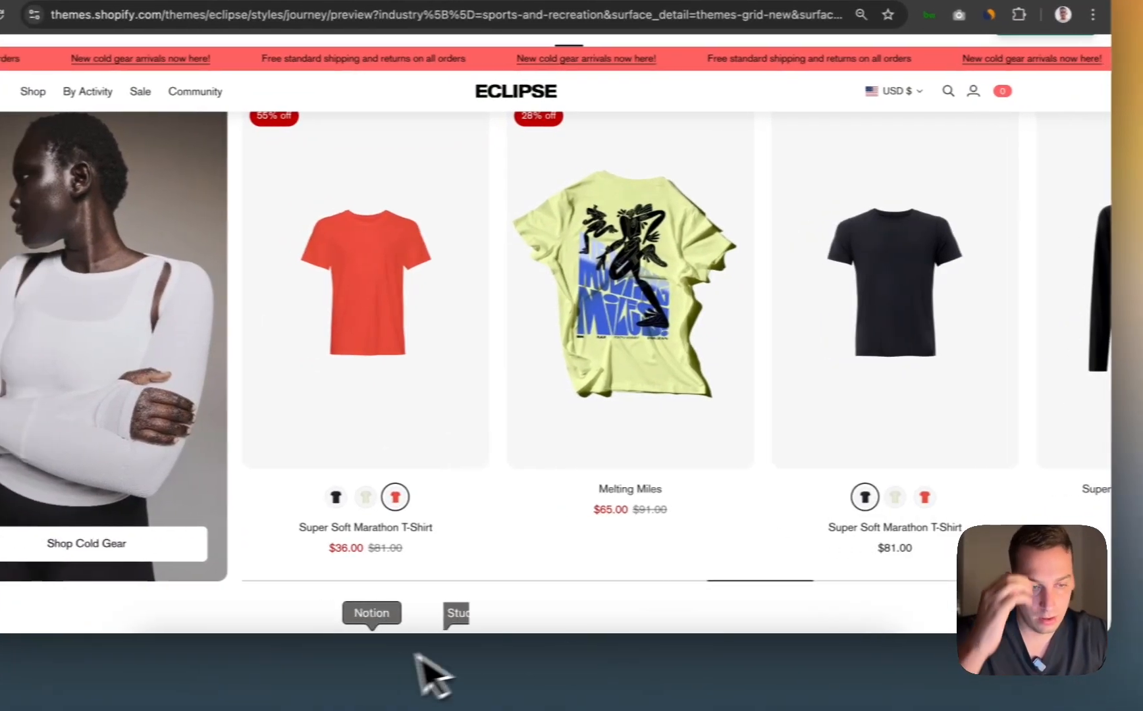
Step: Place the T-shirt screenshot left of the Framer carousel and resize it to 233 × 403
left_click(563, 691)
left_click_drag(1103, 630, 360, 319)
left_click_drag(426, 347, 368, 264)
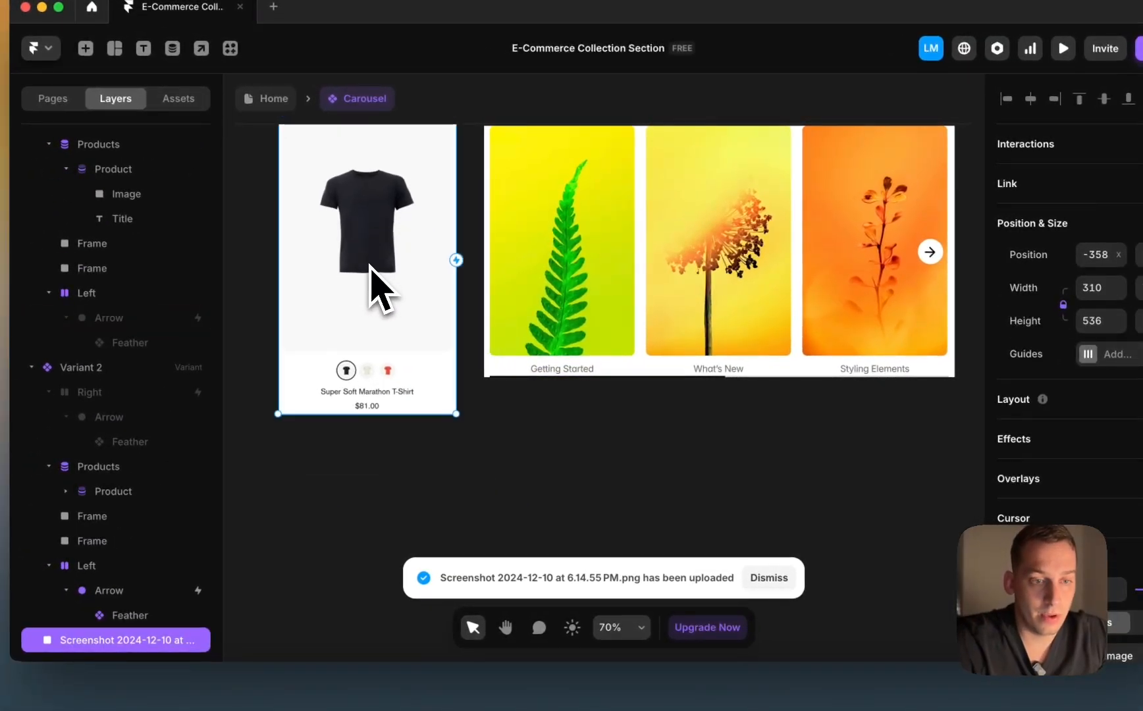
scroll(370, 270, "up", 1)
scroll(370, 270, "left", 1)
left_click_drag(310, 450, 354, 373)
left_click(573, 405)
Step: Inspect the product Title text's colour settings, then close them
scroll(1005, 520, "down", 5)
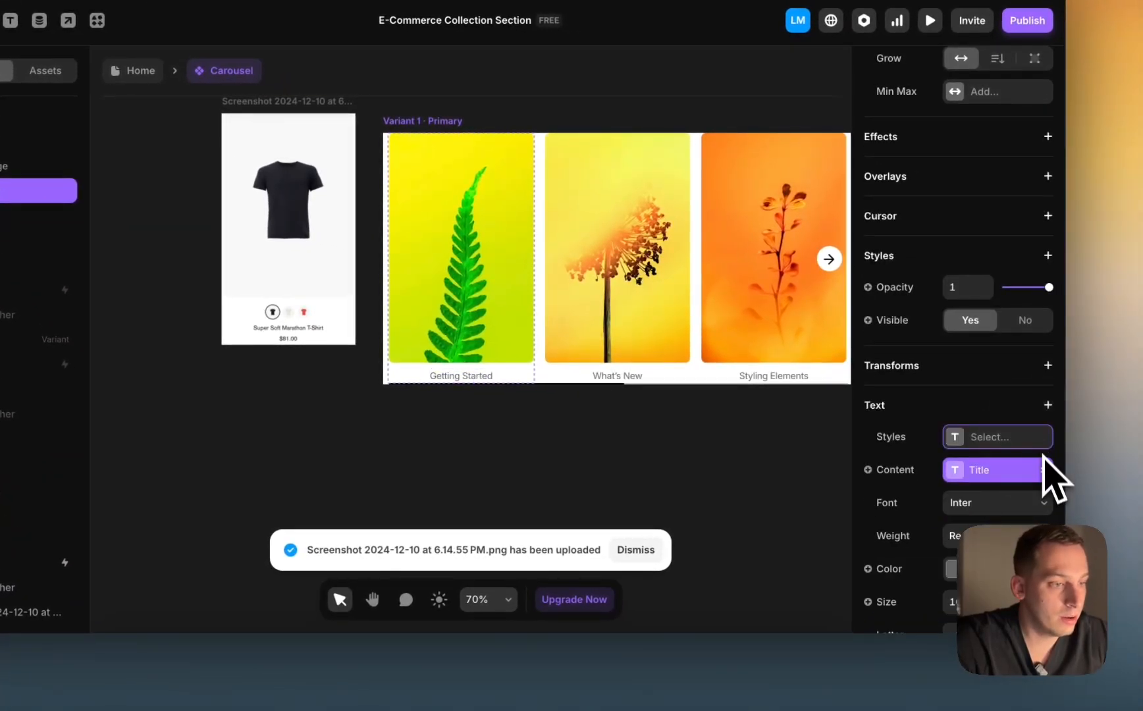
left_click(950, 572)
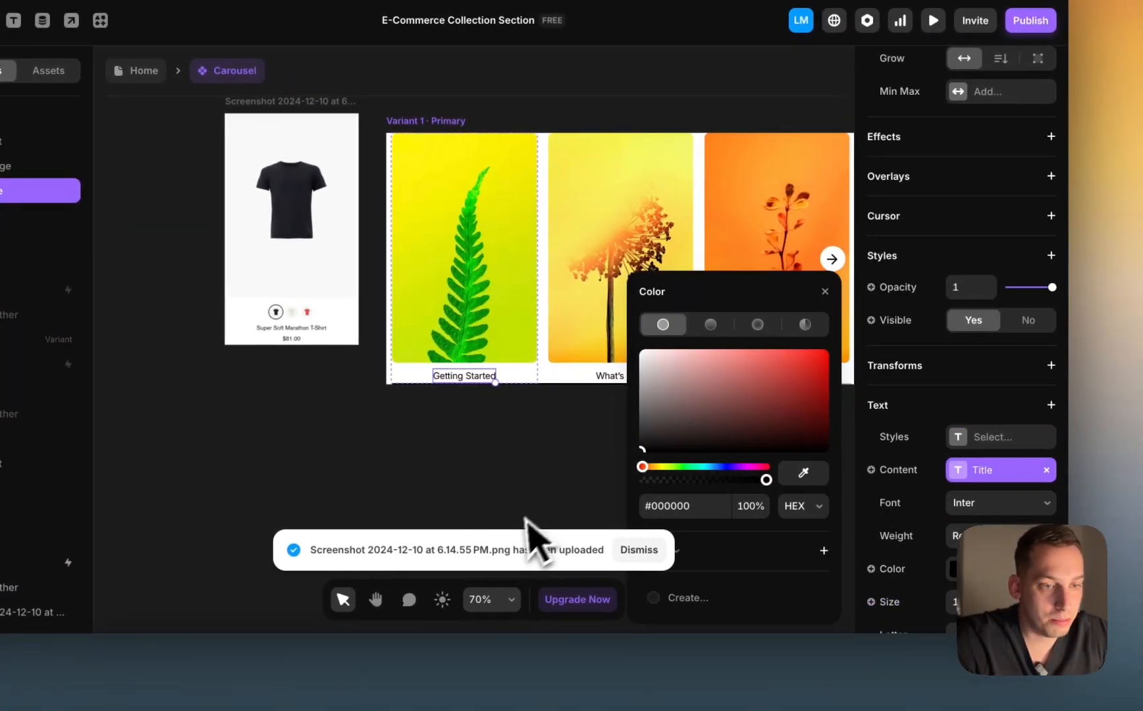
left_click(983, 602)
key("Down")
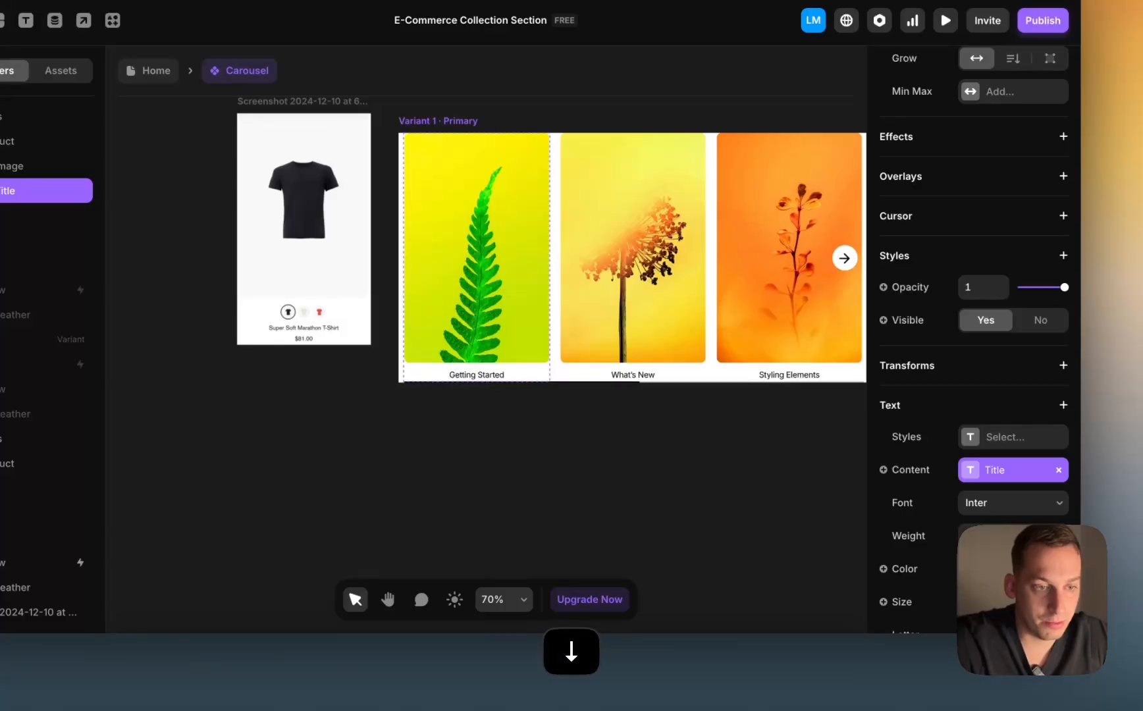
scroll(321, 354, "up", 5)
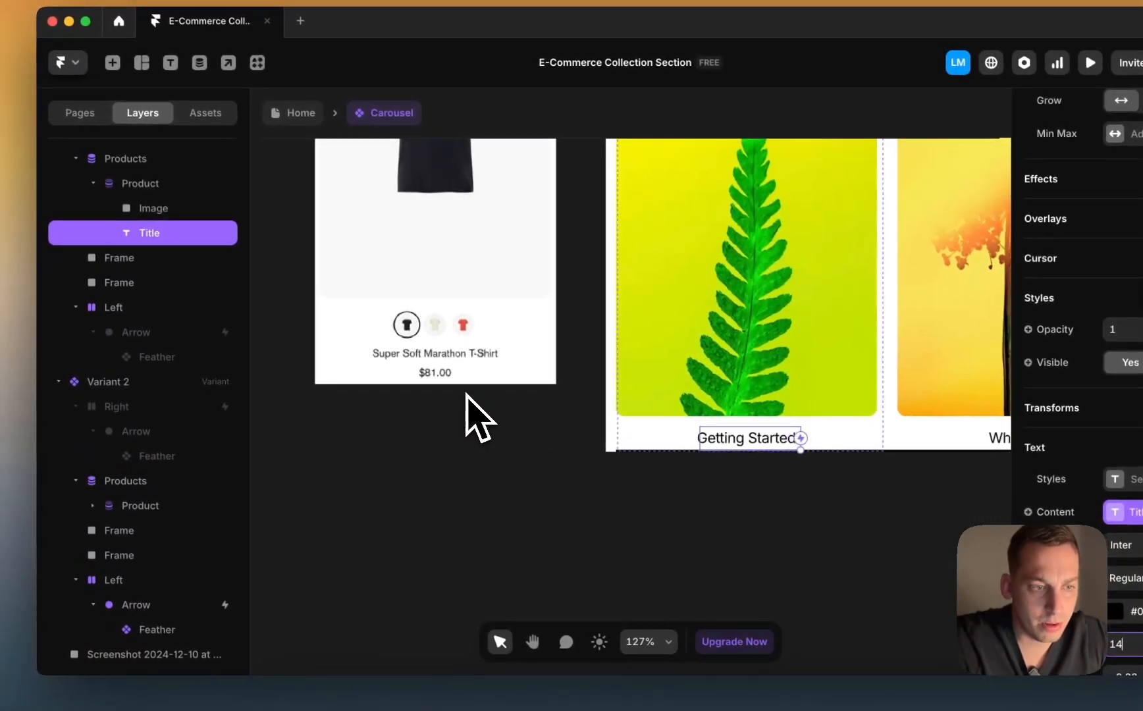
scroll(322, 351, "down", 3)
Step: Duplicate the Getting Started title text with Cmd+D to add a second line below it
left_click(691, 488)
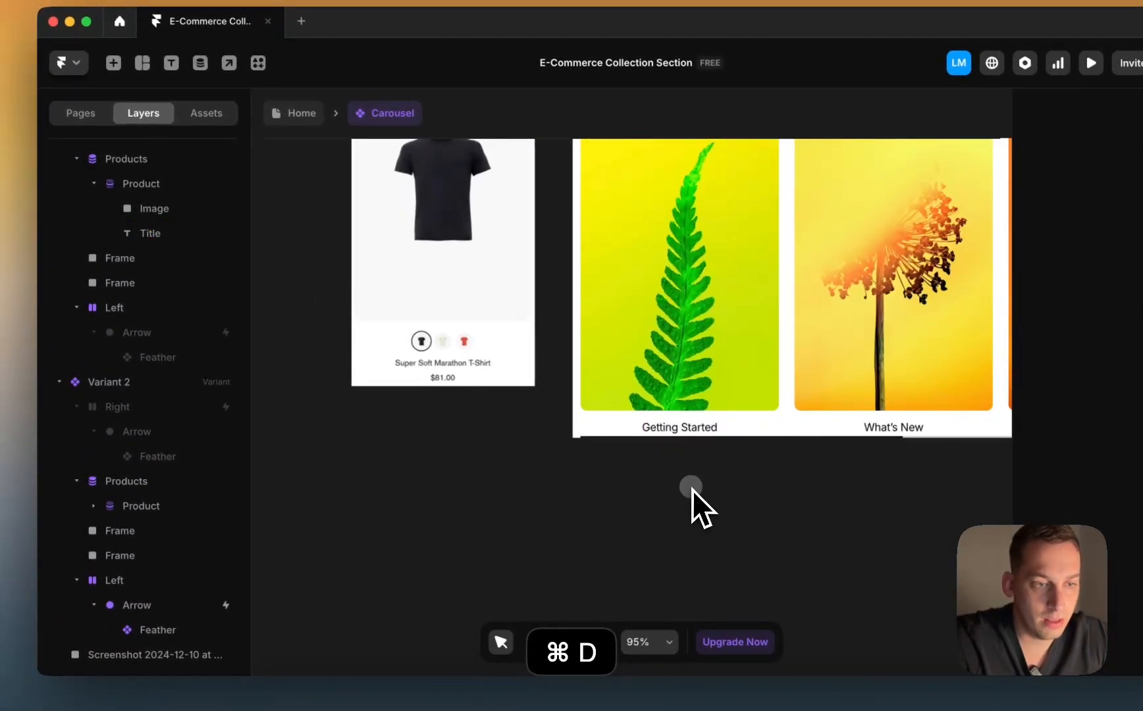
left_click(678, 433)
key("super+d")
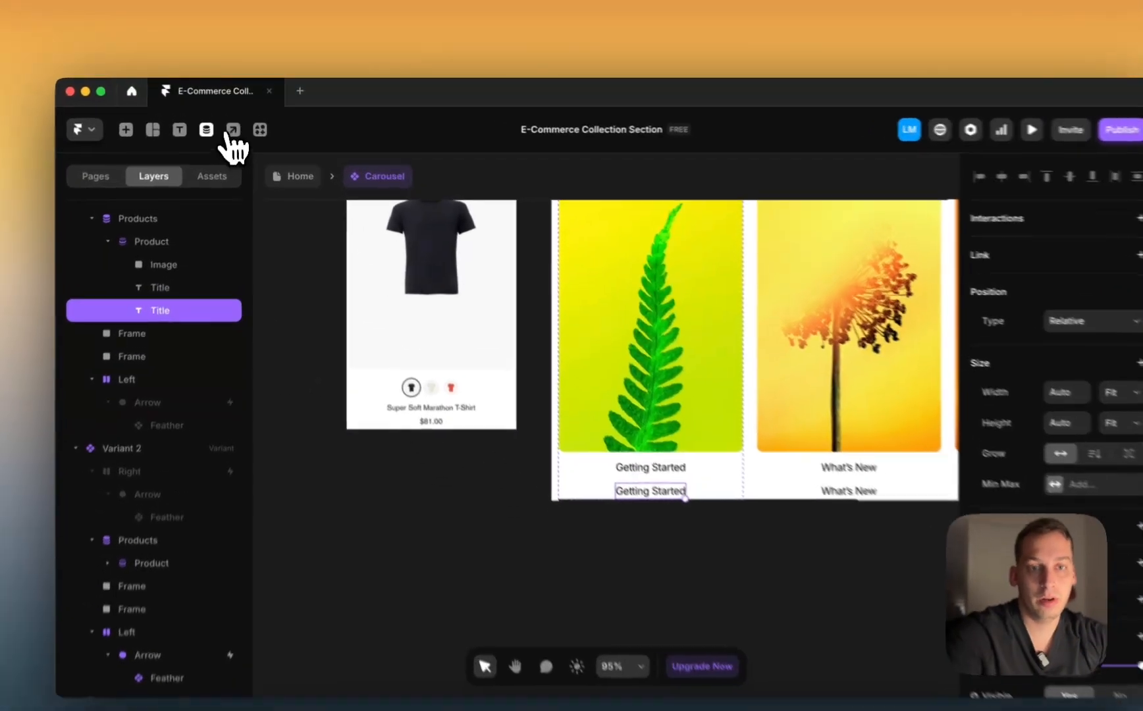
Step: In the Products collection, add a Number field, then remove the resulting Count field
left_click(213, 124)
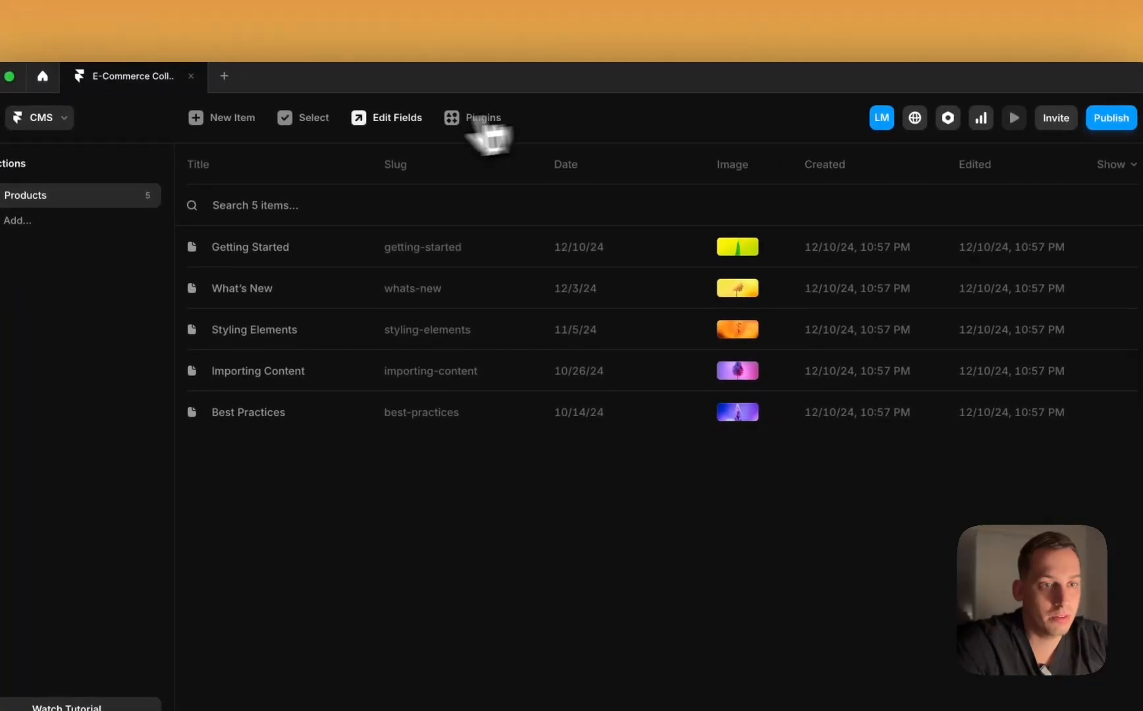
left_click(376, 123)
left_click(787, 234)
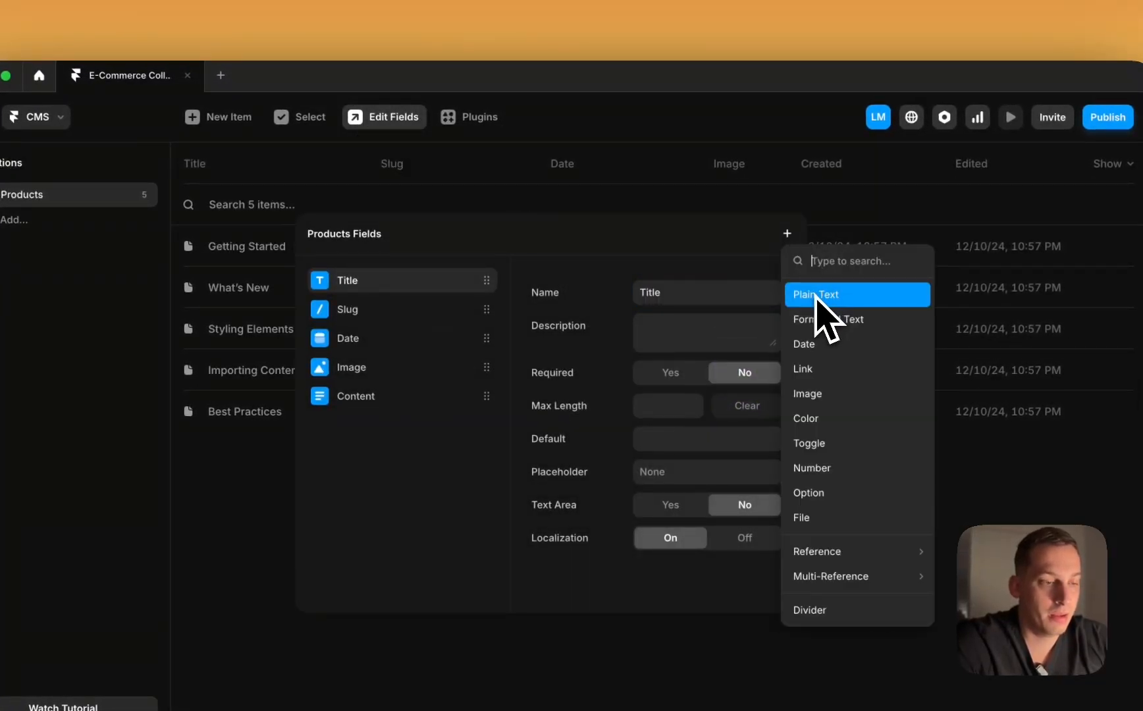
left_click(833, 468)
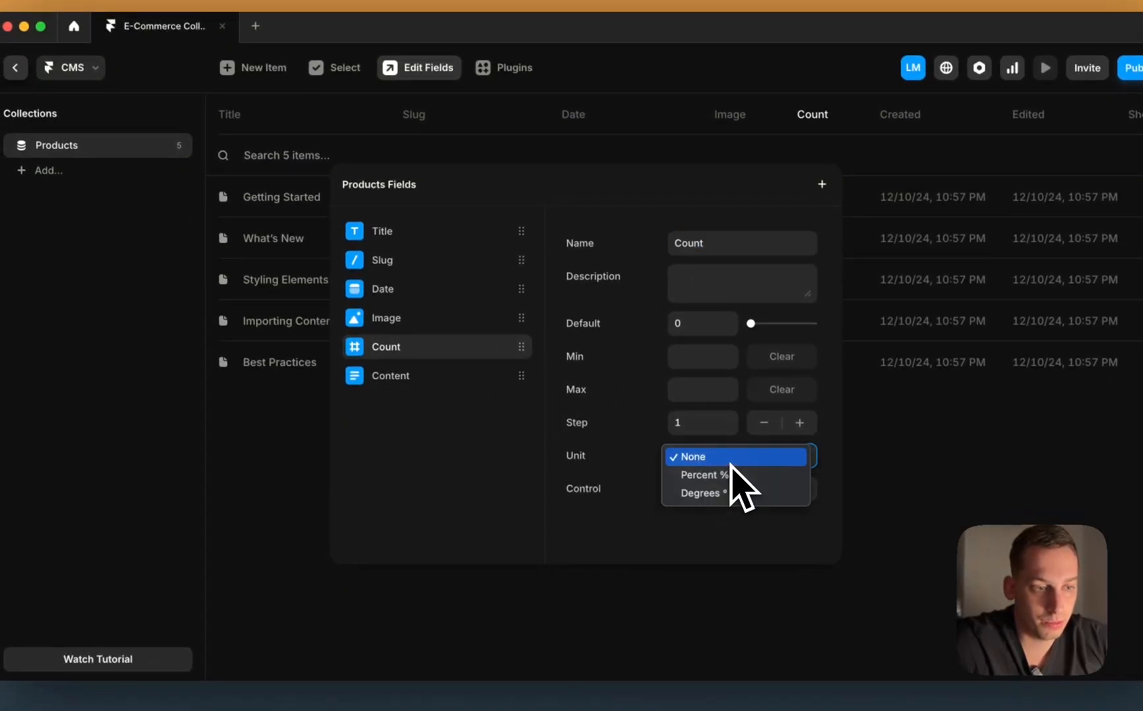
right_click(504, 347)
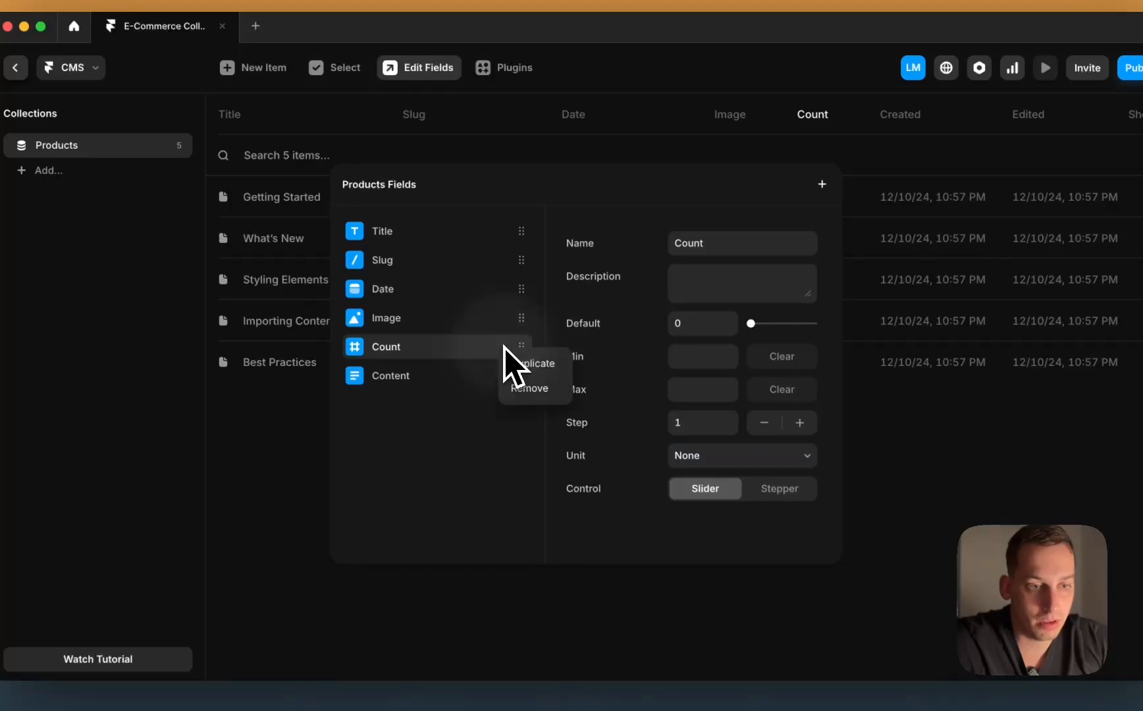
left_click(526, 388)
Step: Add a formatted text field to Products, then remove the unwanted Content 2 field
left_click(822, 184)
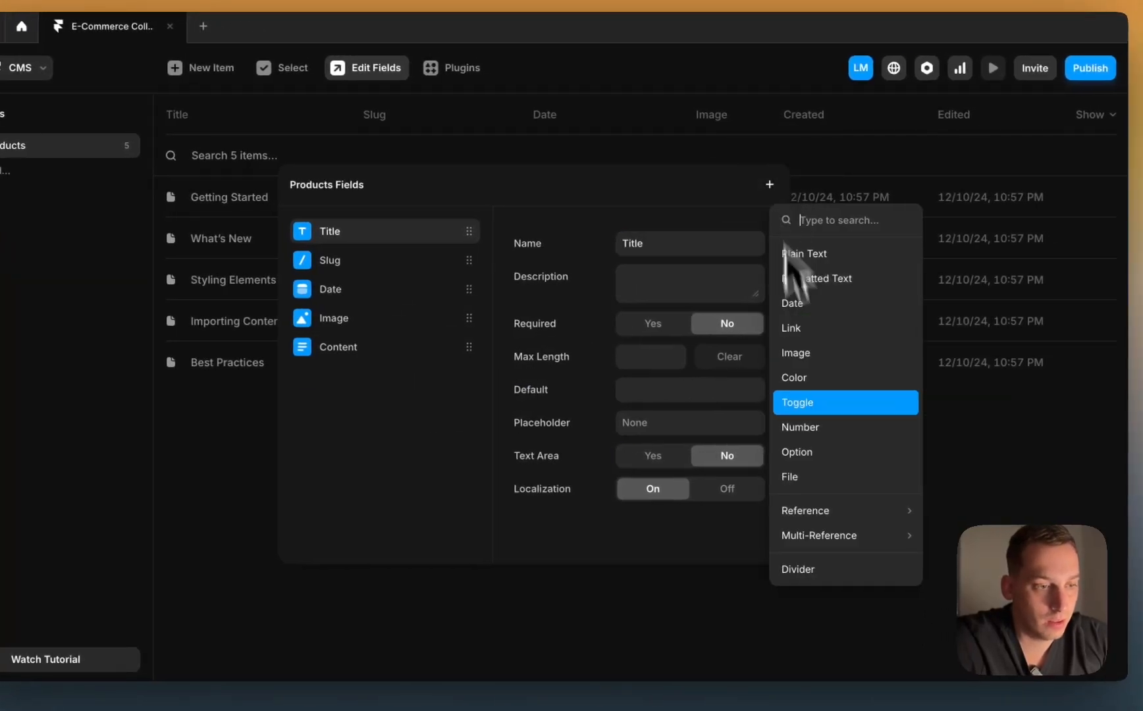
mouse_move(863, 517)
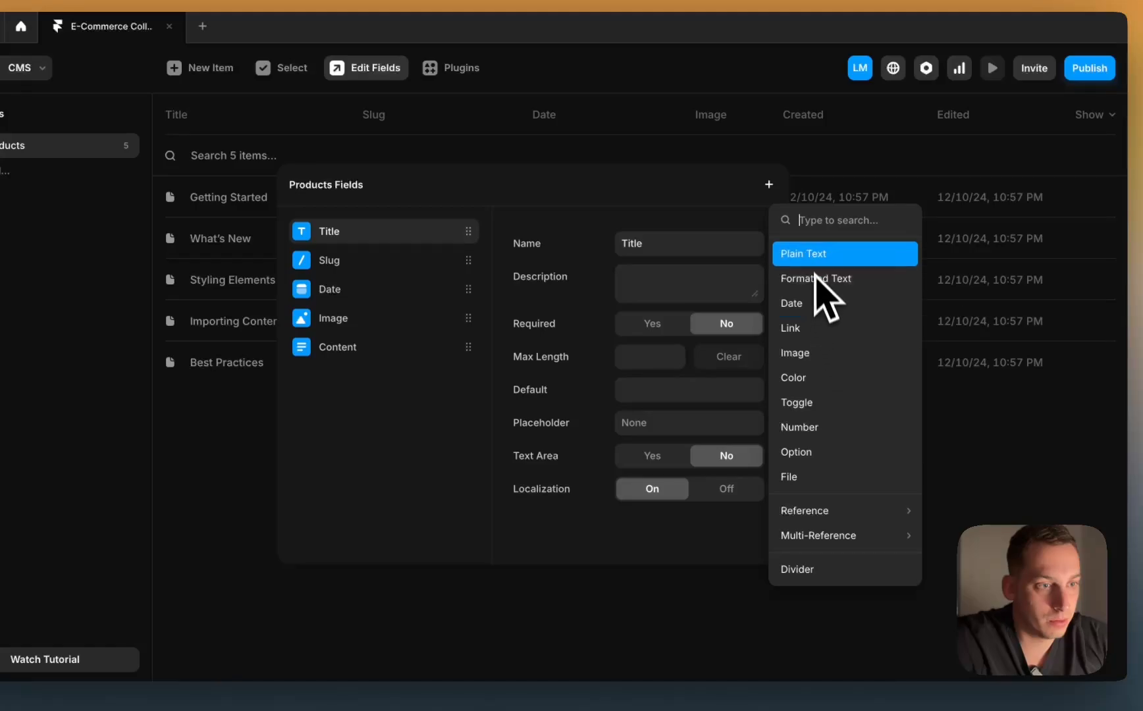
left_click(810, 277)
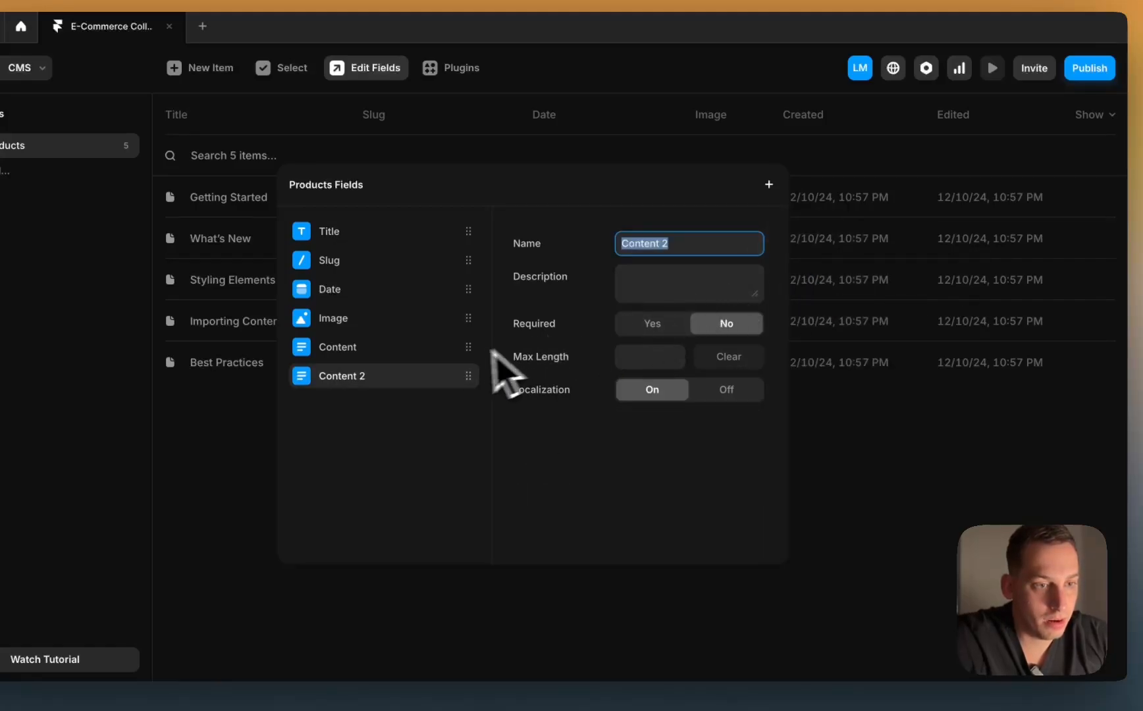
left_click(478, 417)
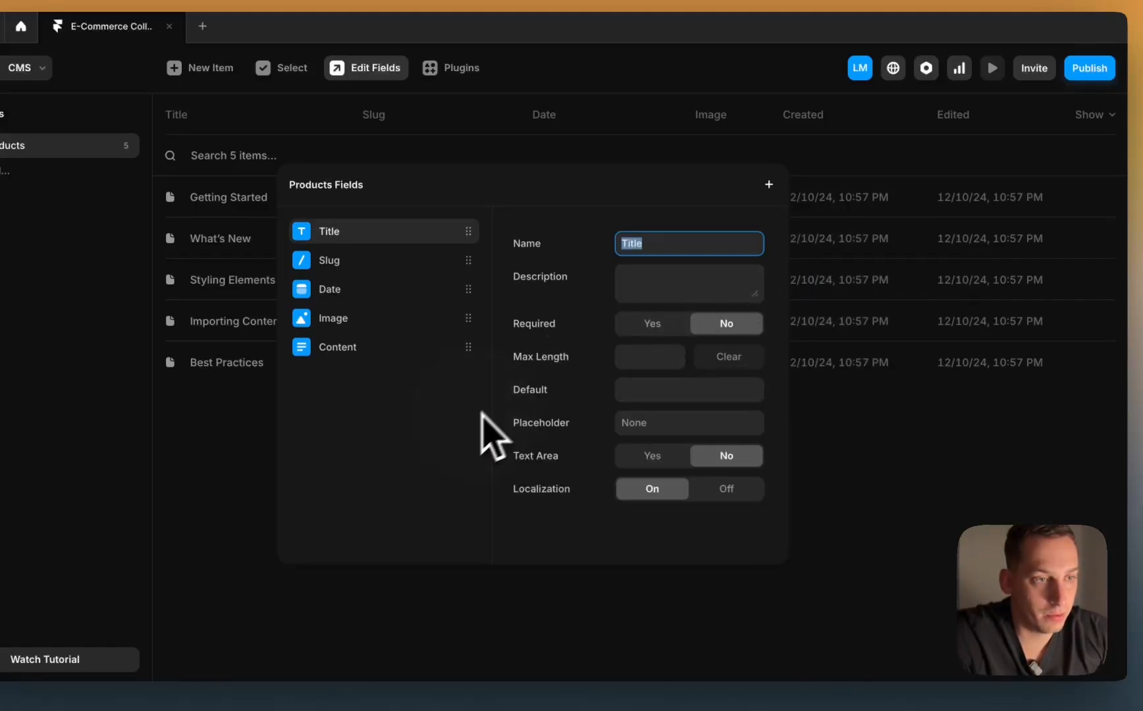
Step: Add a plain text field named Price to the Products collection
left_click(768, 185)
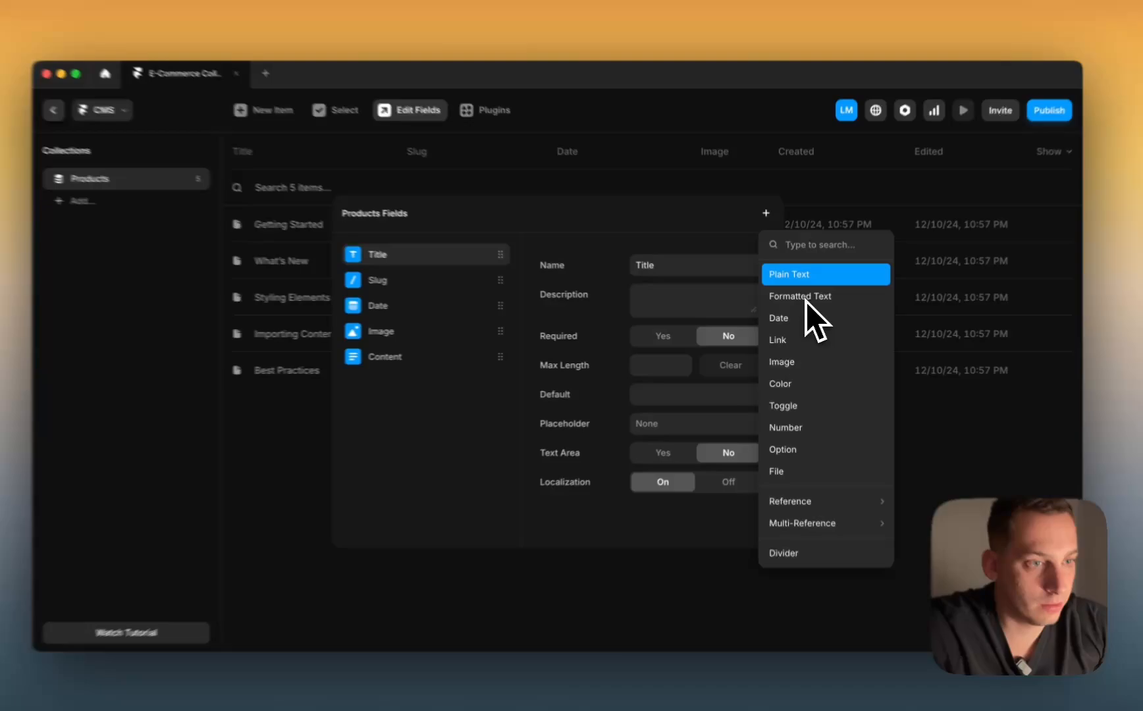
left_click(803, 275)
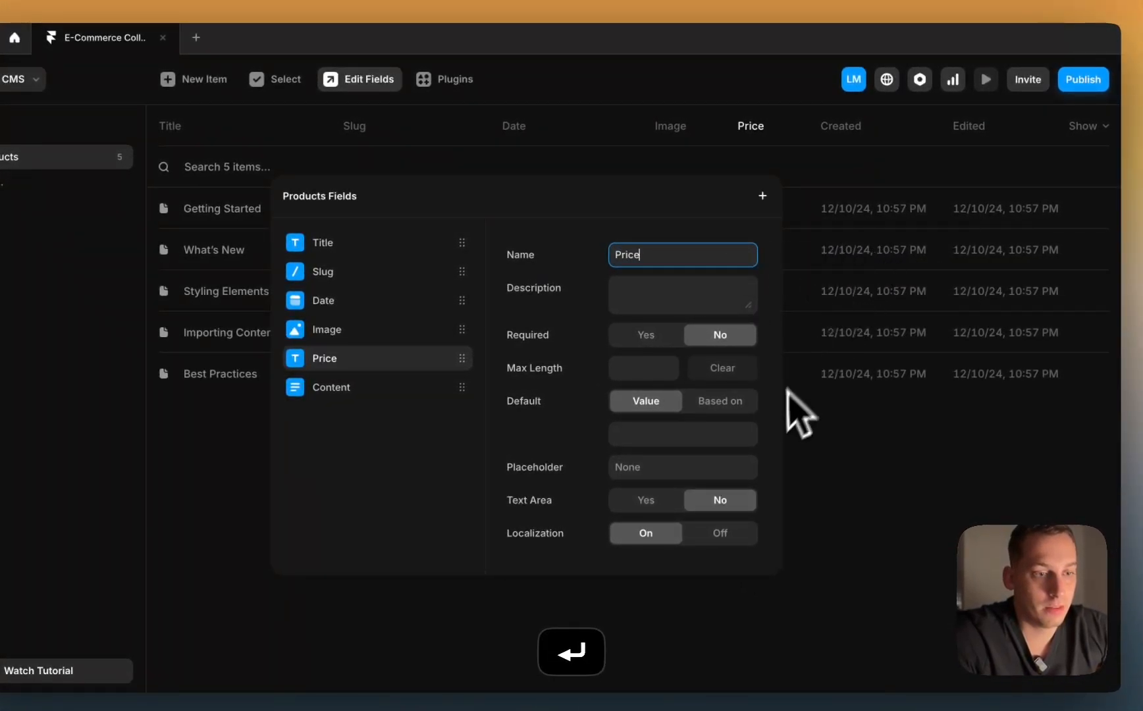
key("Return")
Step: Enter prices: $29.99 for Getting Started, $19.99 for What's New, and start $39 for Styling Elements
left_click(750, 224)
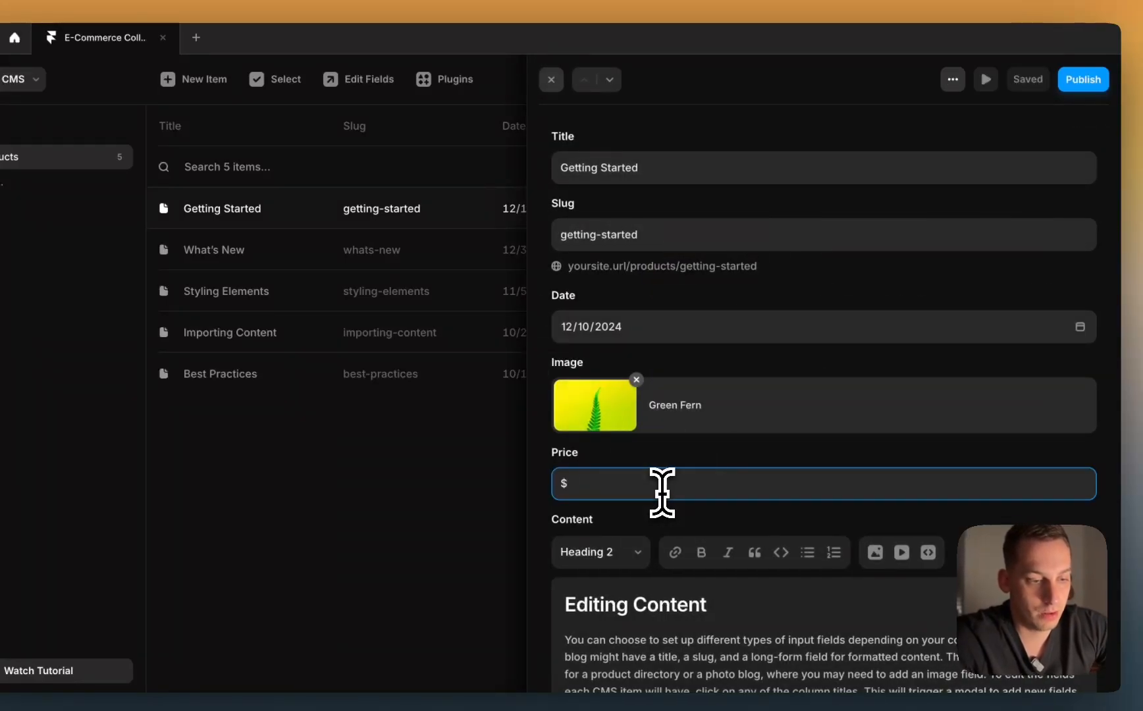
key("Escape")
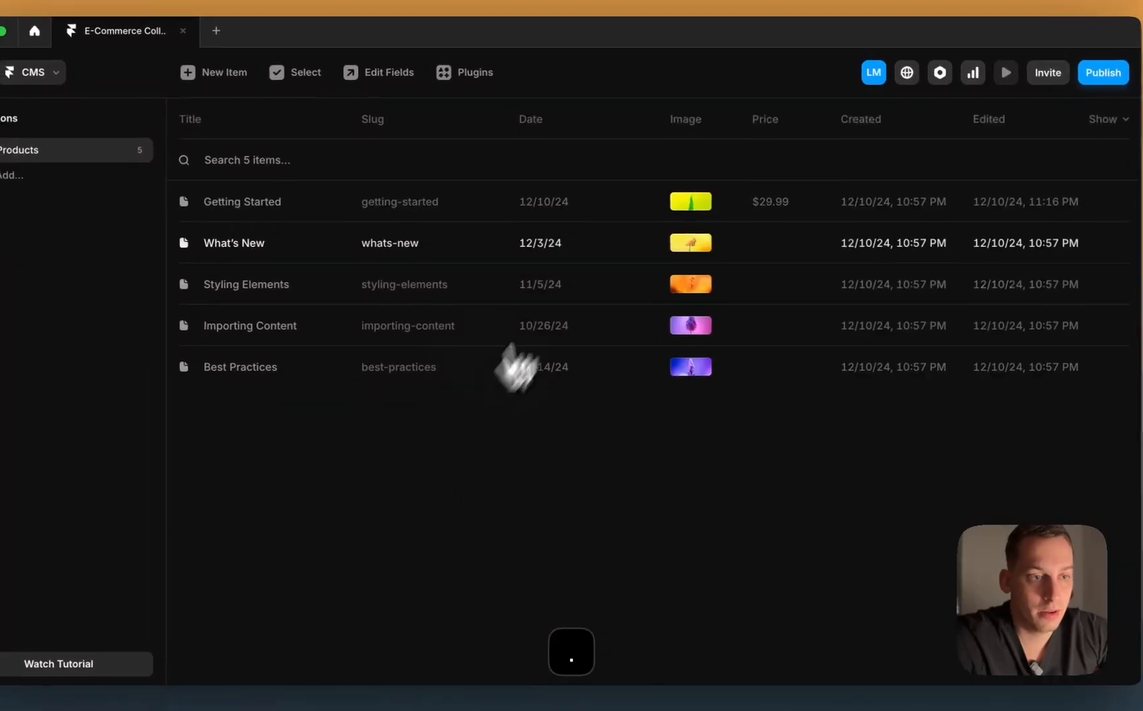
left_click(569, 249)
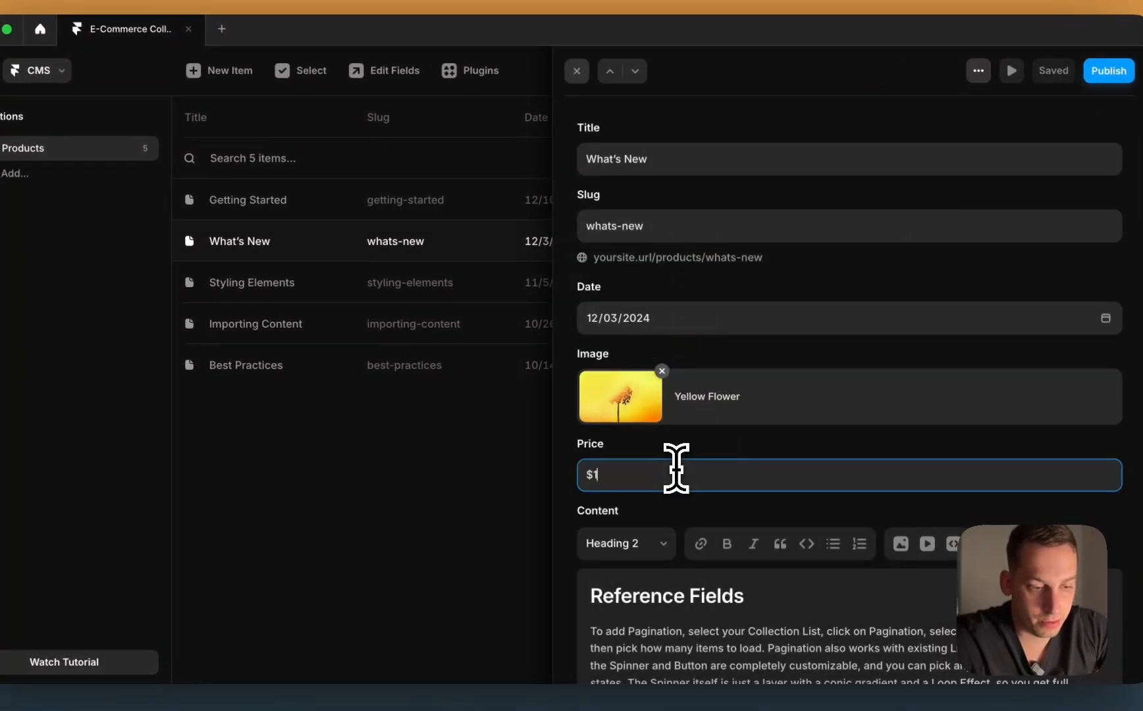
key("Escape")
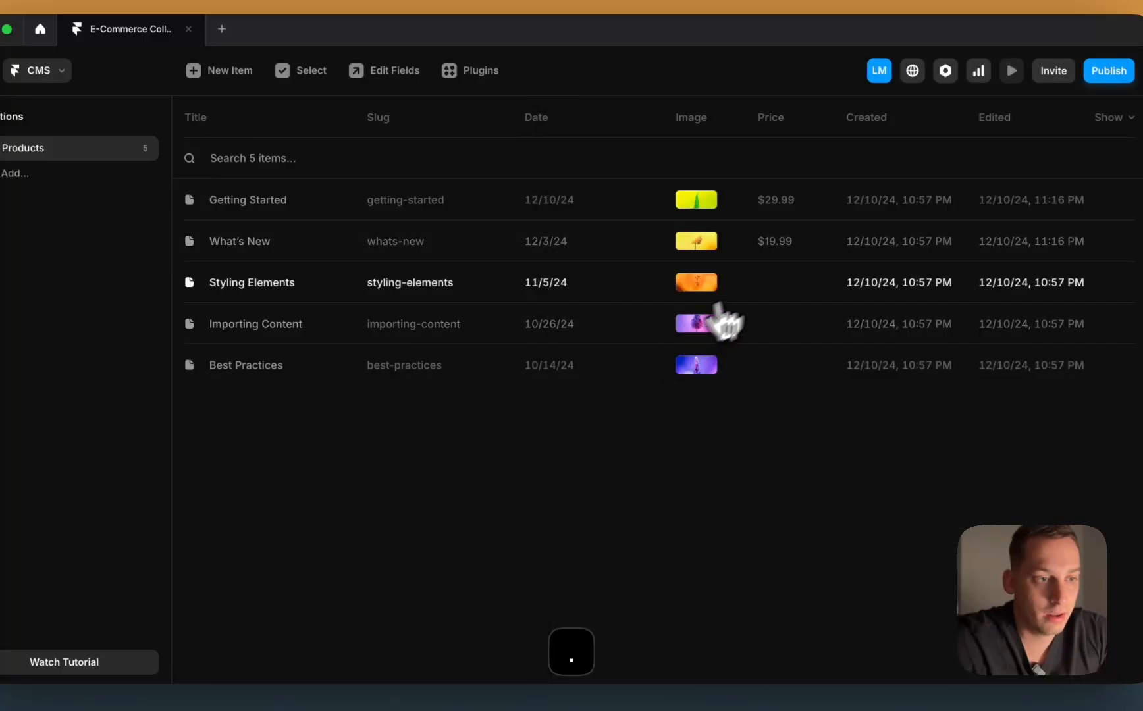
left_click(716, 297)
left_click(673, 485)
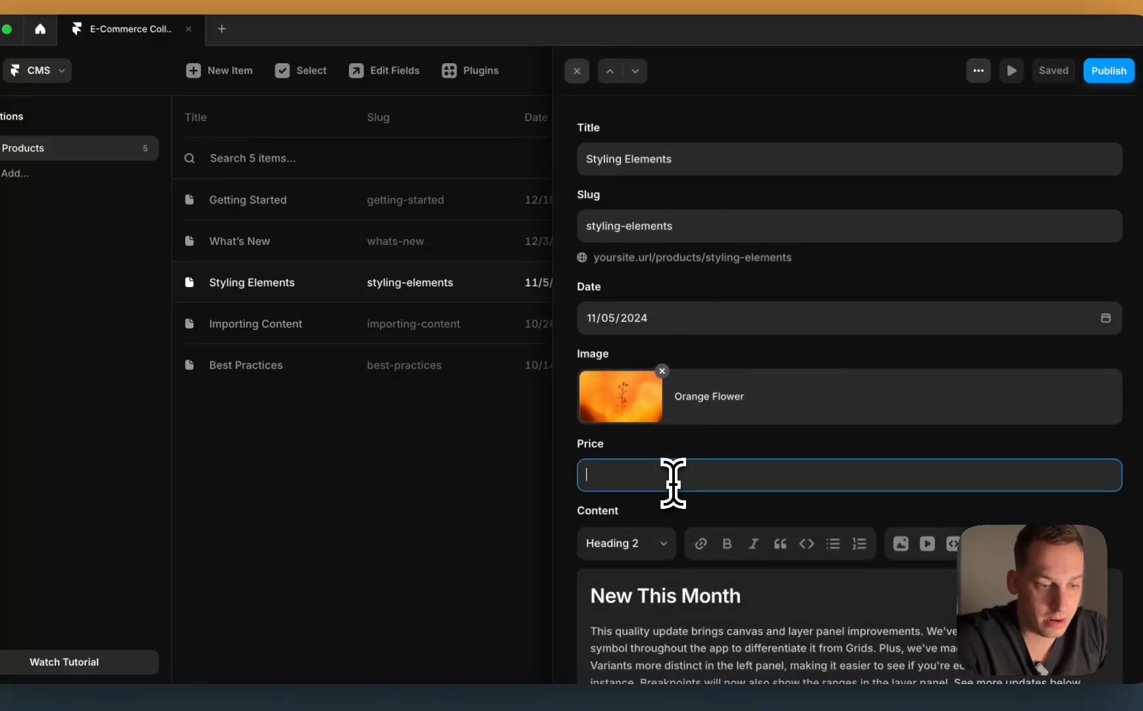
type("$")
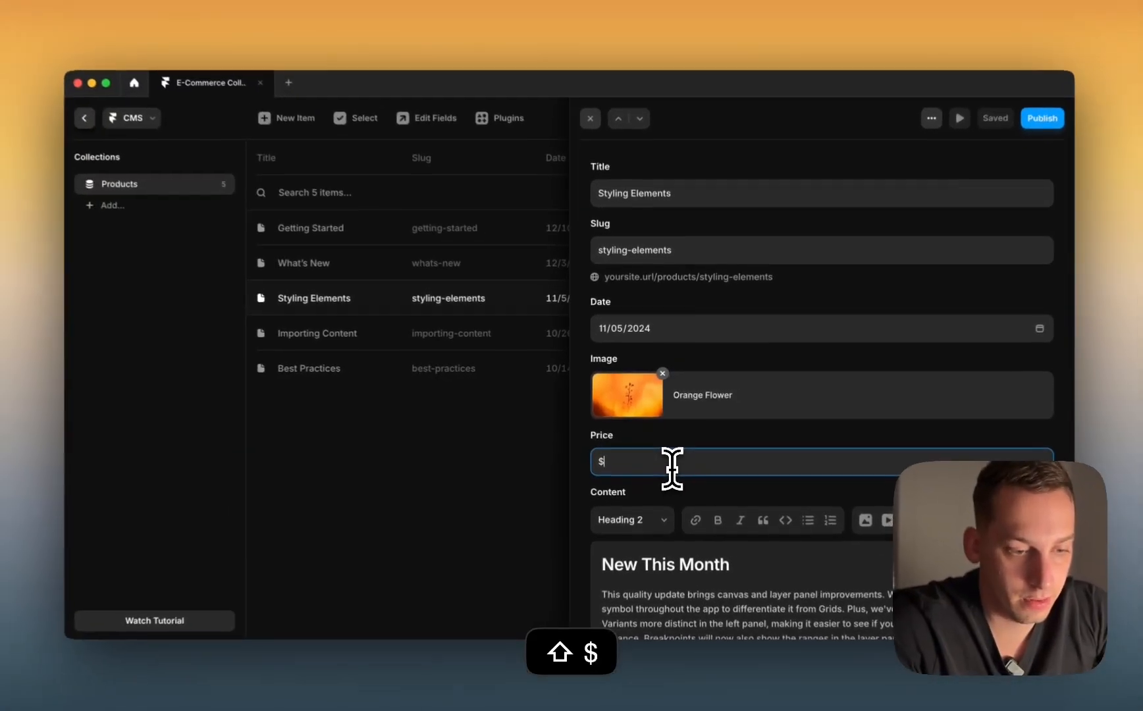
type("39")
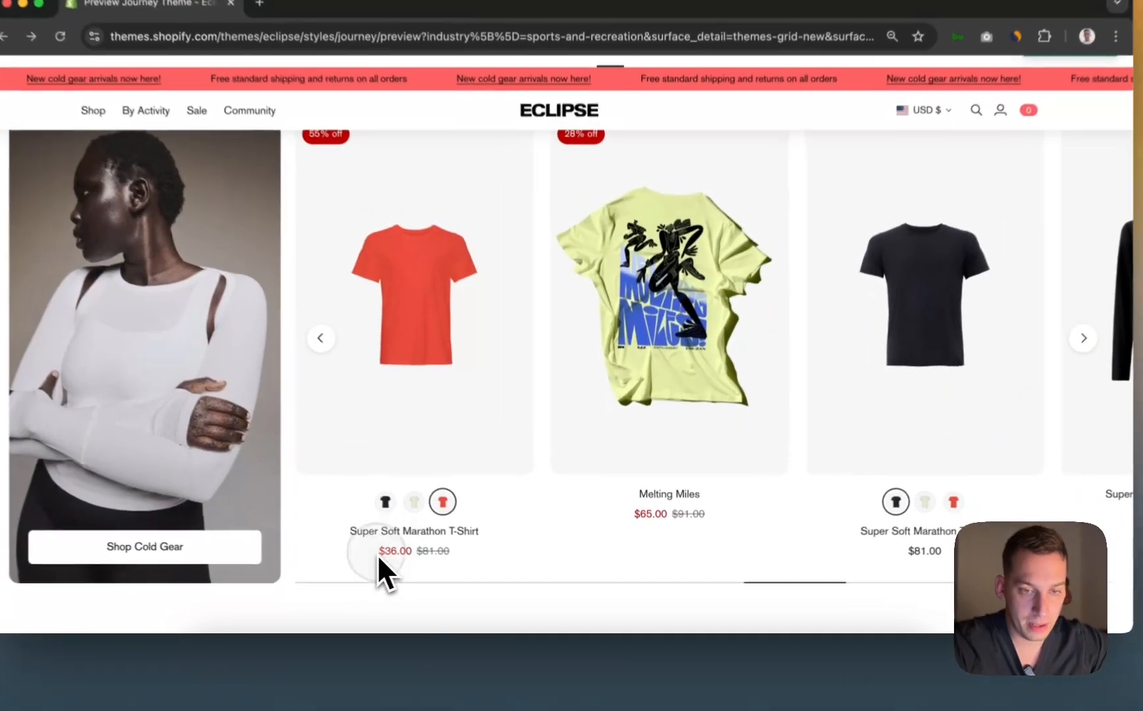
Step: Select the red T-shirt's $36.00 sale price in the Shopify preview, then return to Framer
left_click_drag(417, 559, 444, 564)
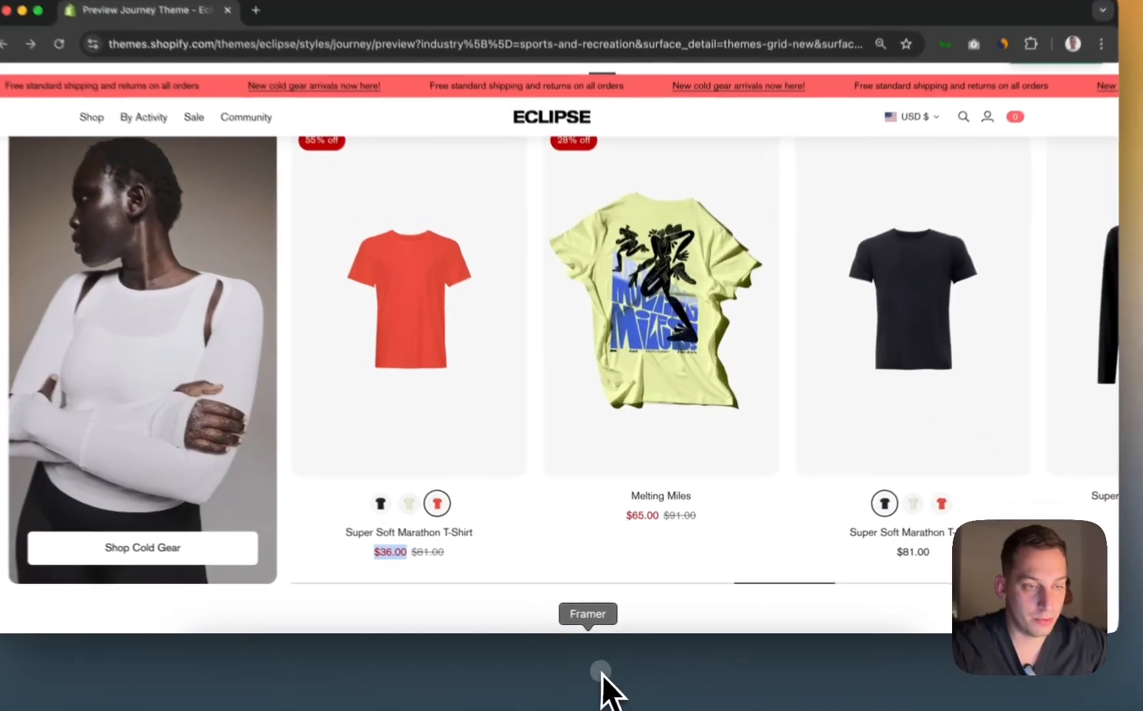
left_click(635, 678)
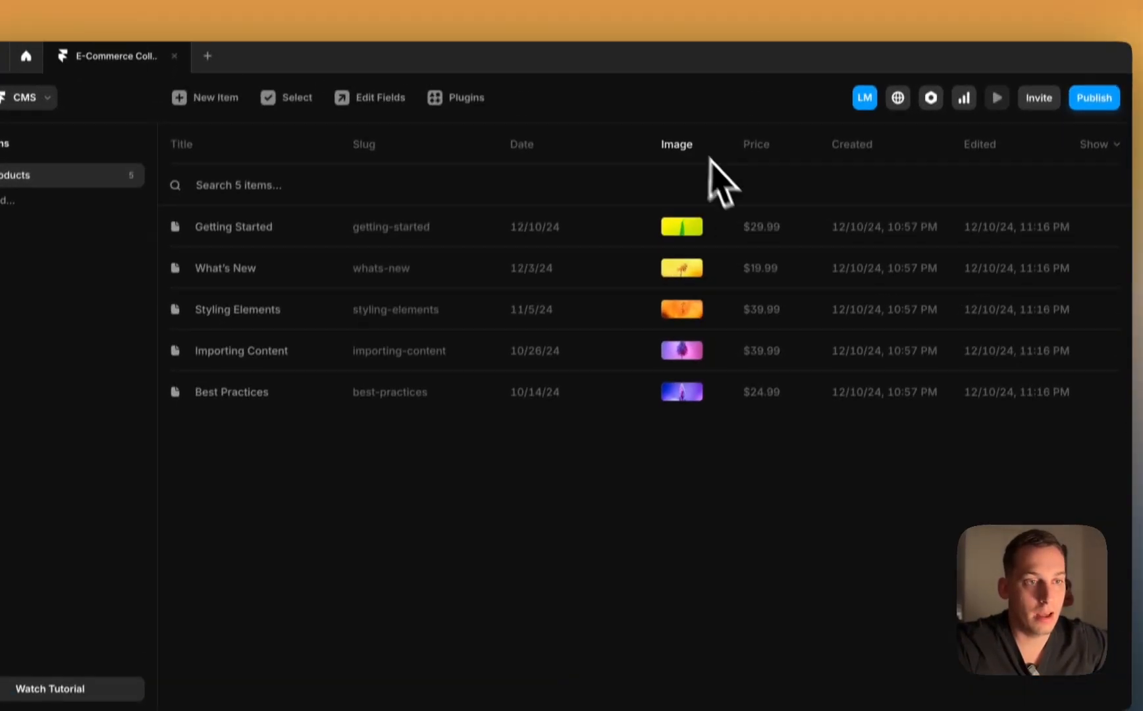
Step: Add a plain text Discounted Price field to the Products collection
left_click(389, 98)
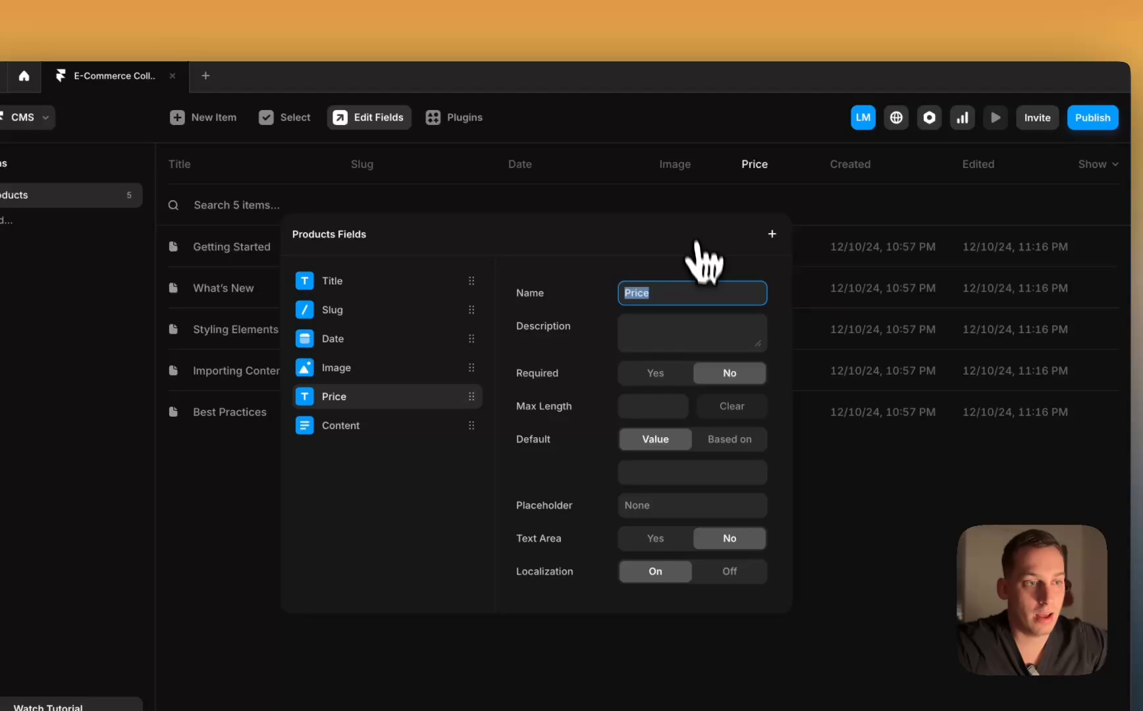
left_click(772, 233)
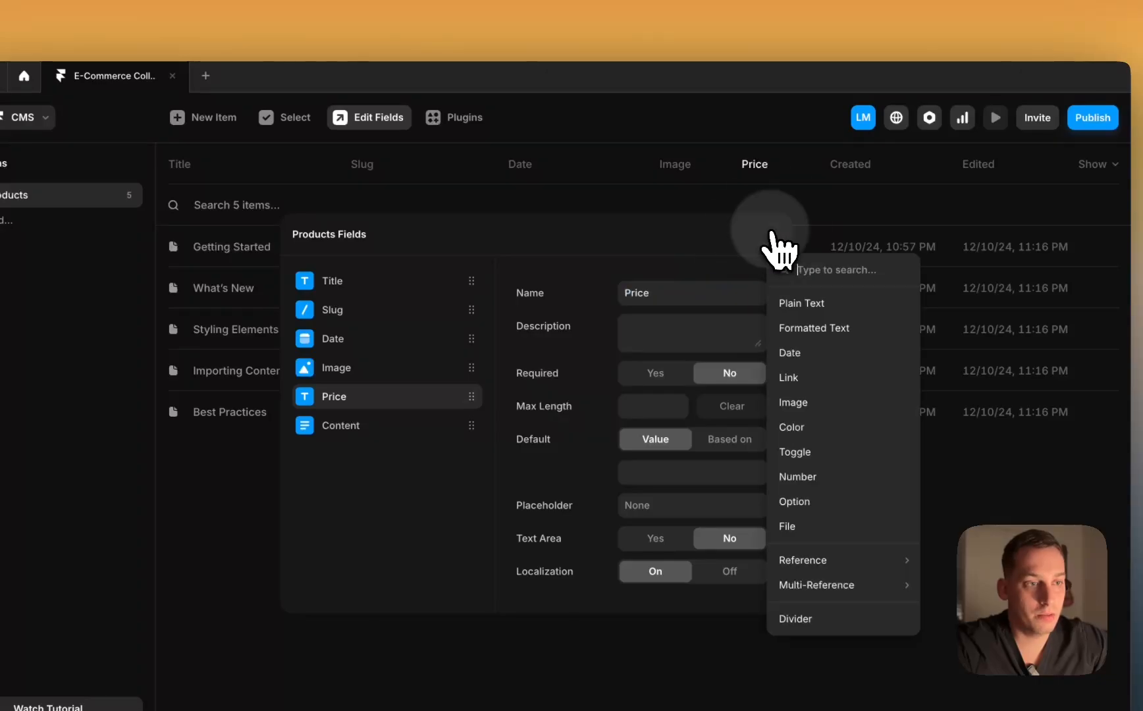
left_click(796, 302)
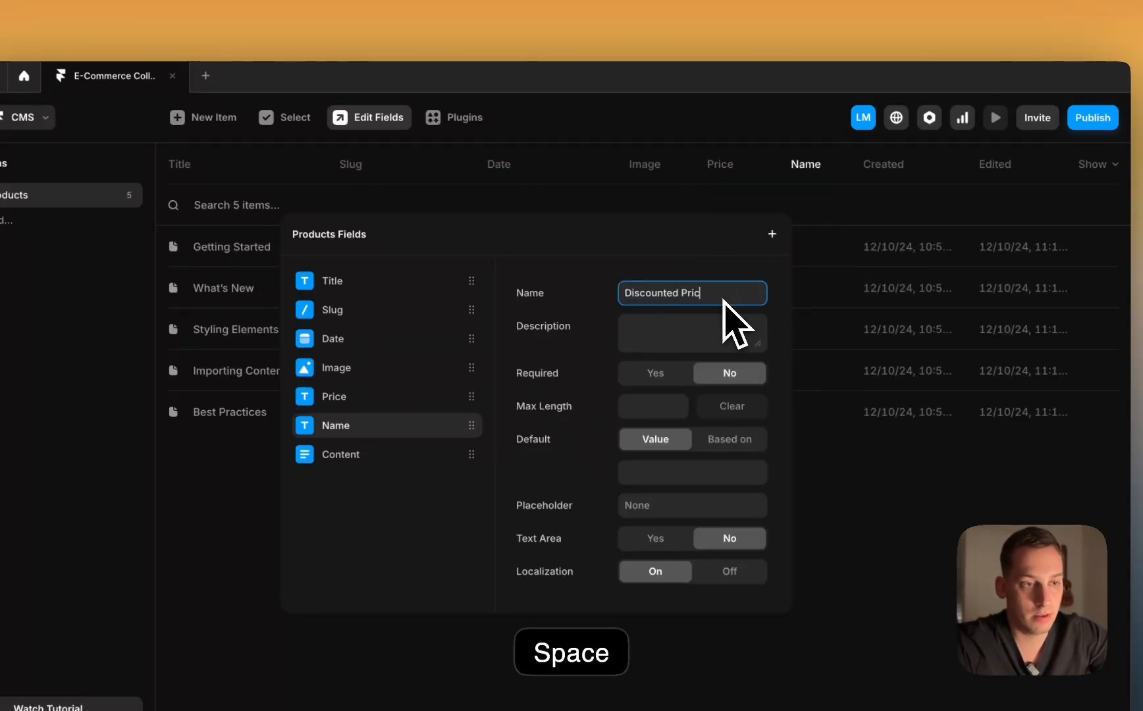
left_click(813, 379)
Step: Give Getting Started a $24.99 and Styling Elements a $29.99 discounted price
left_click(767, 249)
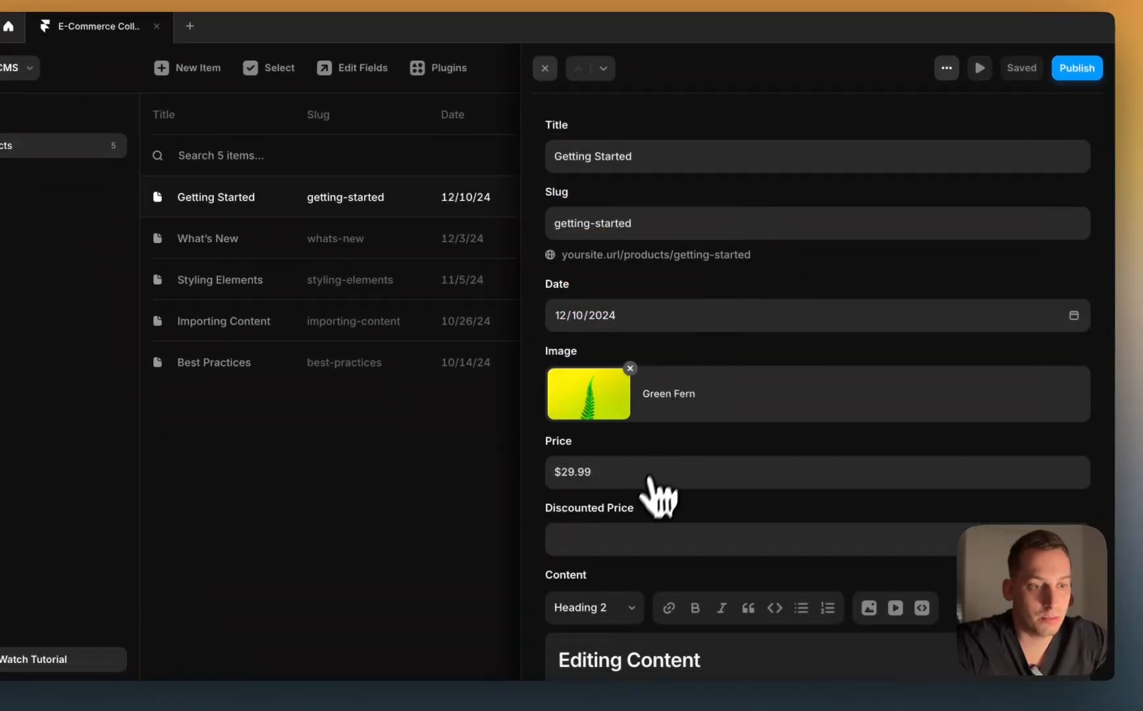
left_click(615, 540)
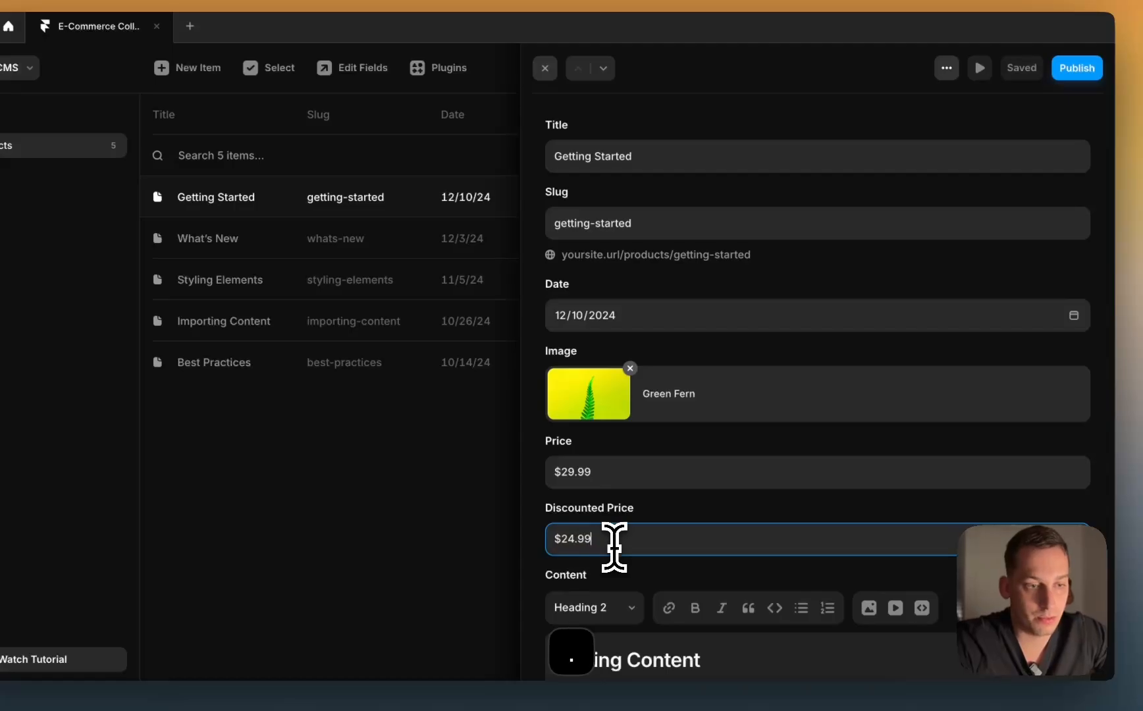
key("Escape")
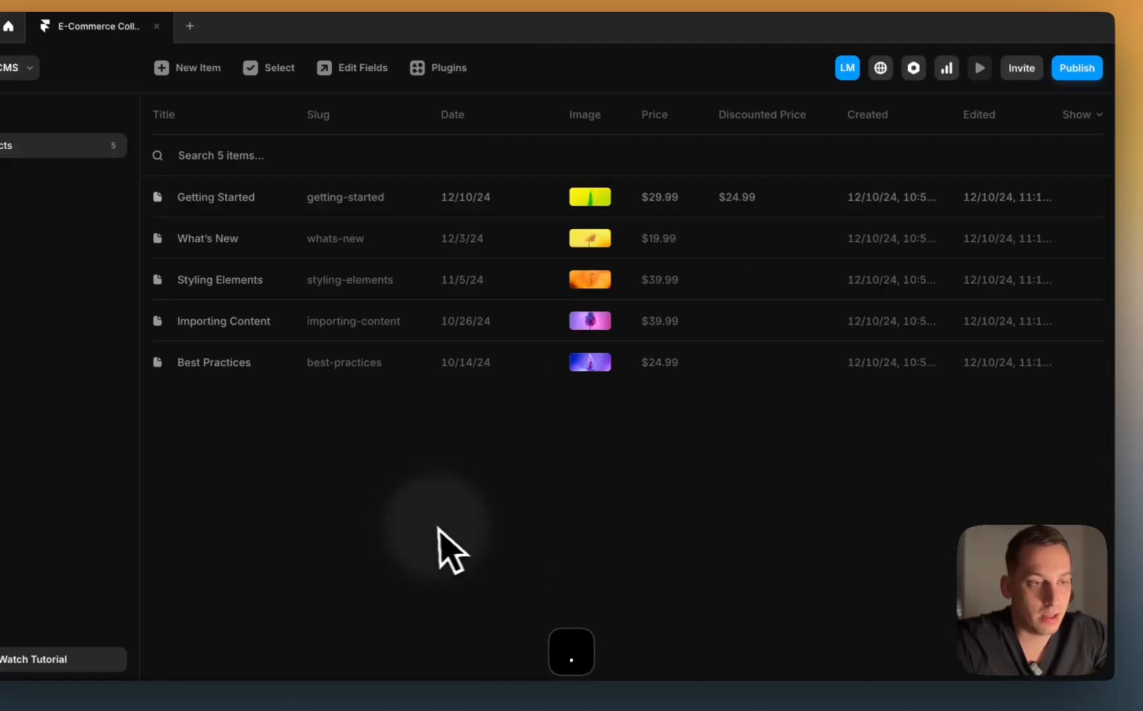
left_click(742, 279)
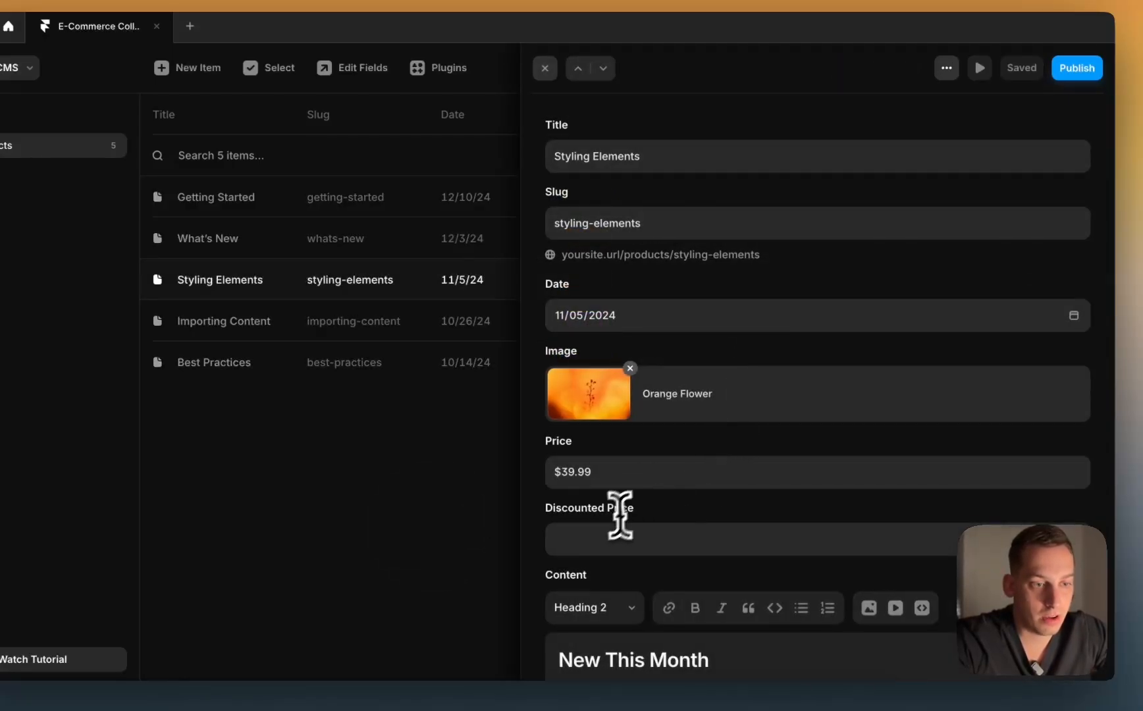
left_click(604, 532)
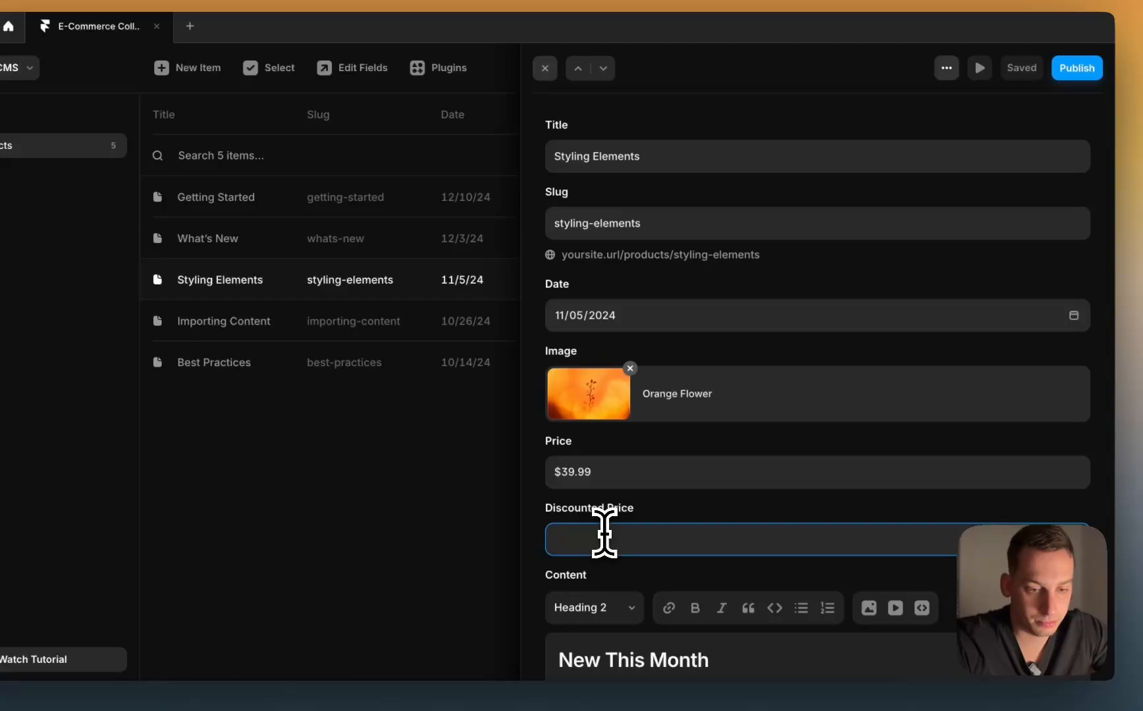
type("29")
key("BackSpace")
key("BackSpace")
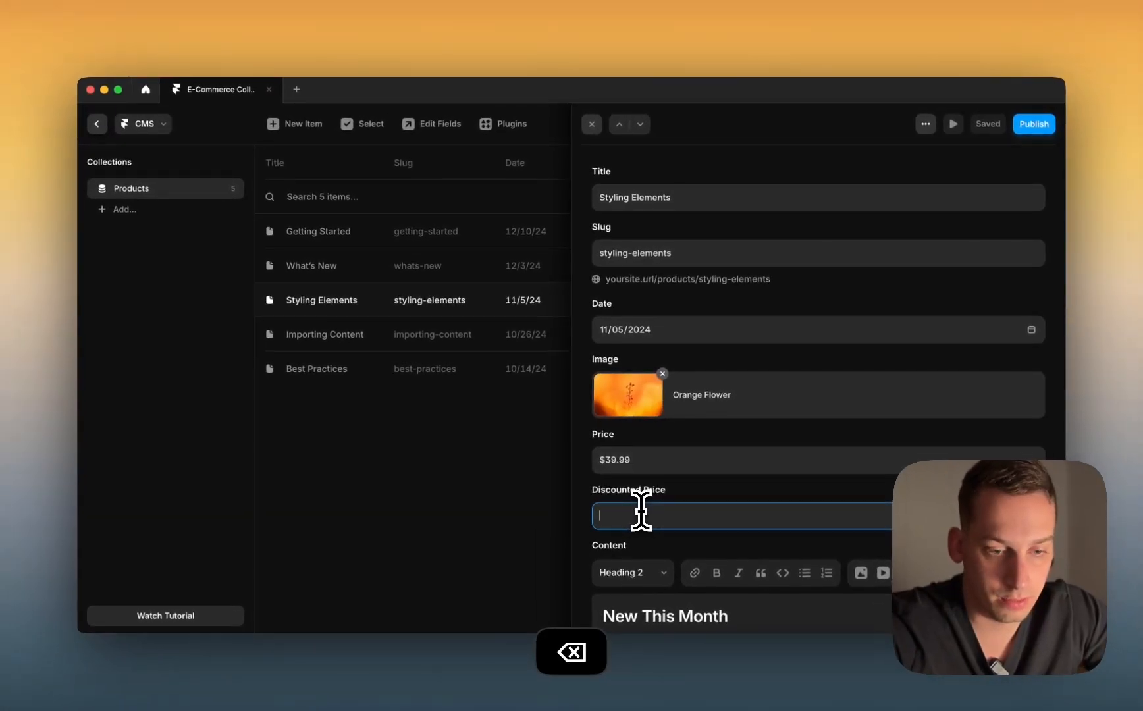
type("$2")
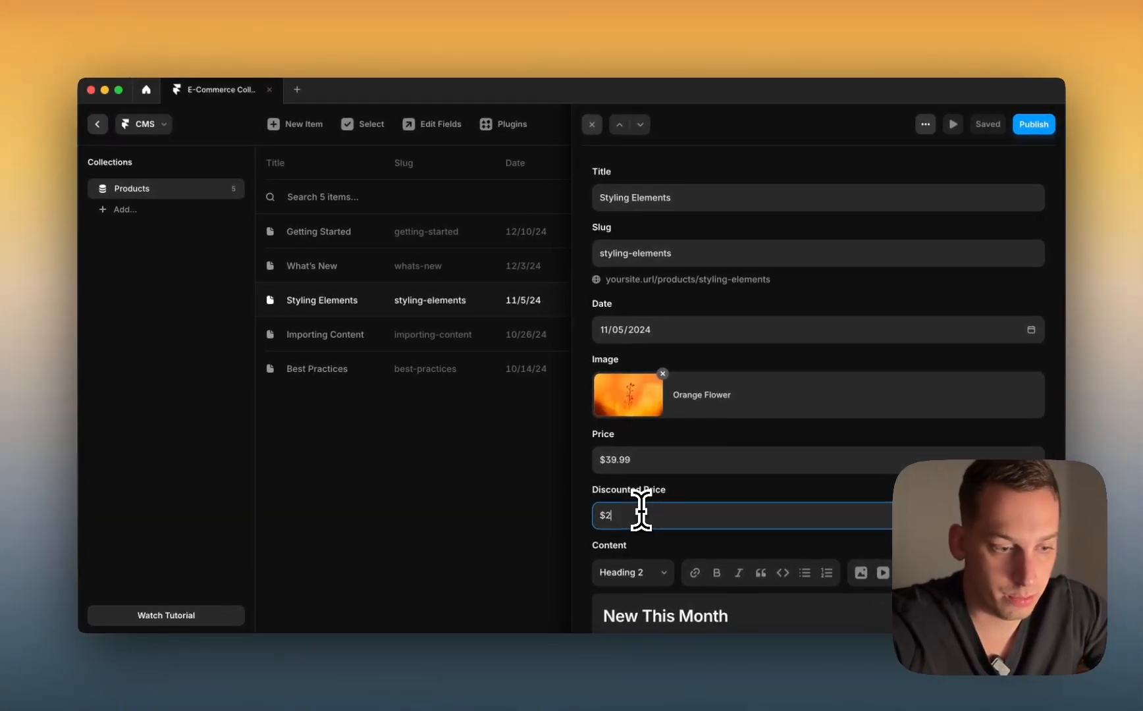
type("9.99")
left_click(514, 524)
Step: Set Best Practices' discounted price to $19.99, then bring the Shopify preview back to the front
left_click(500, 368)
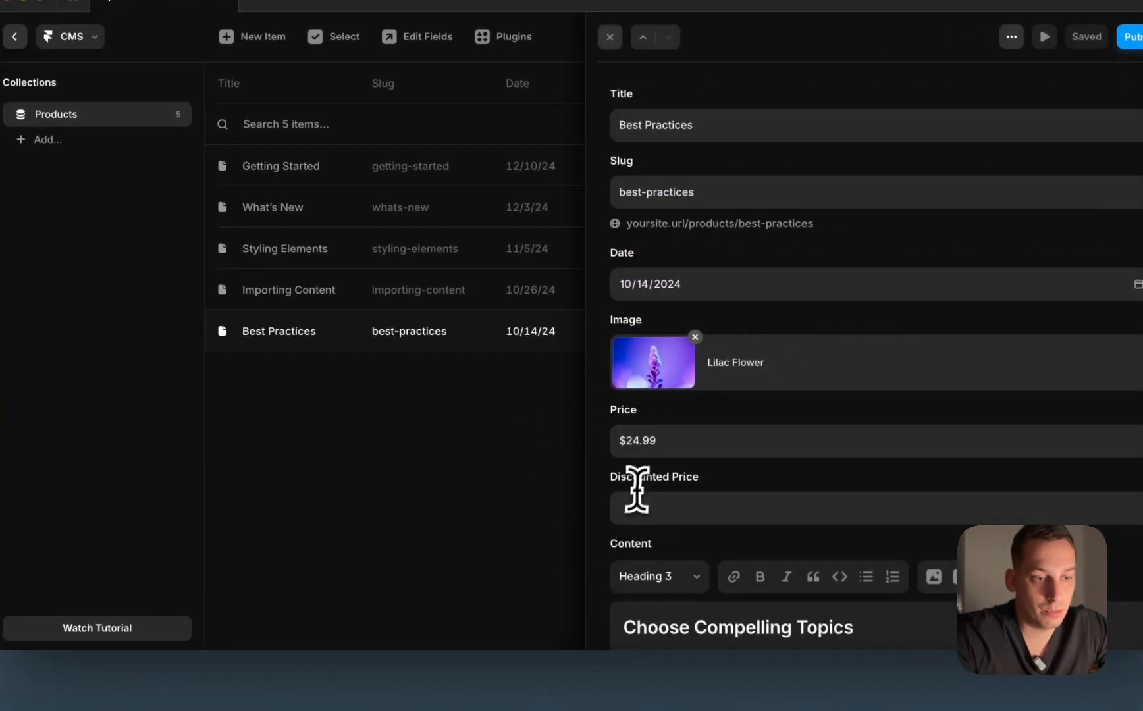
left_click(628, 501)
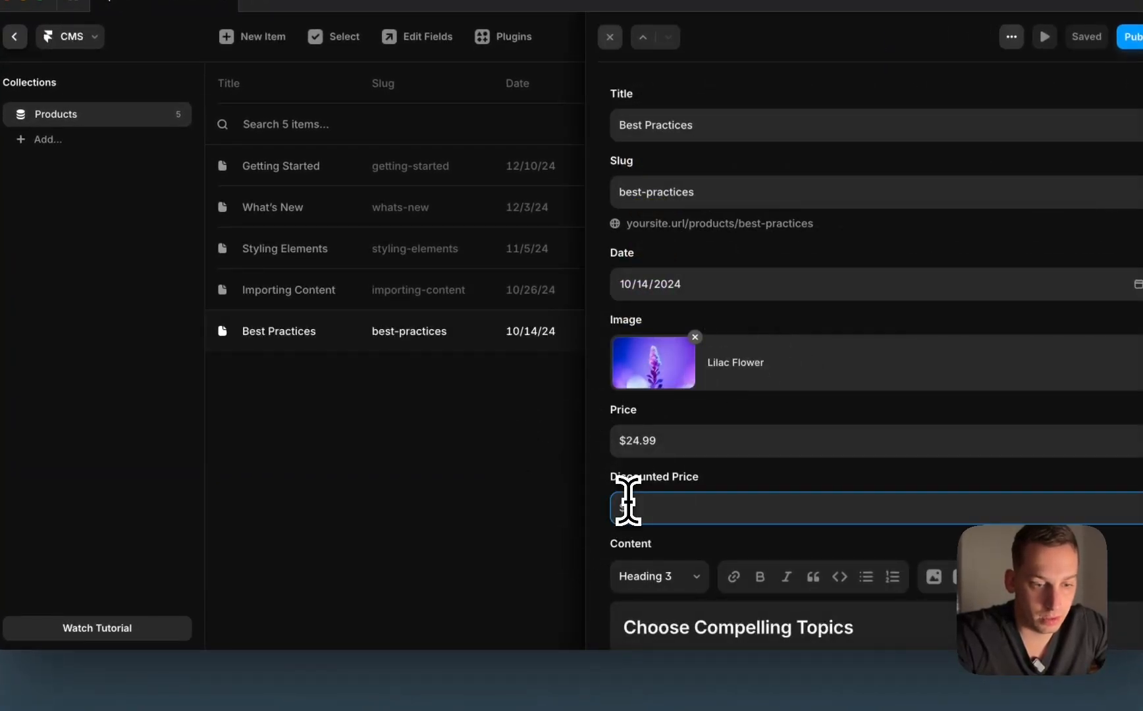
left_click(414, 463)
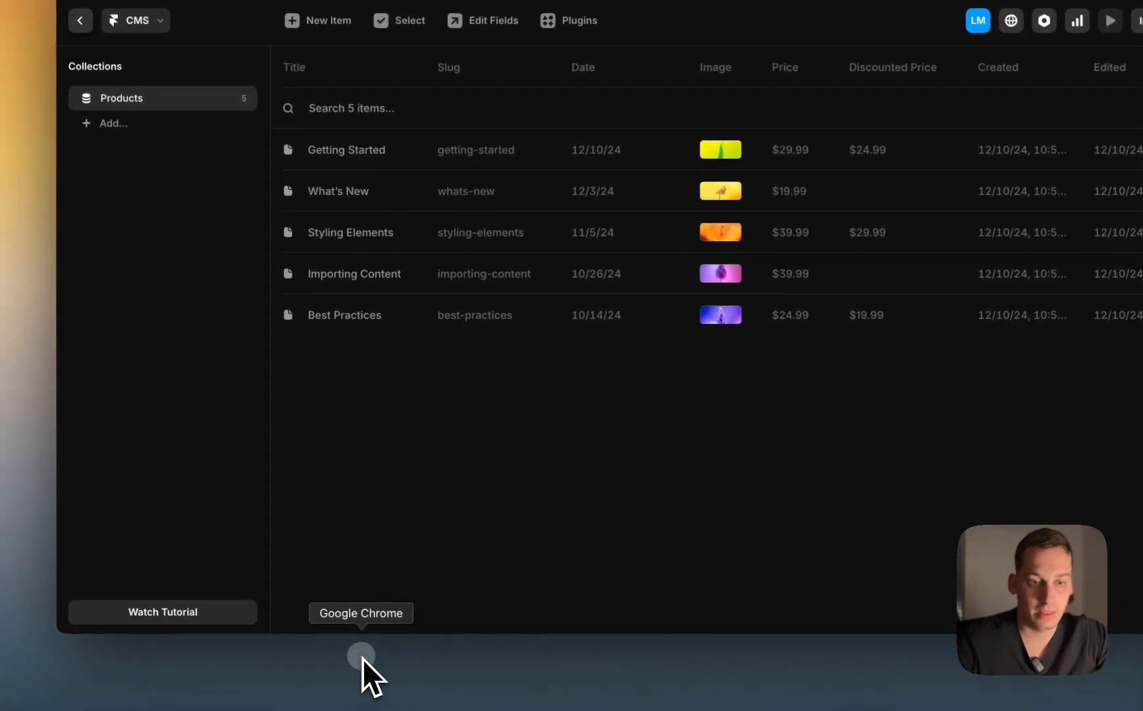
left_click(362, 676)
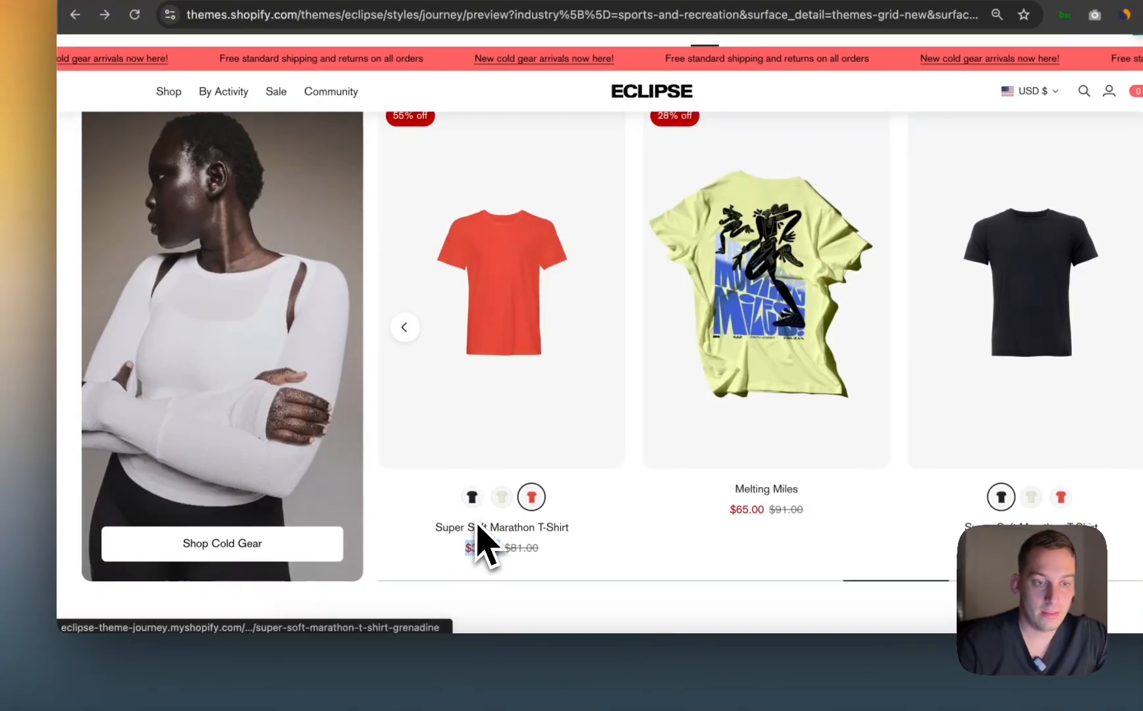
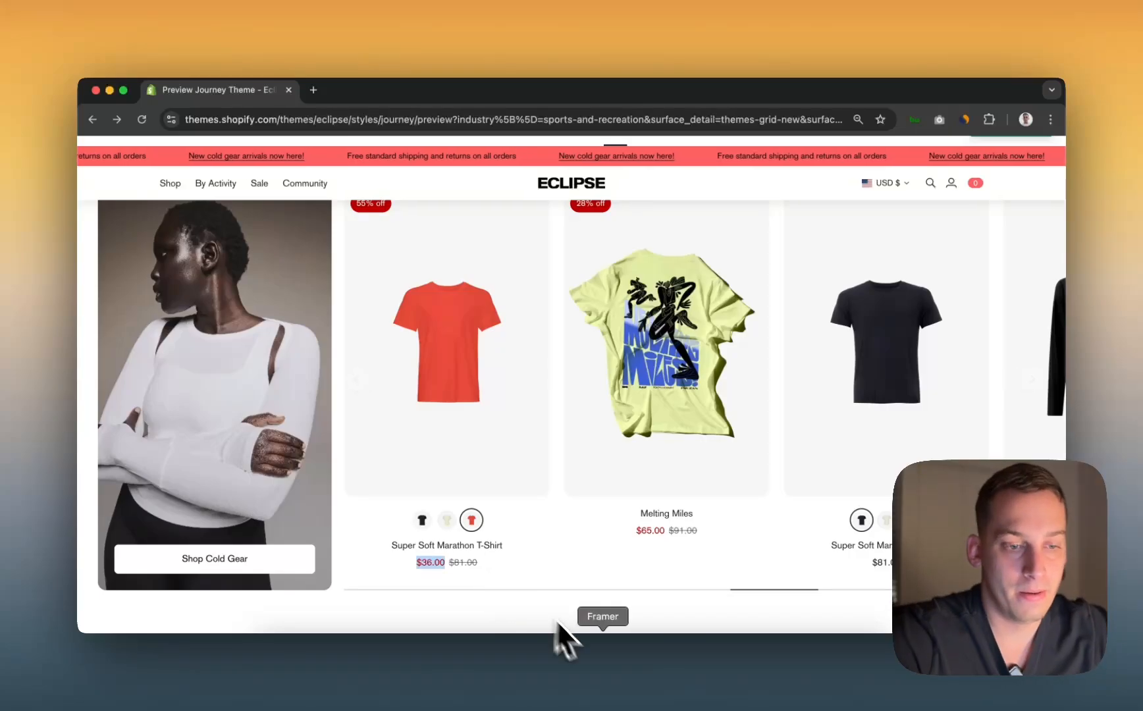
Step: In the Framer CMS, rename the Products collection's Image field to Cover Image
left_click(612, 661)
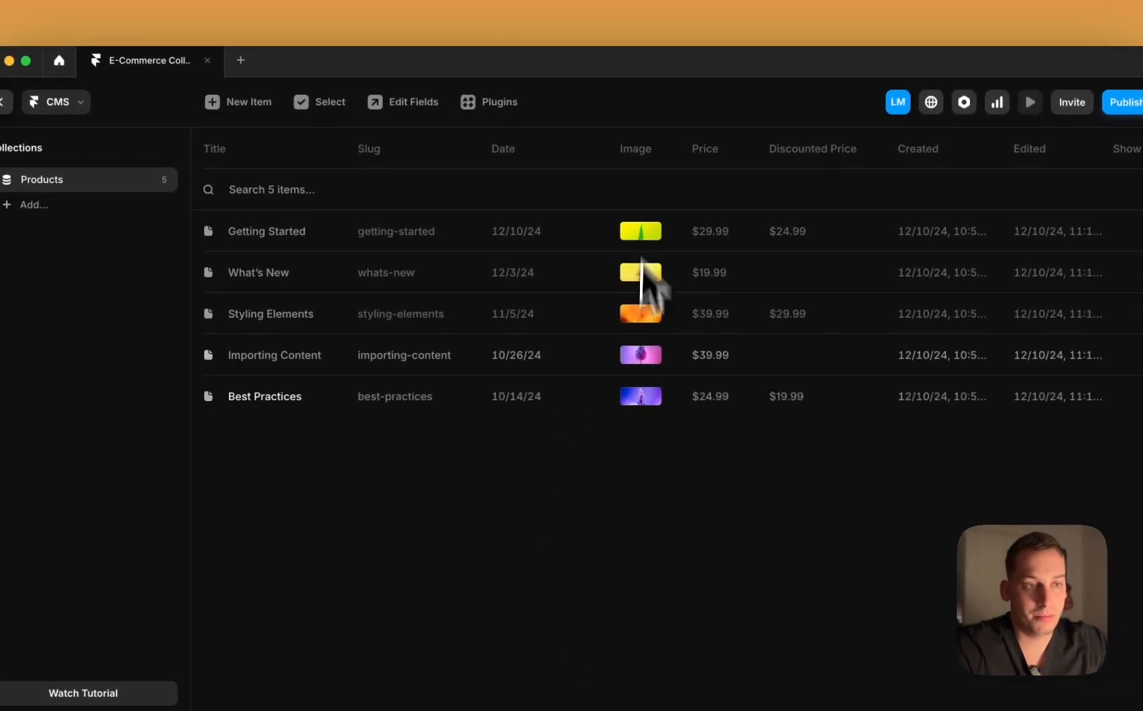
left_click(640, 74)
left_click(636, 179)
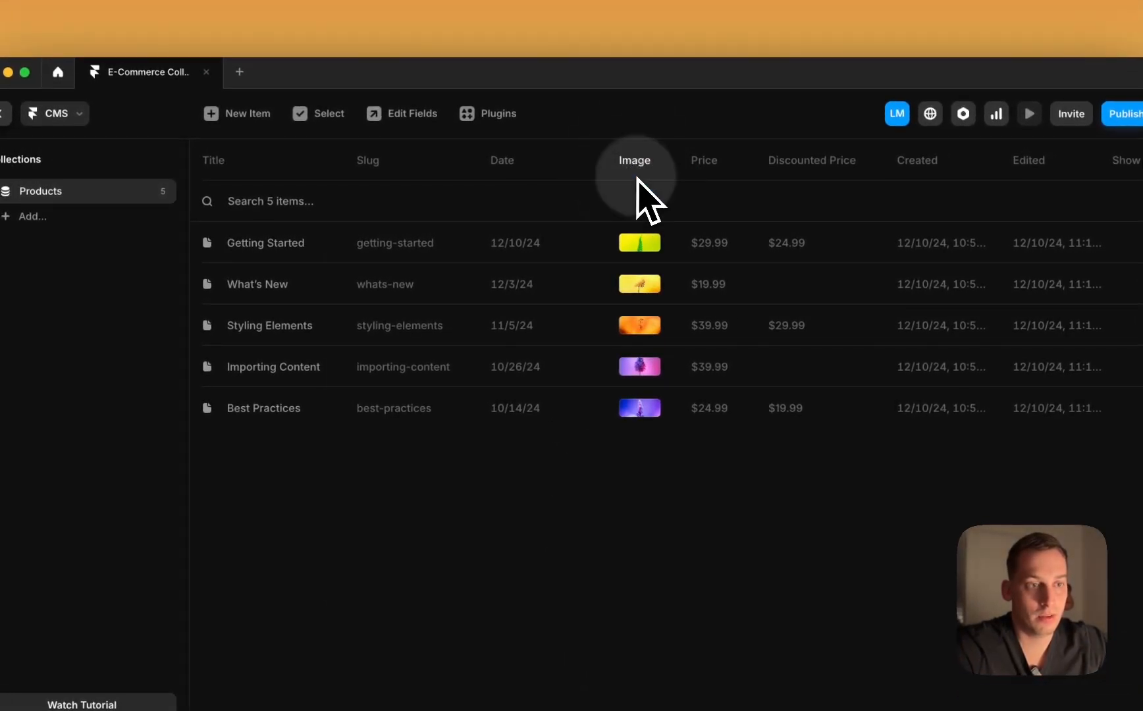
type("Main")
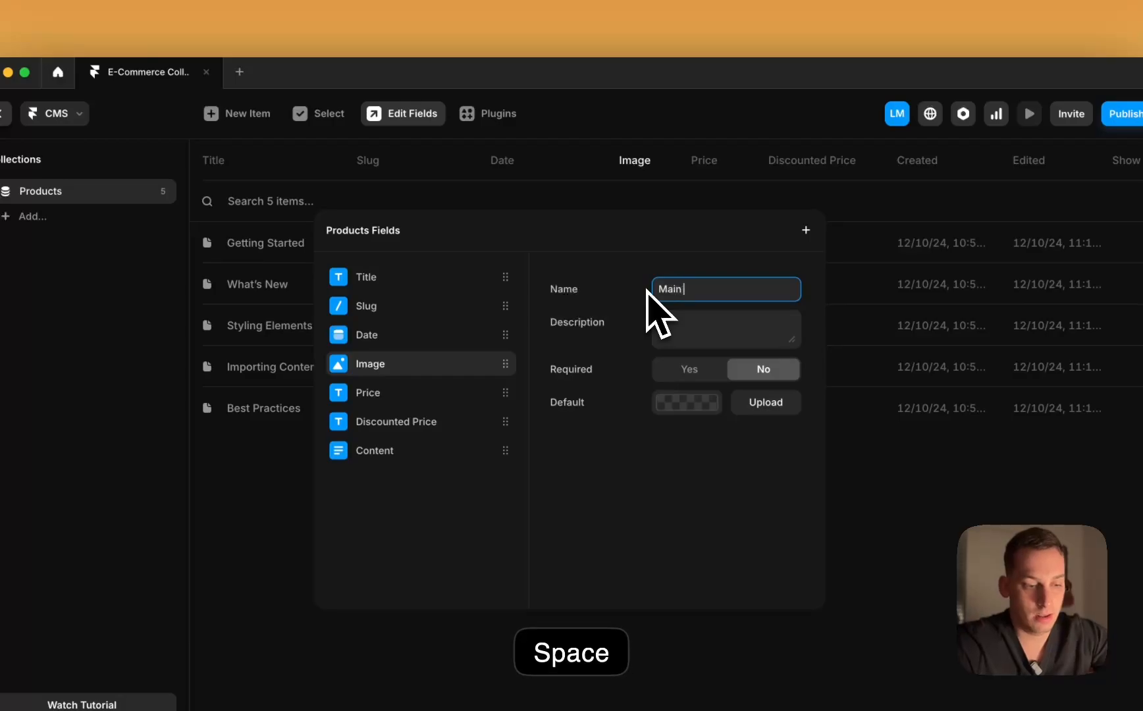
key("BackSpace")
key("BackSpace")
key("BackSpace")
key("BackSpace")
key("BackSpace")
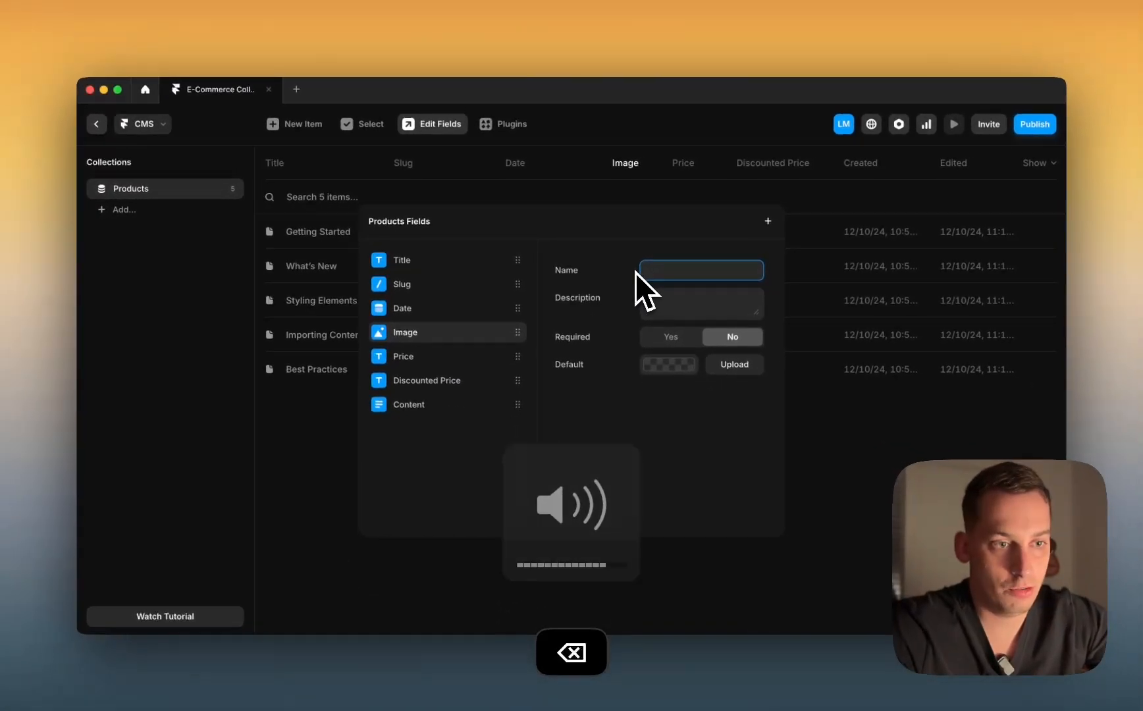
type("C")
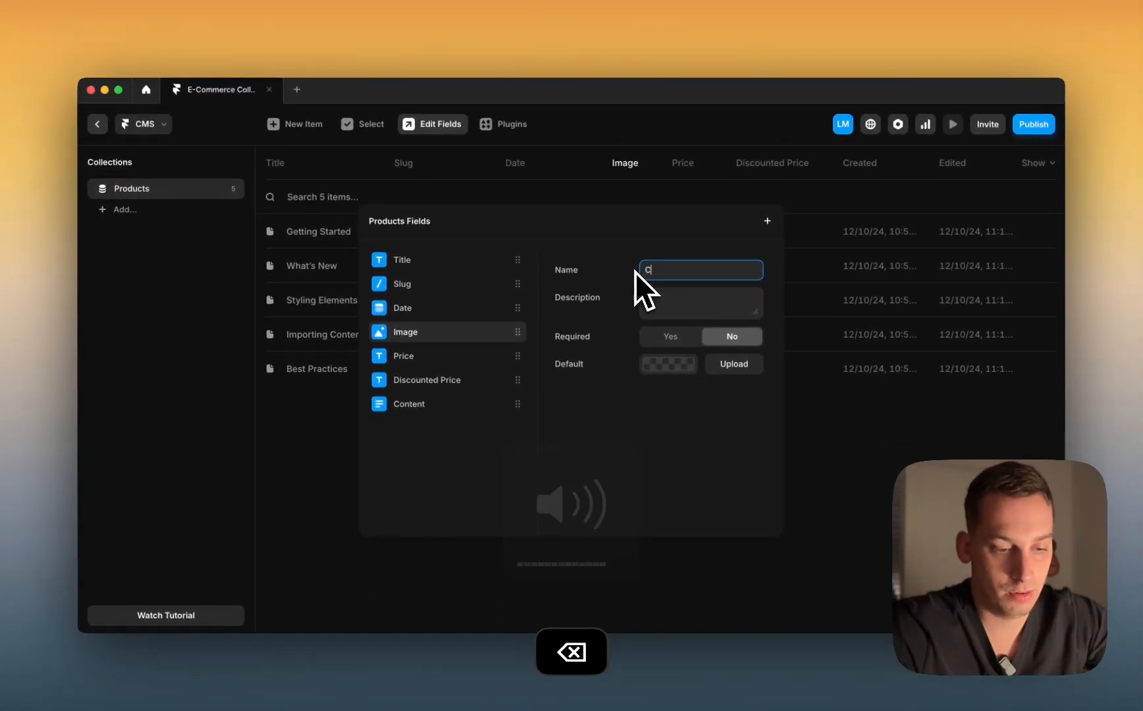
type("over Image")
key("Return")
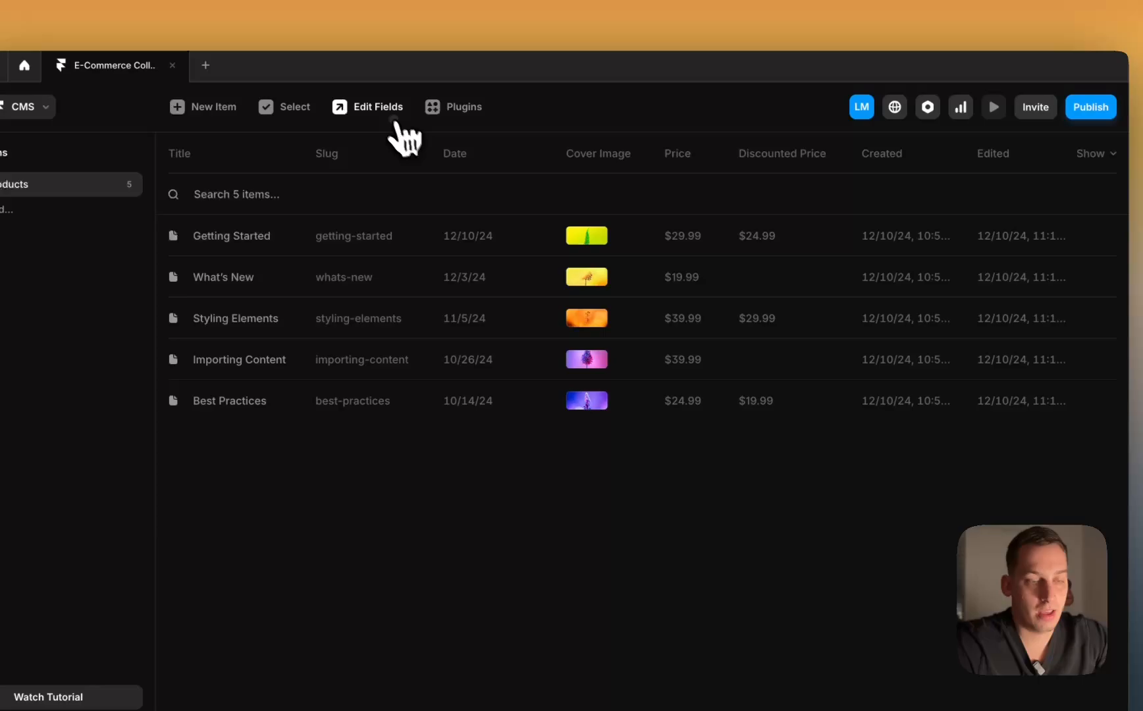
Step: Add two image fields named Image 2 and Image 3
left_click(428, 120)
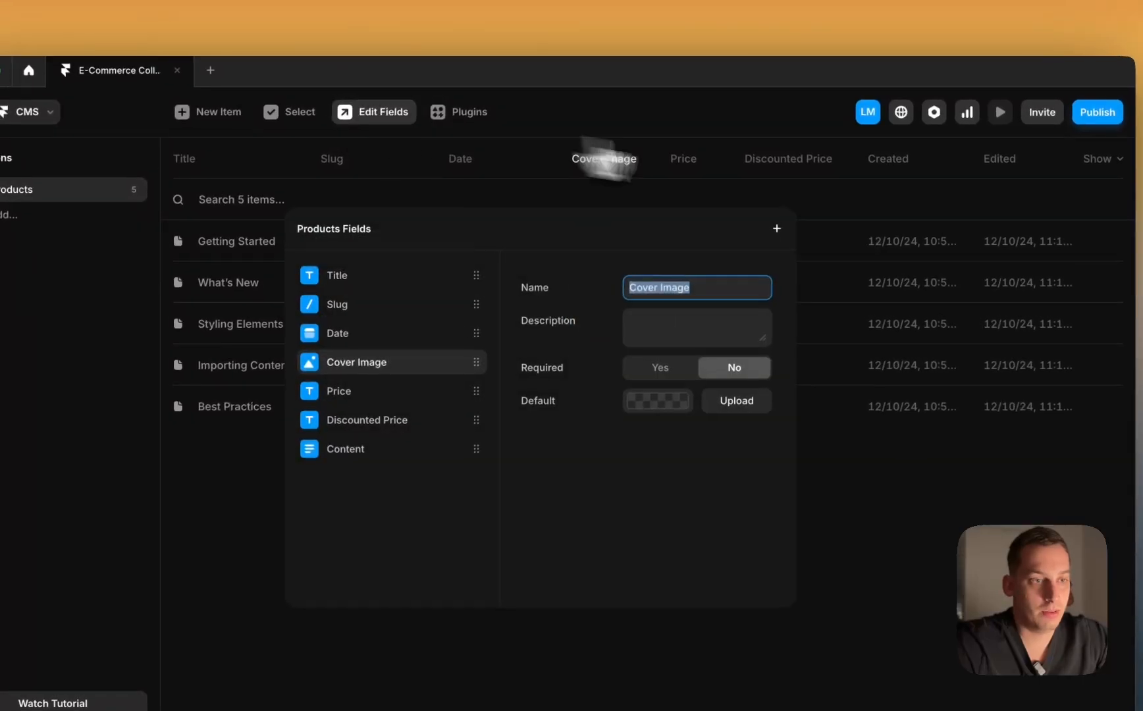
left_click(778, 231)
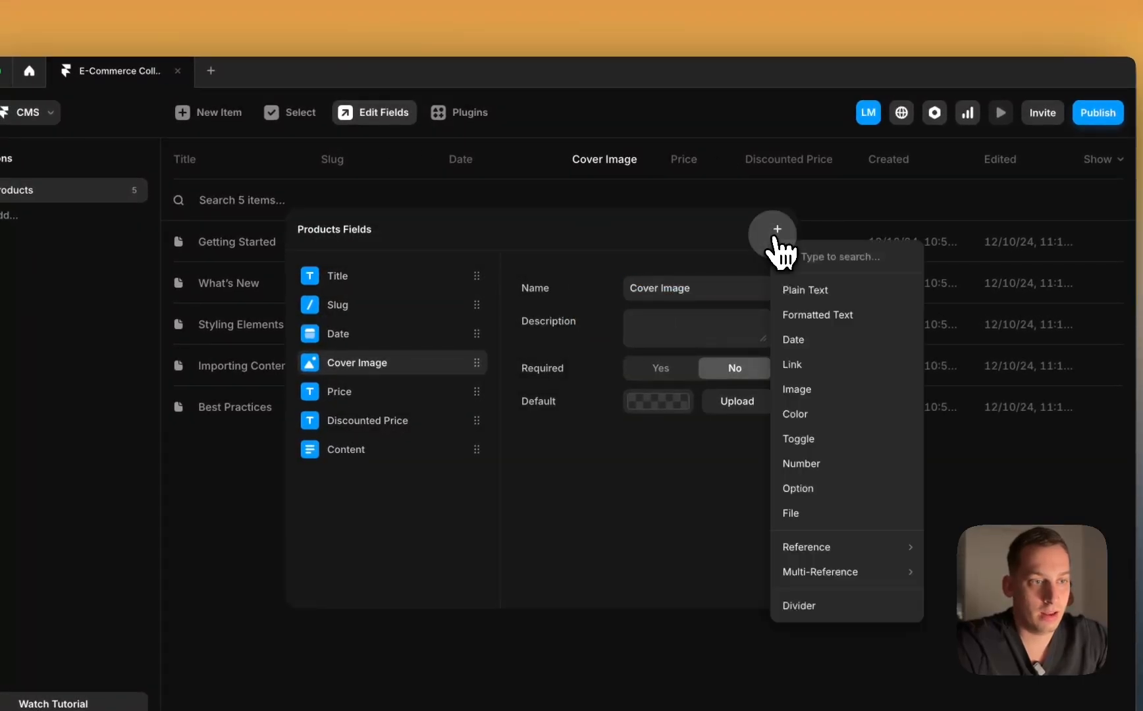
left_click(827, 391)
key("Right")
type("2")
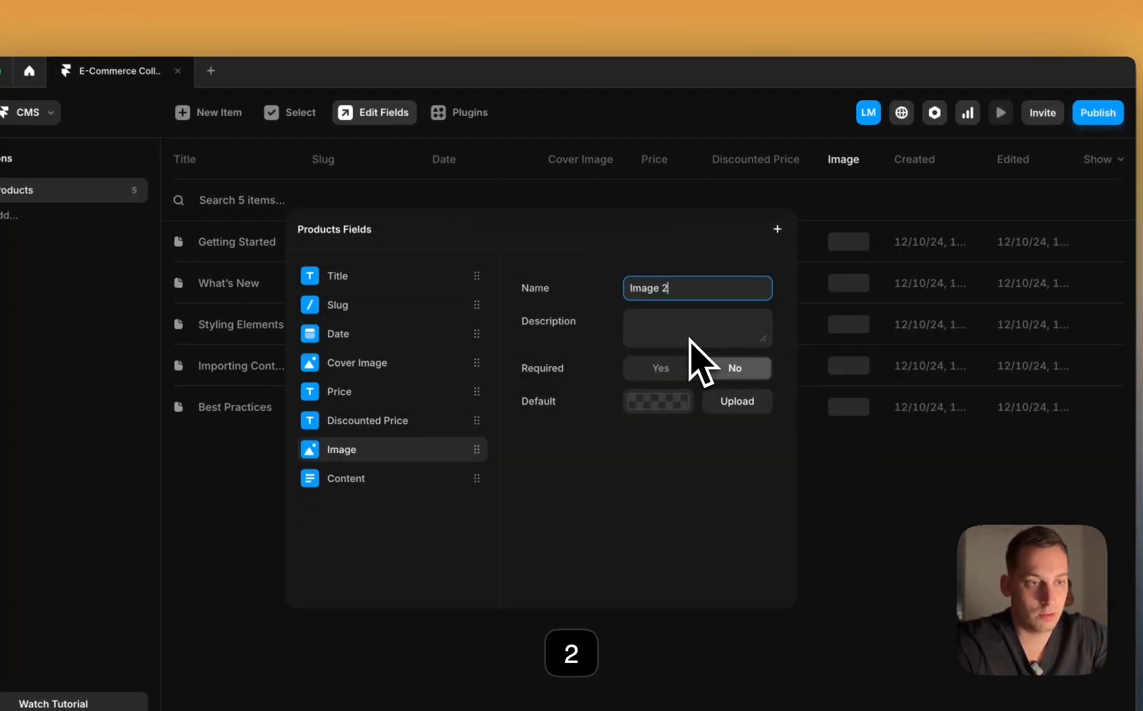
key("Return")
left_click(776, 229)
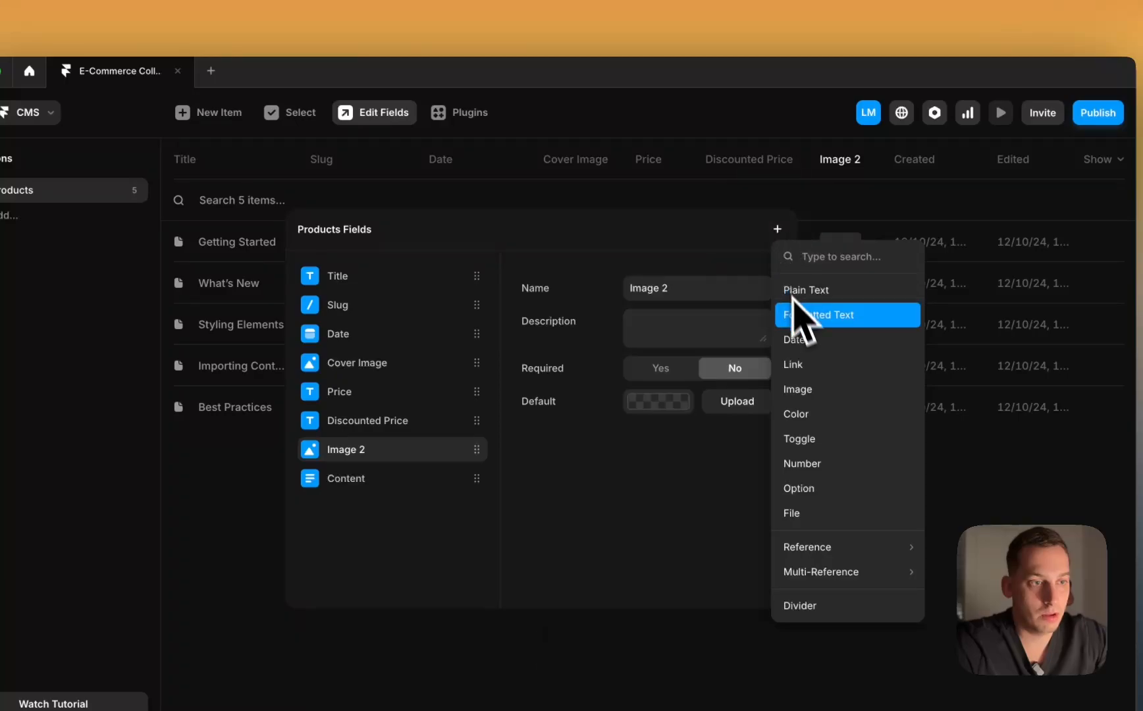
left_click(799, 388)
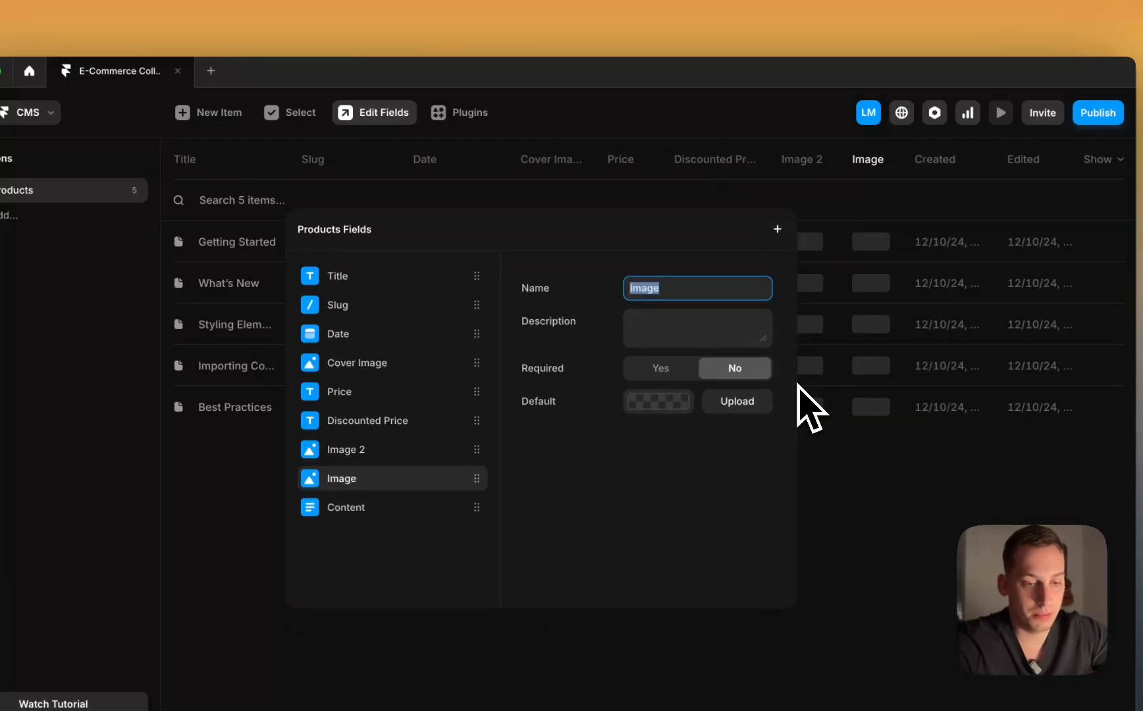
type("3")
type("Image ")
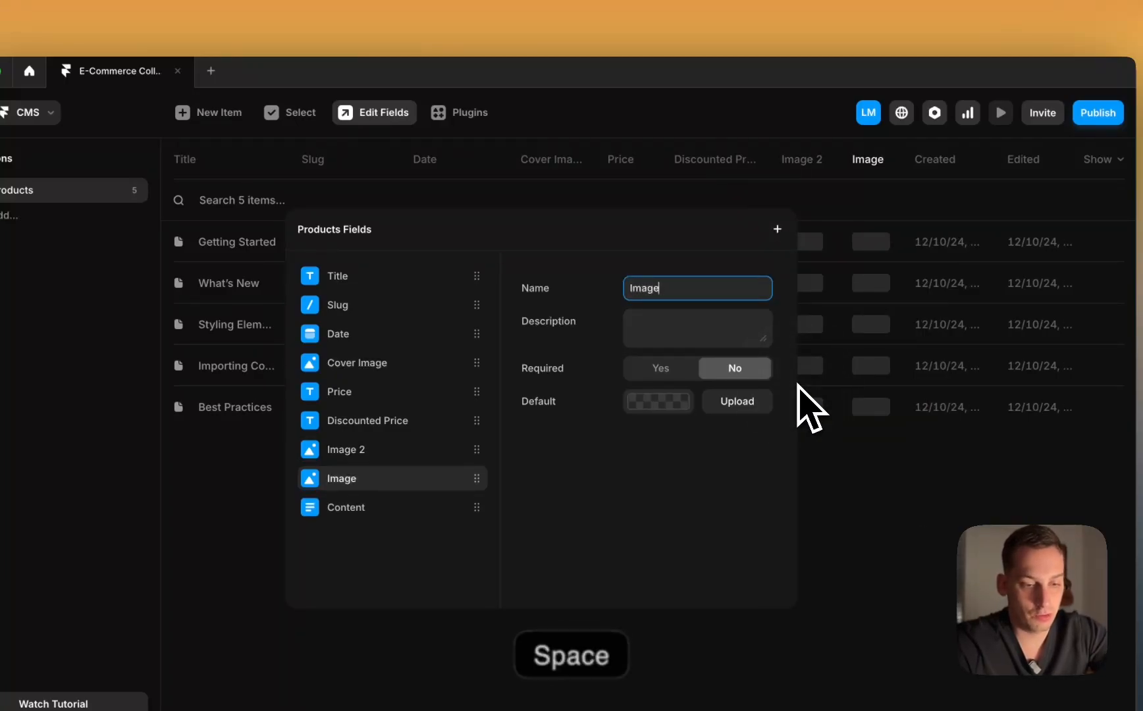
type("3")
key("Return")
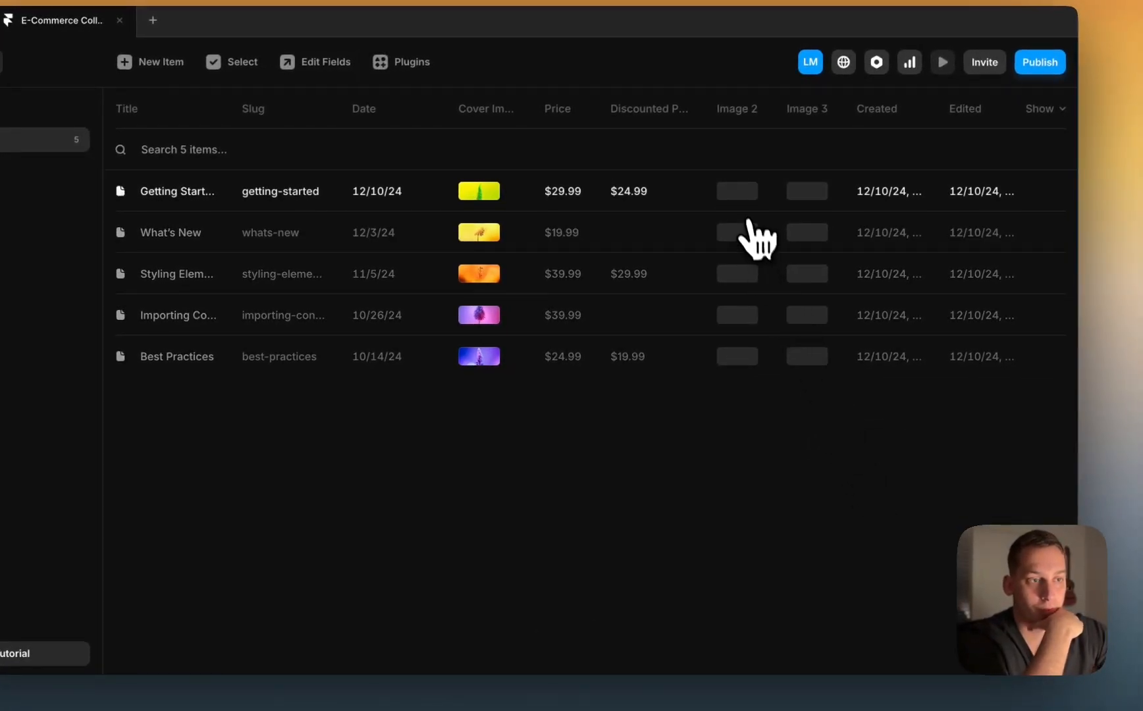
Step: Upload extra pictures into Image 2 and Image 3 for Getting Started and the other products
left_click(744, 211)
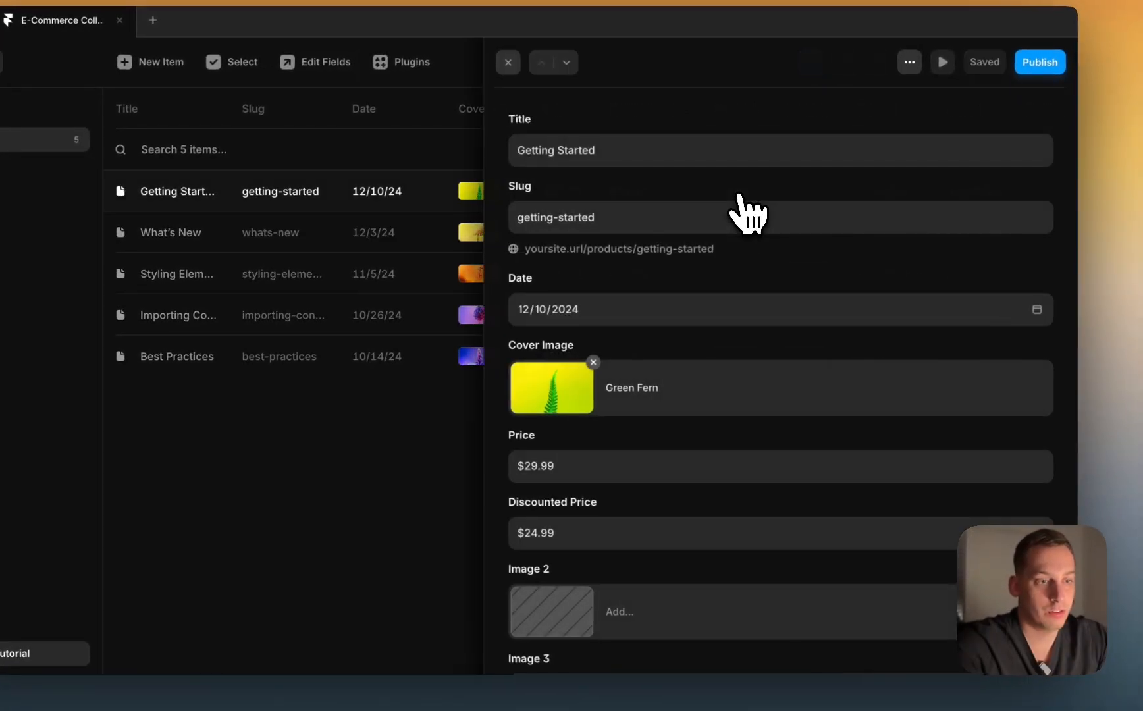
scroll(551, 569, "down", 3)
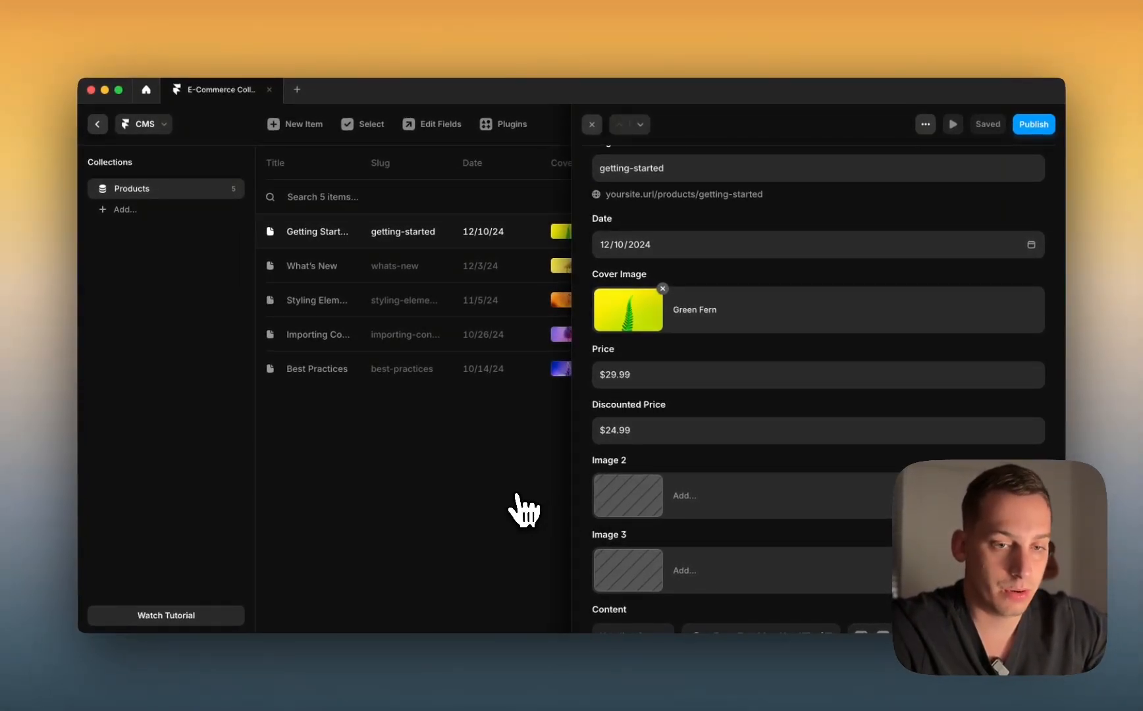
left_click(465, 495)
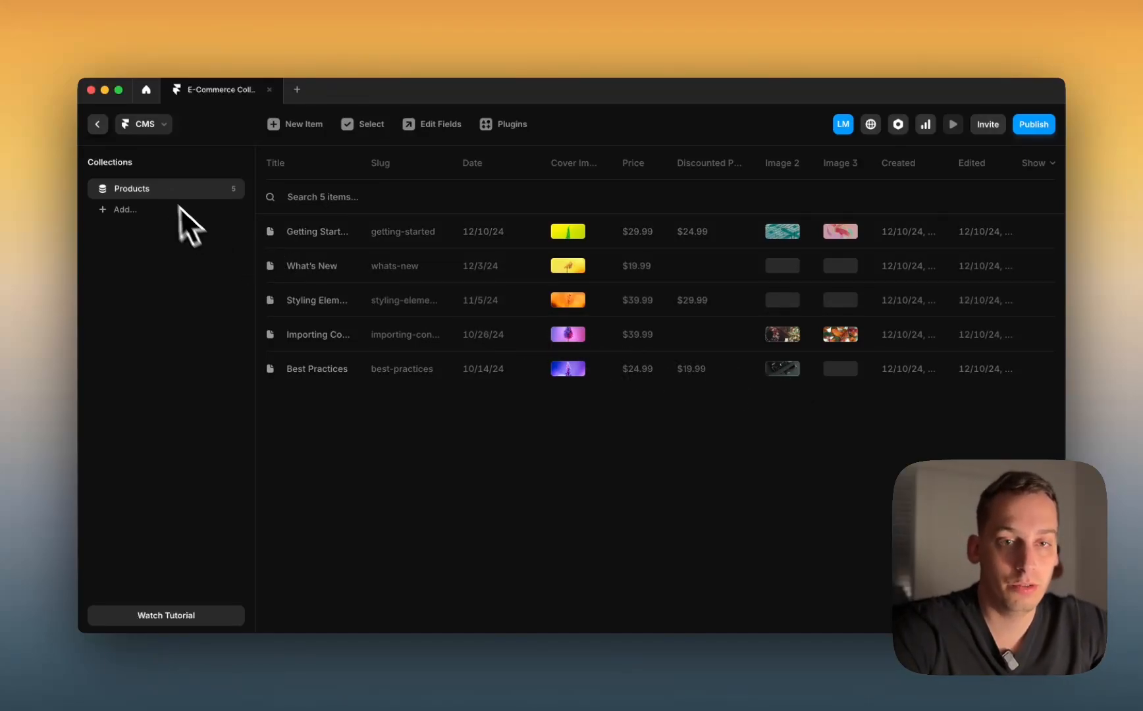
Step: On the canvas, rebind the card's second text line from Title to the Price field
left_click(96, 125)
left_click(632, 464)
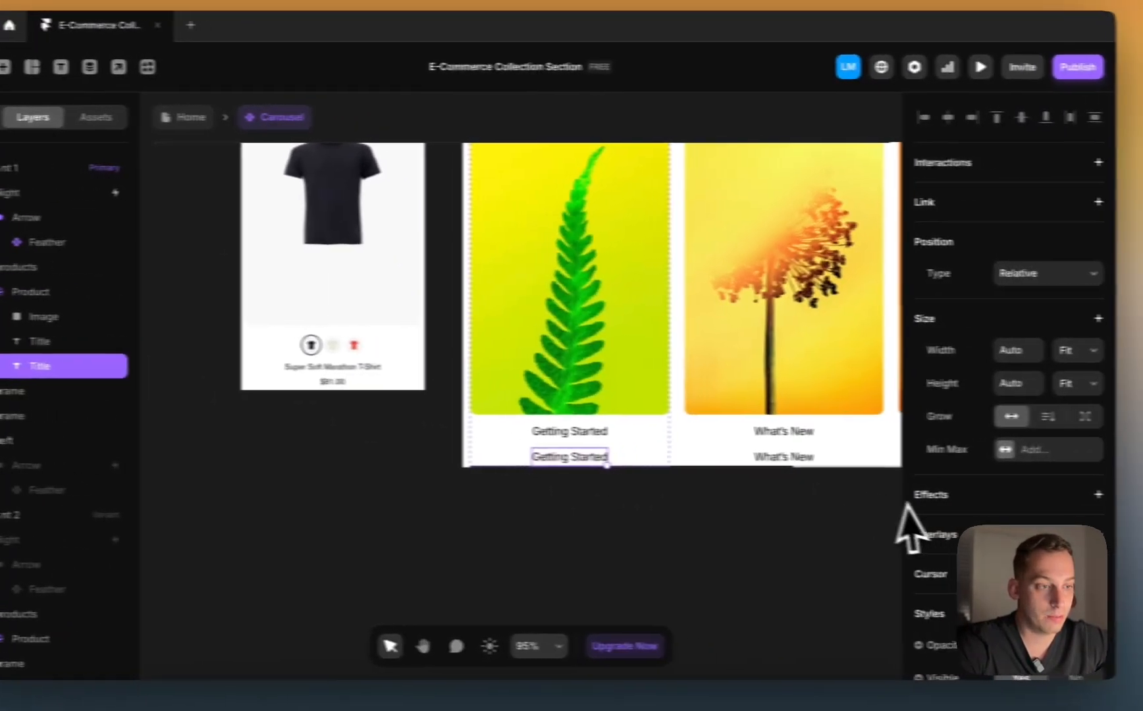
scroll(1087, 496, "down", 5)
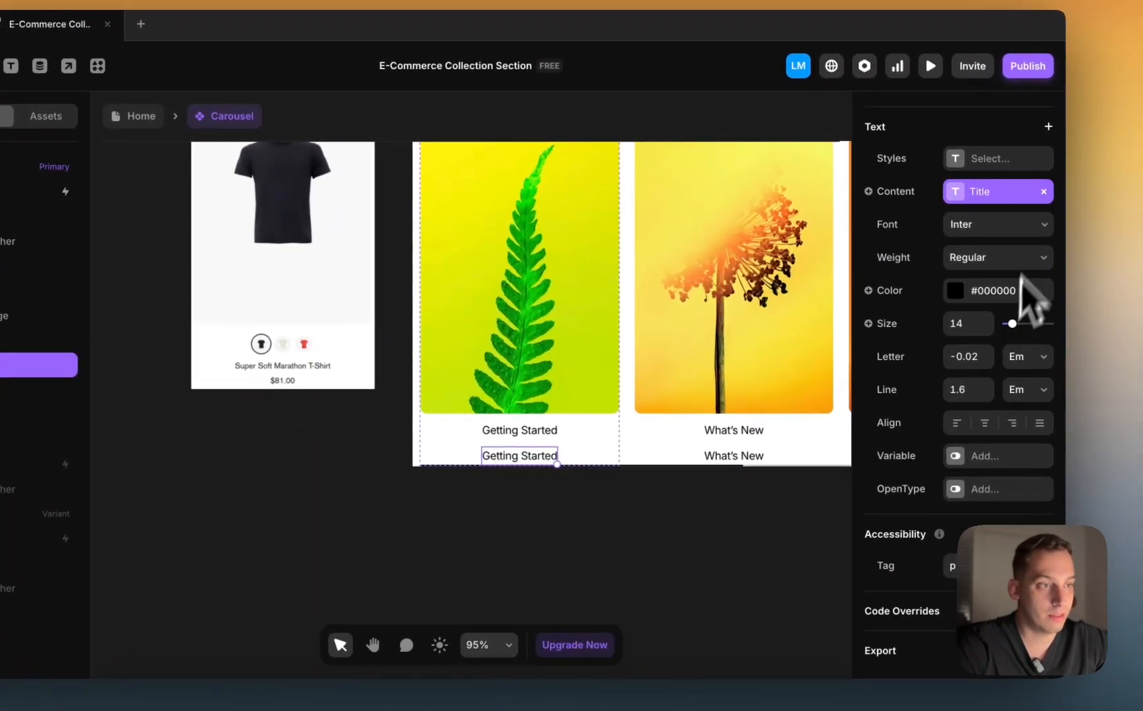
left_click(1047, 191)
left_click(907, 195)
mouse_move(890, 258)
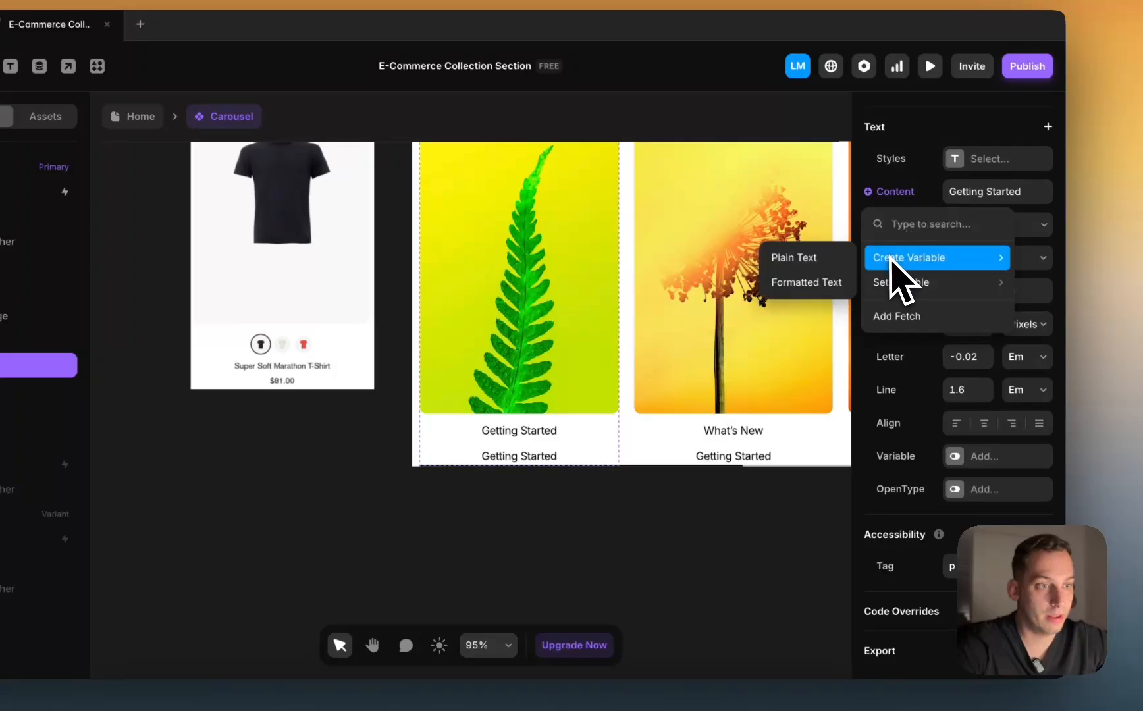
mouse_move(896, 283)
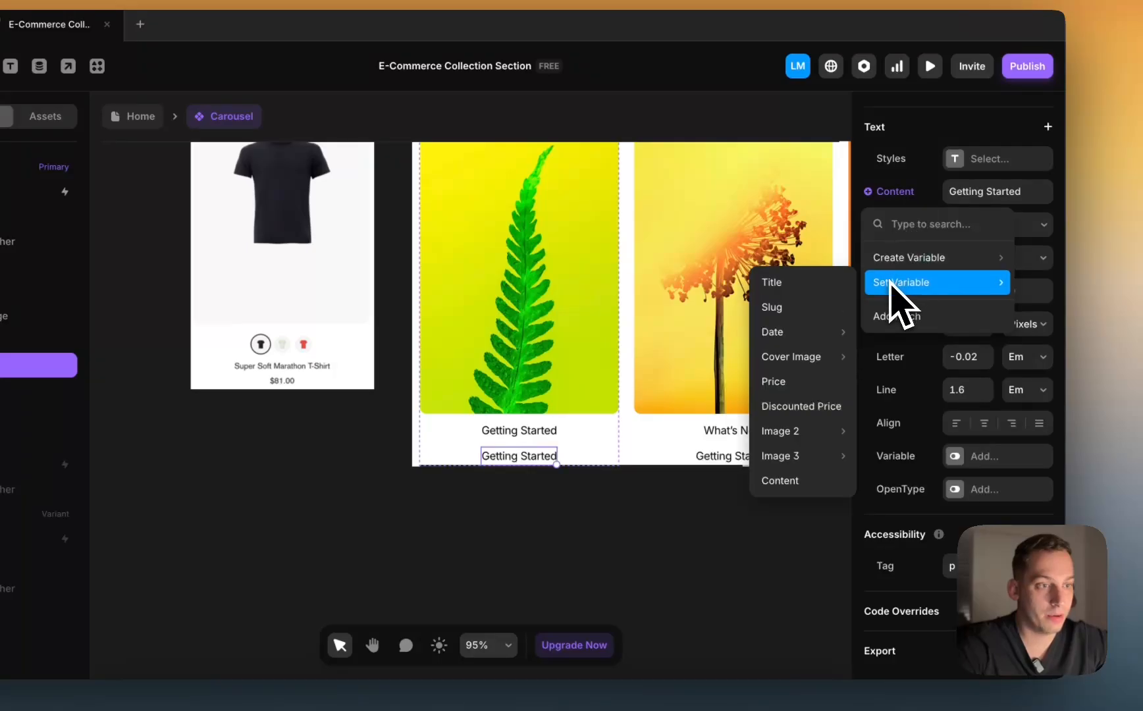
left_click(793, 383)
scroll(591, 592, "right", 5)
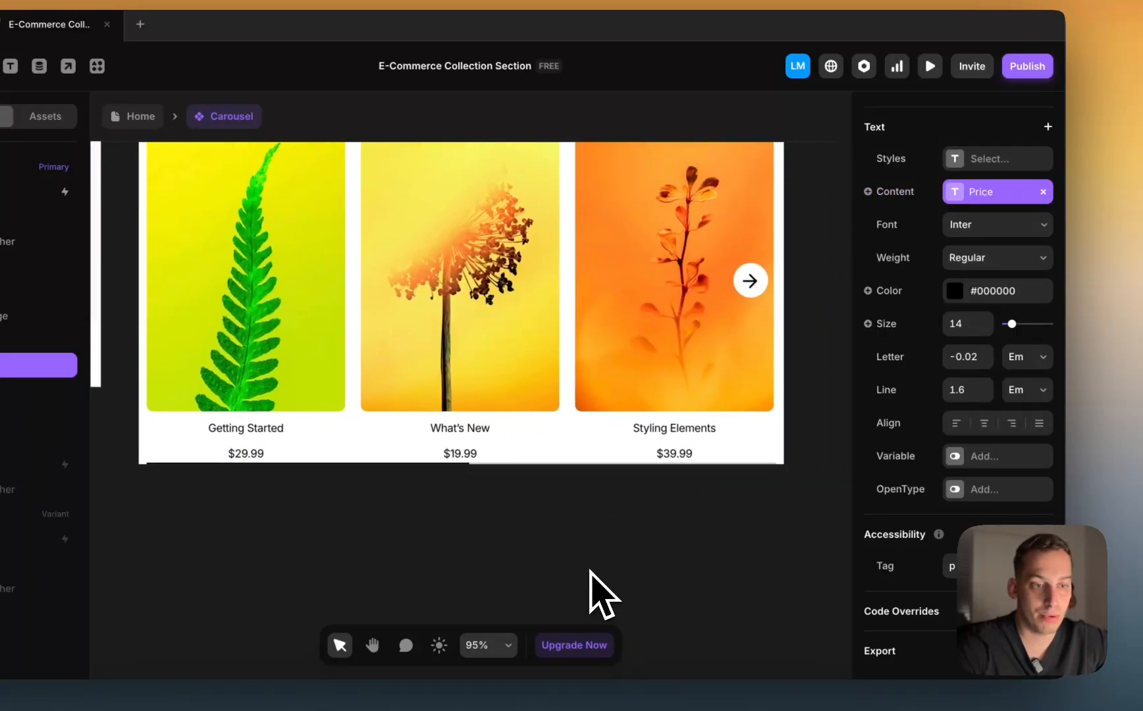
scroll(591, 592, "left", 3)
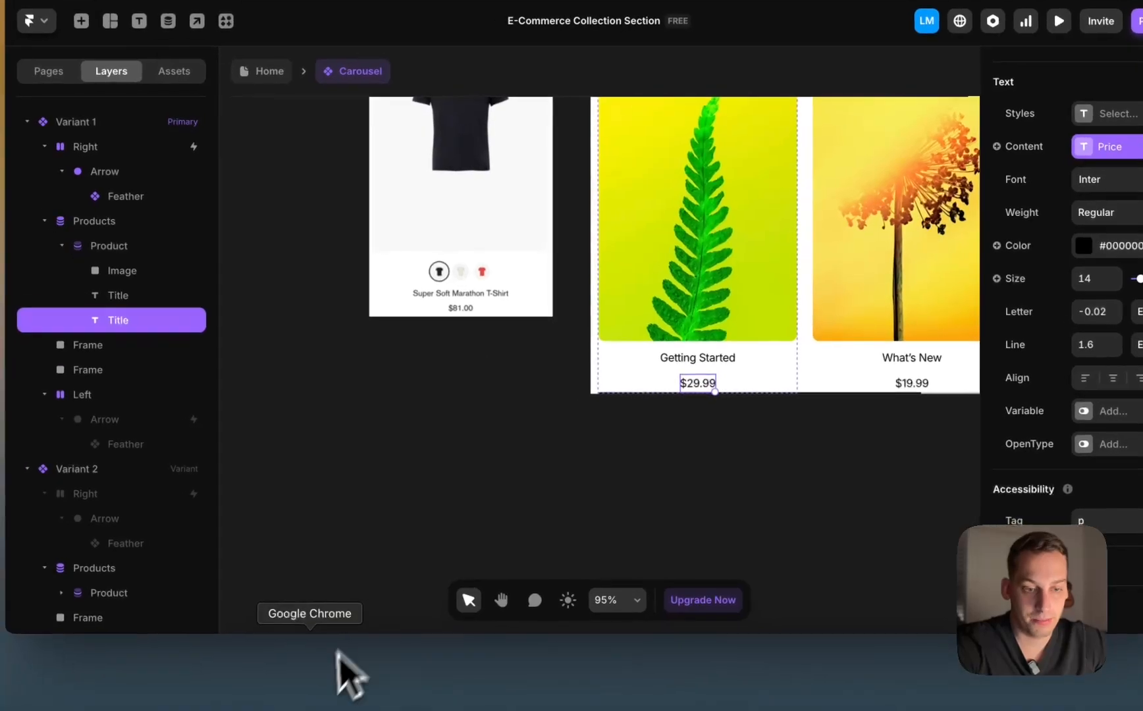
left_click(321, 684)
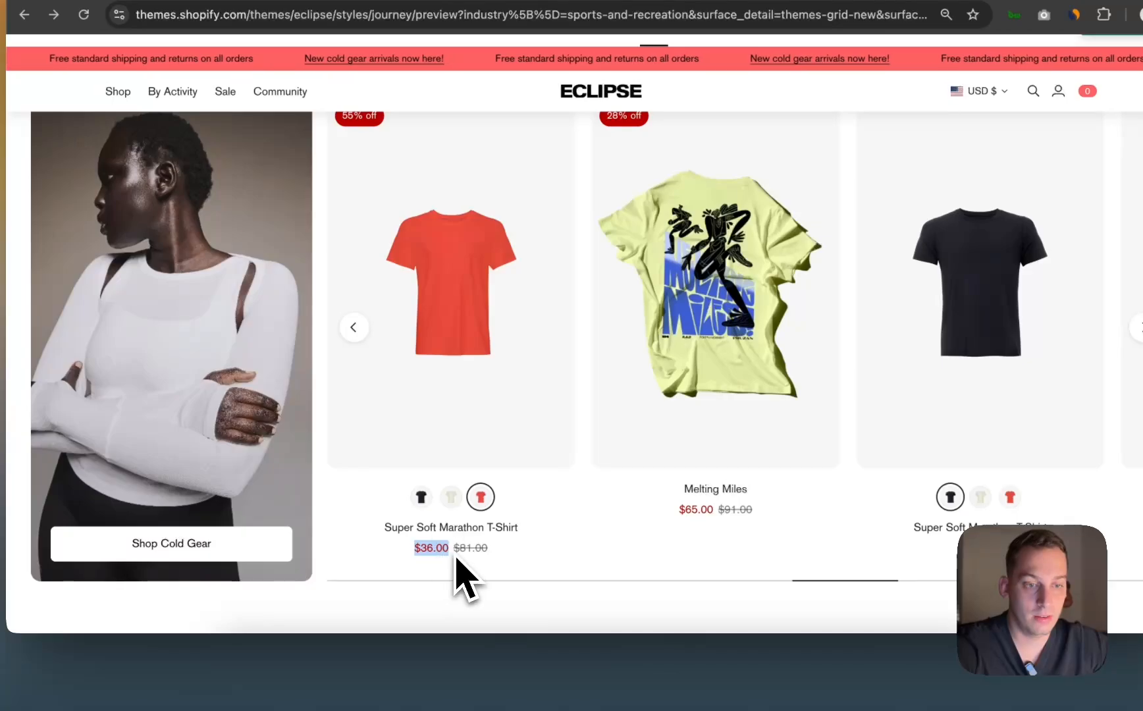
scroll(459, 566, "down", 2)
left_click(467, 539)
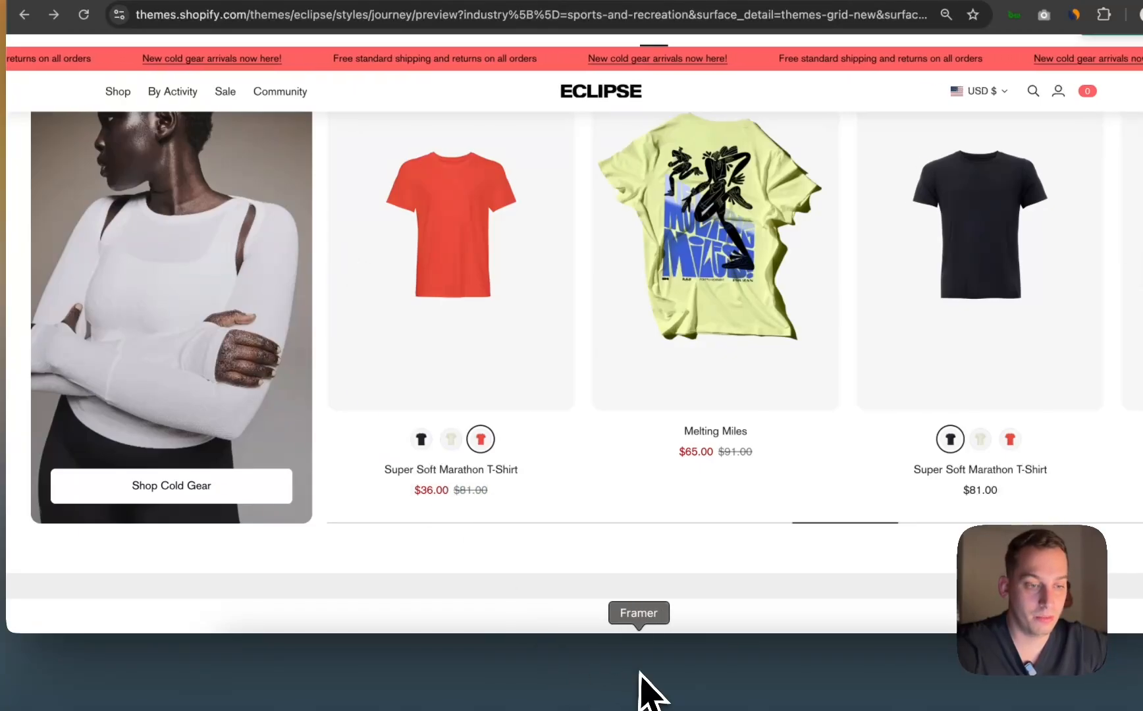
left_click(643, 685)
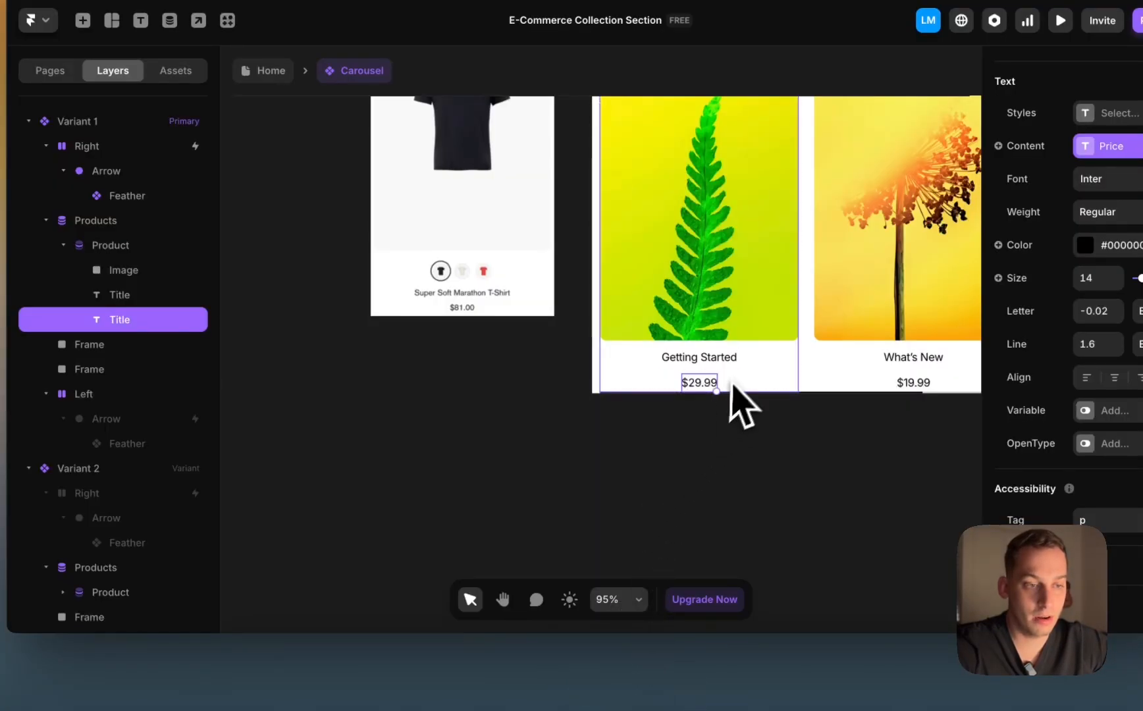
Step: Duplicate the $29.99 price text and name the two layers Price and Discount
key("super+d")
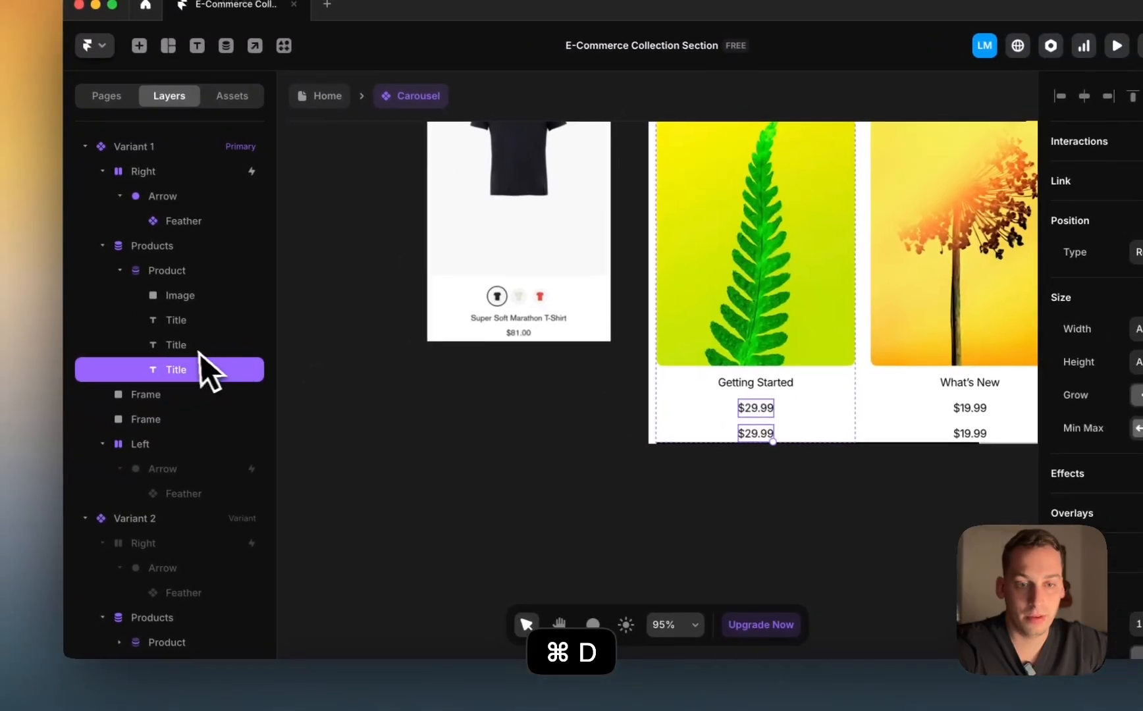
double_click(130, 321)
type("Pric")
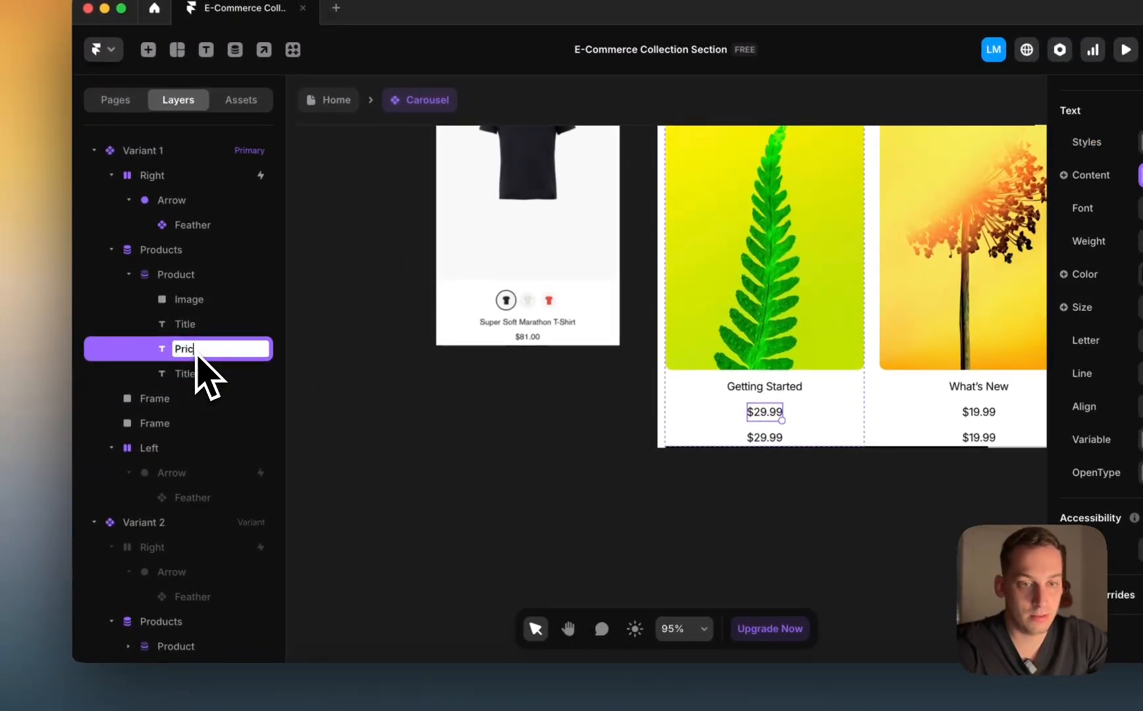
type("e")
key("Return")
double_click(187, 373)
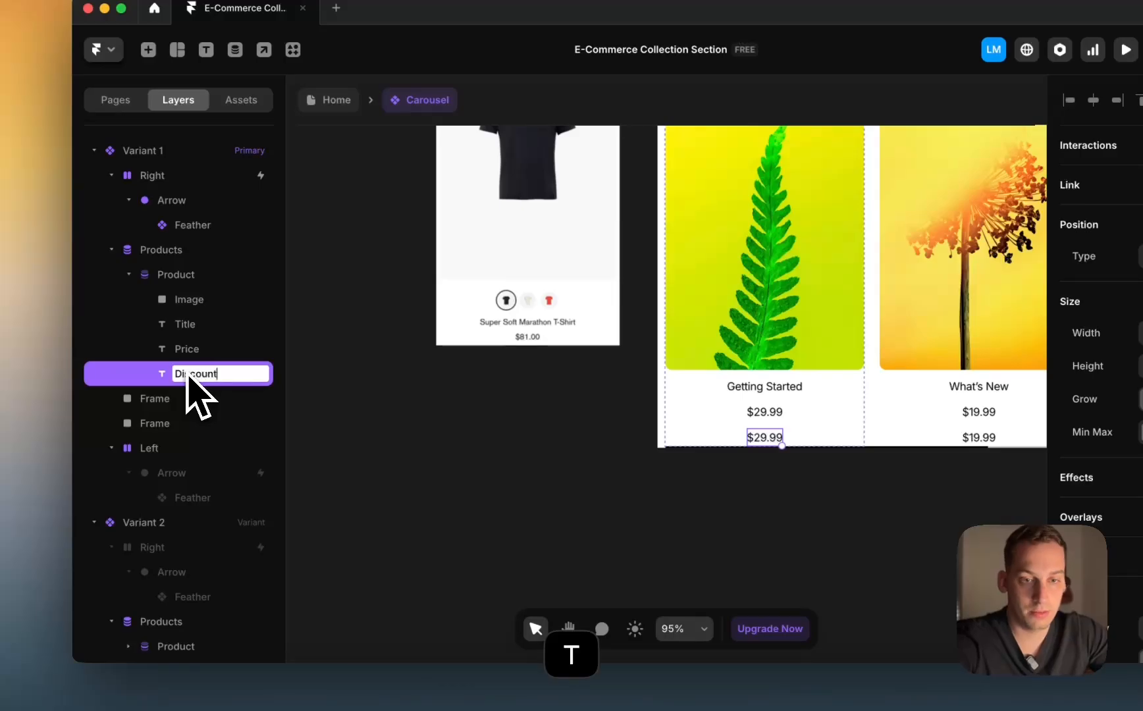
key("Return")
Step: Wrap Price and Discount in a horizontal stack so they sit side by side
left_click(181, 355, "shift")
right_click(181, 354)
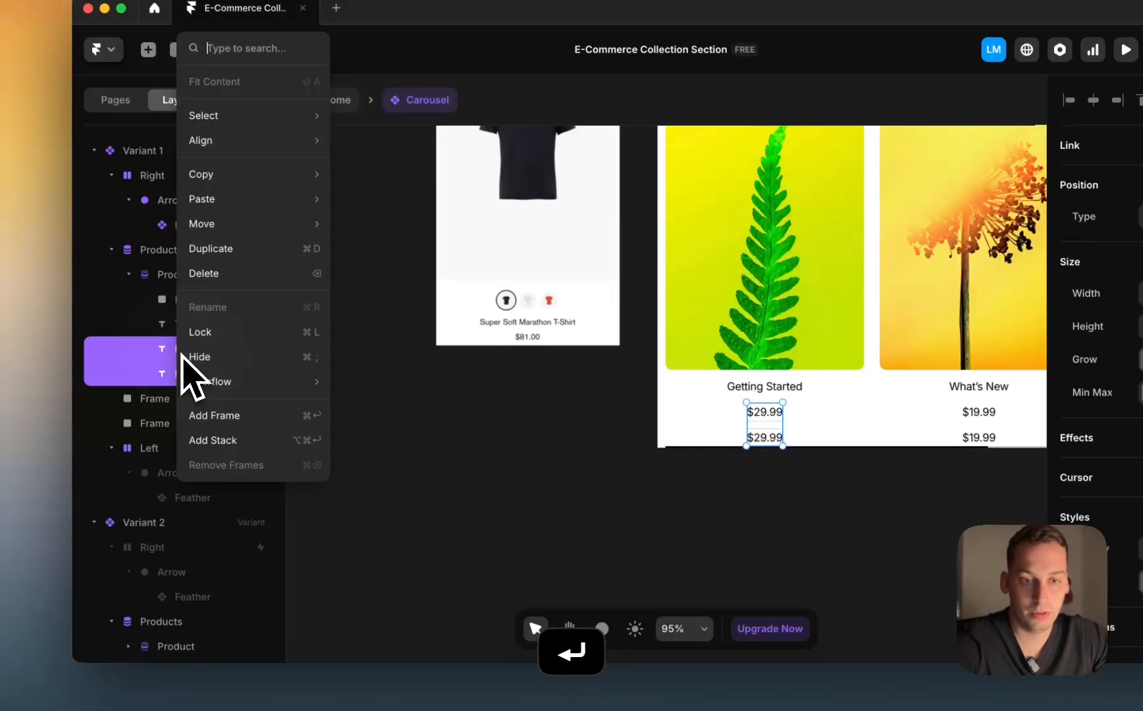
left_click(213, 440)
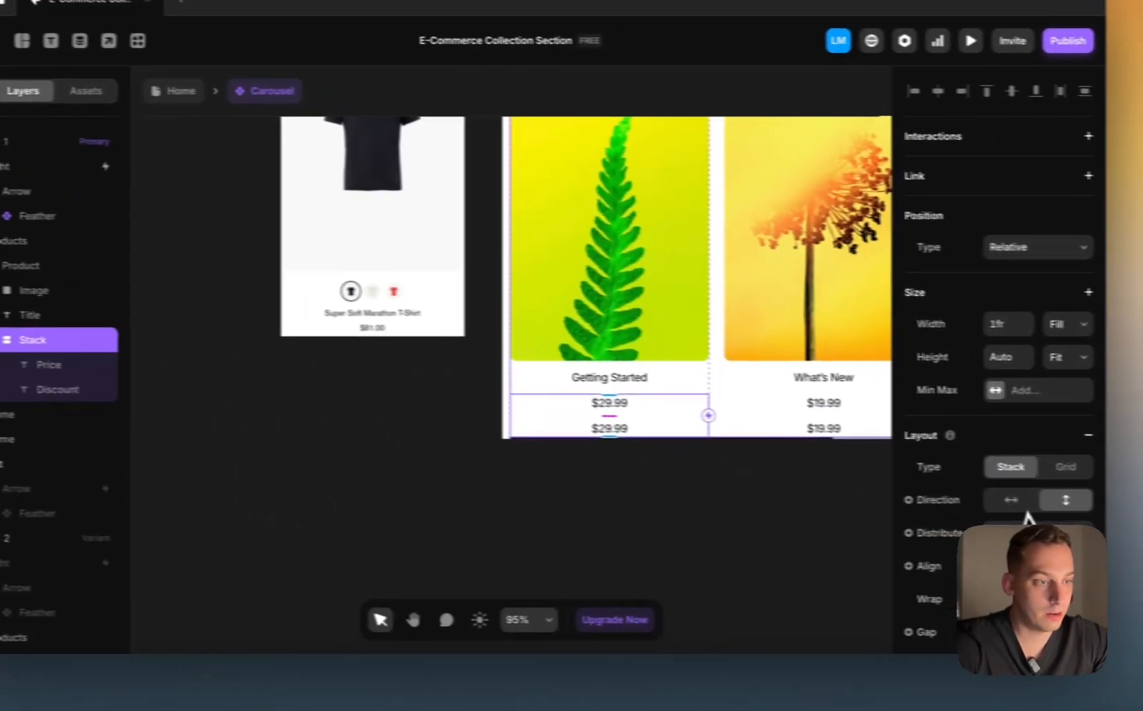
left_click(988, 502)
left_click(550, 468)
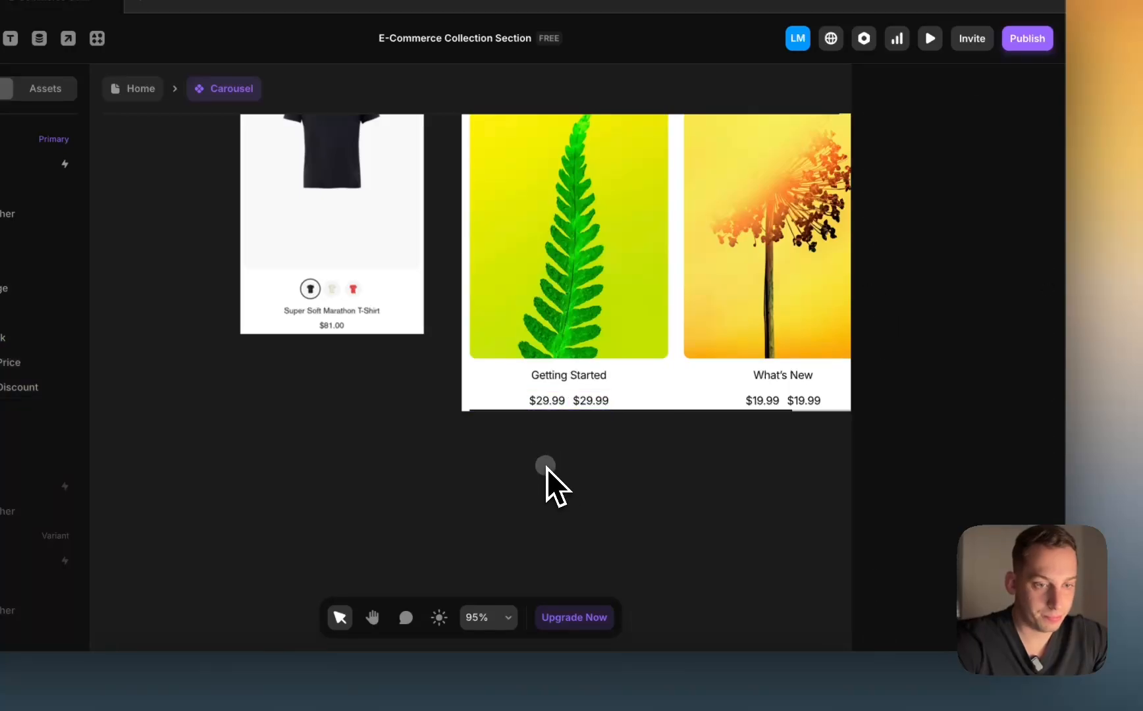
left_click(568, 404)
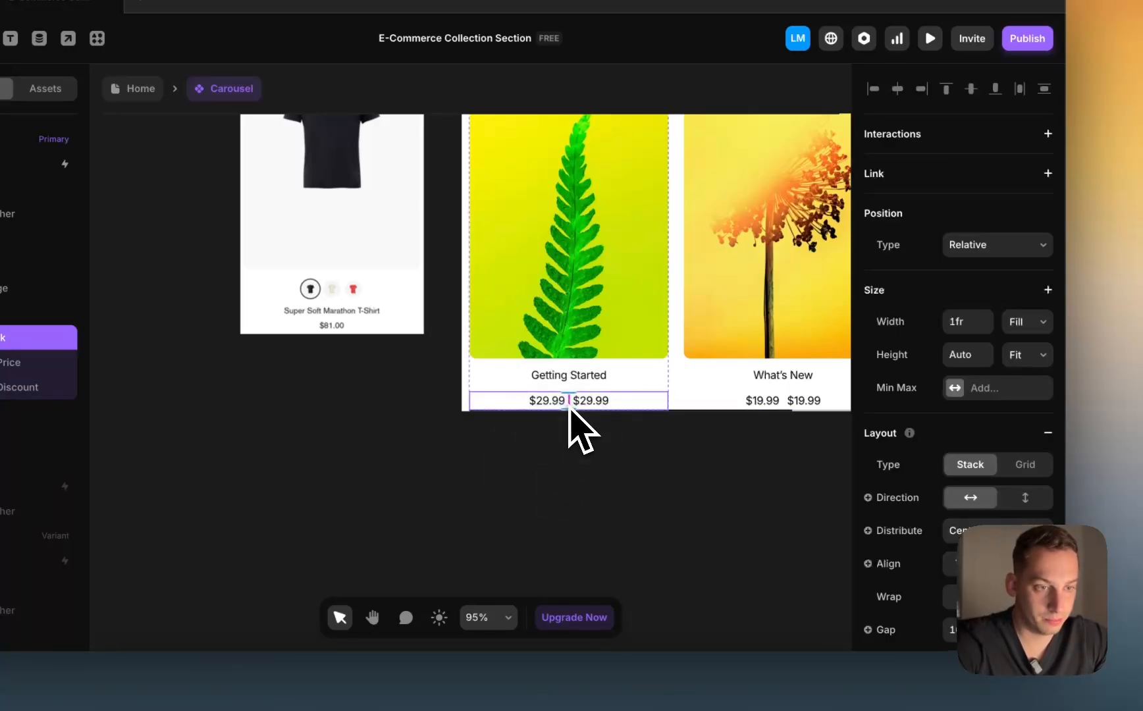
left_click(530, 403)
Step: Make the first price red and bind its content to the Discounted Price field
left_click(968, 263)
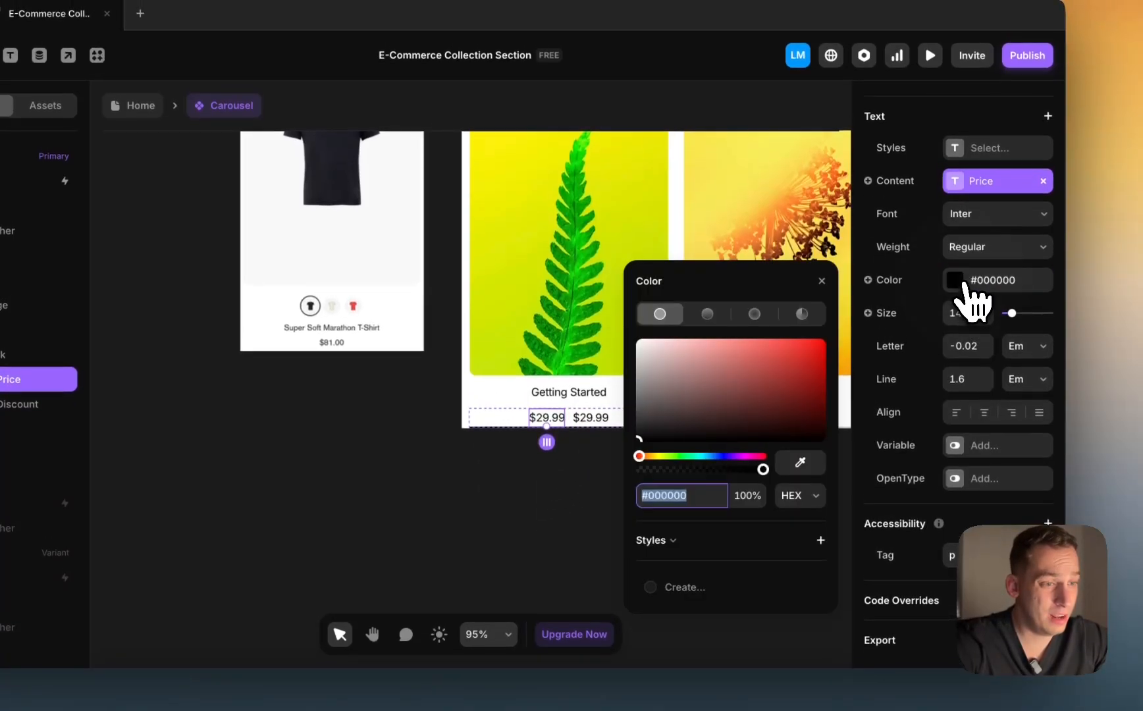
left_click_drag(758, 421, 792, 356)
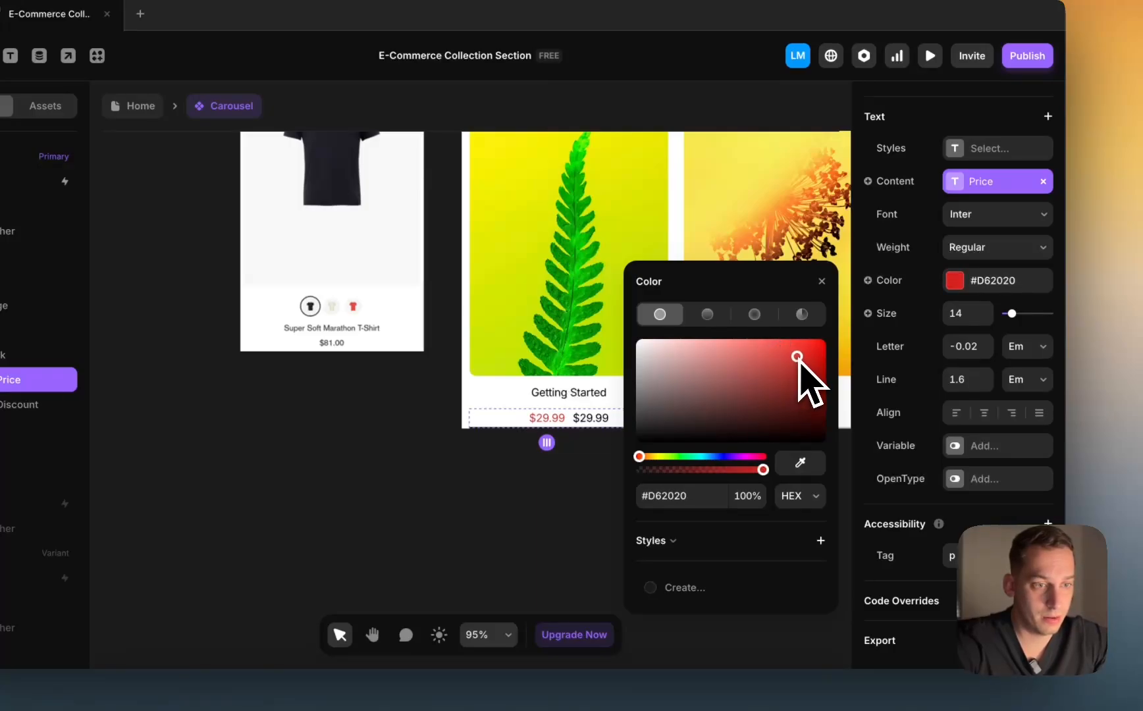
left_click(612, 459)
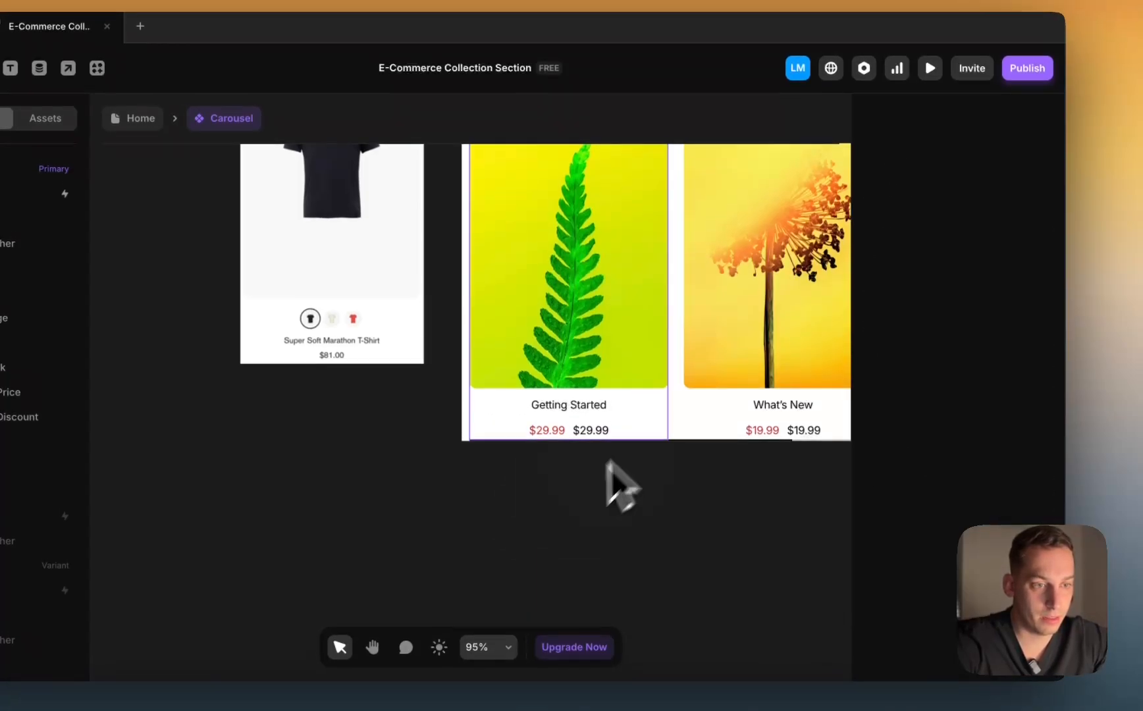
left_click(542, 421, "super")
left_click(1042, 196)
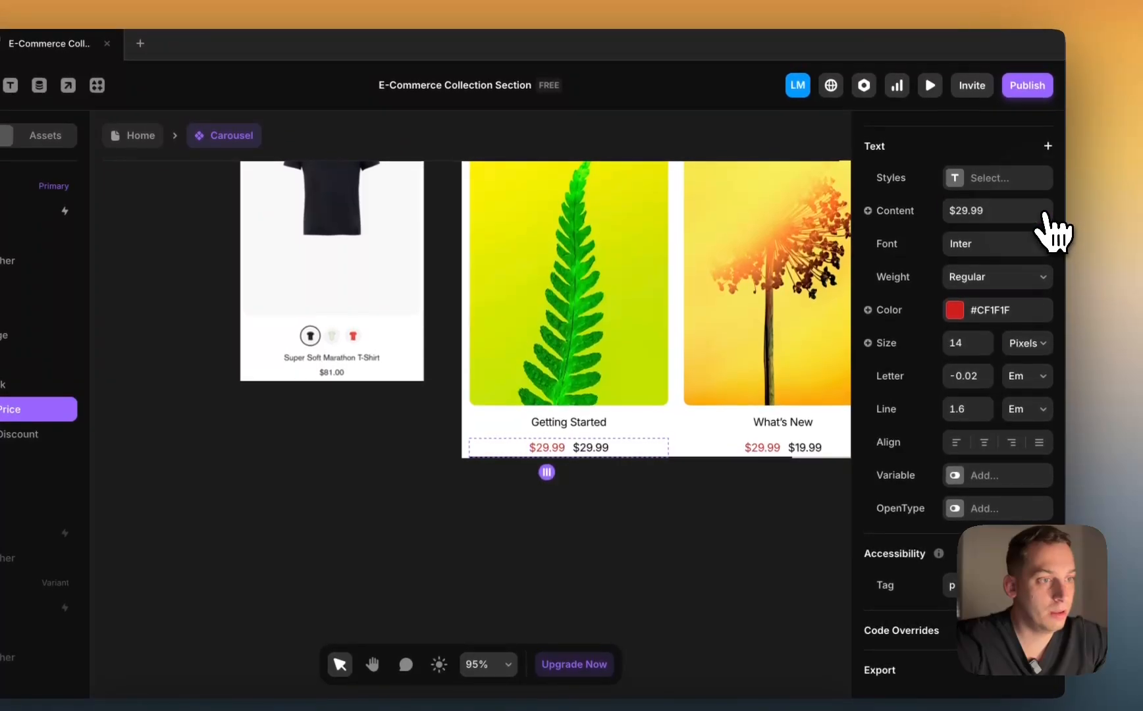
left_click(912, 201)
mouse_move(915, 301)
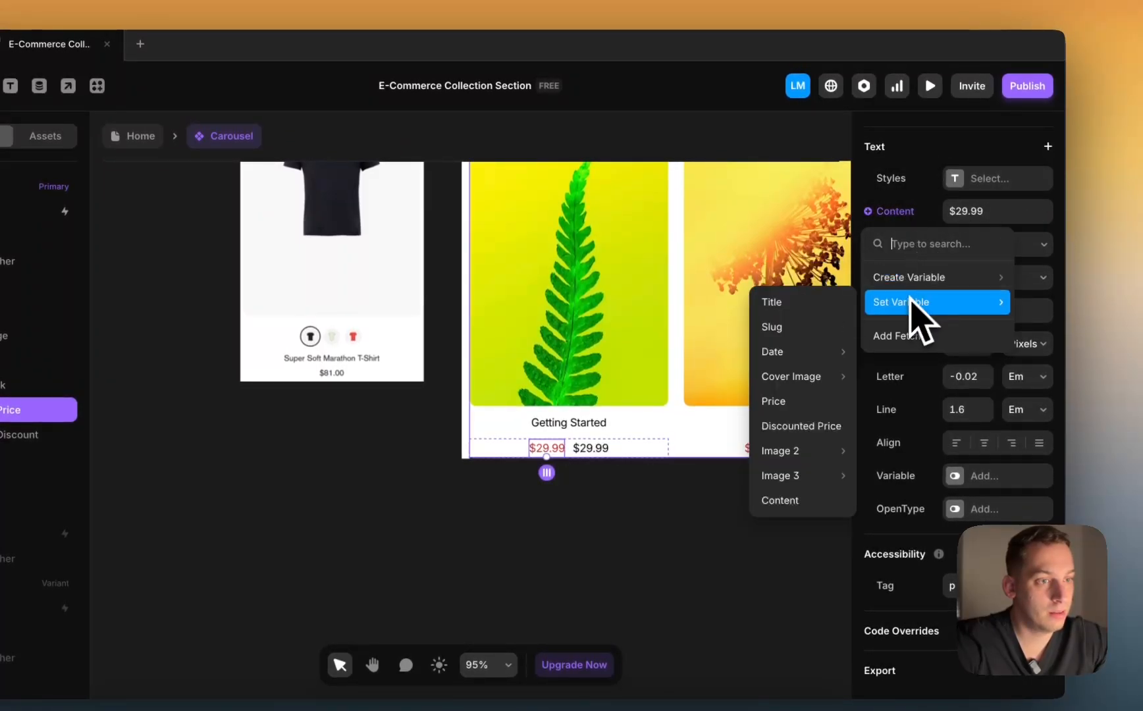
left_click(800, 440)
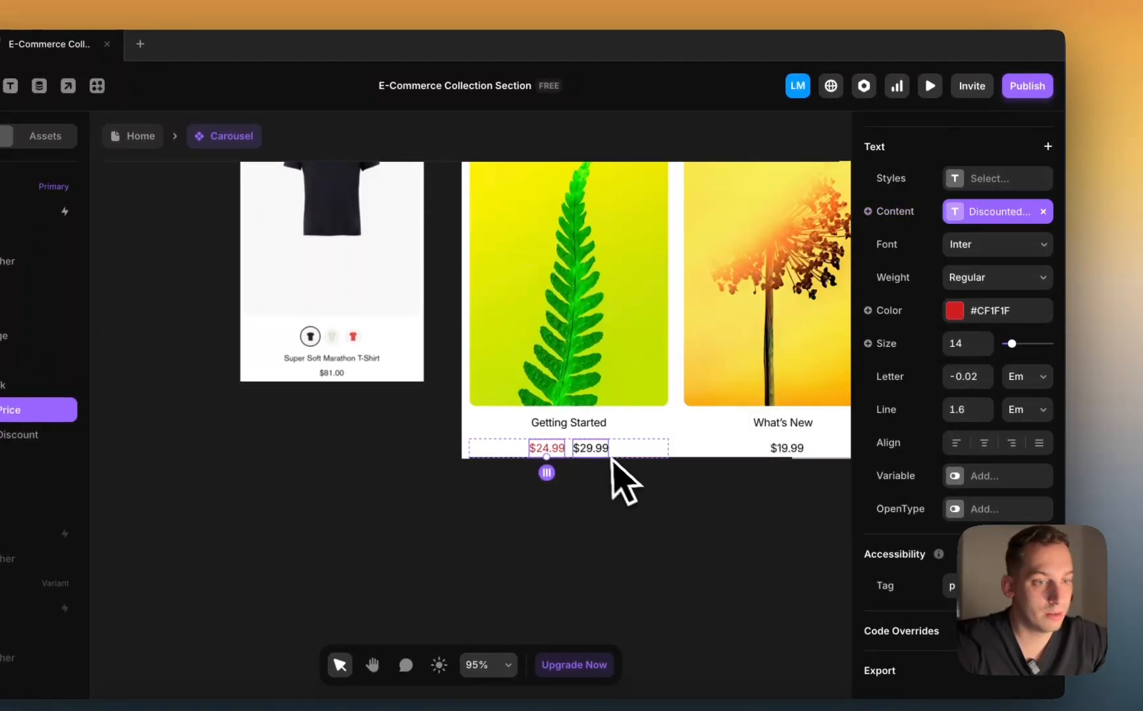
Step: Review the price texts across the carousel cards and select the $29.99 Discount text
scroll(938, 315, "up", 5)
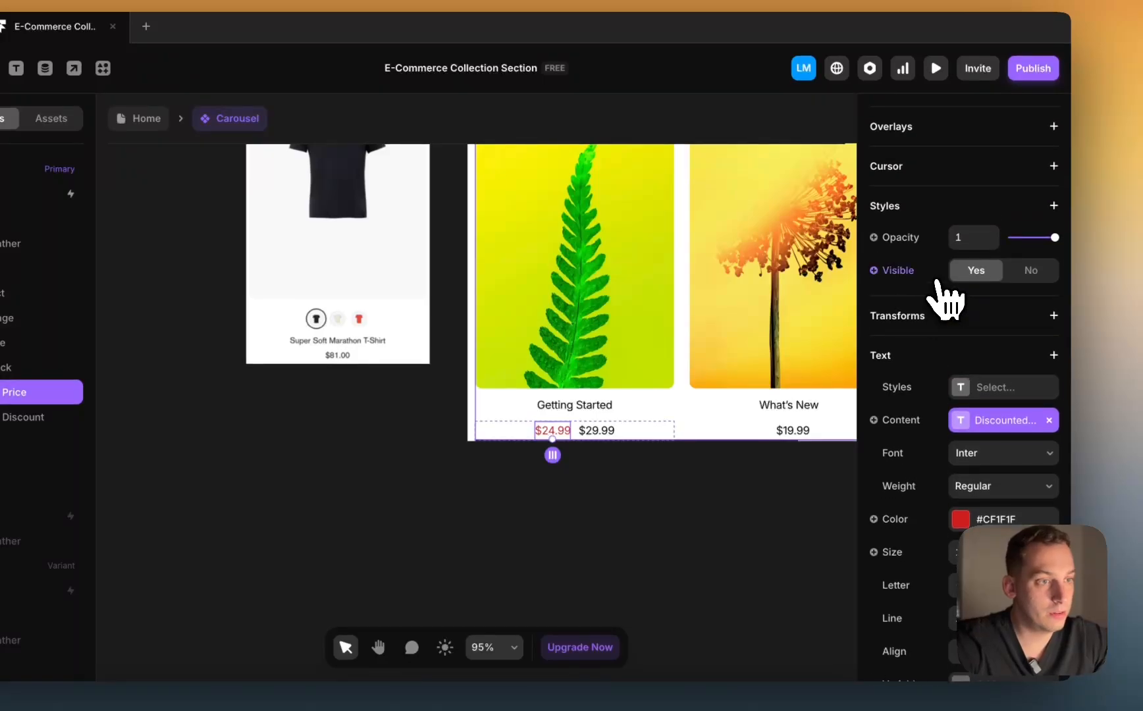
left_click(886, 271)
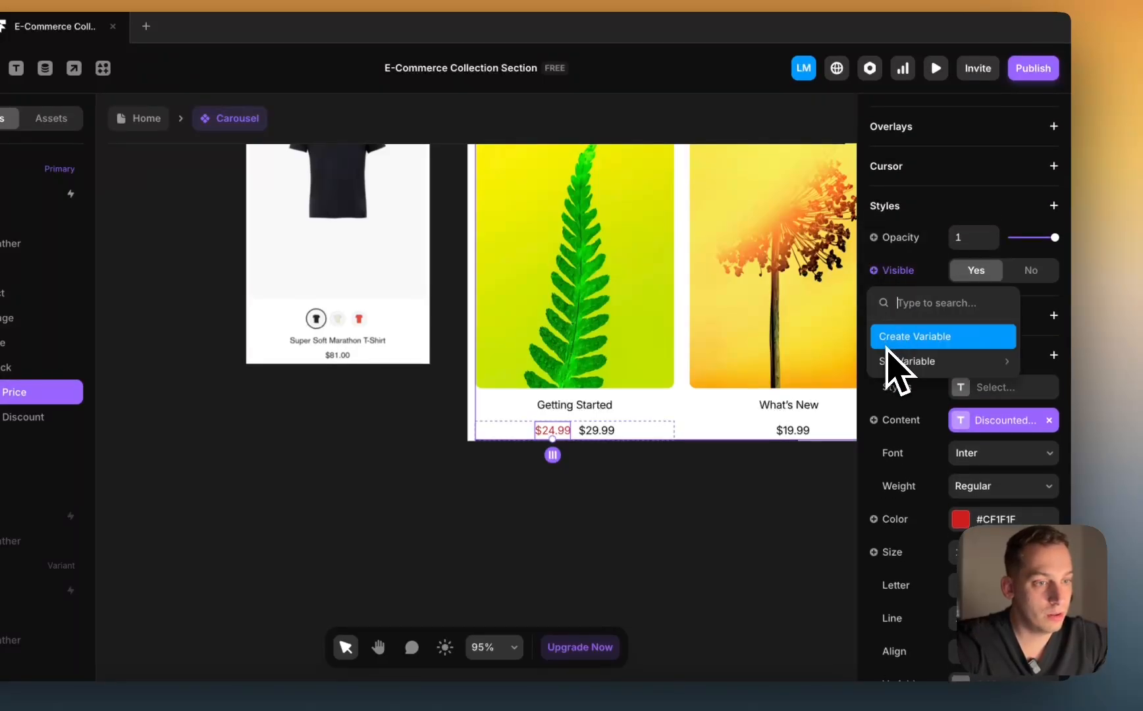
left_click(713, 426)
left_click(680, 479)
scroll(677, 484, "right", 5)
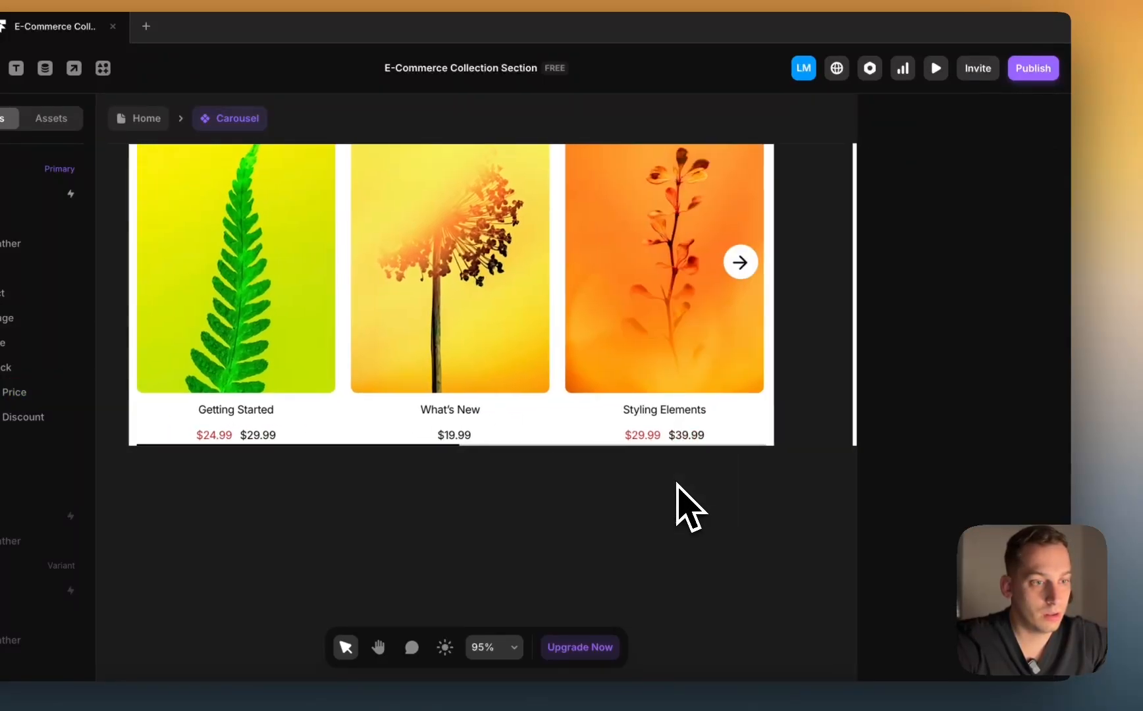
scroll(676, 484, "left", 3)
scroll(389, 417, "right", 5)
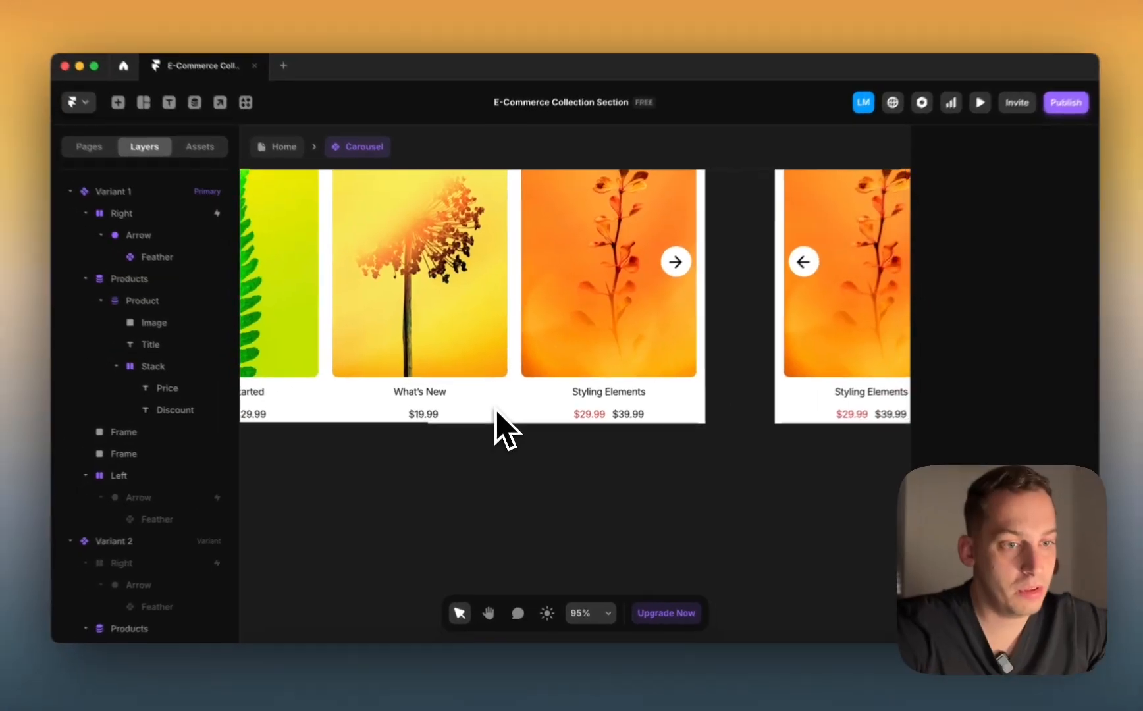
scroll(495, 408, "right", 5)
scroll(495, 408, "left", 8)
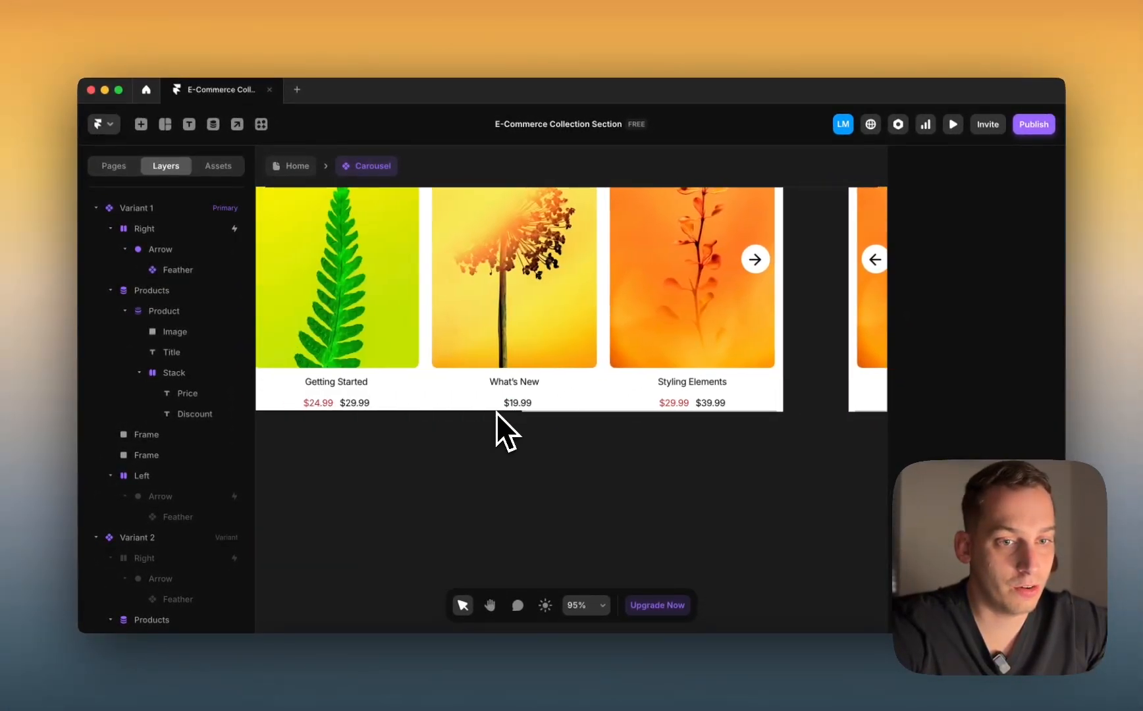
scroll(497, 413, "left", 2)
left_click(453, 400)
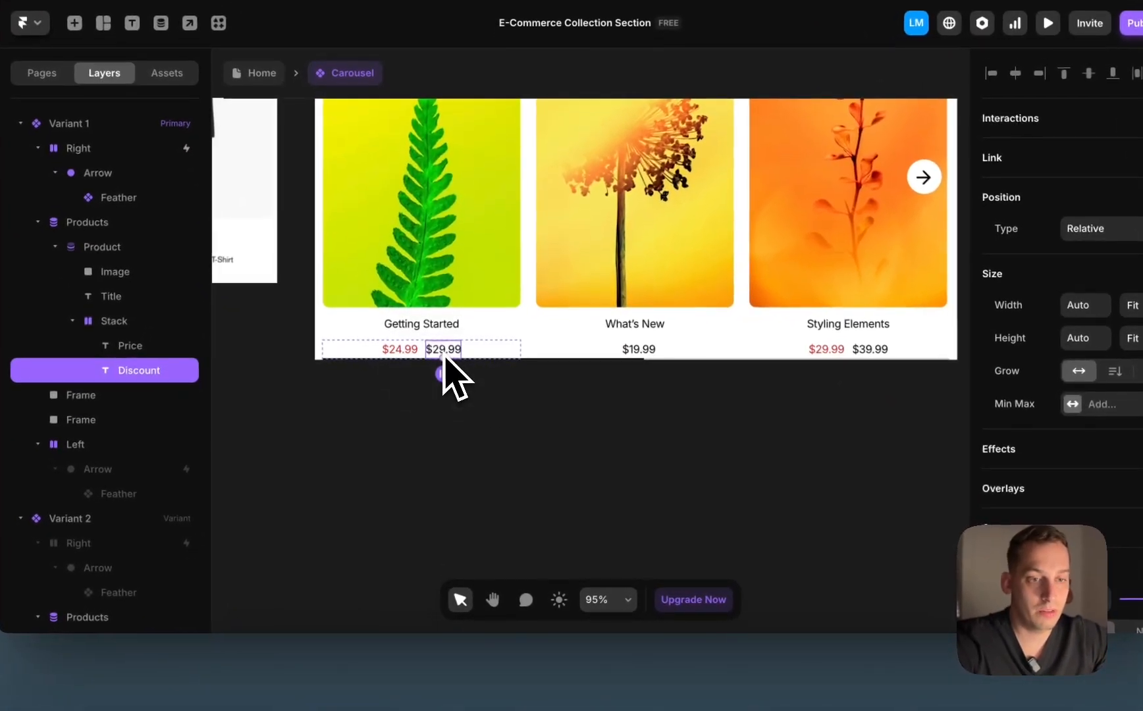
scroll(443, 356, "left", 3)
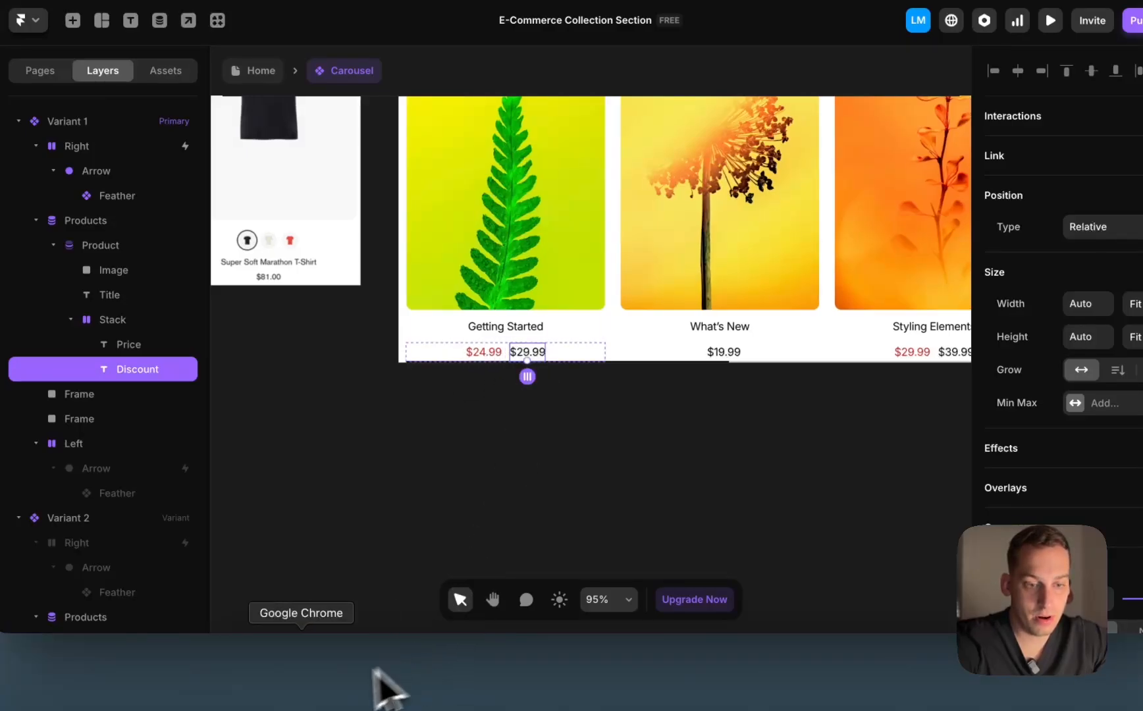
Step: Inspect the struck-through $81.00 price on the Shopify Eclipse reference store in Chrome
left_click(306, 691)
scroll(565, 435, "down", 3)
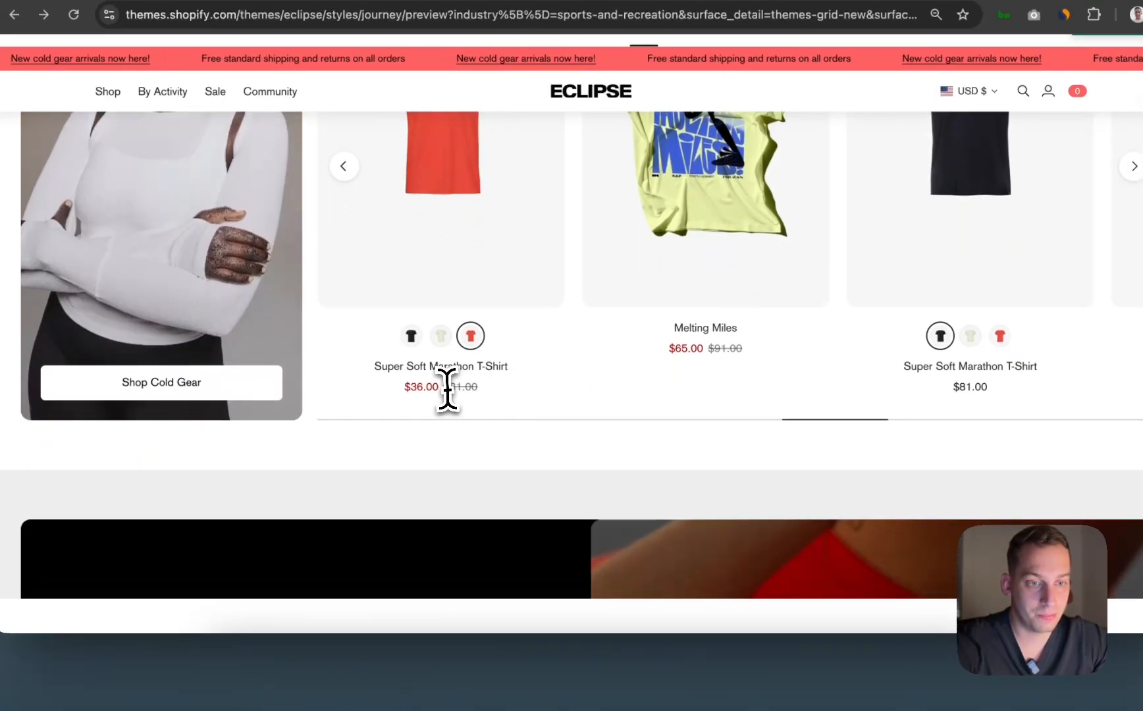
left_click_drag(445, 387, 508, 393)
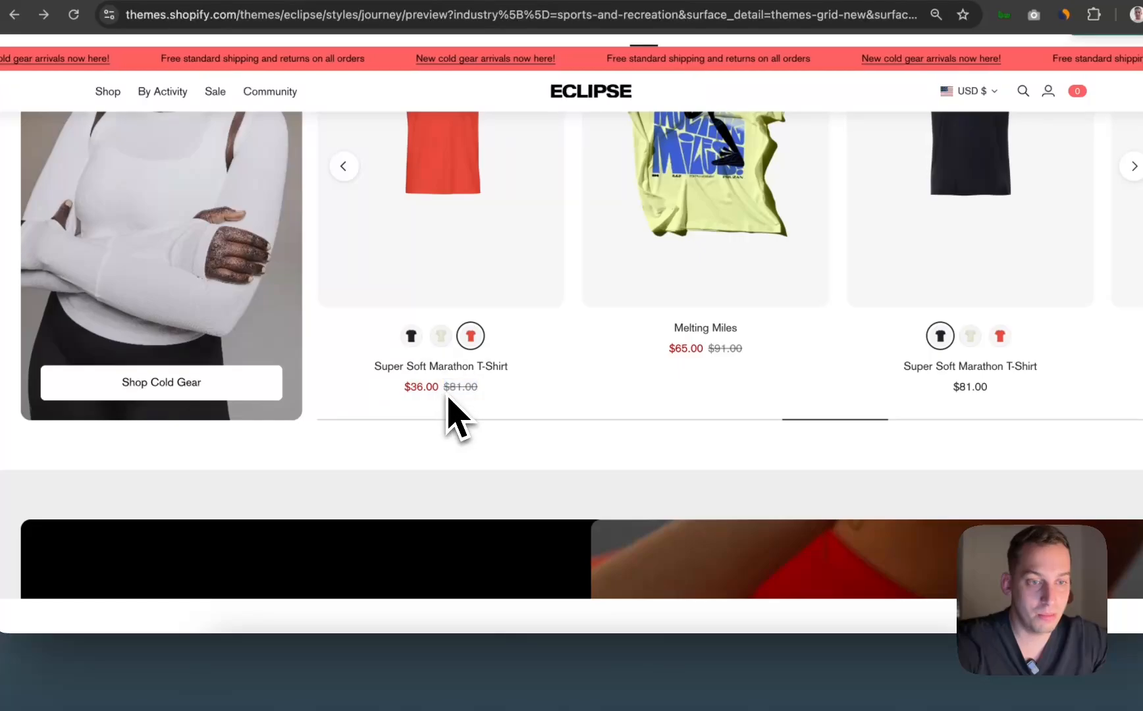
left_click(616, 672)
Step: Duplicate the Discount text, color it grey #757575 and give it a strikethrough decoration
key("cmd+d")
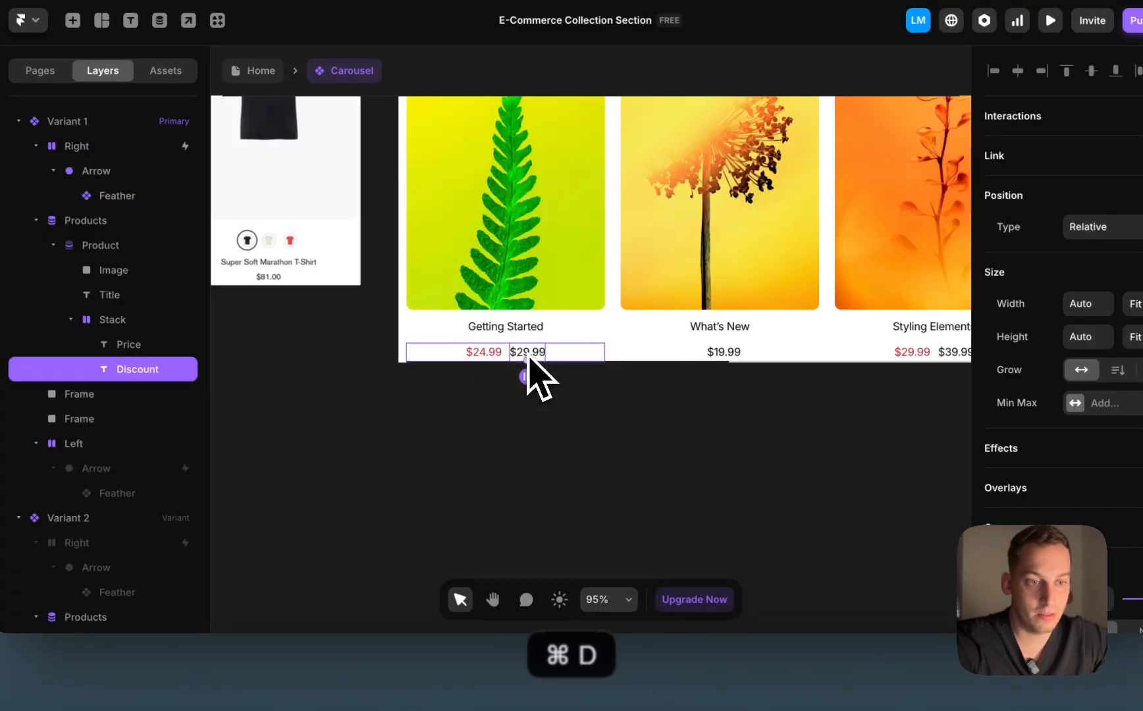
scroll(1032, 460, "down", 5)
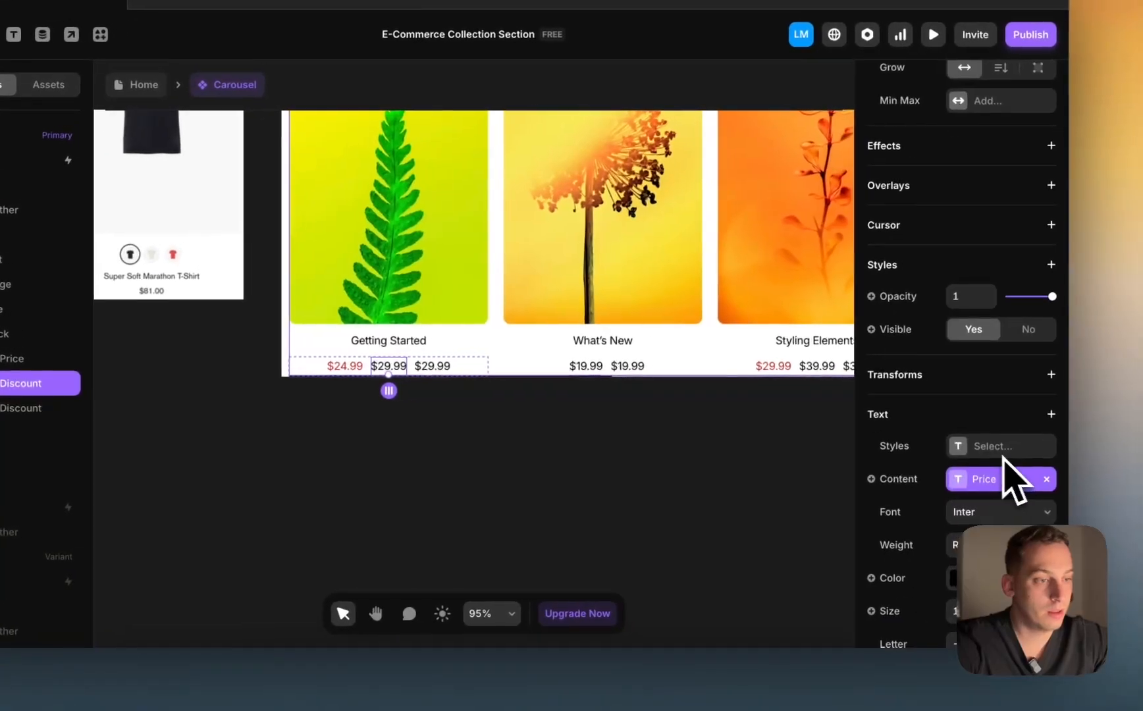
left_click(985, 574)
left_click_drag(675, 460, 625, 430)
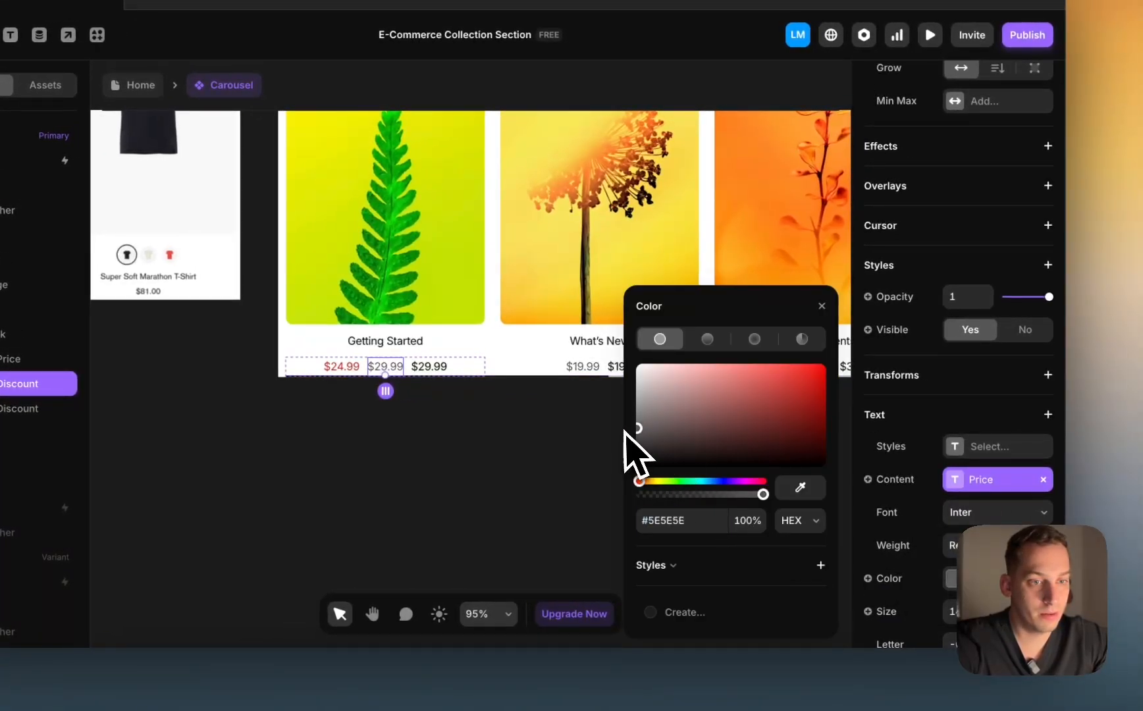
scroll(948, 523, "down", 3)
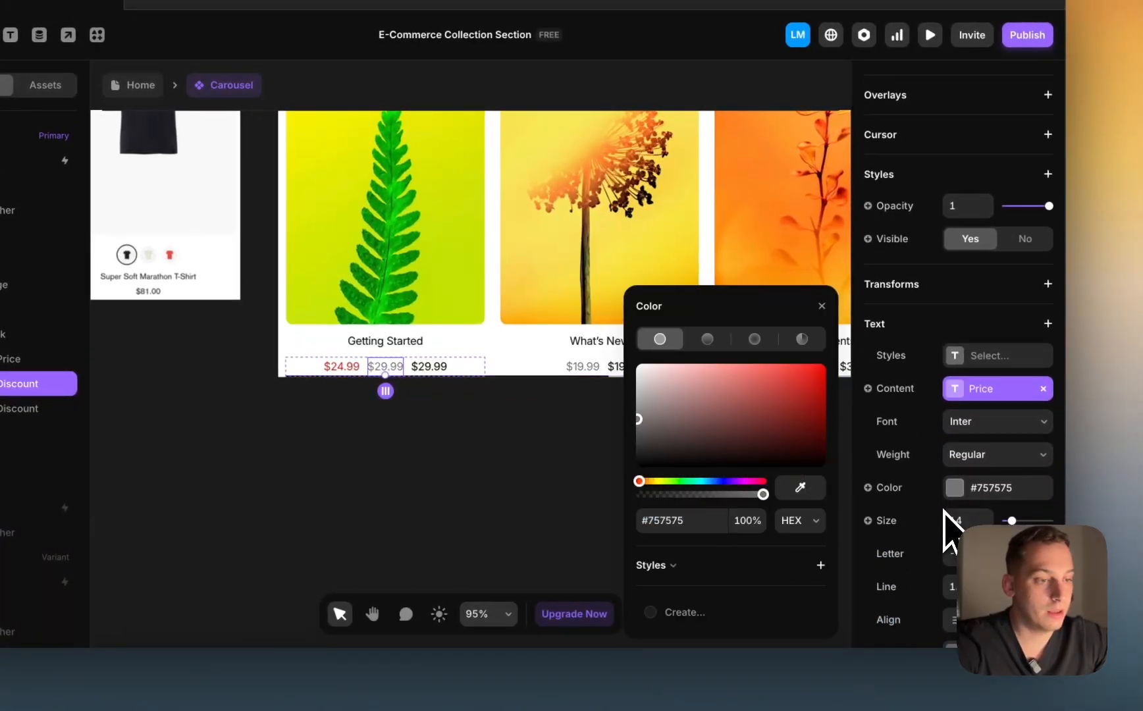
left_click(1050, 294)
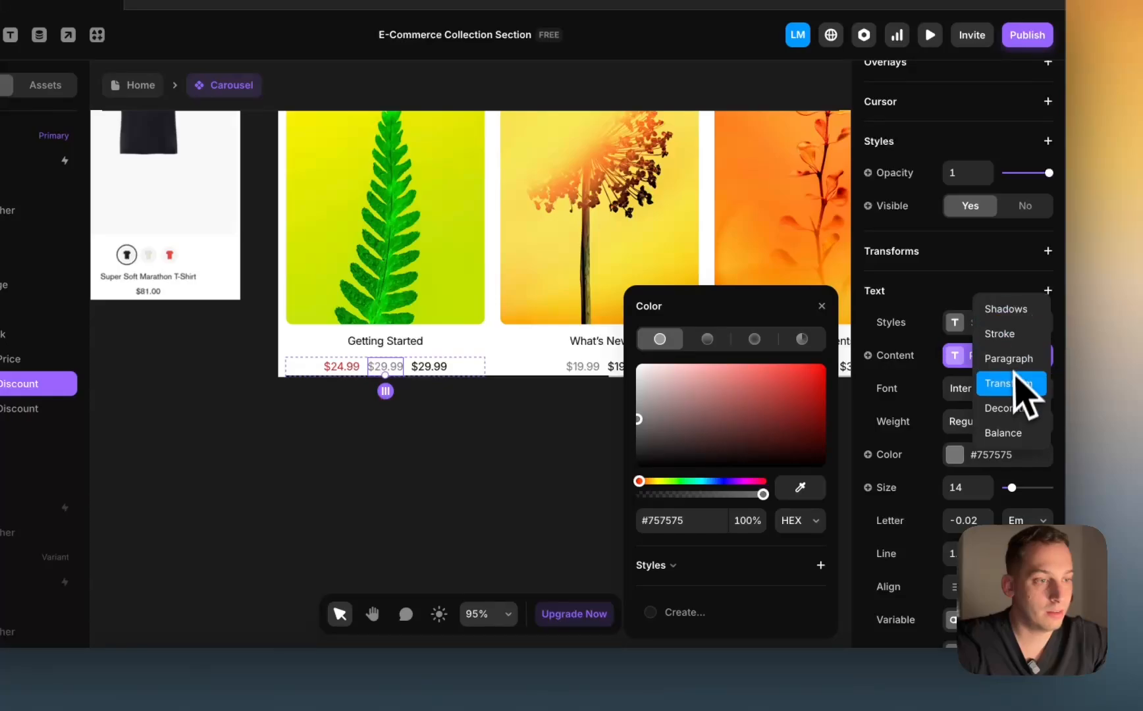
left_click(1007, 408)
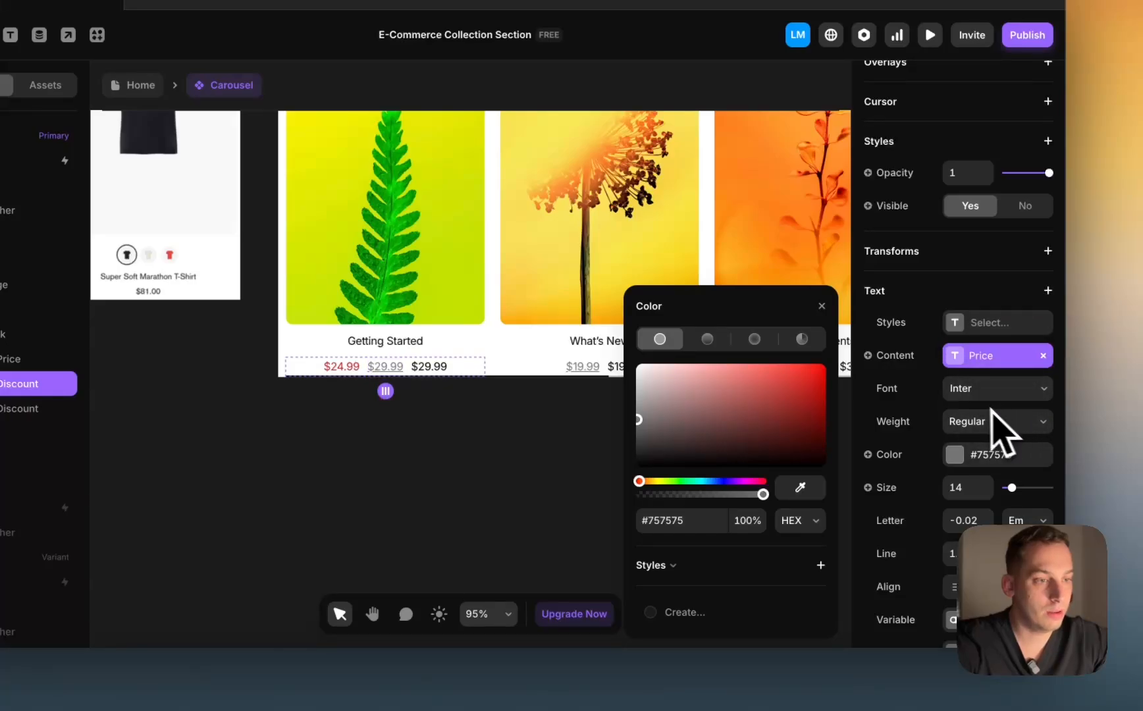
left_click(821, 306)
scroll(977, 408, "down", 3)
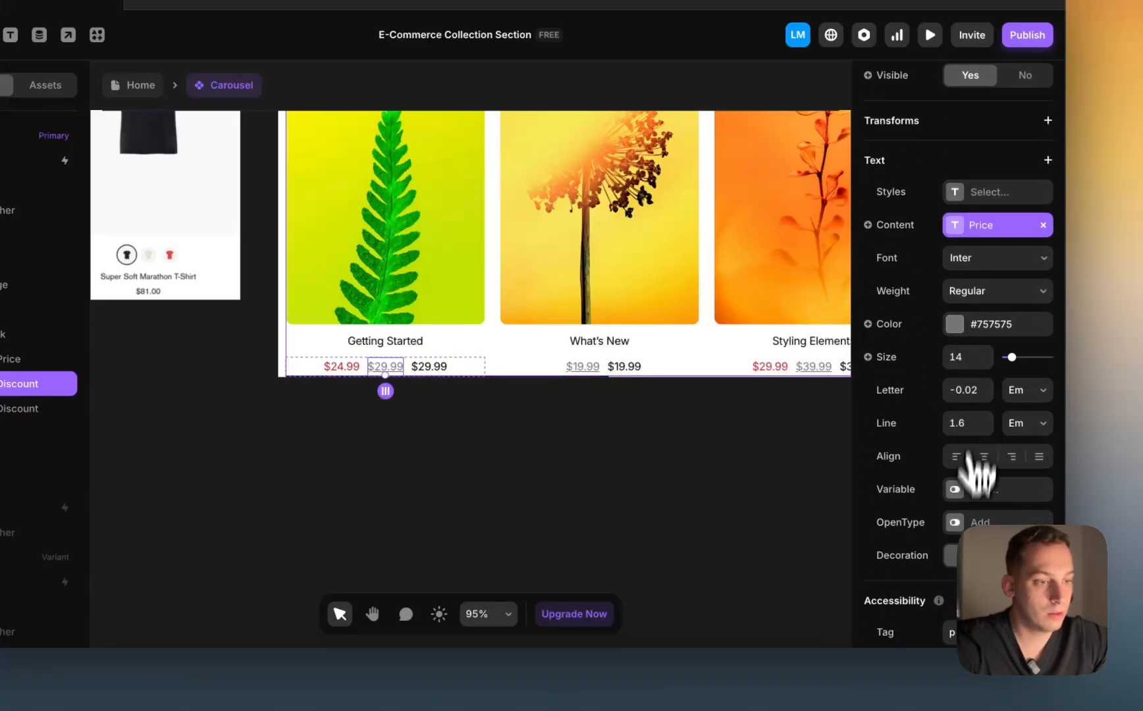
left_click(1024, 555)
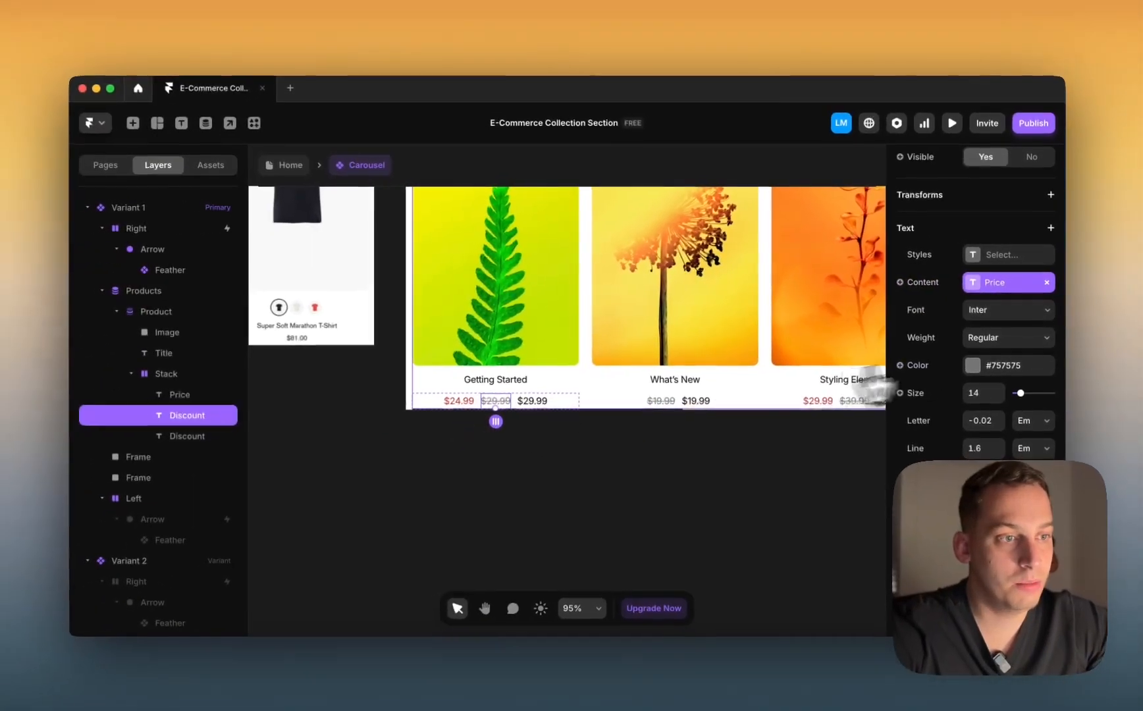
Step: Show the struck-through old price only when Discounted Price is set
scroll(943, 325, "up", 4)
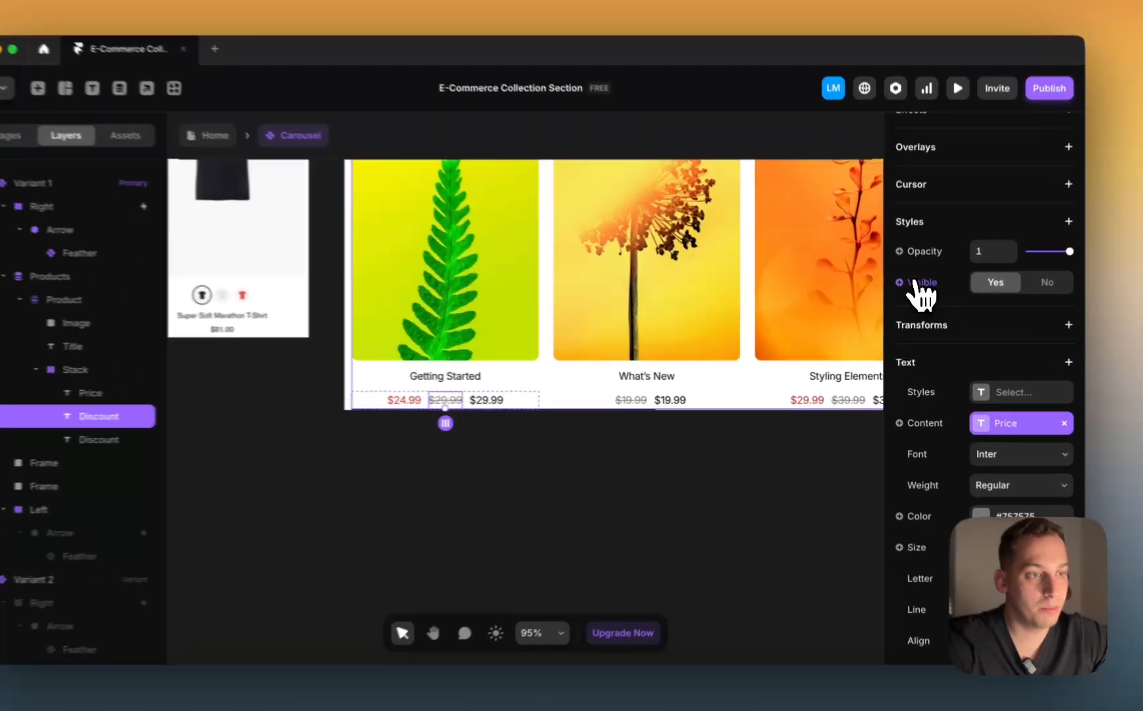
left_click(913, 282)
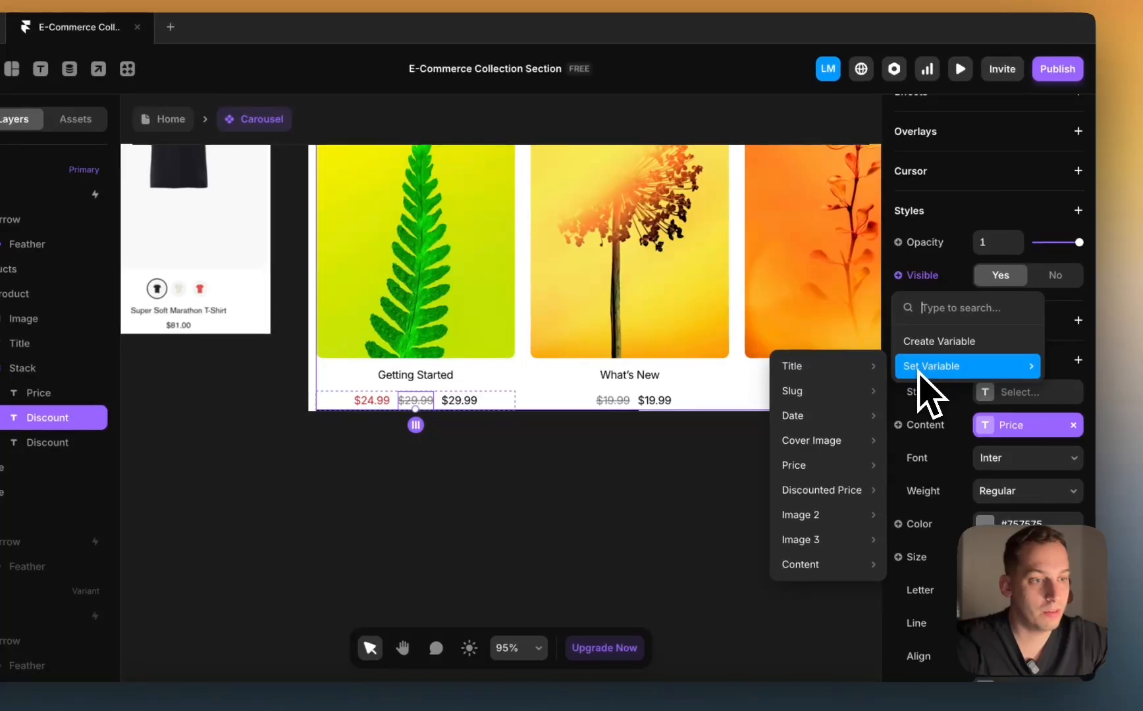
mouse_move(832, 492)
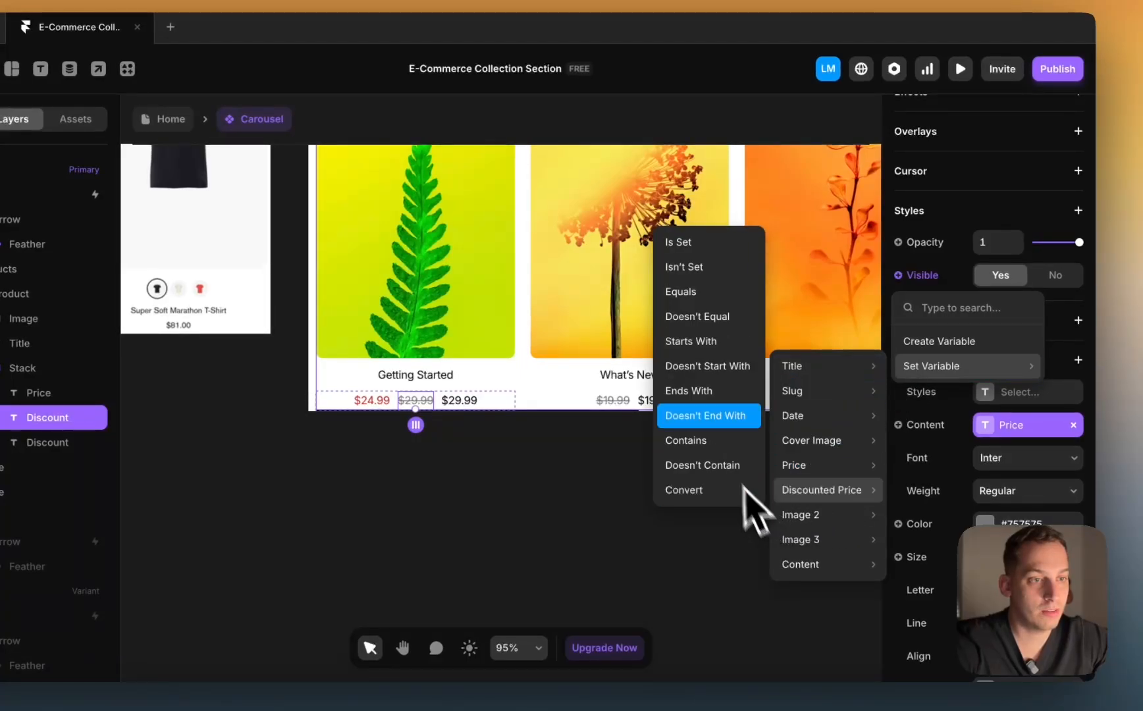
left_click(684, 242)
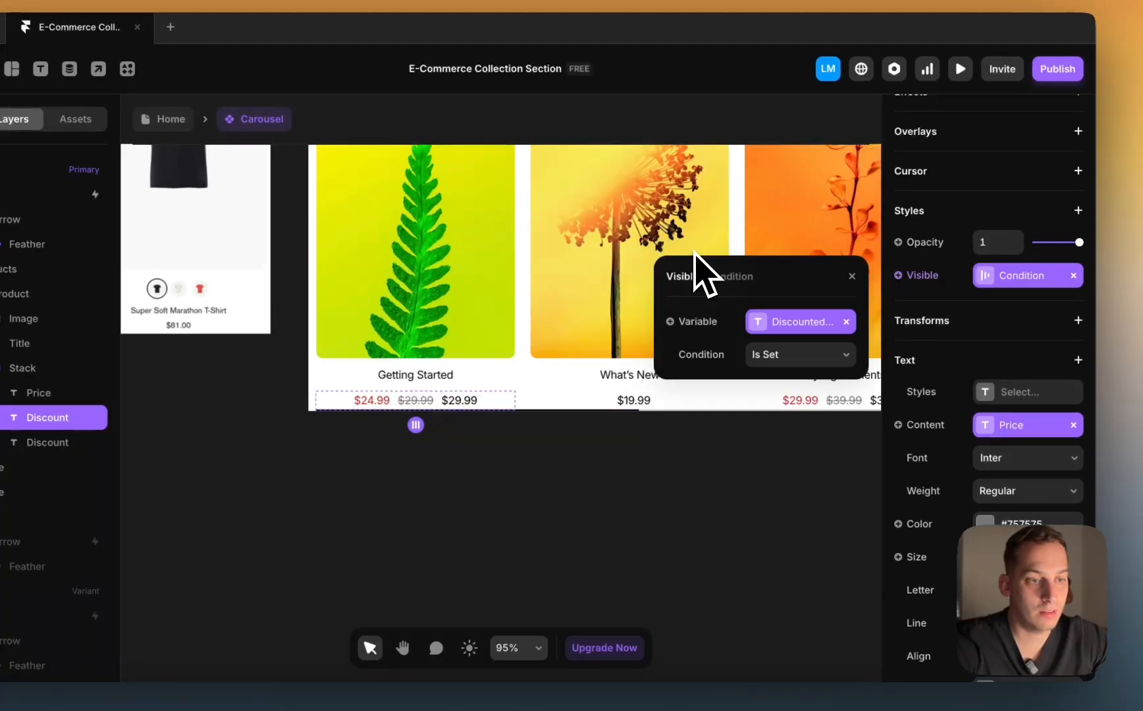
Step: Show the plain $29.99 price only when Discounted Price isn't set
left_click(466, 408)
scroll(978, 460, "down", 5)
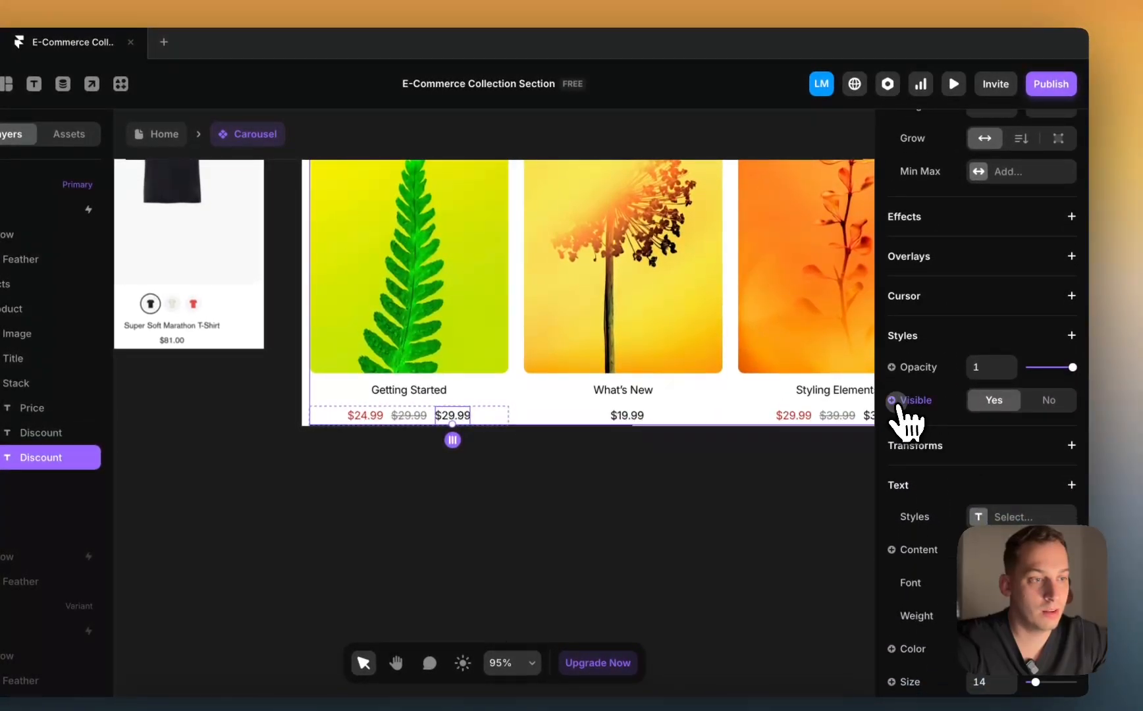
left_click(892, 400)
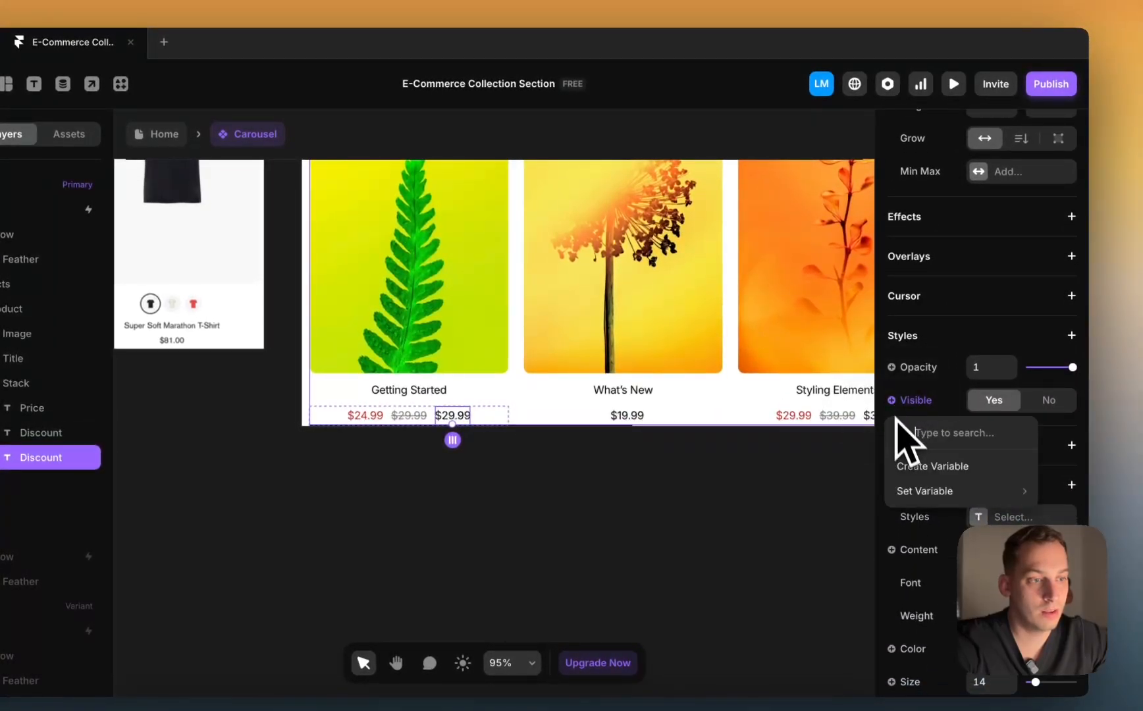
mouse_move(911, 491)
mouse_move(818, 419)
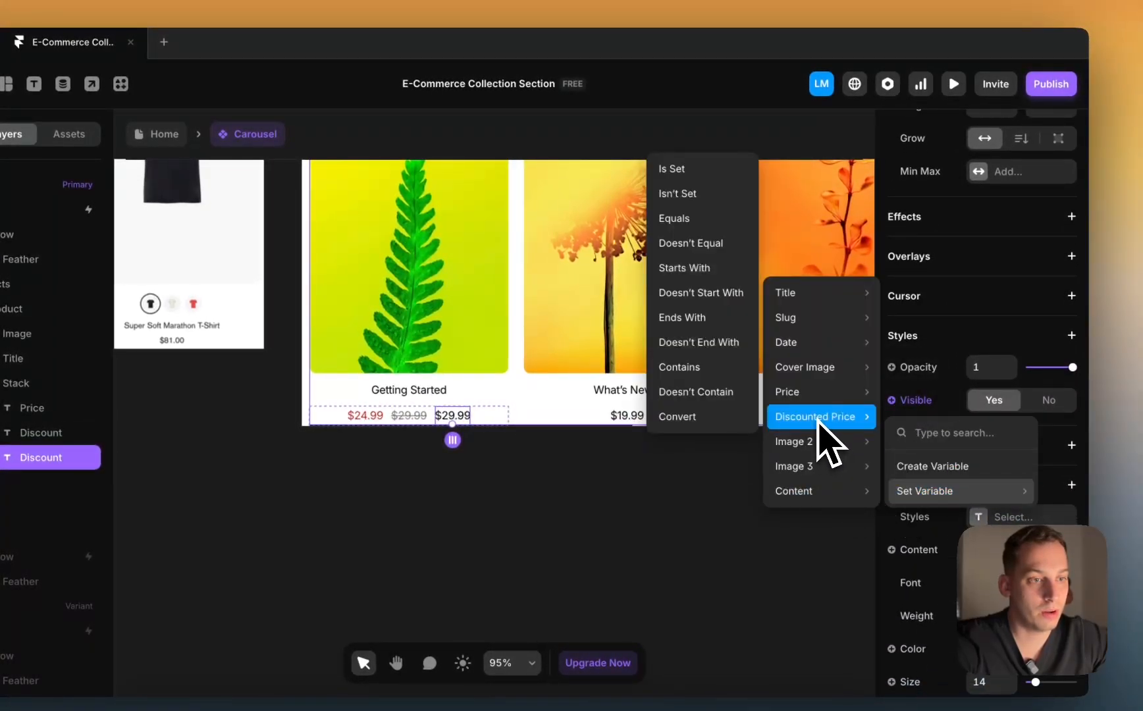
left_click(674, 194)
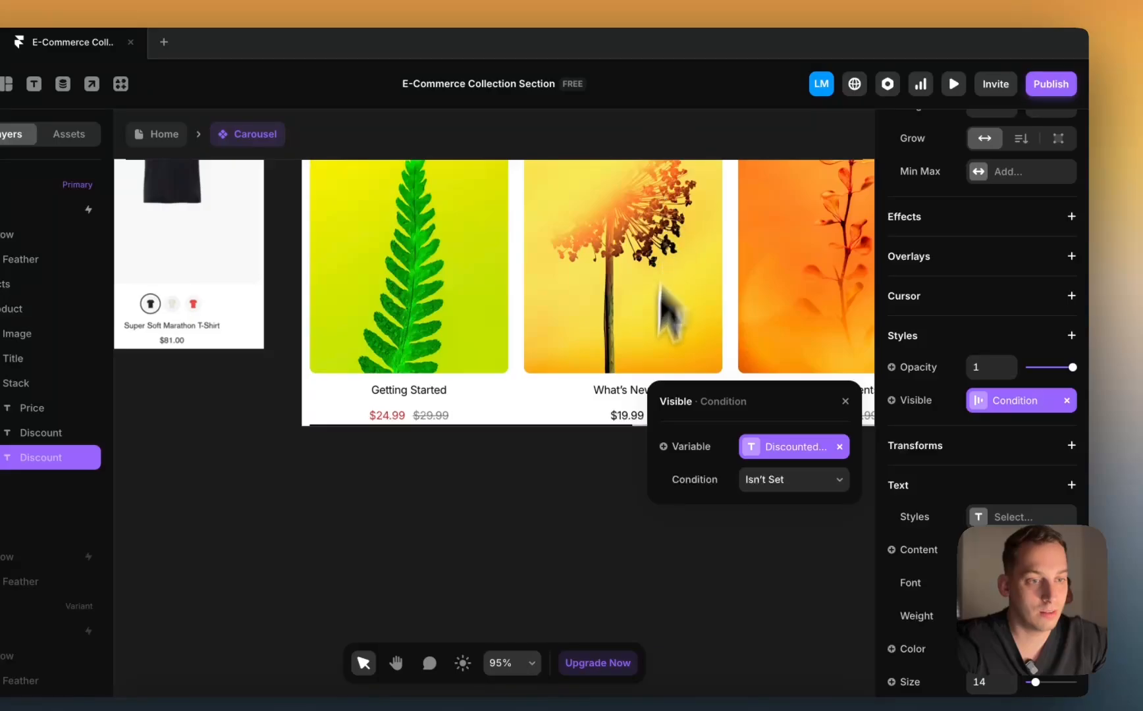
left_click(609, 491)
scroll(609, 491, "right", 4)
scroll(608, 491, "down", 4)
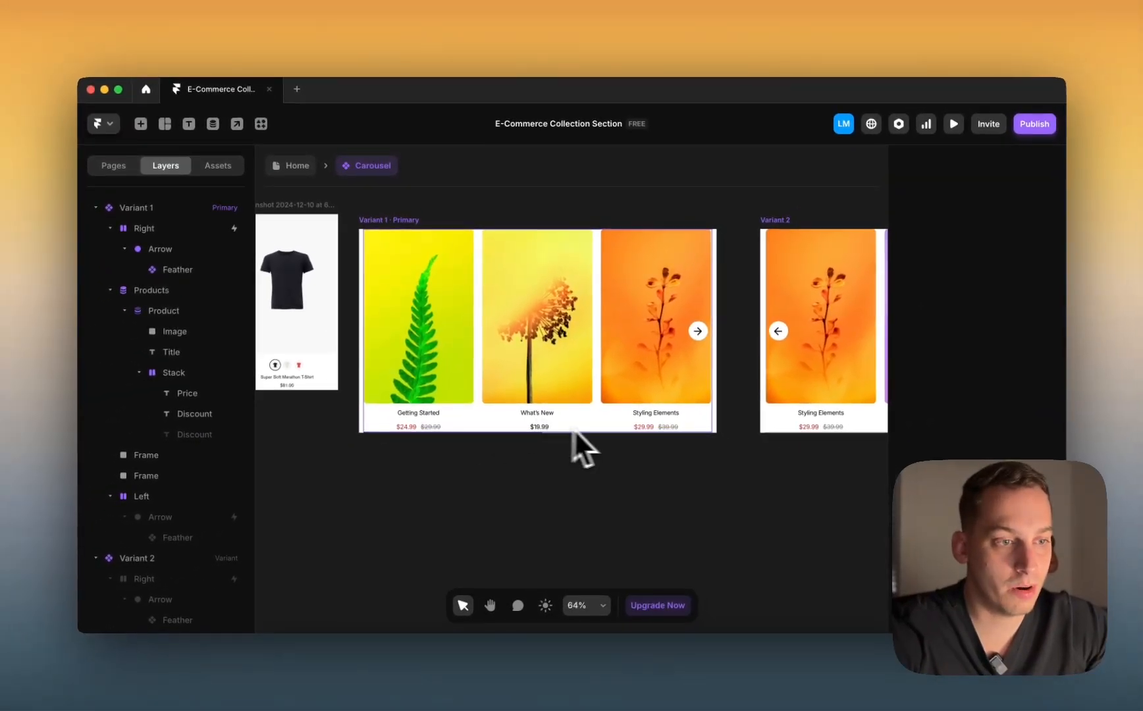
scroll(574, 428, "right", 5)
scroll(602, 431, "left", 5)
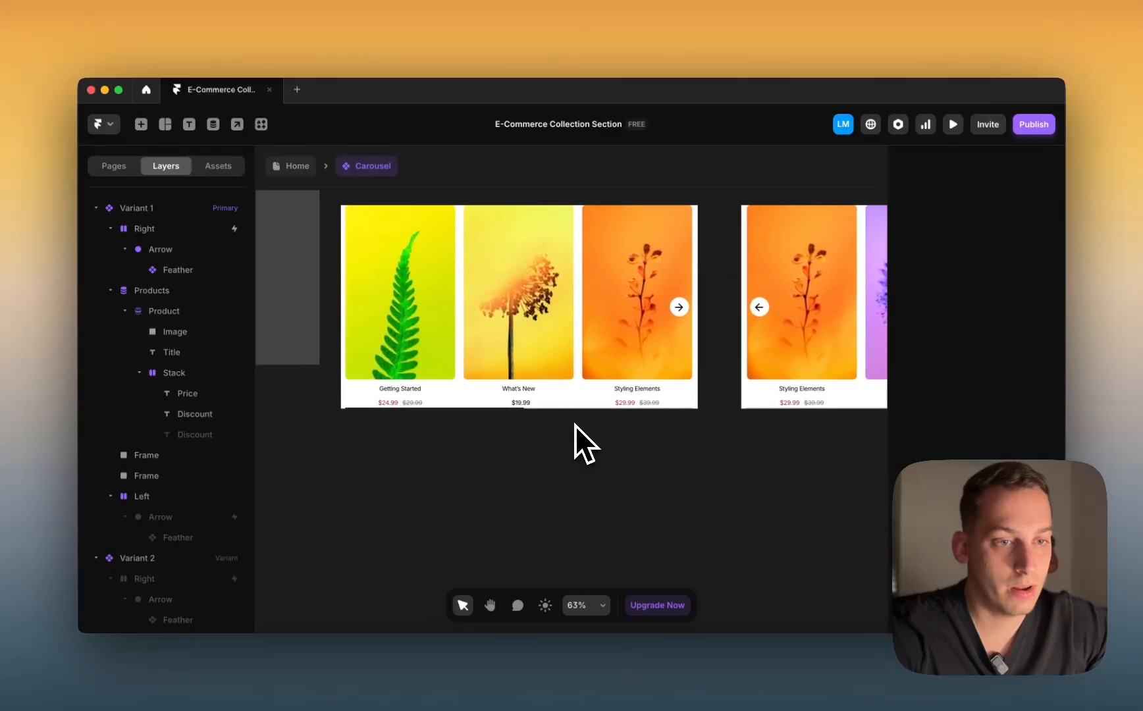
scroll(575, 425, "down", 3)
left_click(471, 401)
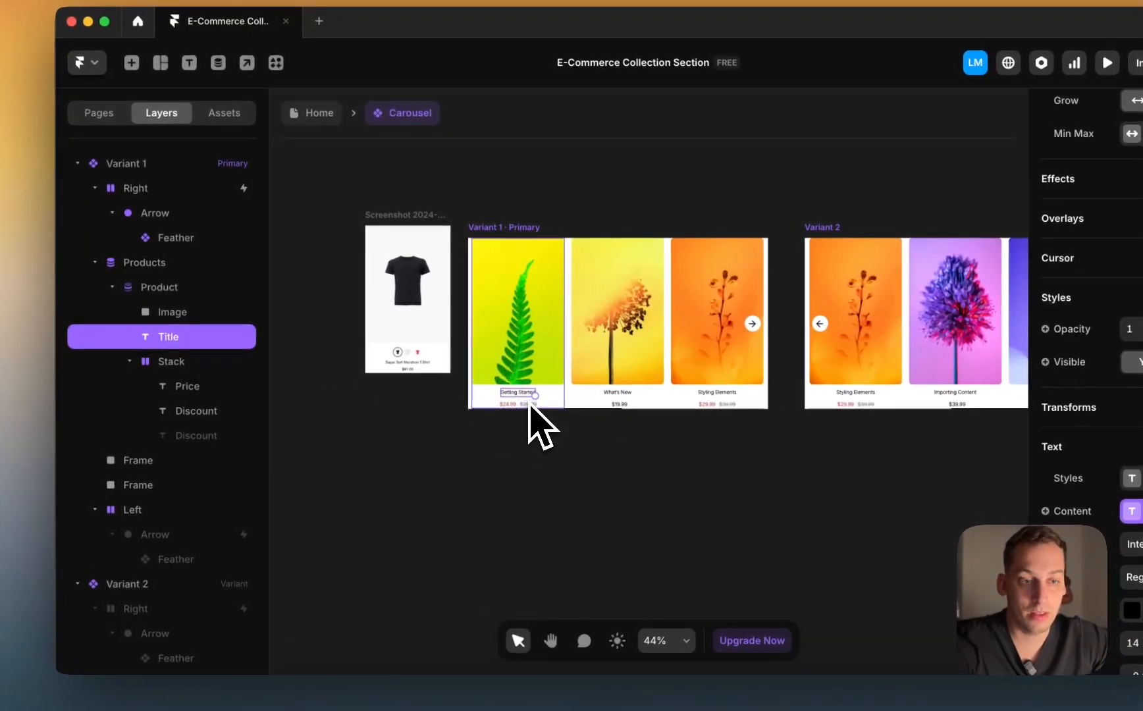
left_click(566, 396)
double_click(554, 400)
scroll(555, 400, "up", 3)
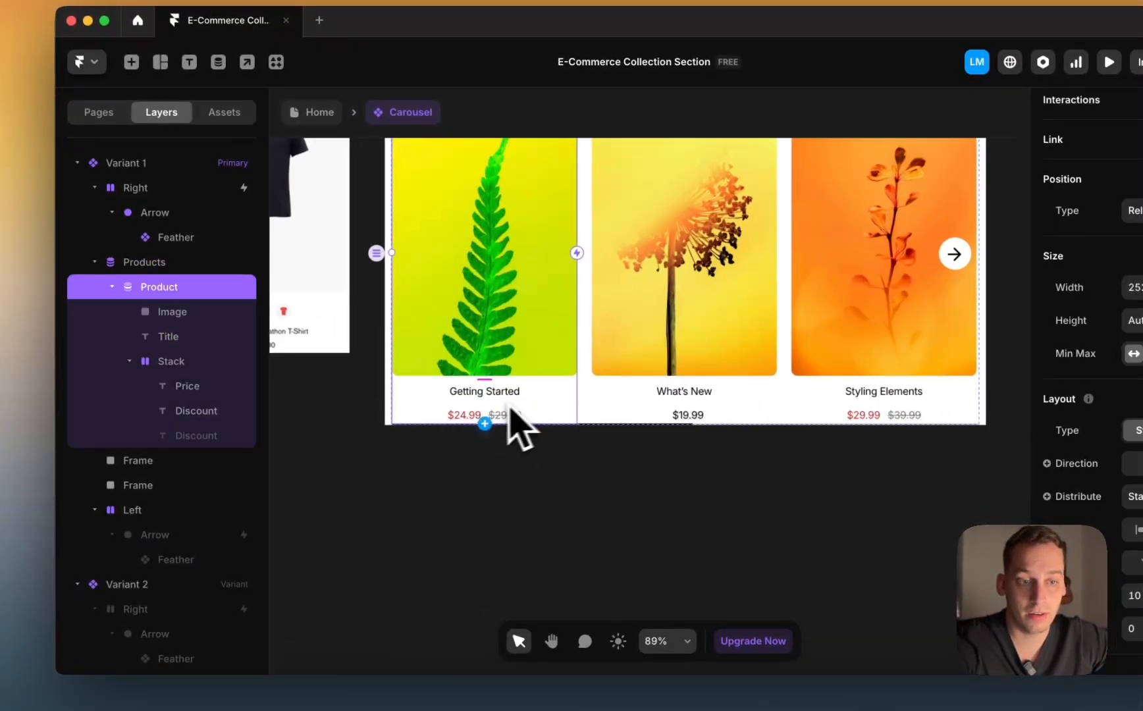
left_click(204, 361)
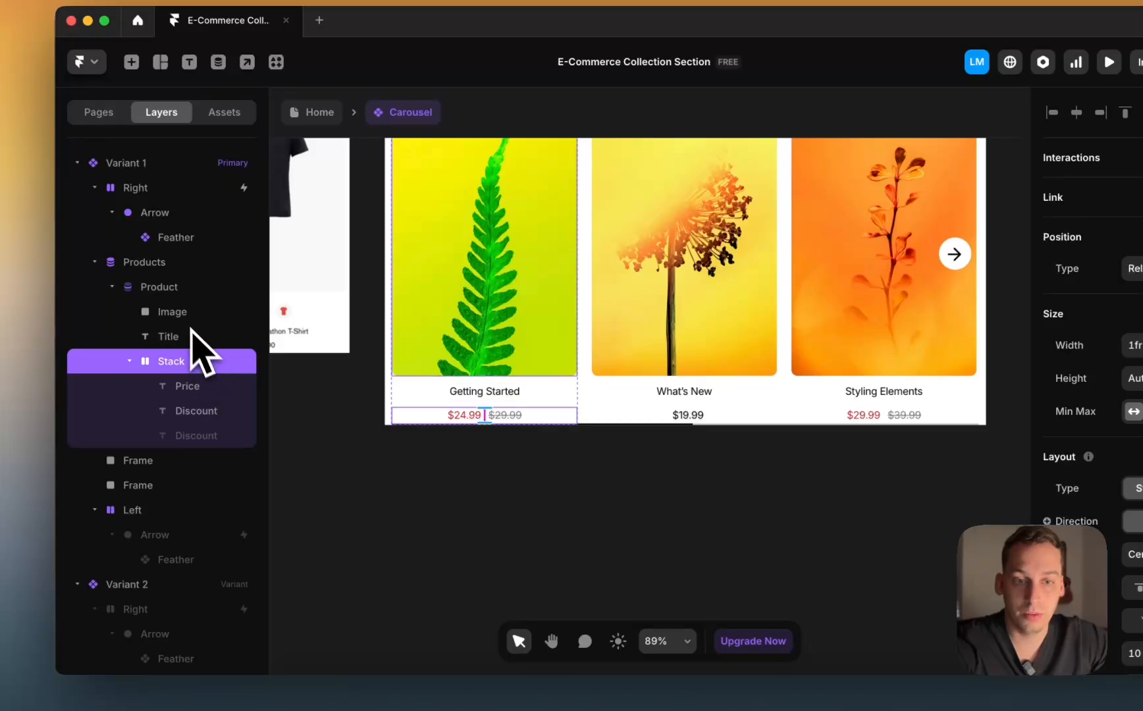
left_click(181, 337)
left_click(184, 360)
scroll(439, 399, "left", 5)
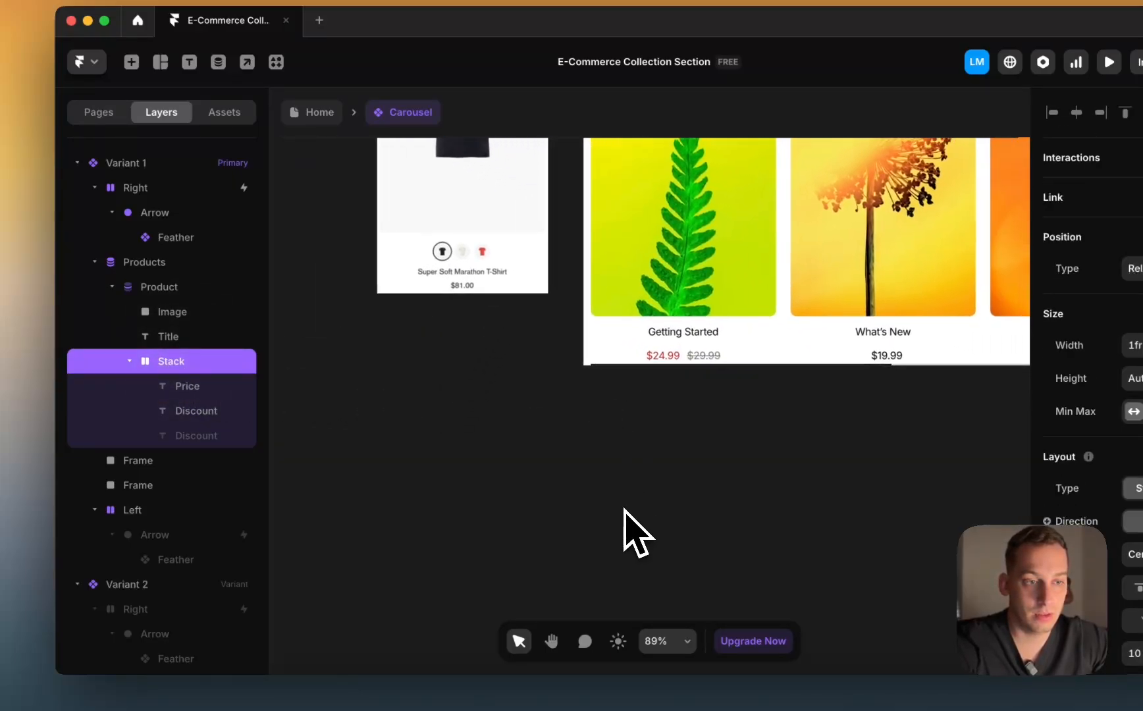
scroll(619, 513, "right", 3)
scroll(619, 513, "down", 2)
Step: Draw a small 25×25 circular frame below the carousel
key("f")
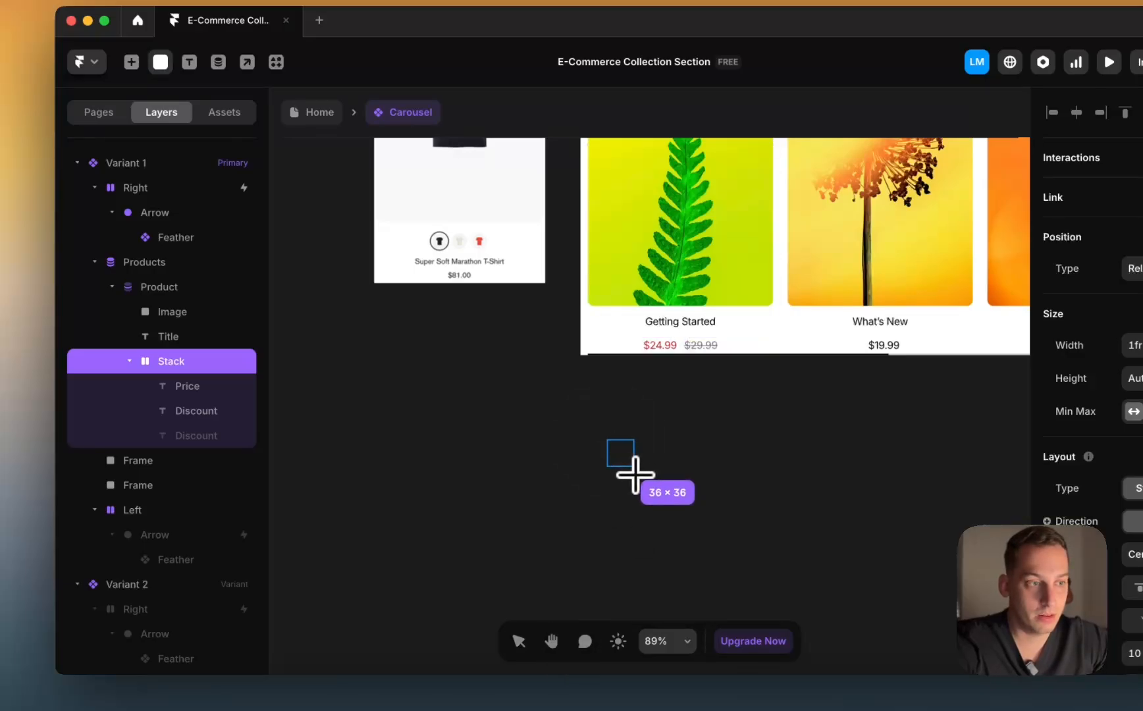
left_click_drag(635, 474, 635, 474)
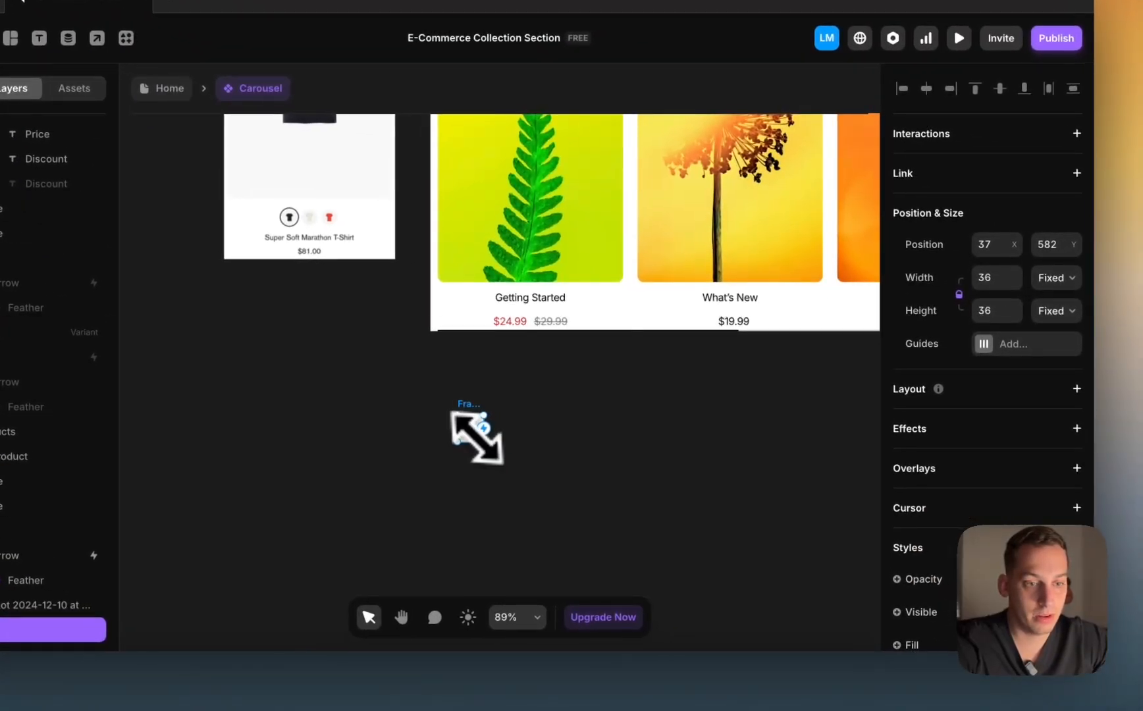
left_click_drag(483, 442, 483, 441)
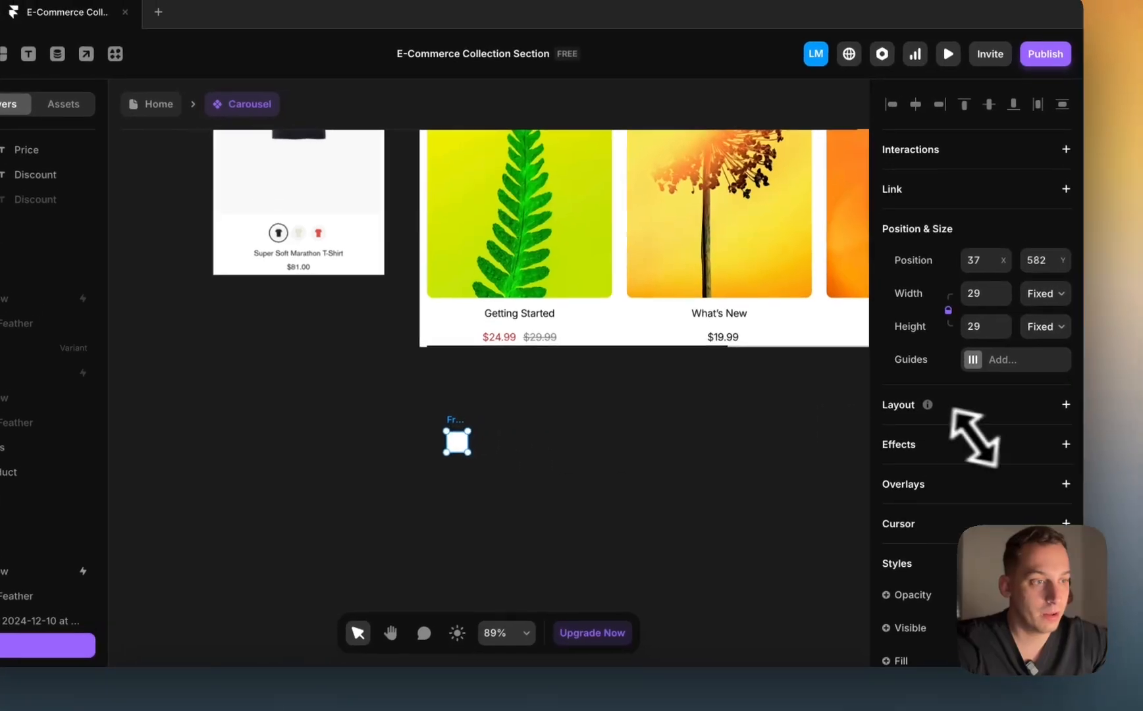
left_click(989, 281)
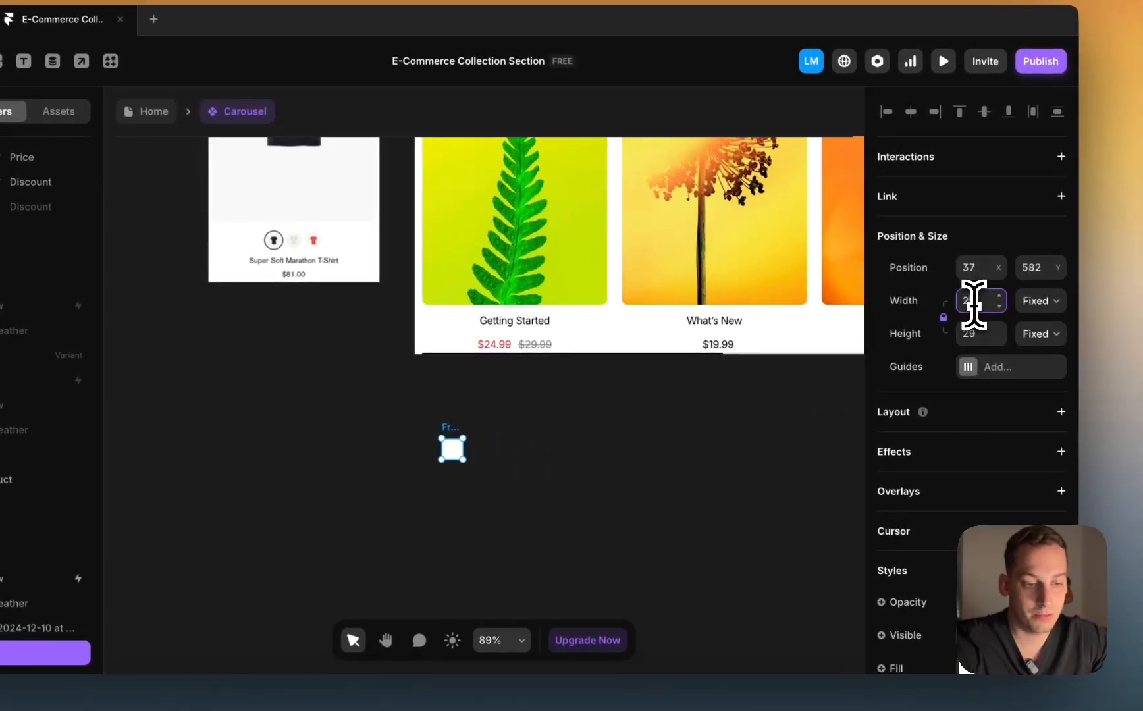
type("25")
scroll(978, 322, "down", 5)
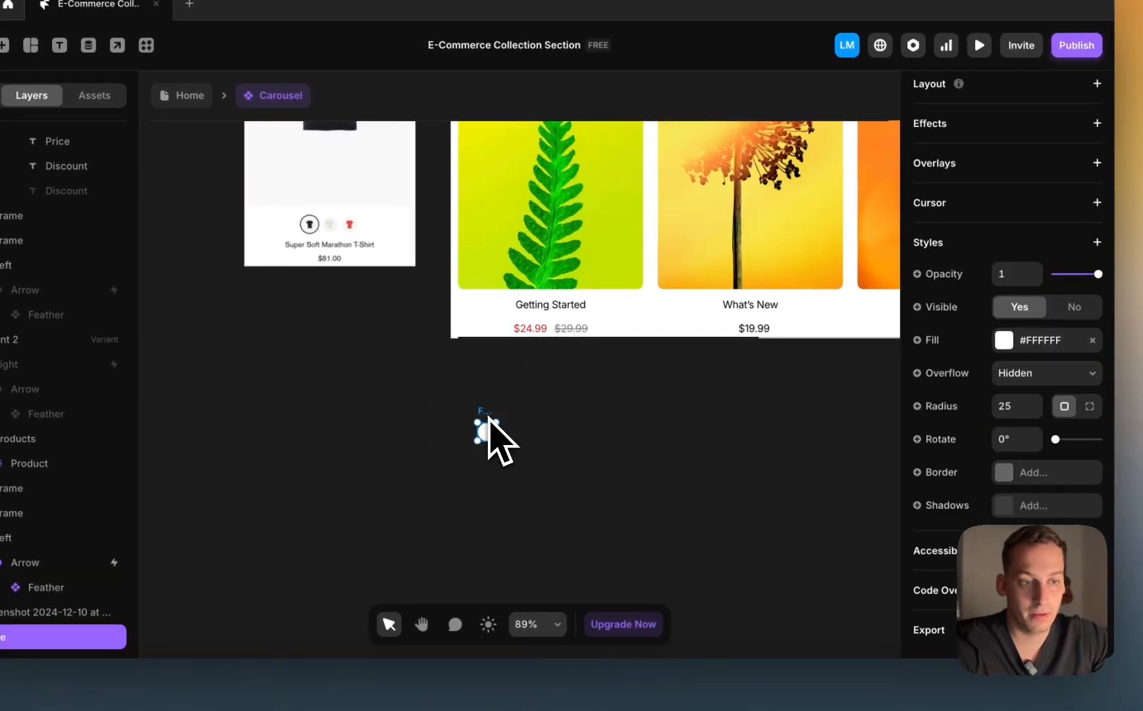
Step: Wrap the circle in a fit-sized stack, make three dots, and move them into the Getting Started card
right_click(489, 421)
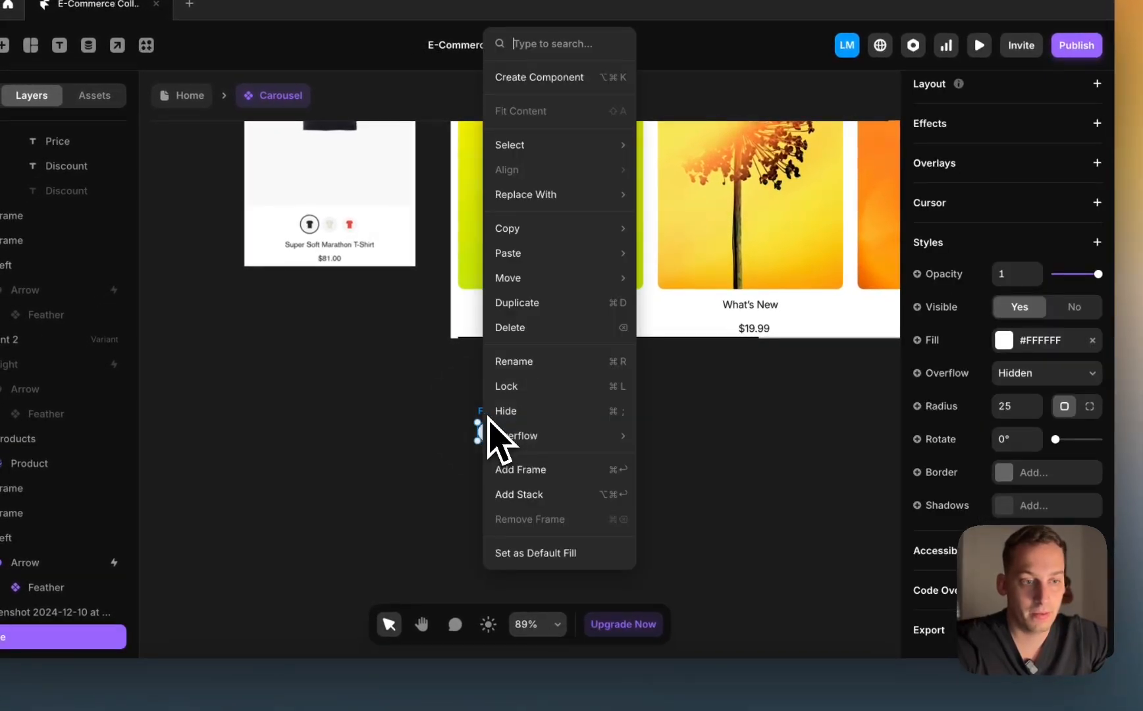
left_click(556, 470)
scroll(1000, 484, "down", 8)
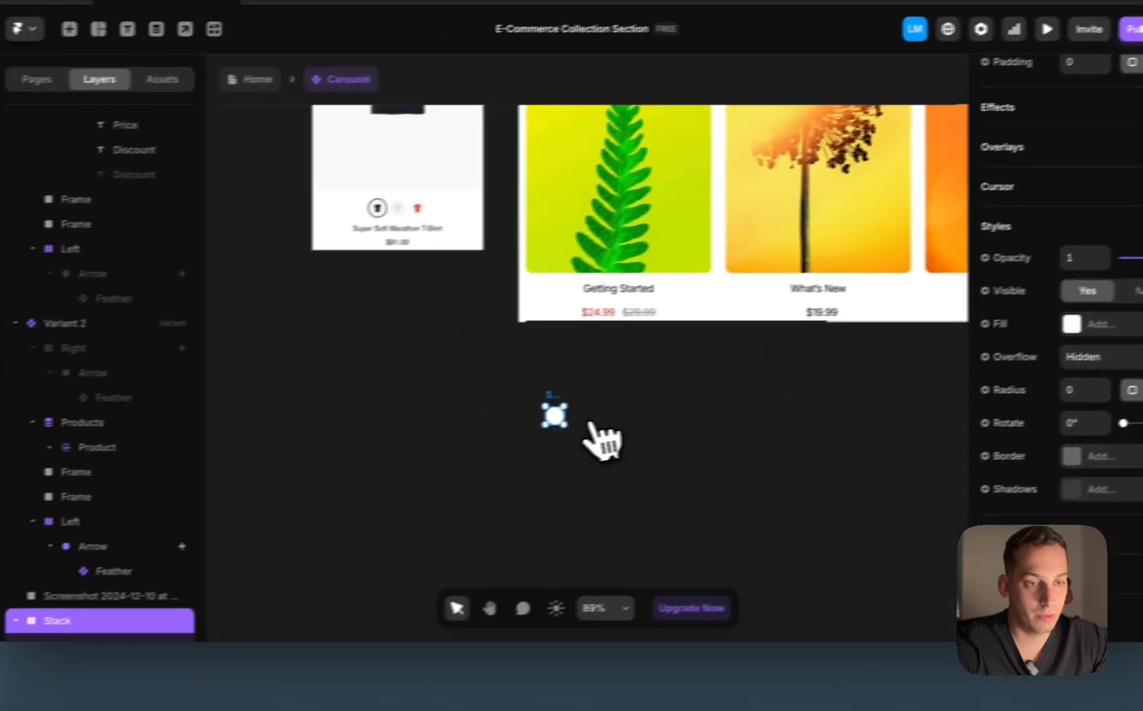
double_click(441, 437)
left_click(140, 594)
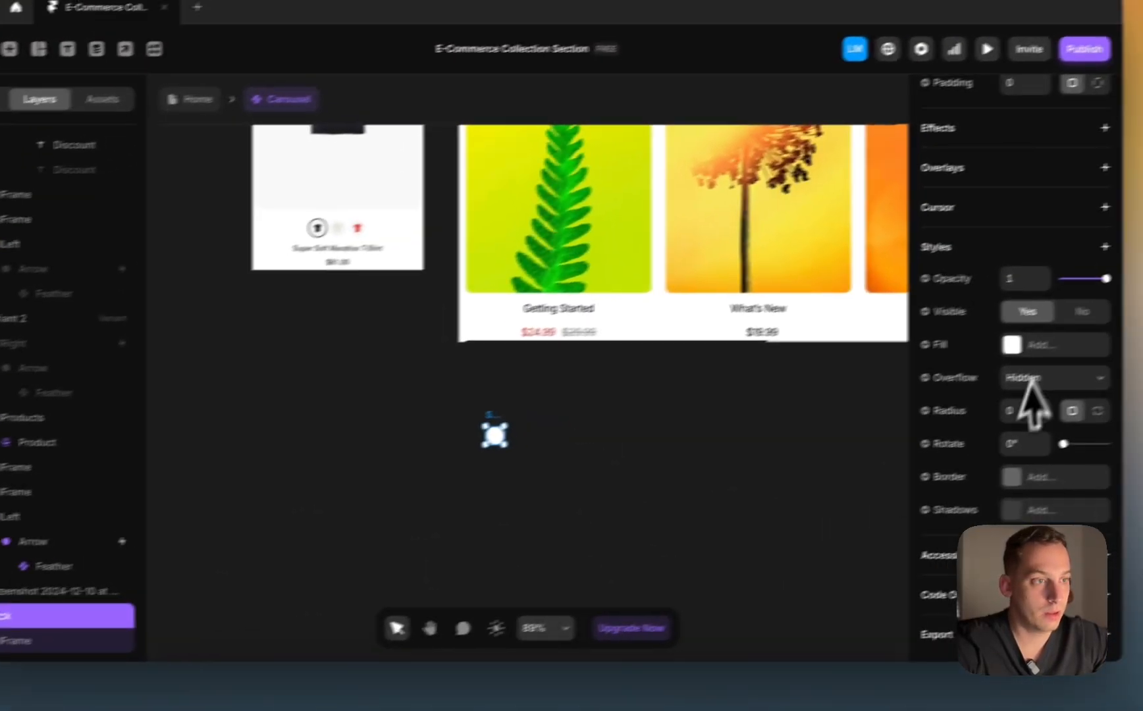
scroll(1024, 380, "up", 8)
left_click(1041, 305)
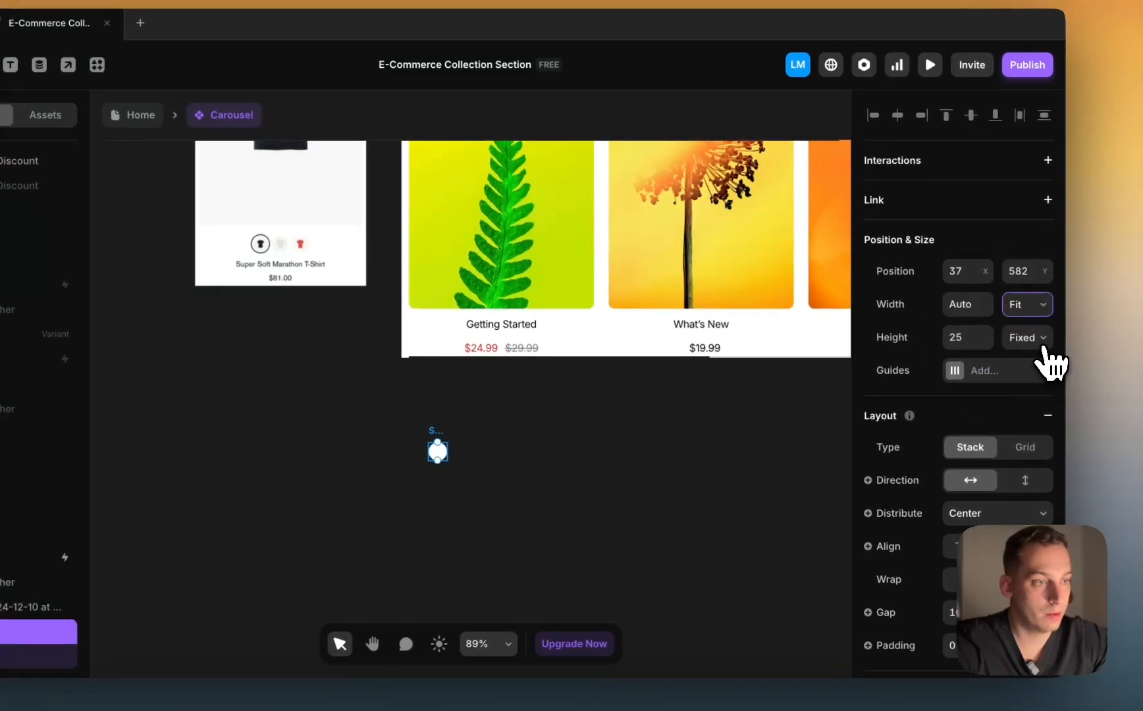
left_click(1014, 392)
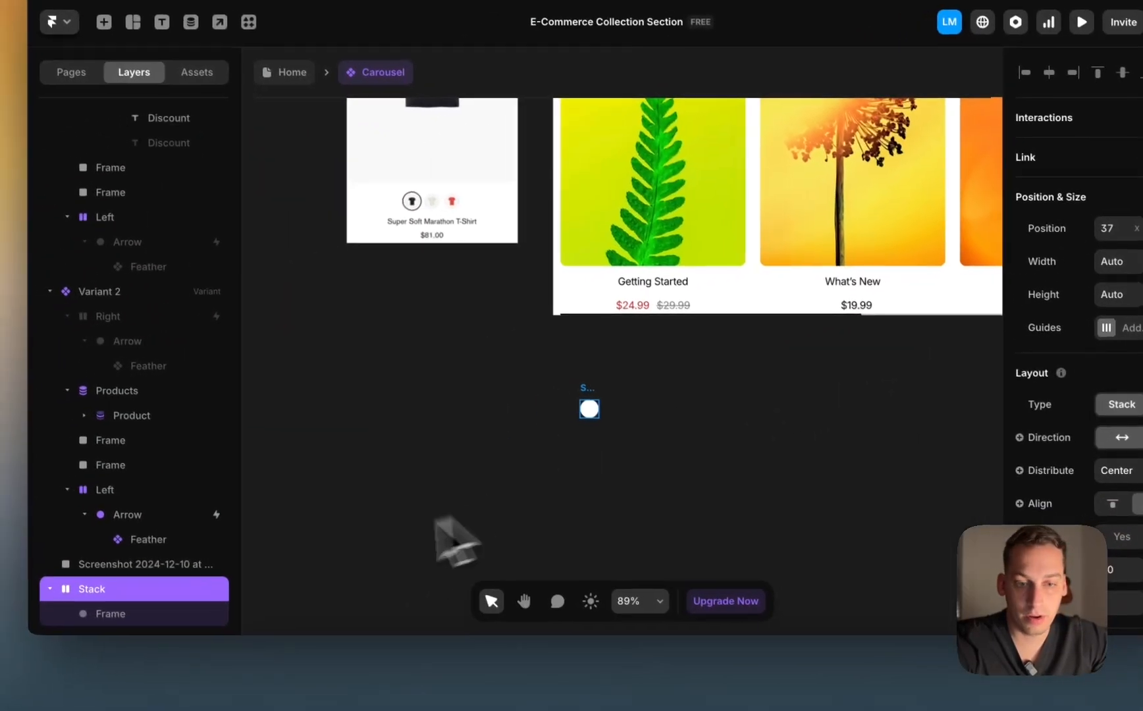
left_click(0, 655)
key("super+d")
key("super+d")
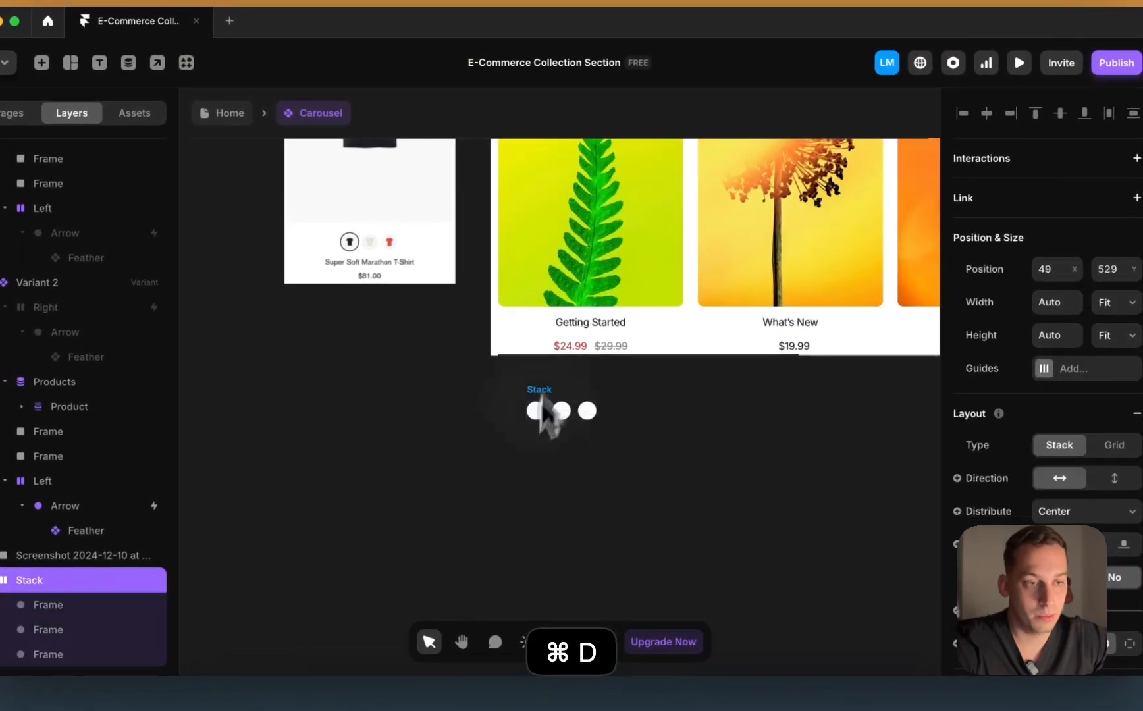
left_click_drag(541, 395, 575, 319)
Step: Fill the first swatch circle with the Cover Image field
left_click(367, 388)
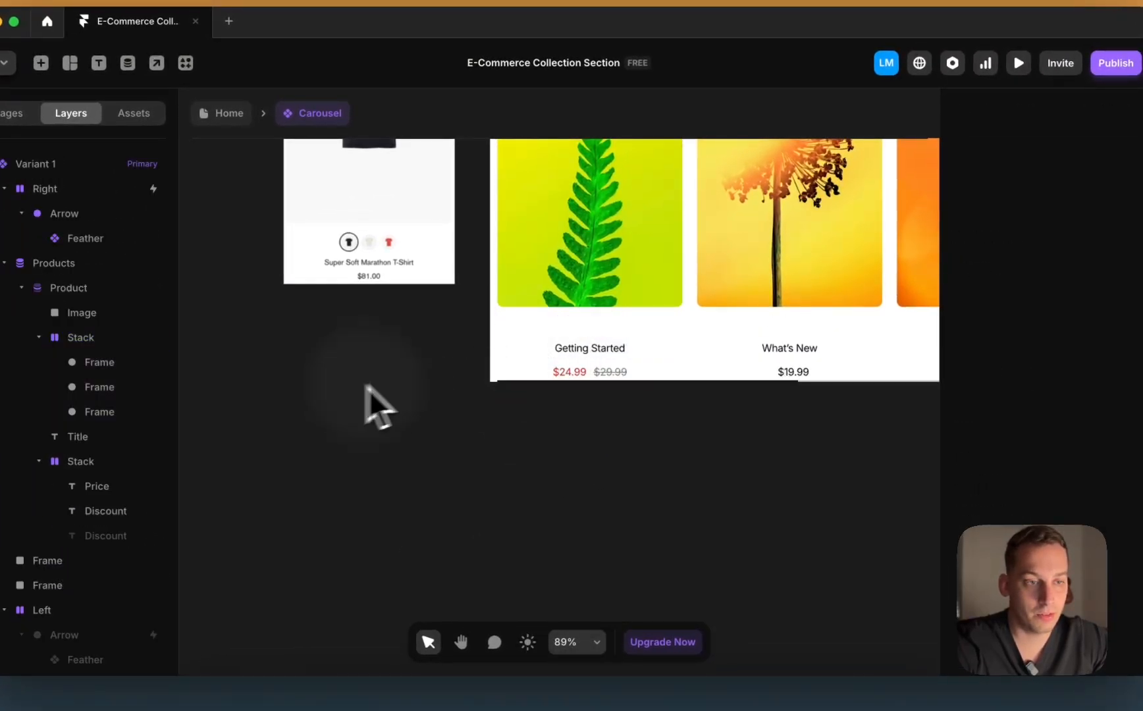
left_click(583, 333)
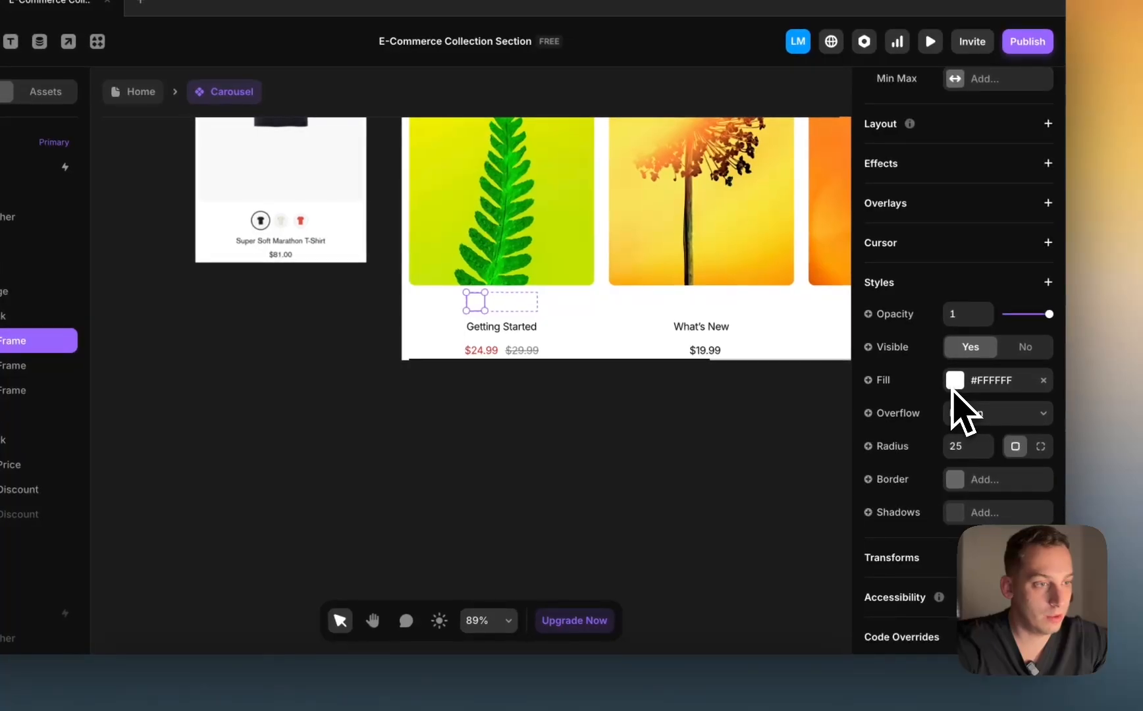
left_click(868, 382)
mouse_move(898, 449)
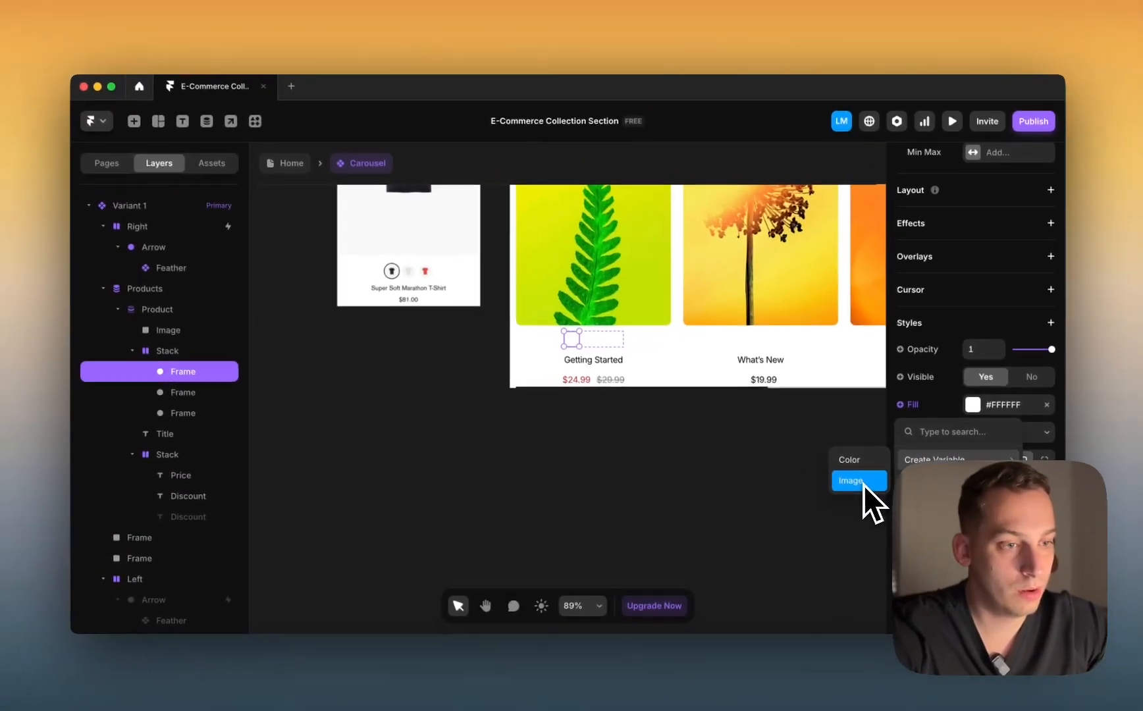
left_click(822, 471)
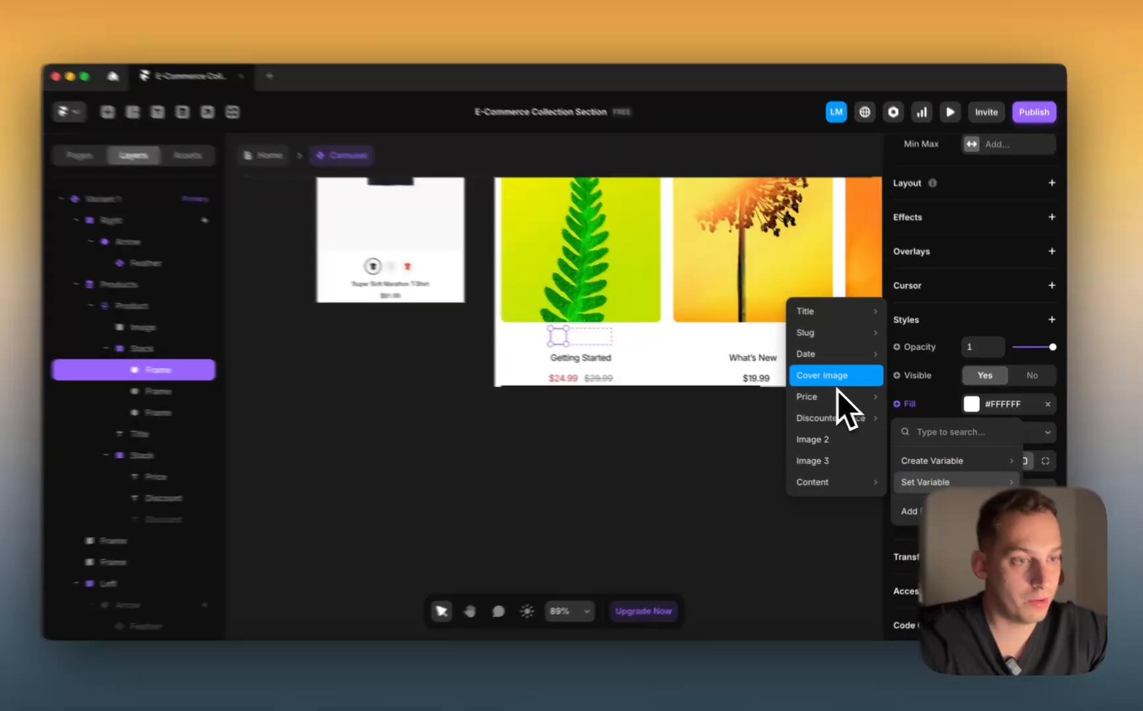
left_click(831, 378)
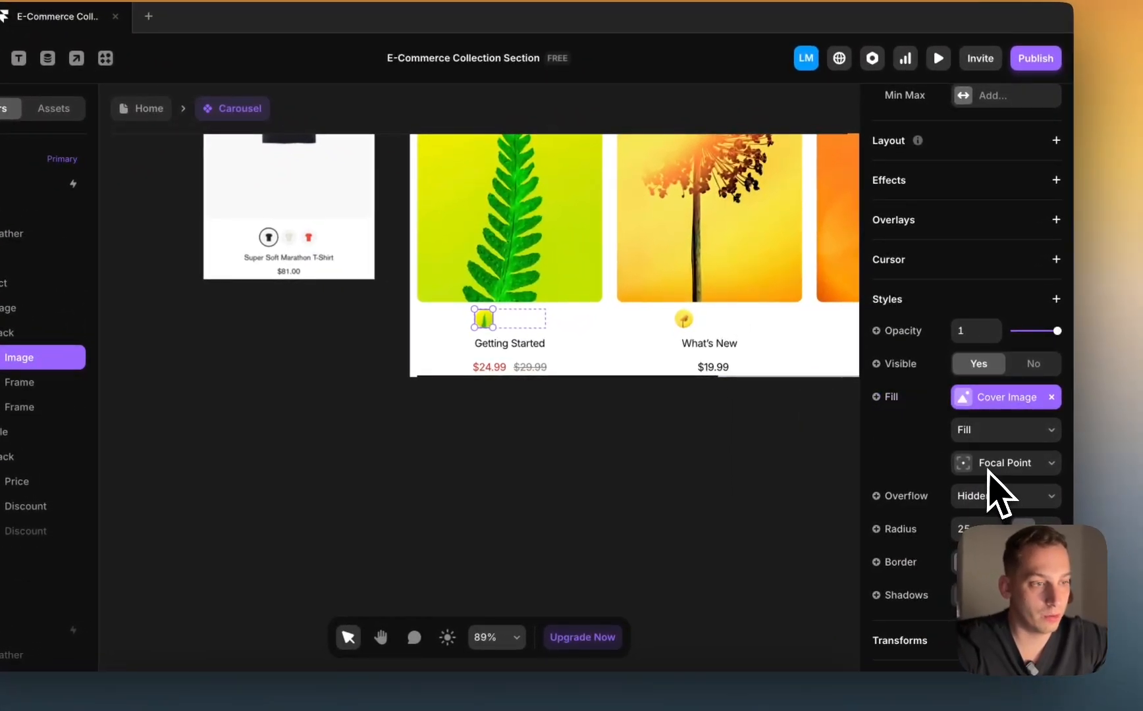
Step: Fill the second swatch with Image 2 and the third with Image 3
left_click(510, 318)
scroll(909, 454, "down", 4)
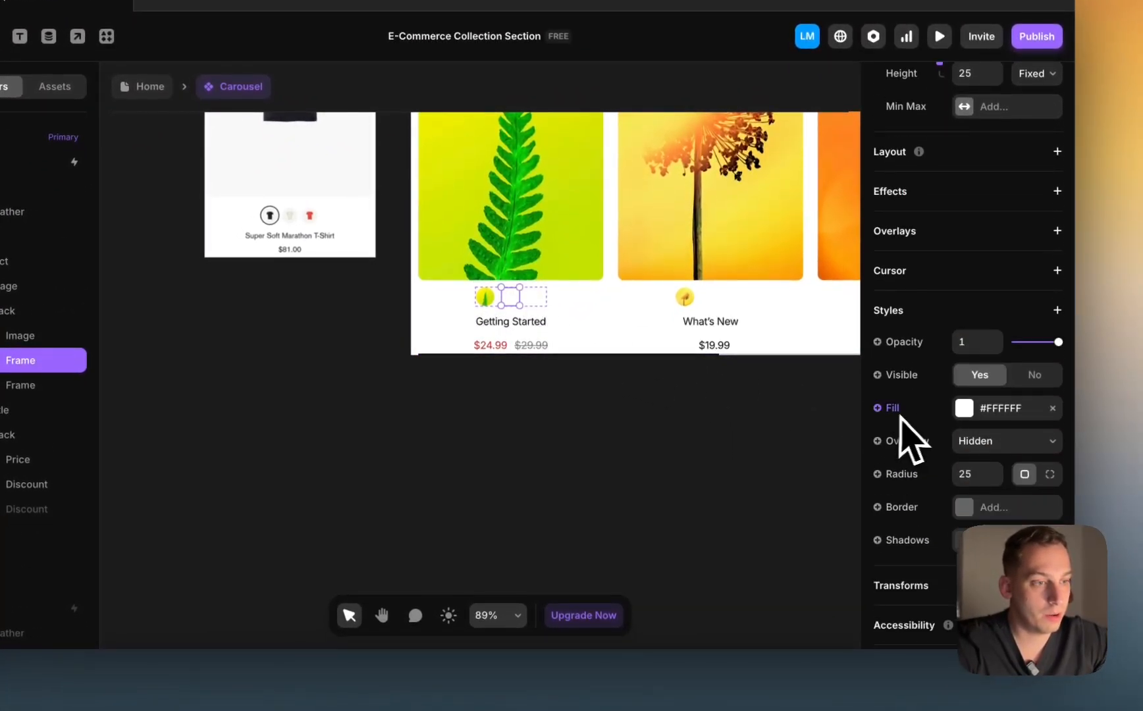
scroll(978, 454, "down", 2)
scroll(980, 391, "up", 5)
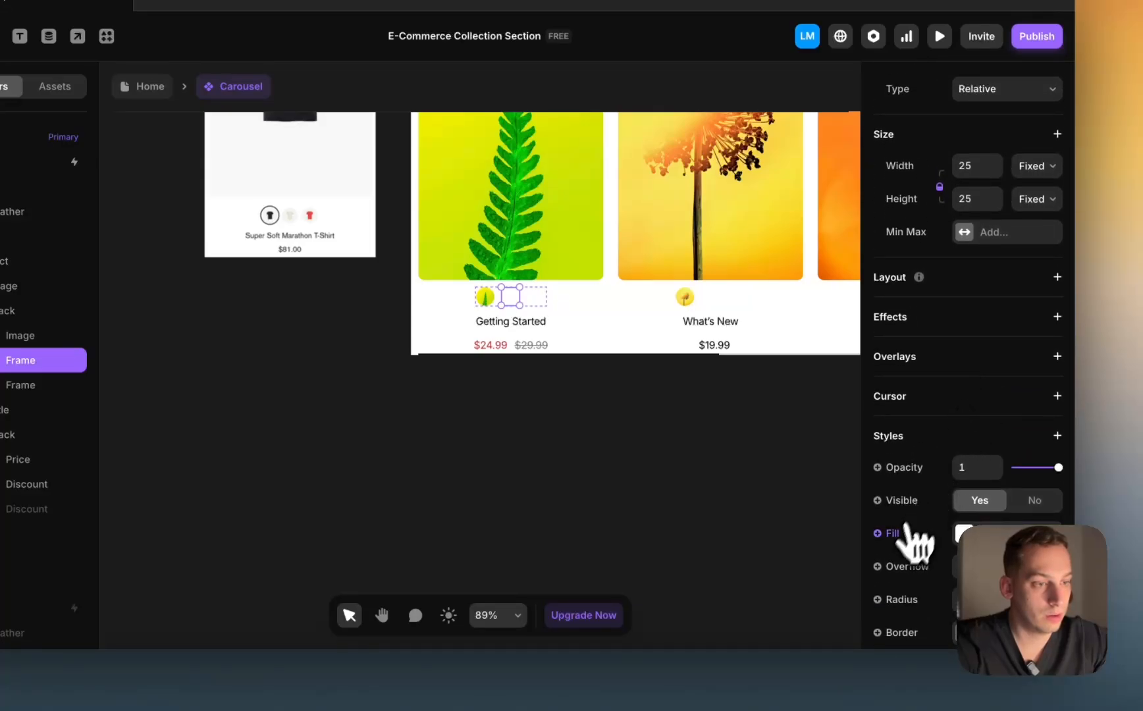
left_click(908, 530)
mouse_move(918, 494)
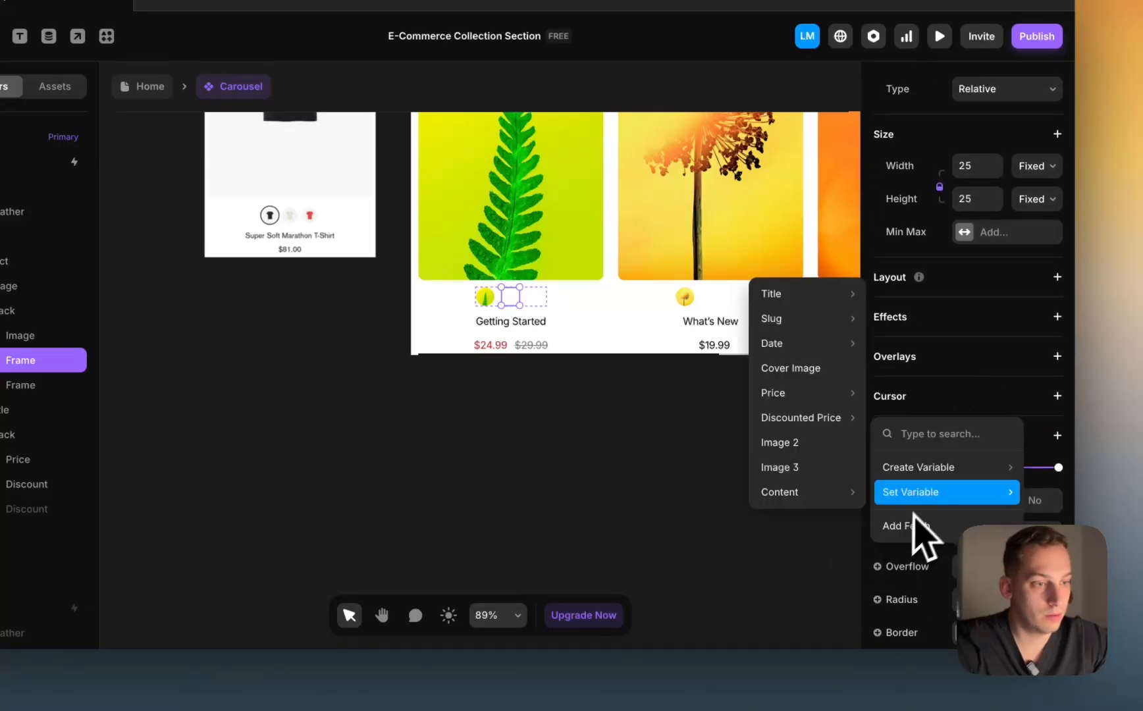
left_click(796, 456)
left_click(536, 301)
scroll(948, 494, "down", 8)
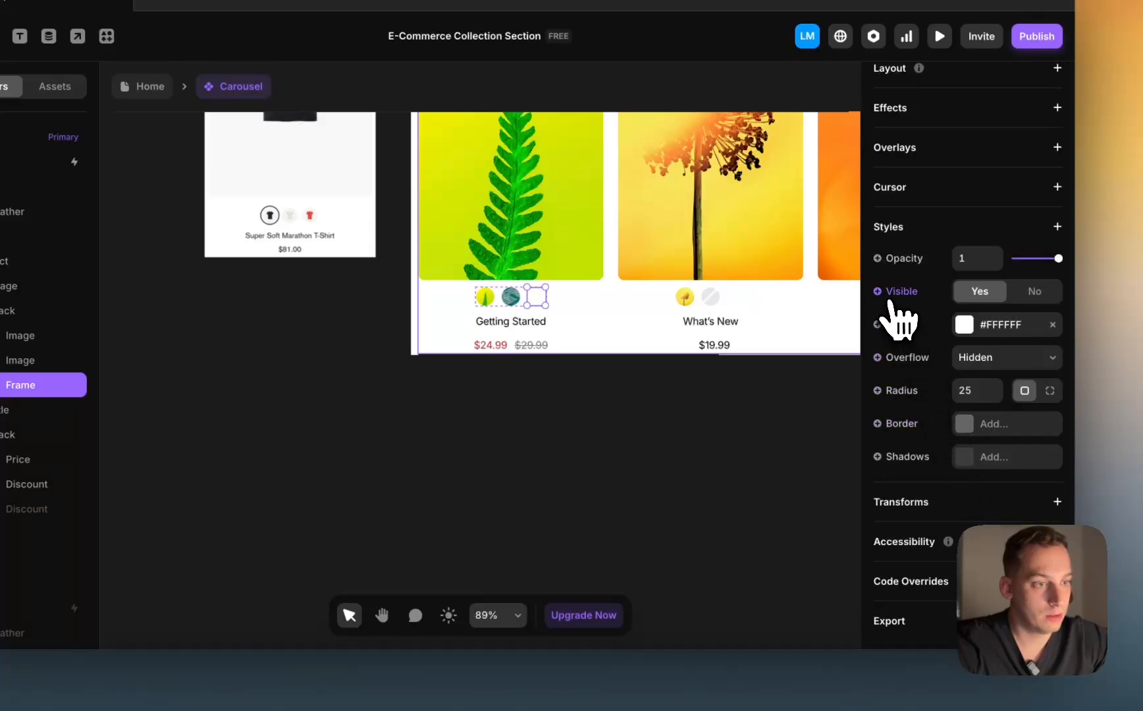
left_click(888, 325)
mouse_move(905, 416)
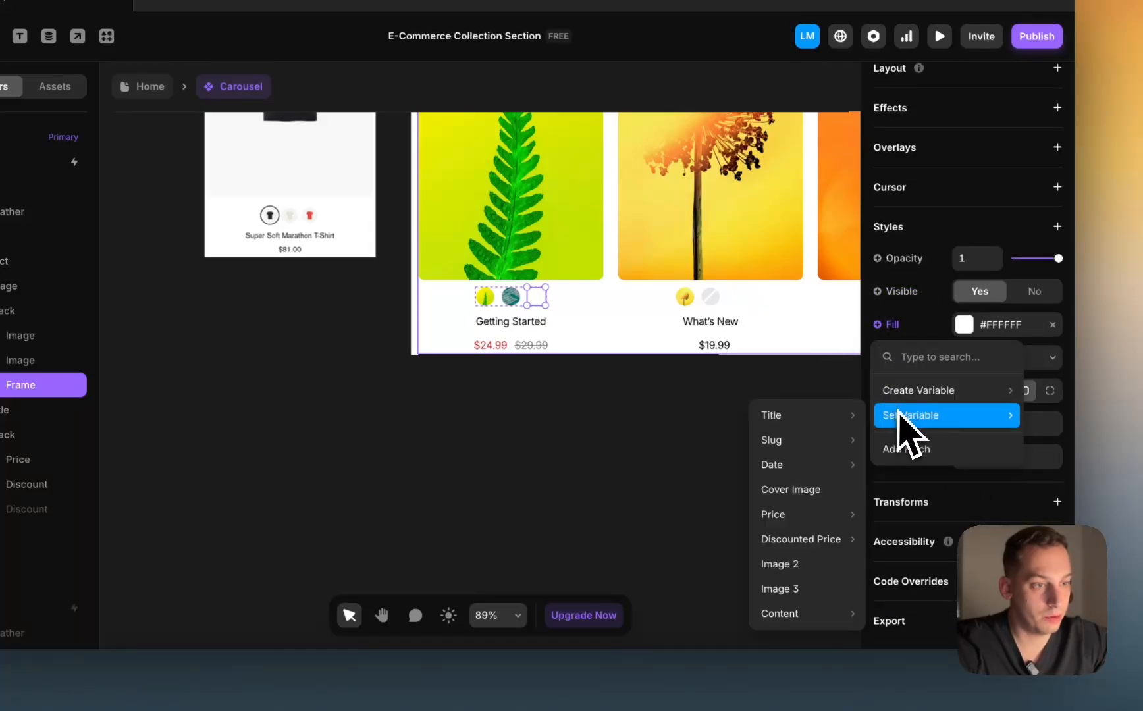
left_click(783, 587)
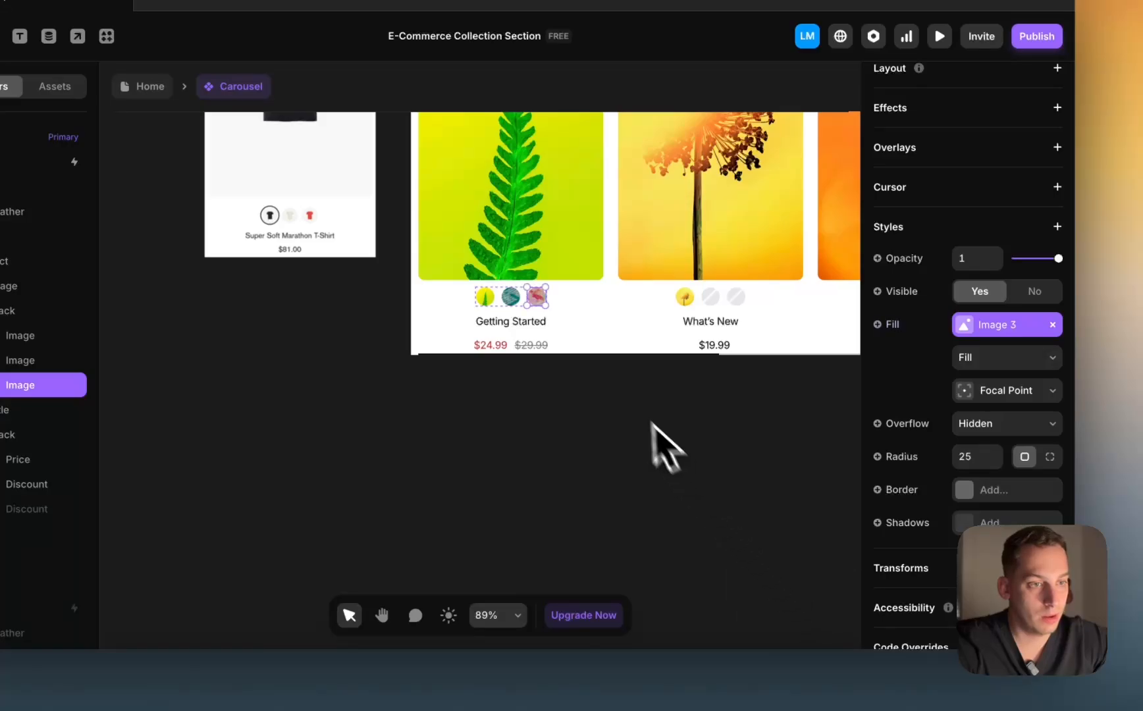
scroll(658, 448, "right", 5)
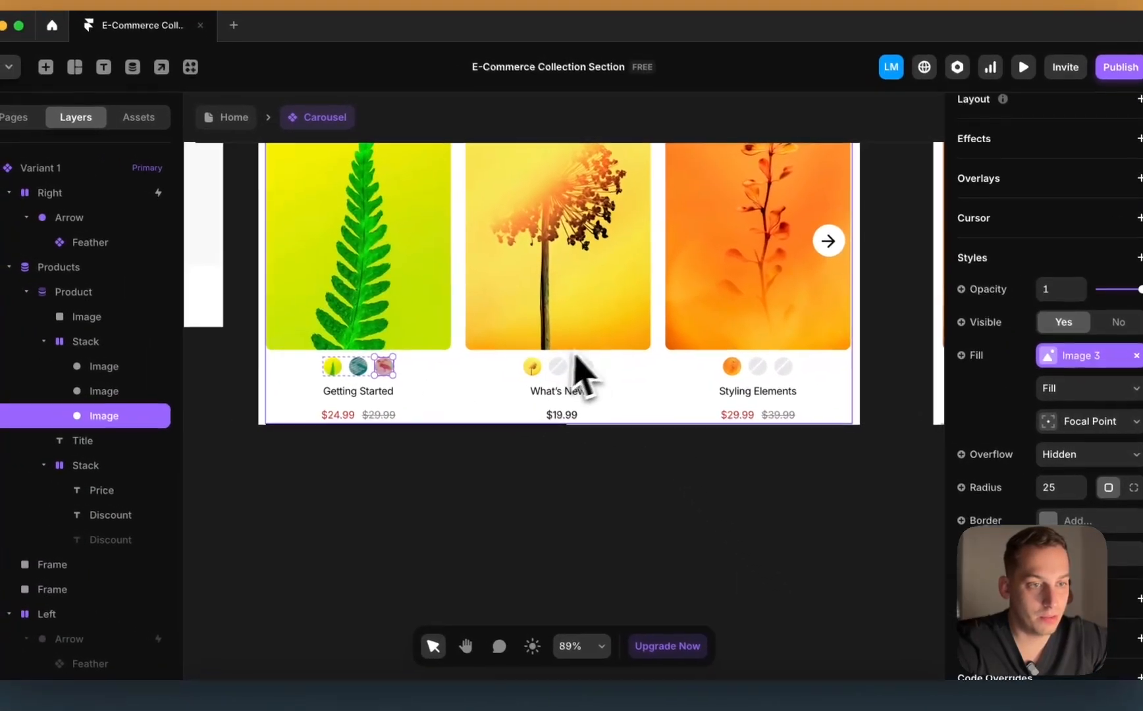
Step: Make the second swatch visible only when Image 2 is set
left_click(363, 368)
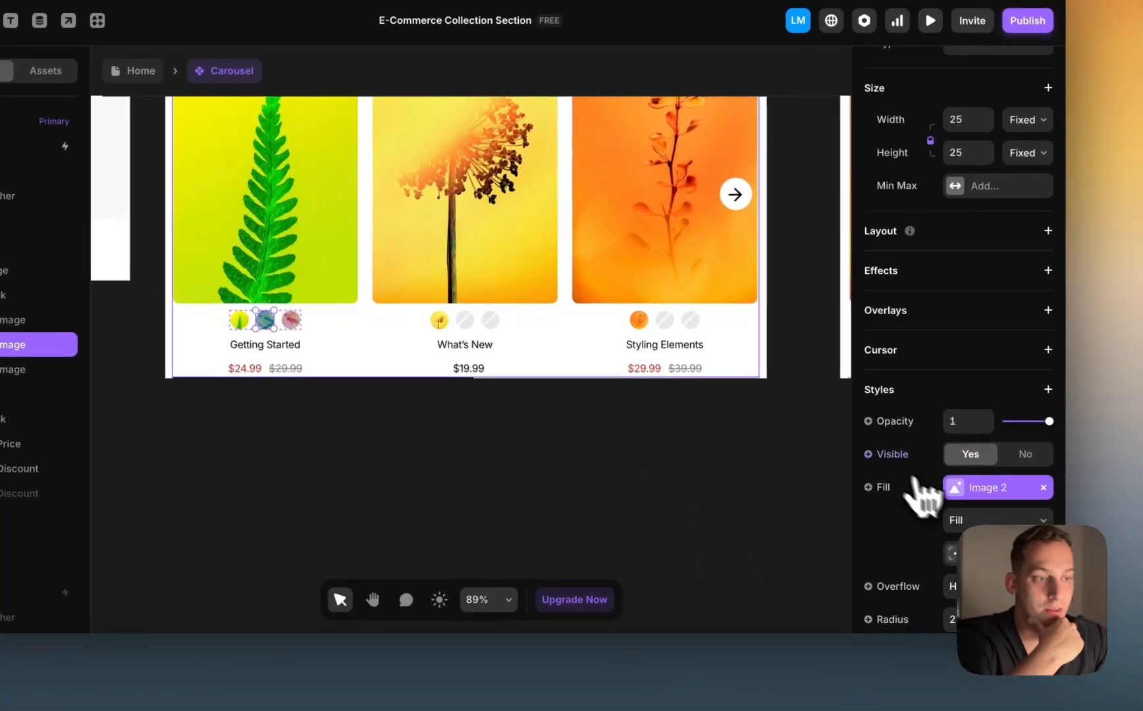
left_click(868, 453)
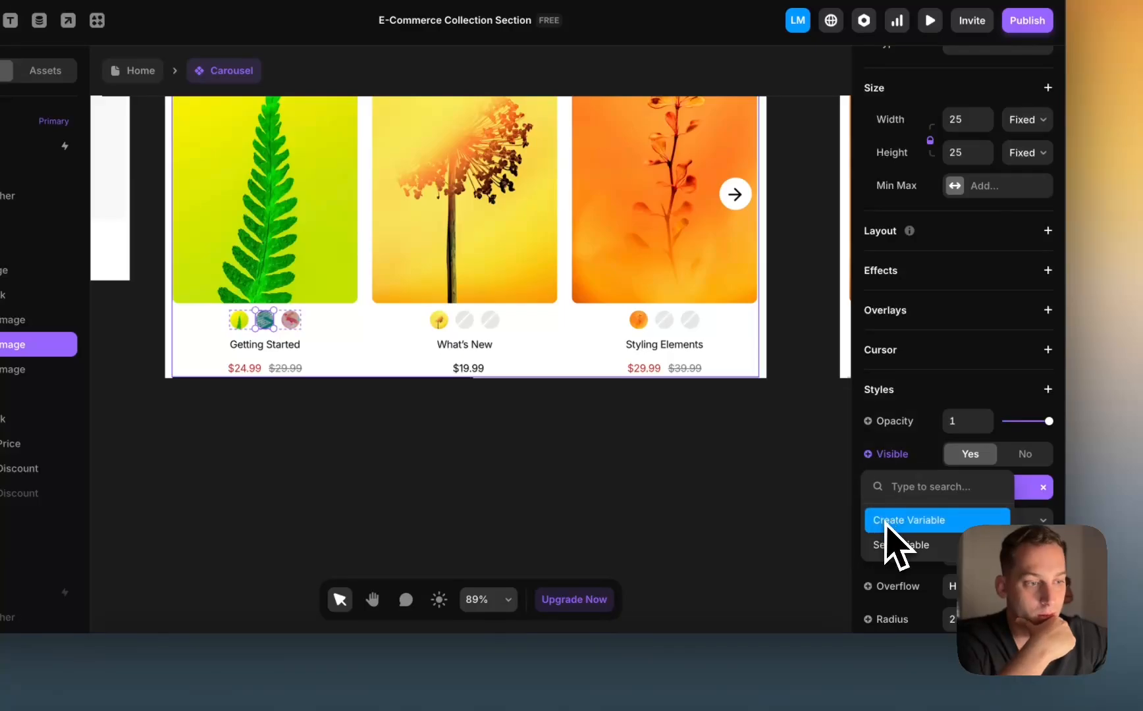
mouse_move(888, 547)
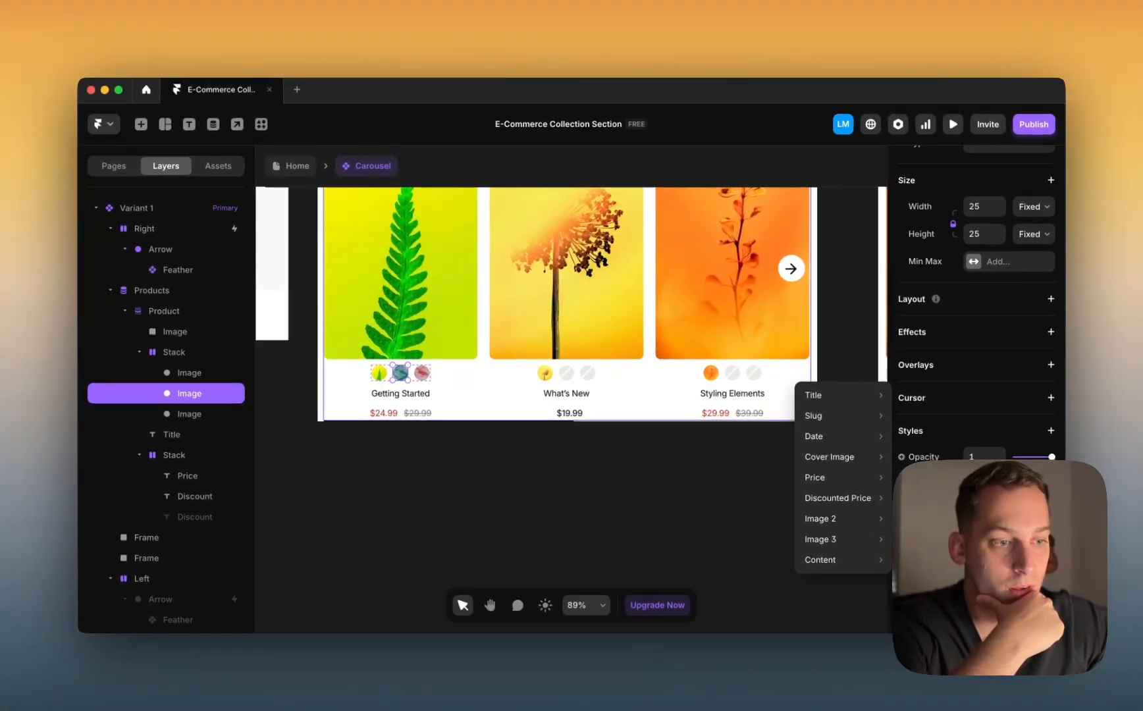
mouse_move(926, 559)
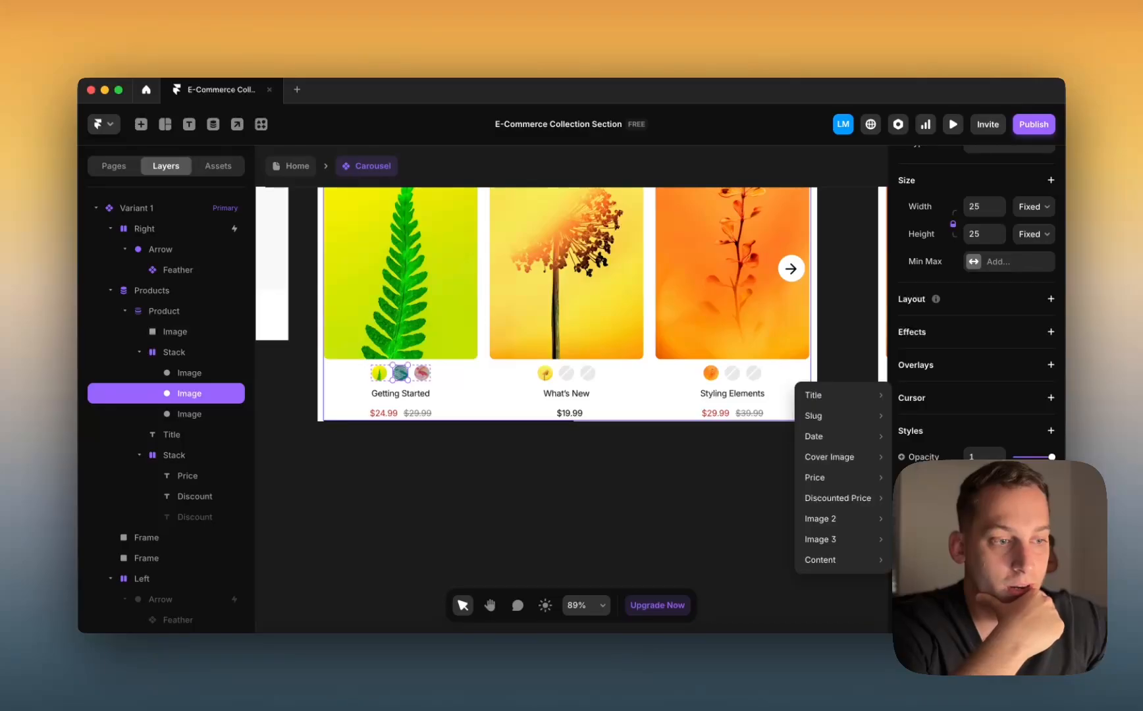
mouse_move(850, 520)
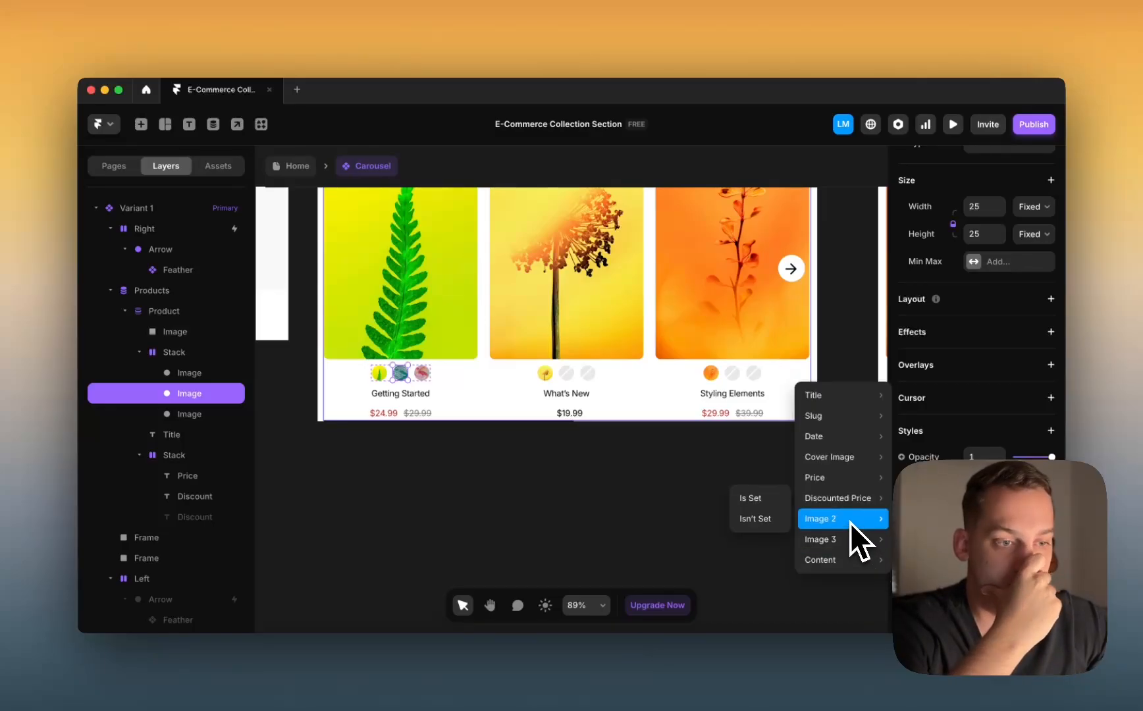
left_click(758, 518)
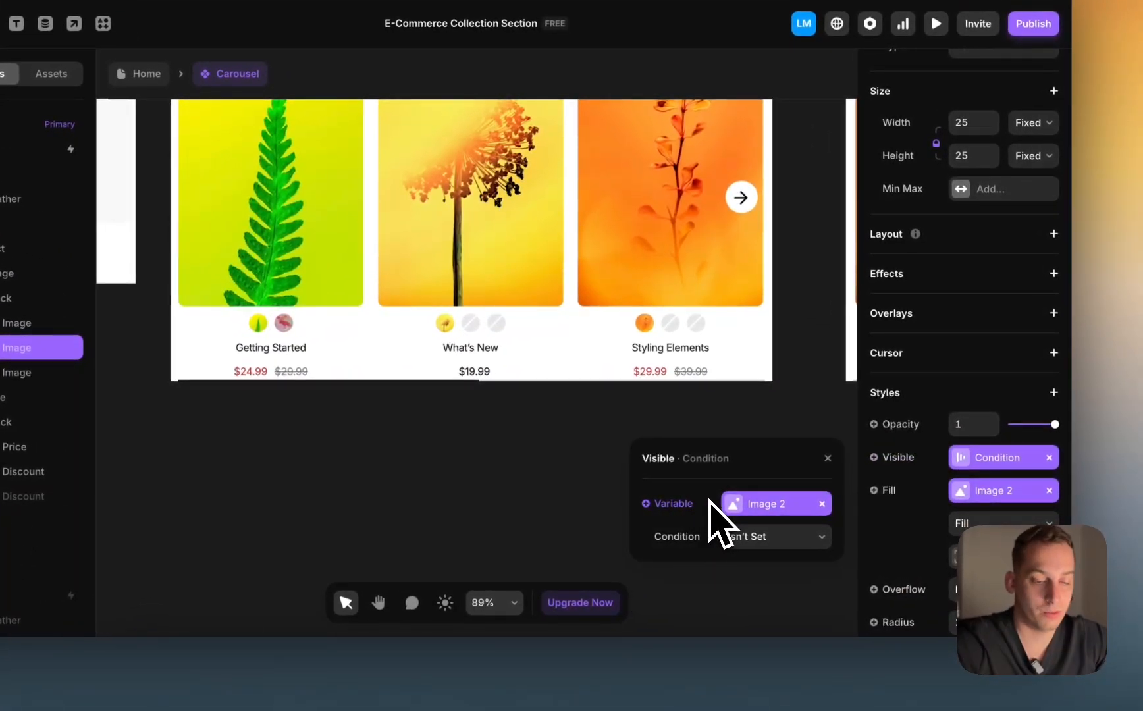
key("super+z")
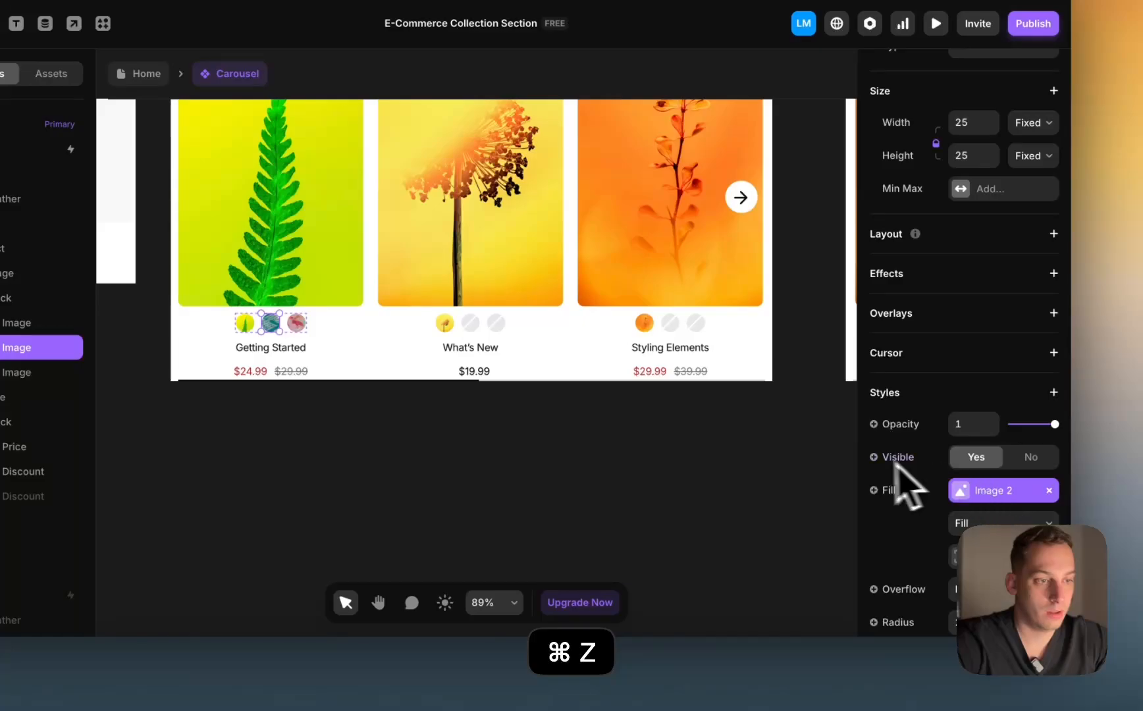
left_click(873, 458)
mouse_move(902, 546)
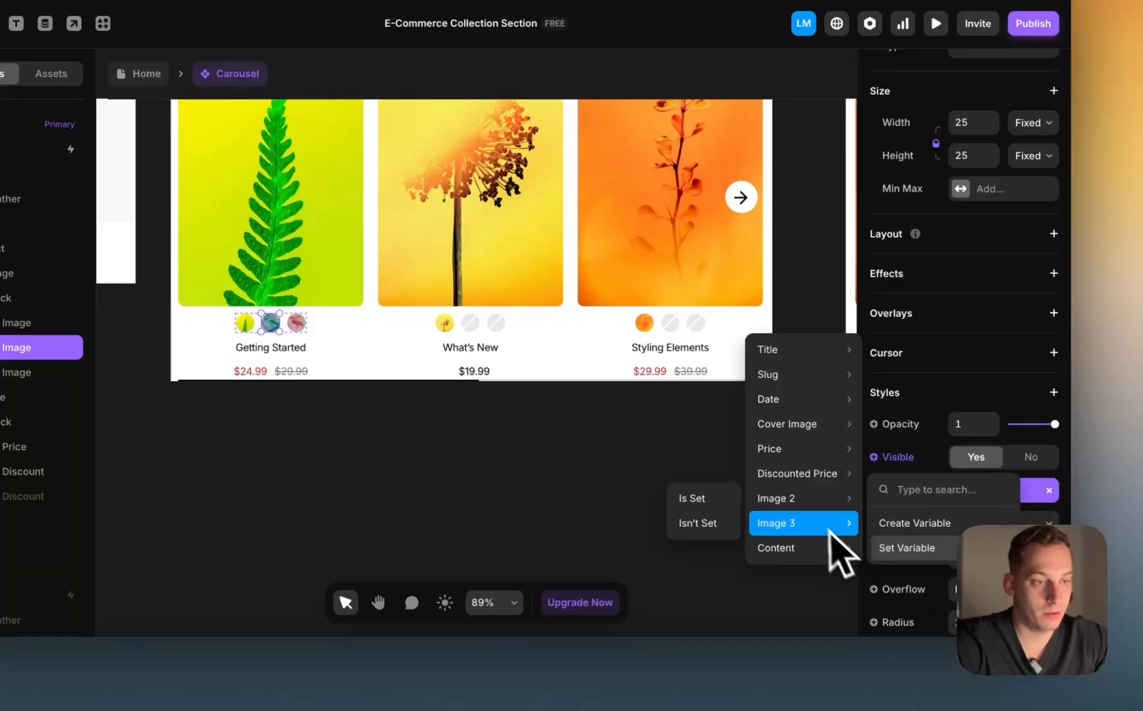
mouse_move(800, 507)
left_click(703, 473)
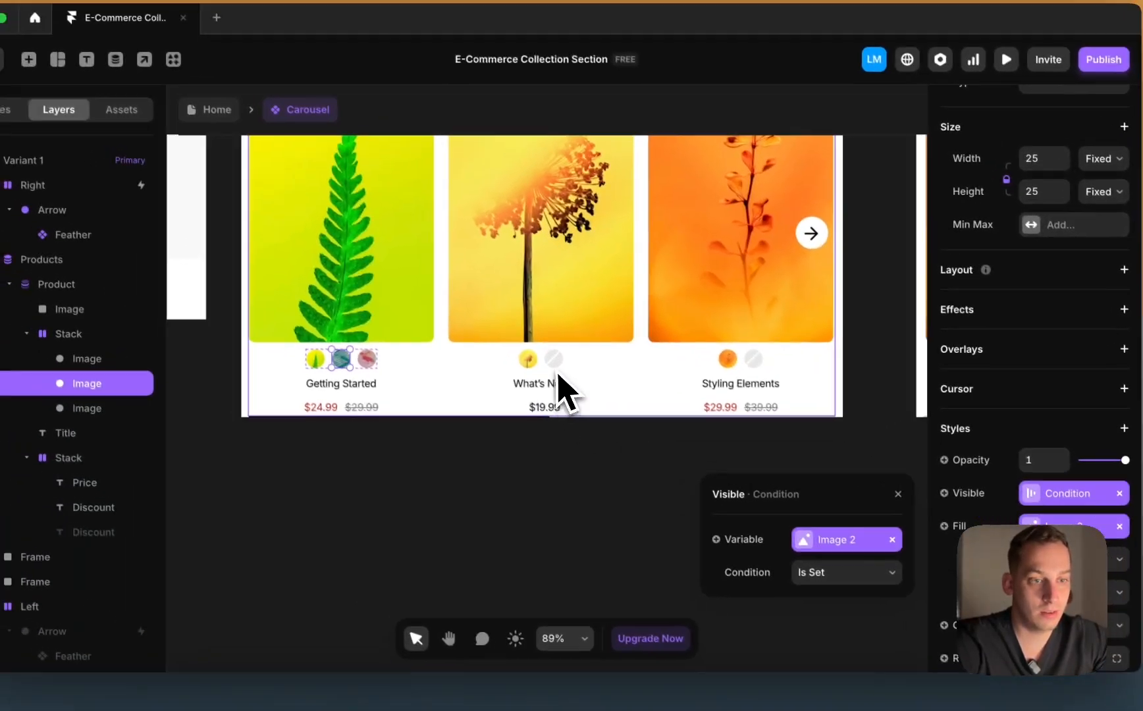
left_click(491, 348)
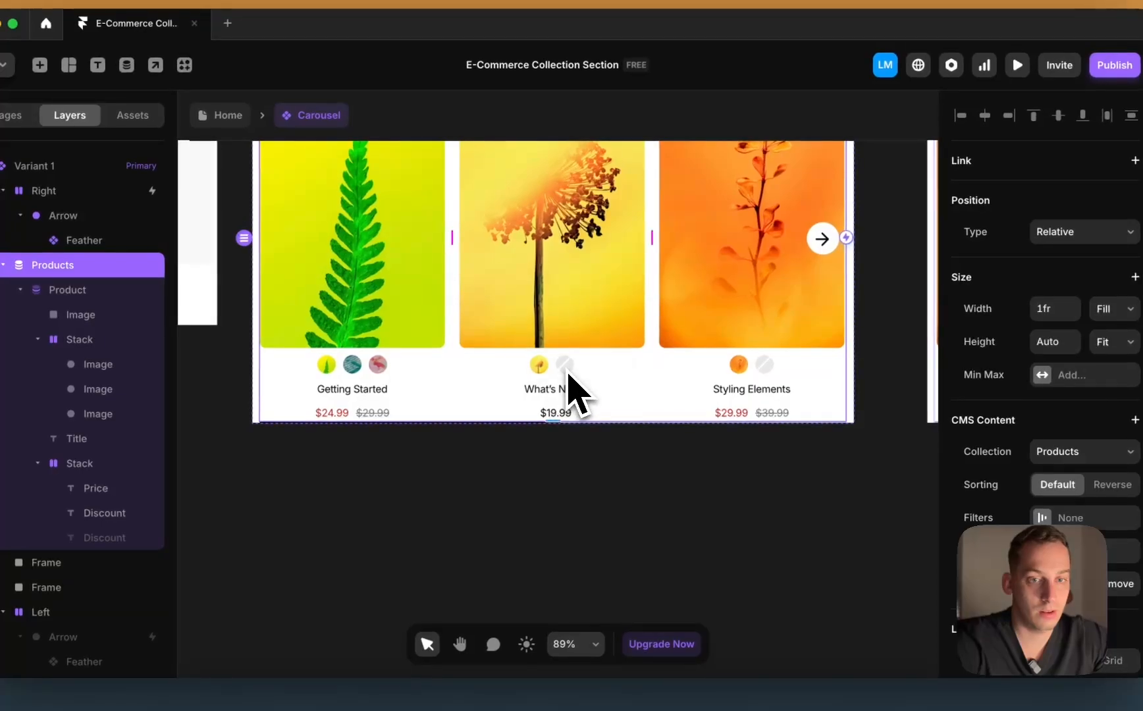
Step: Make the third swatch visible only when Image 3 is set
left_click(393, 371)
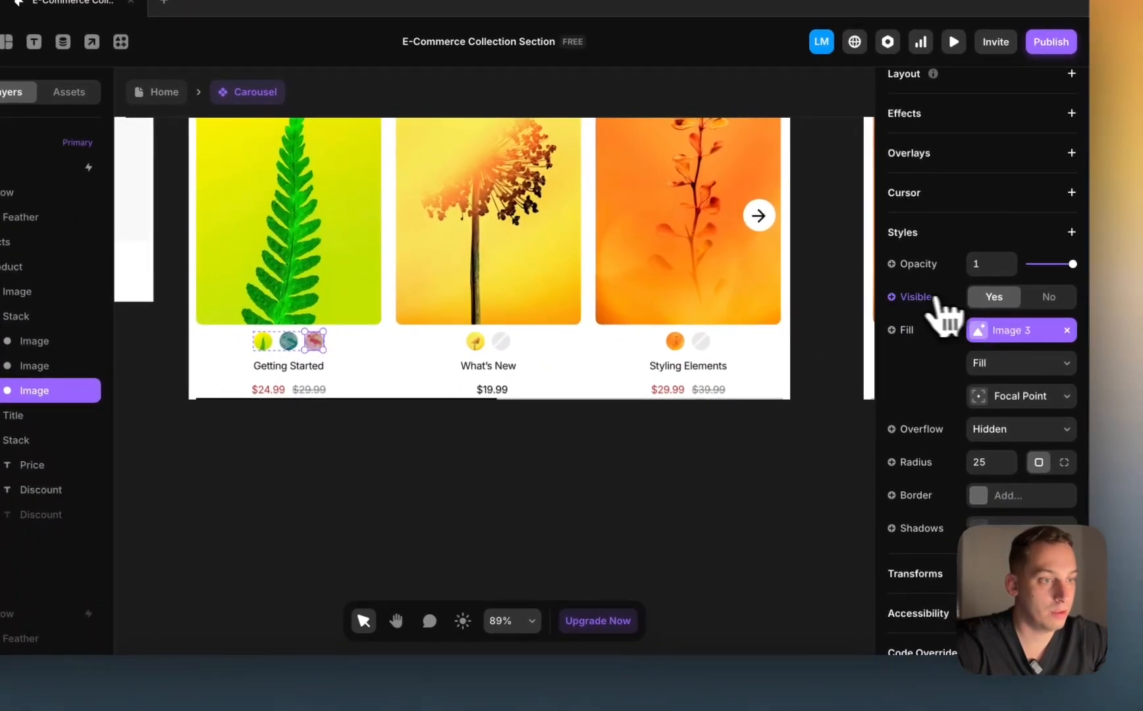
left_click(957, 321)
mouse_move(908, 377)
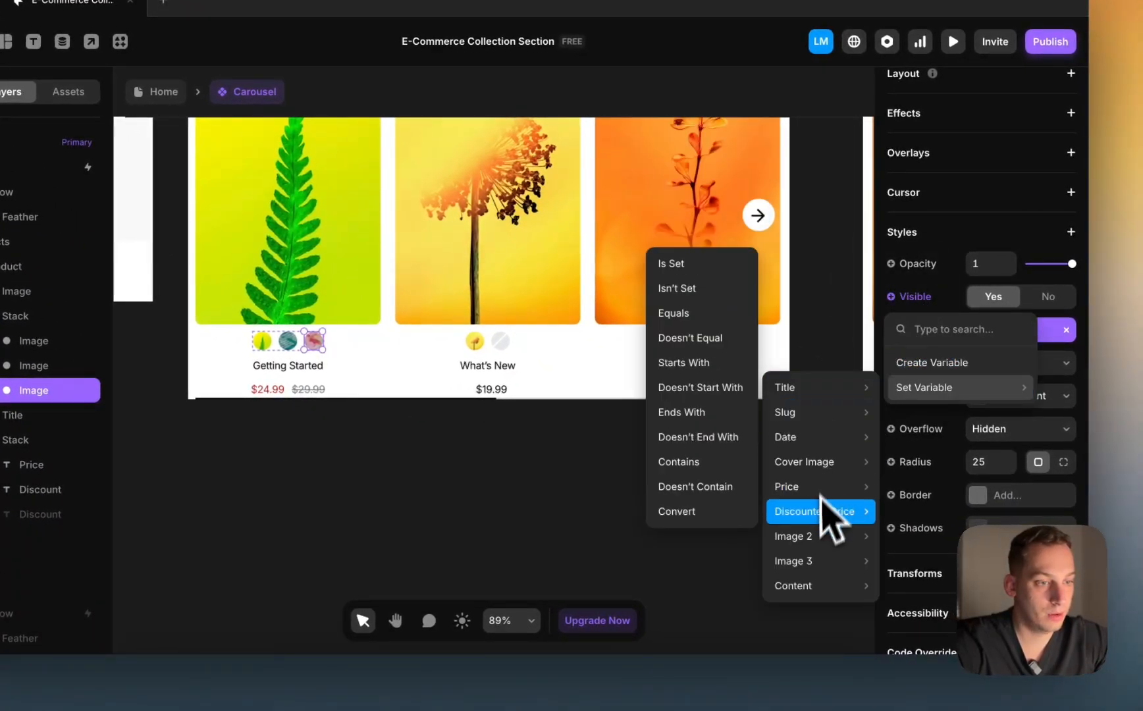
mouse_move(810, 558)
left_click(743, 562)
left_click(582, 488)
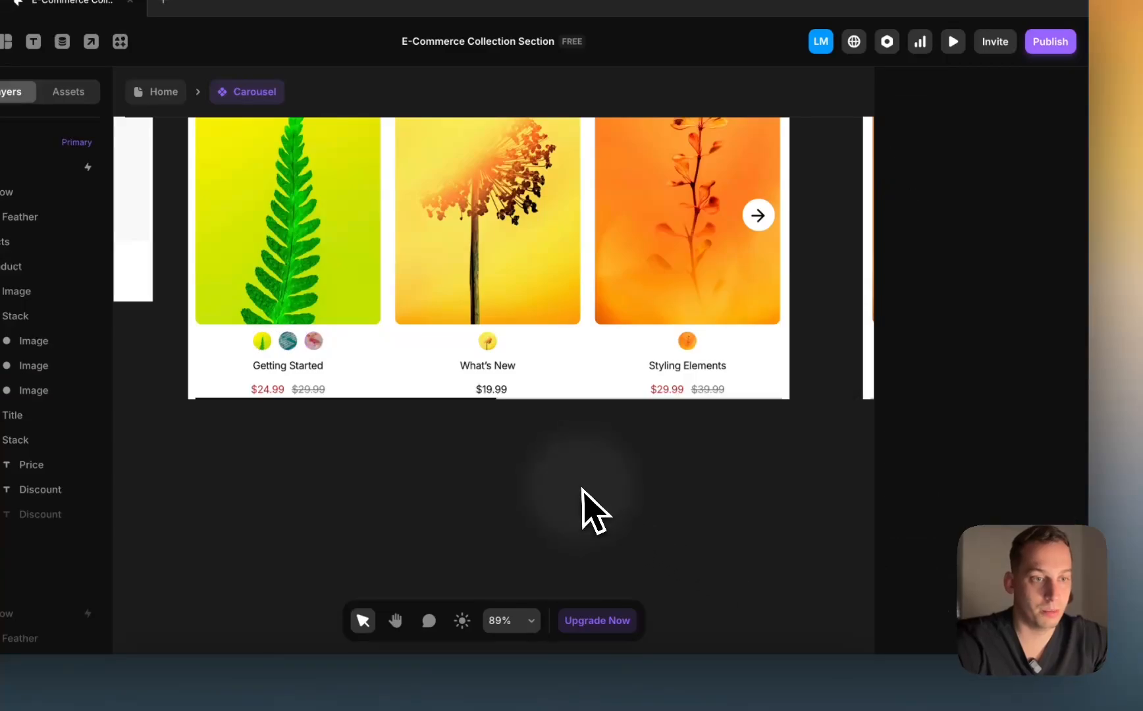
scroll(582, 488, "right", 3)
scroll(582, 488, "down", 2)
scroll(582, 488, "down", 2)
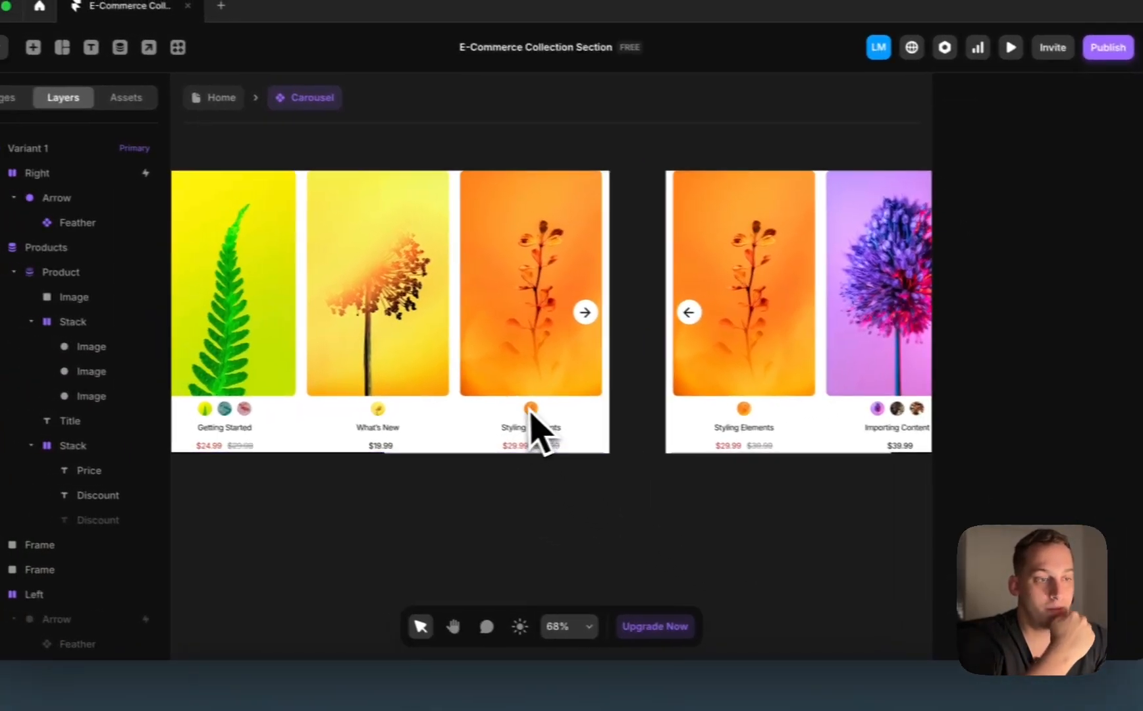
scroll(483, 401, "right", 5)
scroll(679, 425, "left", 5)
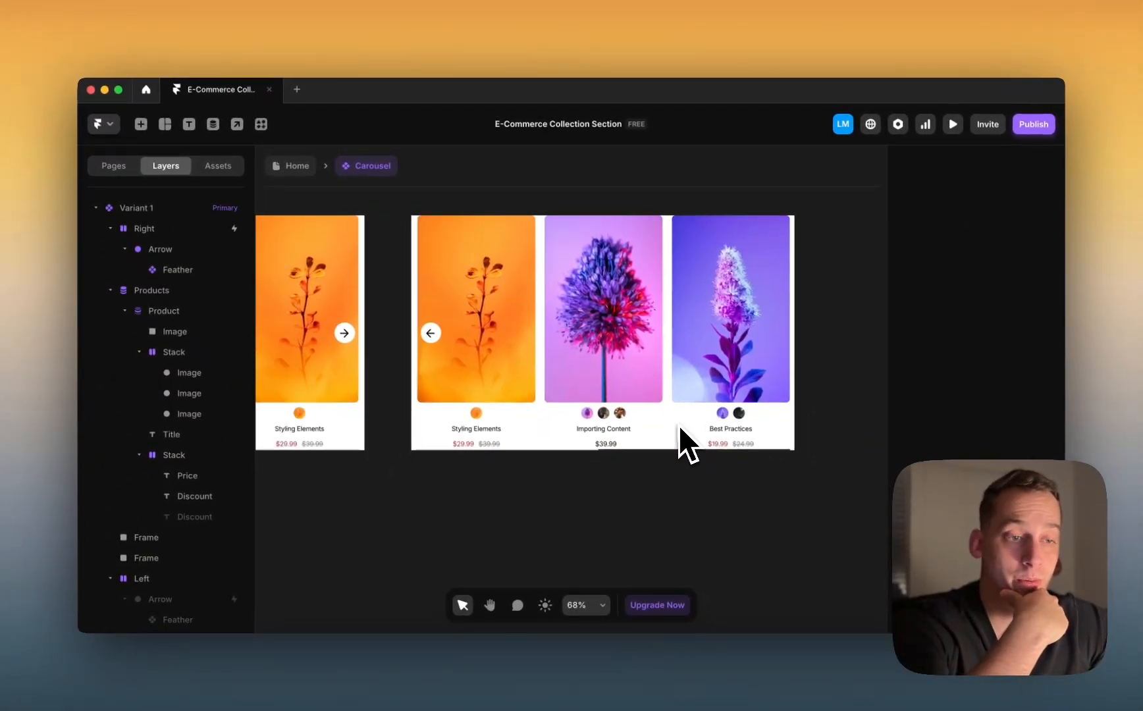
scroll(679, 425, "down", 3)
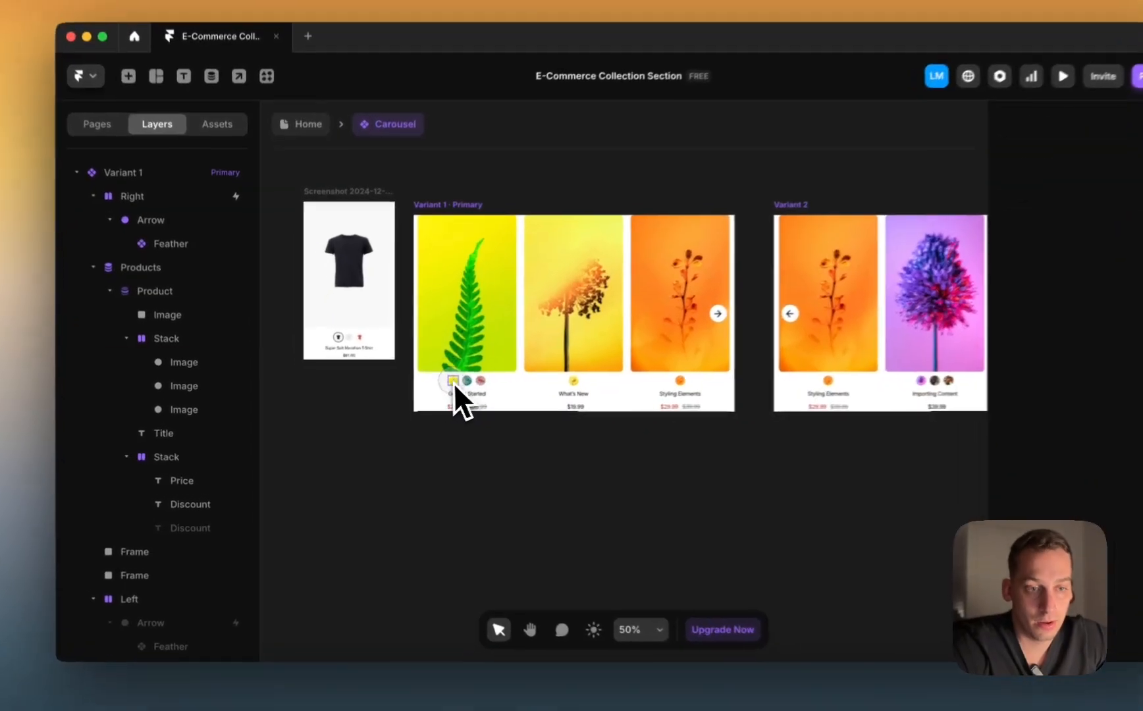
Step: Select all three swatch images and give them a solid border
left_click(425, 395)
scroll(424, 395, "up", 5)
left_click(224, 407, "shift")
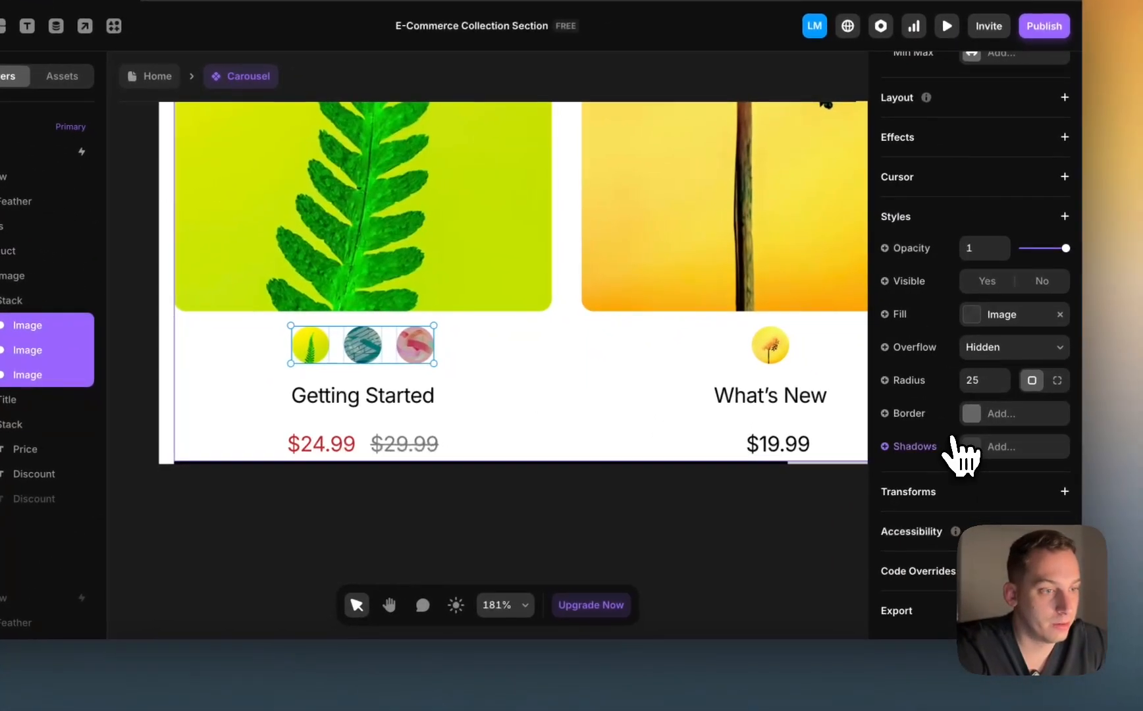
left_click(971, 415)
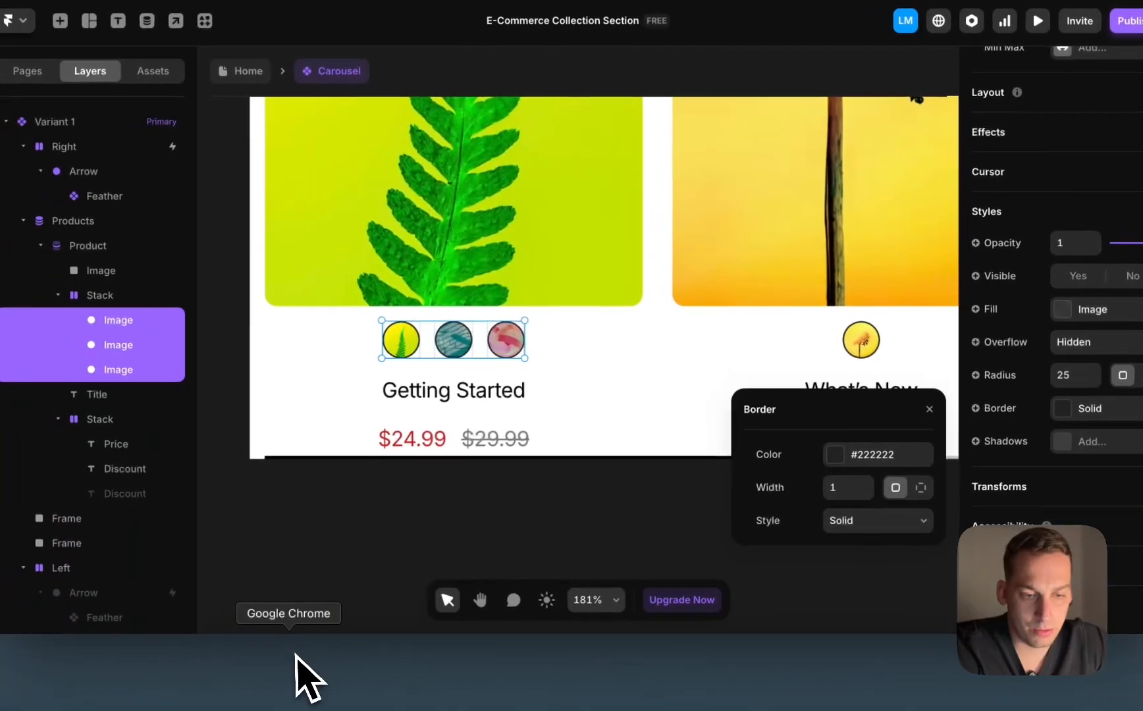
left_click(317, 648)
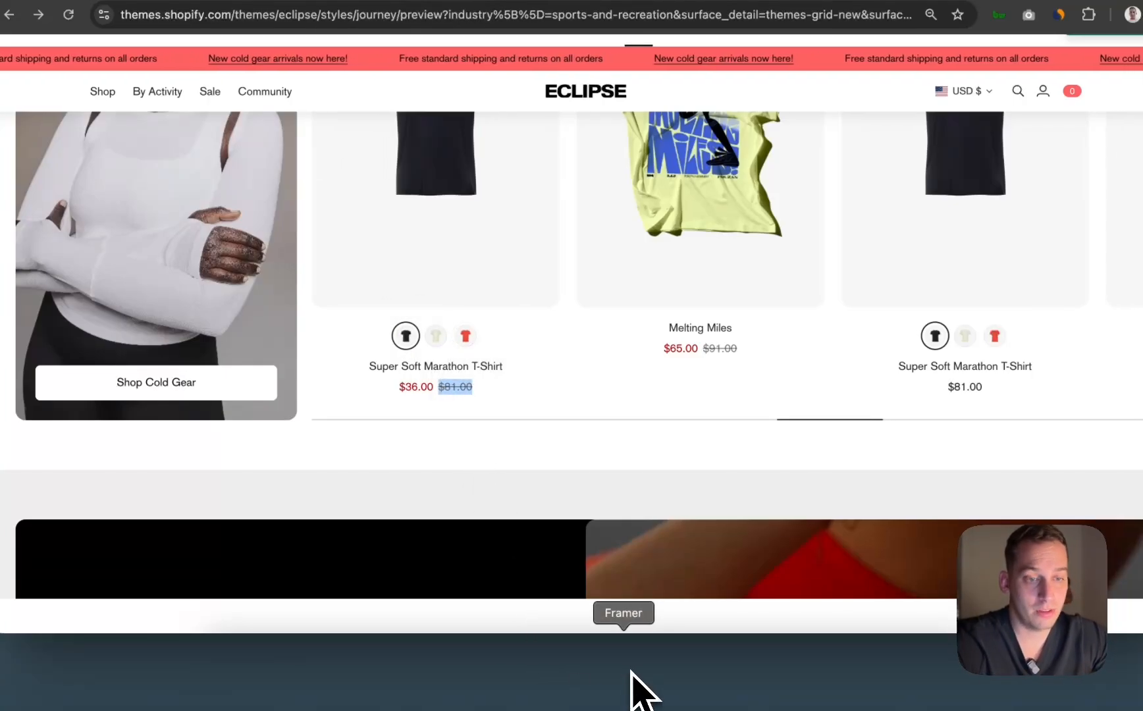
left_click(626, 698)
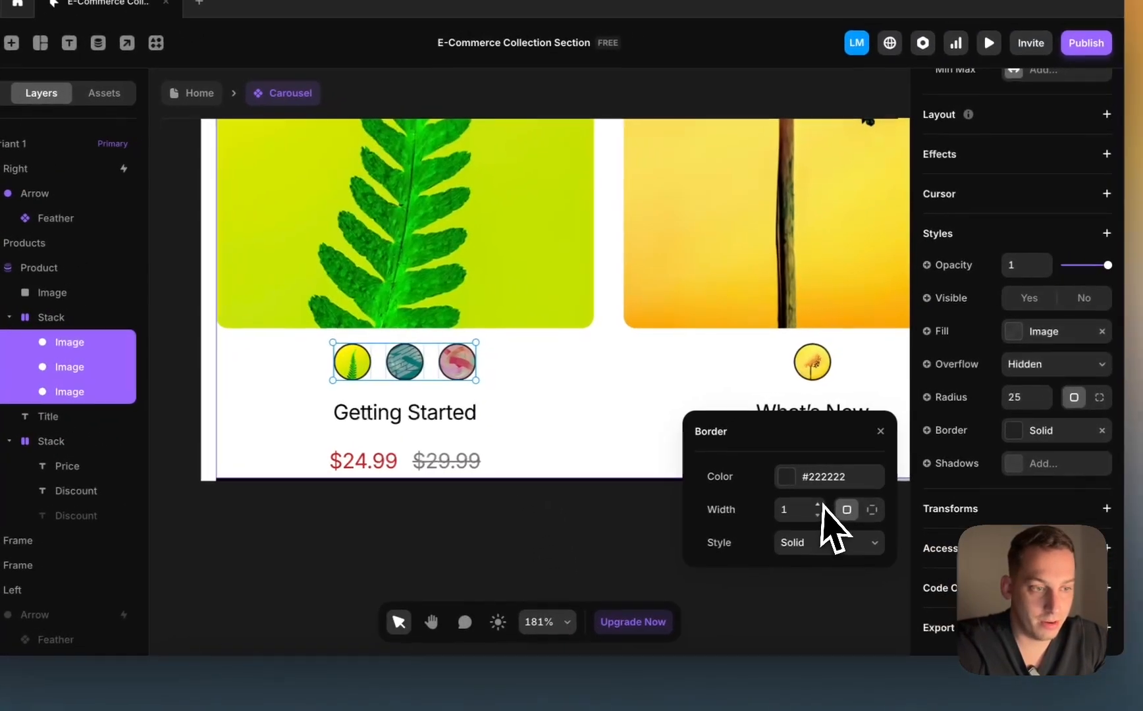
Step: Set the swatch border colour to near-white #E8E8E8 at 30% opacity
left_click(779, 484)
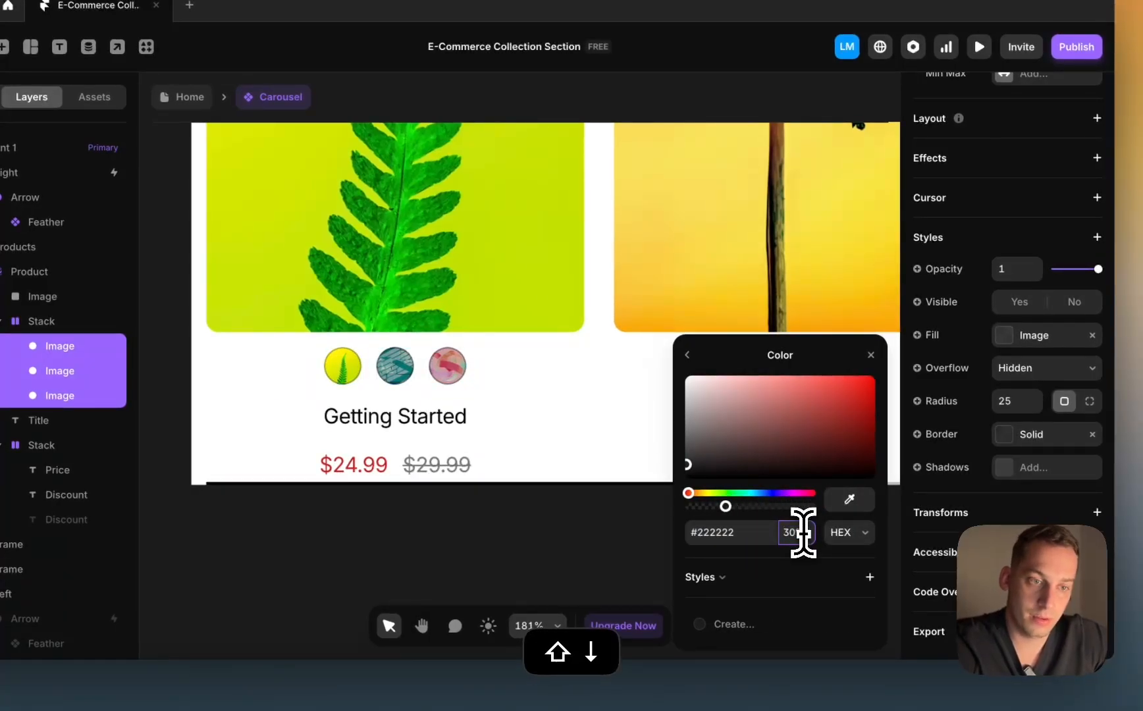
left_click_drag(719, 450, 640, 302)
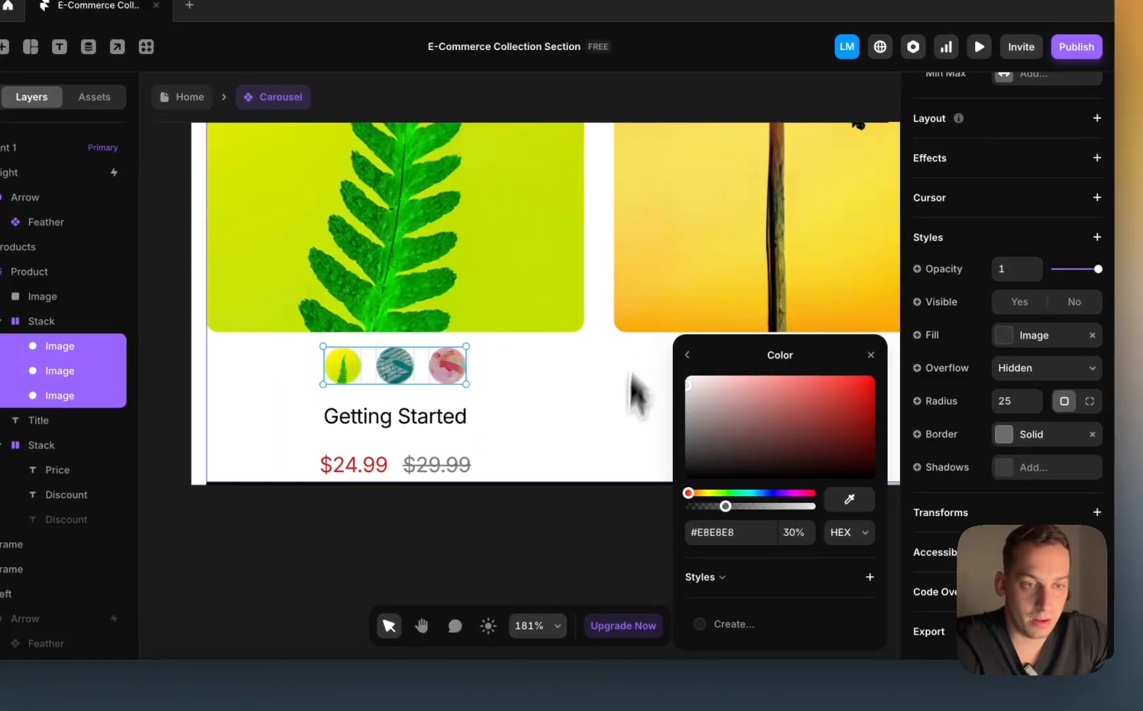
left_click(584, 503)
scroll(530, 527, "down", 10)
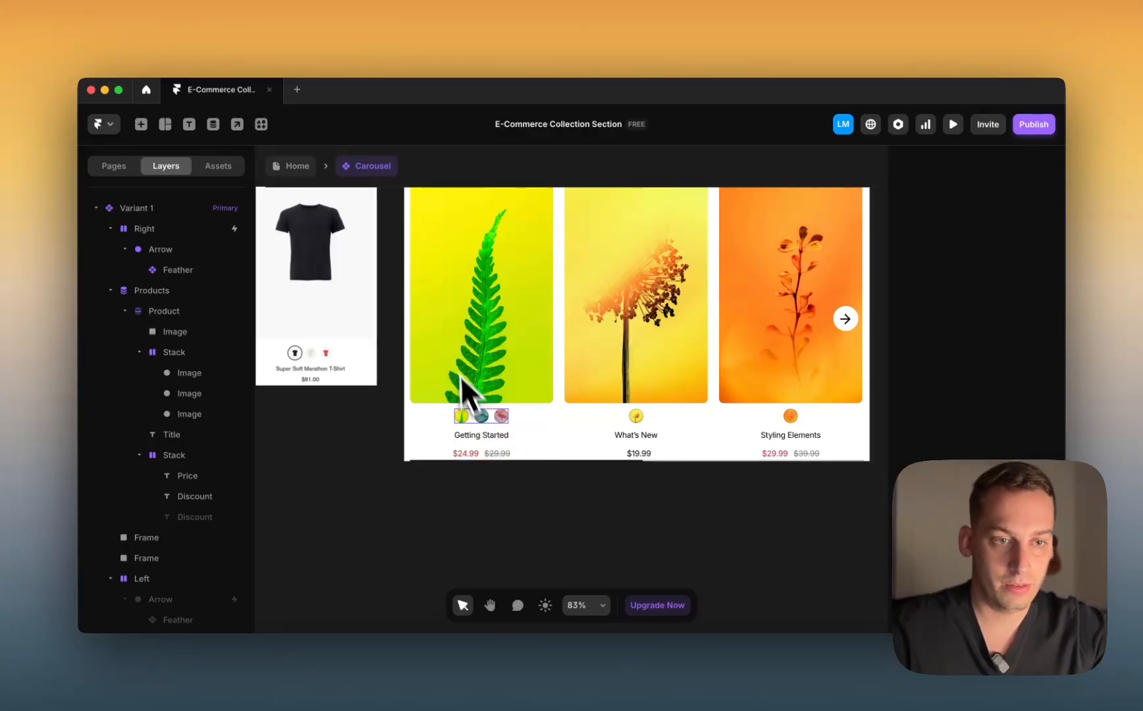
Step: Inspect the first product card's teal and red swatch images
left_click(478, 419)
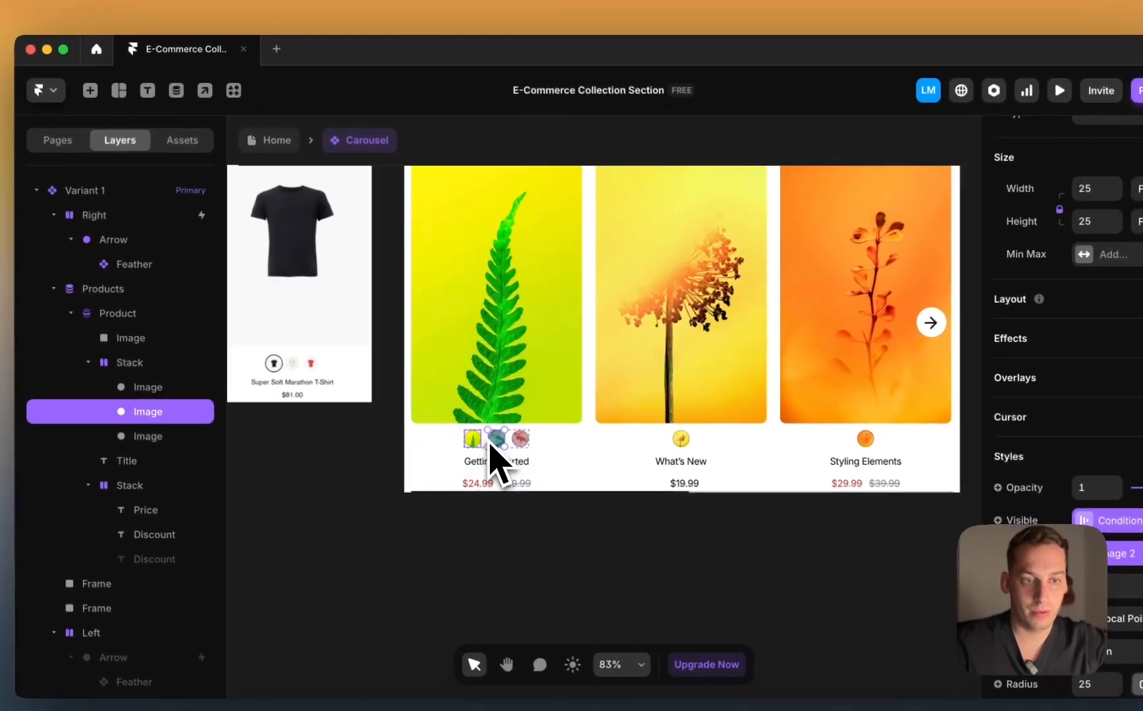
left_click(458, 449)
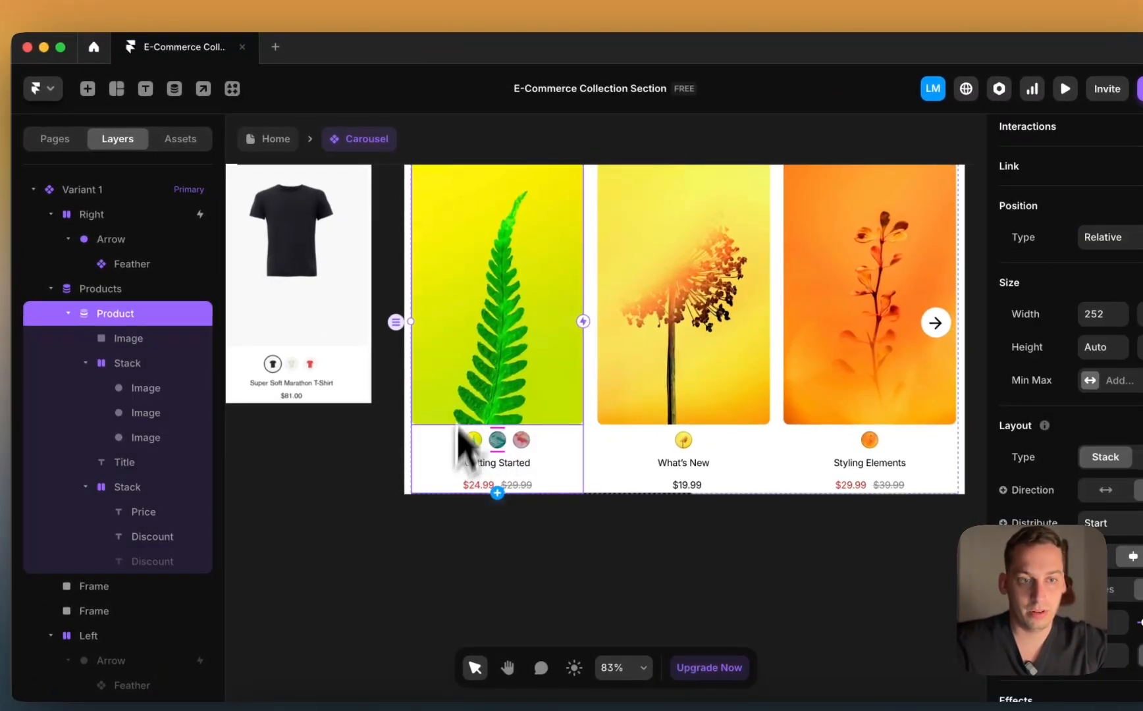
left_click(497, 440)
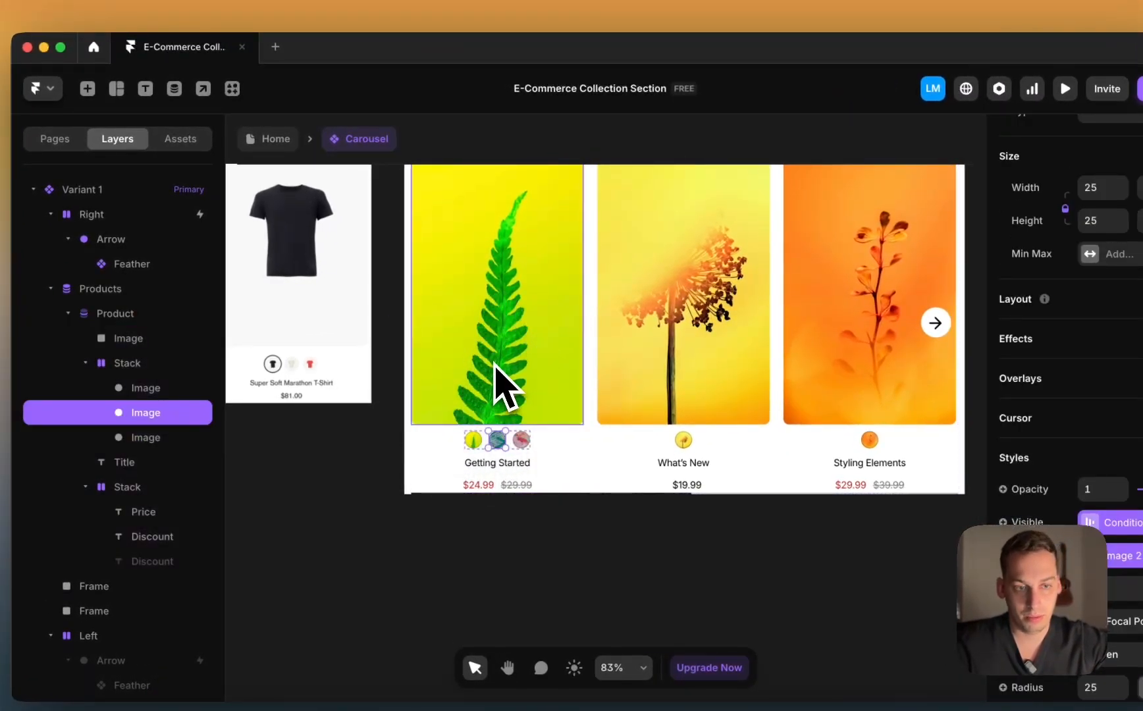
left_click(522, 439)
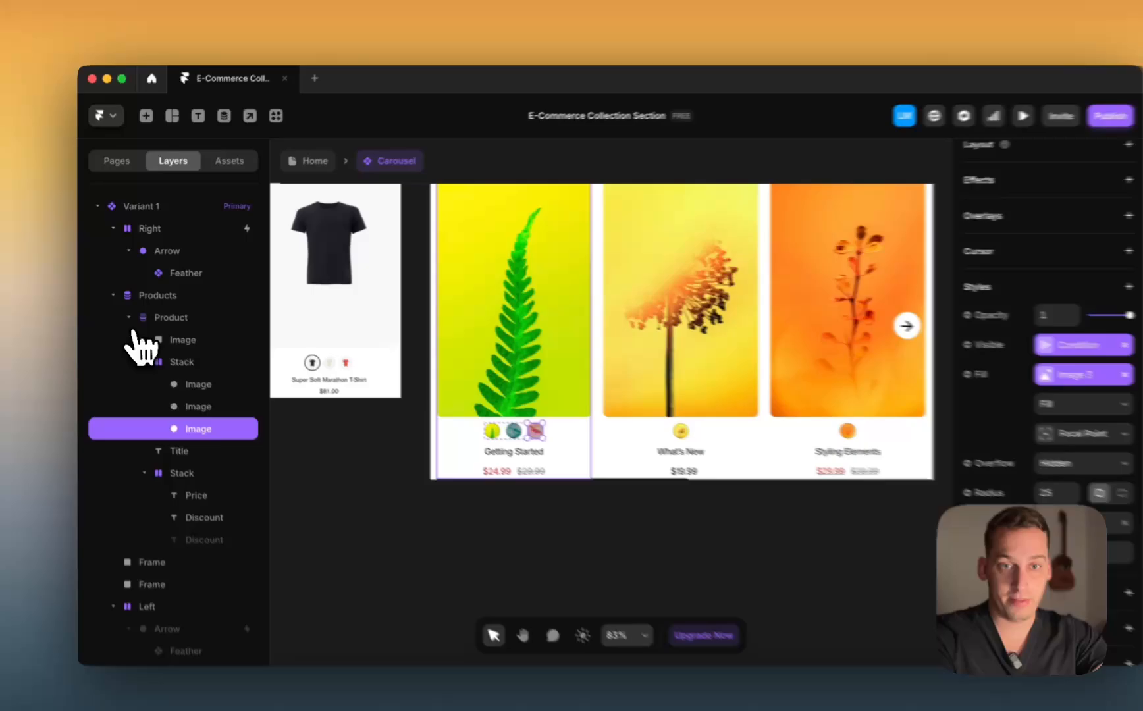
Step: Convert the Product layer into a component named 'Product Card'
left_click(124, 311)
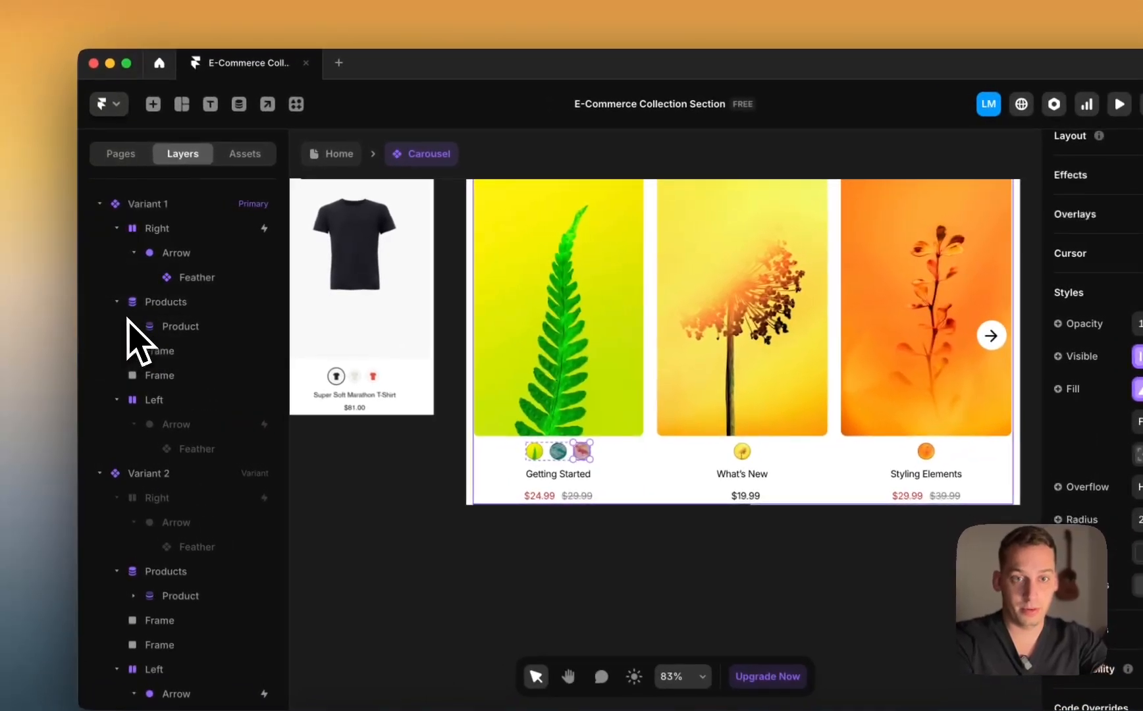
left_click(154, 305)
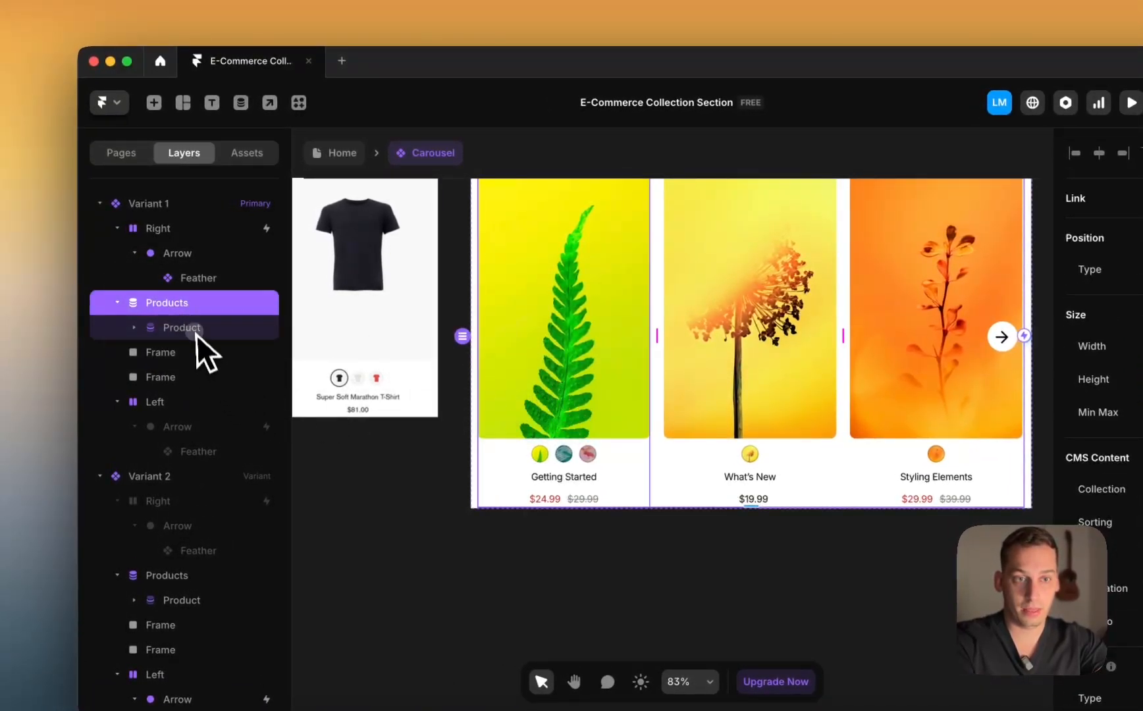
left_click(197, 333)
right_click(207, 335)
left_click(322, 224)
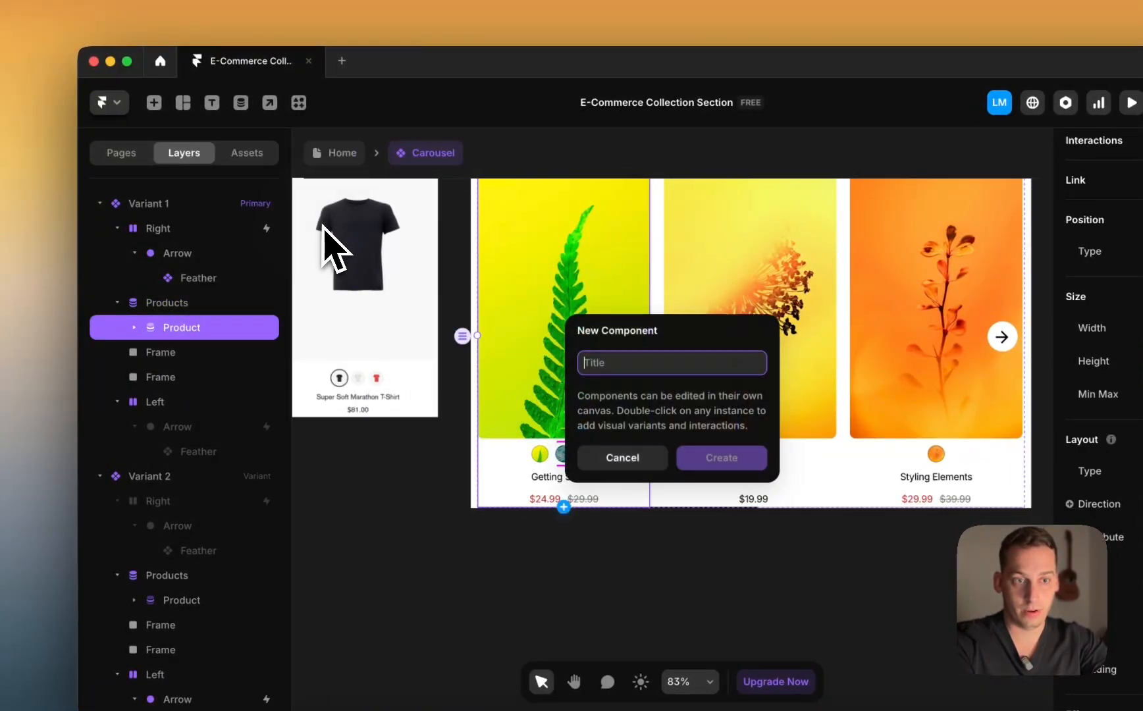
type("Prod")
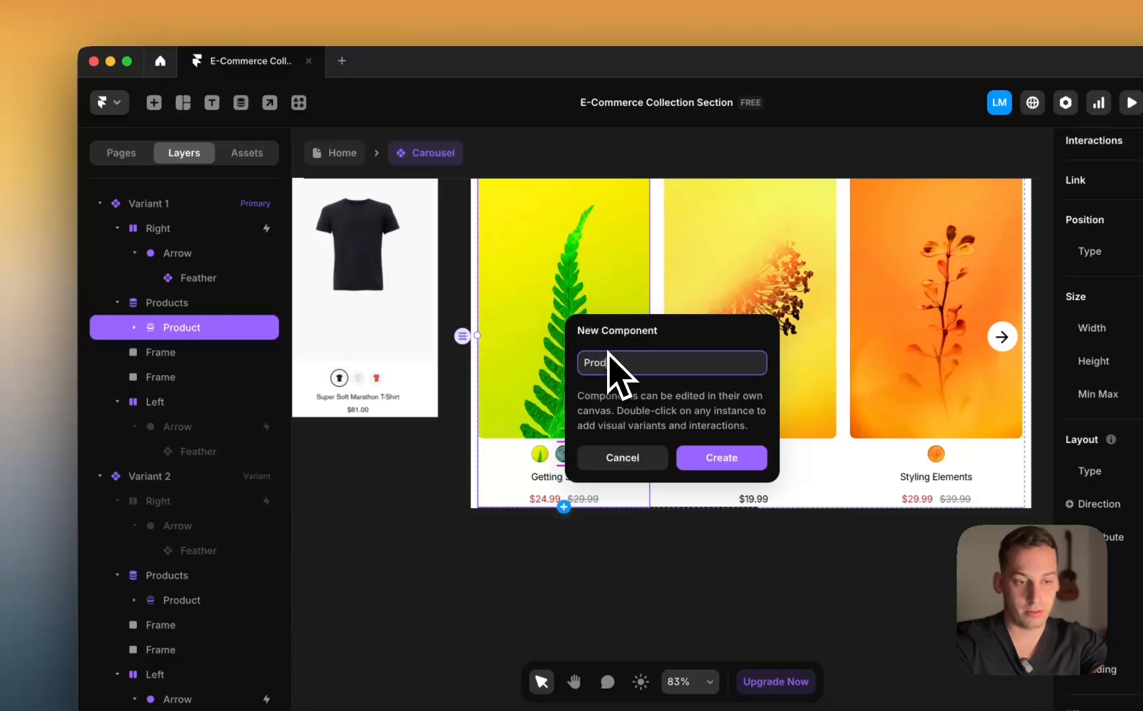
type("uct Card")
key("Return")
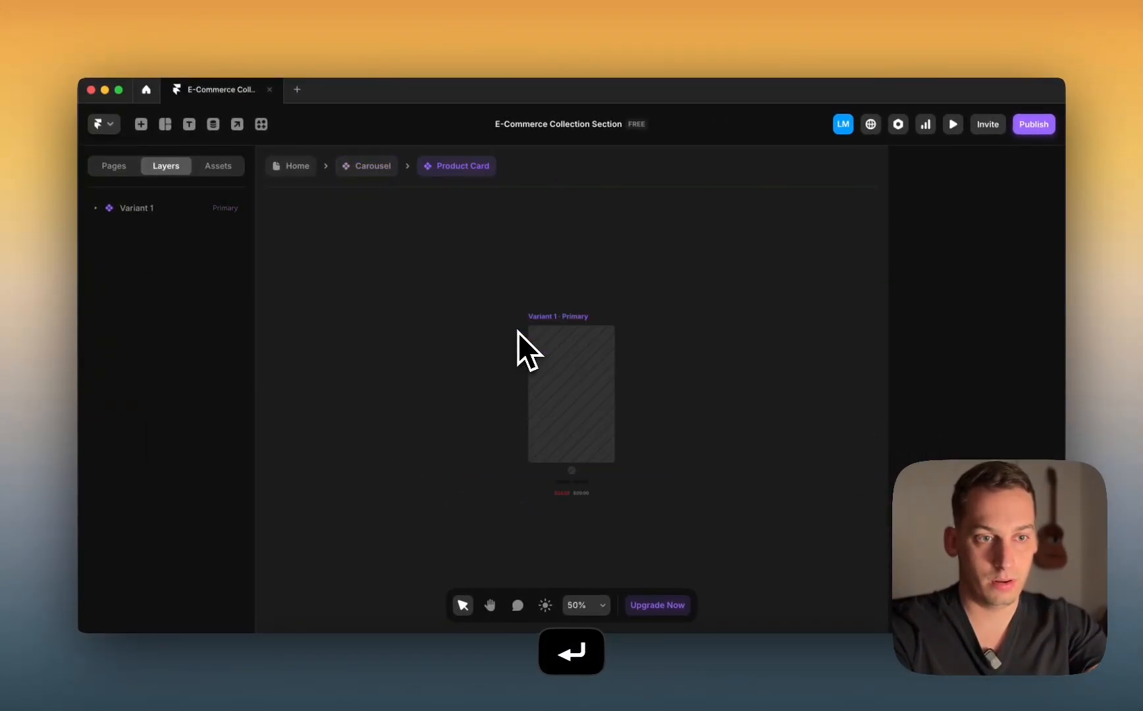
Step: Open the Product Card component for editing and select its swatch images
left_click(372, 166)
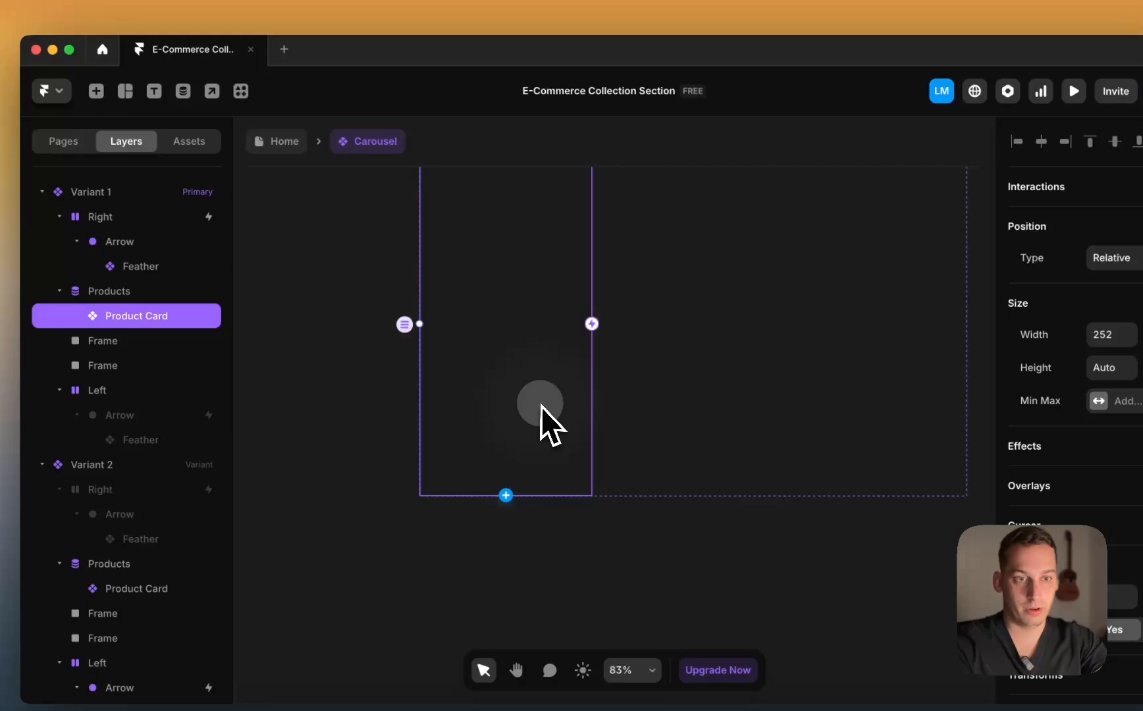
double_click(540, 406)
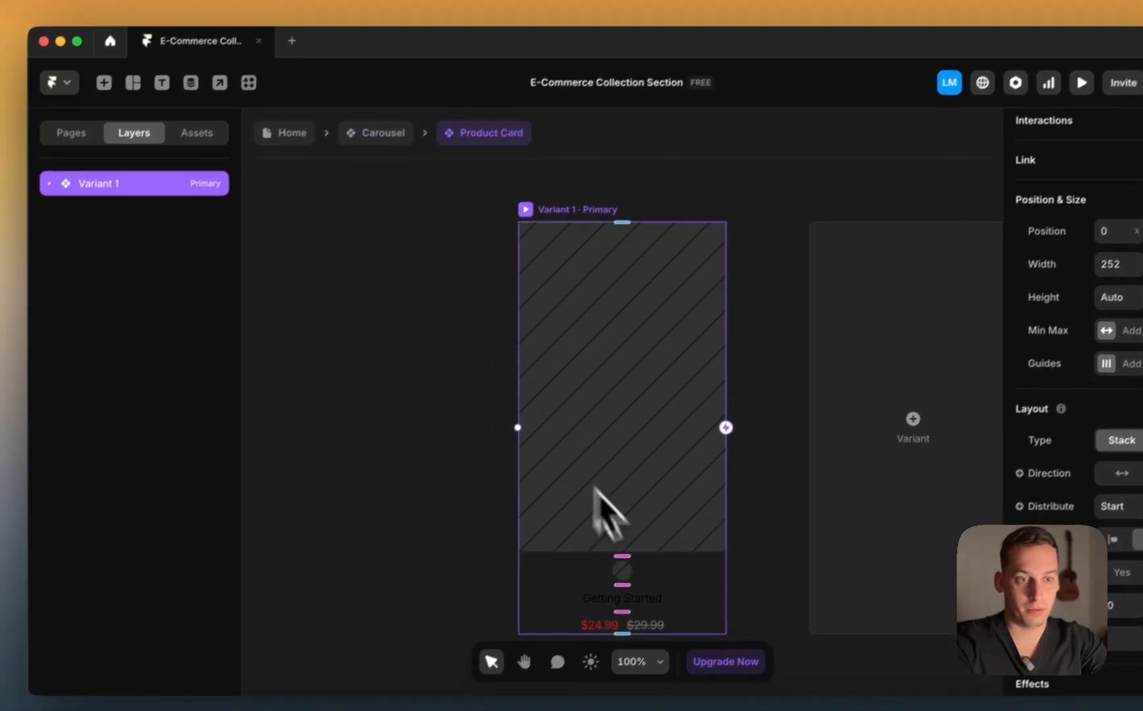
left_click(616, 578)
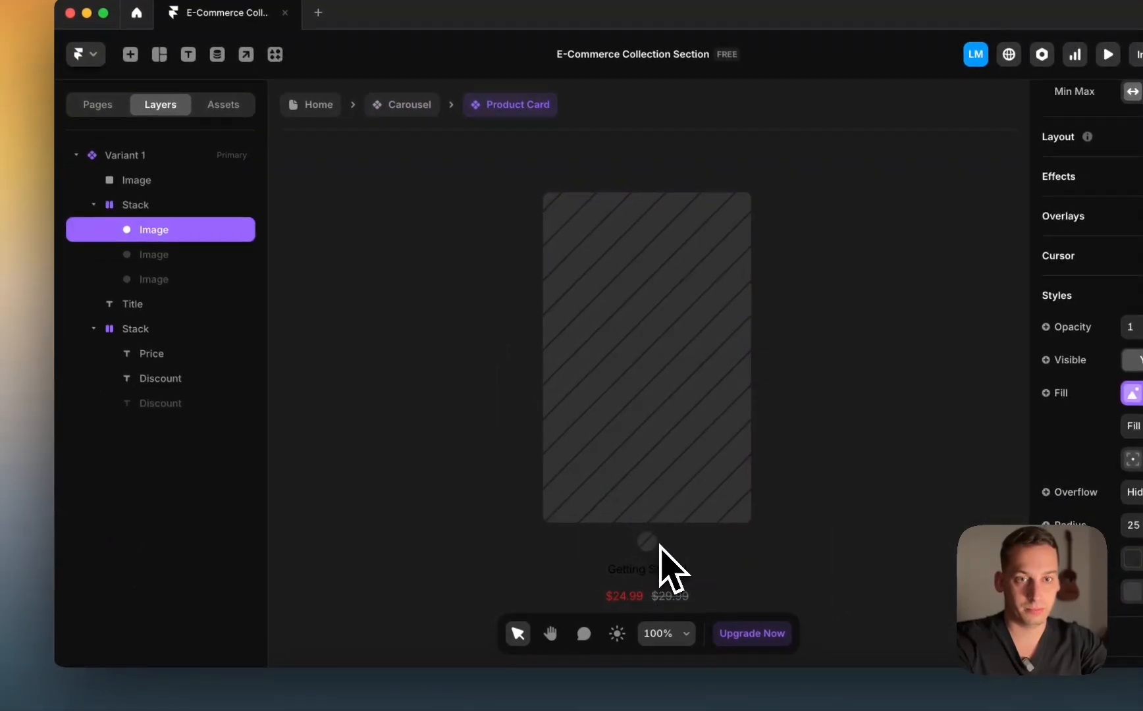
scroll(658, 543, "down", 3)
scroll(658, 543, "right", 3)
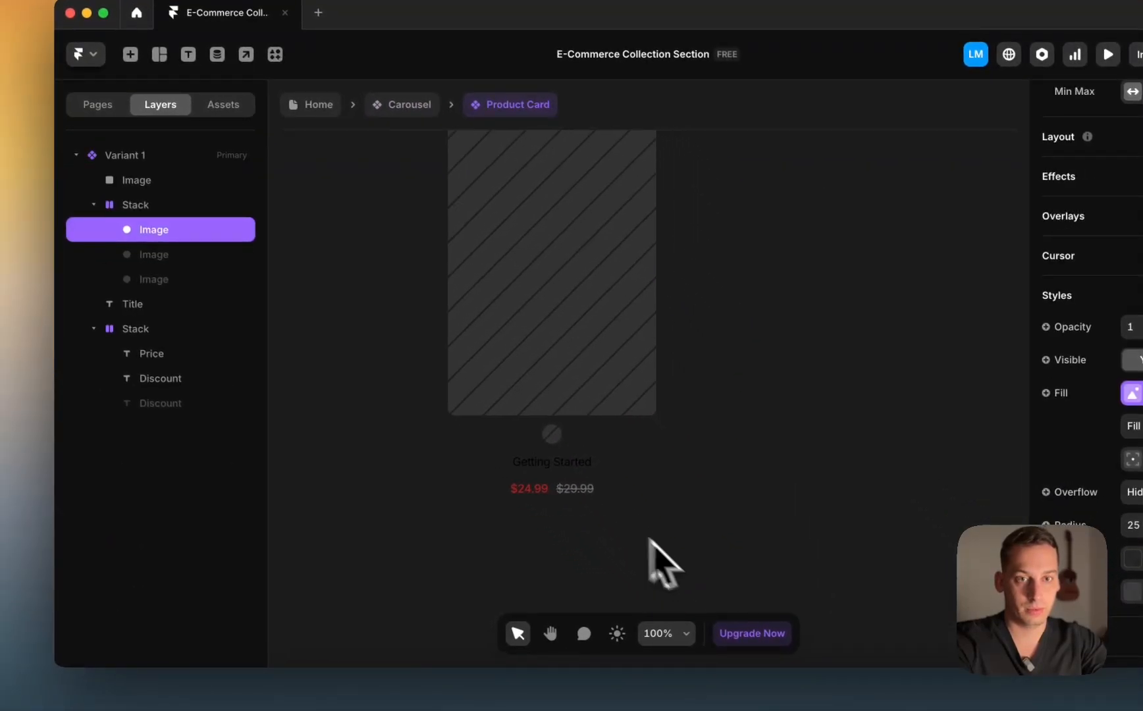
left_click(196, 259)
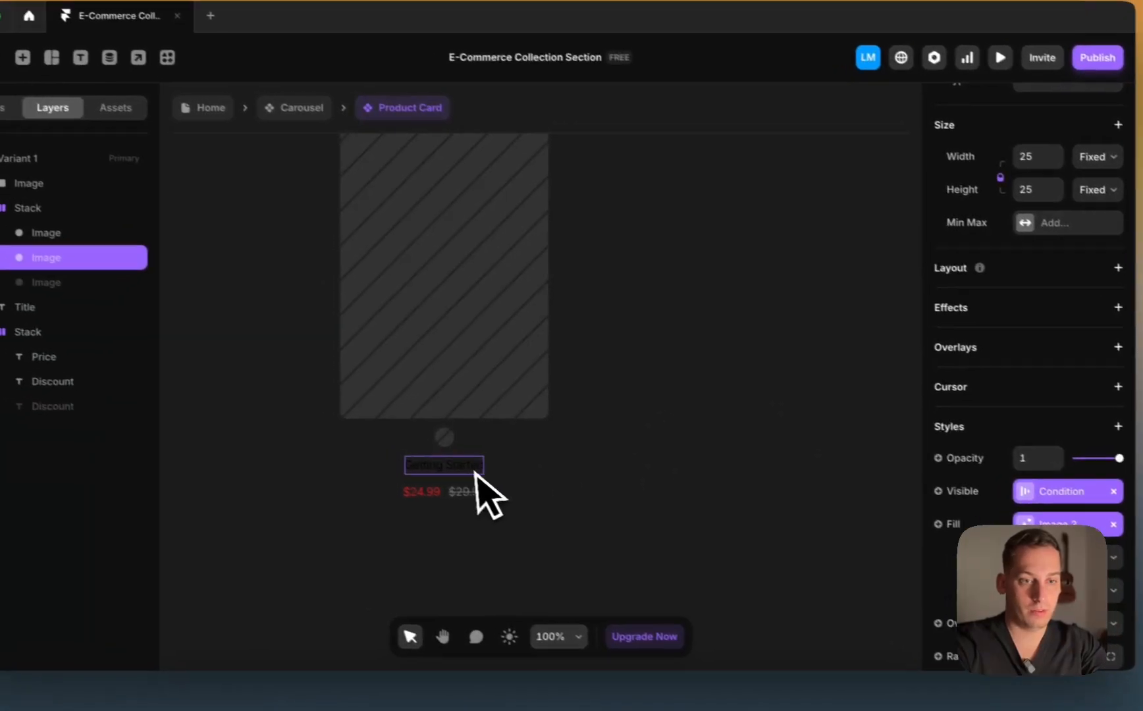
Step: Add Variant 2 and Variant 3 to the Product Card component
left_click(446, 439)
scroll(445, 439, "down", 3)
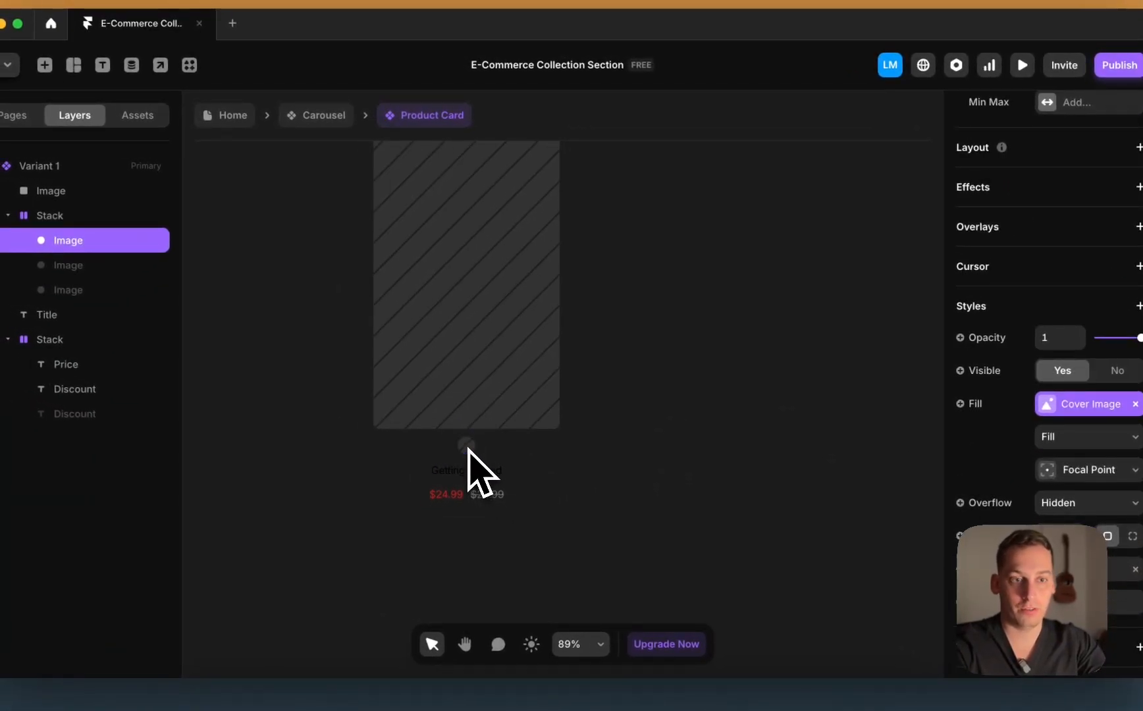
scroll(483, 422, "down", 2)
left_click(431, 194)
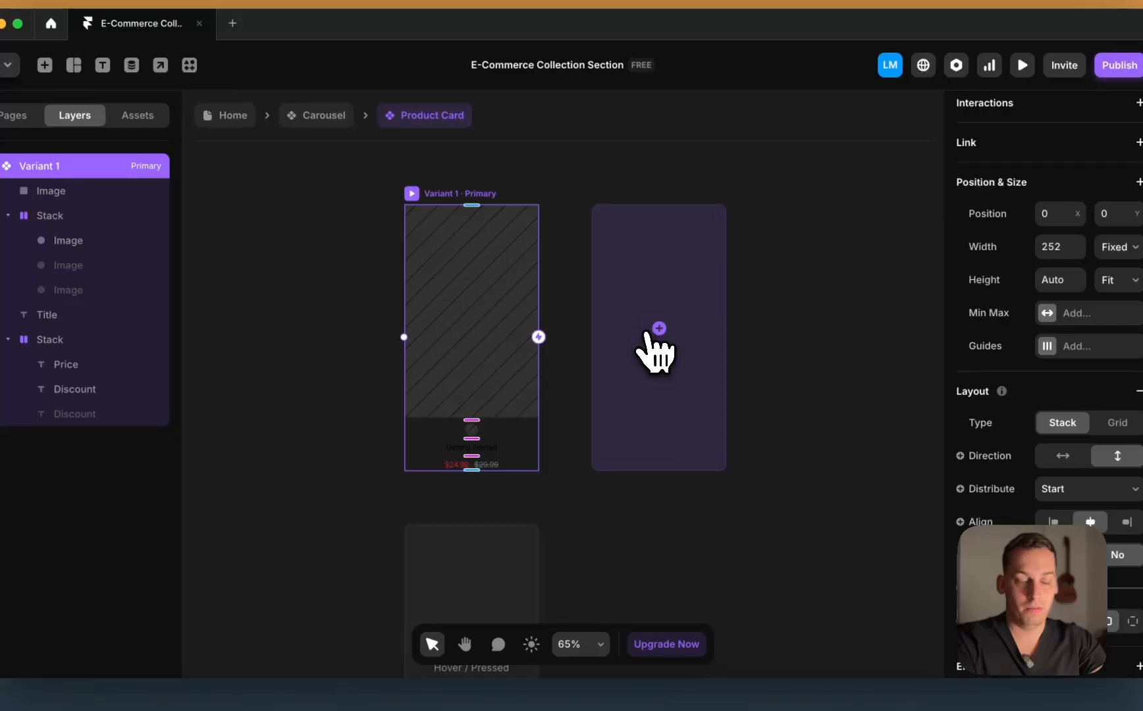
left_click(647, 333)
left_click(747, 402)
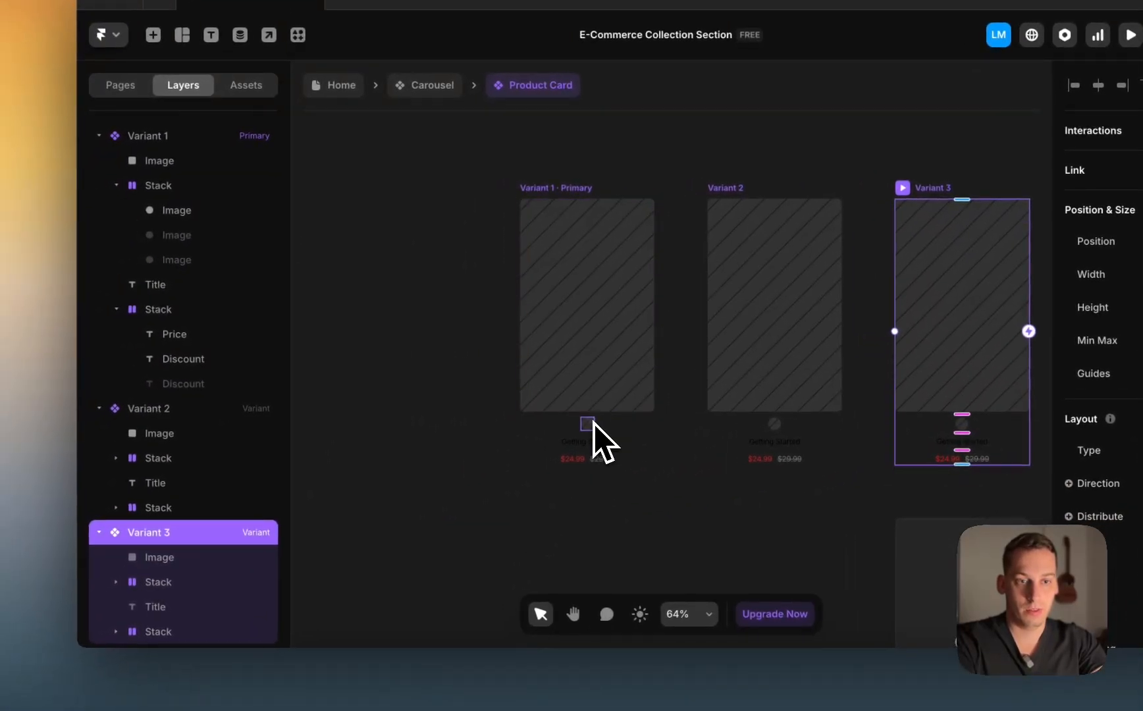
Step: Give the first and second swatches click interactions that set Variant 1 and Variant 2
double_click(553, 433)
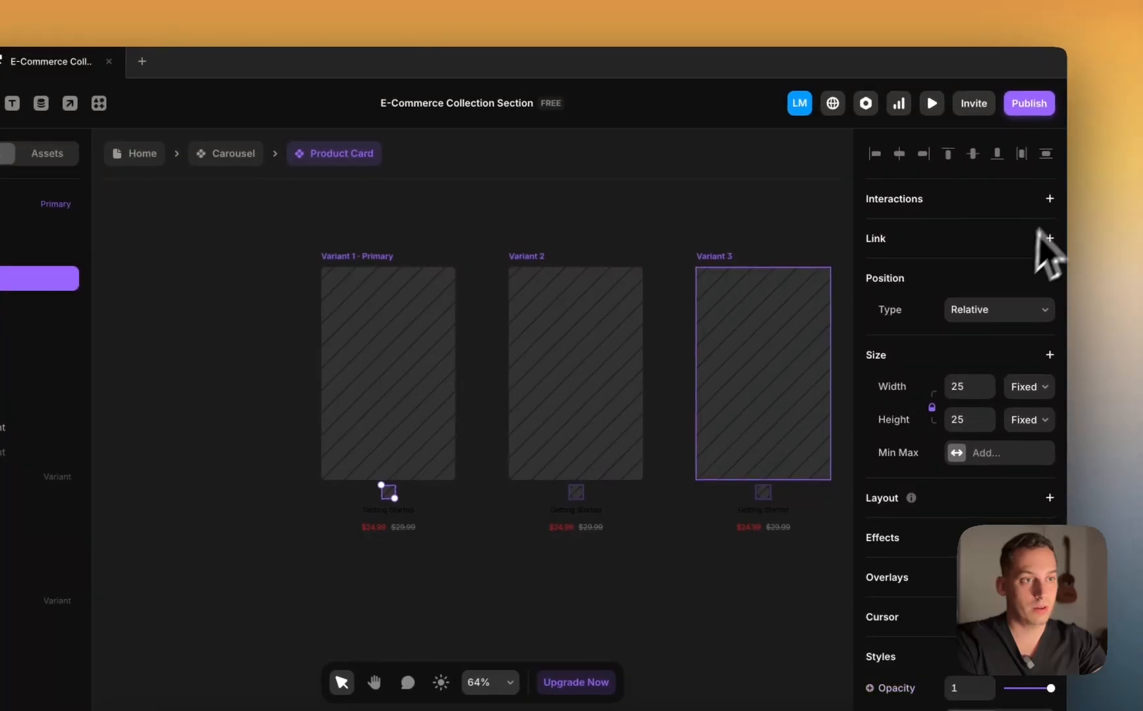
left_click(1047, 199)
left_click(1020, 230)
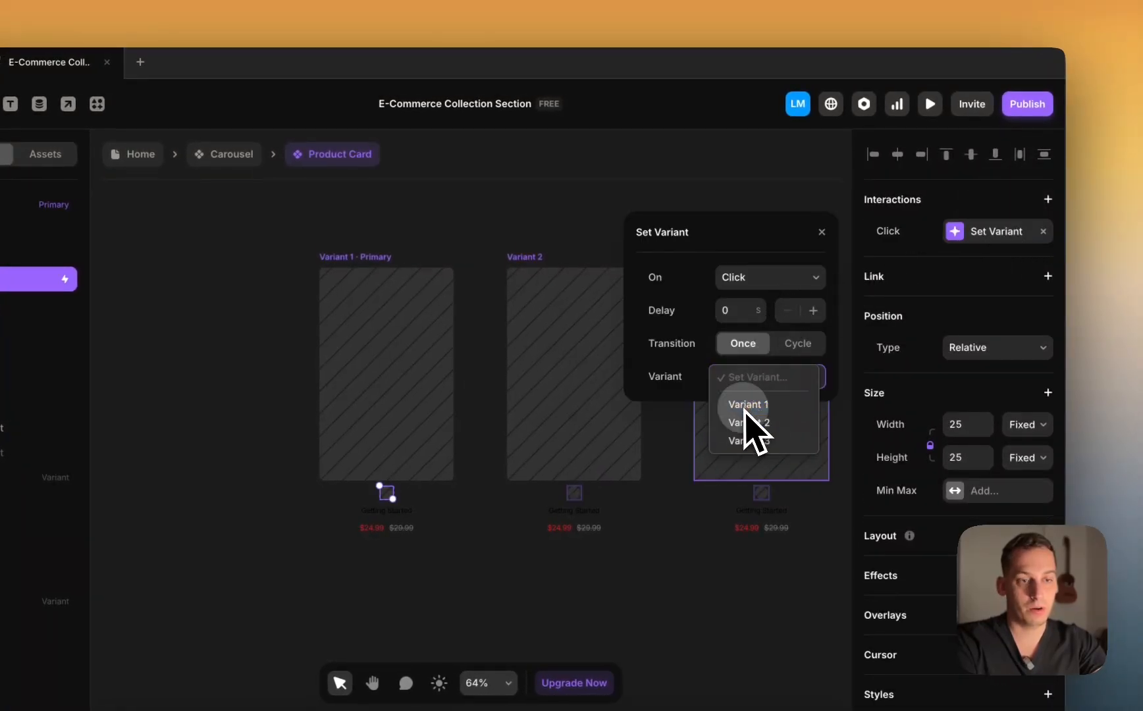
left_click(744, 408)
left_click(7, 304)
scroll(968, 365, "up", 3)
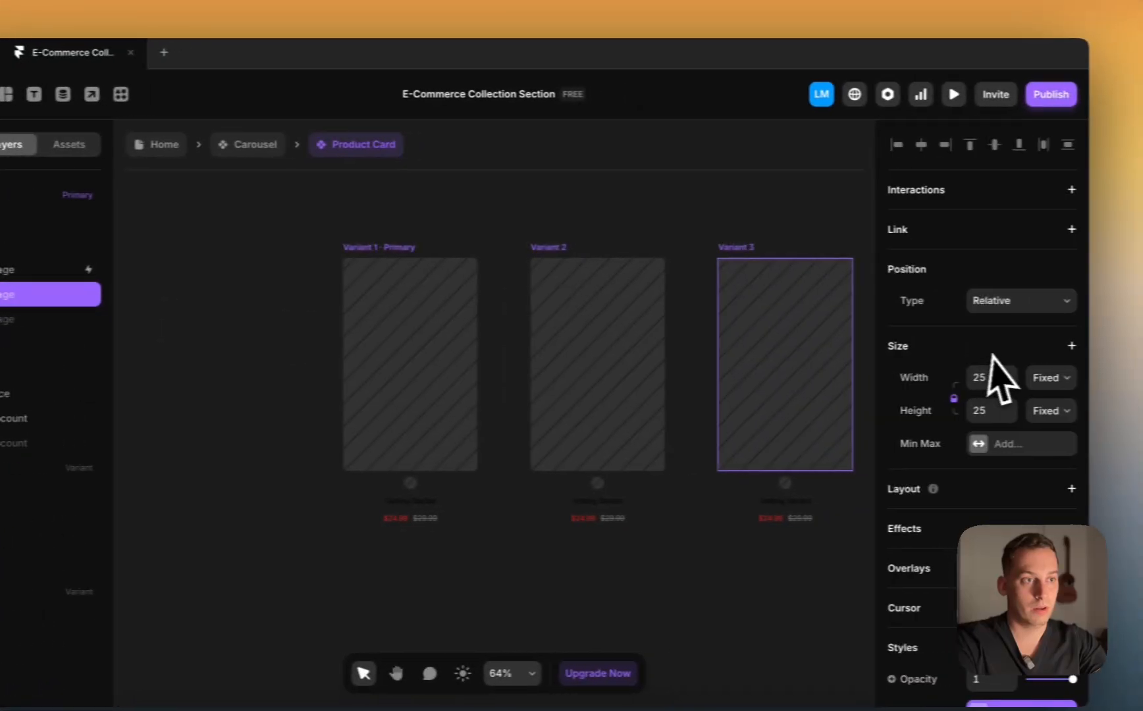
left_click(1071, 189)
left_click(1015, 224)
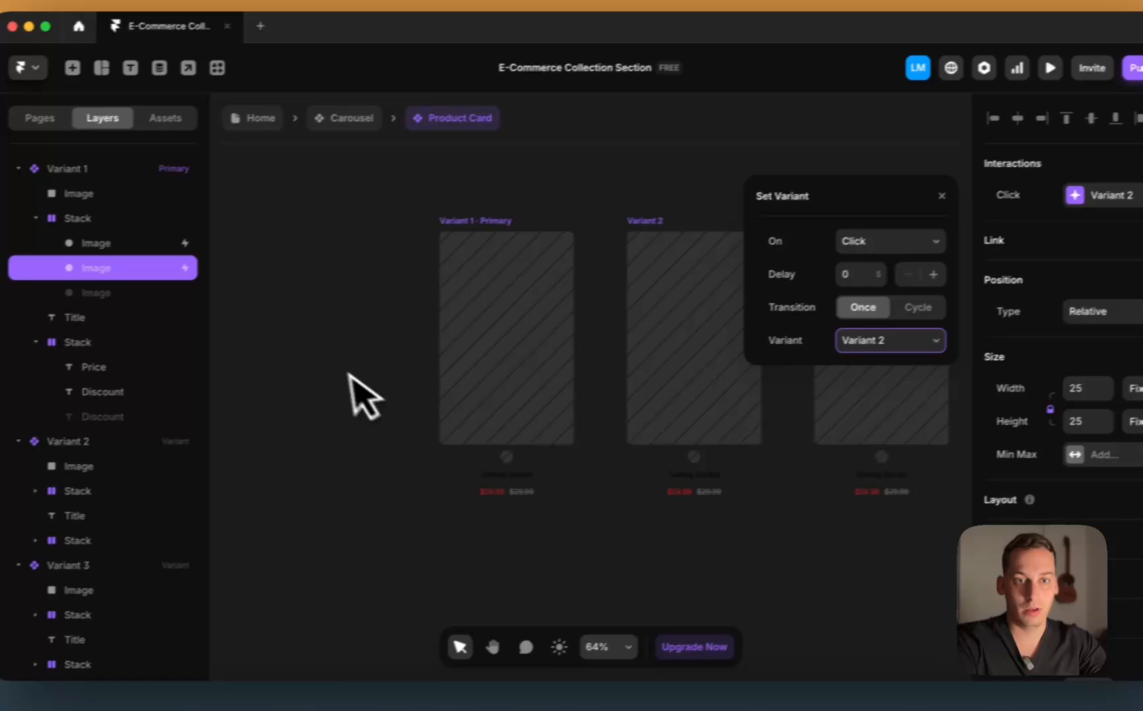
Step: Give the third swatch a click interaction that sets Variant 3
left_click(3, 319)
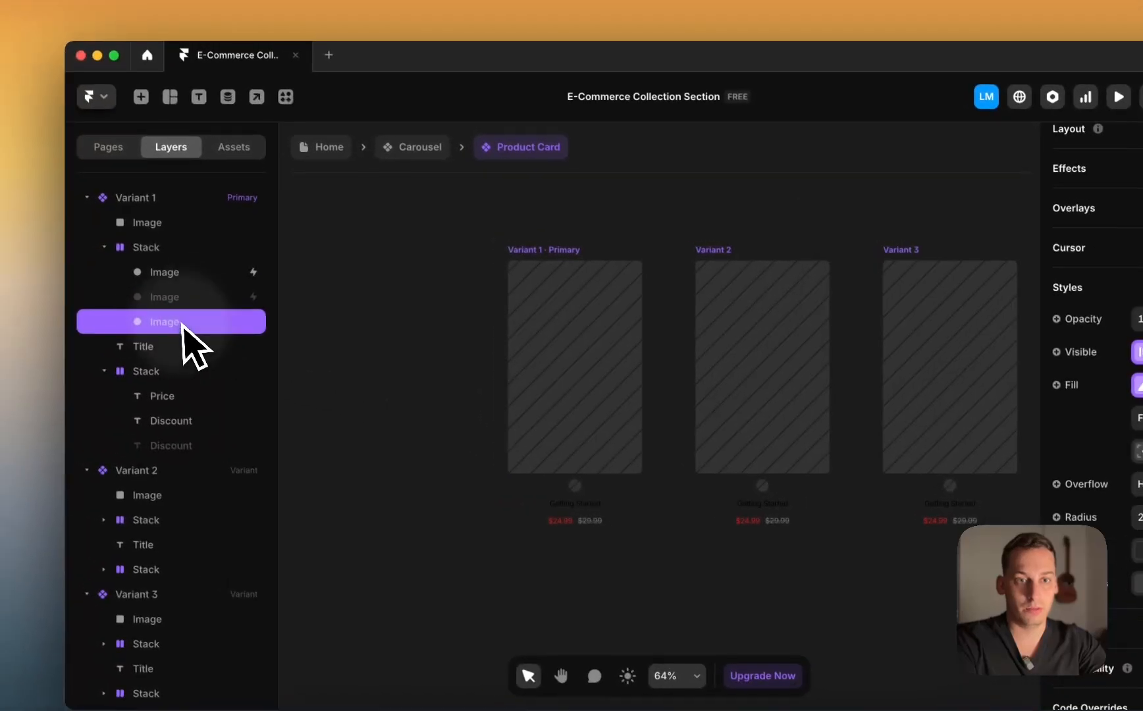
scroll(974, 202, "up", 5)
left_click(1055, 199)
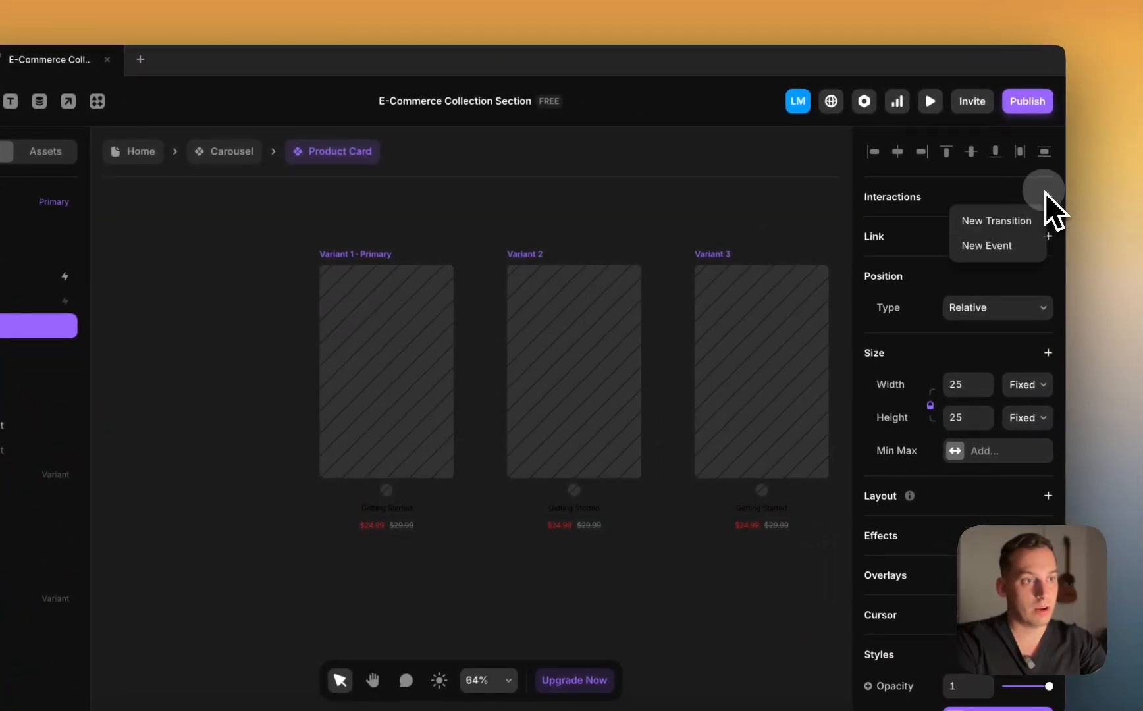
left_click(1027, 221)
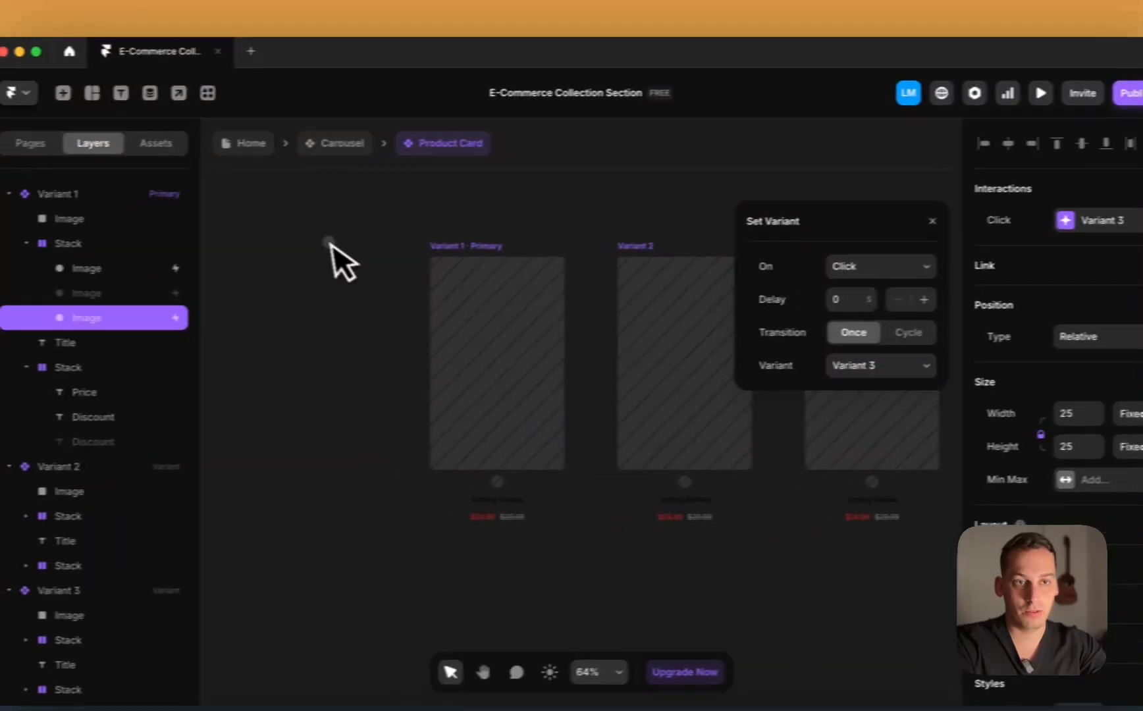
left_click(222, 253)
Step: Return to the Home page, preview the Winter Arrivals section, then exit preview
left_click(212, 156)
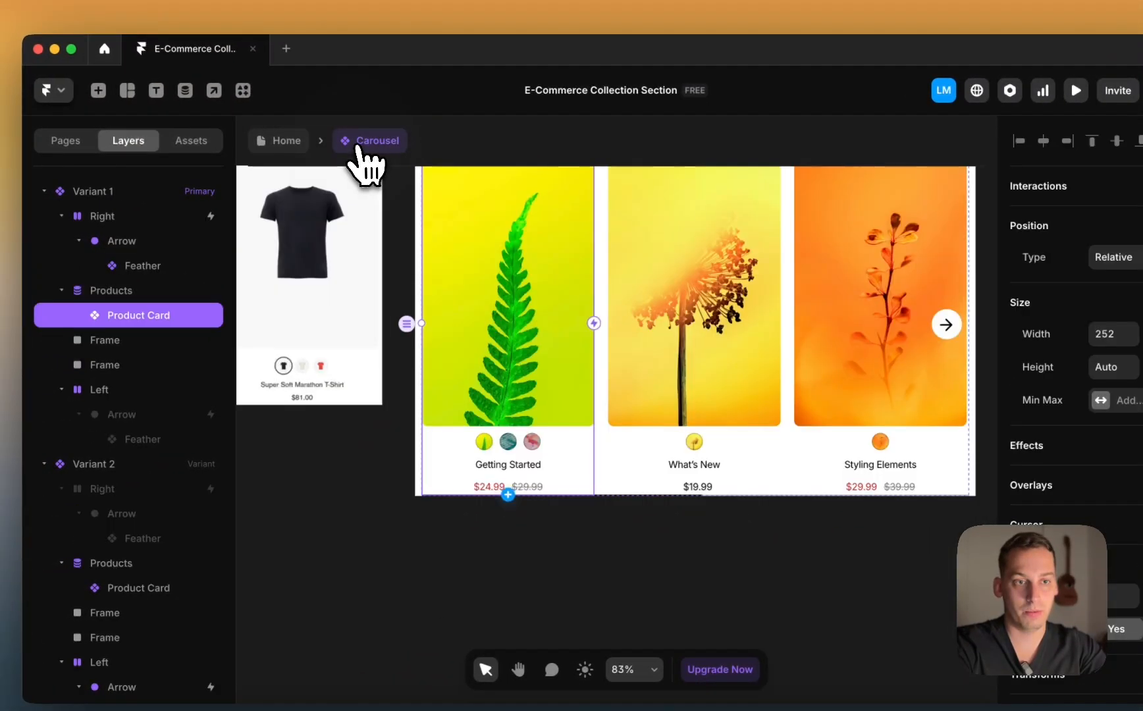
scroll(502, 200, "up", 3)
left_click(285, 141)
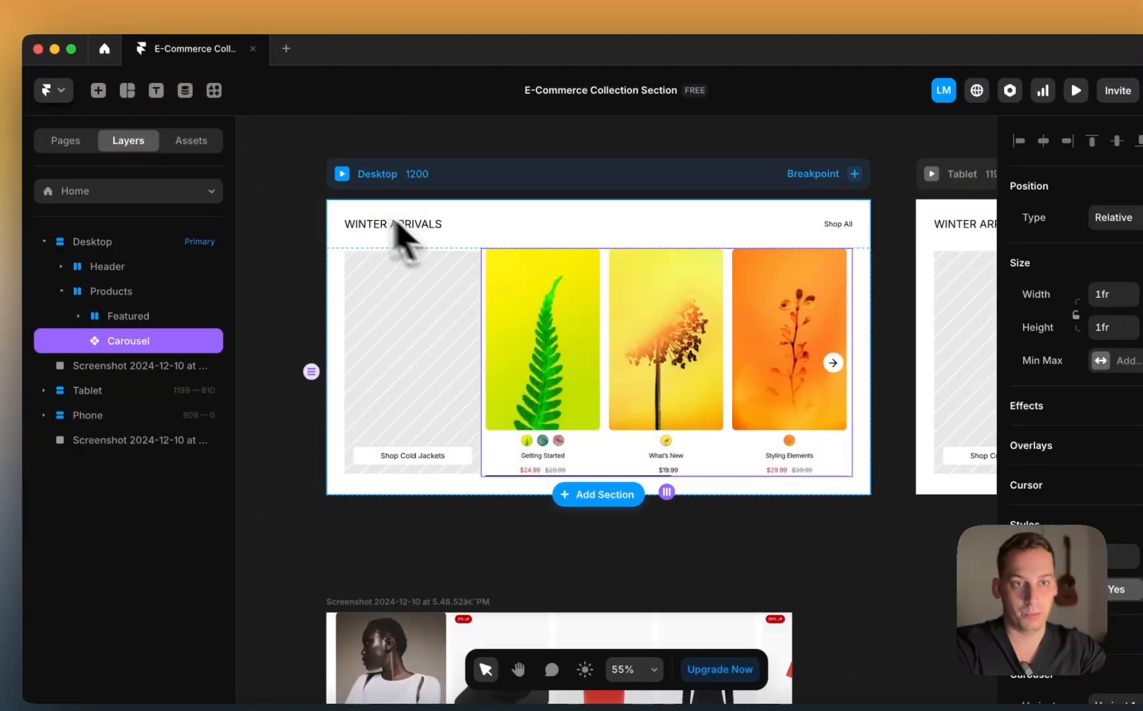
key("super+p")
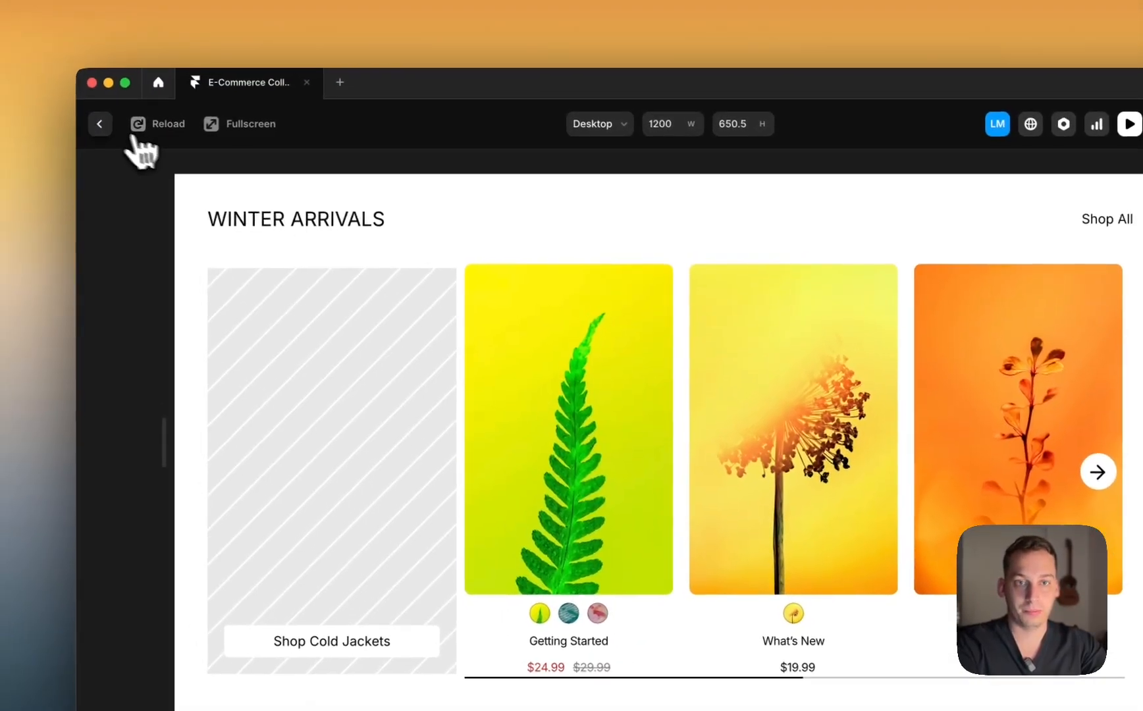
left_click(75, 63)
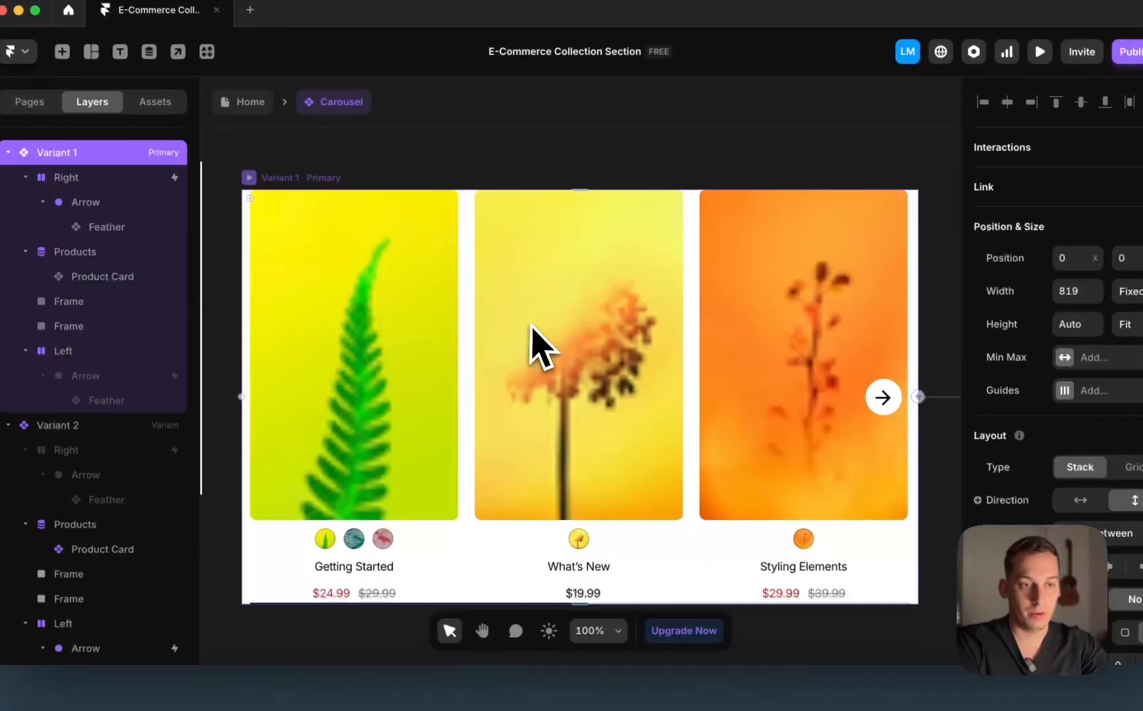
Step: Replace Variant 2's Cover Image fill variable with Image 2
double_click(361, 545)
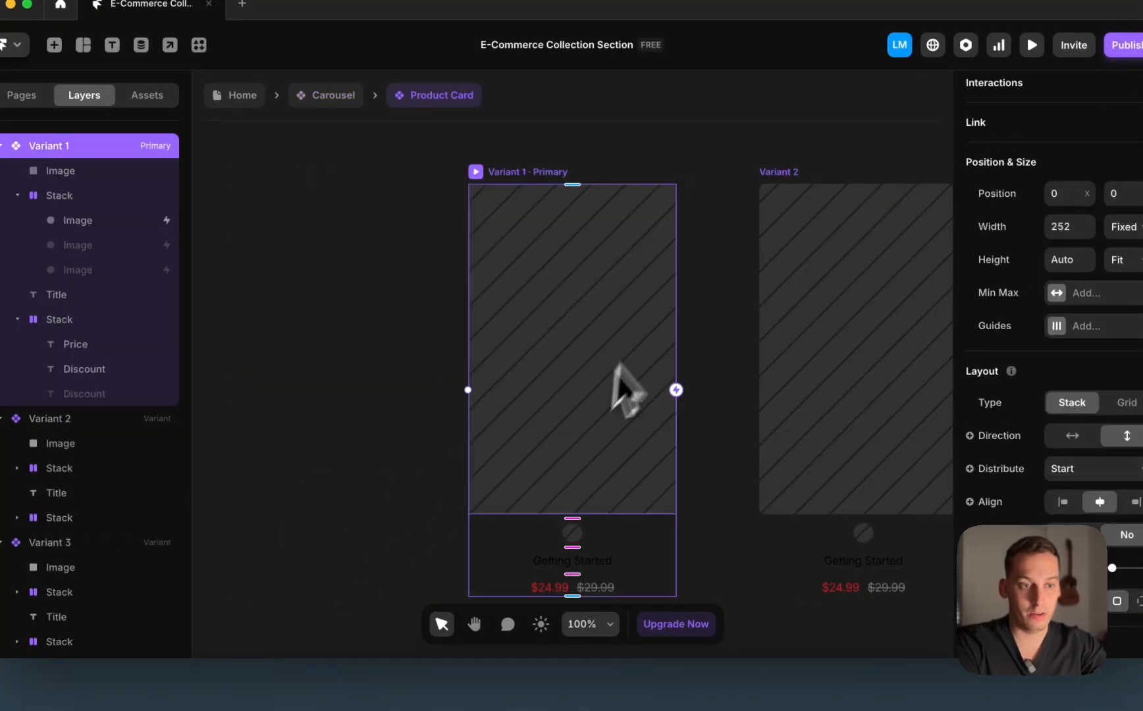
left_click(572, 460)
scroll(579, 471, "down", 5)
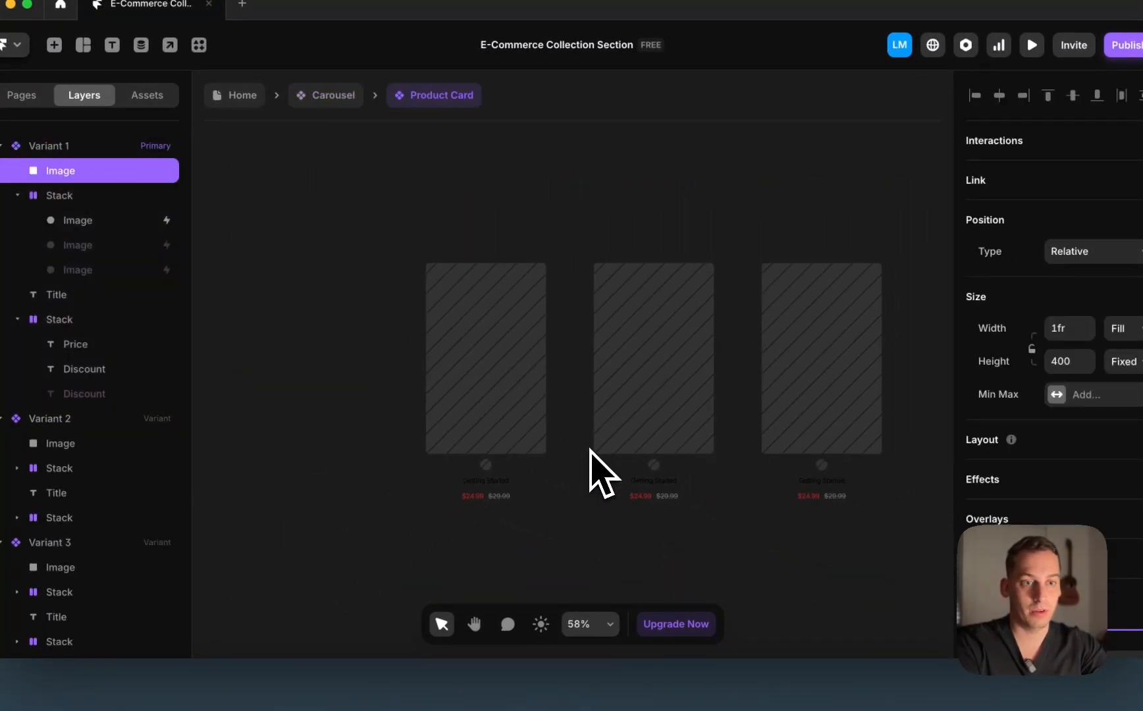
scroll(1065, 439, "down", 5)
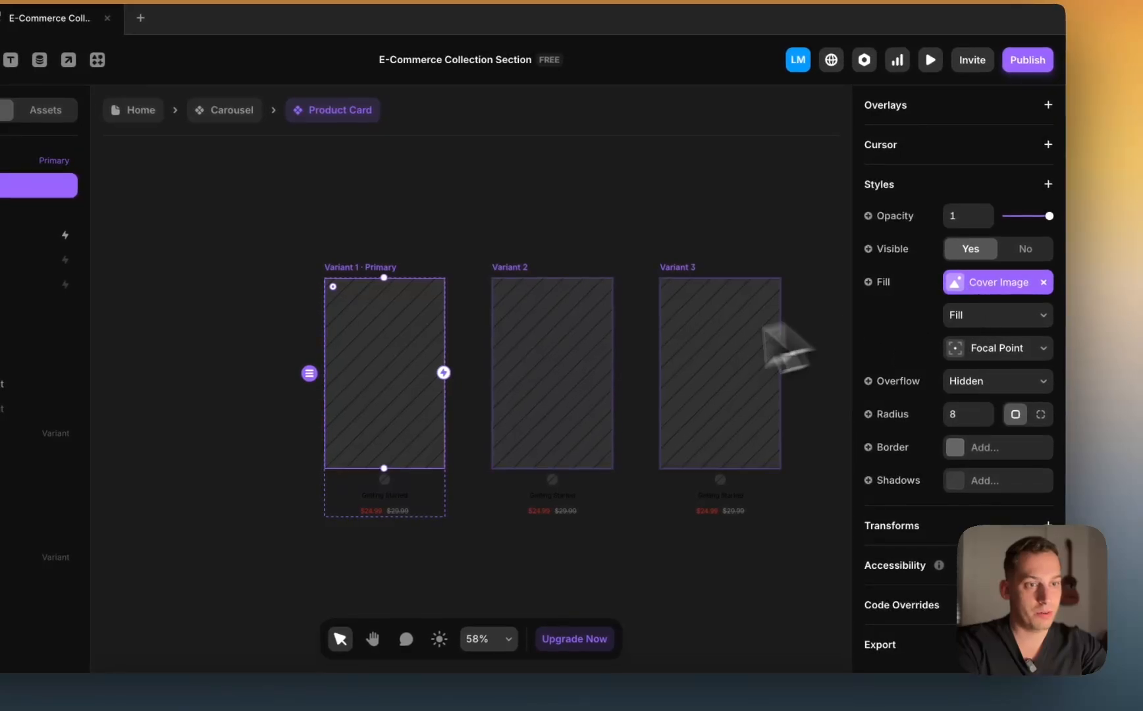
left_click(672, 366)
scroll(964, 408, "down", 5)
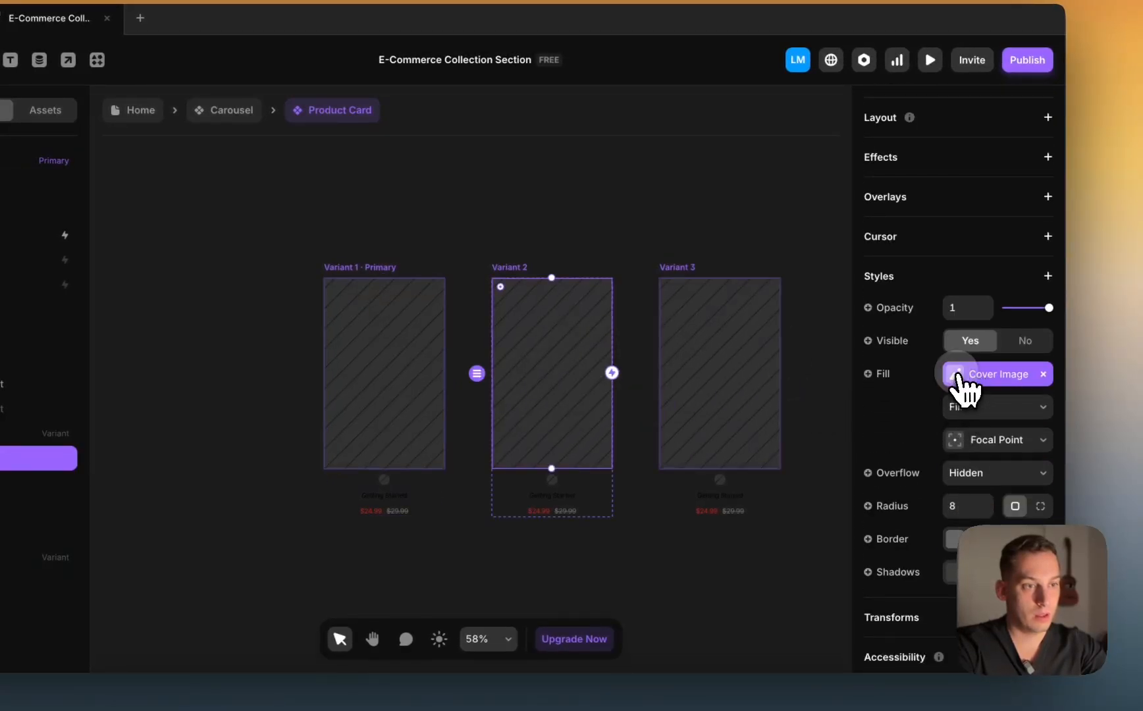
left_click(958, 377)
left_click(1031, 374)
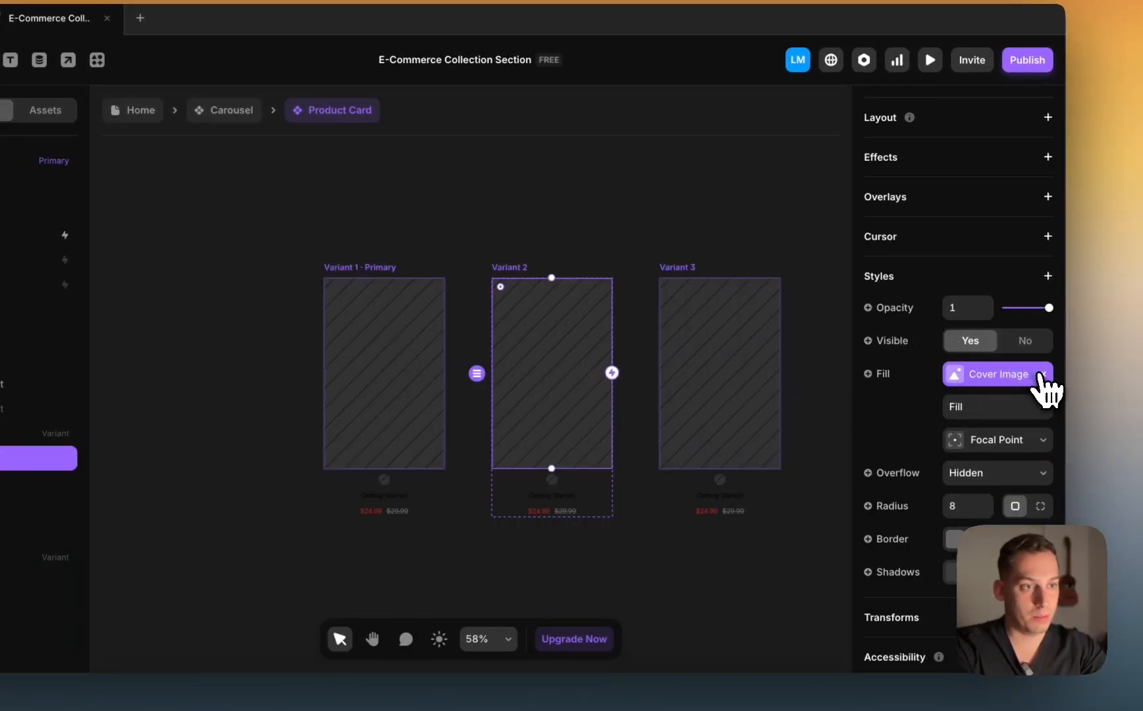
left_click(1041, 375)
left_click(875, 375)
mouse_move(883, 462)
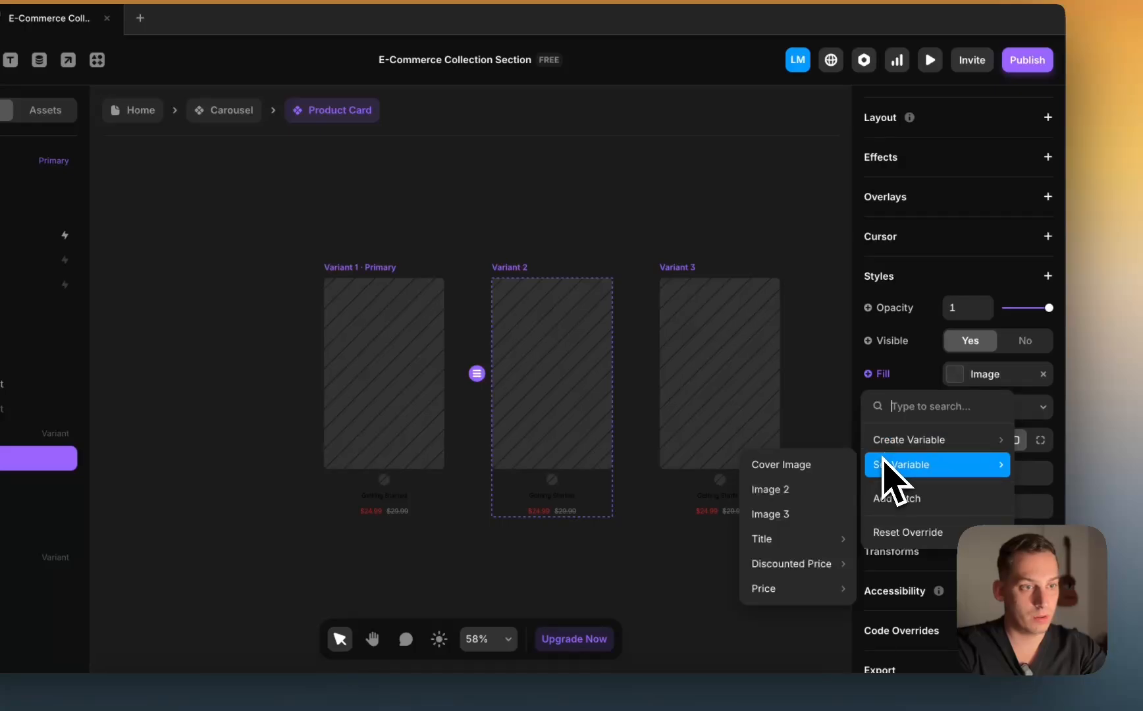
left_click(805, 490)
Step: Replace Variant 3's Cover Image fill variable with Image 3 and go back up
left_click(740, 439)
scroll(1021, 438, "down", 5)
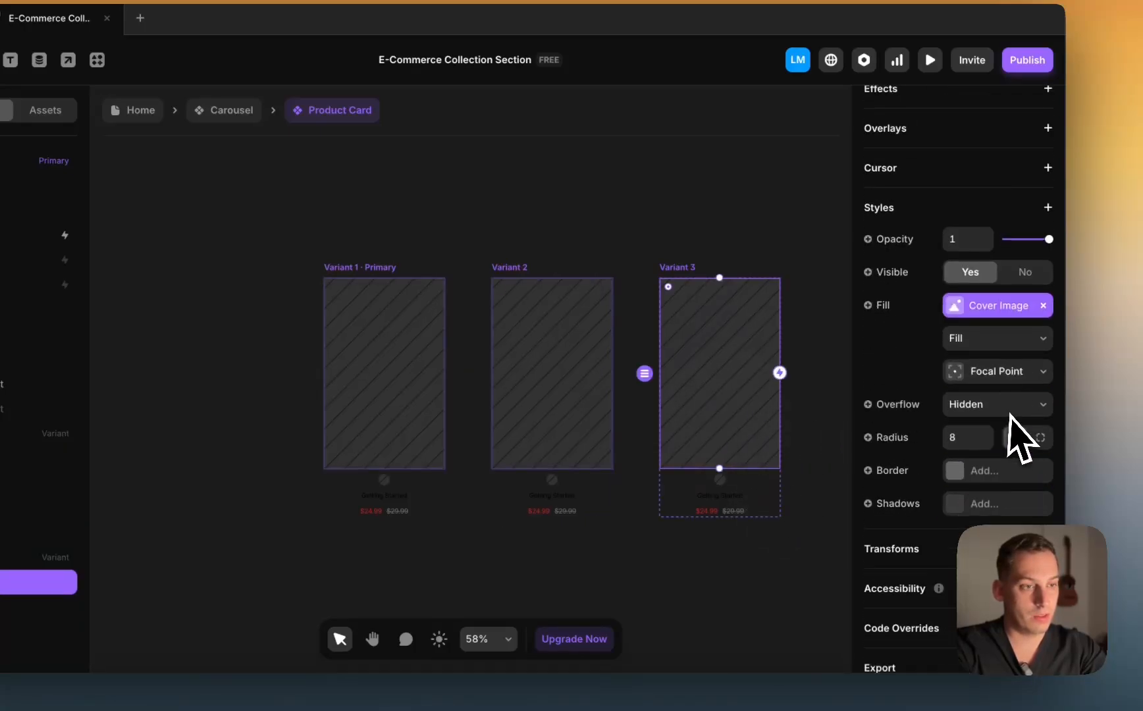
left_click(1043, 282)
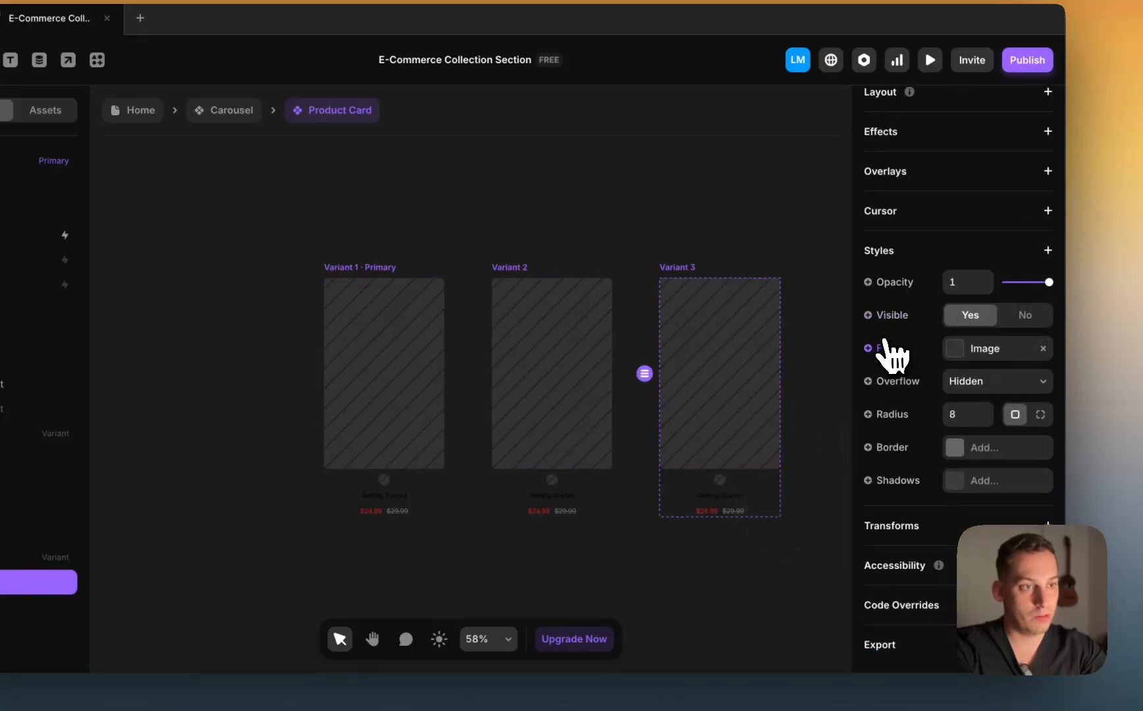
left_click(882, 348)
mouse_move(895, 439)
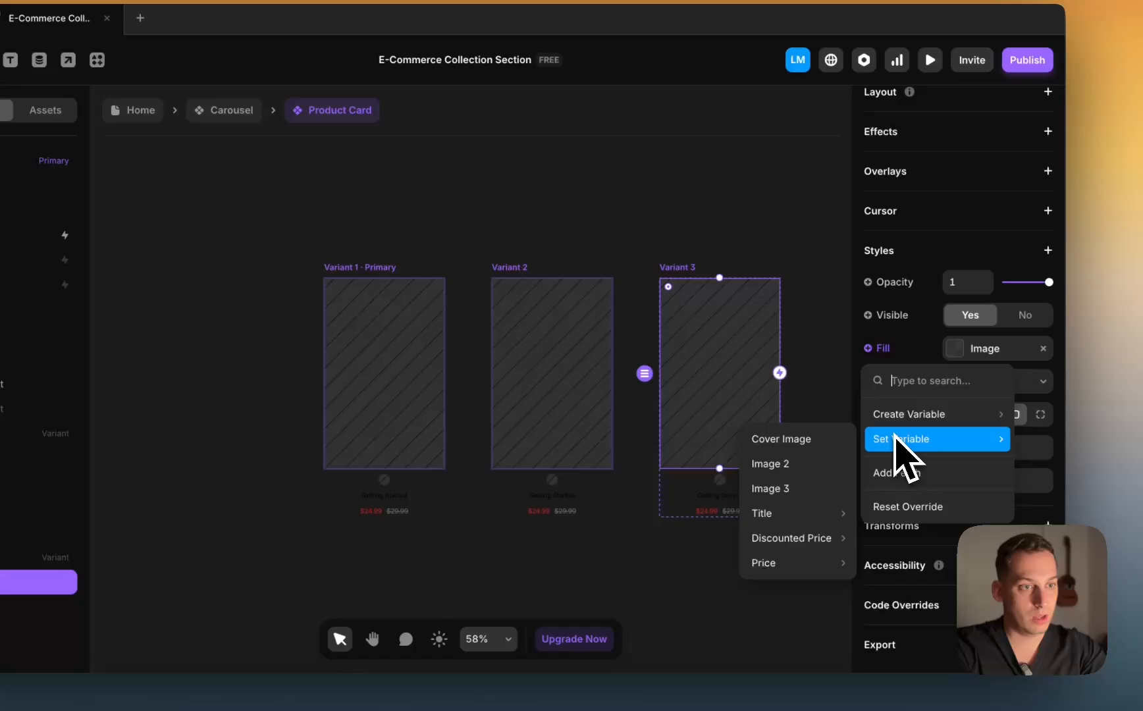
left_click(789, 495)
left_click(247, 110)
Step: In Desktop preview, cycle the first card's swatches and page the carousel forward and back
left_click(153, 110)
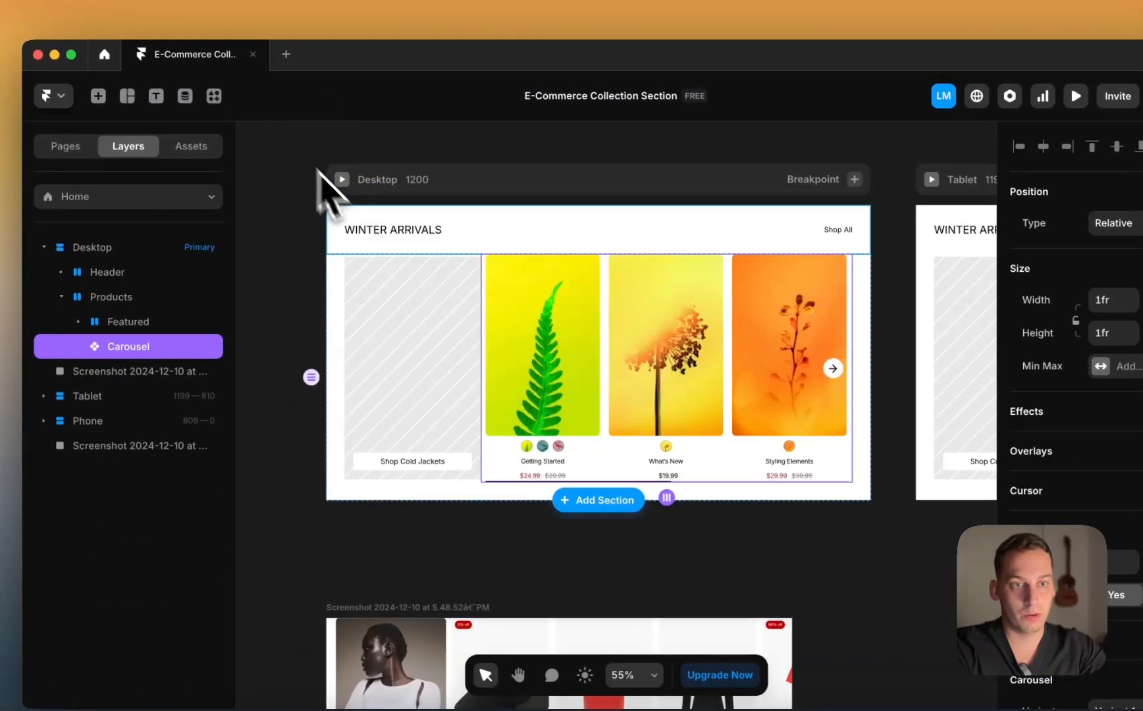
left_click(343, 180)
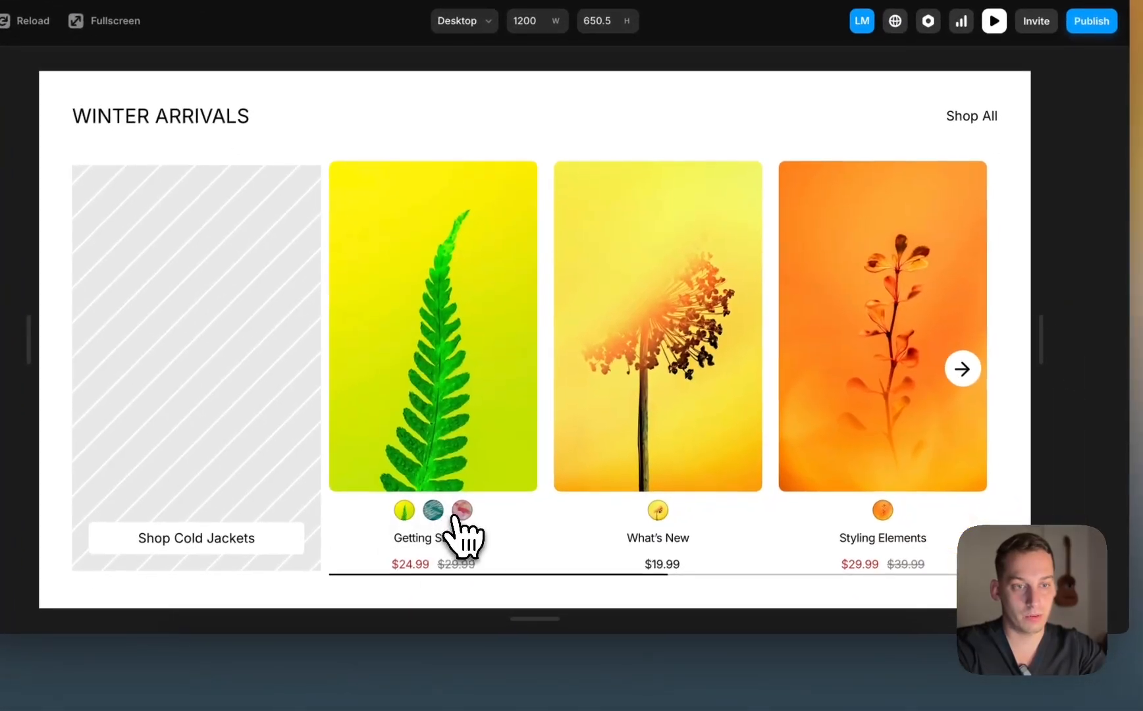
left_click(433, 514)
left_click(465, 514)
left_click(403, 510)
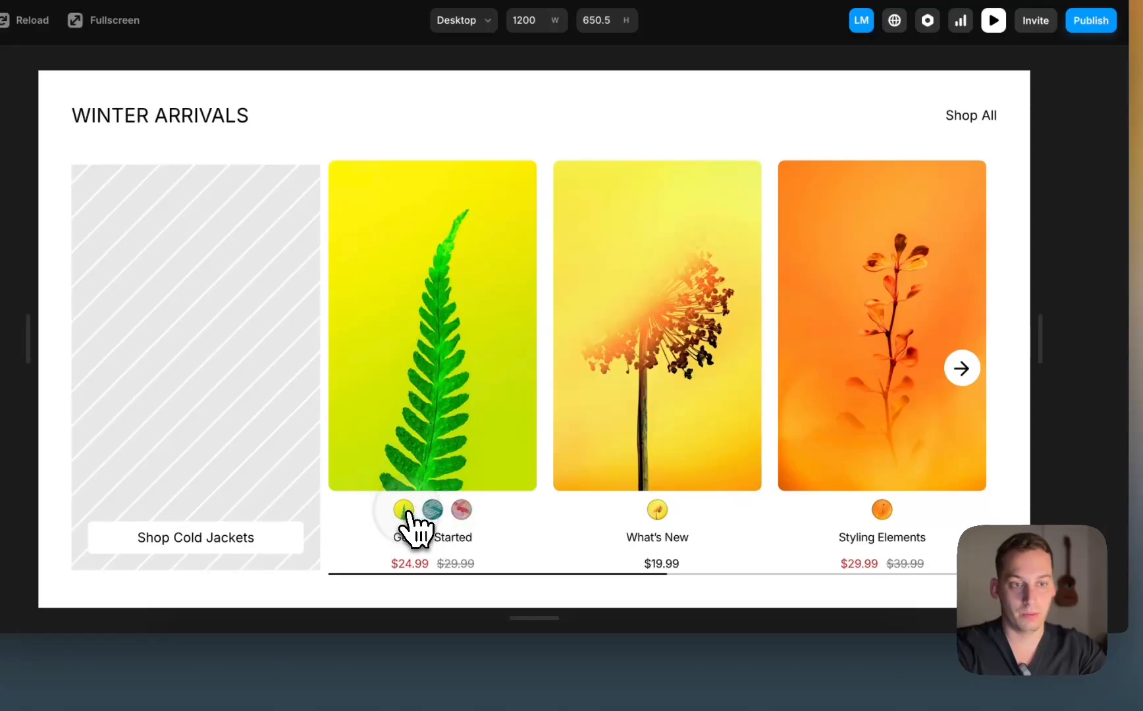
left_click(432, 510)
left_click(461, 510)
left_click(433, 510)
left_click(403, 511)
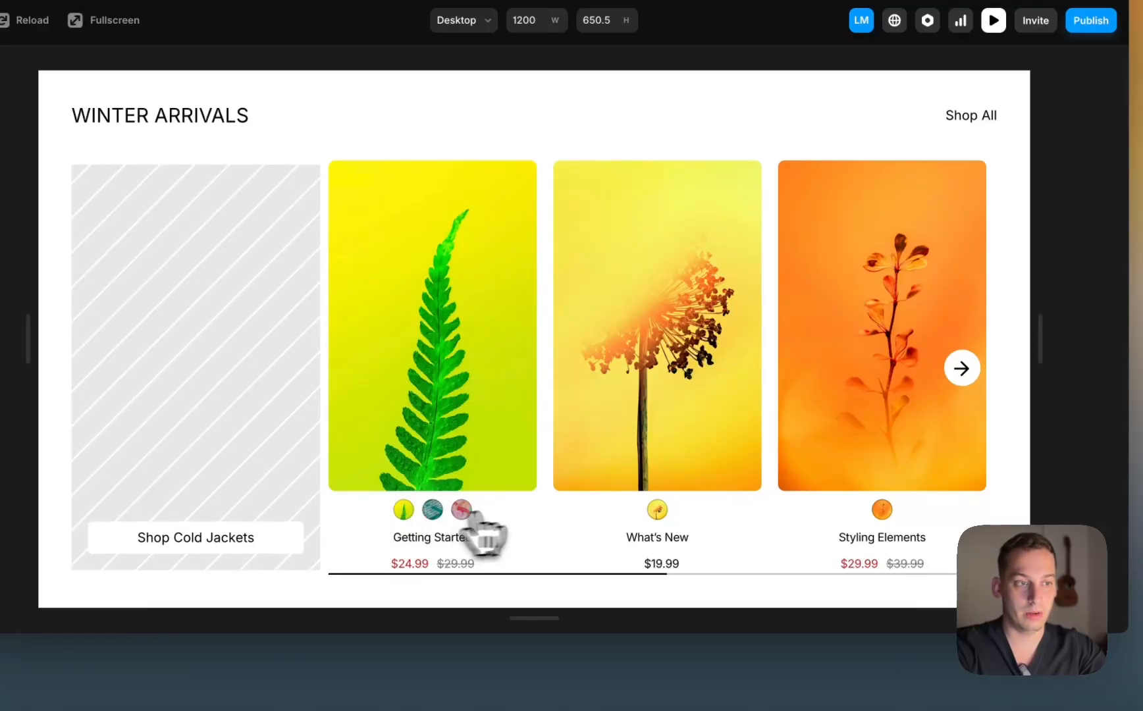
left_click(962, 368)
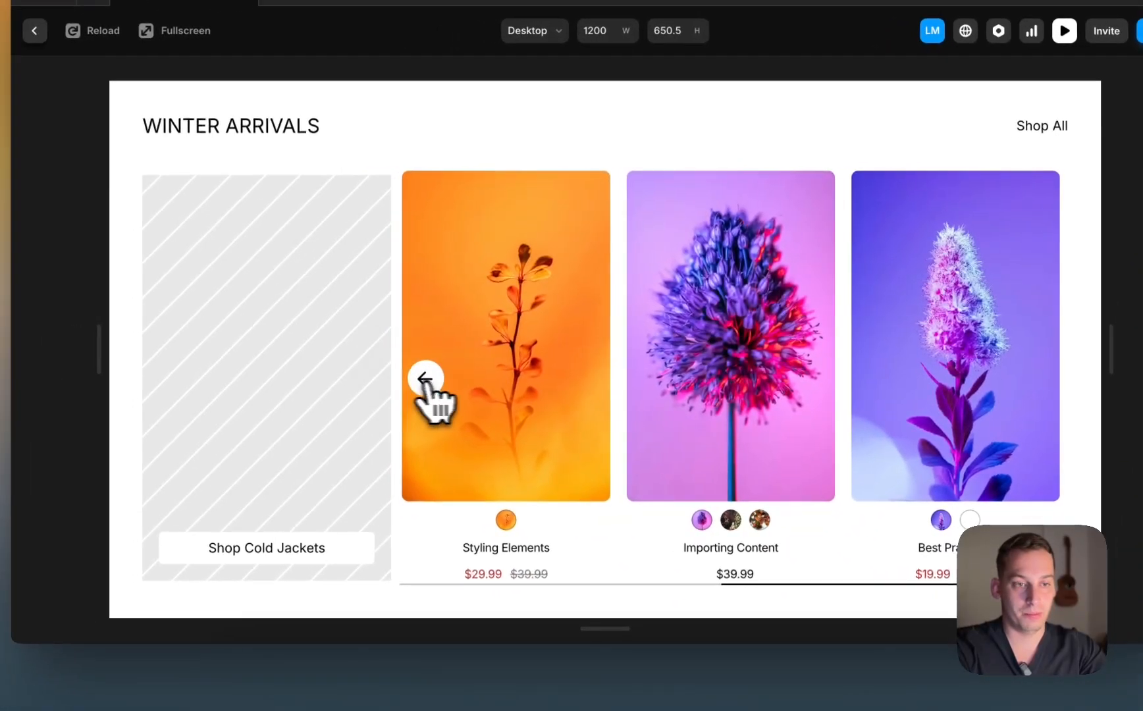
left_click(394, 381)
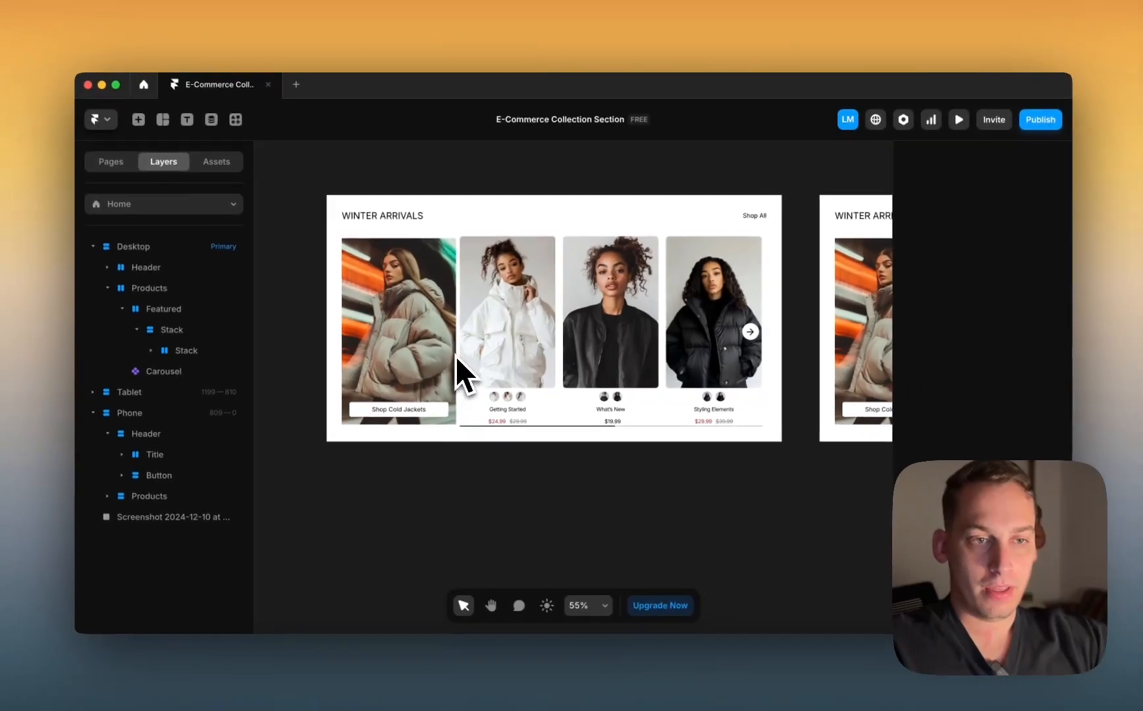
Step: Raise the Shop Cold Jackets image's corner radius, then open the Desktop preview
scroll(479, 329, "right", 3)
scroll(479, 329, "down", 3)
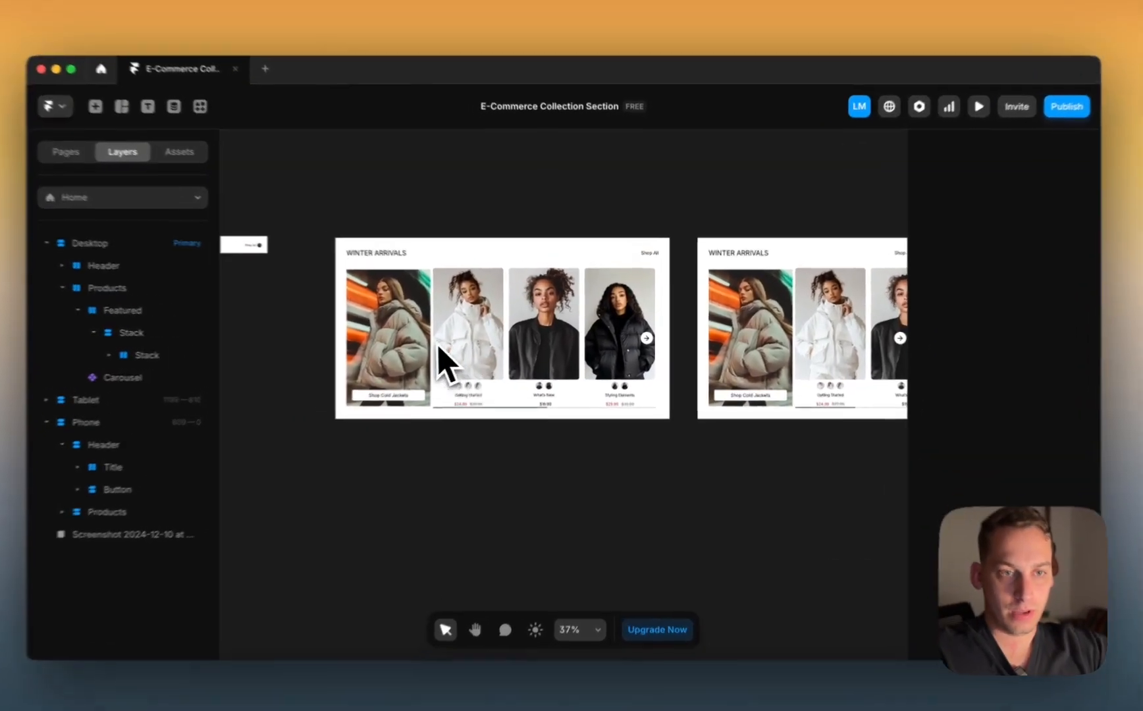
left_click(304, 344)
scroll(304, 344, "up", 3)
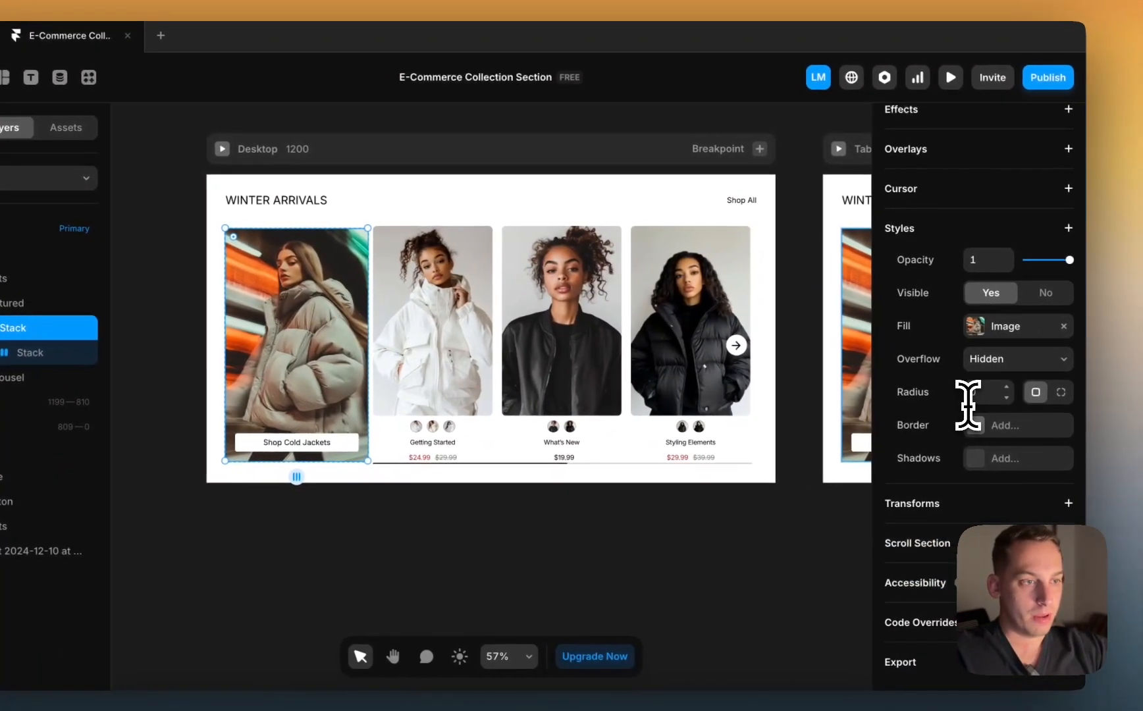
left_click(982, 393)
key("Up")
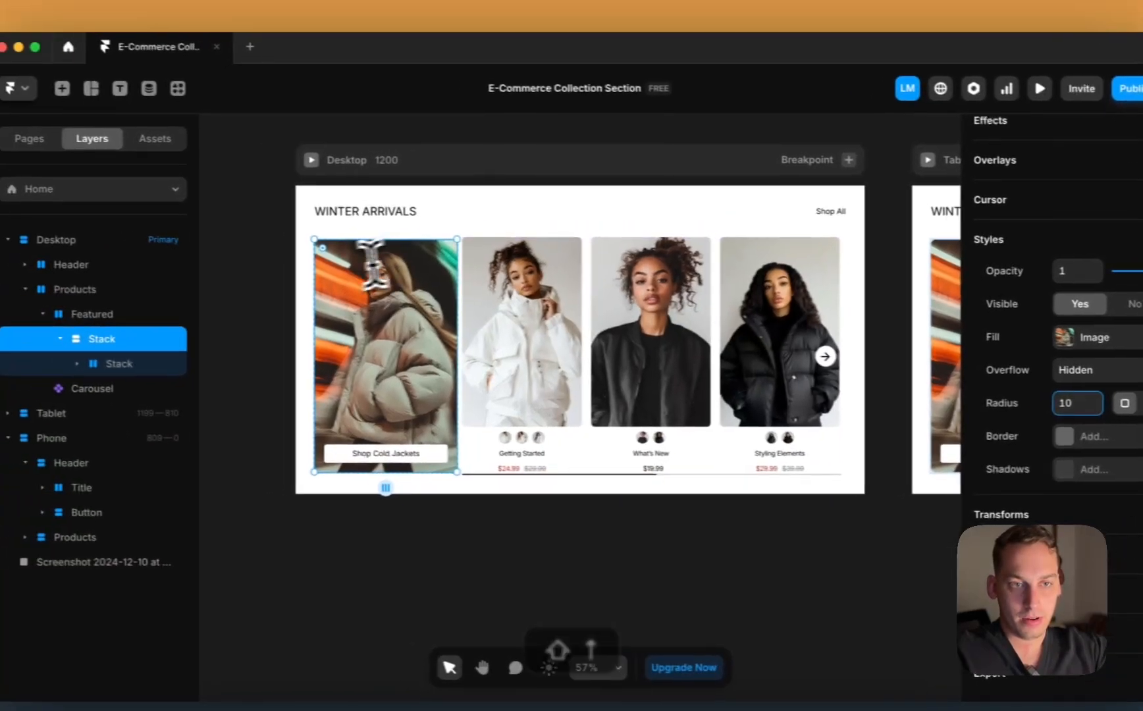
left_click(156, 257)
scroll(156, 257, "right", 1)
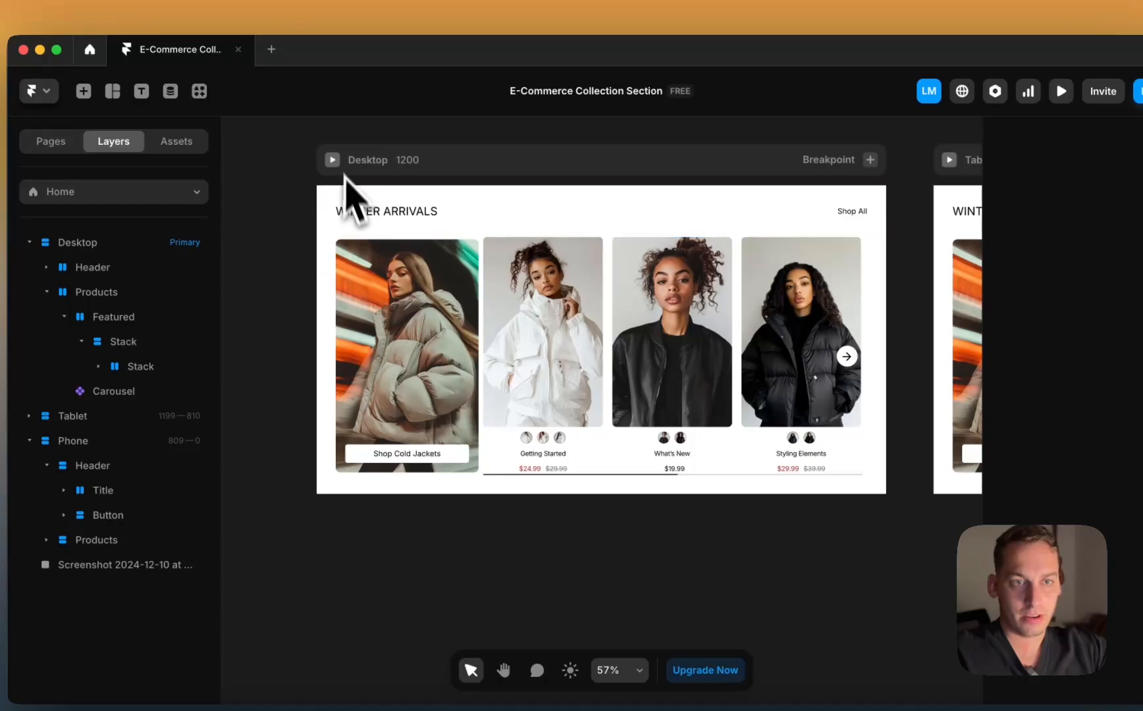
left_click(337, 170)
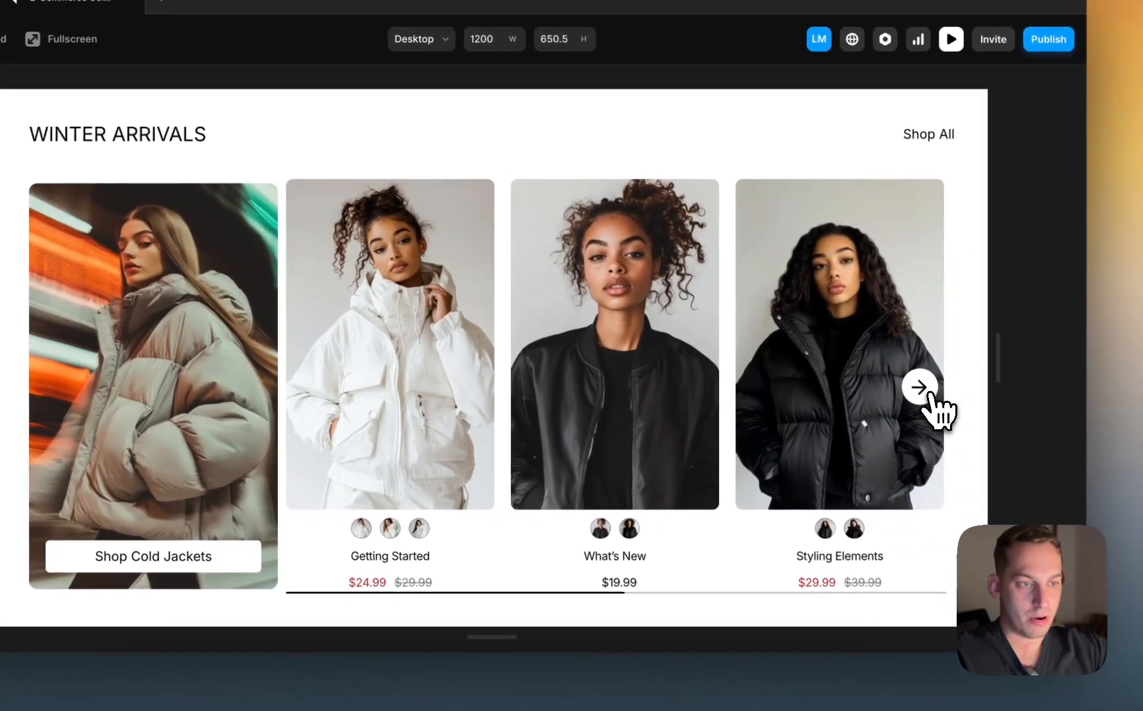
Step: Page forward and test swatches on Styling Elements, Importing Content and Best Practices cards
left_click(918, 387)
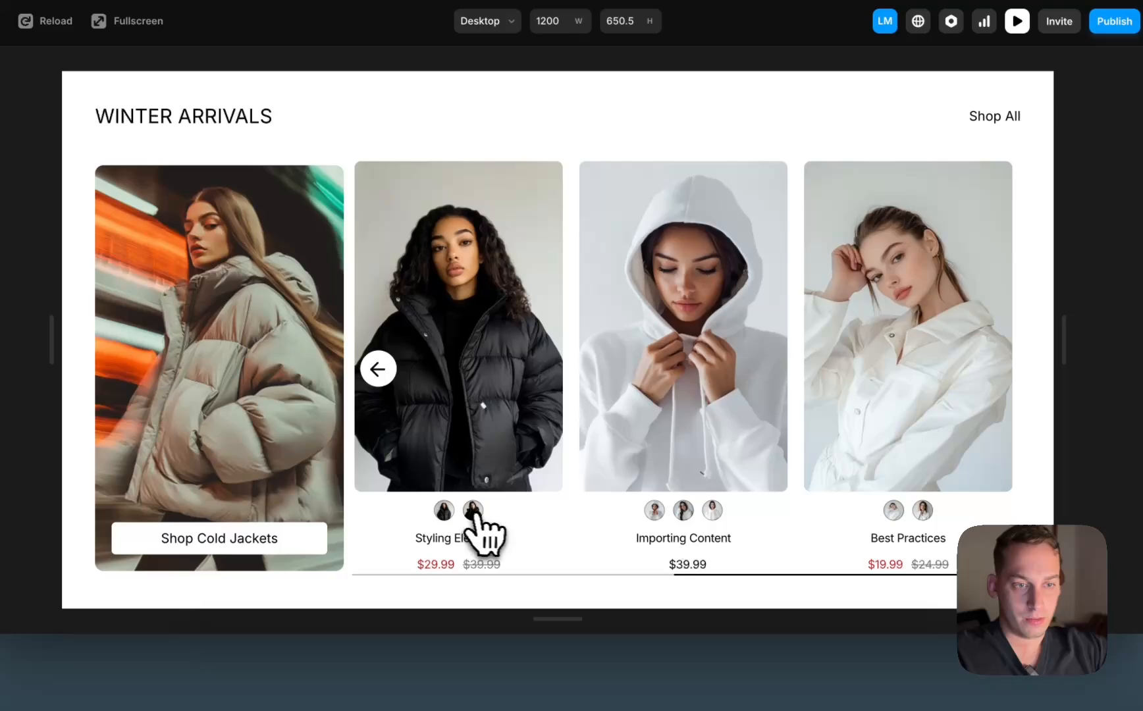
left_click(406, 527)
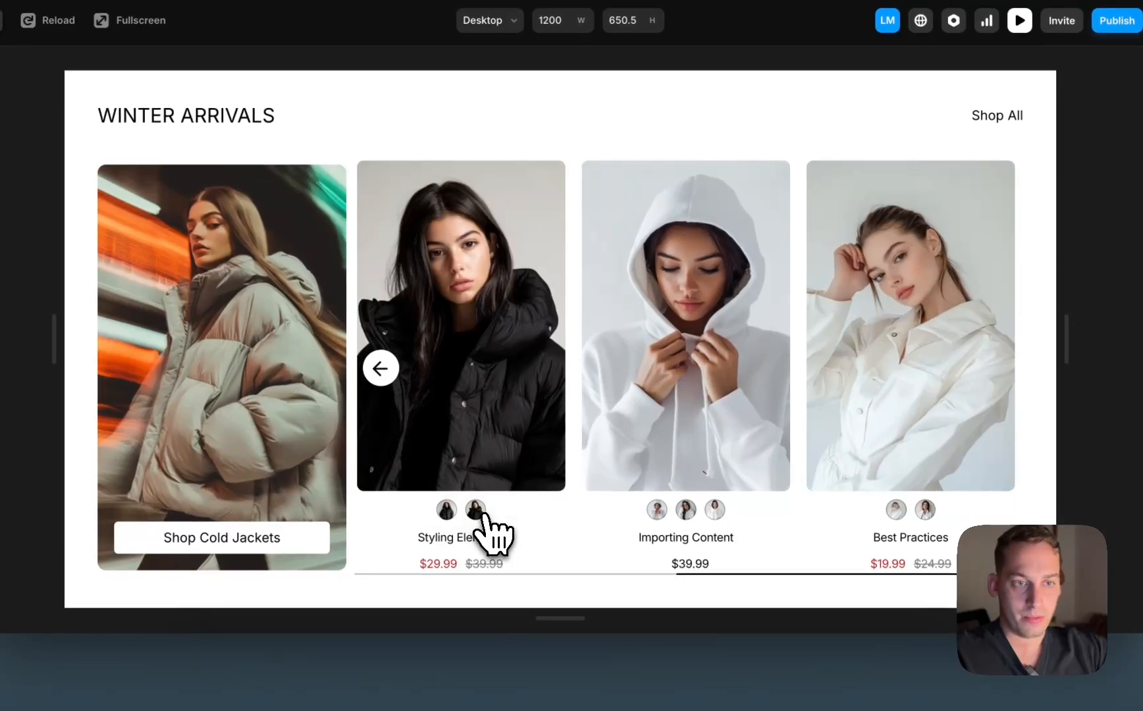
left_click(448, 510)
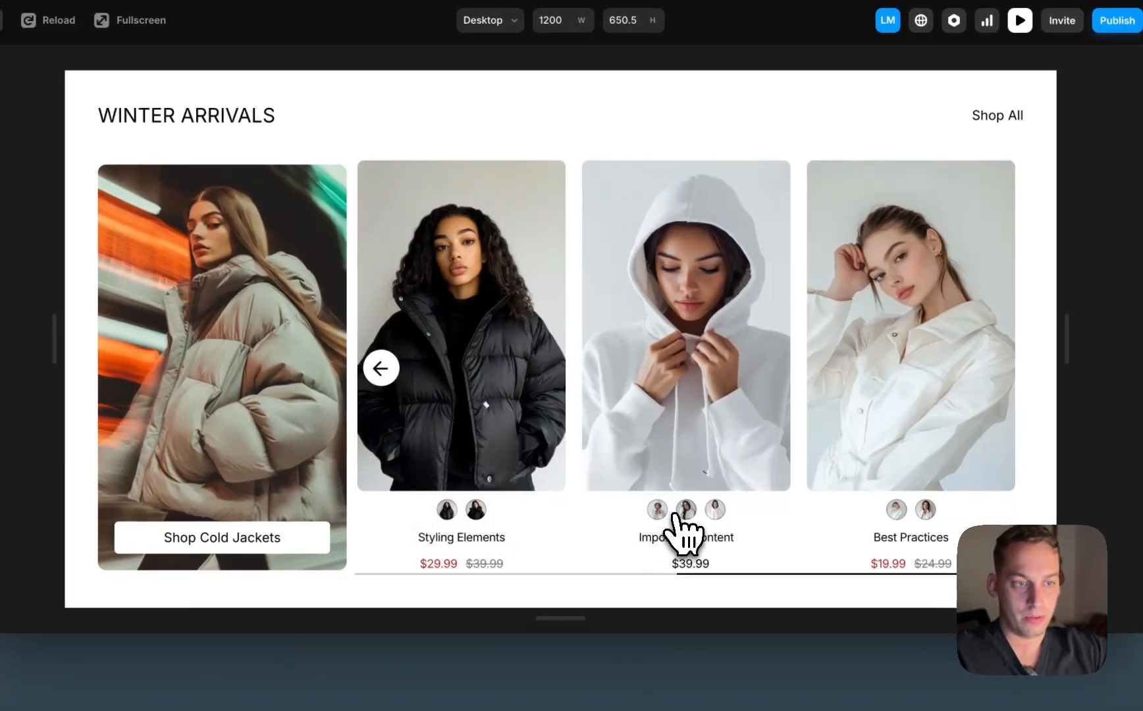
left_click(713, 510)
left_click(686, 510)
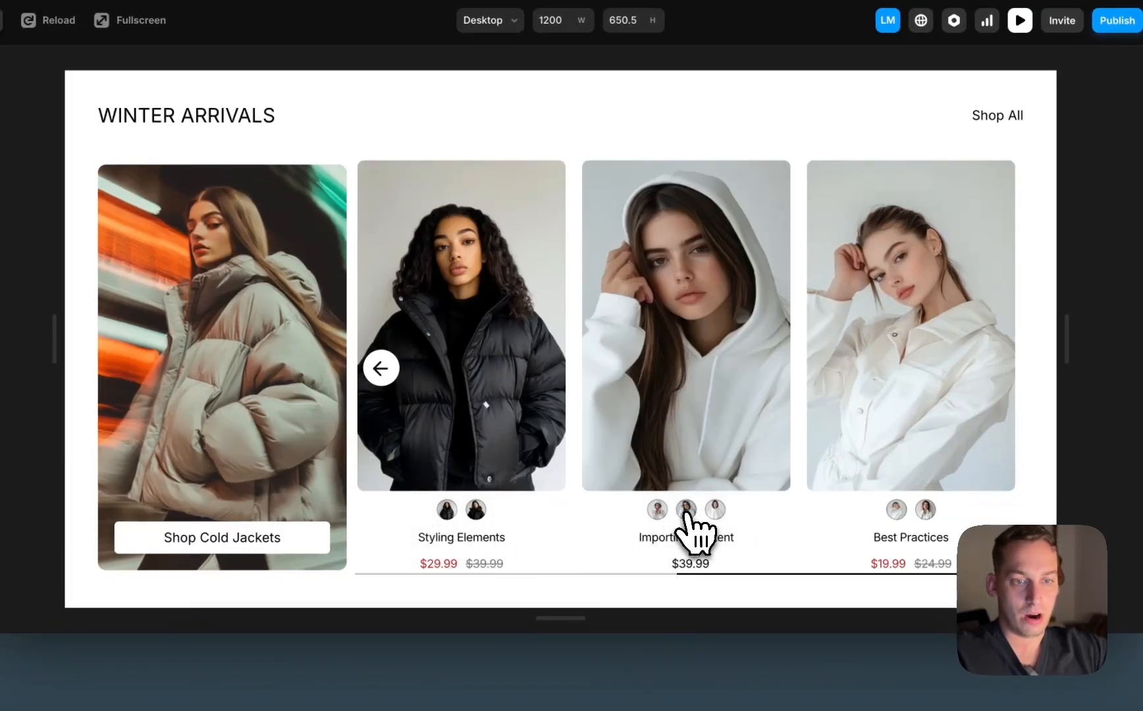
left_click(657, 510)
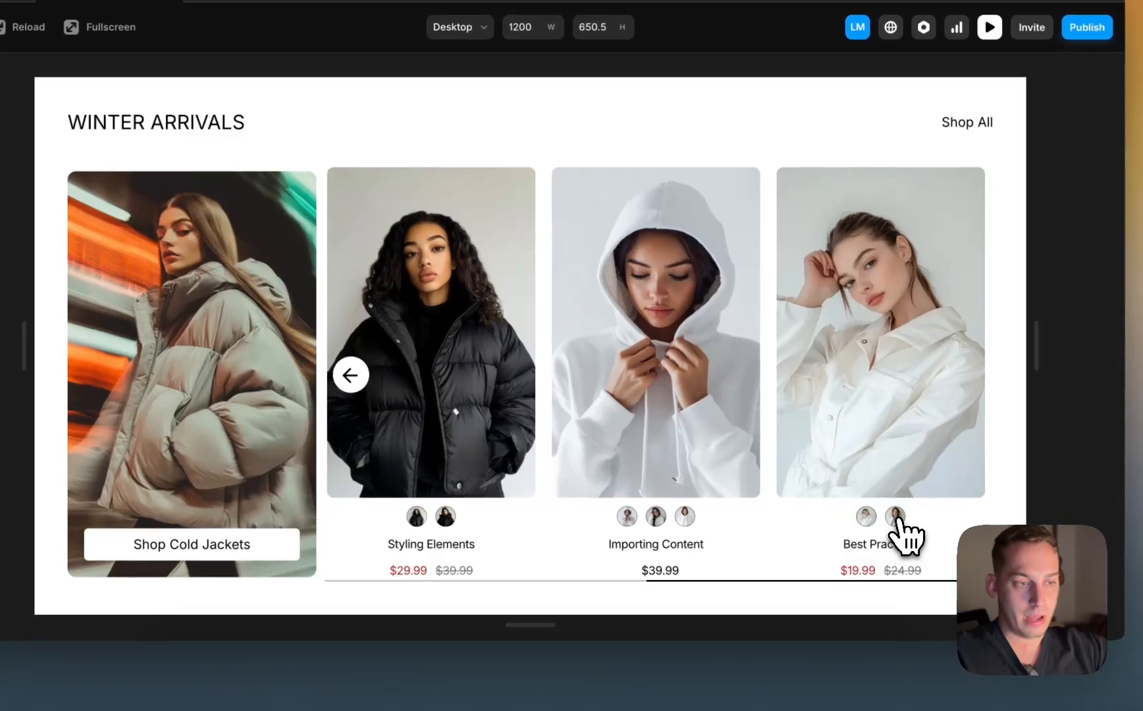
left_click(925, 510)
Step: Page back and test swatches on the Getting Started and What's New cards
left_click(350, 374)
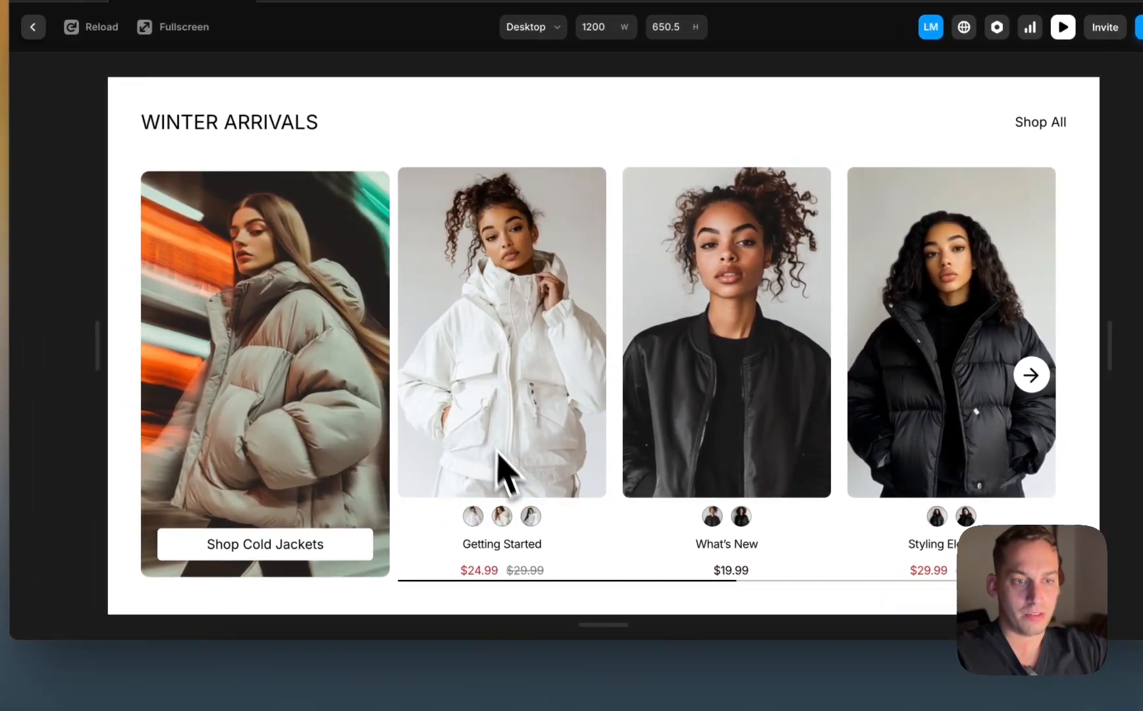
left_click(428, 516)
left_click(532, 518)
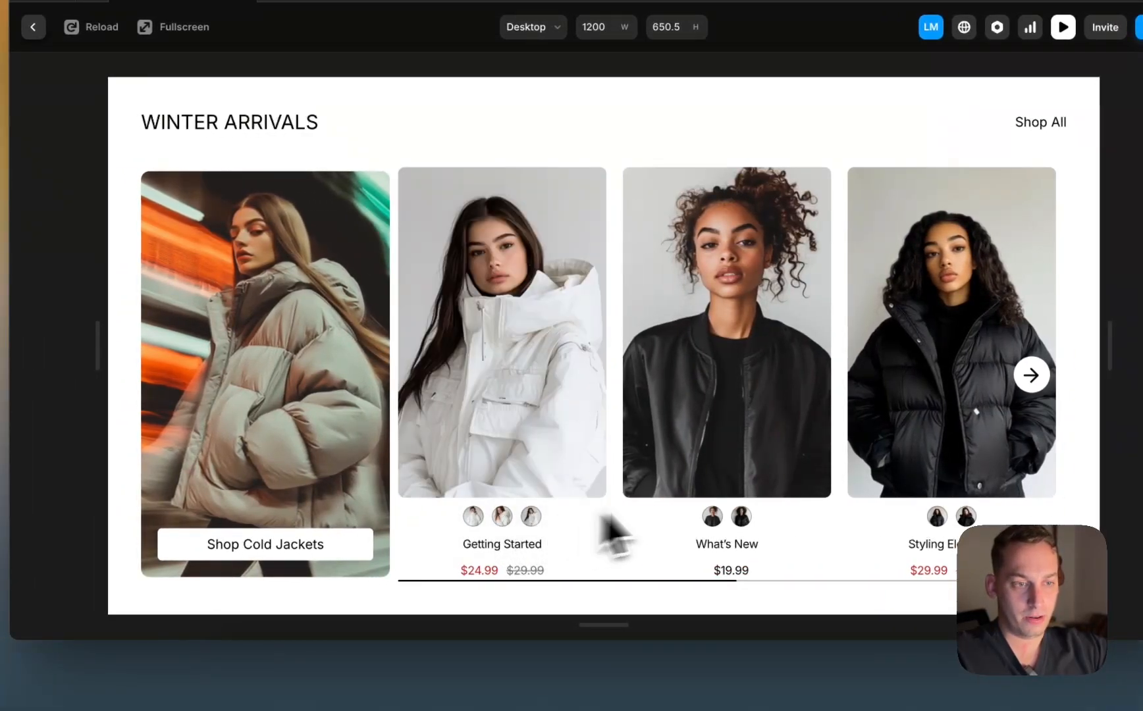
left_click(742, 515)
left_click(710, 516)
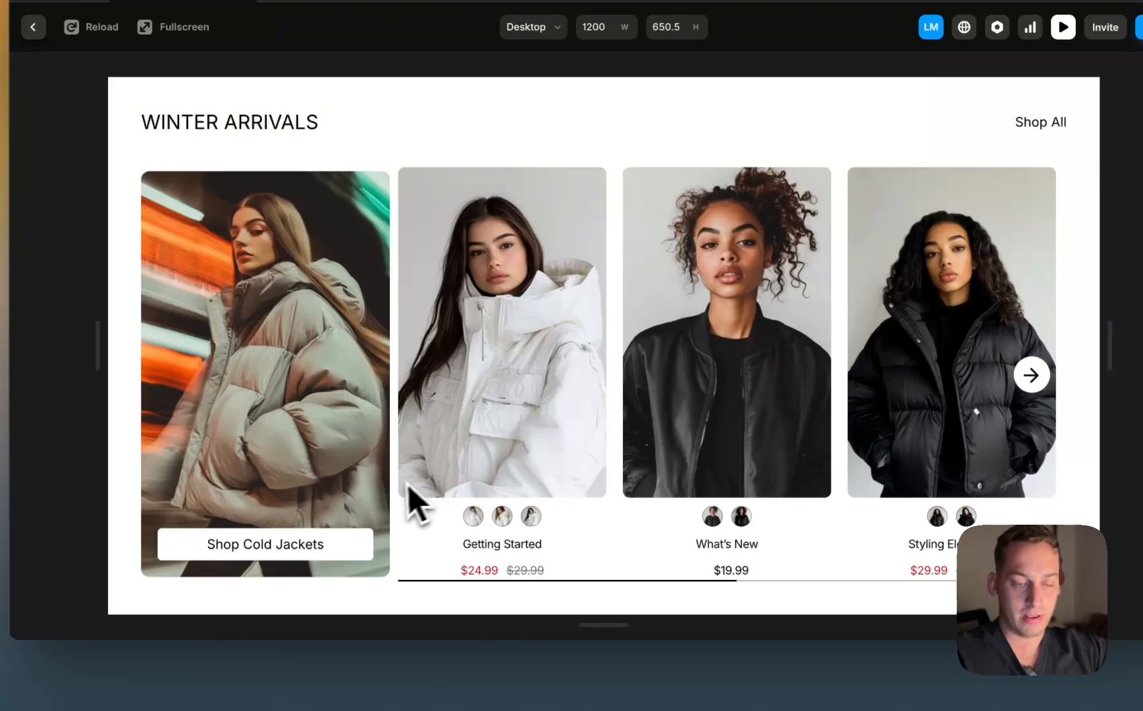